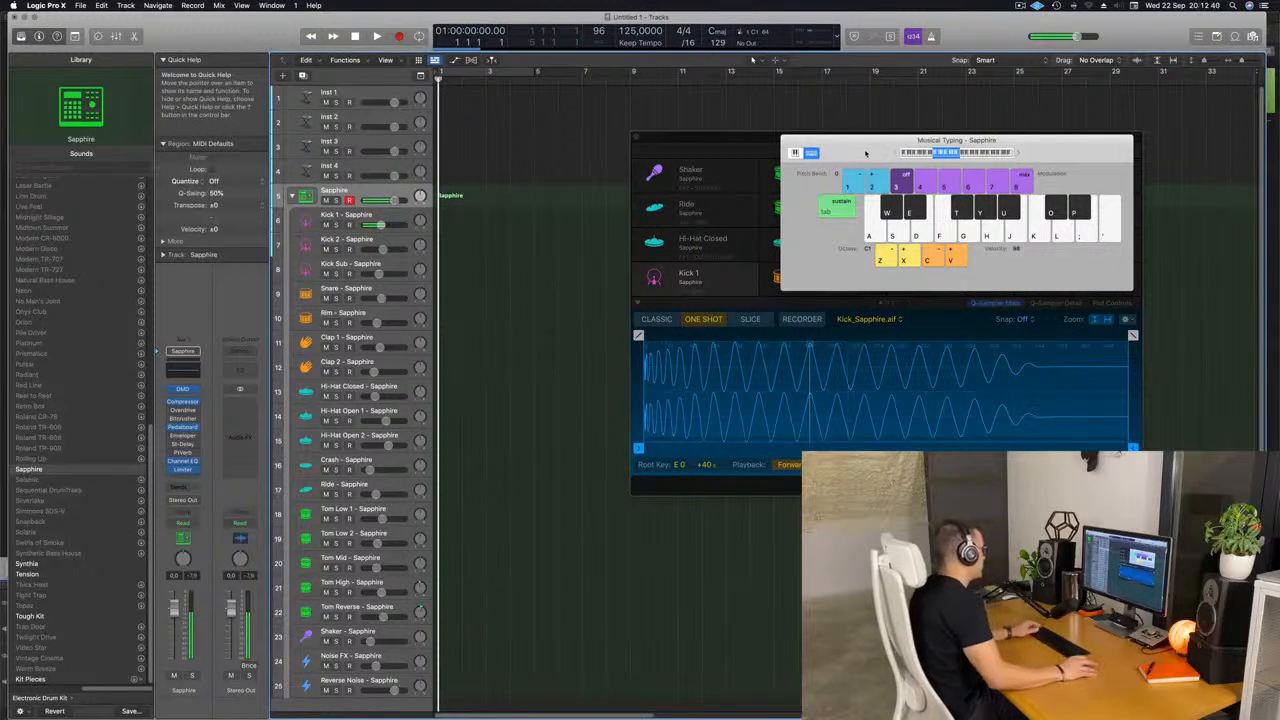
Step: Audition the Kick 1 sound repeatedly while raising the Sapphire channel's volume fader to 6.0 dB
{"action": "key", "text": "a"}
{"action": "key", "text": "a"}
{"action": "key", "text": "a"}
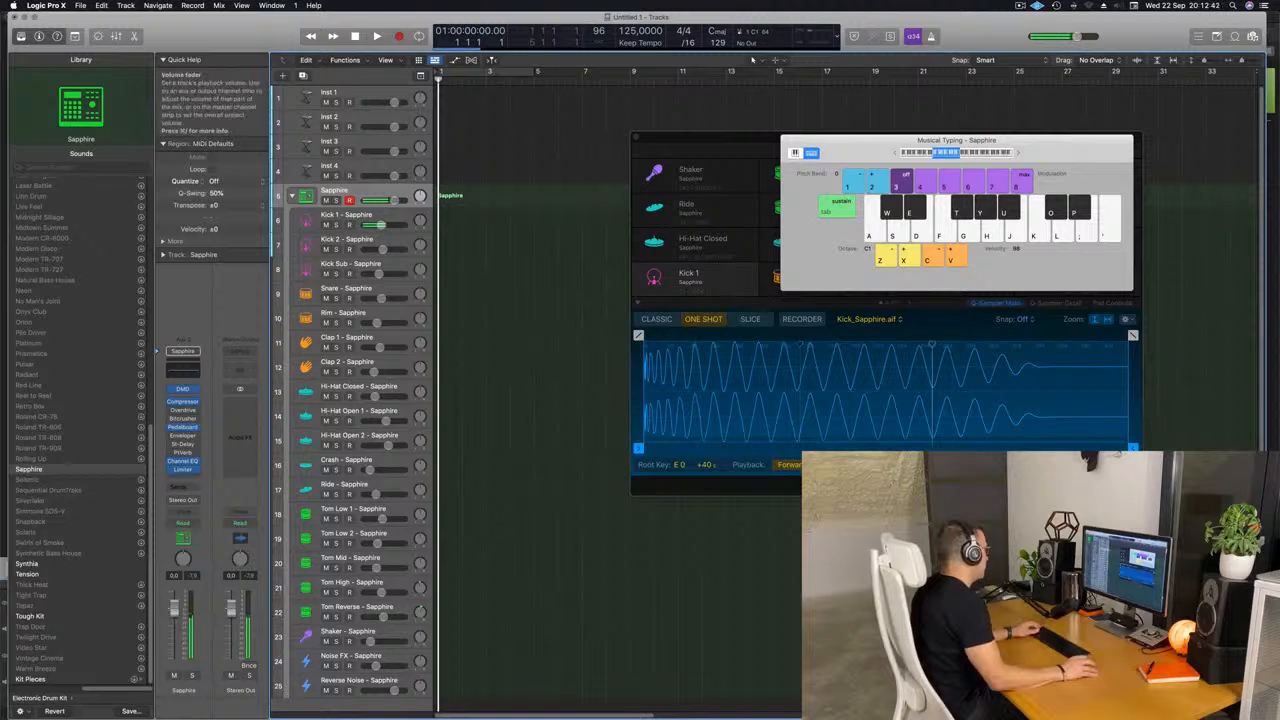
{"action": "key", "text": "a"}
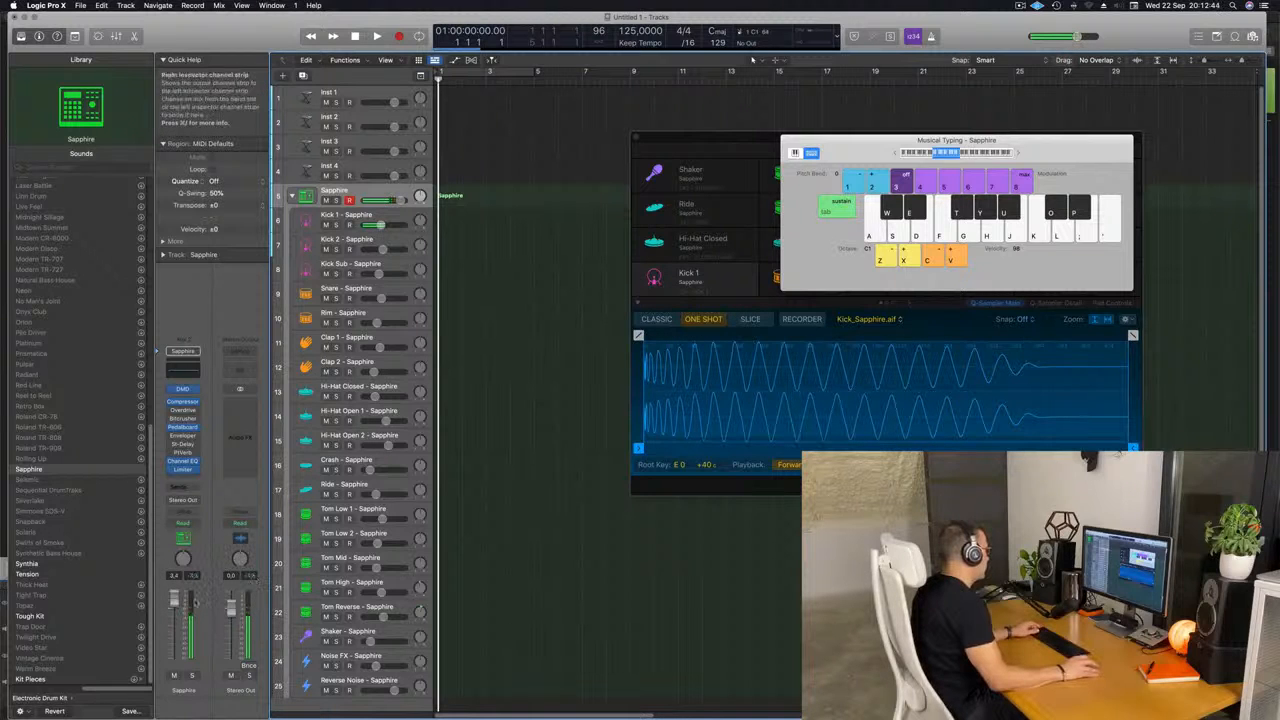
{"action": "key", "text": "a"}
{"action": "key", "text": "a"}
{"action": "key", "text": "a"}
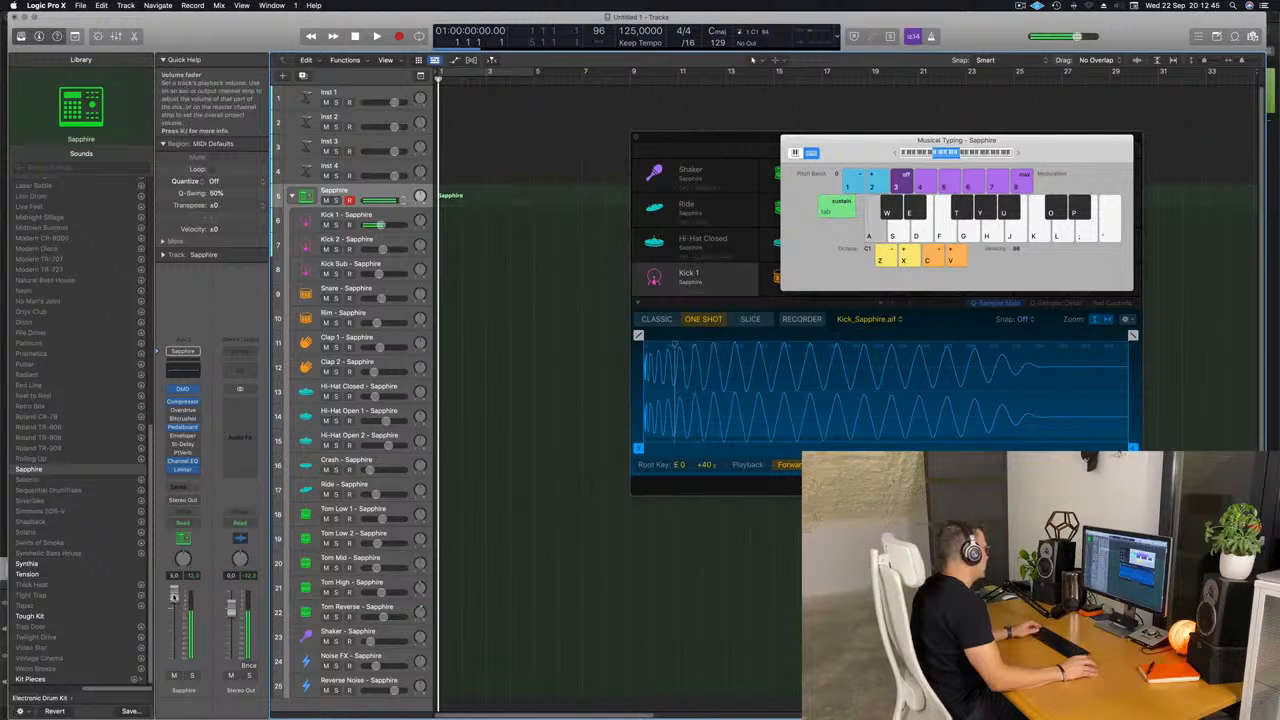
{"action": "key", "text": "a"}
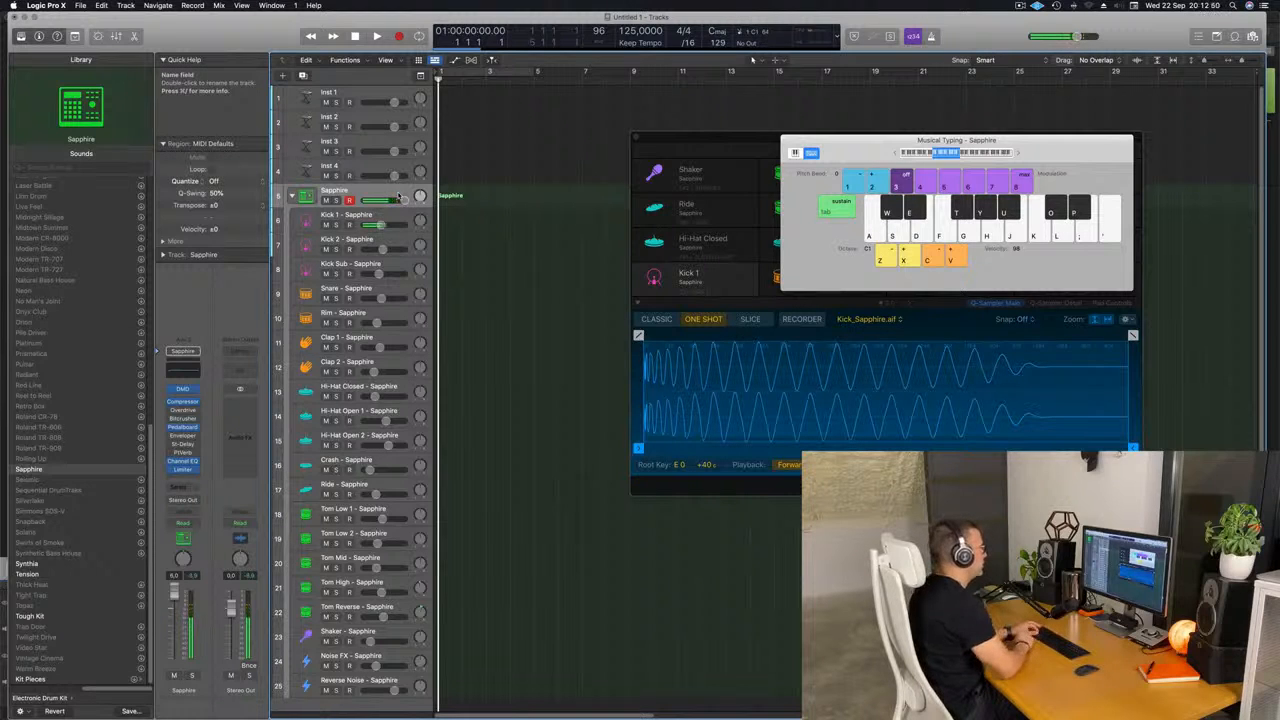
Step: Record a one-bar pattern of four kick hits on the Sapphire track, starting at bar 1
{"action": "key", "text": "r"}
{"action": "key", "text": "a"}
{"action": "key", "text": "a"}
{"action": "key", "text": "a"}
{"action": "key", "text": "a"}
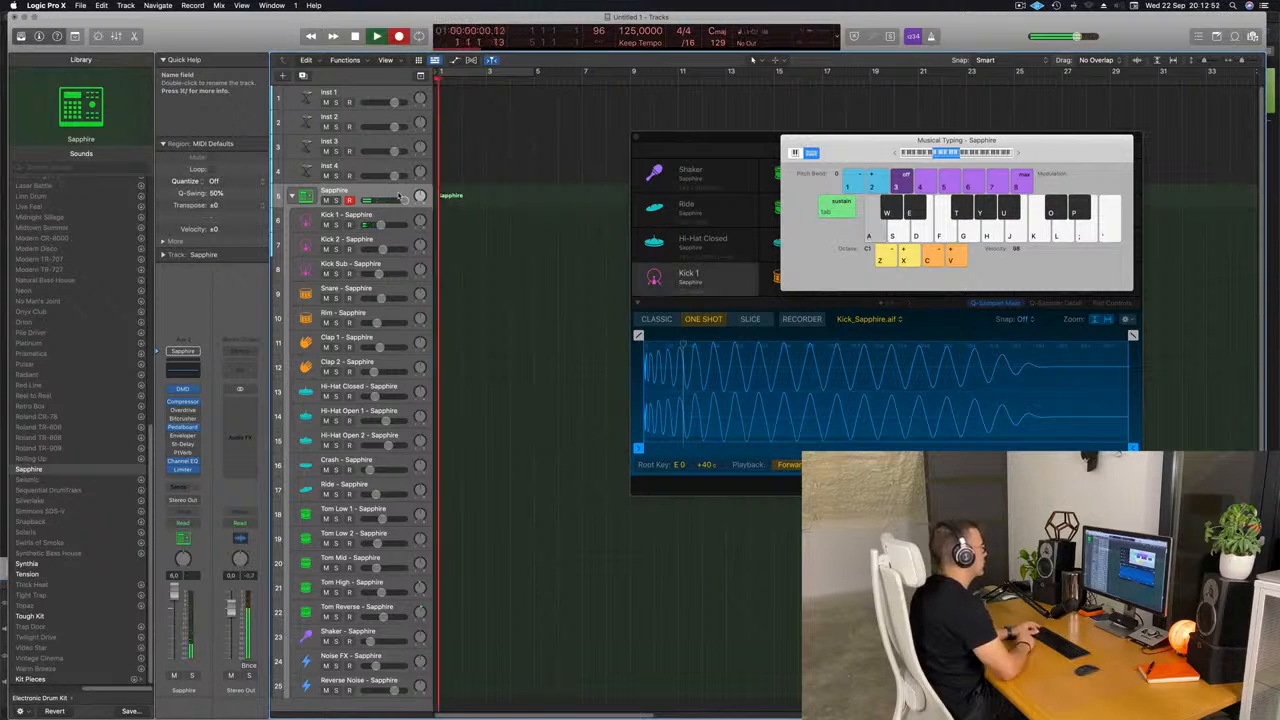
{"action": "key", "text": "space"}
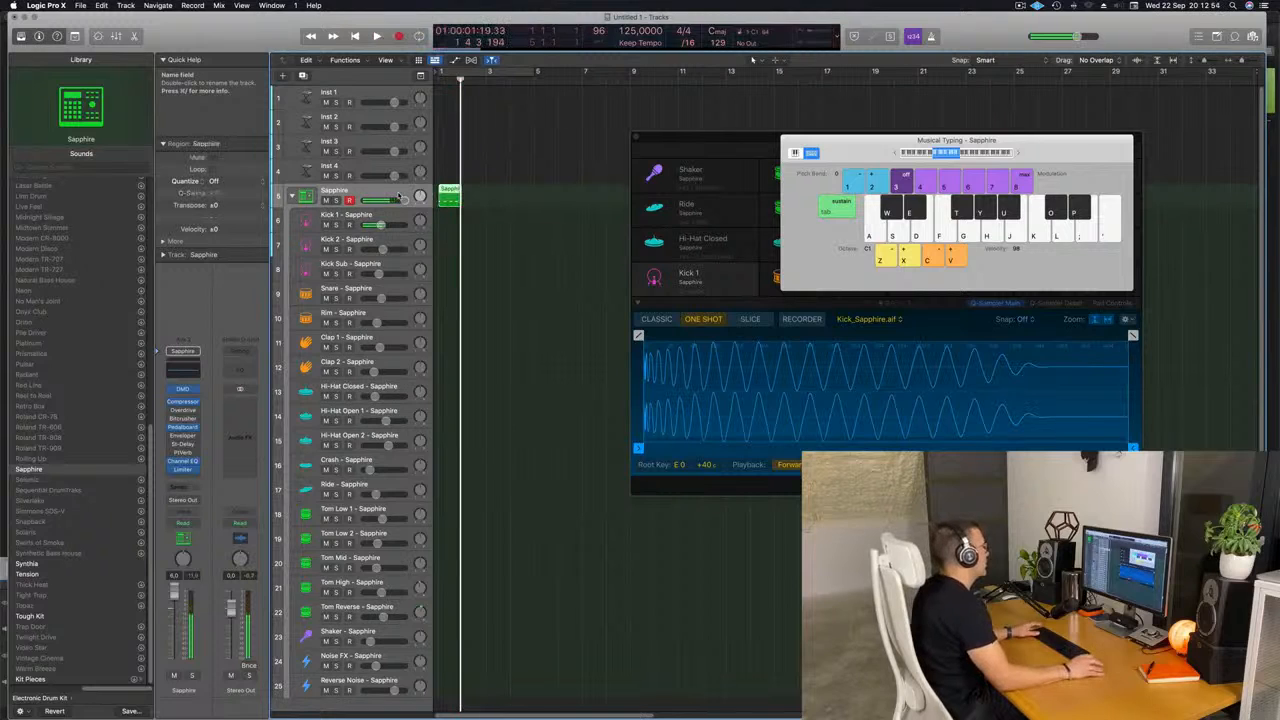
Step: Move the recorded region onto the Kick 1 track and open its notes in the Piano Roll
{"action": "left_click_drag", "start_coordinate": [444, 194], "coordinate": [447, 216]}
{"action": "double_click", "coordinate": [448, 216]}
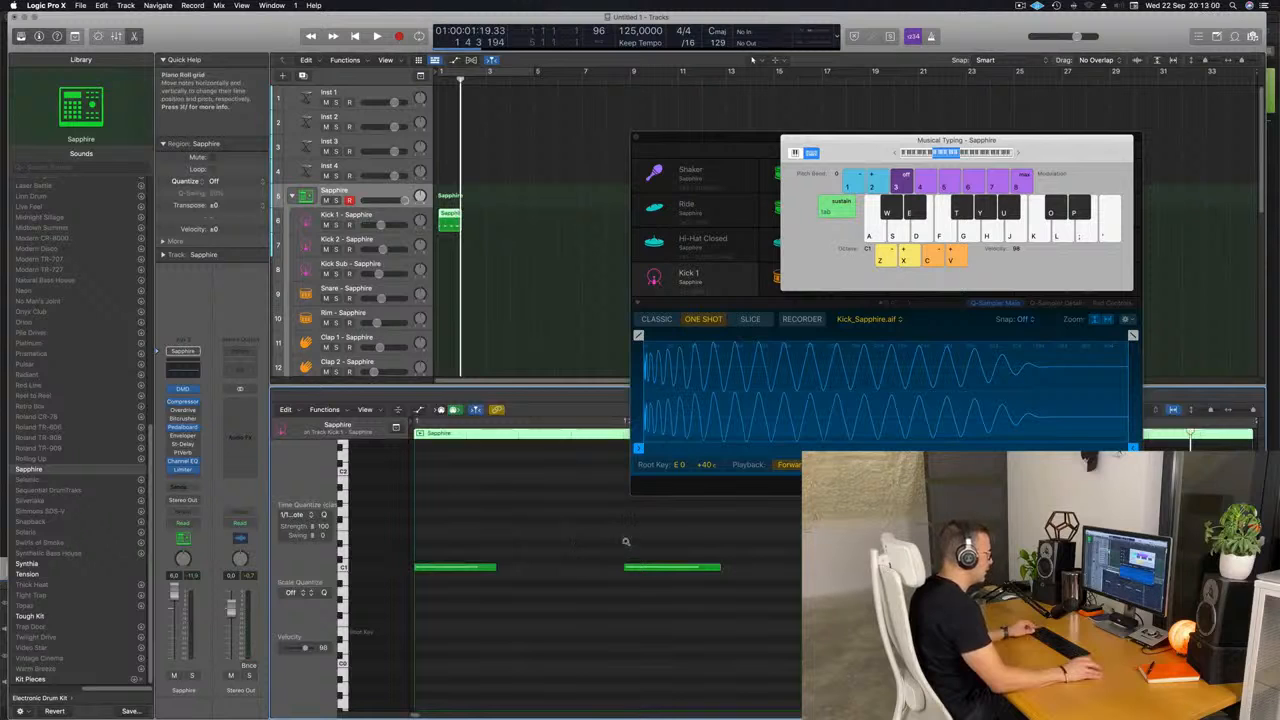
{"action": "scroll", "coordinate": [626, 541], "scroll_direction": "left", "scroll_amount": 2}
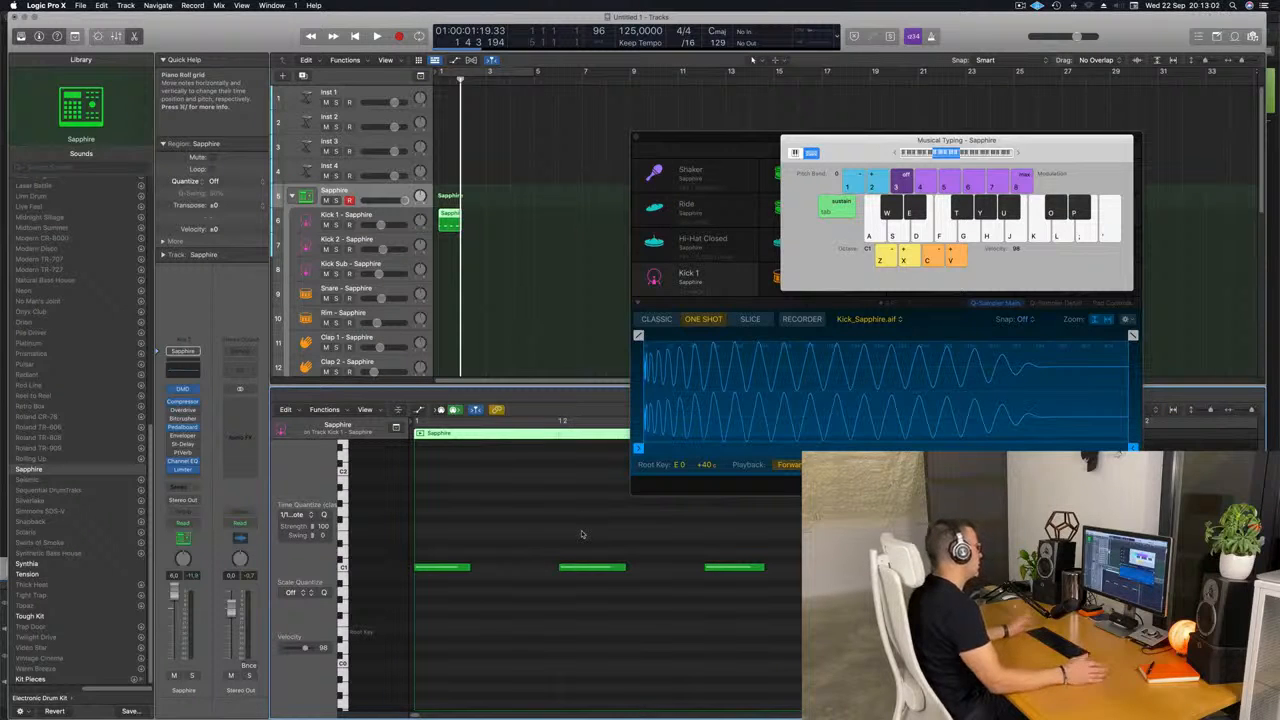
Step: Repeat the Kick 1 region three times so the pattern fills bars 1 to 4
{"action": "left_click_drag", "start_coordinate": [501, 220], "coordinate": [443, 228]}
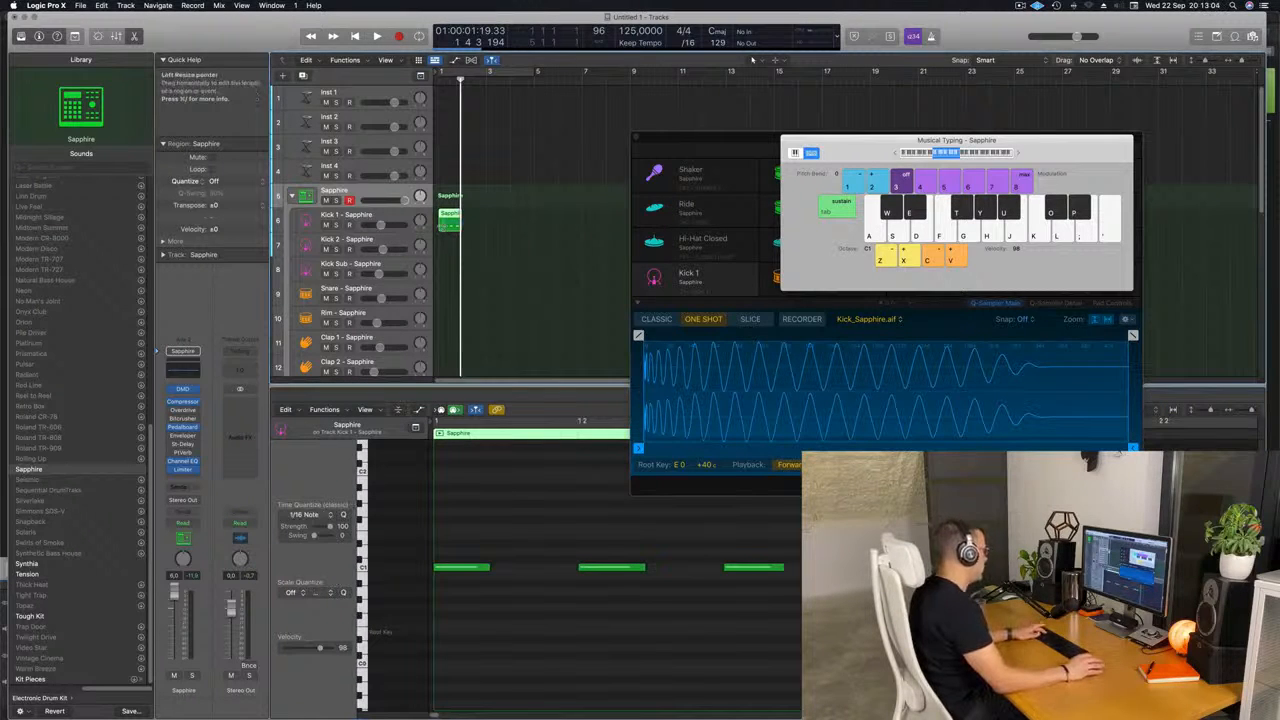
{"action": "key", "text": "super+r"}
{"action": "key", "text": "super+r"}
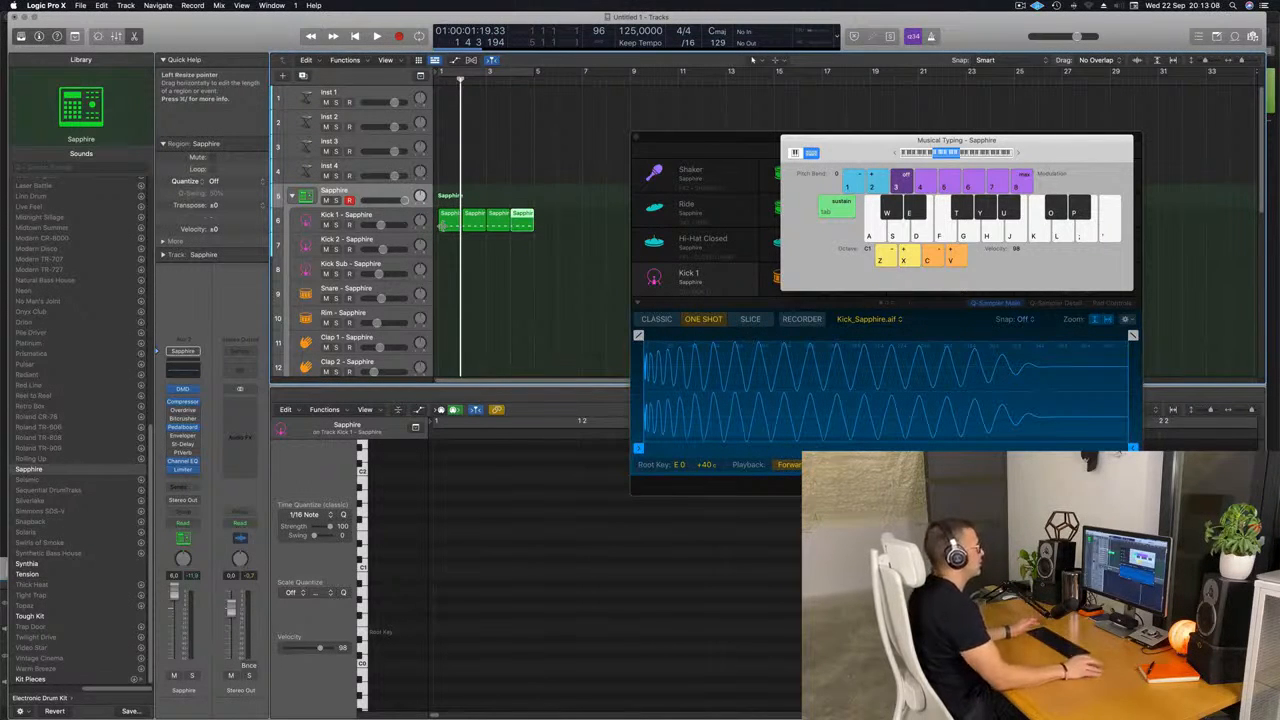
Step: Listen to the kick pattern and transpose the notes of all four Kick 1 regions down one octave to C0
{"action": "left_click_drag", "start_coordinate": [885, 142], "coordinate": [835, 142]}
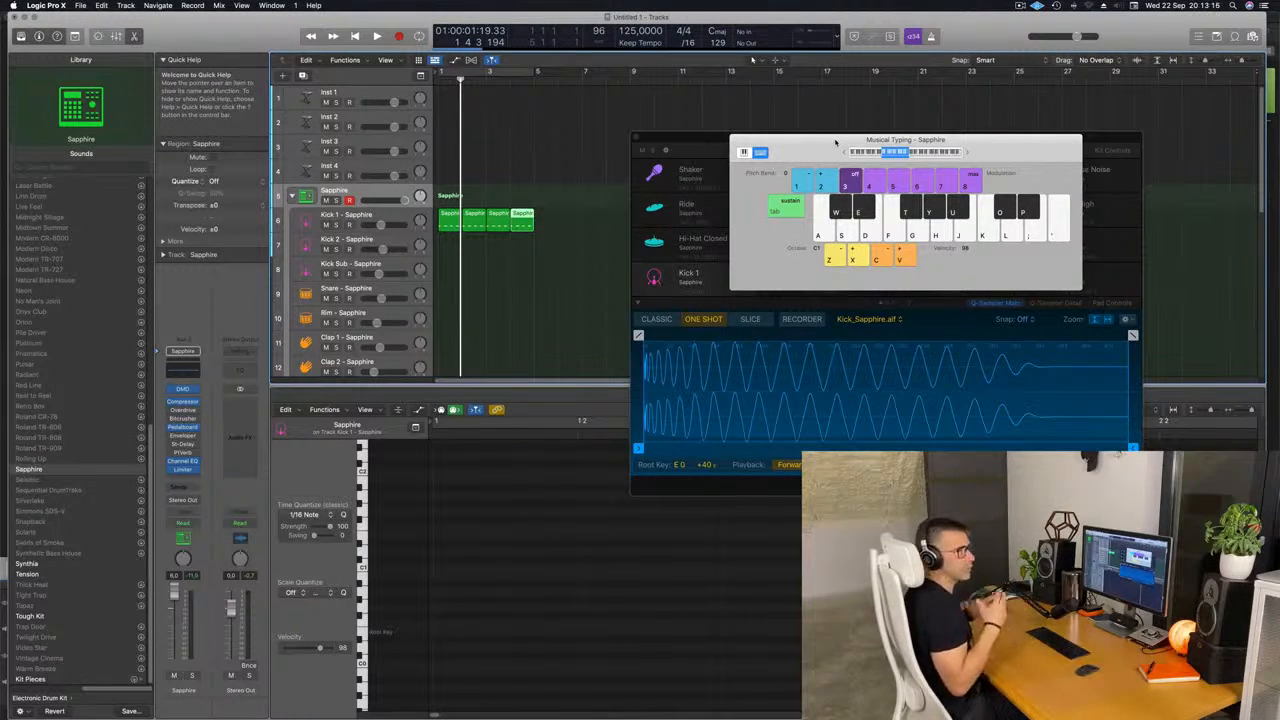
{"action": "key", "text": "space"}
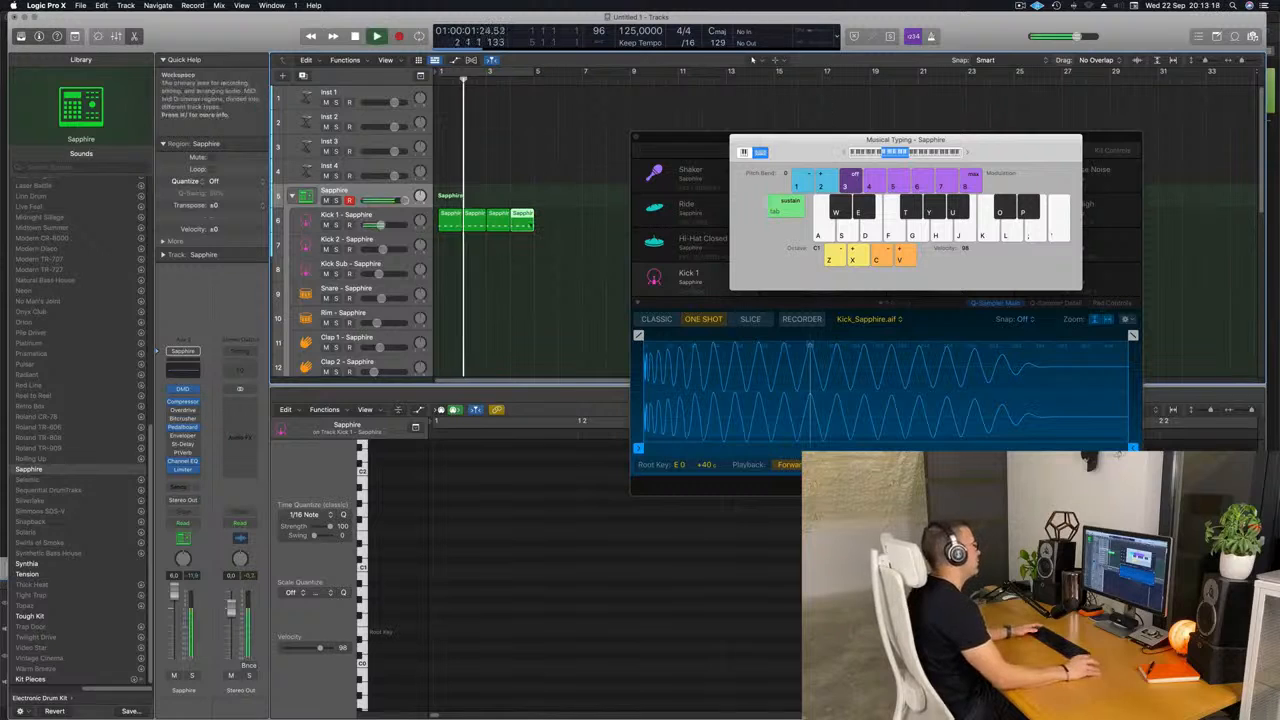
{"action": "key", "text": "space"}
{"action": "left_click_drag", "start_coordinate": [550, 256], "coordinate": [458, 217]}
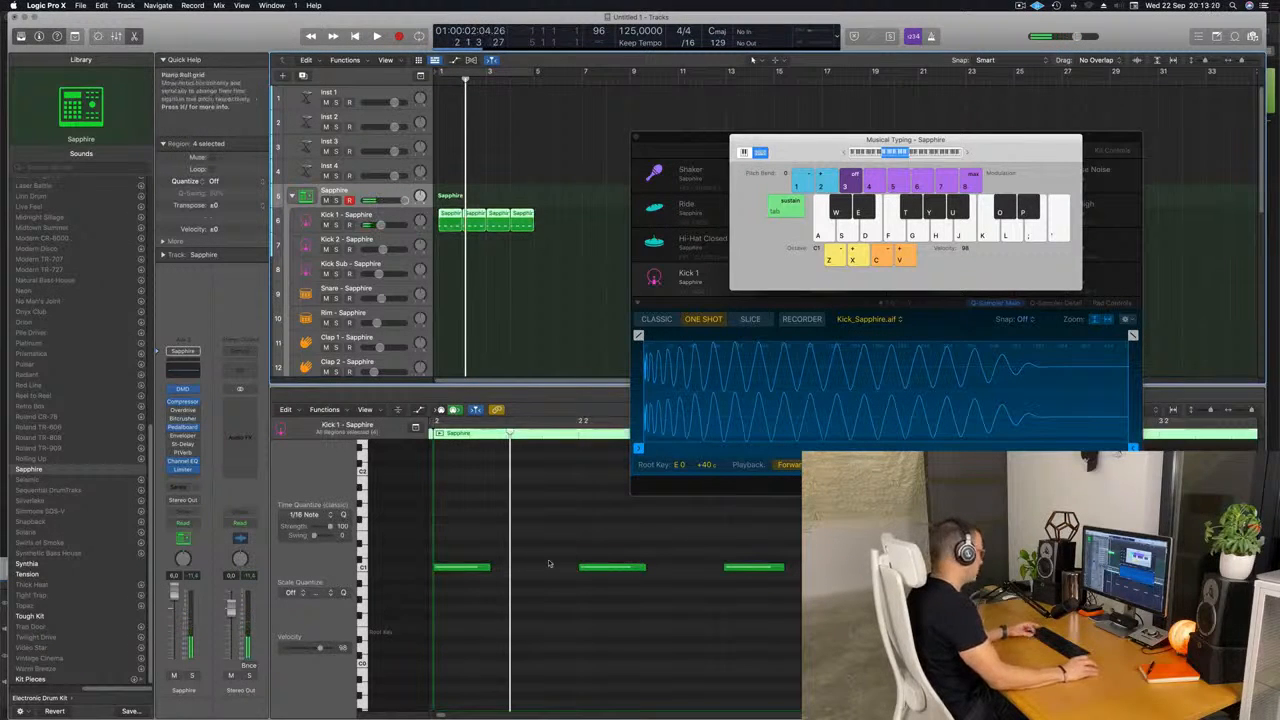
{"action": "key", "text": "alt+shift+Down"}
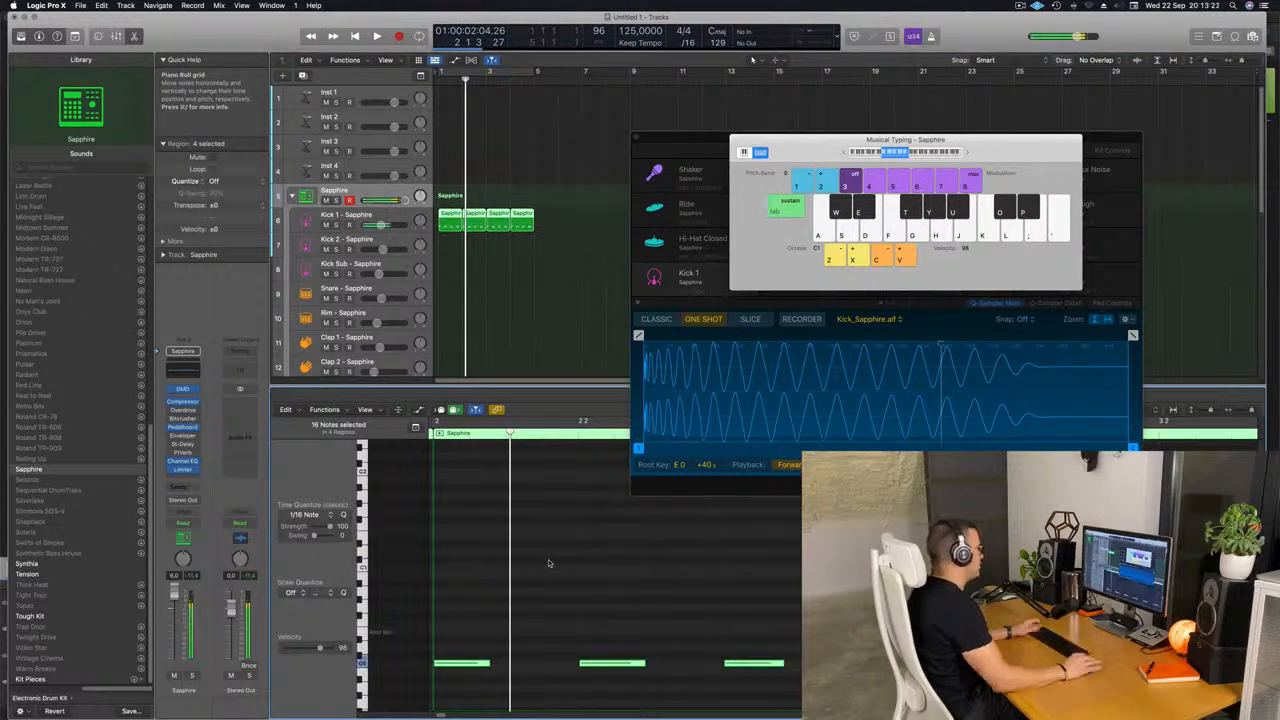
Step: Play back the lowered kick pattern and turn on cycle mode over its four bars
{"action": "key", "text": "space"}
{"action": "key", "text": "space"}
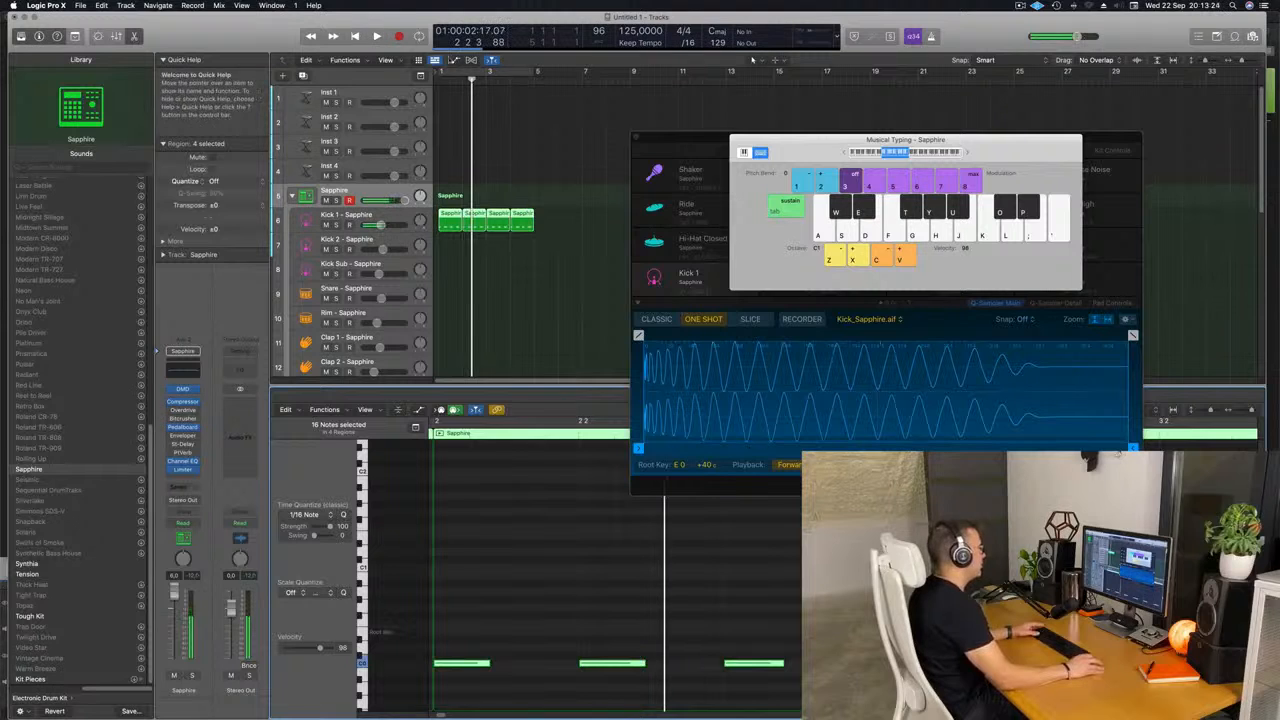
{"action": "key", "text": "space"}
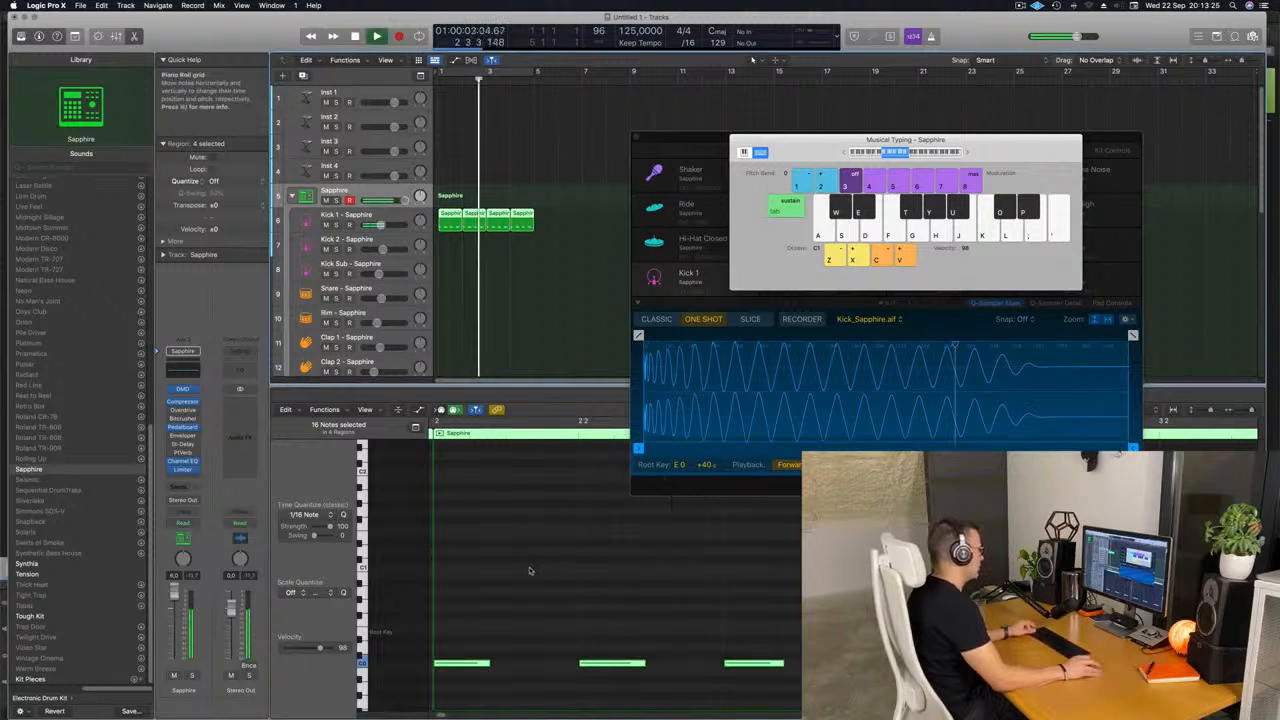
{"action": "scroll", "coordinate": [530, 568], "scroll_direction": "down", "scroll_amount": 3}
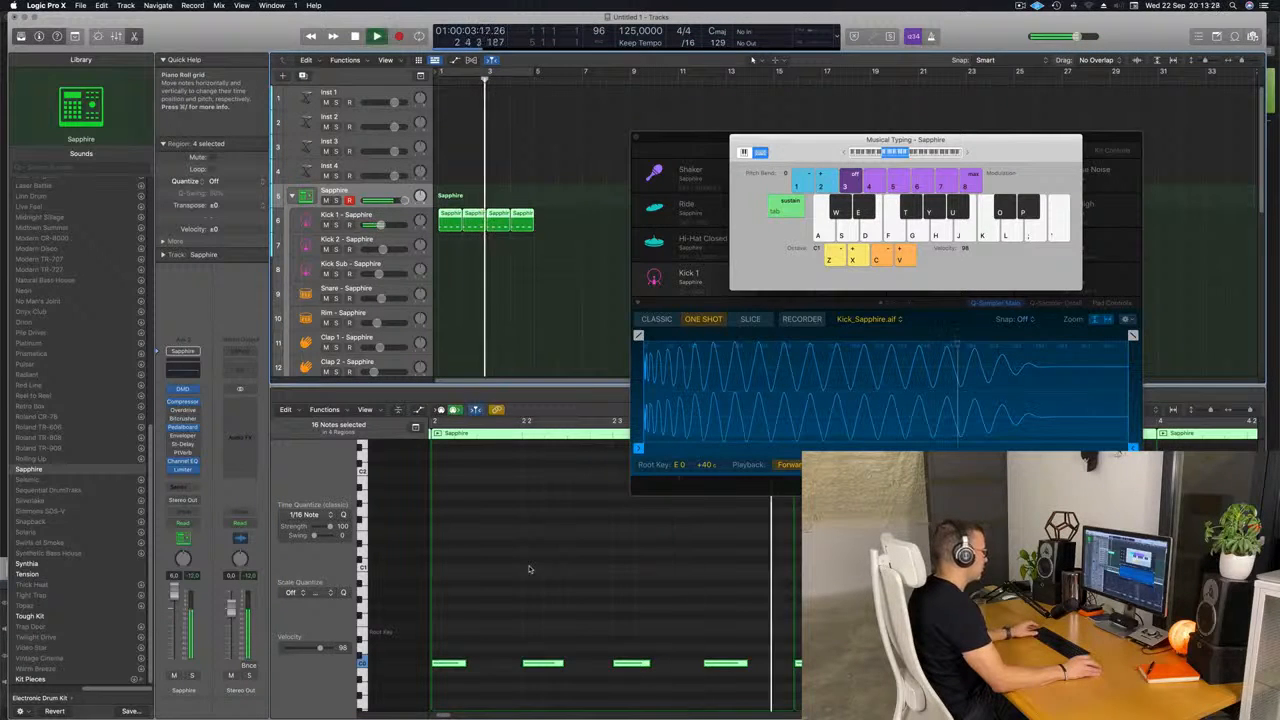
{"action": "scroll", "coordinate": [532, 567], "scroll_direction": "down", "scroll_amount": 2}
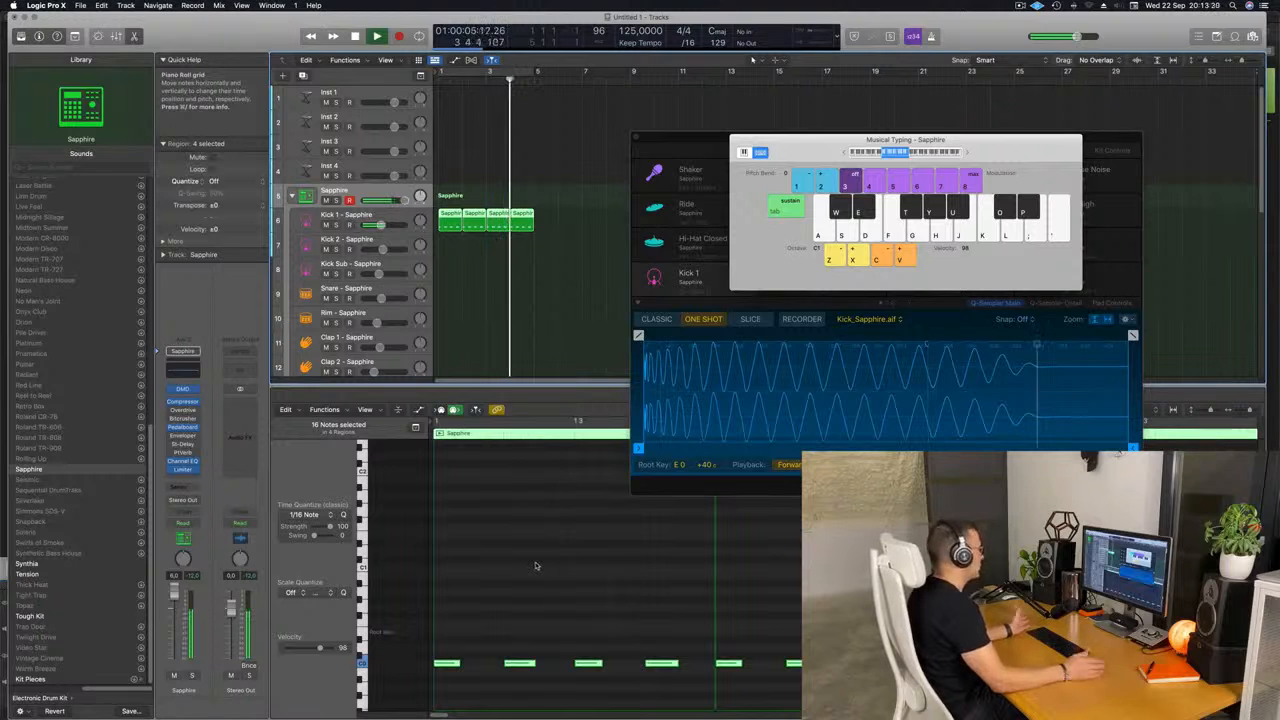
{"action": "left_click", "coordinate": [463, 273]}
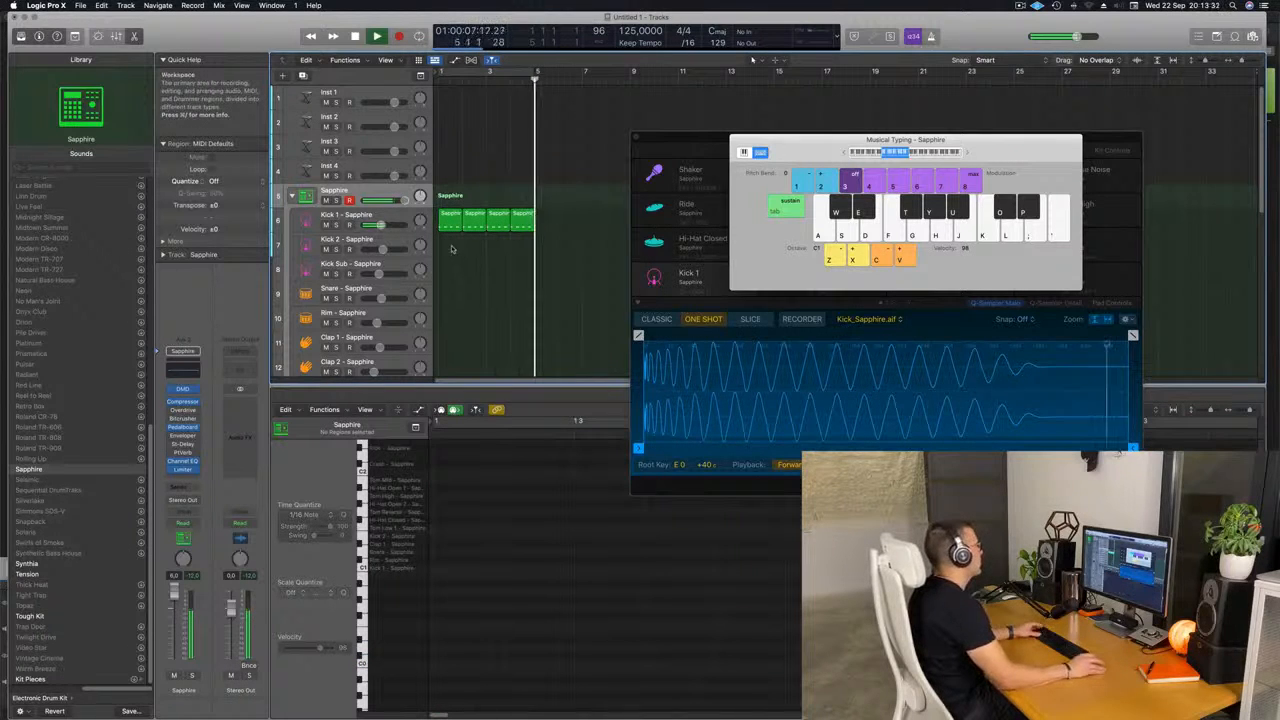
{"action": "key", "text": "c"}
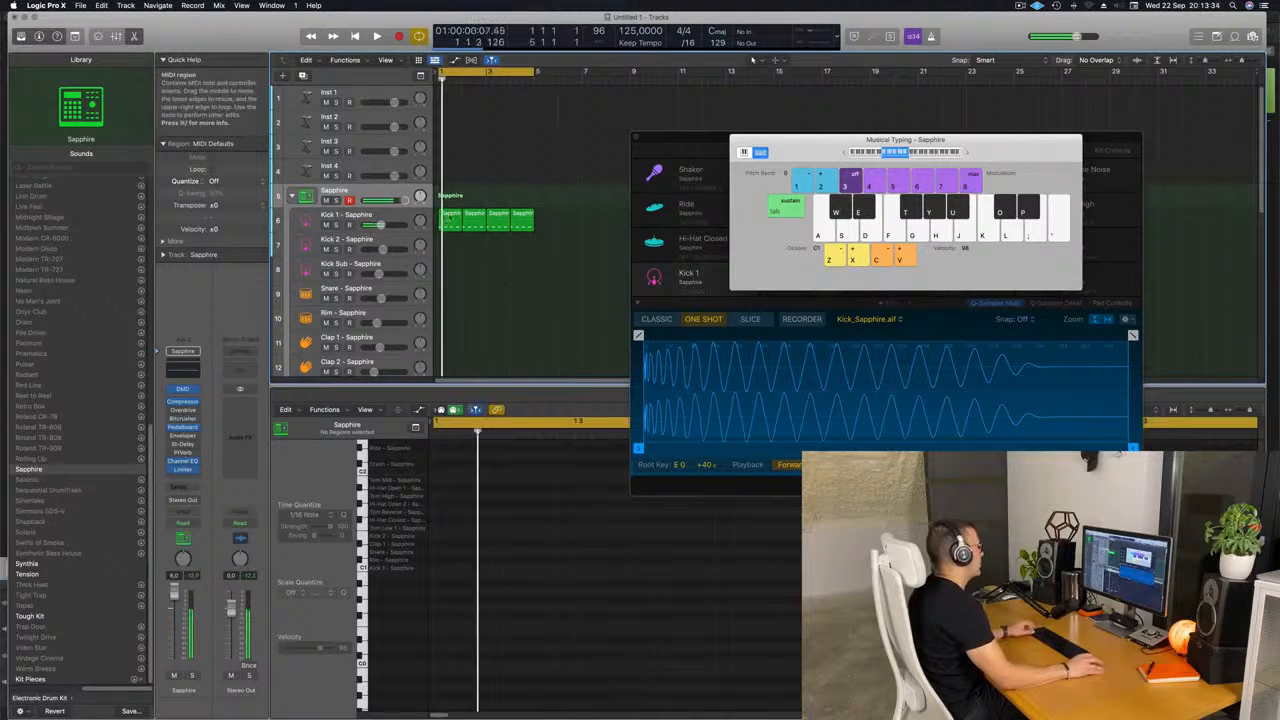
Step: Copy the first Kick 1 region to bar 1 of the Snare track and delete its first and third notes
{"action": "left_click", "coordinate": [447, 218]}
{"action": "left_click_drag", "start_coordinate": [447, 218], "coordinate": [449, 292]}
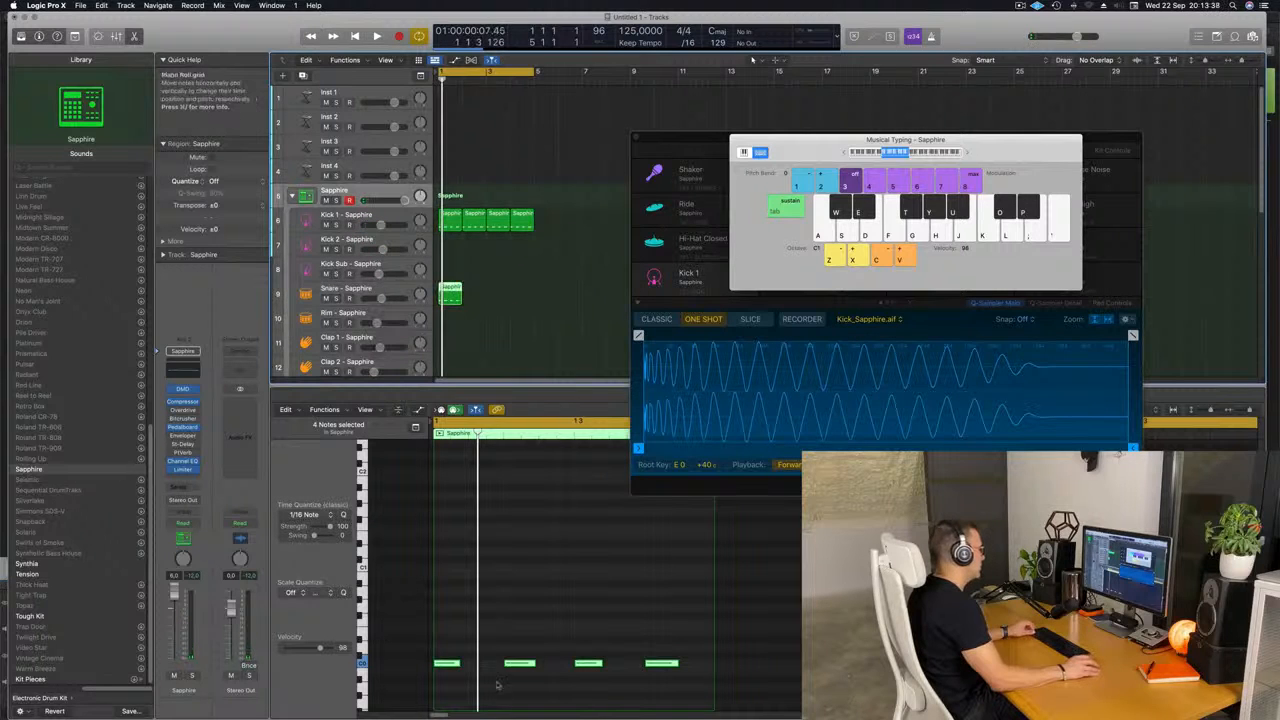
{"action": "left_click", "coordinate": [444, 664]}
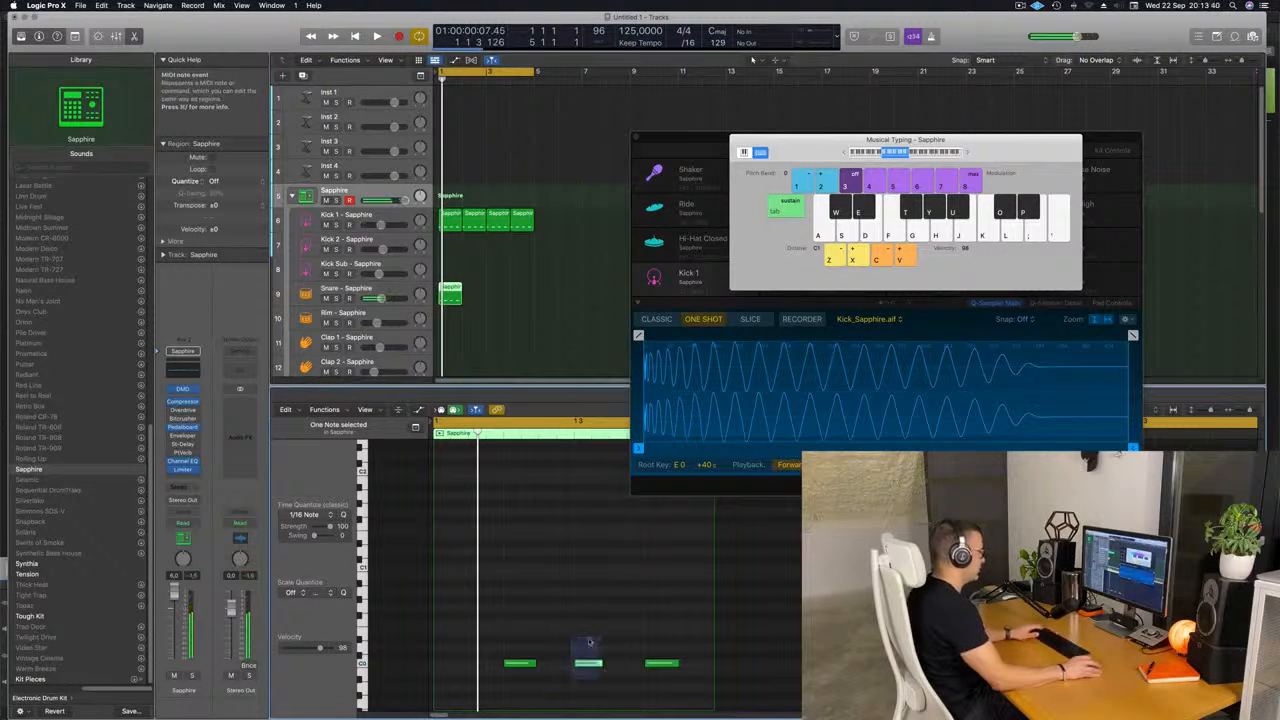
{"action": "key", "text": "Delete"}
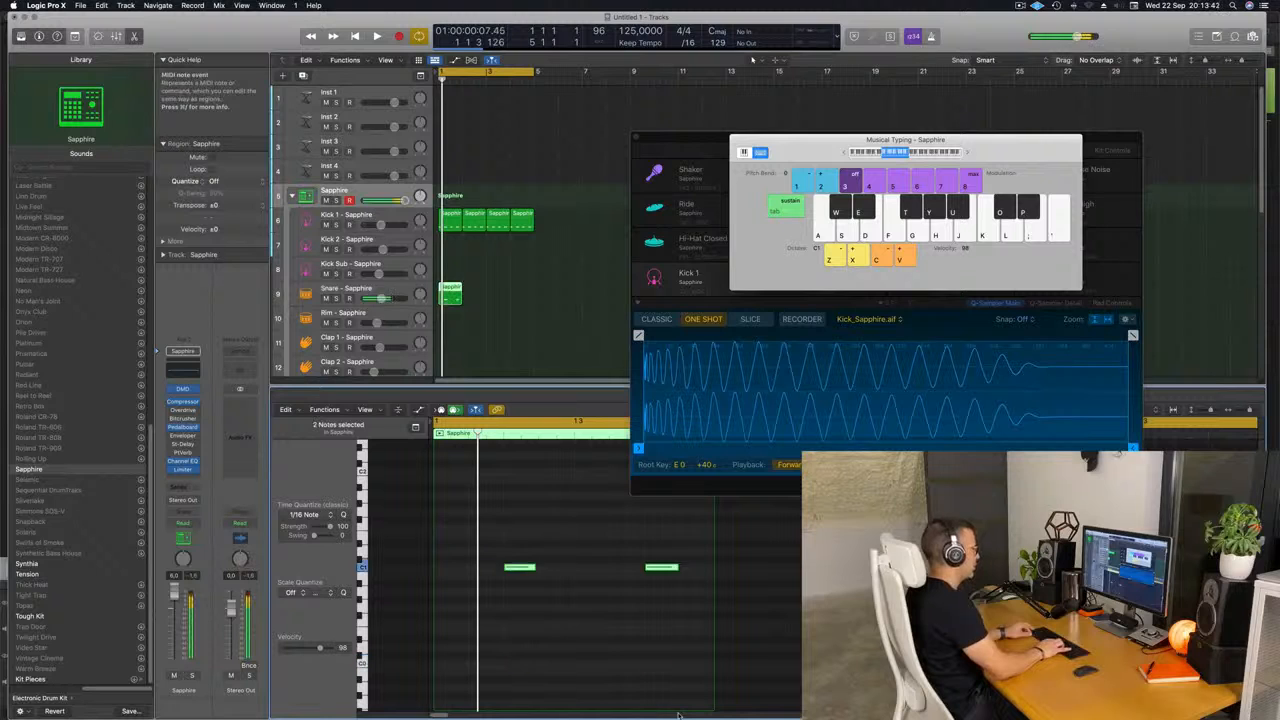
Step: Raise the two snare notes by octaves to C3 during playback and repeat the snare region three times to fill four bars
{"action": "key", "text": "space"}
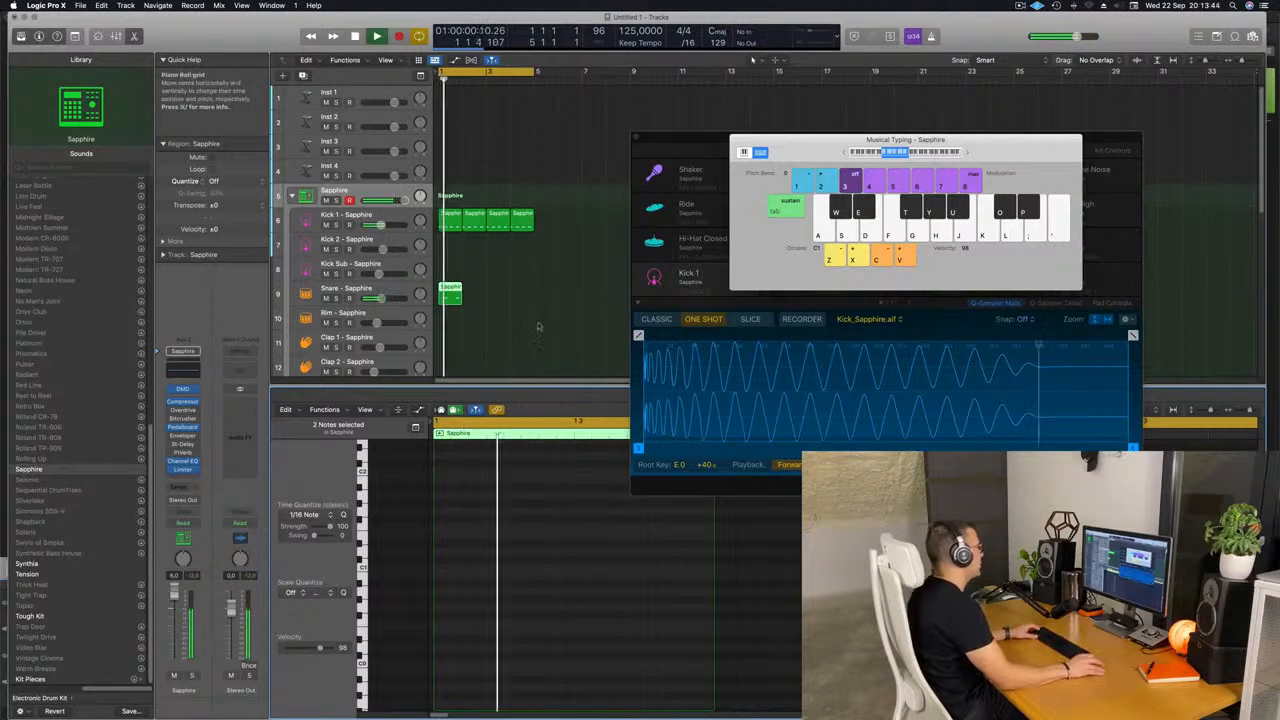
{"action": "key", "text": "space"}
{"action": "left_click_drag", "start_coordinate": [523, 295], "coordinate": [440, 302]}
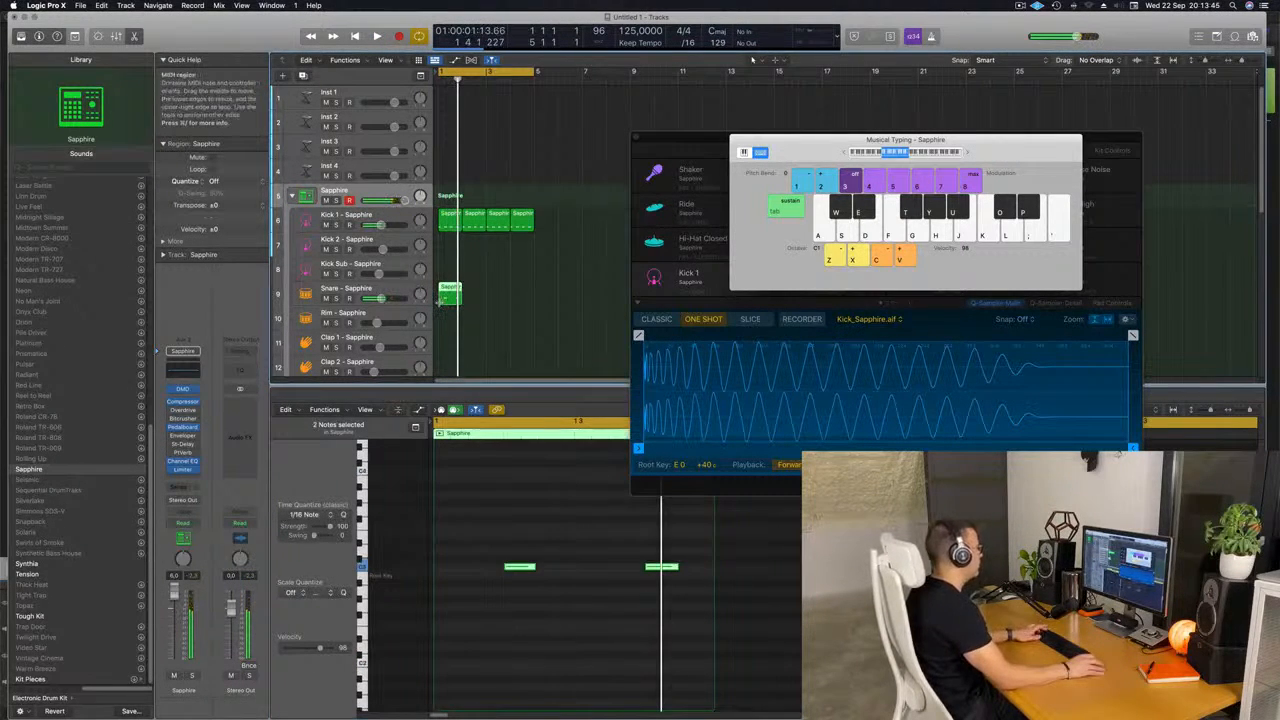
{"action": "key", "text": "super+r"}
{"action": "key", "text": "super+r"}
{"action": "key", "text": "super+r"}
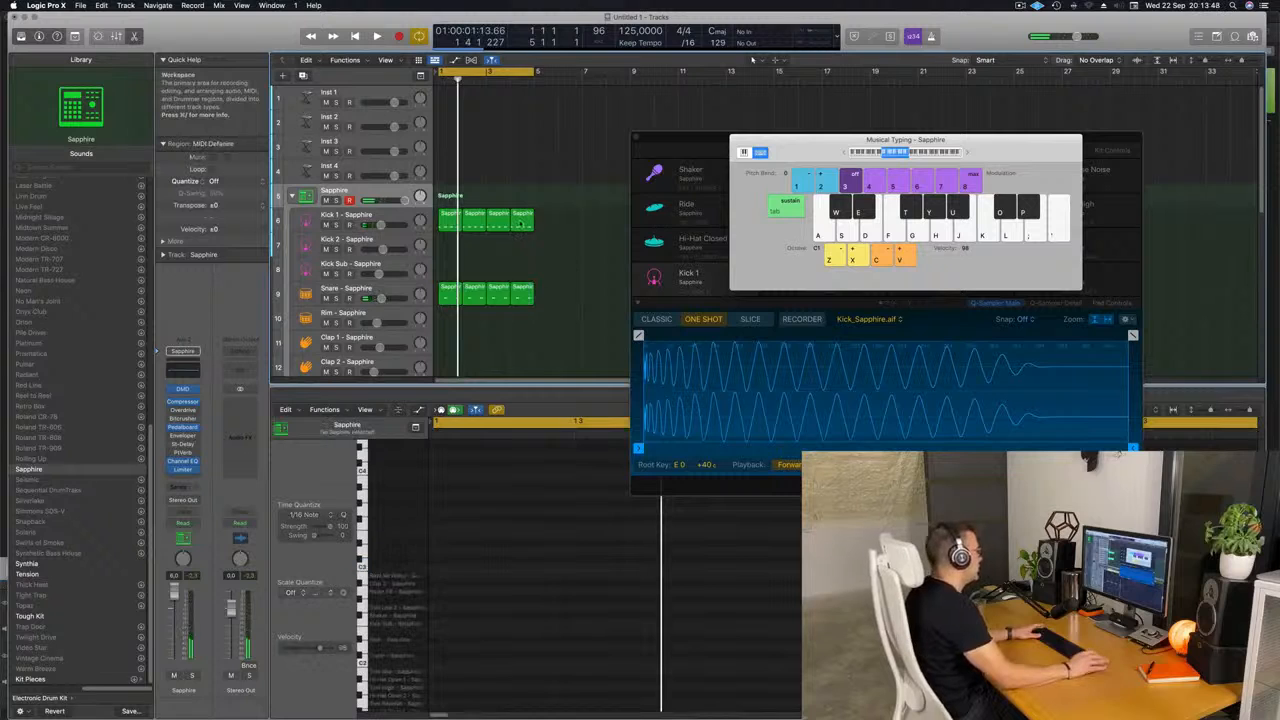
Step: Copy the first Kick 1 region to the Hi-Hat Closed track at bar 1 and shift its four notes an eighth note later
{"action": "left_click", "coordinate": [520, 222]}
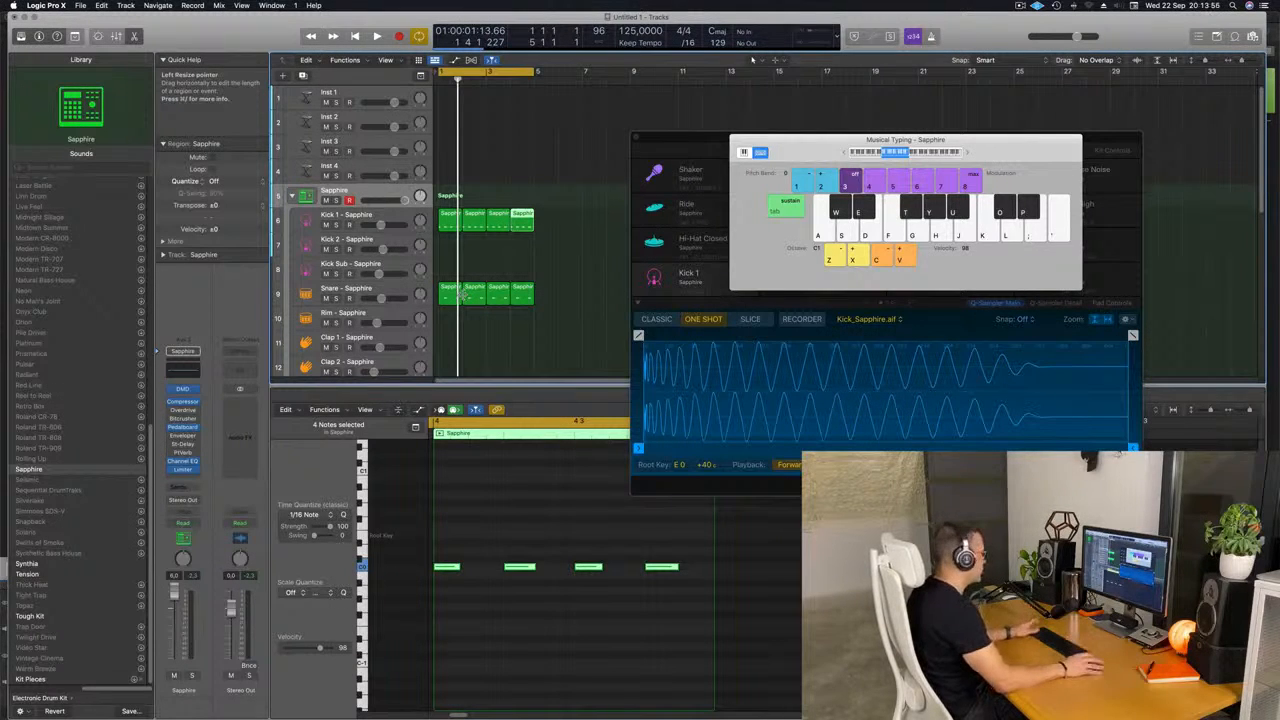
{"action": "key", "text": "super+Up"}
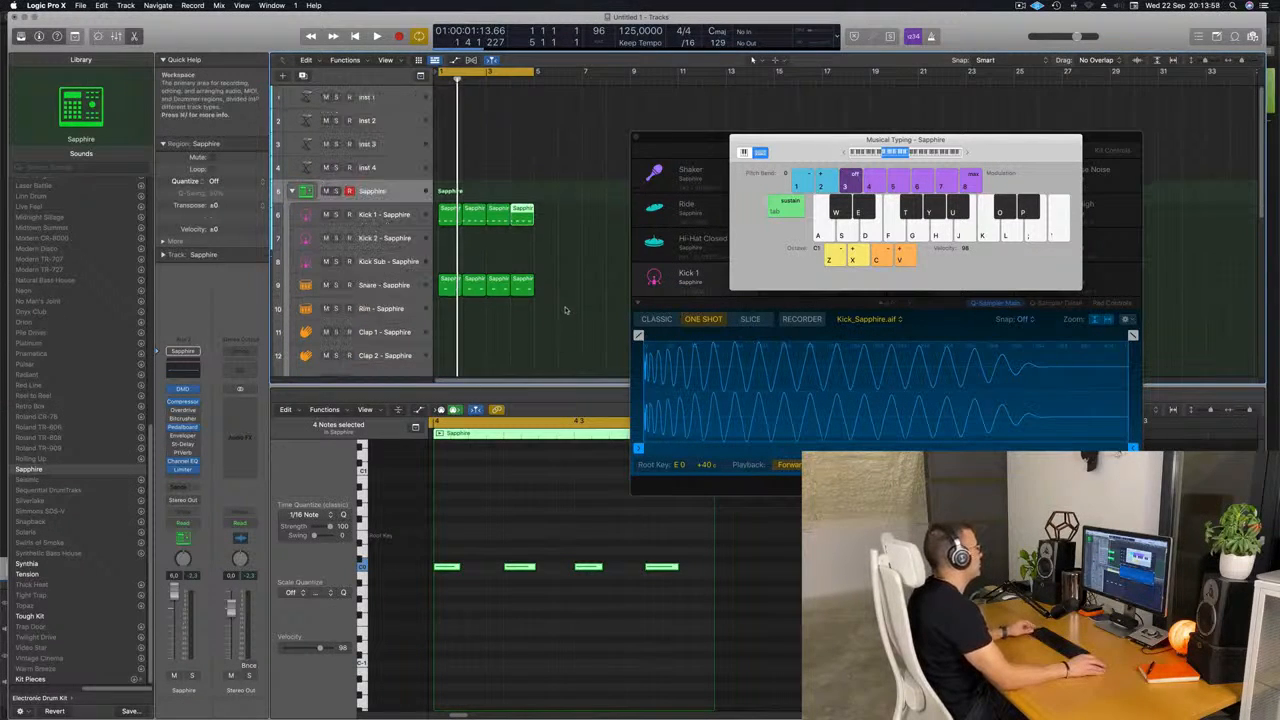
{"action": "left_click", "coordinate": [579, 281]}
{"action": "scroll", "coordinate": [579, 281], "scroll_direction": "down", "scroll_amount": 3}
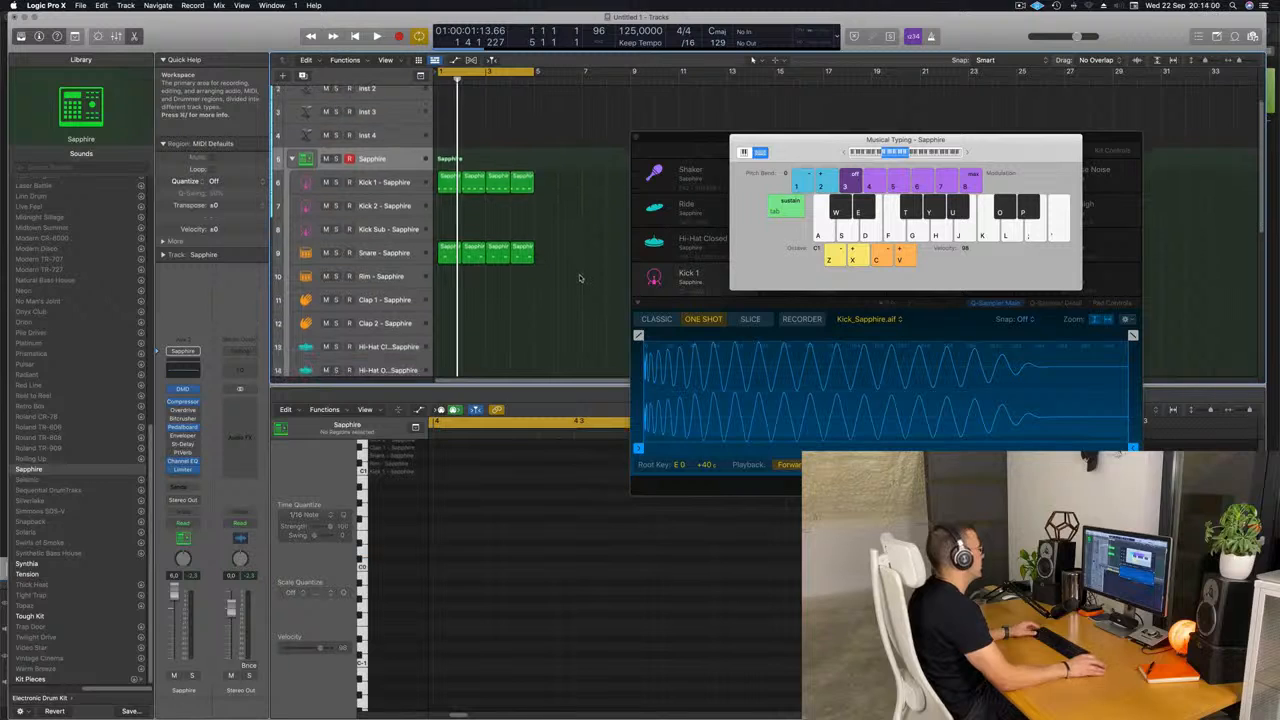
{"action": "left_click", "coordinate": [452, 162]}
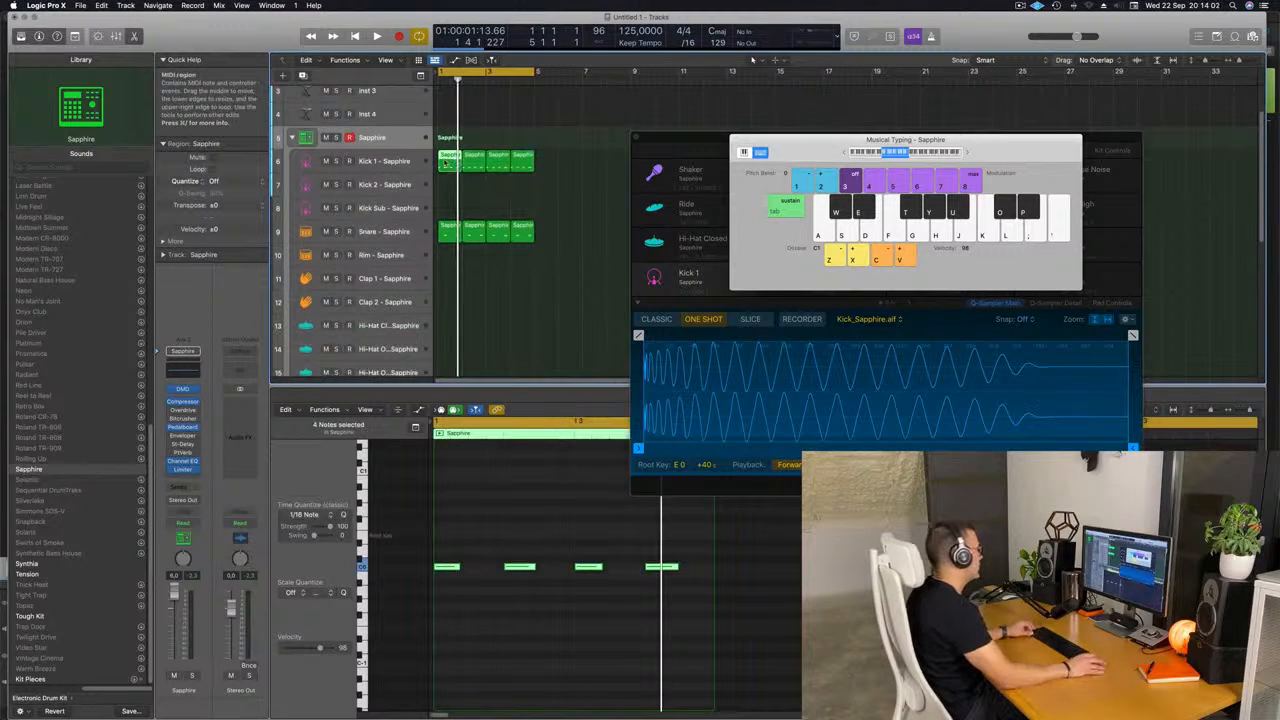
{"action": "left_click_drag", "start_coordinate": [449, 162], "coordinate": [456, 328]}
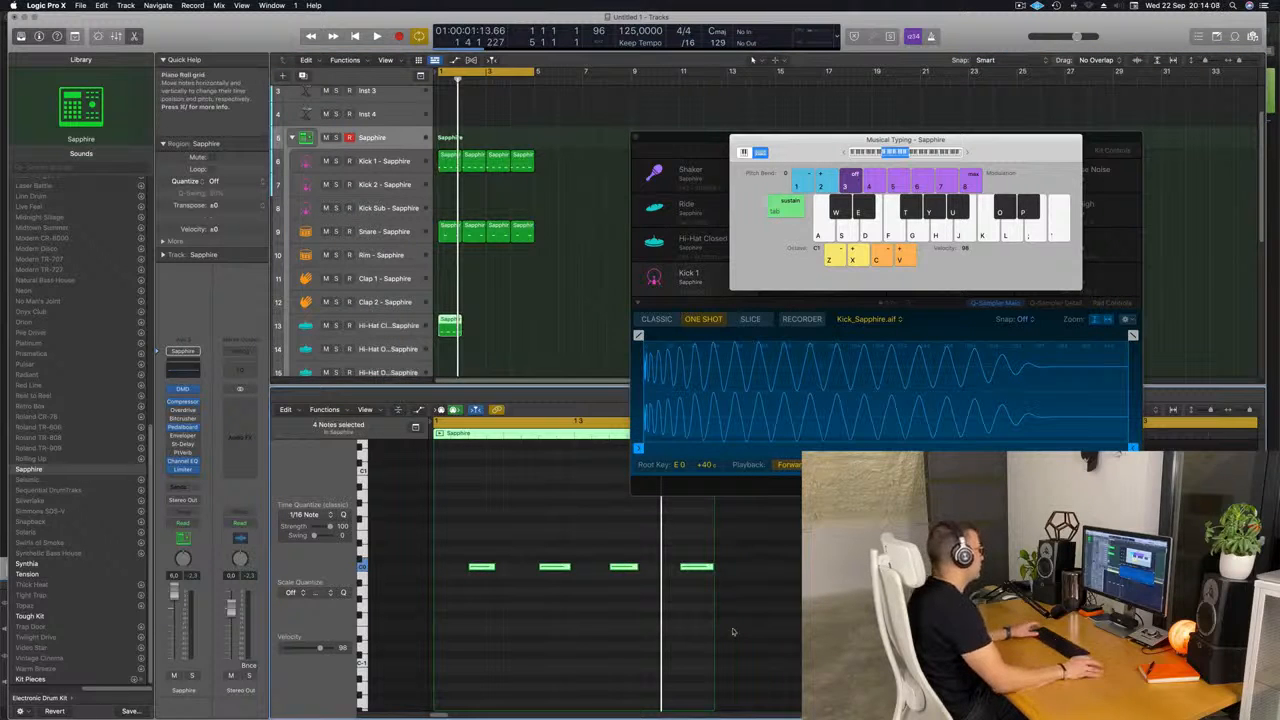
Step: Raise the four closed hi-hat notes by octaves to C3 during playback and repeat the hi-hat region three times to fill four bars
{"action": "key", "text": "space"}
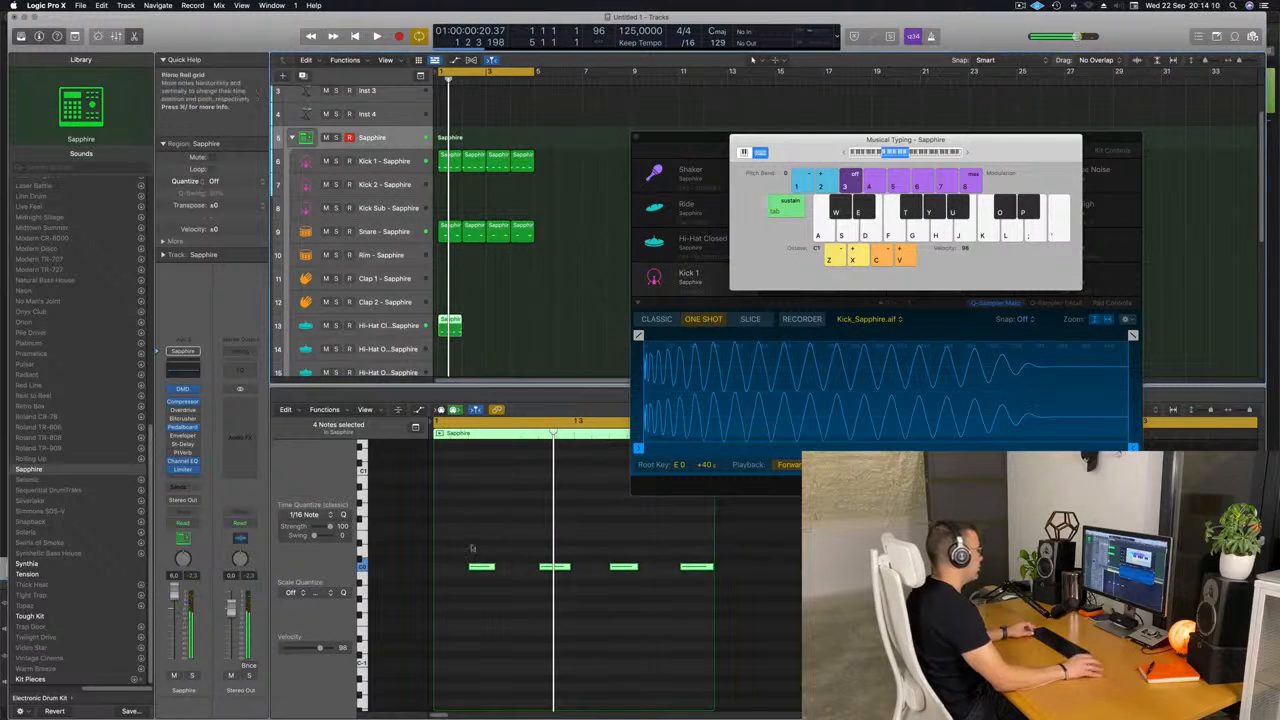
{"action": "left_click_drag", "start_coordinate": [472, 548], "coordinate": [717, 668]}
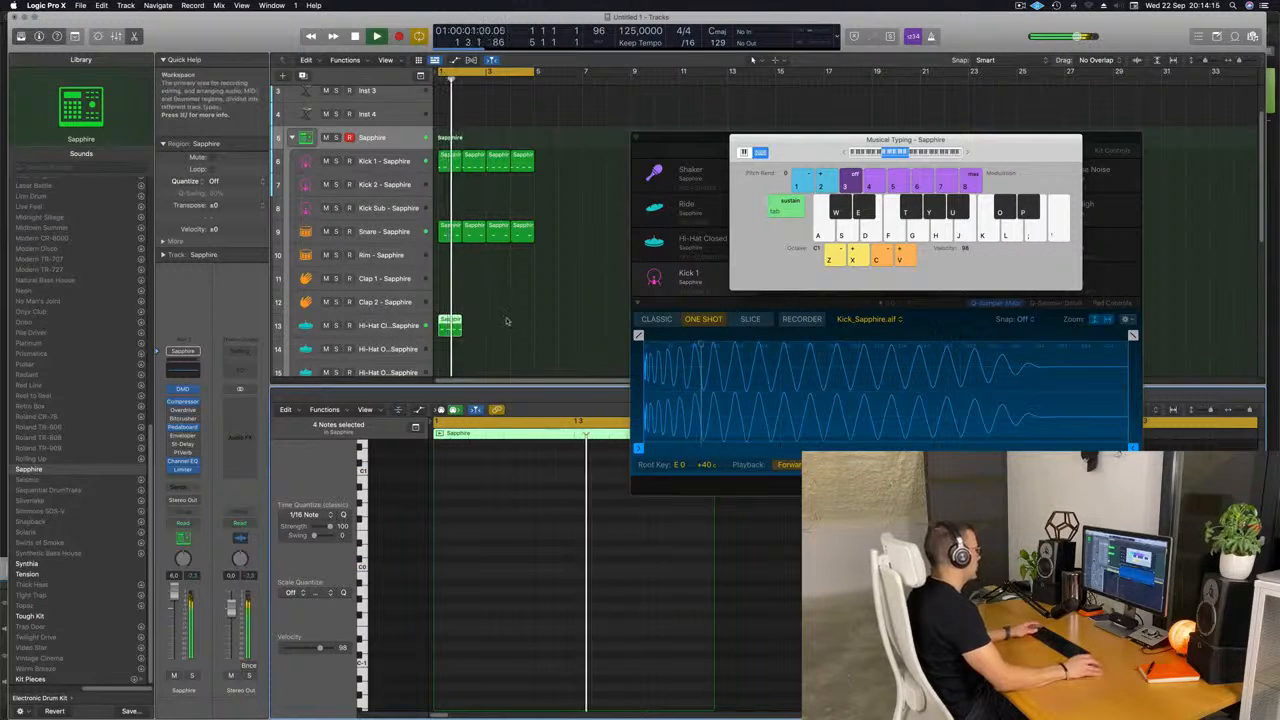
{"action": "left_click_drag", "start_coordinate": [506, 319], "coordinate": [382, 356]}
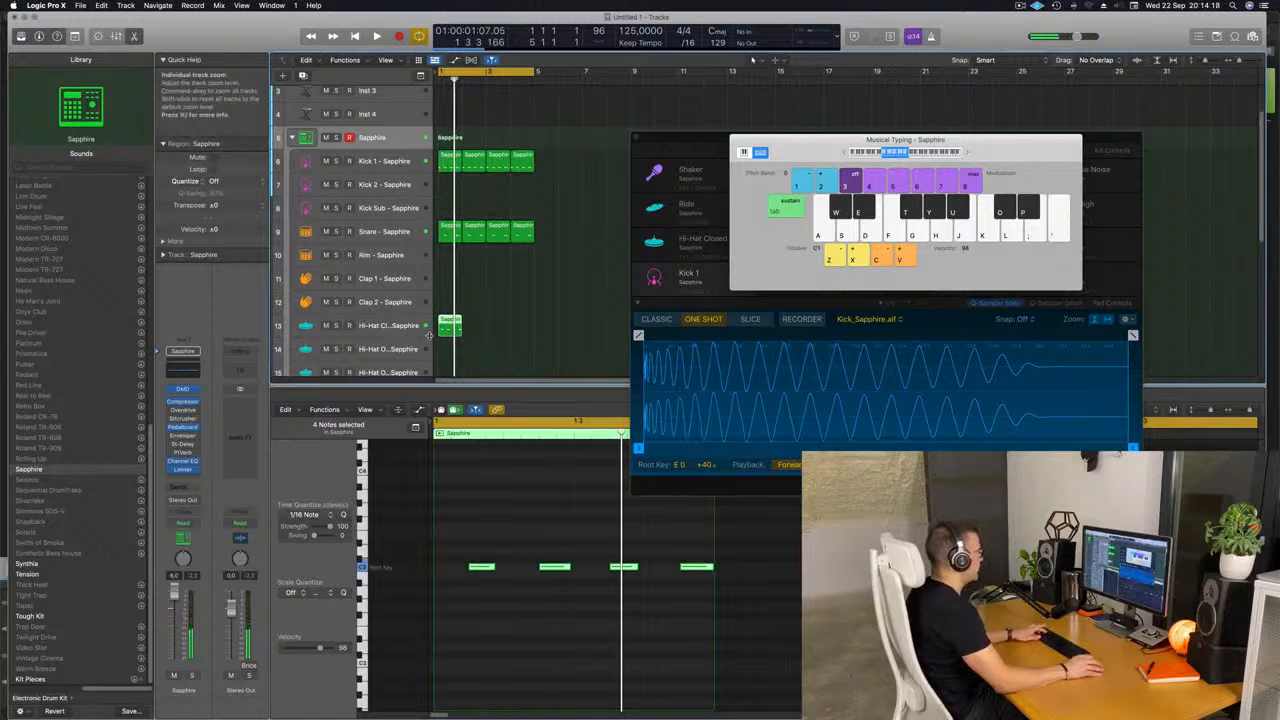
{"action": "key", "text": "super+r"}
{"action": "key", "text": "super+r"}
{"action": "key", "text": "super+r"}
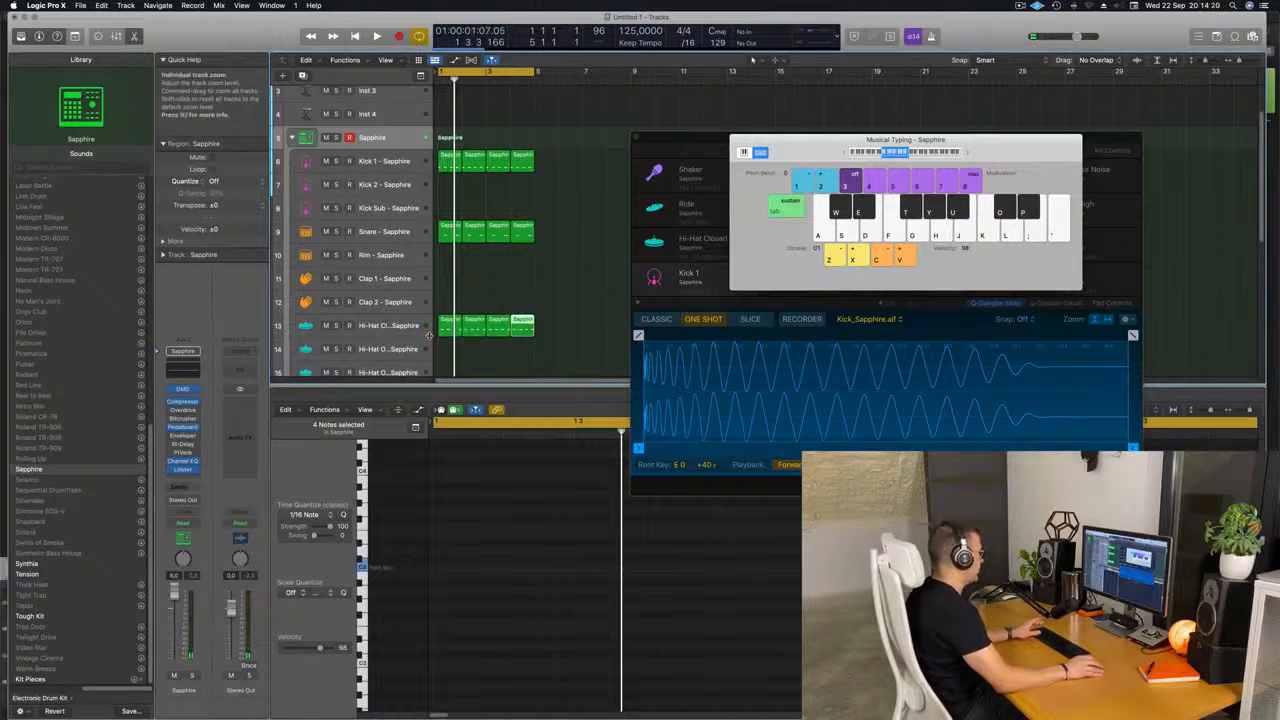
Step: Start playback of the loop and move the Musical Typing keyboard and the Sapphire kit window clear of the drum regions
{"action": "left_click", "coordinate": [586, 324]}
{"action": "key", "text": "space"}
{"action": "left_click_drag", "start_coordinate": [809, 147], "coordinate": [961, 243]}
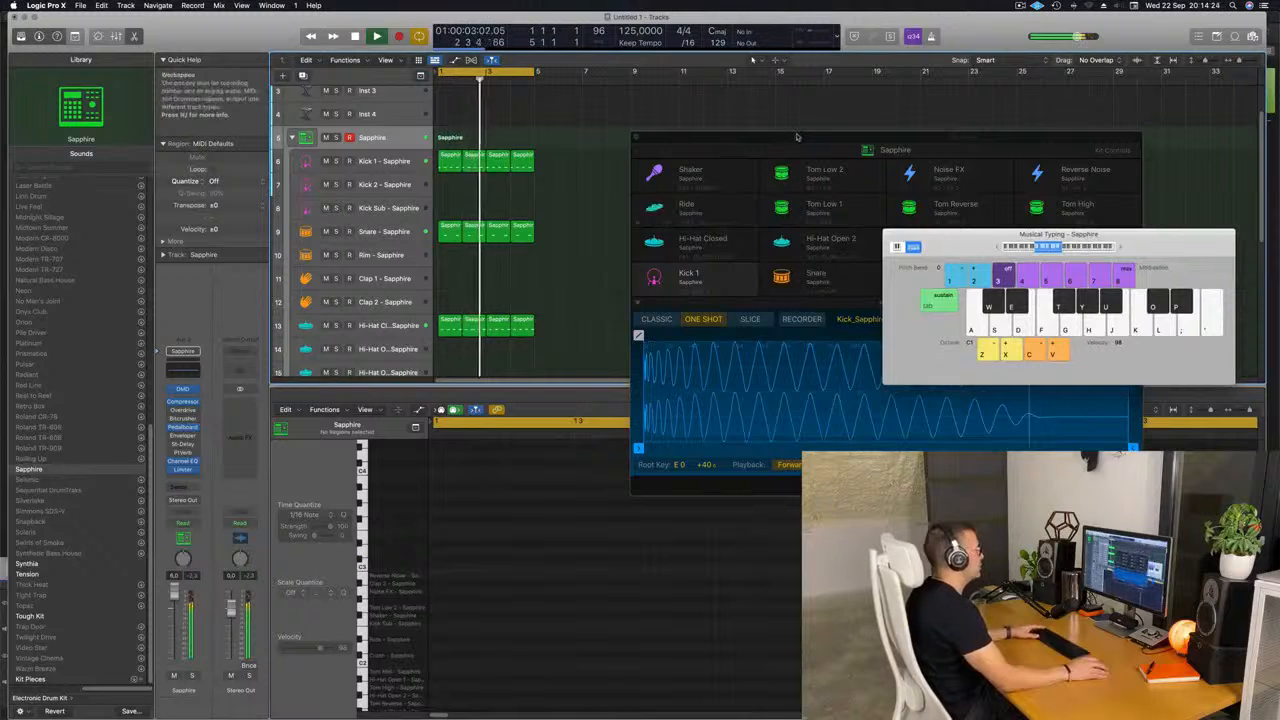
{"action": "left_click_drag", "start_coordinate": [797, 136], "coordinate": [881, 132]}
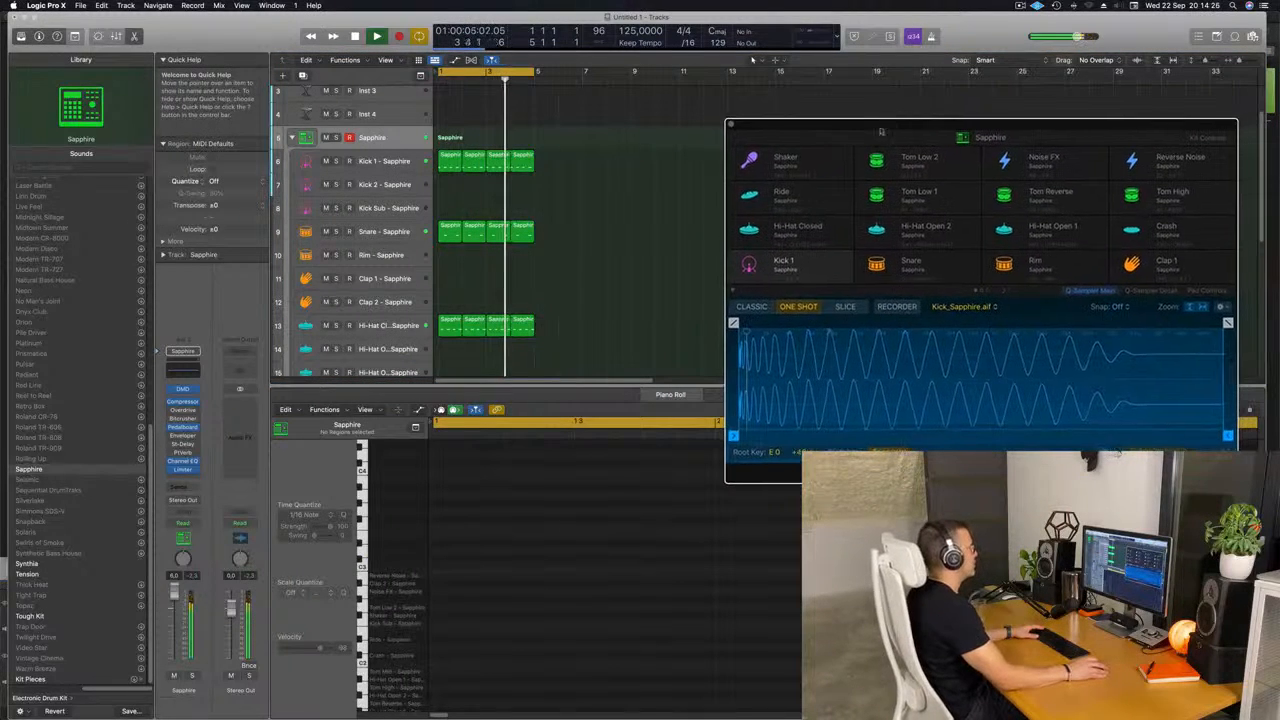
{"action": "scroll", "coordinate": [549, 242], "scroll_direction": "up", "scroll_amount": 1}
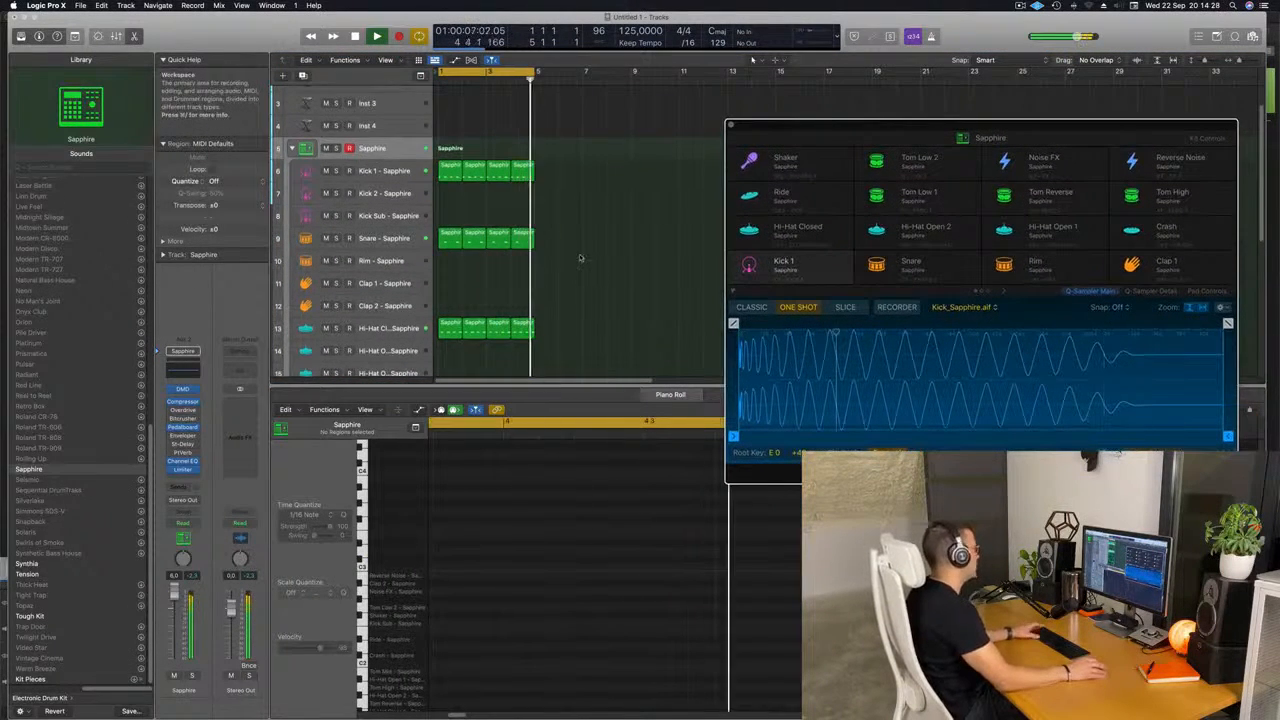
Step: Copy the first closed hi-hat region to the Ride track with its four notes on the beats and repeat it three times
{"action": "scroll", "coordinate": [560, 240], "scroll_direction": "down", "scroll_amount": 6}
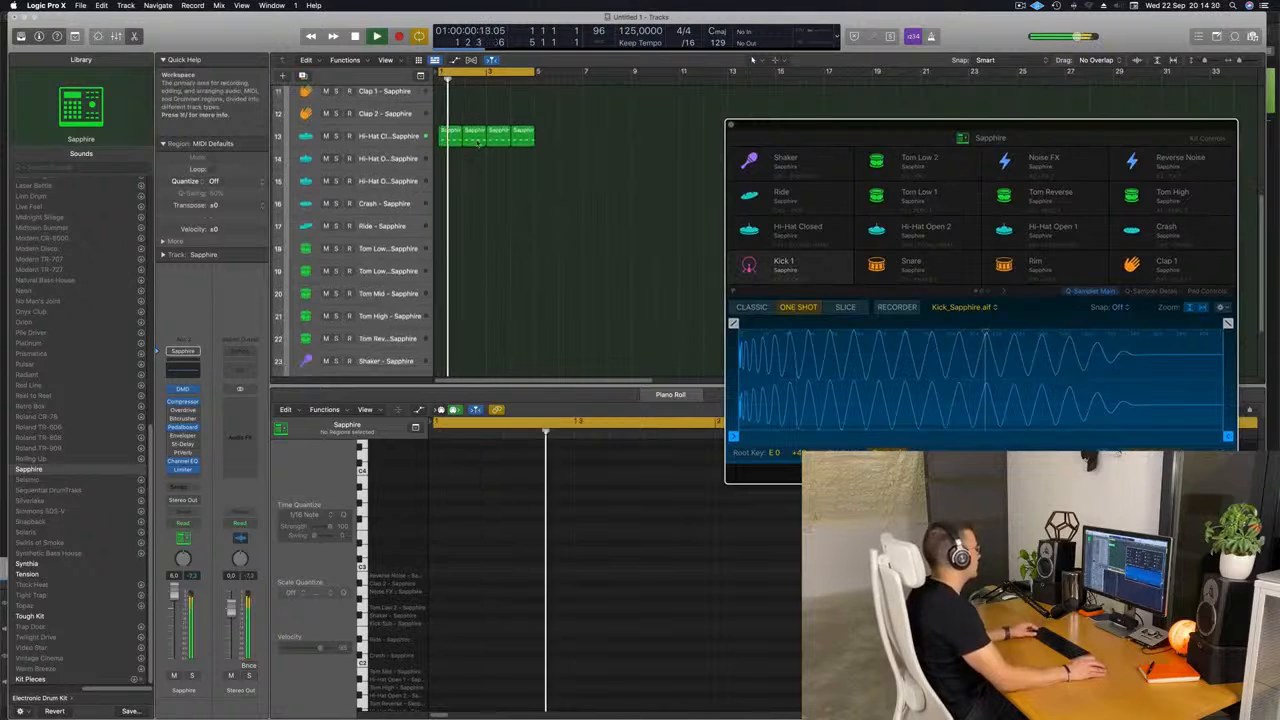
{"action": "left_click_drag", "start_coordinate": [450, 130], "coordinate": [450, 219]}
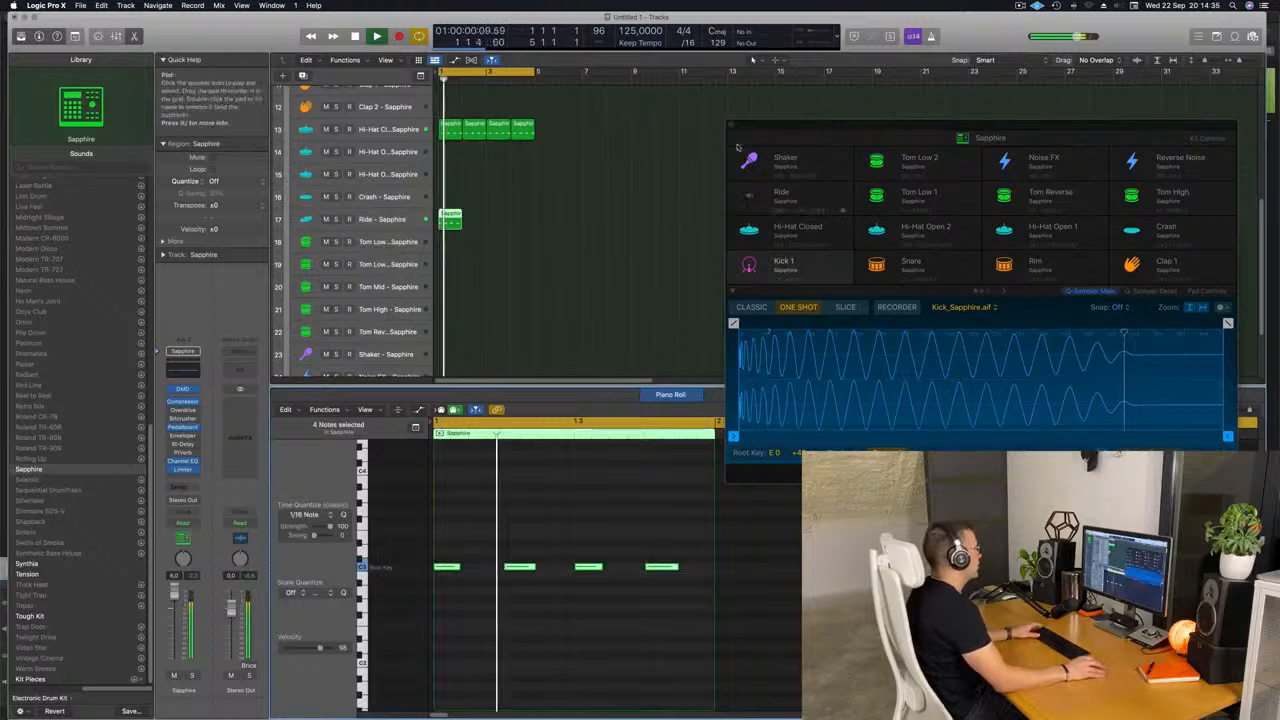
{"action": "key", "text": "space"}
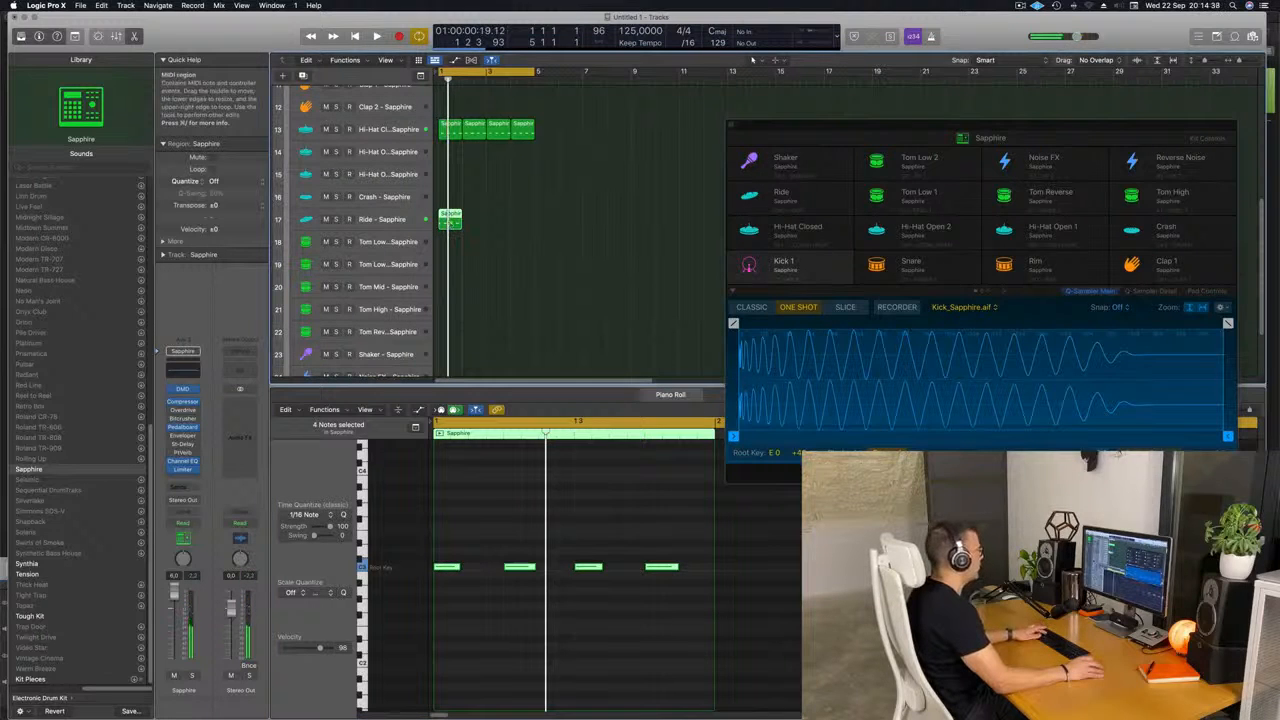
{"action": "key", "text": "super+r"}
{"action": "key", "text": "super+r"}
{"action": "key", "text": "super+r"}
Step: Give the Ride sample a long fade-out, trim its sample end to 1.831 s during playback and close the kit window
{"action": "left_click", "coordinate": [410, 216]}
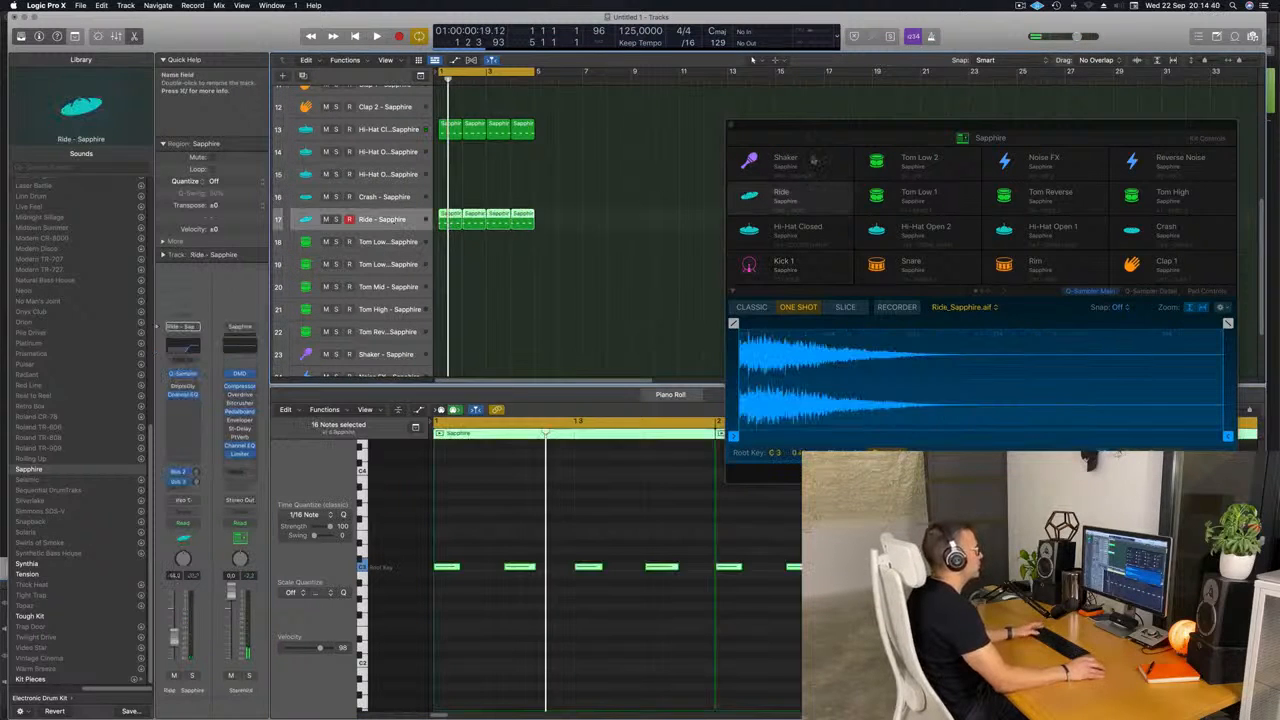
{"action": "left_click_drag", "start_coordinate": [837, 128], "coordinate": [724, 123]}
{"action": "key", "text": "space"}
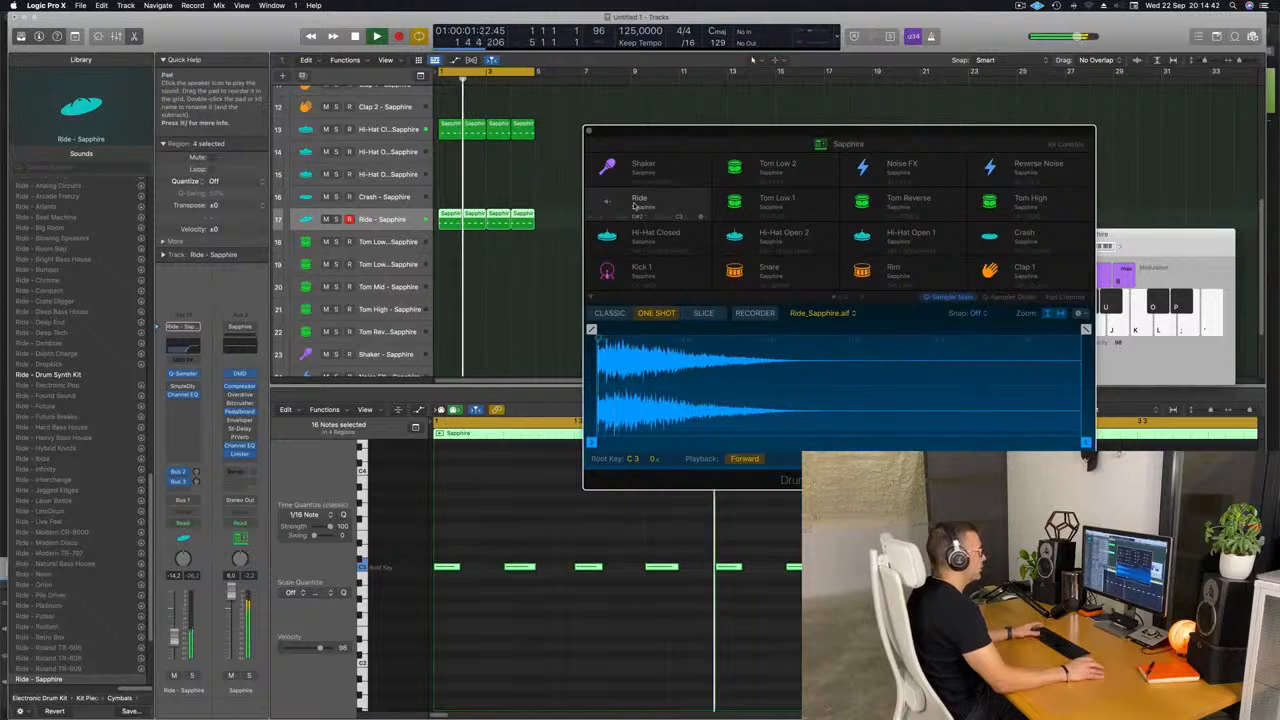
{"action": "left_click_drag", "start_coordinate": [1086, 329], "coordinate": [684, 329]}
{"action": "mouse_move", "coordinate": [1086, 441]}
{"action": "left_mouse_down"}
{"action": "mouse_move", "coordinate": [1030, 443]}
{"action": "mouse_move", "coordinate": [1080, 443]}
{"action": "mouse_move", "coordinate": [1036, 445]}
{"action": "mouse_move", "coordinate": [1048, 443]}
{"action": "left_mouse_up"}
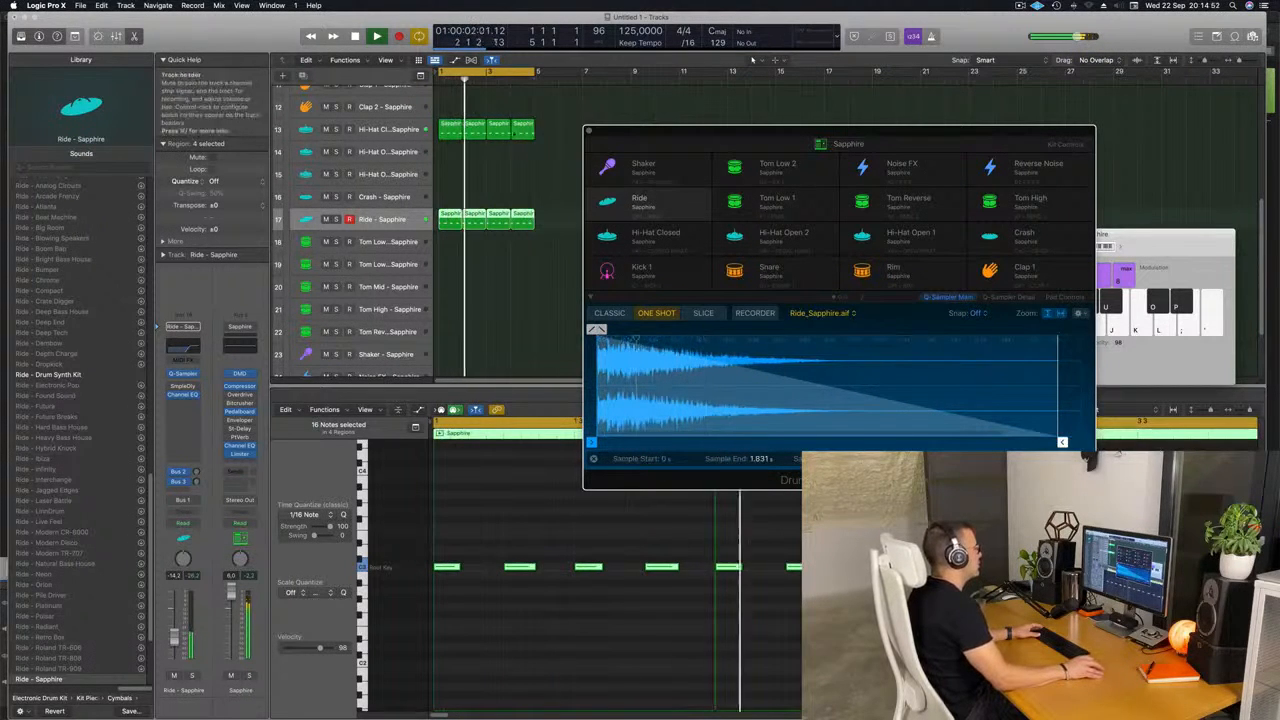
{"action": "left_click", "coordinate": [589, 131]}
Step: Audition the beat across the kit's tracks, then copy the first Snare region to the Clap 1 track at bar 1
{"action": "scroll", "coordinate": [569, 321], "scroll_direction": "down", "scroll_amount": 3}
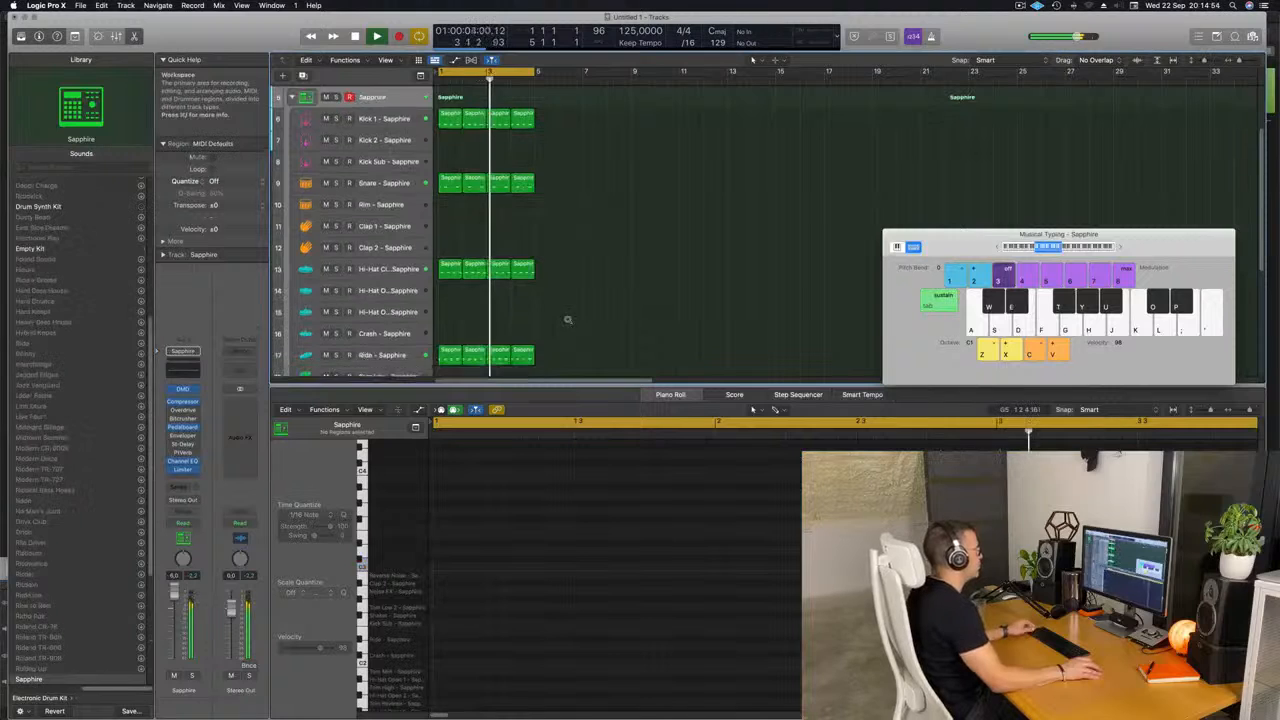
{"action": "scroll", "coordinate": [578, 318], "scroll_direction": "down", "scroll_amount": 2}
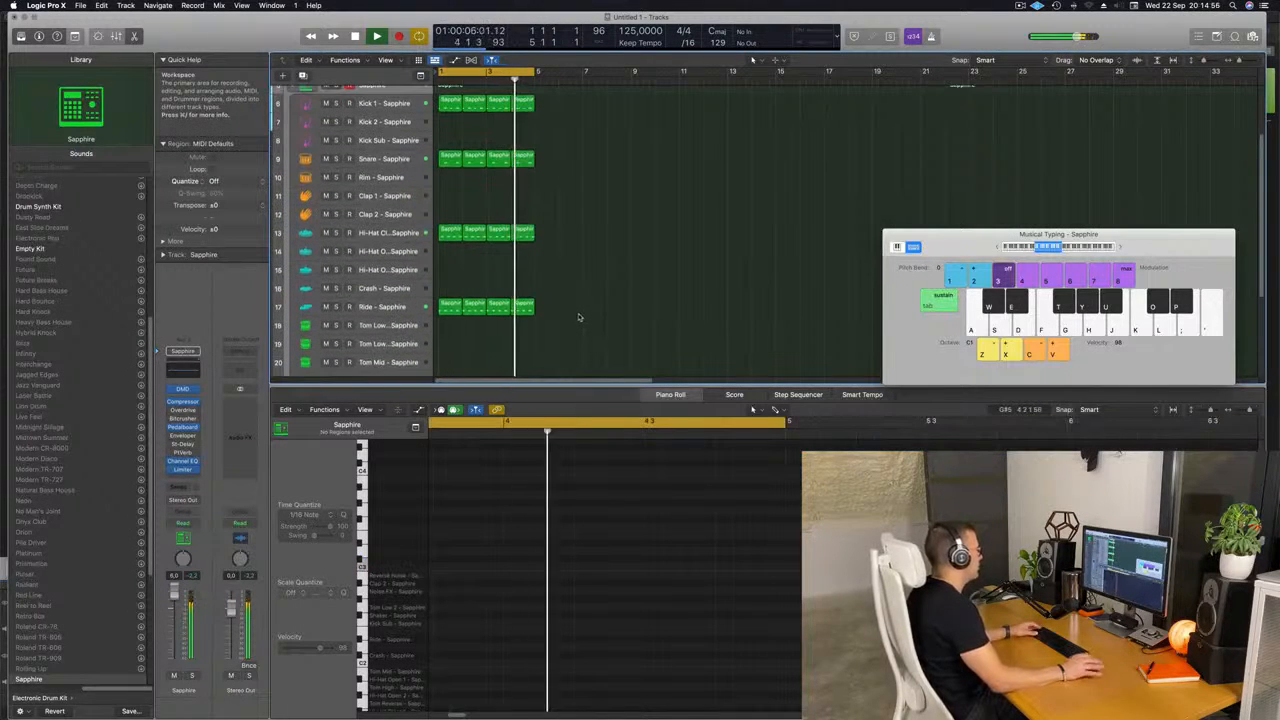
{"action": "scroll", "coordinate": [620, 310], "scroll_direction": "up", "scroll_amount": 1}
{"action": "scroll", "coordinate": [620, 308], "scroll_direction": "down", "scroll_amount": 3}
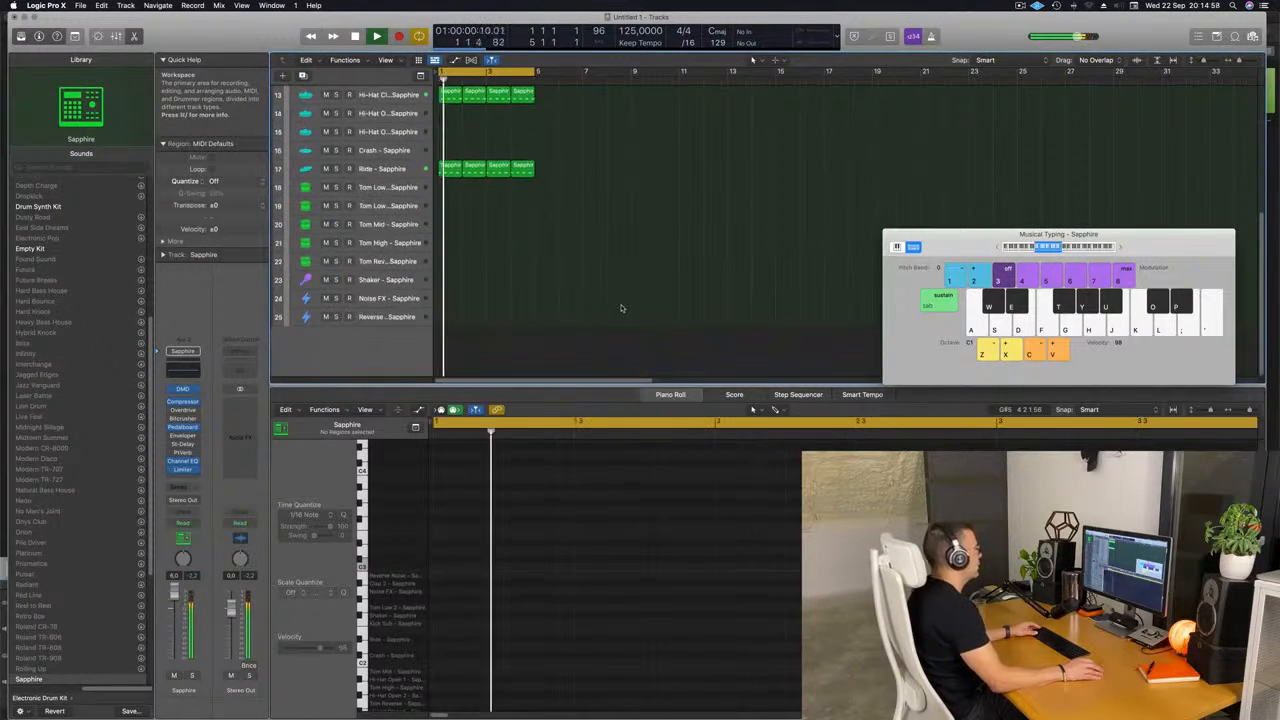
{"action": "scroll", "coordinate": [605, 280], "scroll_direction": "up", "scroll_amount": 4}
{"action": "key", "text": "space"}
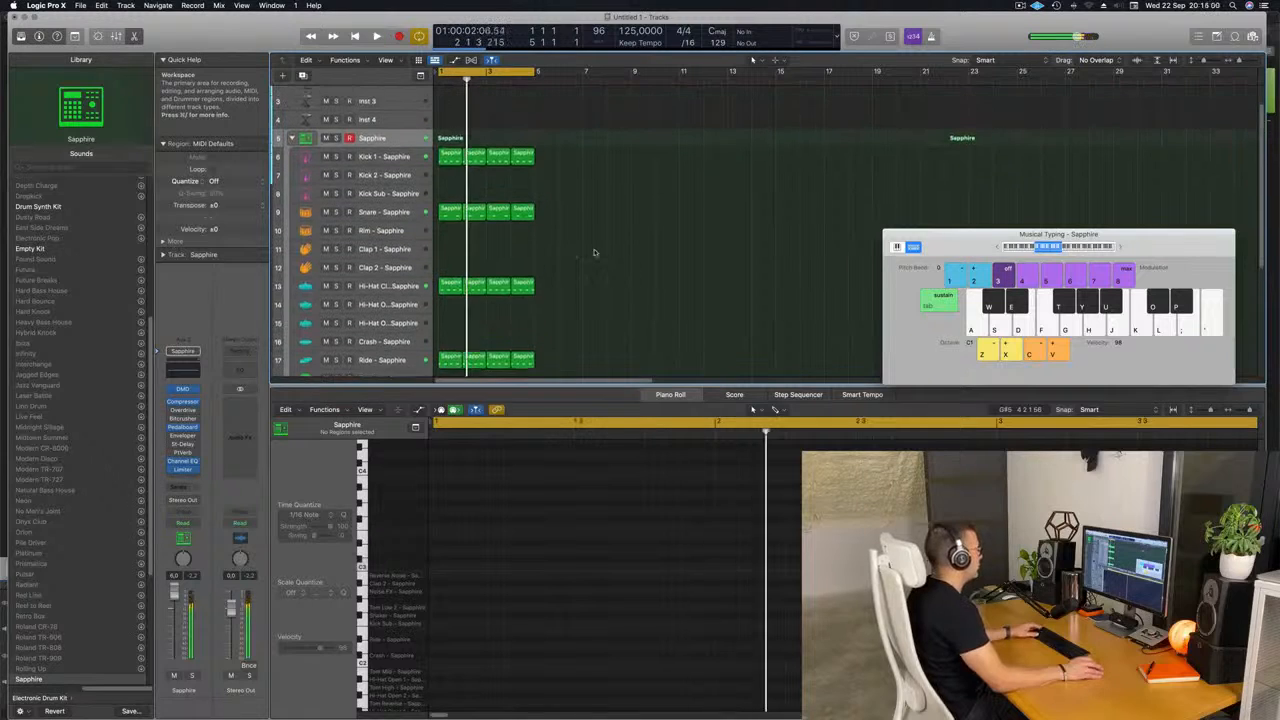
{"action": "left_click", "coordinate": [450, 284]}
{"action": "left_click", "coordinate": [446, 211]}
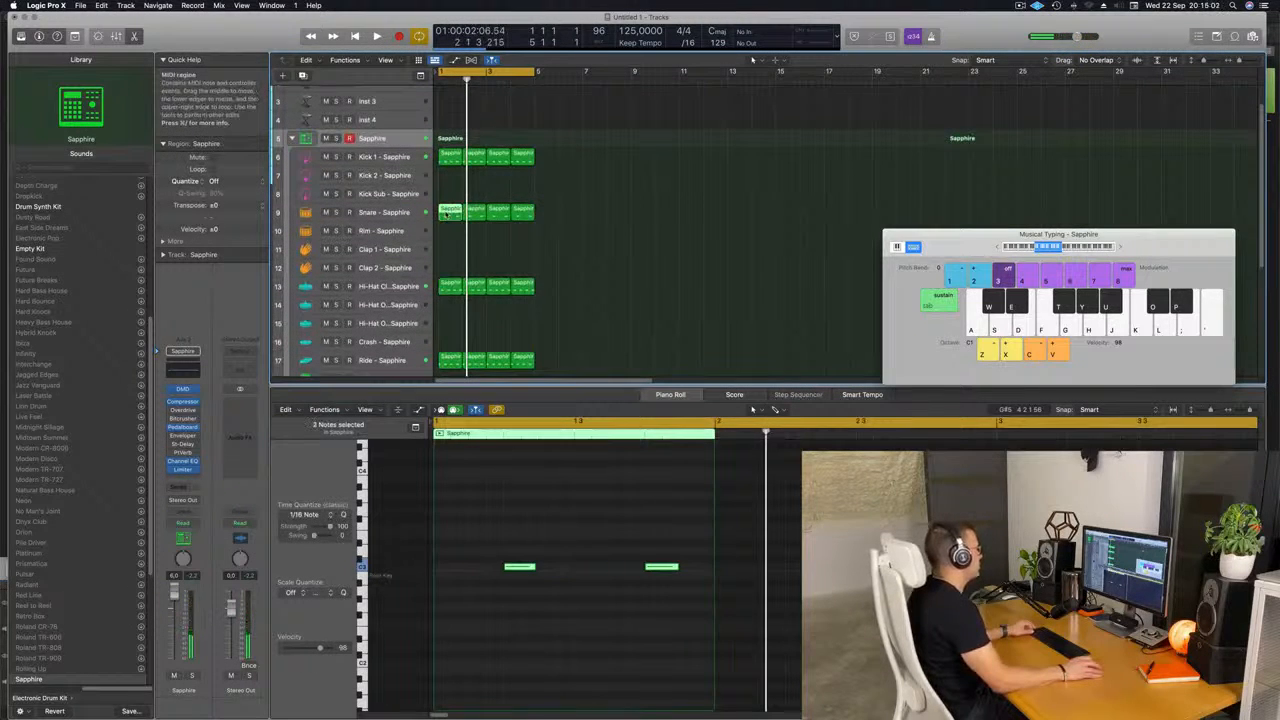
{"action": "left_click_drag", "start_coordinate": [447, 218], "coordinate": [448, 254]}
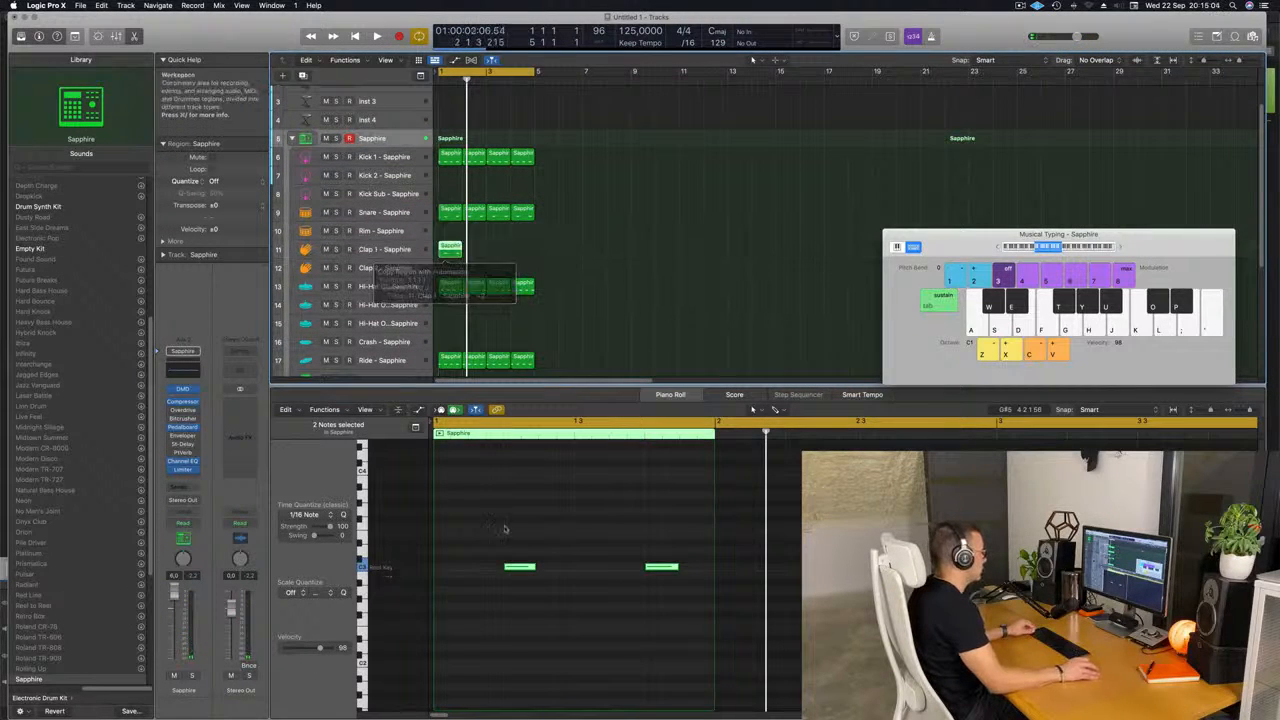
Step: Shift the two Clap 1 notes one beat earlier, audition them and delete the second note
{"action": "left_click_drag", "start_coordinate": [491, 513], "coordinate": [815, 630]}
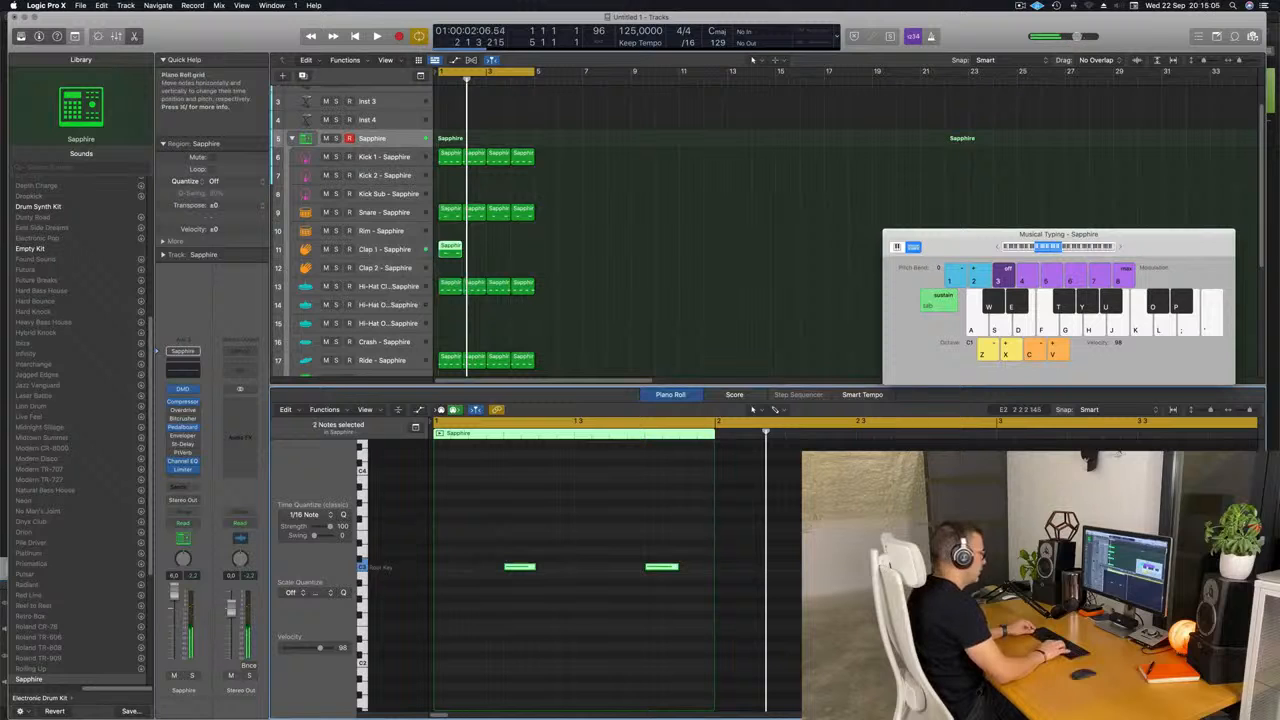
{"action": "key", "text": "space"}
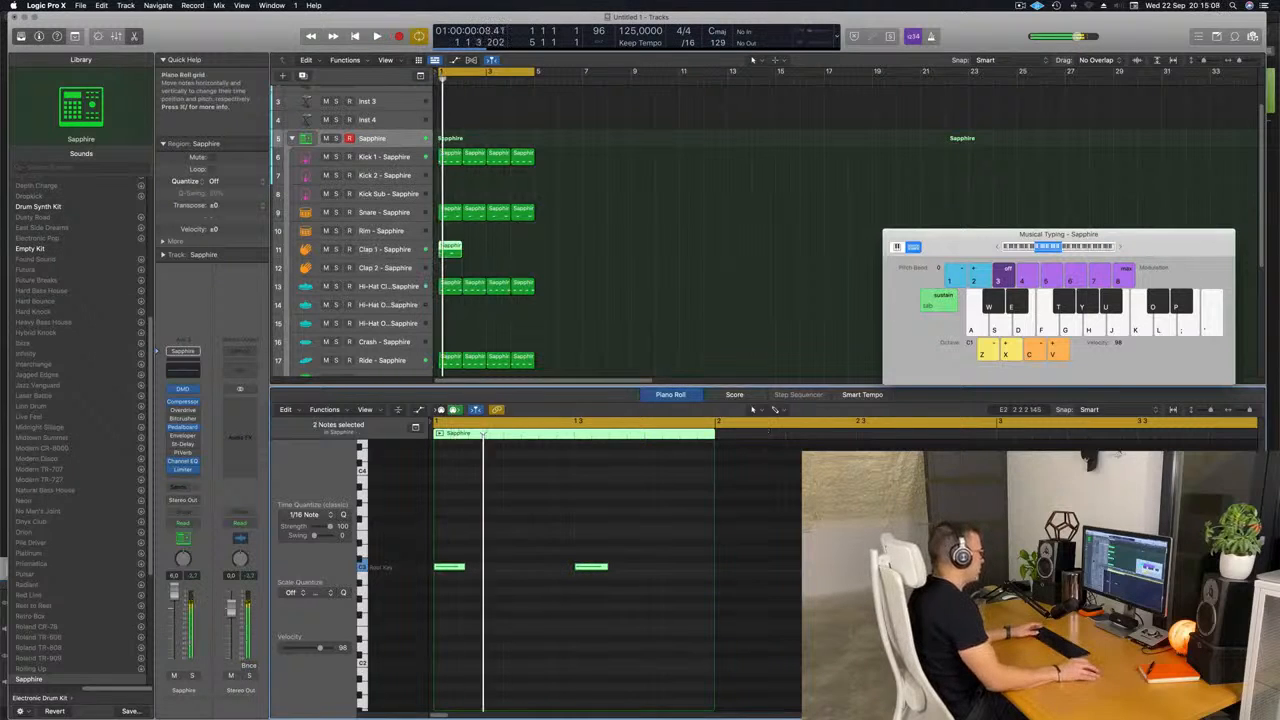
{"action": "left_click_drag", "start_coordinate": [640, 541], "coordinate": [445, 597]}
{"action": "key", "text": "alt+shift+Down"}
{"action": "key", "text": "space"}
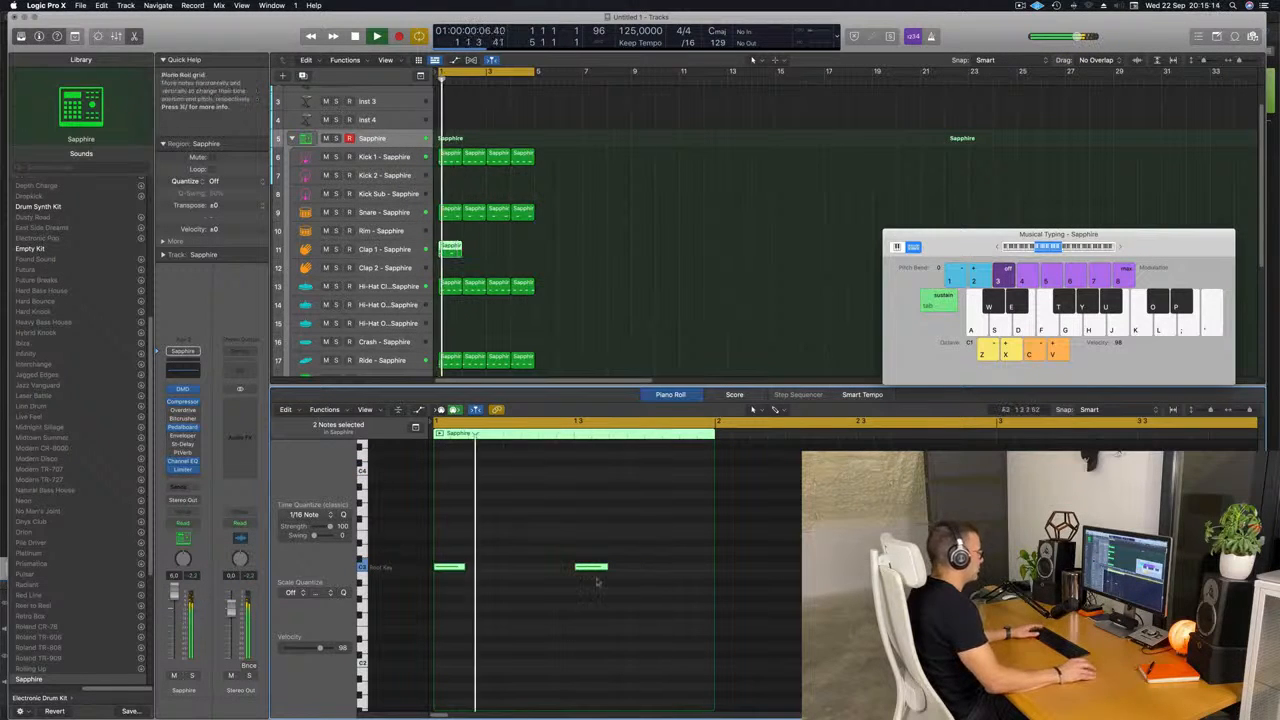
{"action": "left_click_drag", "start_coordinate": [618, 532], "coordinate": [590, 586]}
{"action": "key", "text": "Delete"}
{"action": "key", "text": "space"}
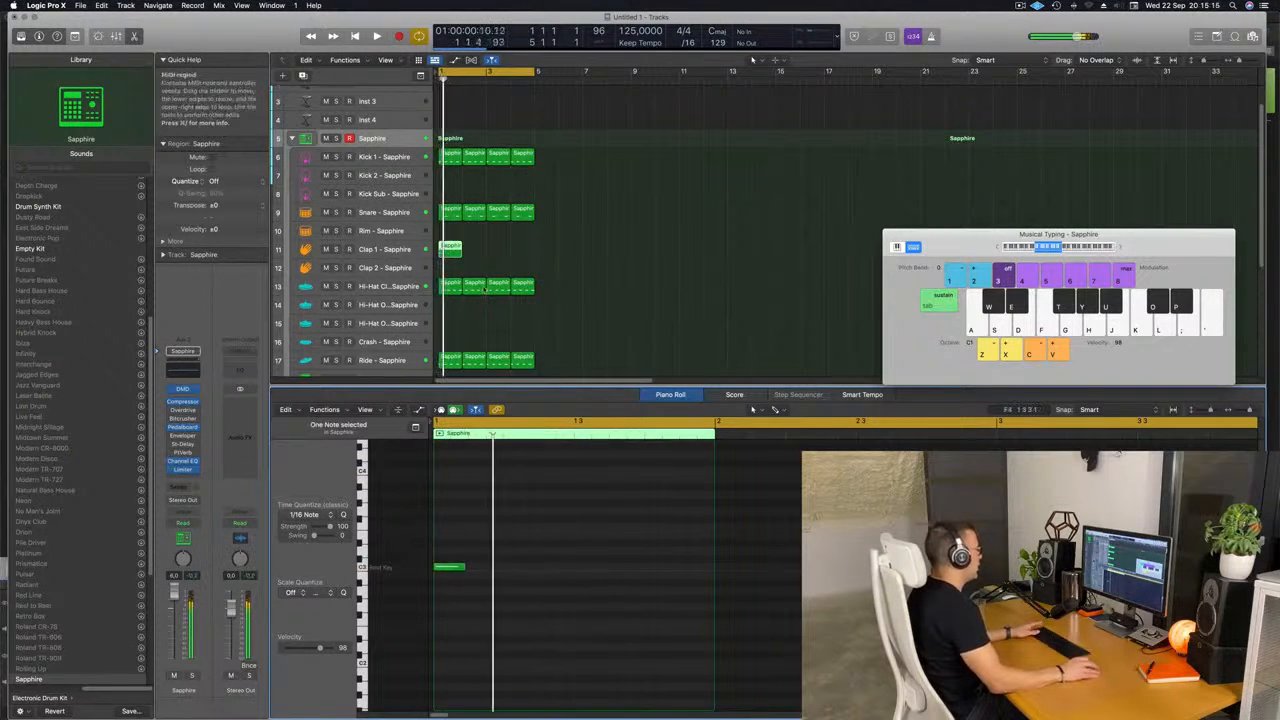
Step: Move the single-note clap region to the Clap 2 track and repeat it three times to fill four bars
{"action": "left_click_drag", "start_coordinate": [450, 248], "coordinate": [450, 267]}
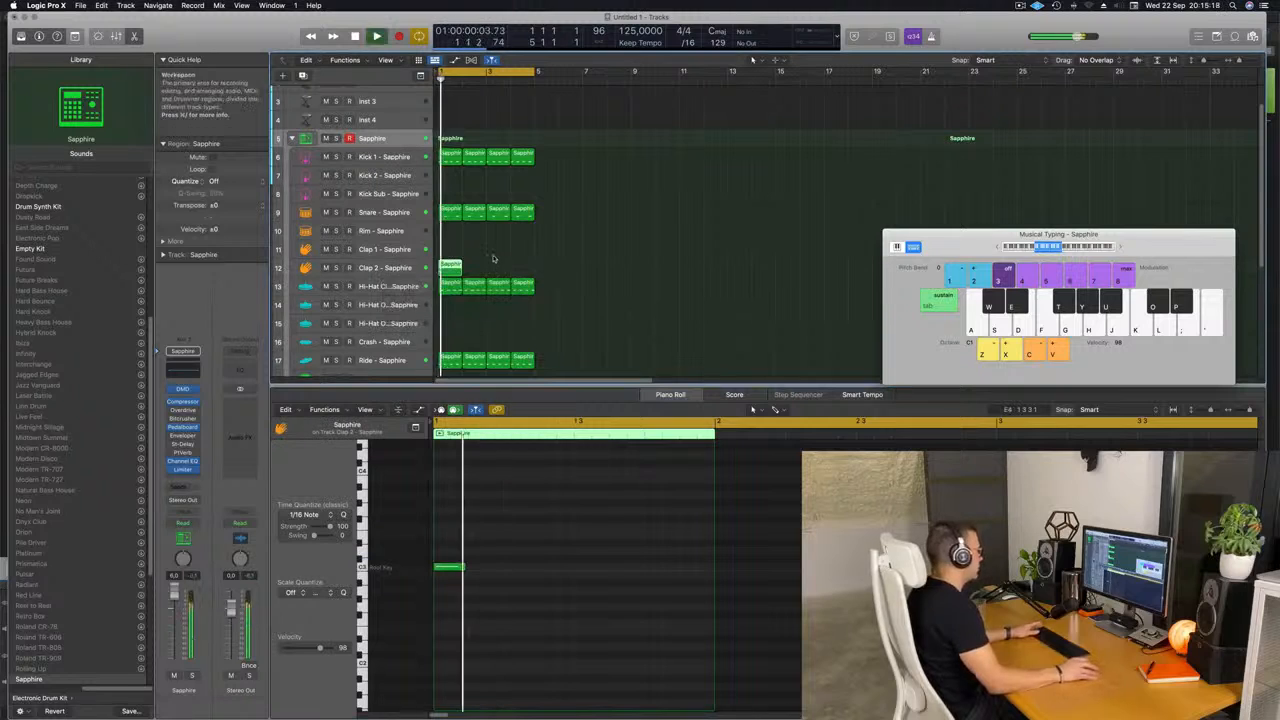
{"action": "key", "text": "space"}
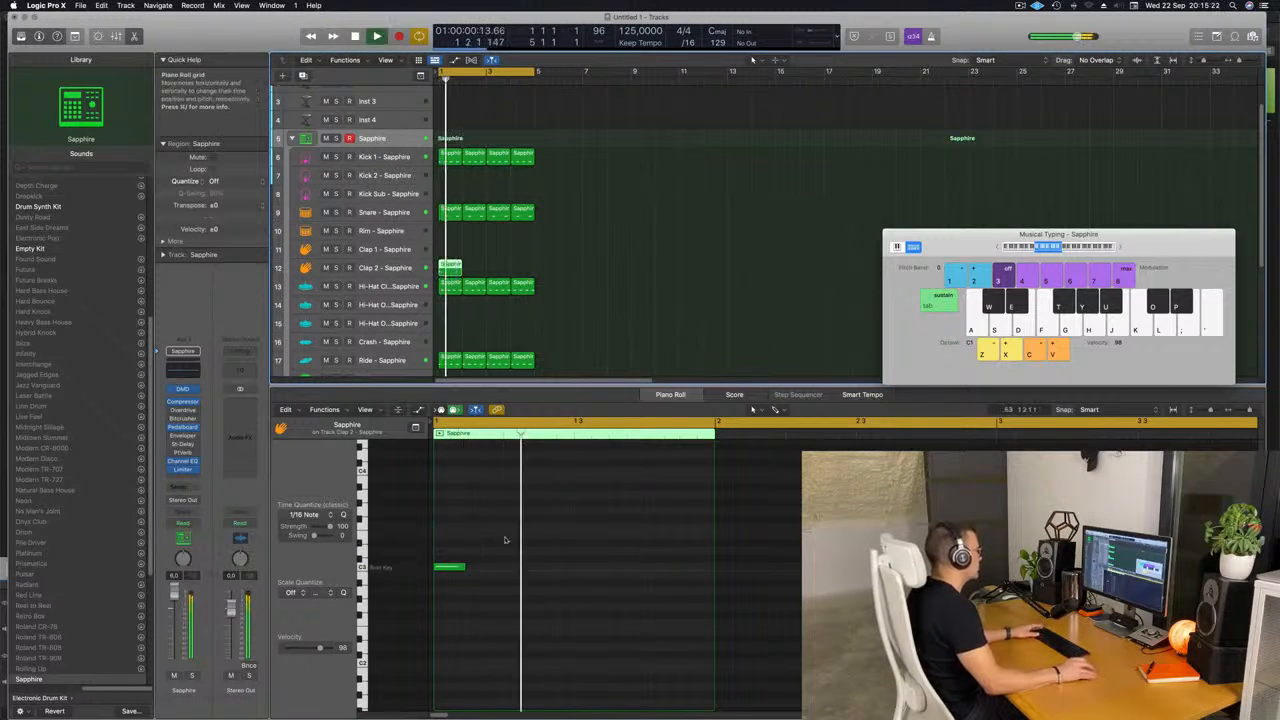
{"action": "left_click", "coordinate": [450, 268]}
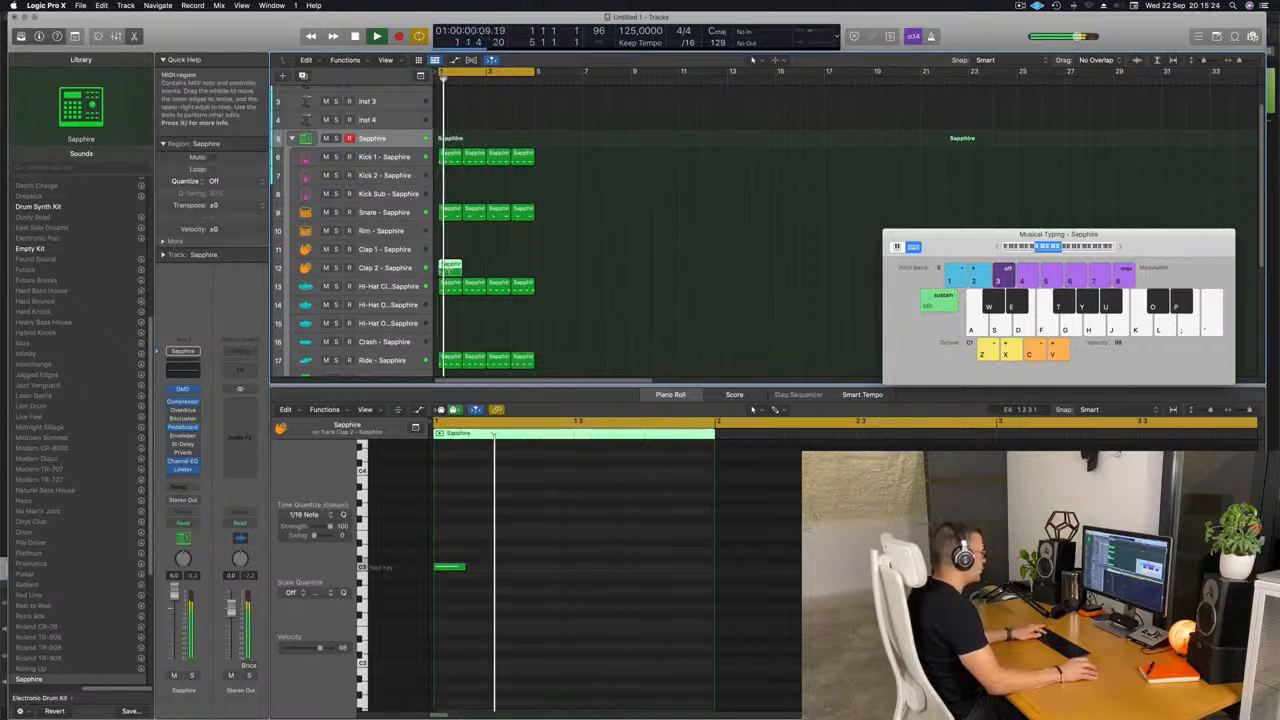
{"action": "key", "text": "super+r"}
{"action": "key", "text": "super+r"}
{"action": "key", "text": "super+r"}
{"action": "key", "text": "space"}
{"action": "key", "text": "space"}
Step: Raise the Clap 2 track's Bus 2 reverb send while restarting playback to hear the effect
{"action": "left_click", "coordinate": [388, 268]}
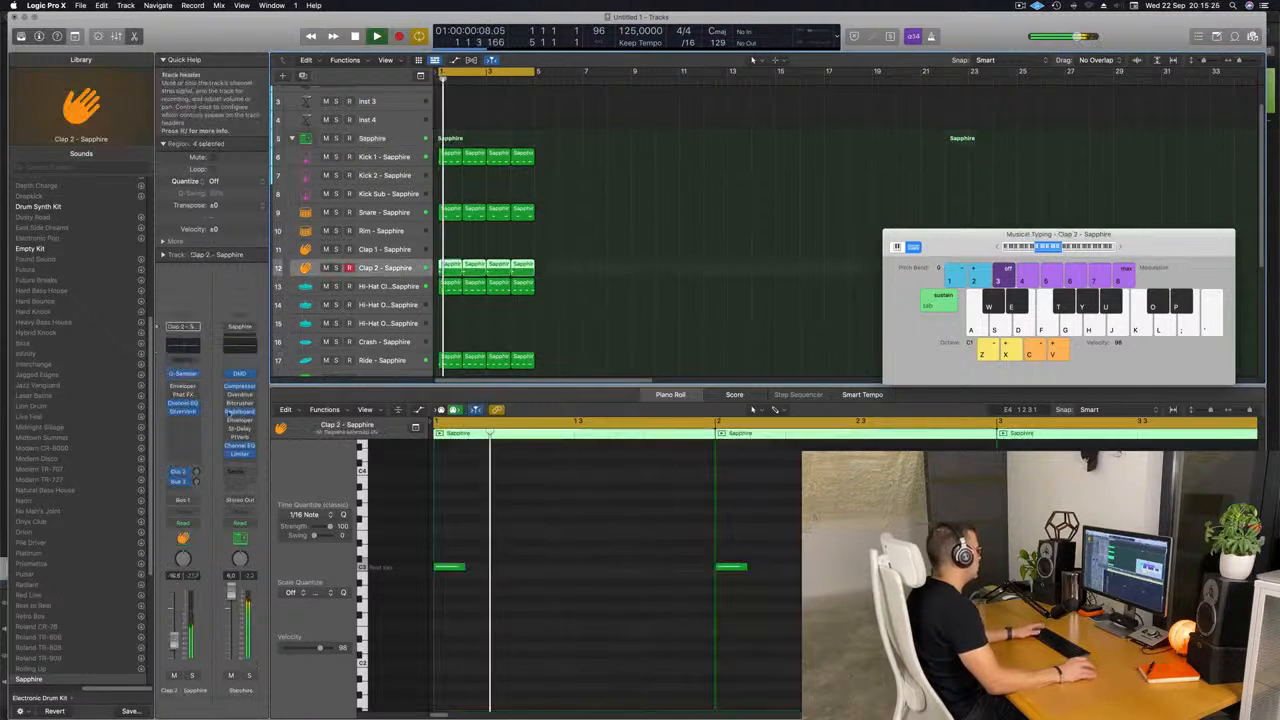
{"action": "key", "text": "space"}
{"action": "key", "text": "space"}
{"action": "left_click", "coordinate": [194, 472]}
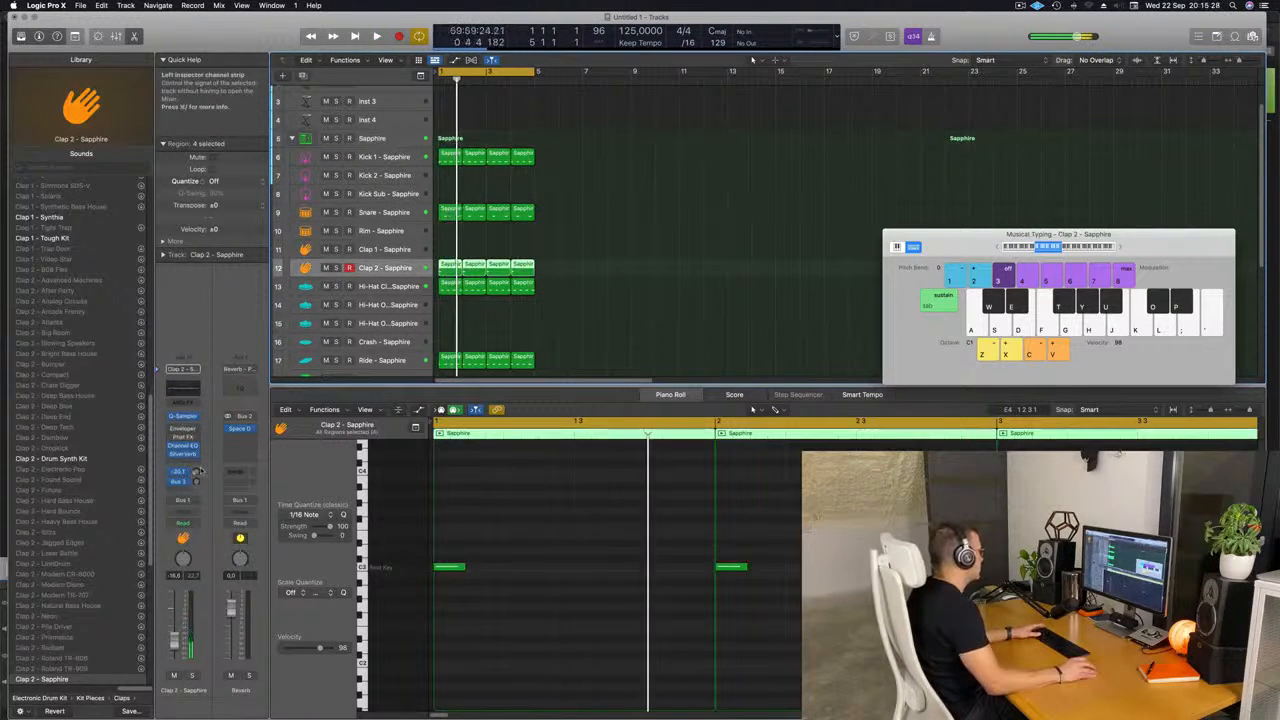
{"action": "left_click_drag", "start_coordinate": [196, 473], "coordinate": [197, 471]}
{"action": "key", "text": "space"}
{"action": "key", "text": "space"}
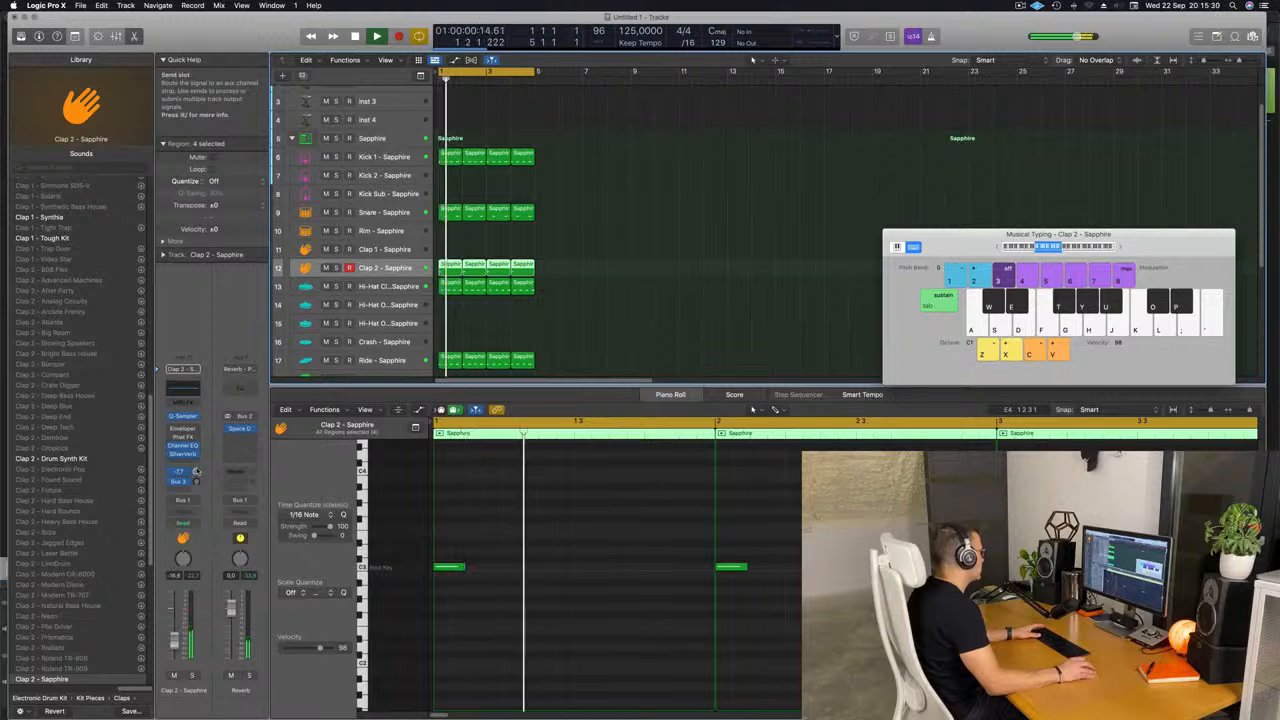
{"action": "key", "text": "space"}
{"action": "key", "text": "space"}
Step: Raise the Clap 2 track's Bus 3 delay send while restarting playback to check the sound
{"action": "left_click", "coordinate": [196, 482]}
{"action": "key", "text": "space"}
{"action": "key", "text": "space"}
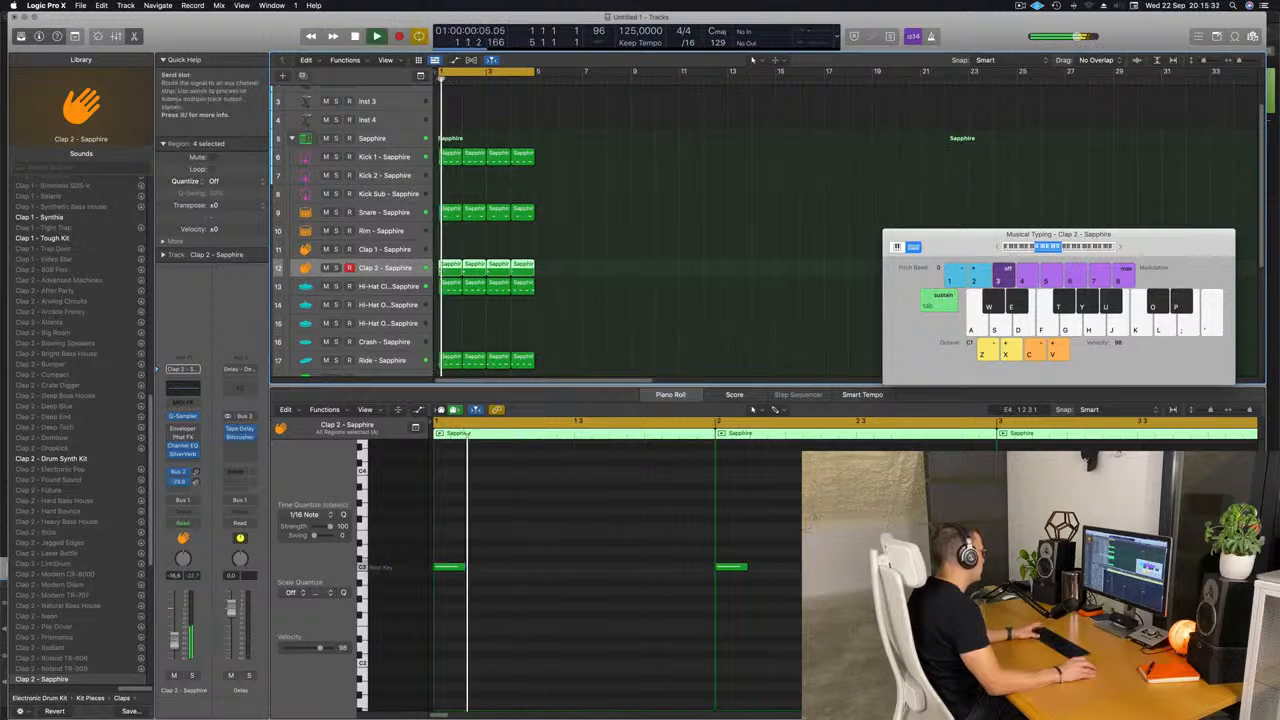
{"action": "left_click_drag", "start_coordinate": [197, 482], "coordinate": [197, 477]}
{"action": "key", "text": "space"}
{"action": "key", "text": "space"}
{"action": "key", "text": "space"}
{"action": "key", "text": "space"}
Step: Bypass the SilverVerb effect on the Clap 2 track and audition the clap again
{"action": "left_click", "coordinate": [171, 455]}
{"action": "key", "text": "space"}
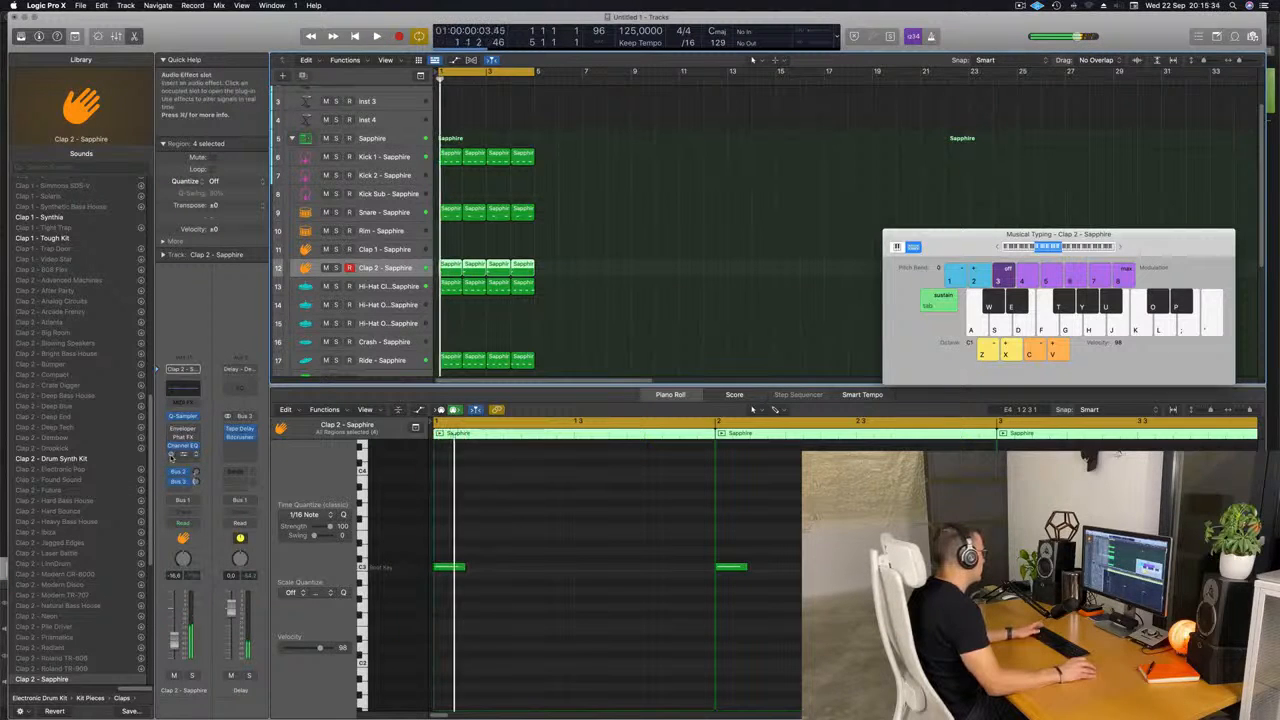
{"action": "key", "text": "space"}
{"action": "key", "text": "space"}
{"action": "key", "text": "space"}
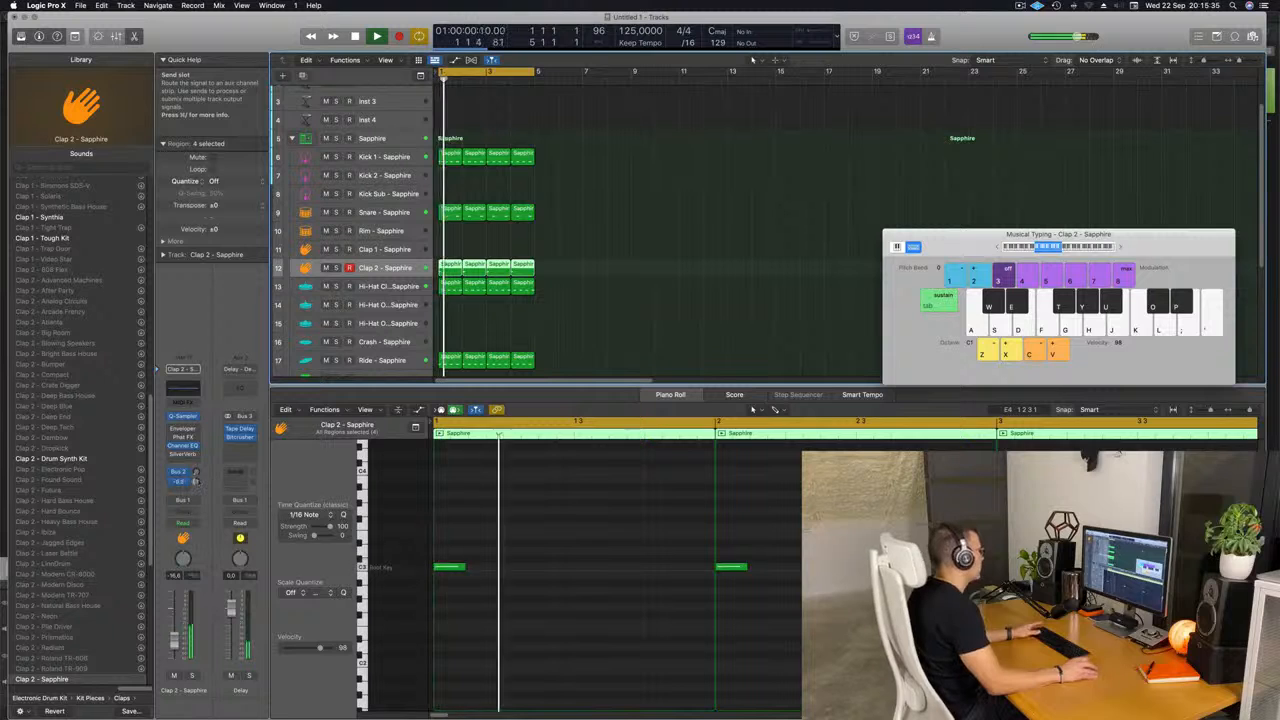
Step: Delete the Clap 2 regions at bars 2 and 4 so the clap plays every second bar
{"action": "left_click", "coordinate": [538, 321]}
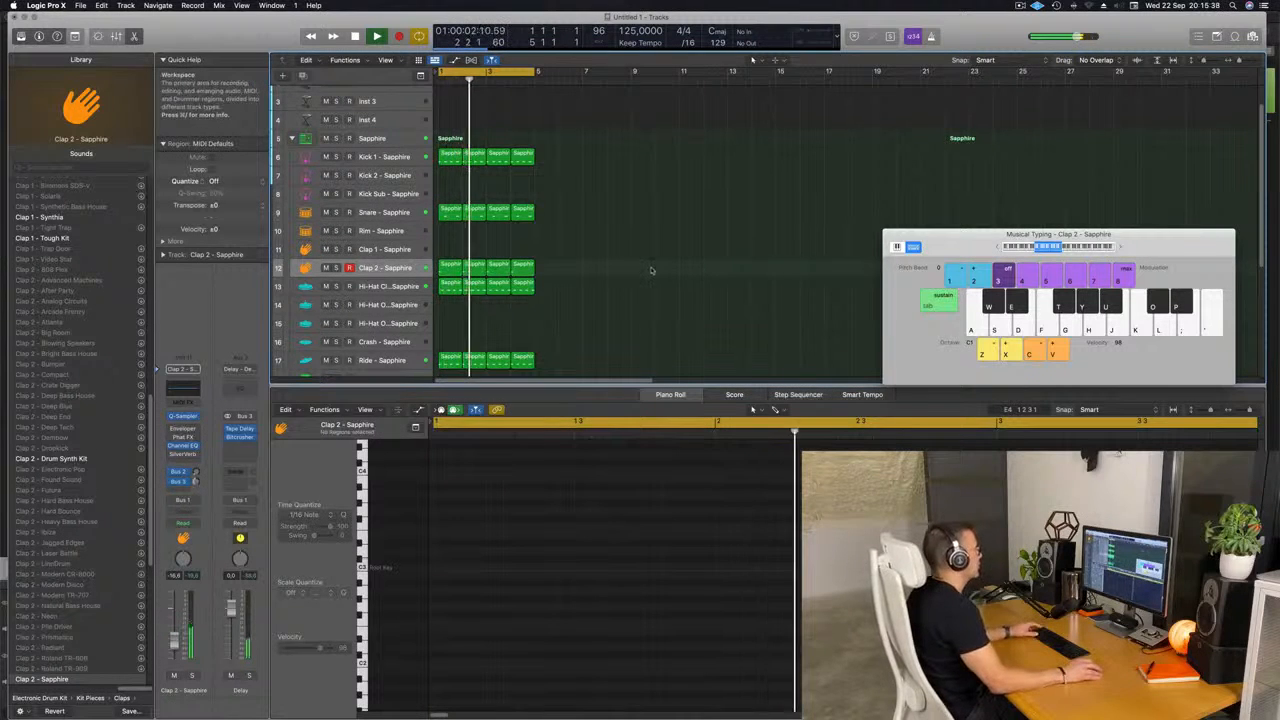
{"action": "scroll", "coordinate": [600, 250], "scroll_direction": "down", "scroll_amount": 2}
{"action": "key", "text": "space"}
{"action": "left_click", "coordinate": [474, 230]}
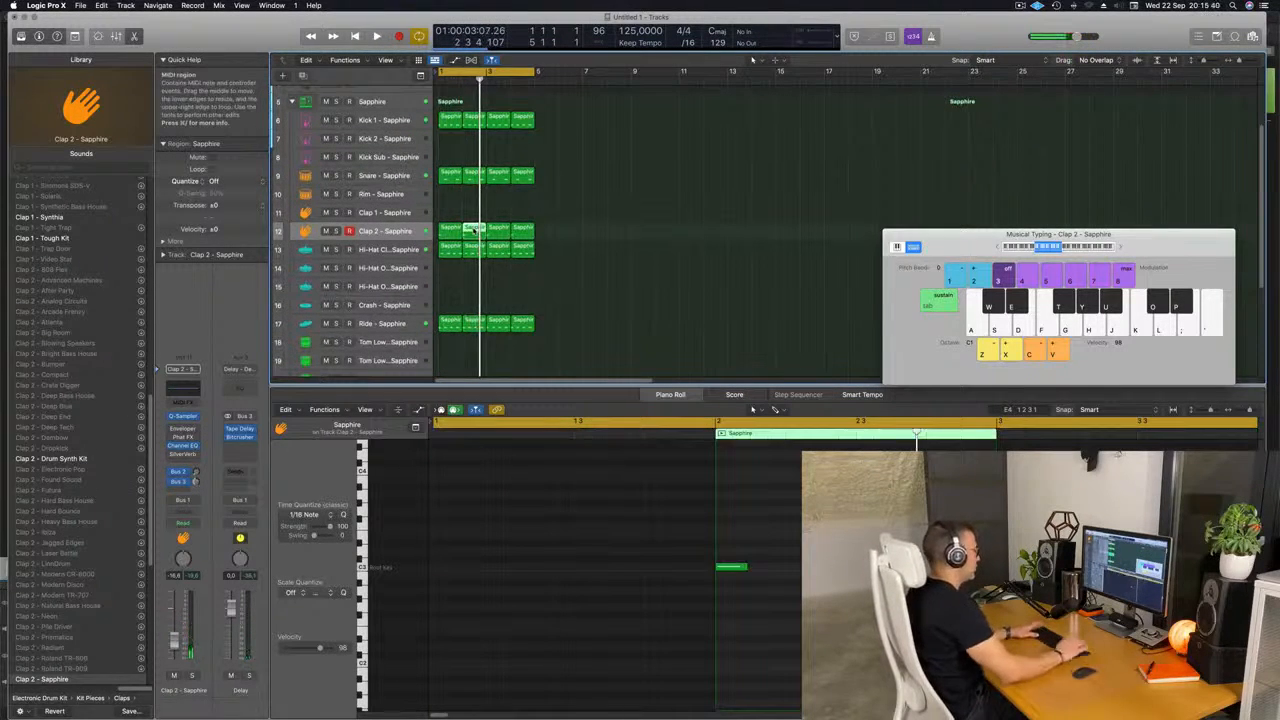
{"action": "key", "text": "space"}
{"action": "left_click_drag", "start_coordinate": [474, 230], "coordinate": [522, 233]}
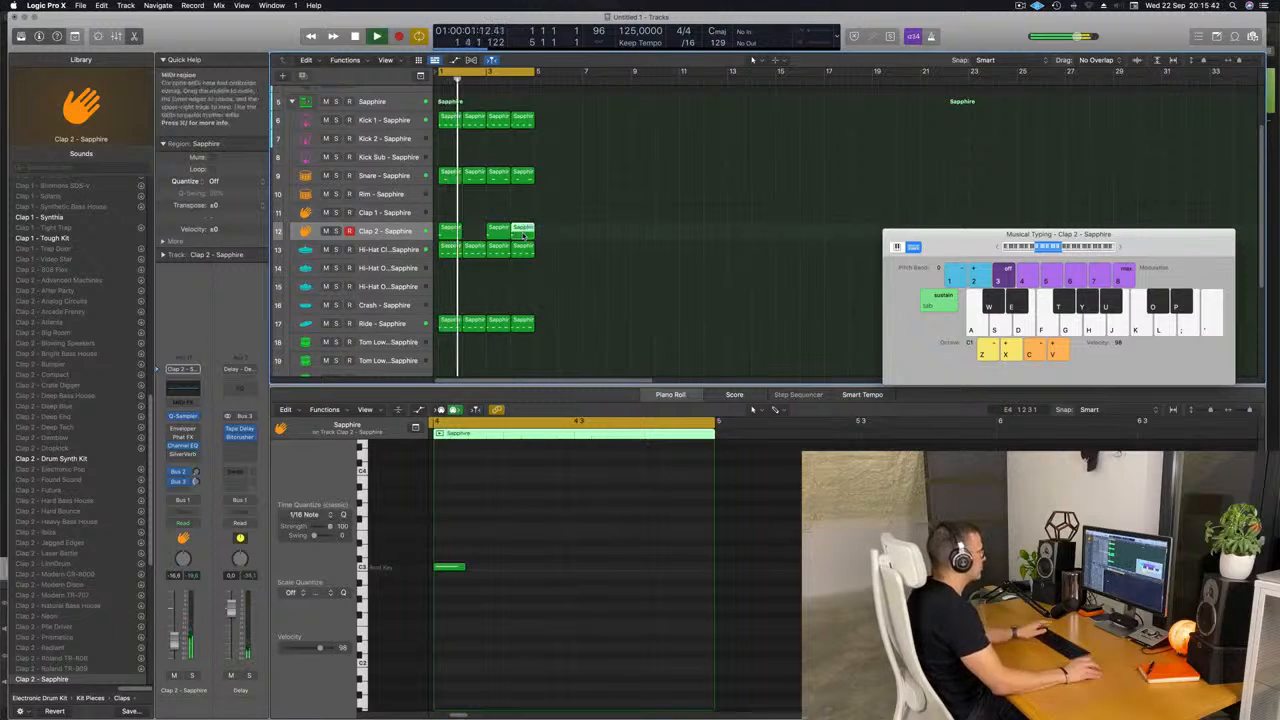
{"action": "key", "text": "Delete"}
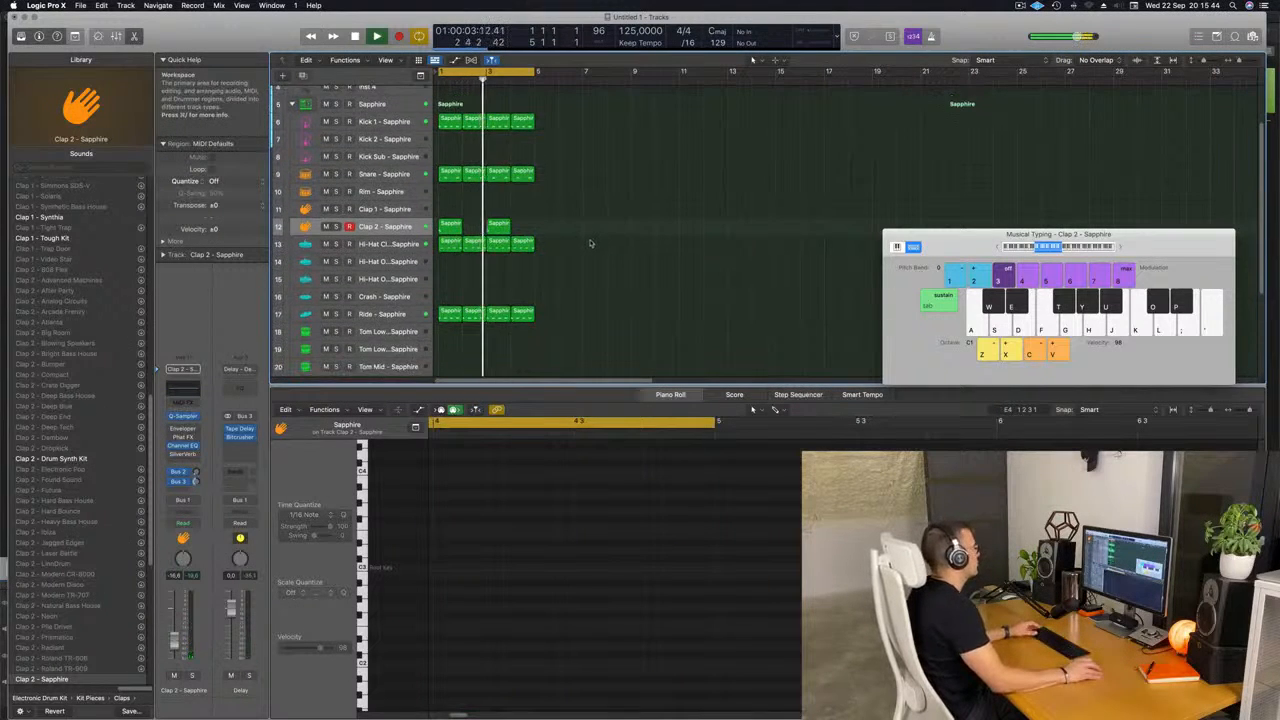
Step: Copy the first Clap 2 region to the Crash track at bar 1 and play the beat
{"action": "scroll", "coordinate": [596, 241], "scroll_direction": "down", "scroll_amount": 4}
{"action": "scroll", "coordinate": [594, 241], "scroll_direction": "up", "scroll_amount": 4}
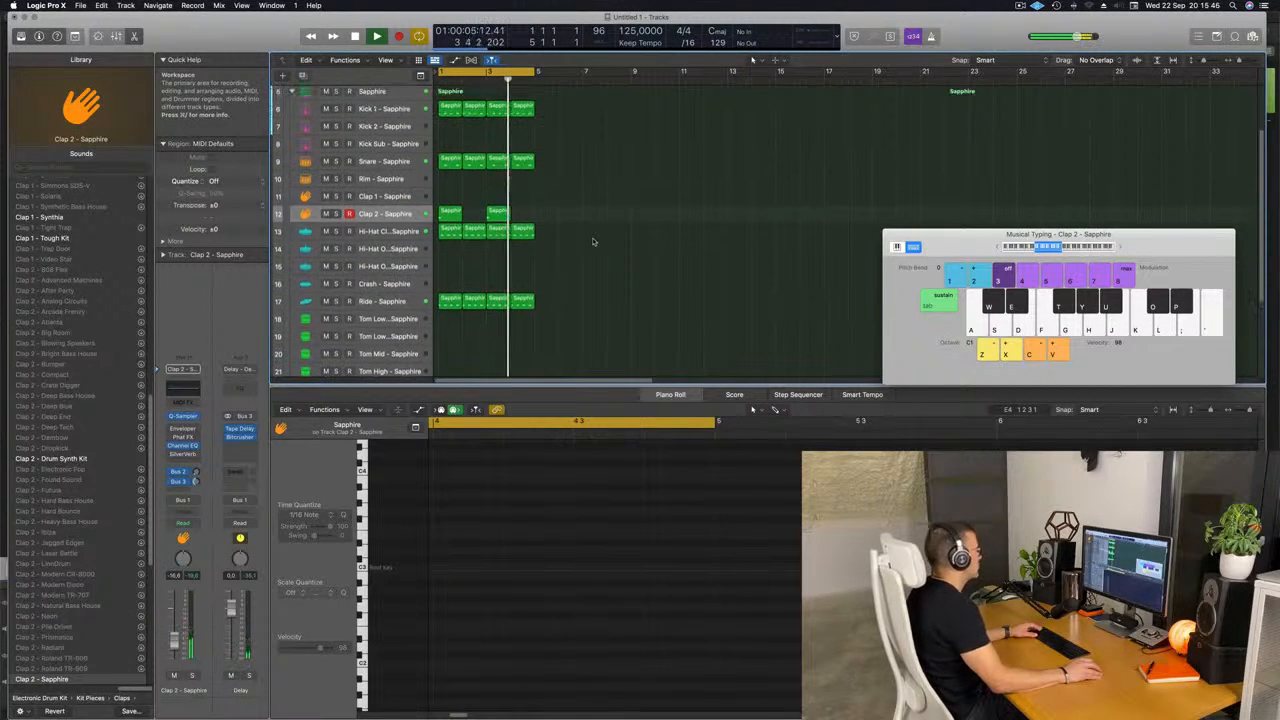
{"action": "key", "text": "space"}
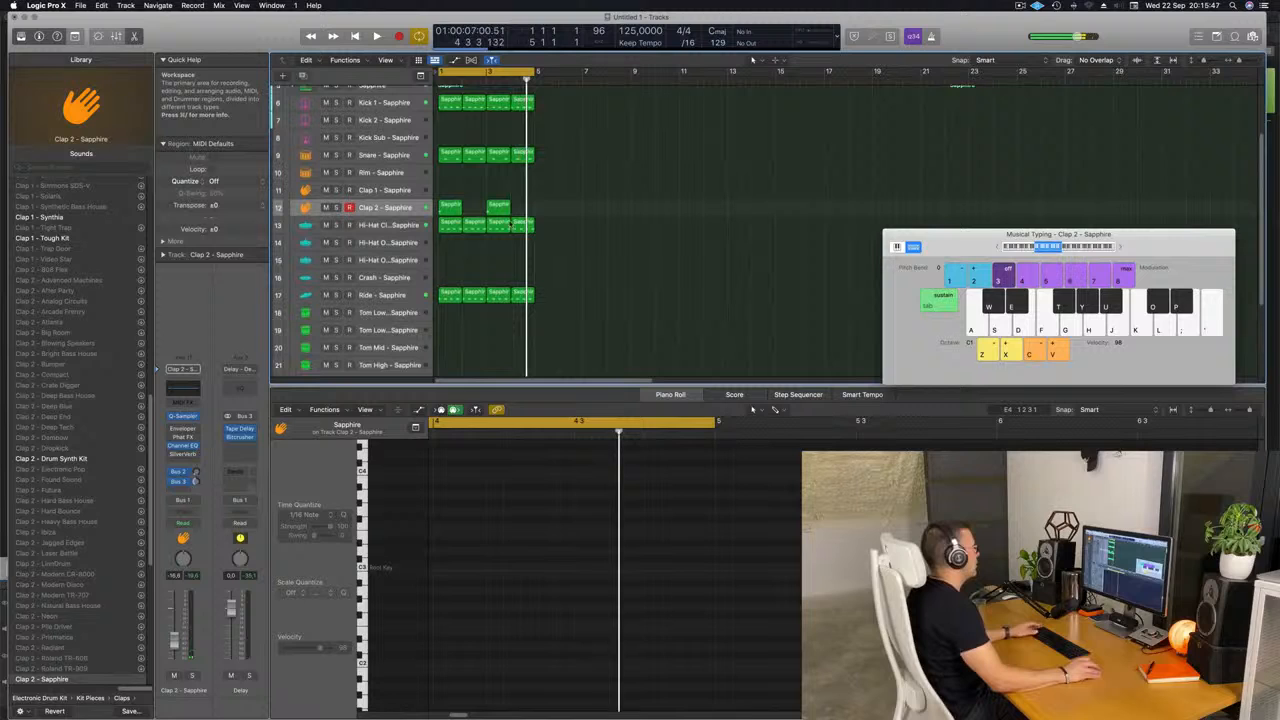
{"action": "left_click", "coordinate": [450, 208]}
{"action": "left_click_drag", "start_coordinate": [450, 208], "coordinate": [442, 284]}
{"action": "key", "text": "space"}
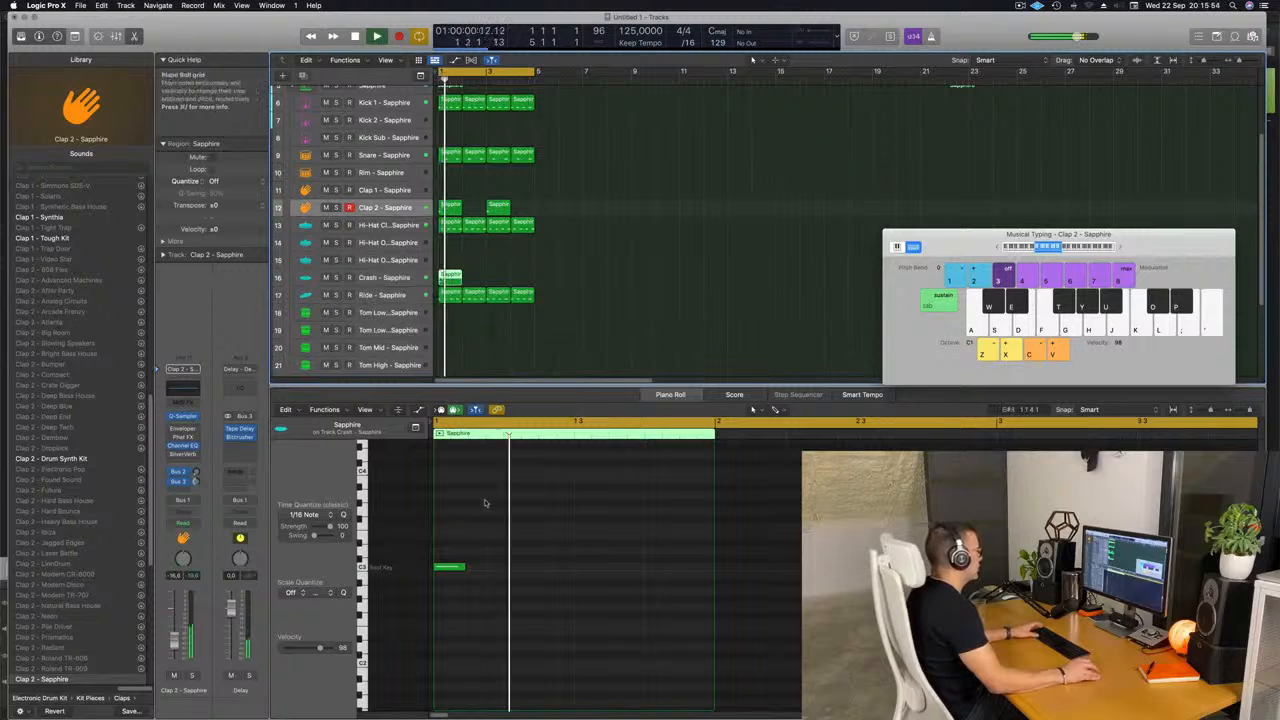
Step: Select the single note in the Crash region and audition the beat from the start
{"action": "key", "text": "Return"}
{"action": "left_click_drag", "start_coordinate": [452, 542], "coordinate": [478, 597]}
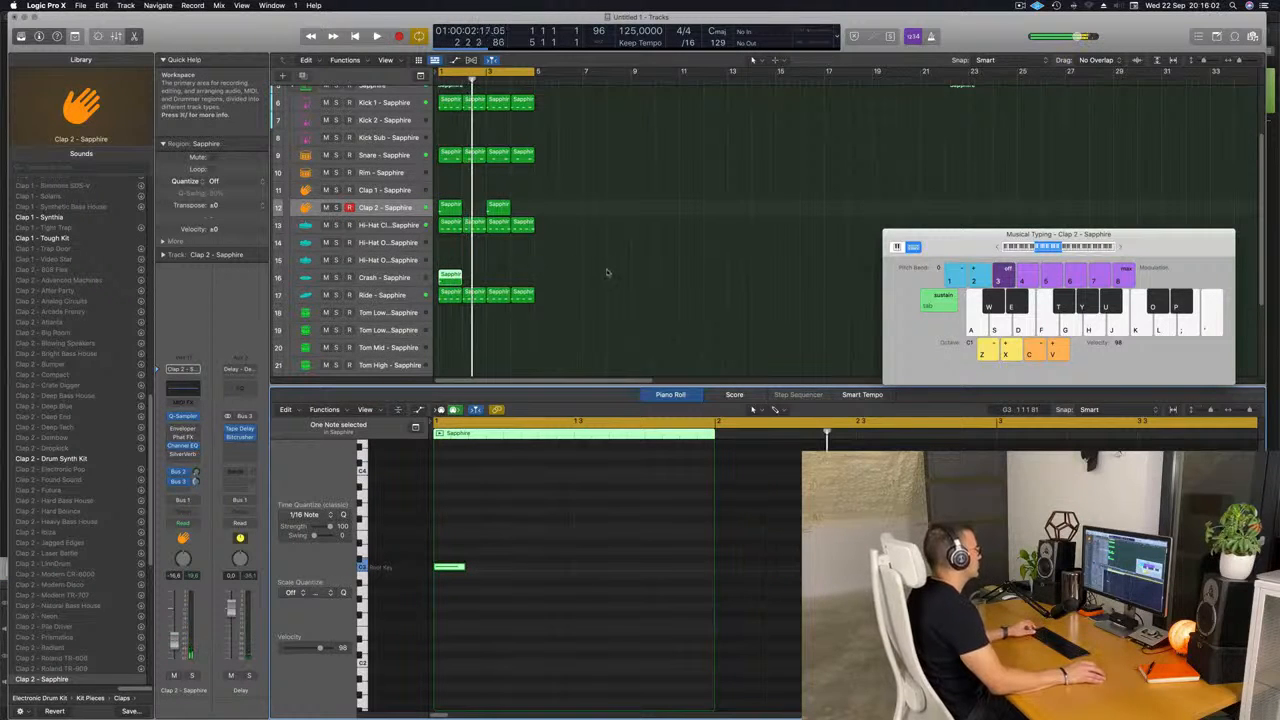
{"action": "scroll", "coordinate": [574, 286], "scroll_direction": "down", "scroll_amount": 1}
{"action": "scroll", "coordinate": [574, 286], "scroll_direction": "up", "scroll_amount": 2}
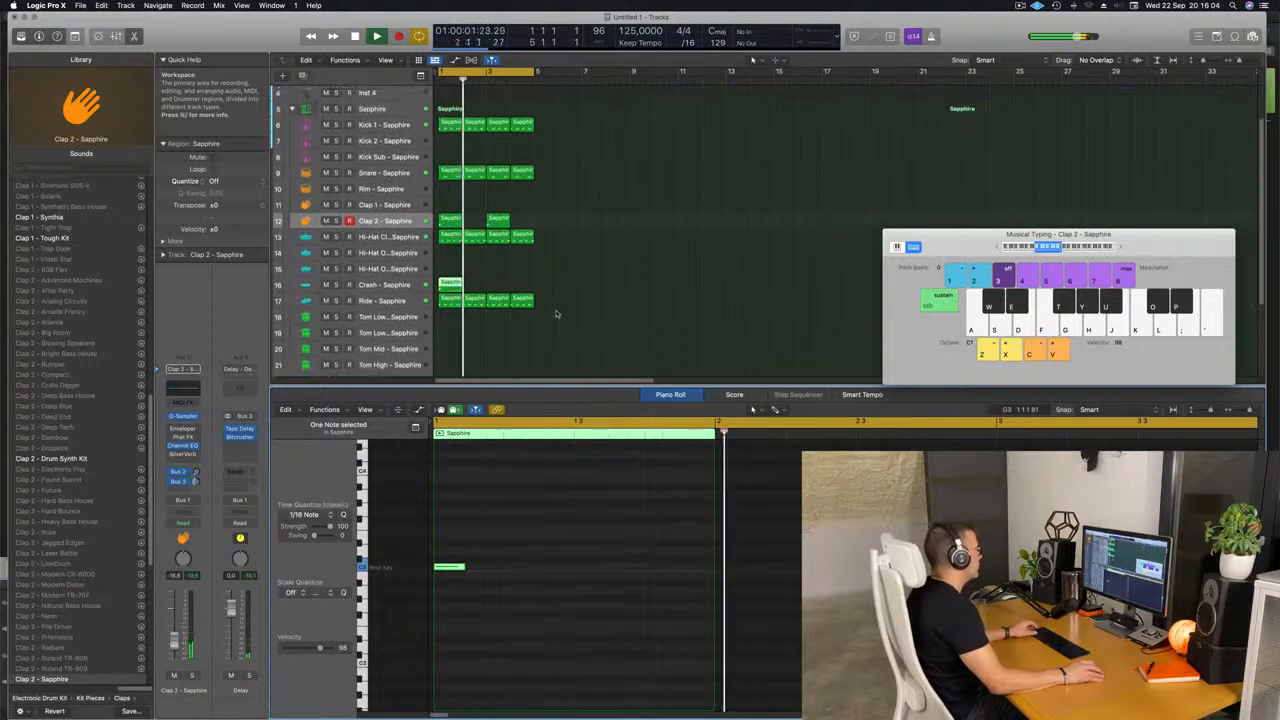
Step: Copy the bar 1 Ride region to the Tom Low 1 track and delete its first three notes
{"action": "scroll", "coordinate": [574, 286], "scroll_direction": "down", "scroll_amount": 3}
{"action": "scroll", "coordinate": [445, 252], "scroll_direction": "down", "scroll_amount": 1}
{"action": "left_click", "coordinate": [450, 247]}
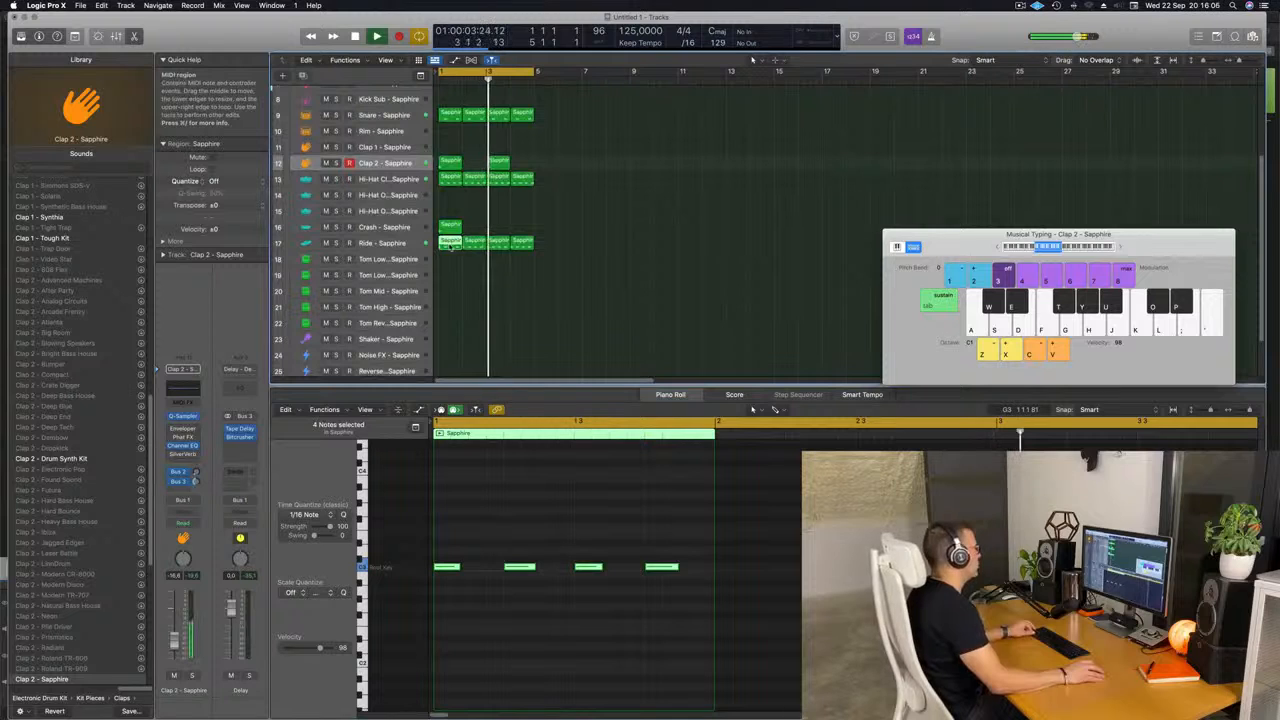
{"action": "left_click_drag", "start_coordinate": [448, 261], "coordinate": [448, 261]}
{"action": "key", "text": "space"}
{"action": "left_click_drag", "start_coordinate": [438, 538], "coordinate": [620, 605]}
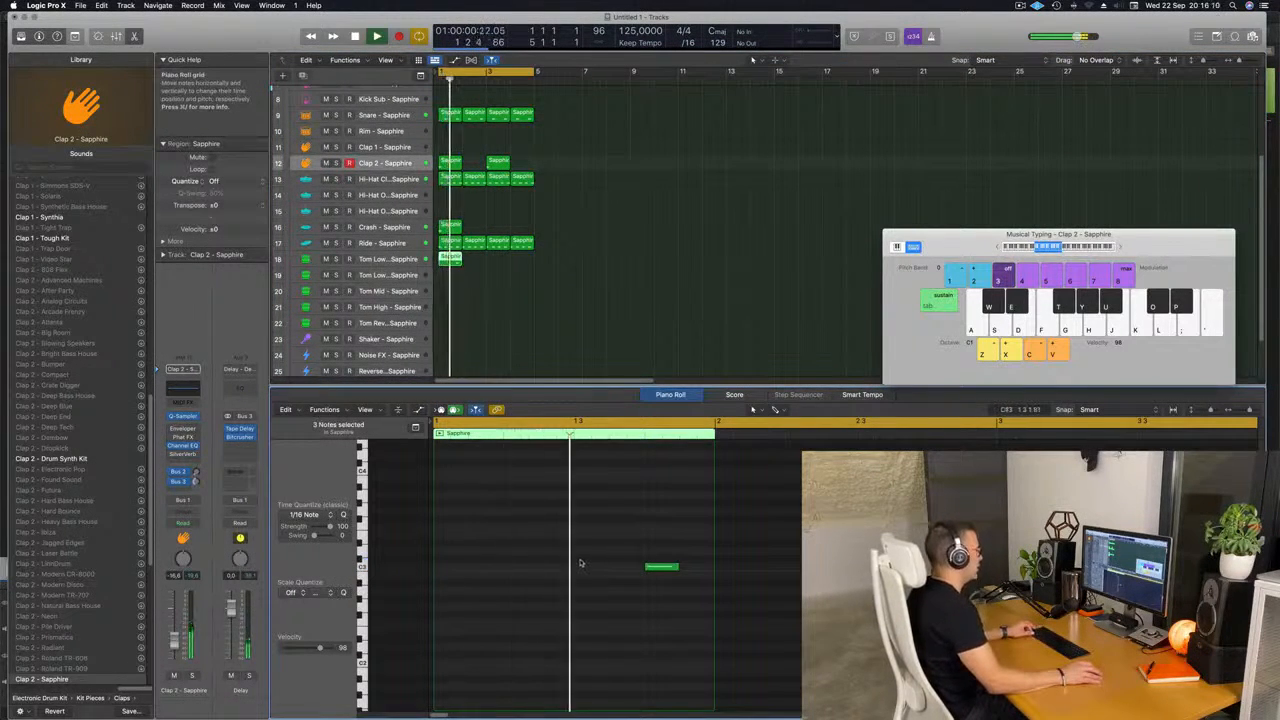
Step: Lower the remaining note in the Tom Low 1 region by an octave while auditioning the beat
{"action": "scroll", "coordinate": [584, 562], "scroll_direction": "up", "scroll_amount": 1}
{"action": "scroll", "coordinate": [586, 562], "scroll_direction": "down", "scroll_amount": 3}
{"action": "key", "text": "space"}
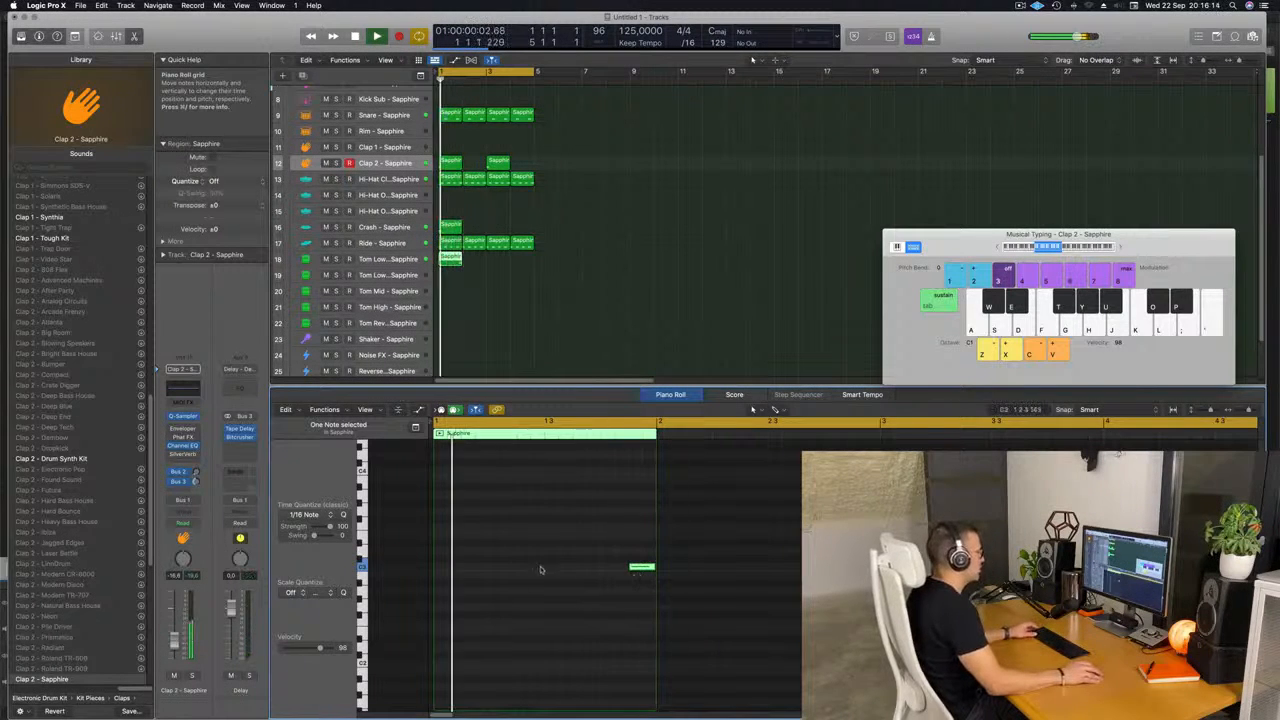
{"action": "scroll", "coordinate": [549, 568], "scroll_direction": "down", "scroll_amount": 5}
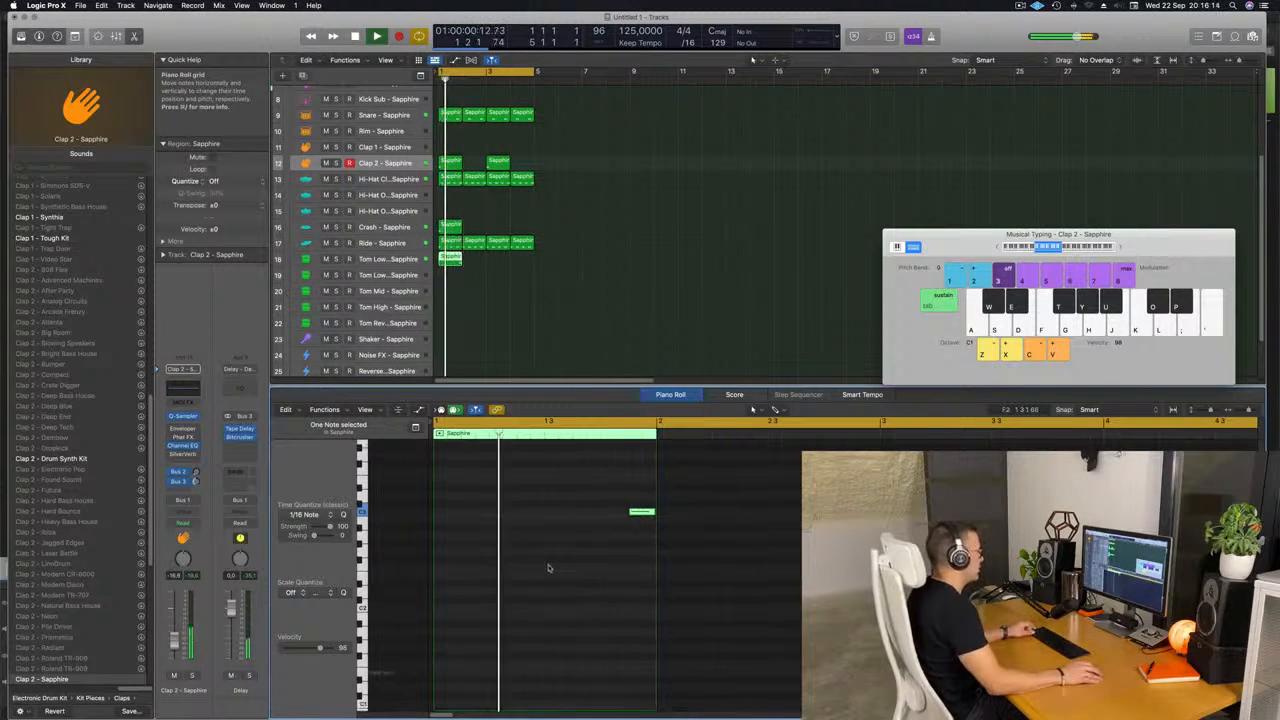
{"action": "left_click", "coordinate": [655, 532]}
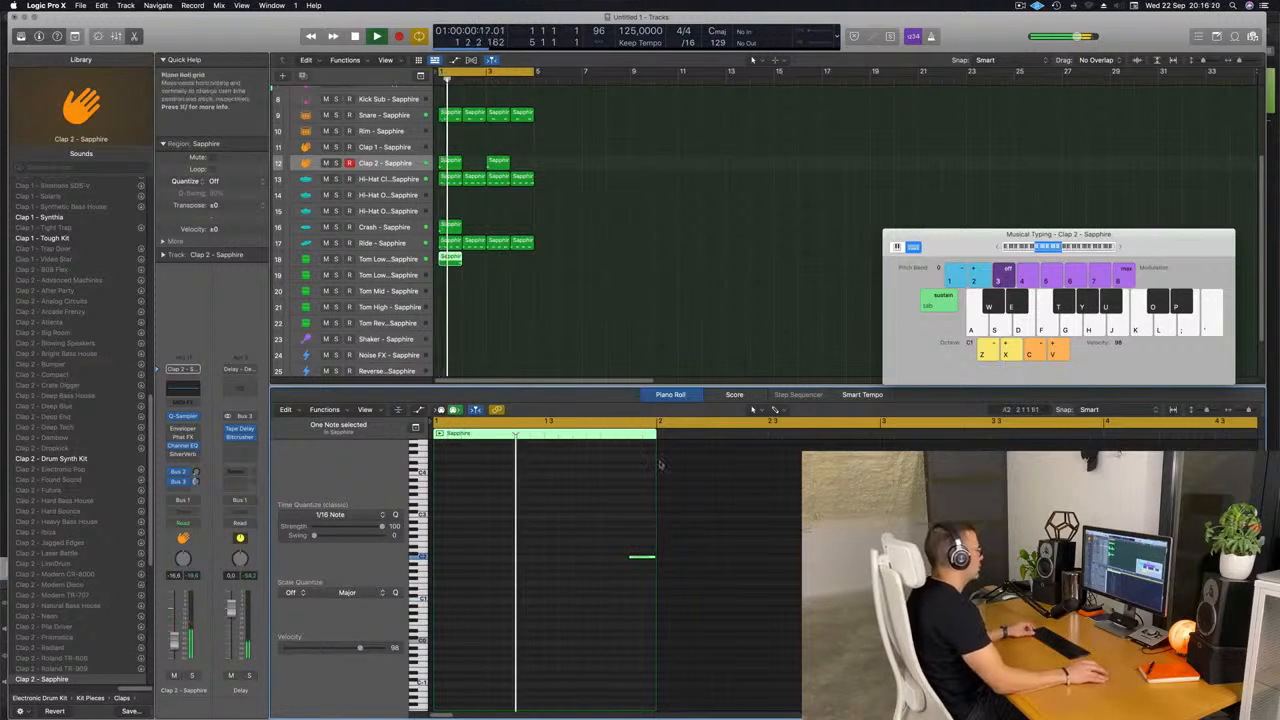
Step: Repeat the Tom Low 1 region through bar 4, removing the extra copy at bar 5
{"action": "scroll", "coordinate": [601, 324], "scroll_direction": "up", "scroll_amount": 2}
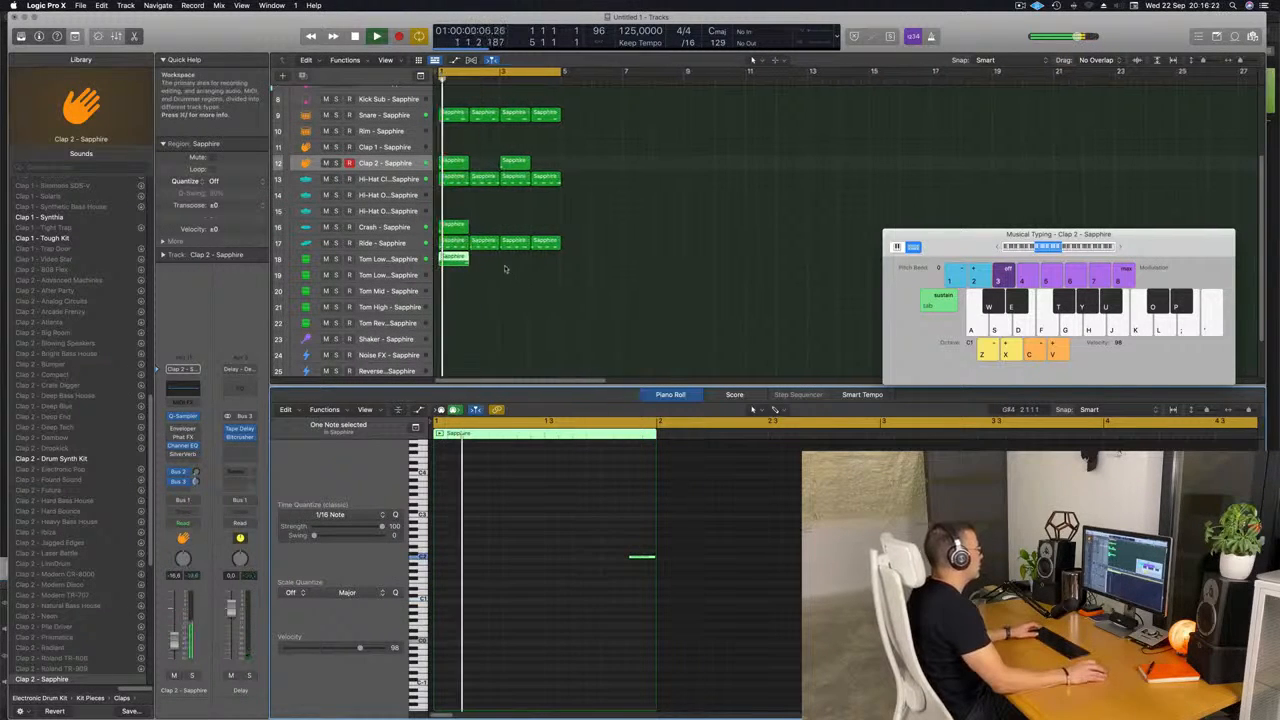
{"action": "left_click_drag", "start_coordinate": [505, 269], "coordinate": [431, 267]}
{"action": "key", "text": "super+r"}
{"action": "key", "text": "super+r"}
{"action": "key", "text": "super+r"}
{"action": "key", "text": "super+r"}
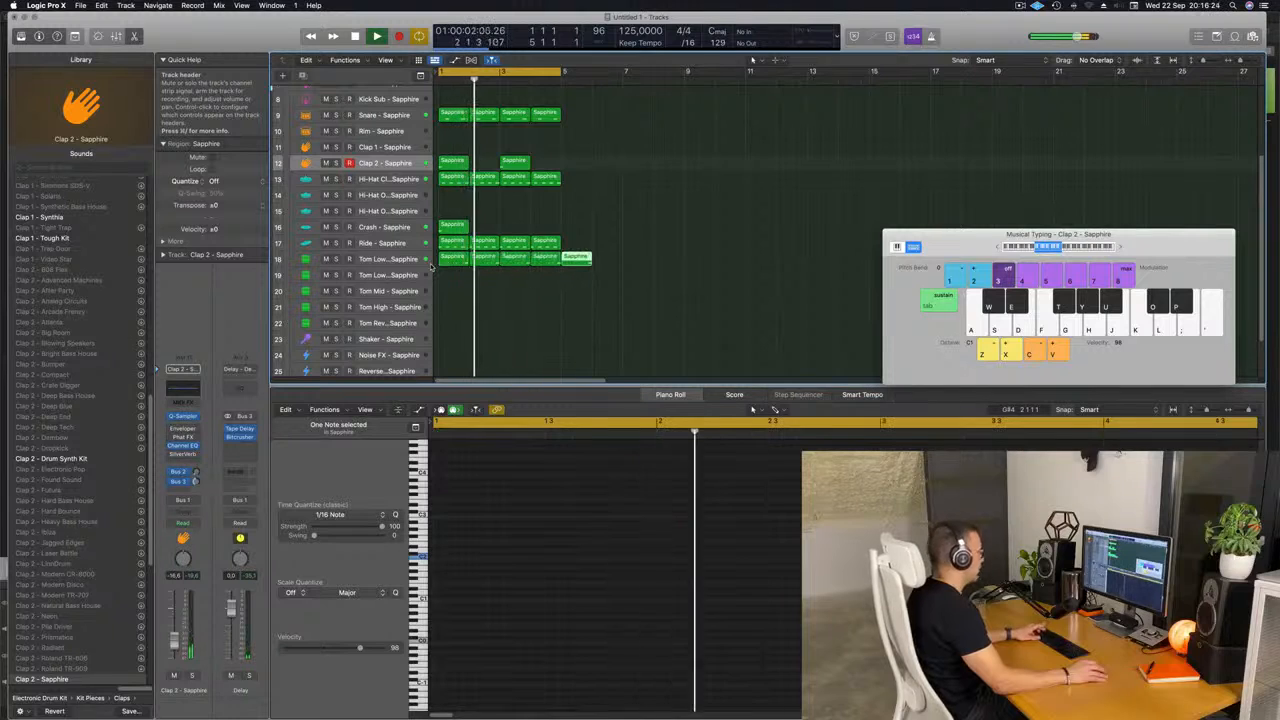
{"action": "key", "text": "super+z"}
{"action": "left_click", "coordinate": [522, 312]}
Step: Select the Tom Low 1 track and hide the sound Library
{"action": "scroll", "coordinate": [480, 328], "scroll_direction": "down", "scroll_amount": 2}
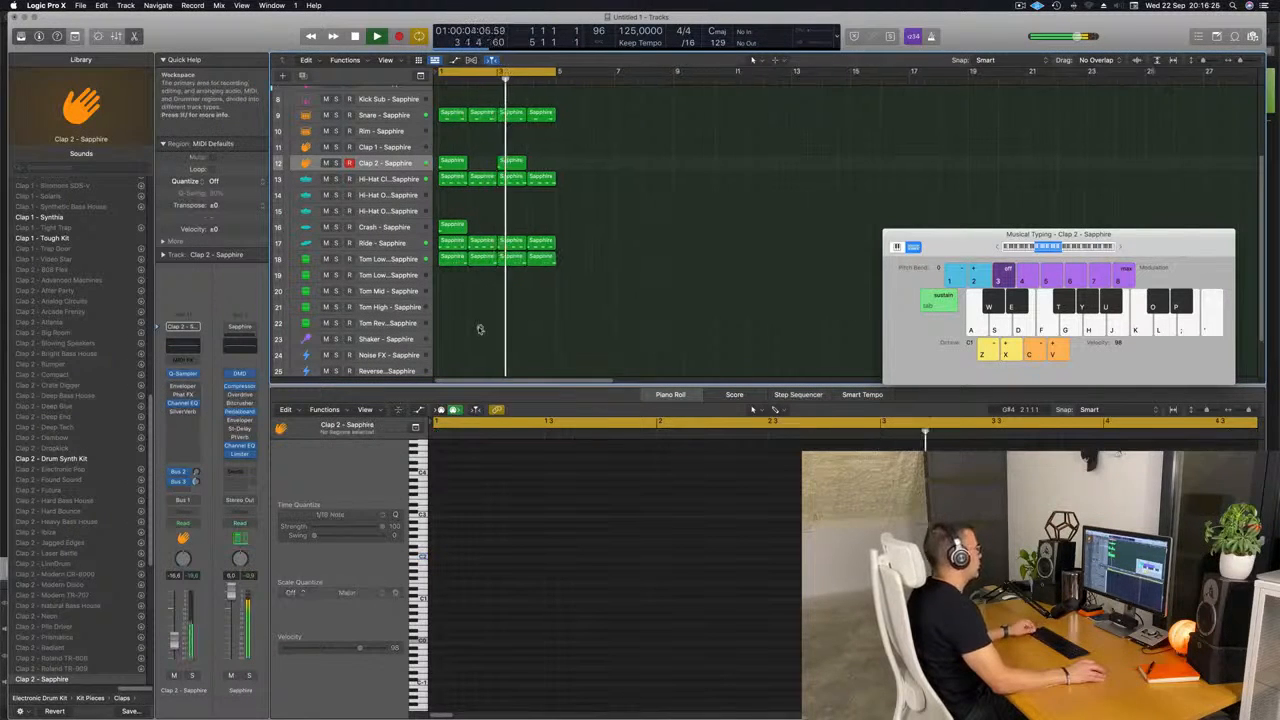
{"action": "scroll", "coordinate": [480, 328], "scroll_direction": "down", "scroll_amount": 1}
{"action": "left_click", "coordinate": [400, 260]}
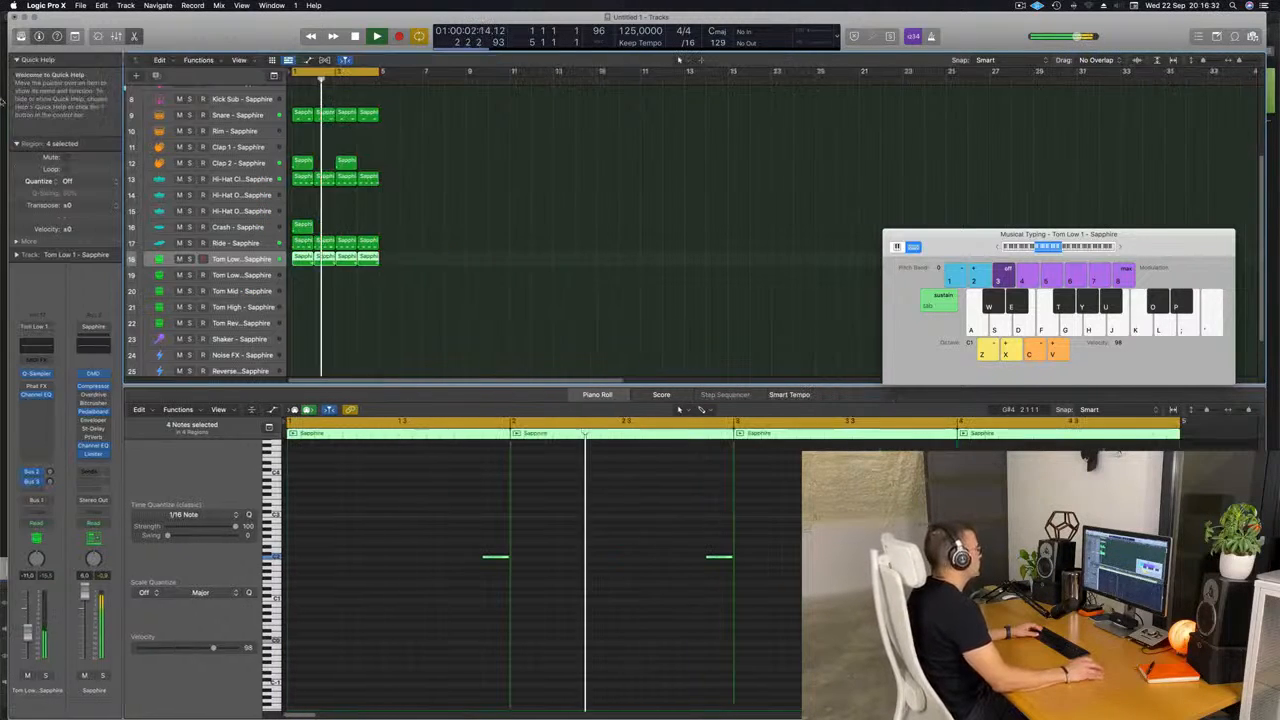
{"action": "key", "text": "y"}
Step: Select the Inst 1 track, increase its height and open its Alchemy instrument
{"action": "scroll", "coordinate": [451, 181], "scroll_direction": "up", "scroll_amount": 4}
{"action": "scroll", "coordinate": [490, 183], "scroll_direction": "up", "scroll_amount": 5}
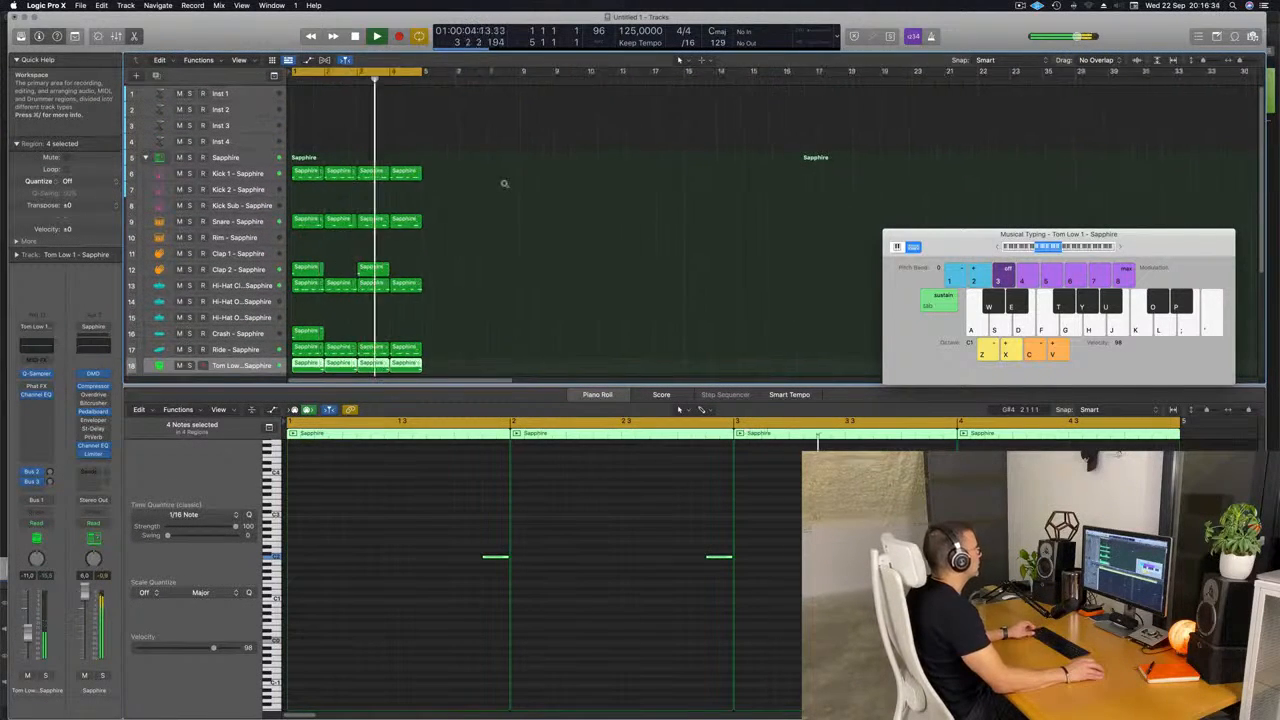
{"action": "left_click", "coordinate": [247, 97]}
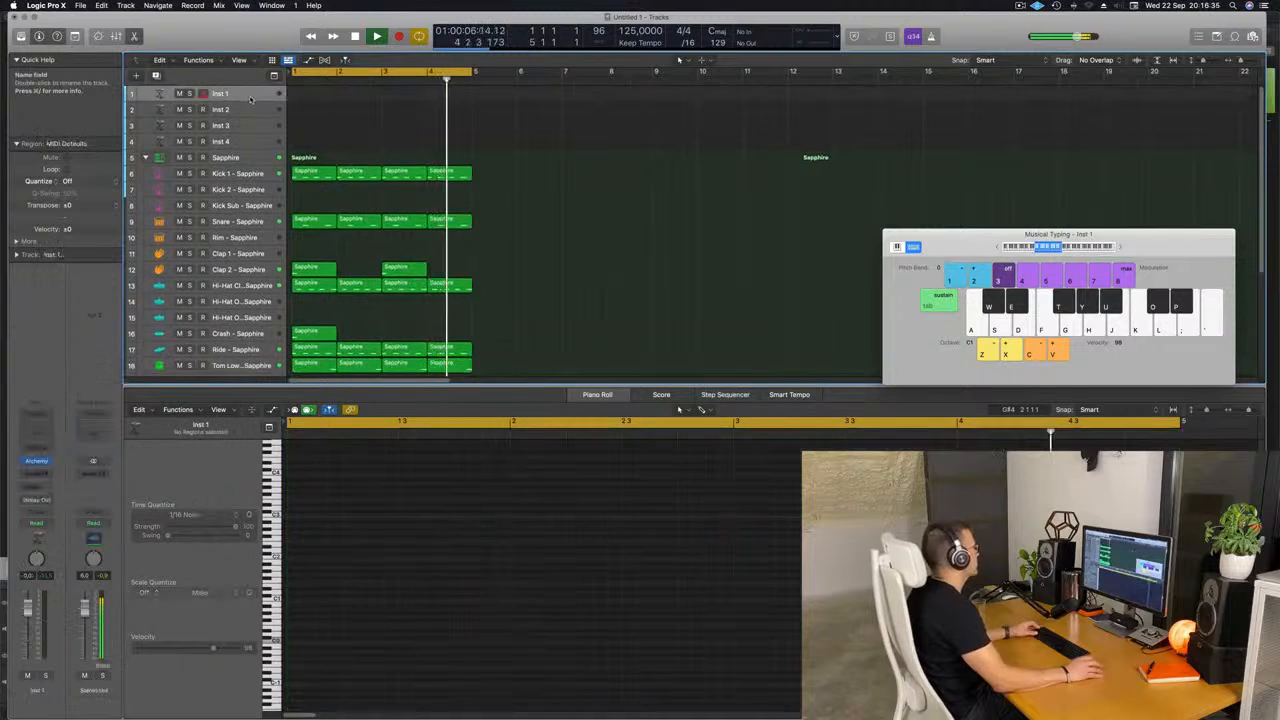
{"action": "left_click_drag", "start_coordinate": [250, 100], "coordinate": [250, 150]}
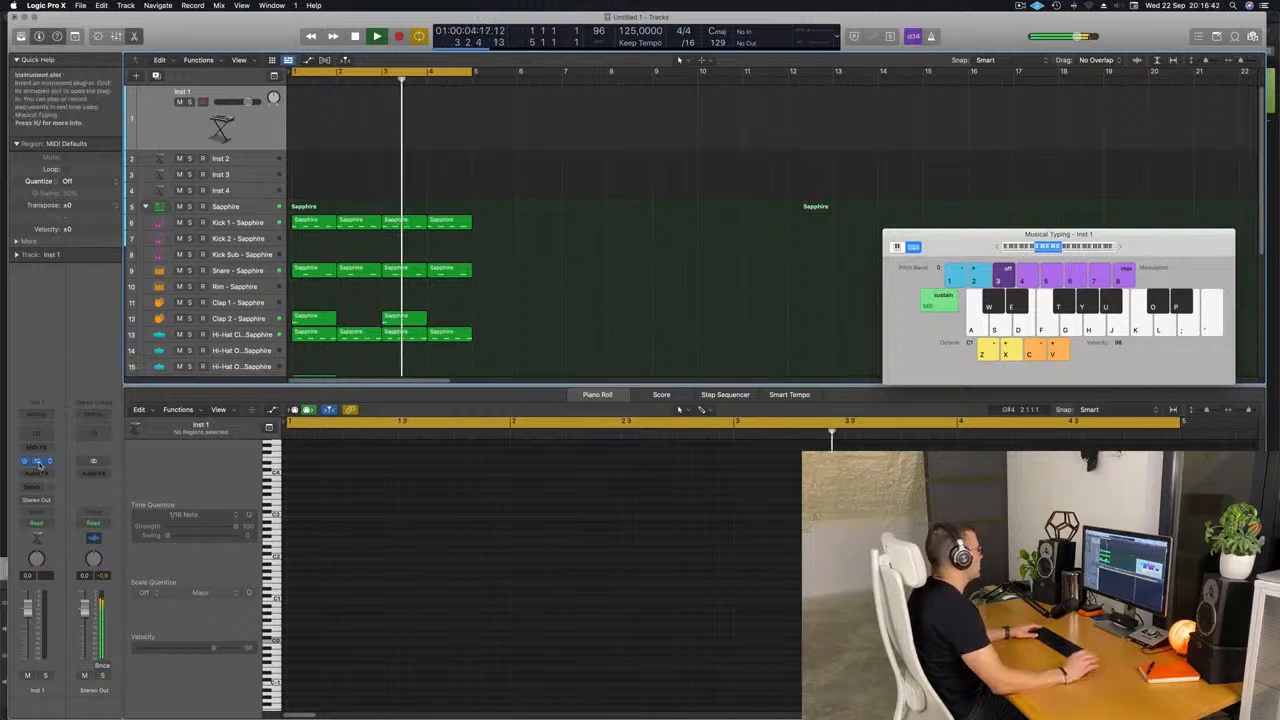
{"action": "left_click", "coordinate": [36, 461]}
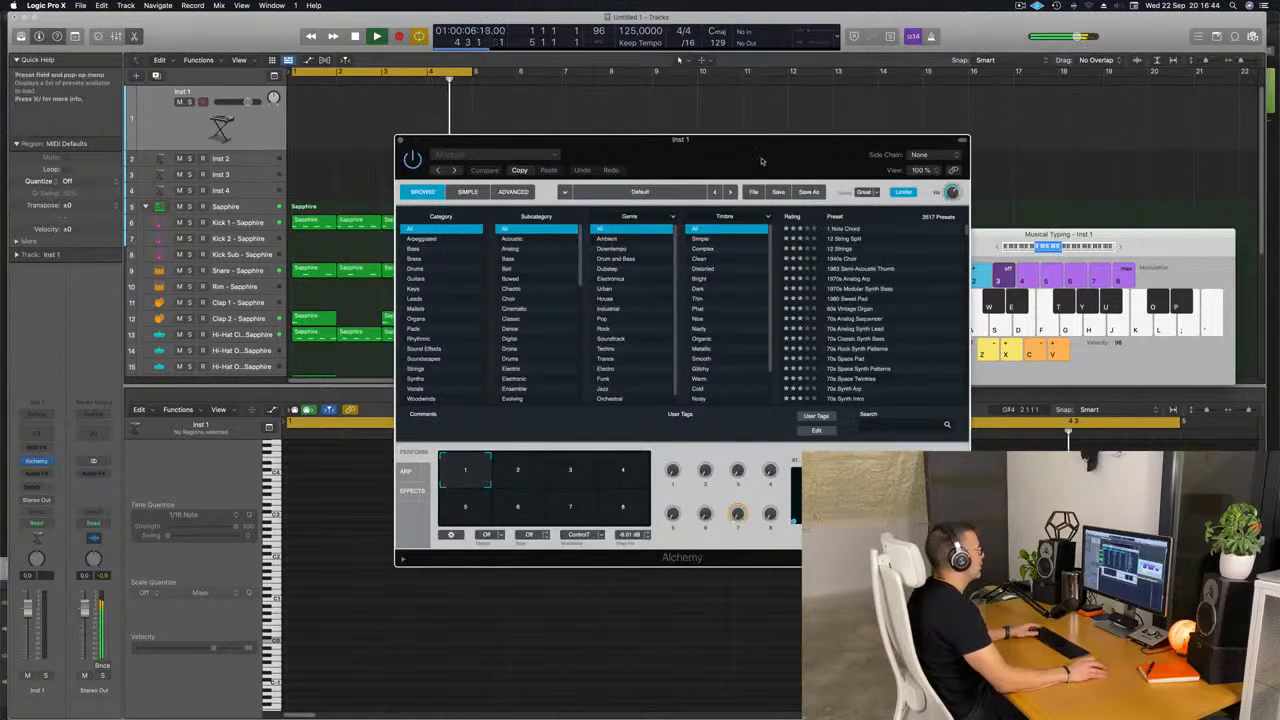
Step: Search Alchemy's Bass presets for "acid", choose Classic Acid Patterns and rescan the preset library
{"action": "left_click", "coordinate": [352, 209]}
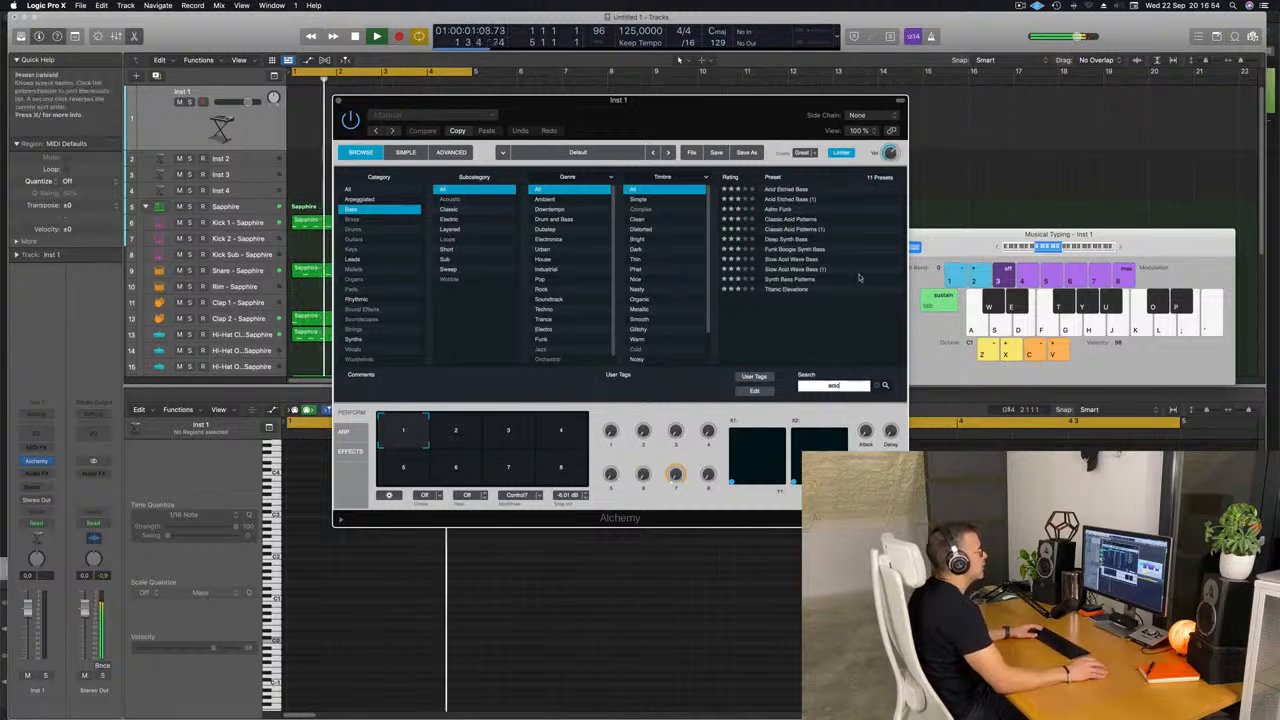
{"action": "left_click", "coordinate": [792, 219]}
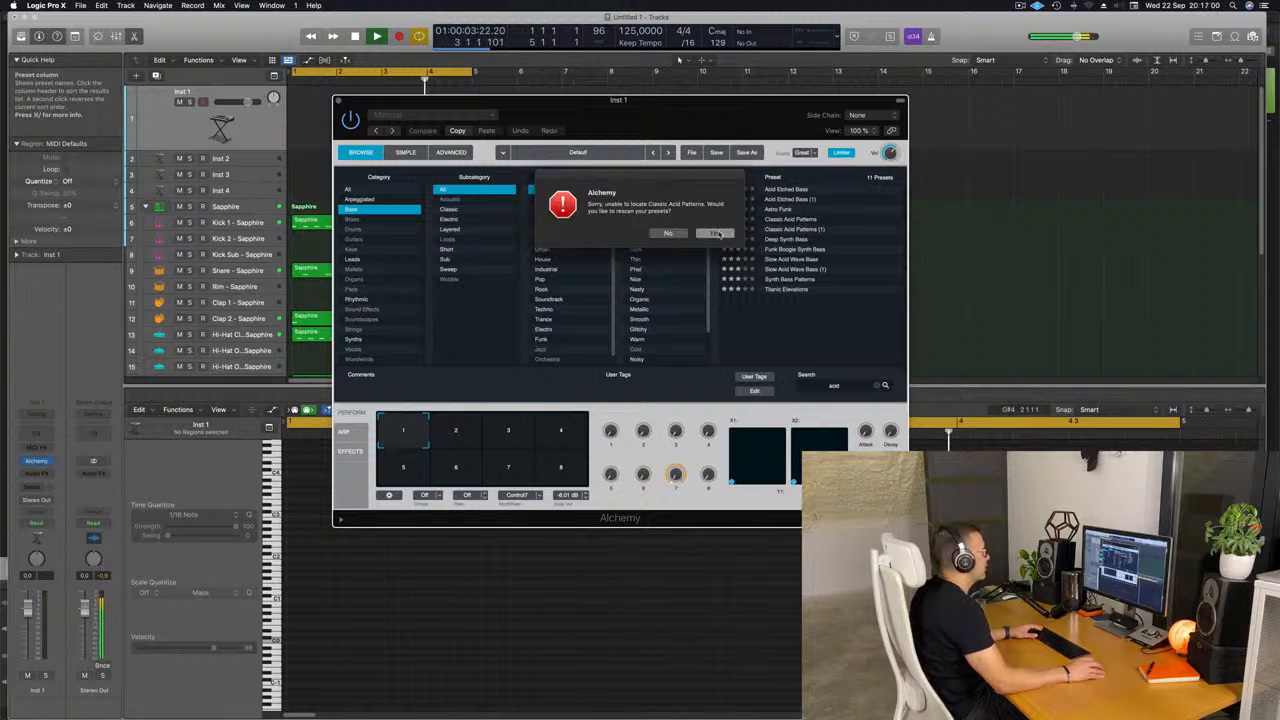
{"action": "left_click", "coordinate": [715, 233]}
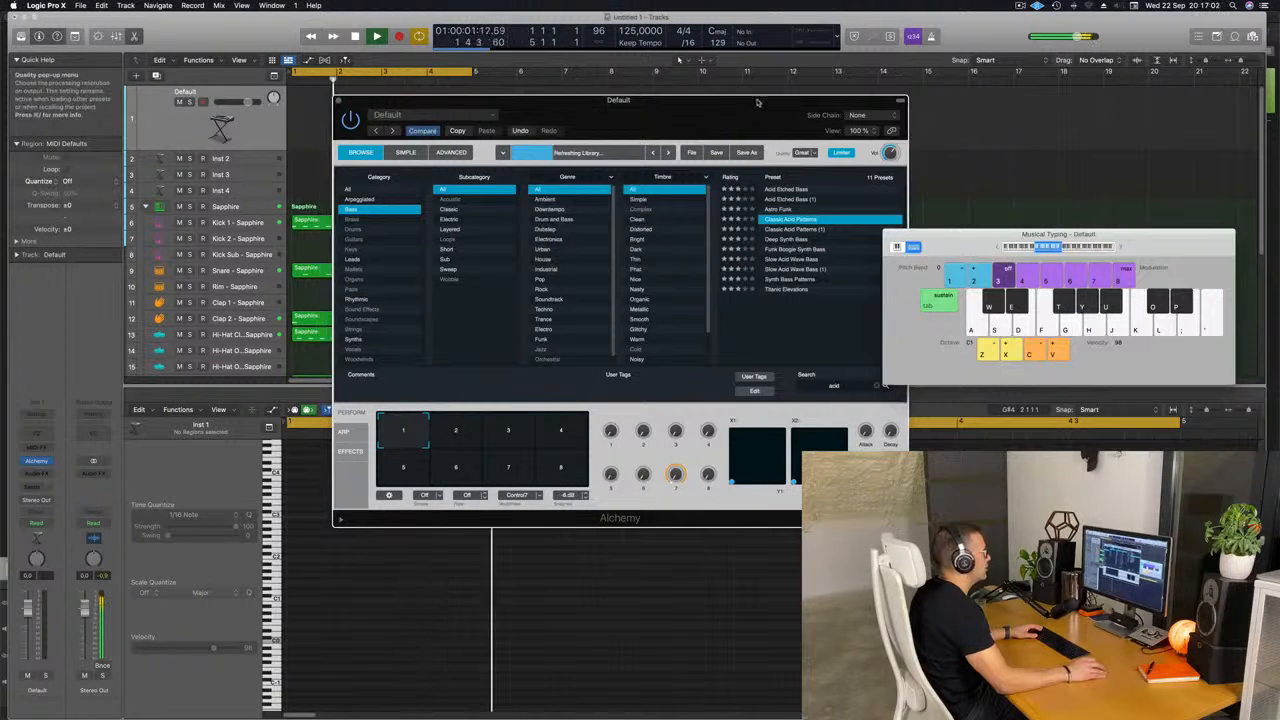
Step: Reposition the Alchemy window and switch the Classic Acid Patterns sound to the Driven performance snapshot
{"action": "left_click_drag", "start_coordinate": [757, 102], "coordinate": [776, 94]}
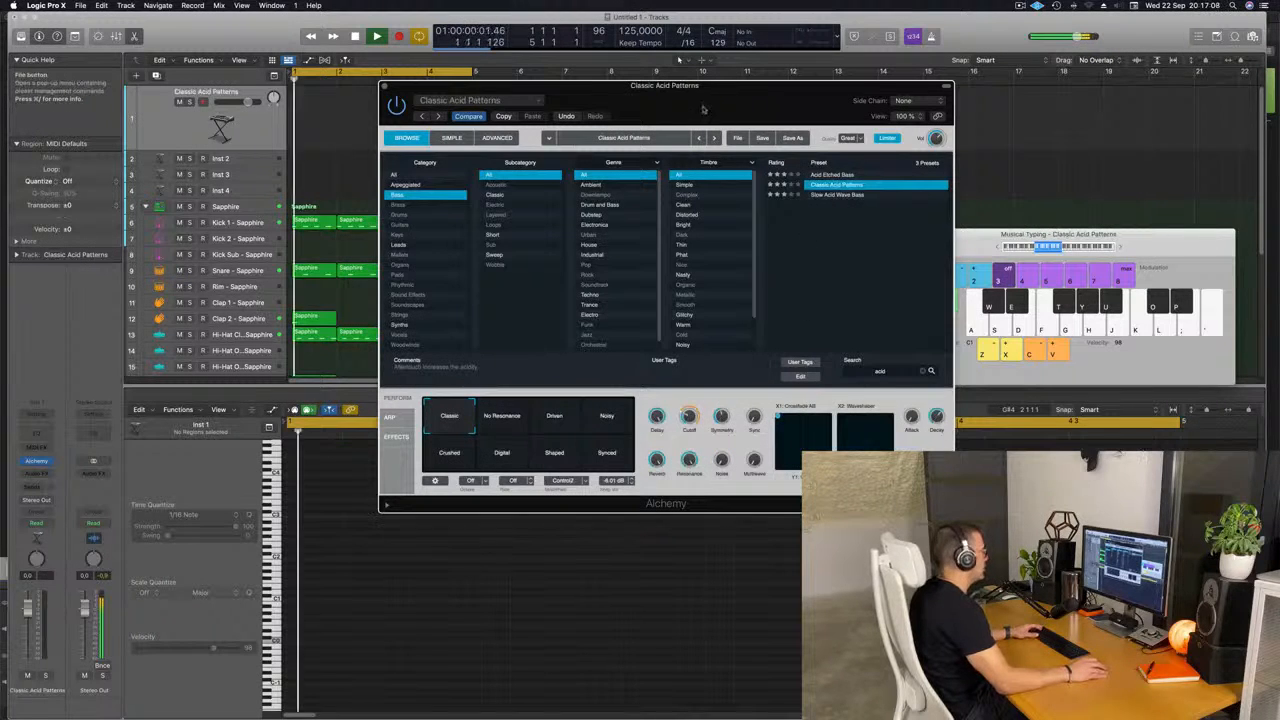
{"action": "left_click_drag", "start_coordinate": [703, 110], "coordinate": [710, 113]}
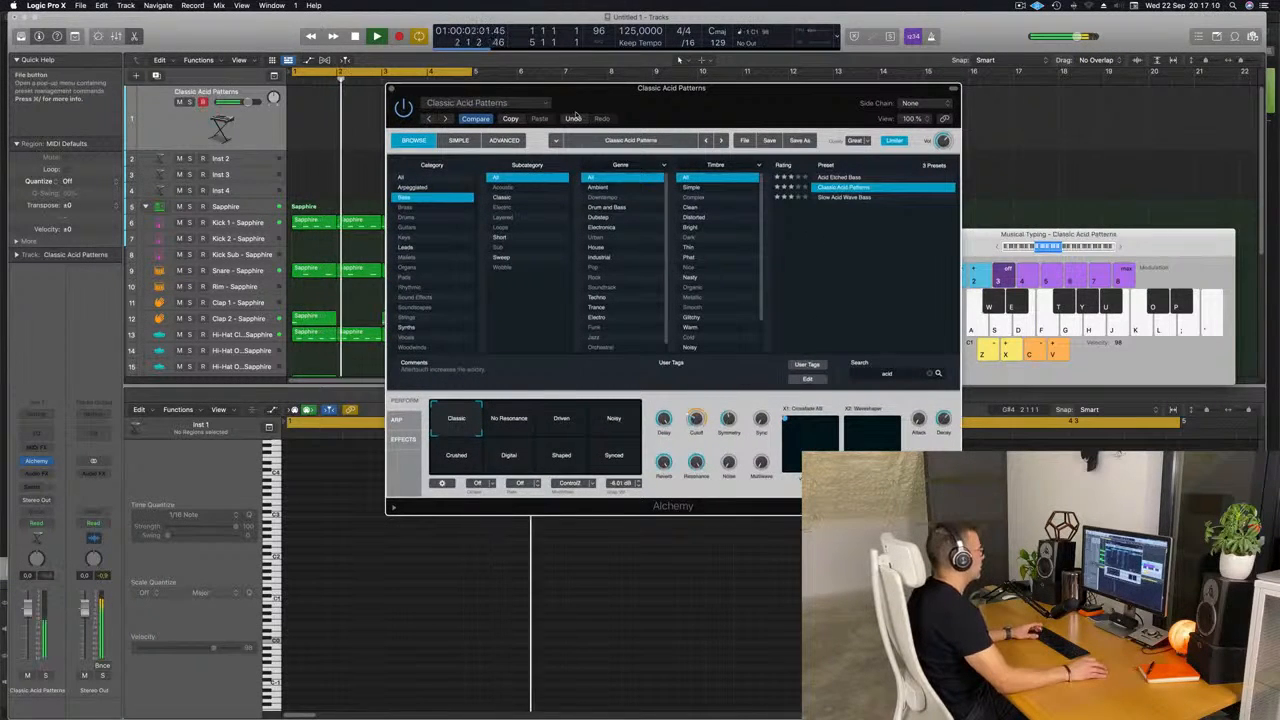
{"action": "left_click_drag", "start_coordinate": [686, 109], "coordinate": [779, 198]}
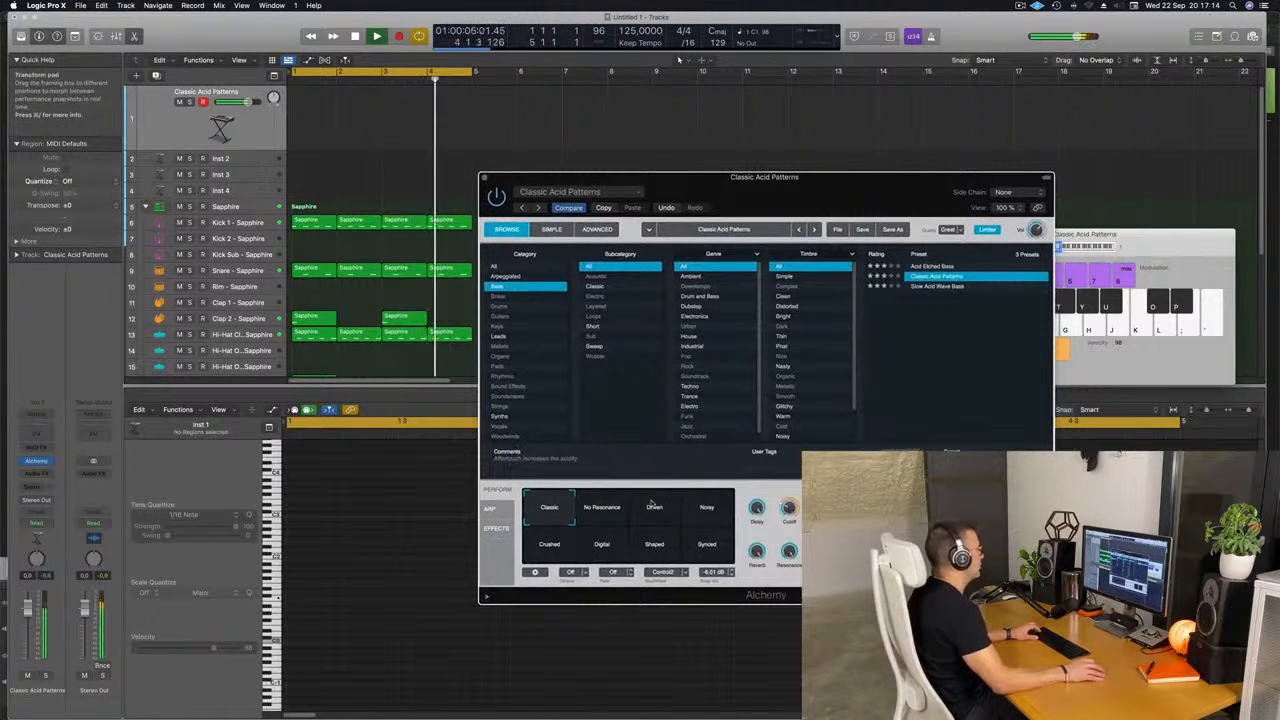
{"action": "left_click", "coordinate": [656, 511]}
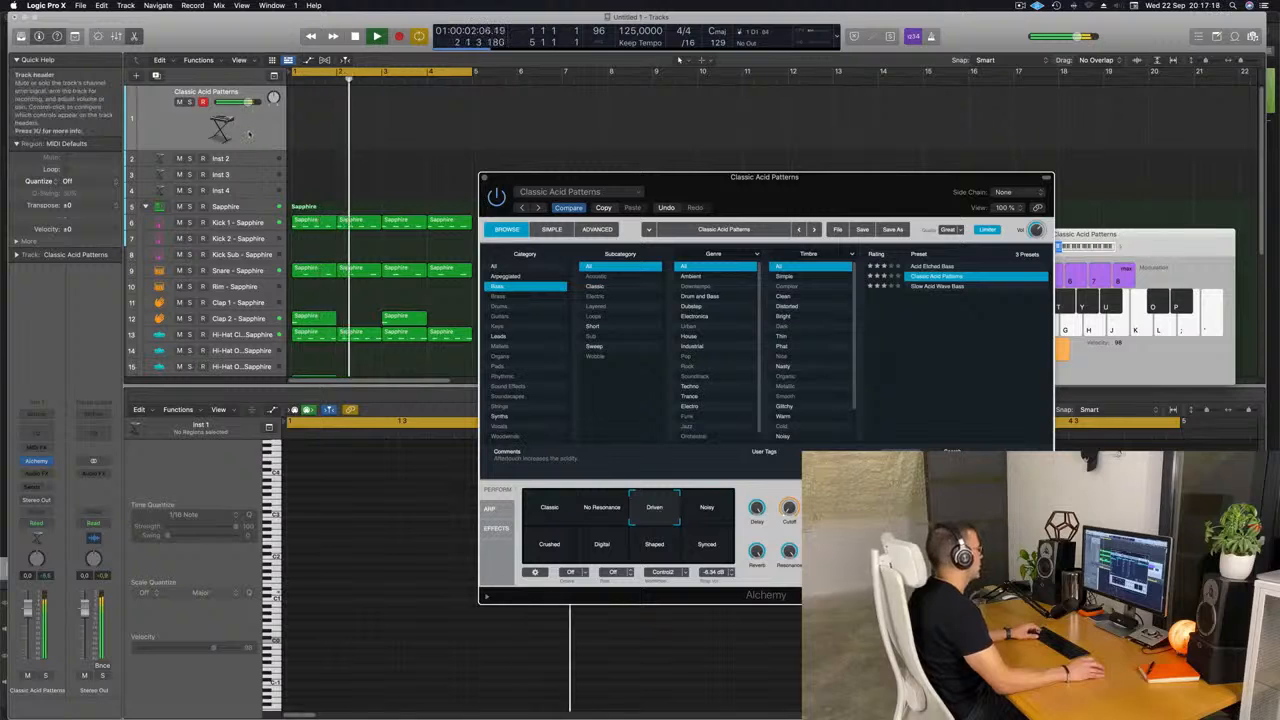
Step: Record a one-bar bass region at bar 2 on the Classic Acid Patterns track and move it to bar 1
{"action": "left_click", "coordinate": [249, 134]}
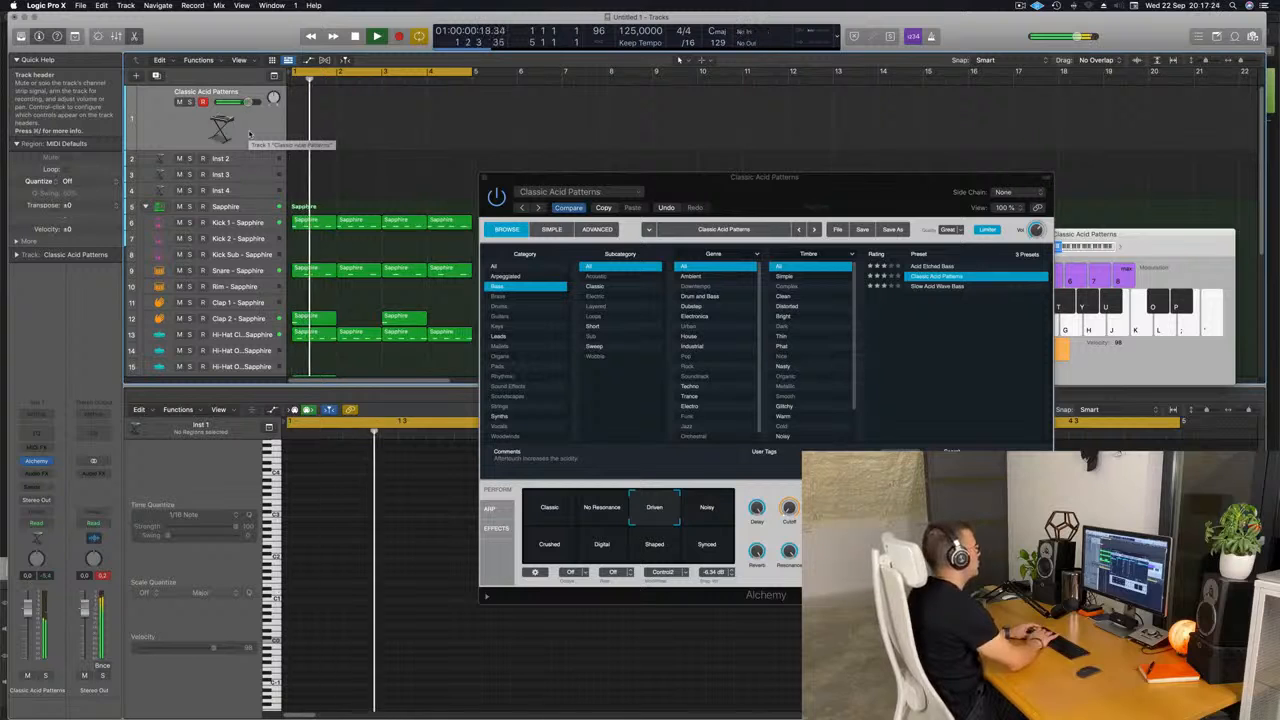
{"action": "key", "text": "r"}
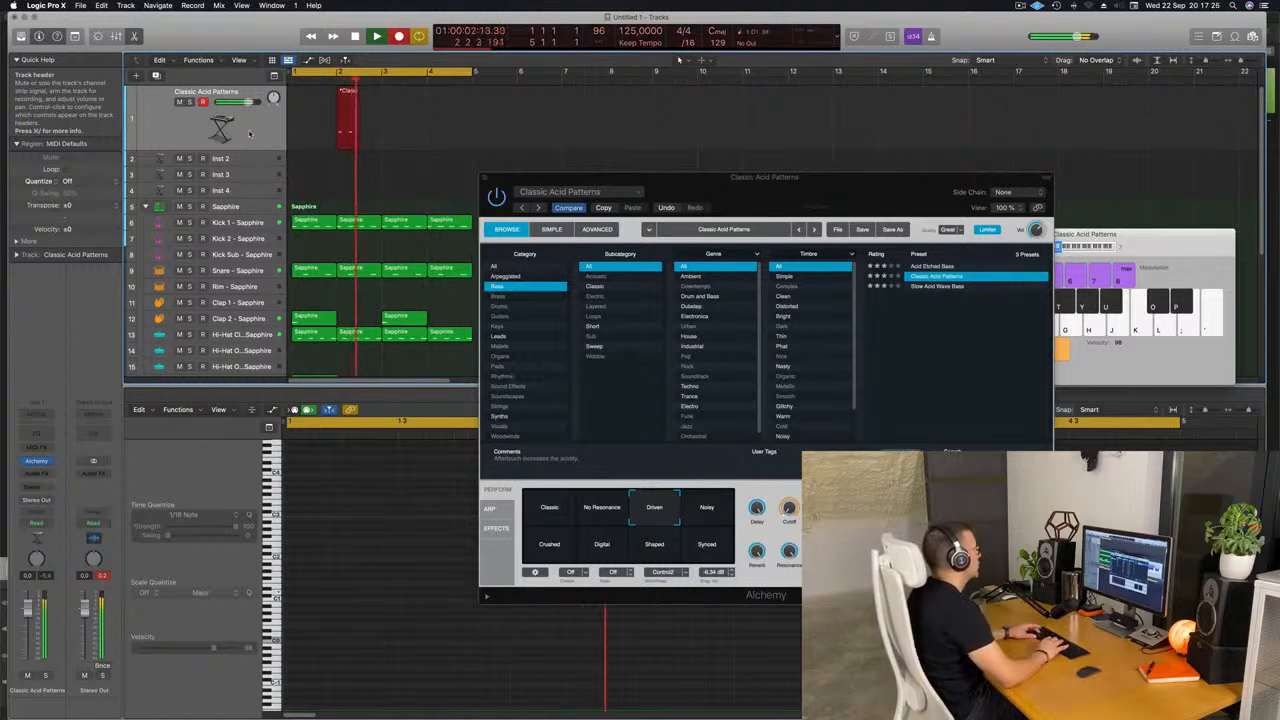
{"action": "key", "text": "space"}
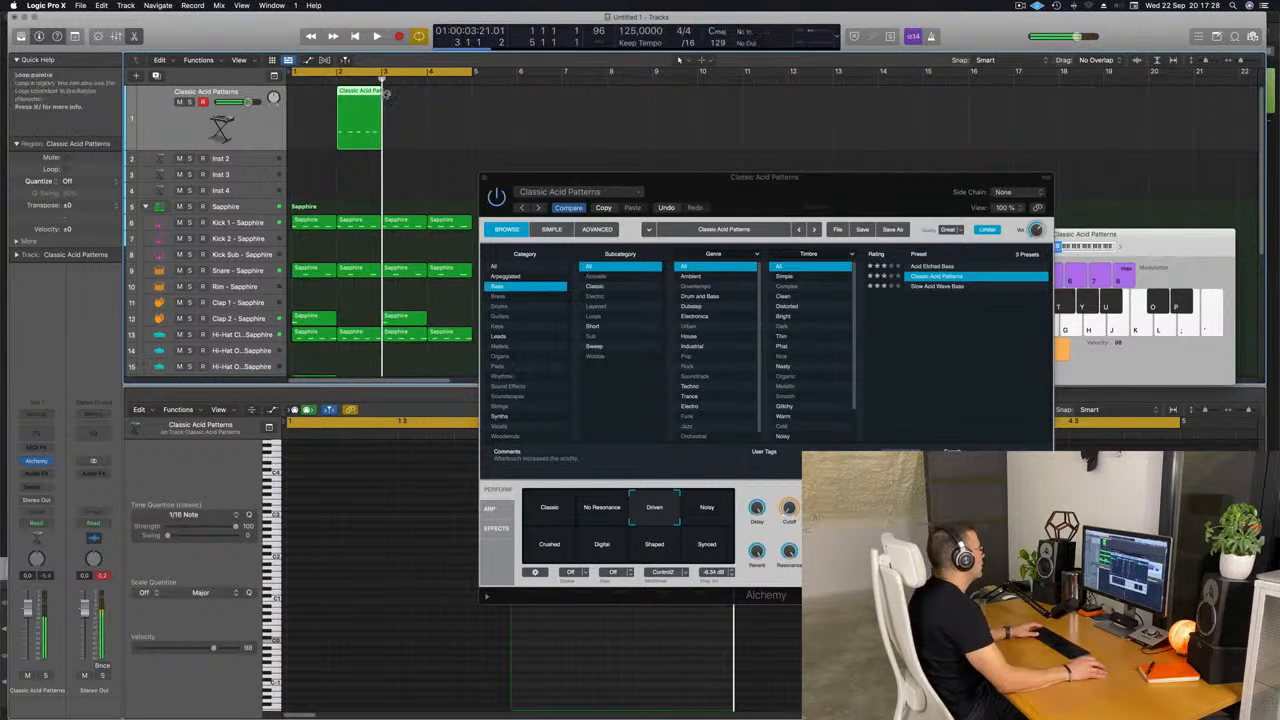
{"action": "left_click_drag", "start_coordinate": [344, 95], "coordinate": [300, 95]}
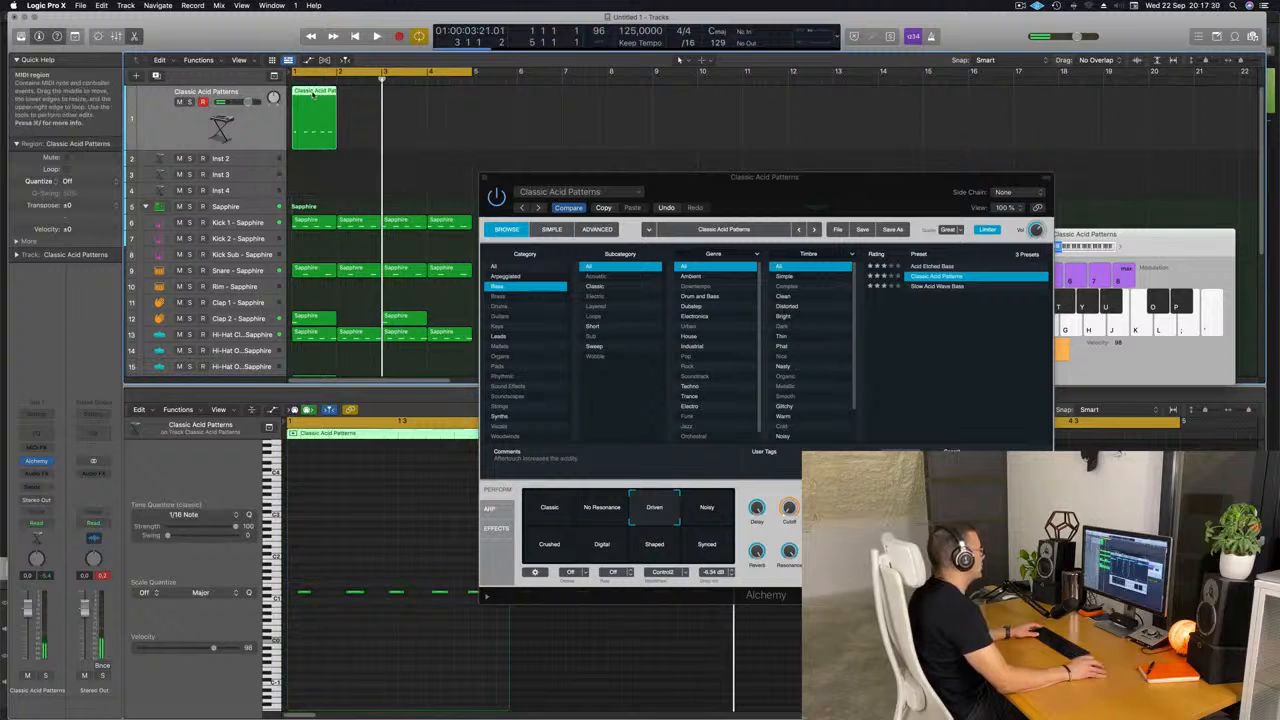
Step: Audition the bass region from the start and quantize its five notes to 1/16
{"action": "key", "text": "e"}
{"action": "key", "text": "e"}
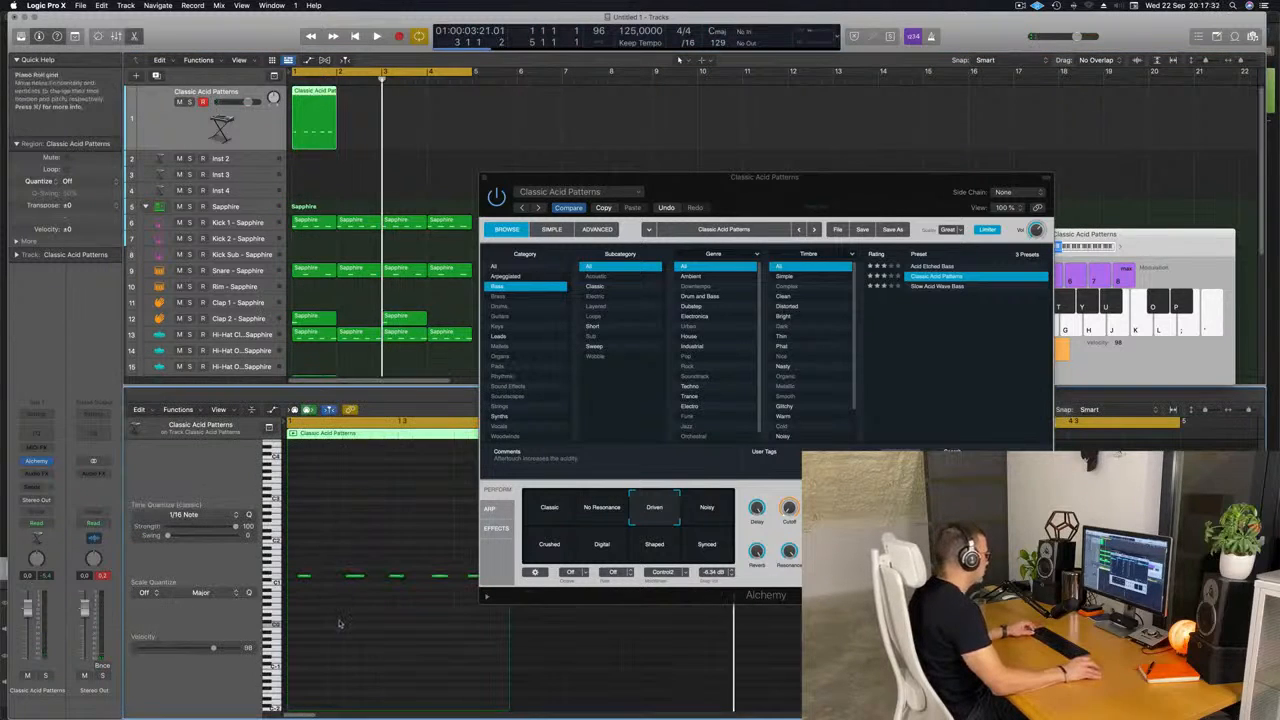
{"action": "key", "text": "Return"}
{"action": "key", "text": "space"}
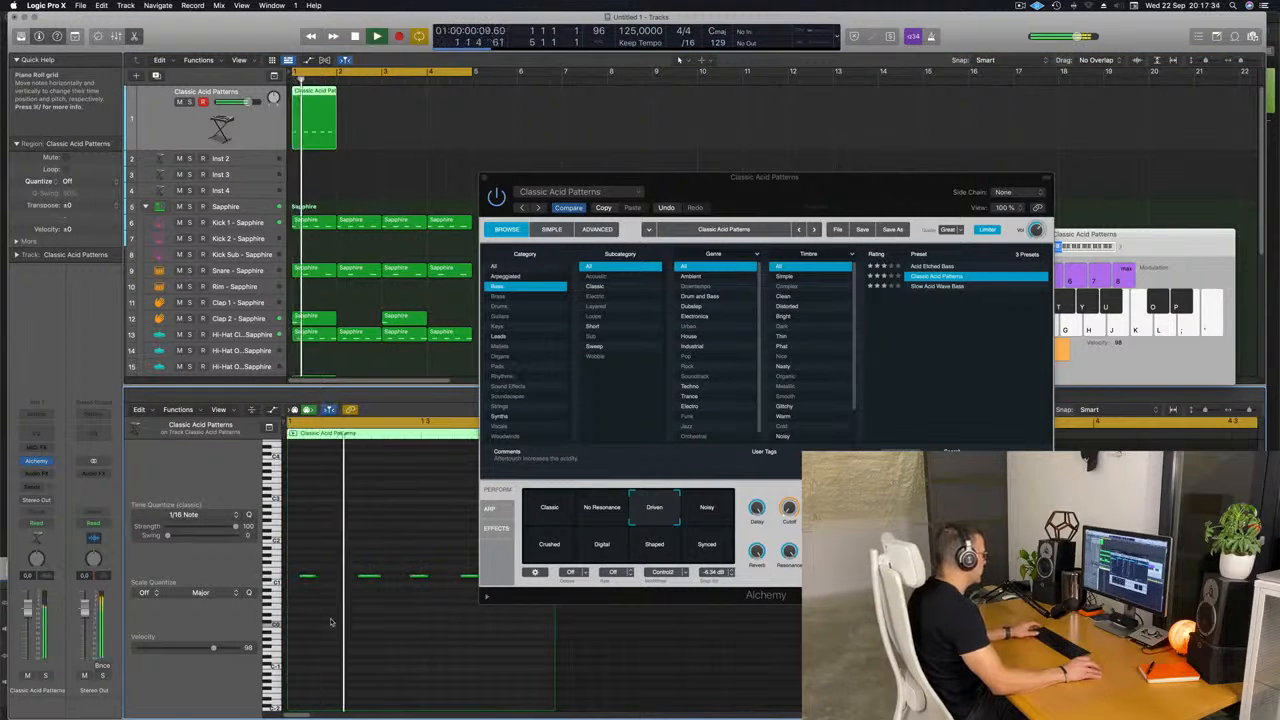
{"action": "key", "text": "space"}
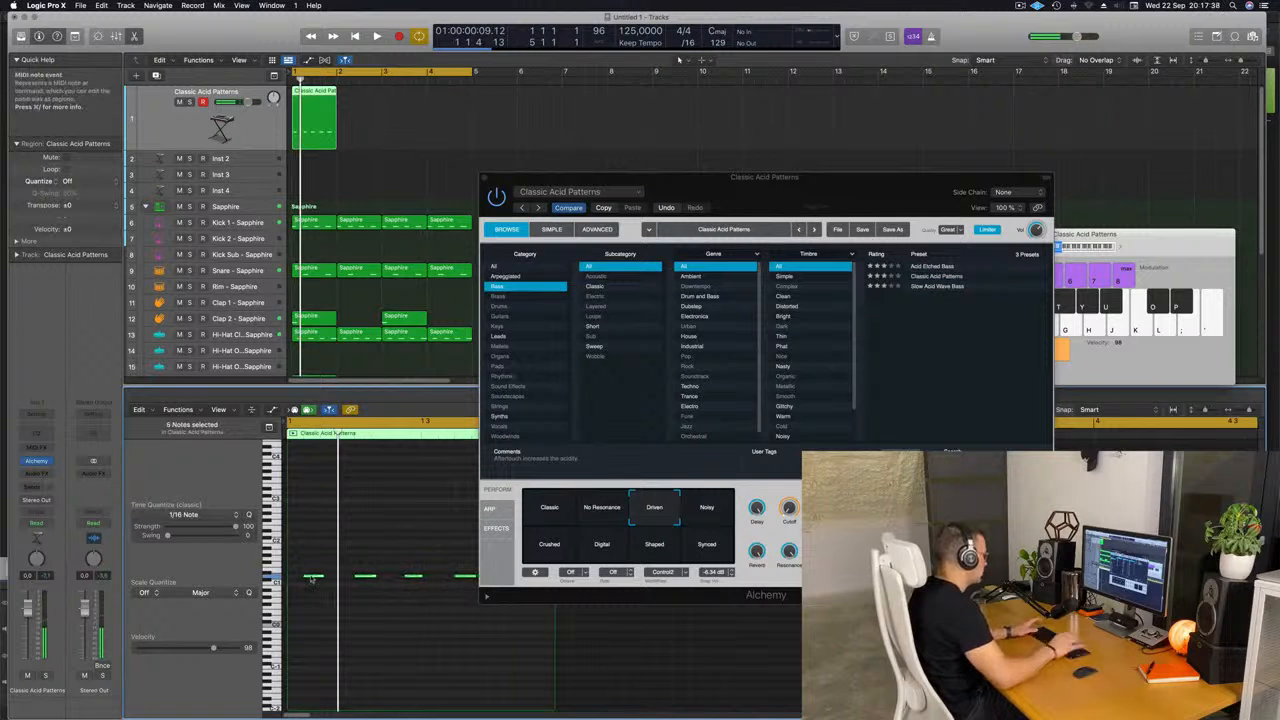
{"action": "key", "text": "space"}
Step: Move the Alchemy window aside and repeat the bass region three times to fill bars 2 to 4
{"action": "left_click_drag", "start_coordinate": [732, 182], "coordinate": [965, 131]}
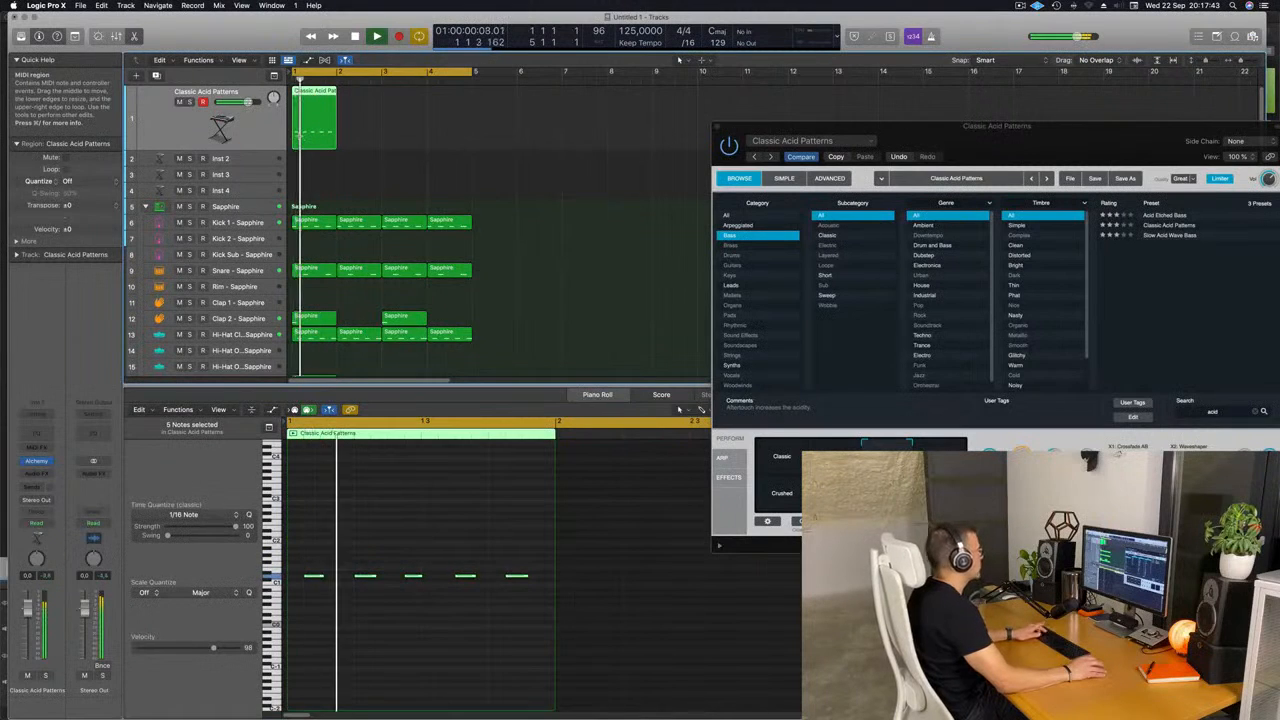
{"action": "key", "text": "super+r"}
{"action": "key", "text": "super+r"}
{"action": "key", "text": "super+r"}
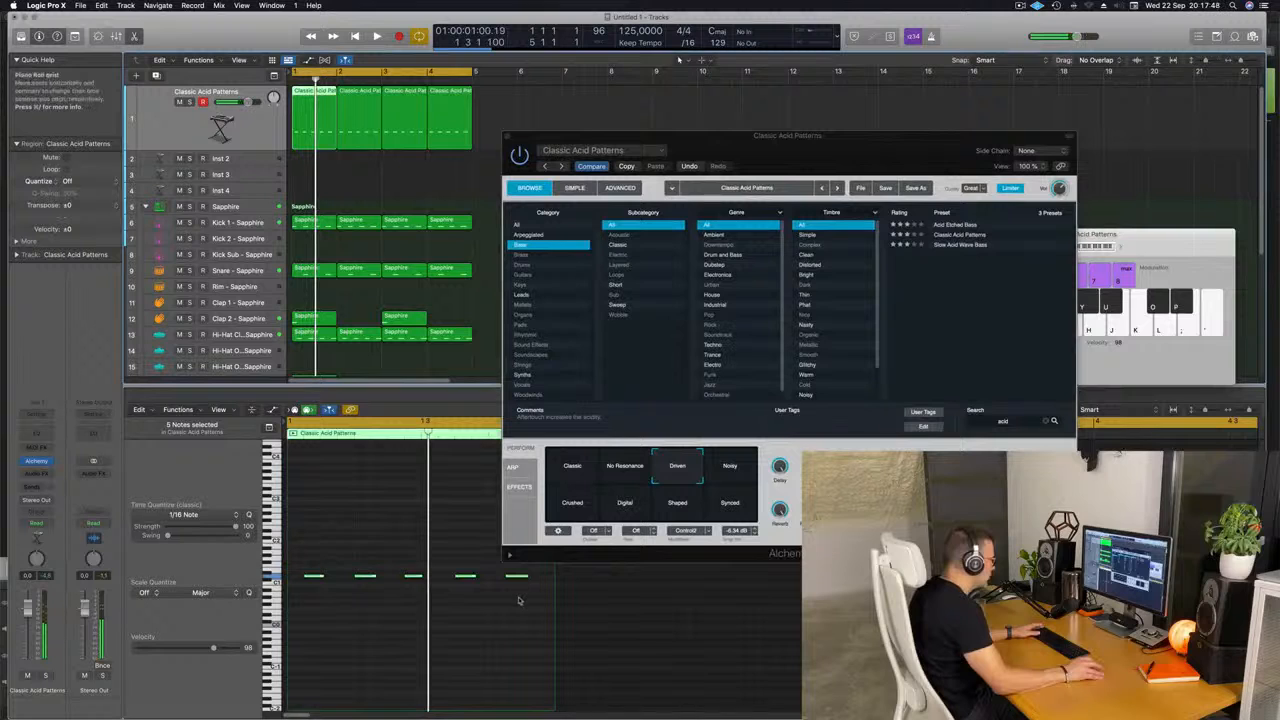
Step: Lengthen the last note of the bar 1 bass region to the end of the bar
{"action": "left_click", "coordinate": [518, 600]}
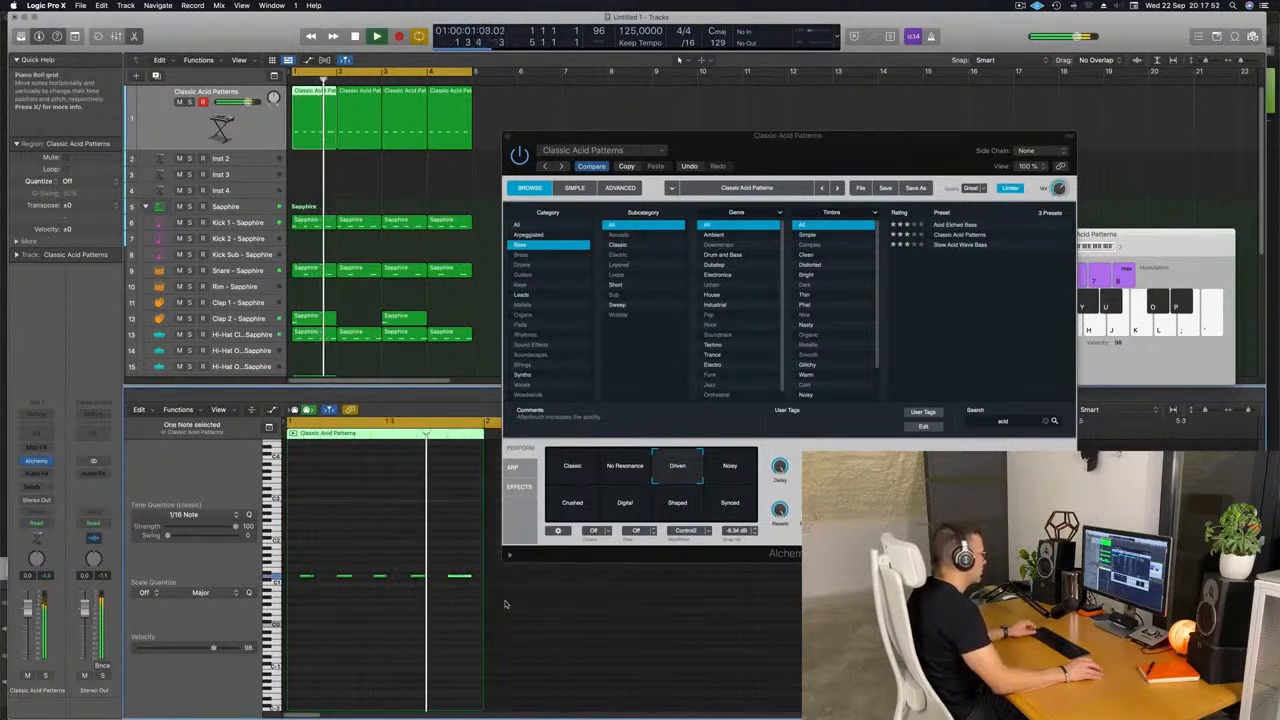
{"action": "left_click_drag", "start_coordinate": [468, 577], "coordinate": [483, 578]}
{"action": "scroll", "coordinate": [439, 592], "scroll_direction": "down", "scroll_amount": 1}
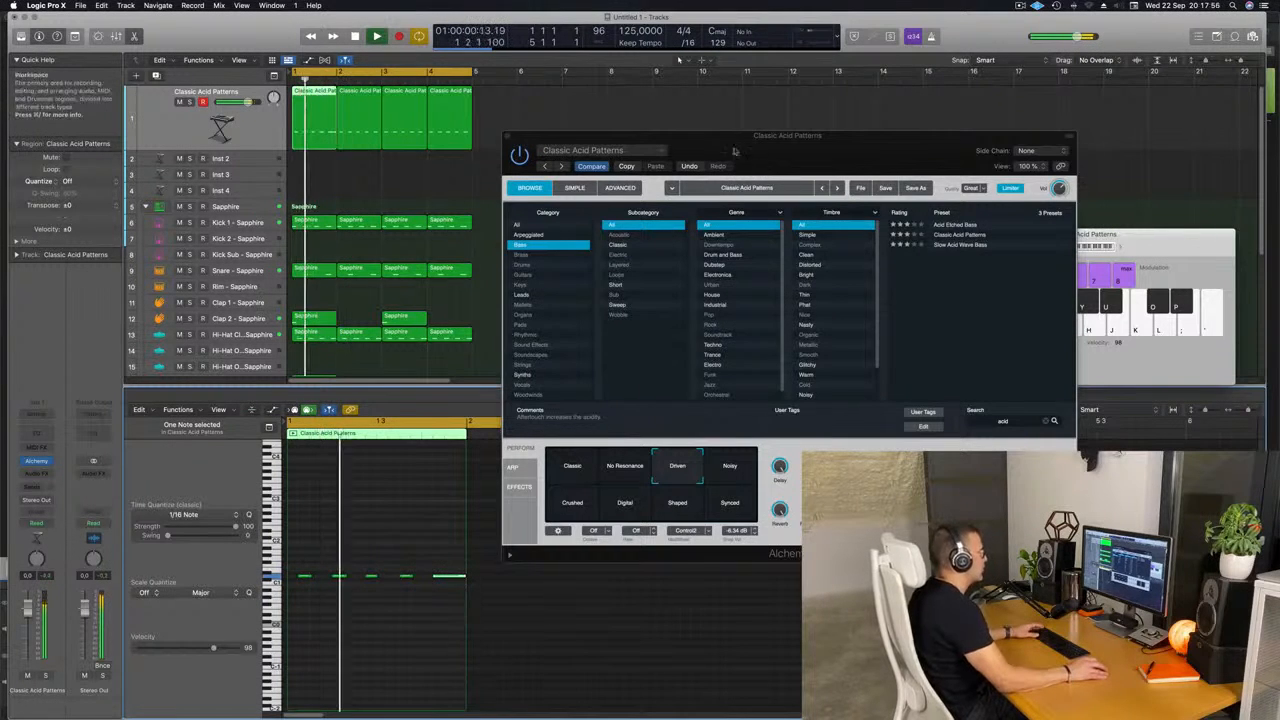
Step: Close Alchemy and replace the bass copies in bars 2 to 4 with repeats of the edited bar 1 region
{"action": "left_click_drag", "start_coordinate": [507, 138], "coordinate": [366, 157]}
{"action": "left_click", "coordinate": [536, 132]}
{"action": "key", "text": "Delete"}
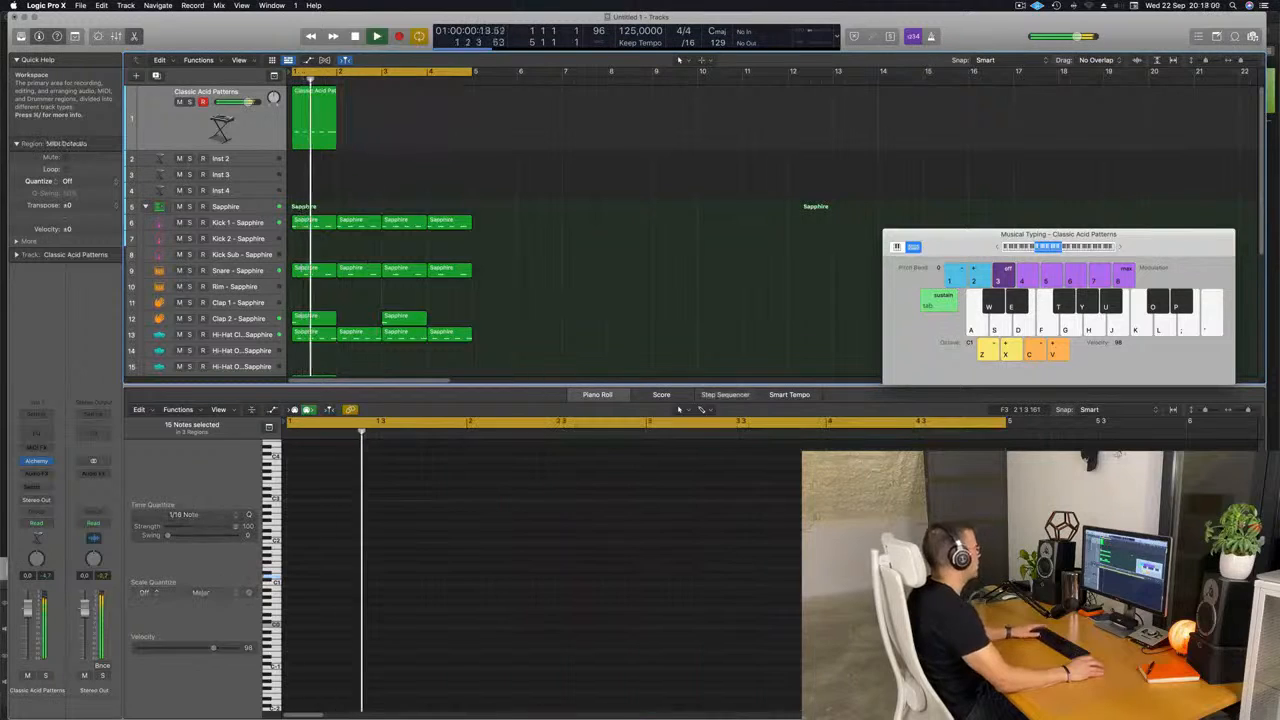
{"action": "left_click", "coordinate": [322, 135]}
{"action": "key", "text": "super+r"}
{"action": "key", "text": "super+r"}
{"action": "key", "text": "super+r"}
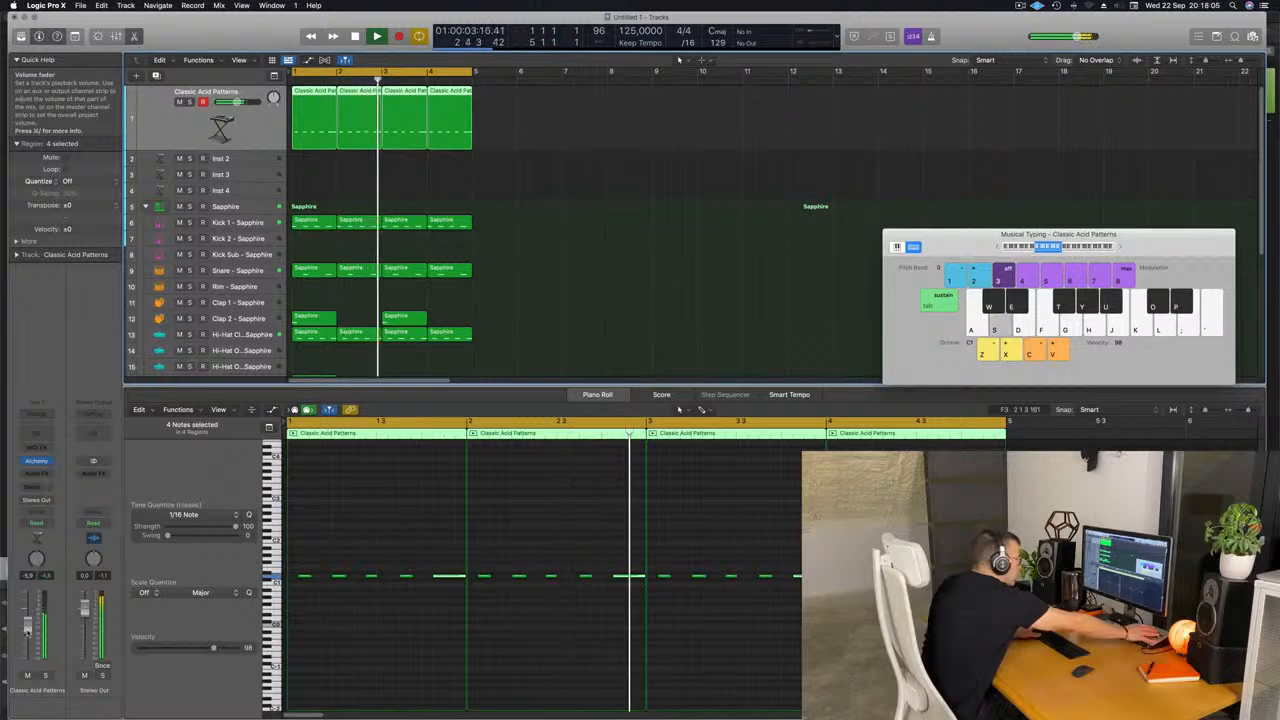
Step: Replay the beat from the start and balance the Snare track's volume, checking the Clap 2 and Hi-Hat Closed tracks as well
{"action": "key", "text": "Return"}
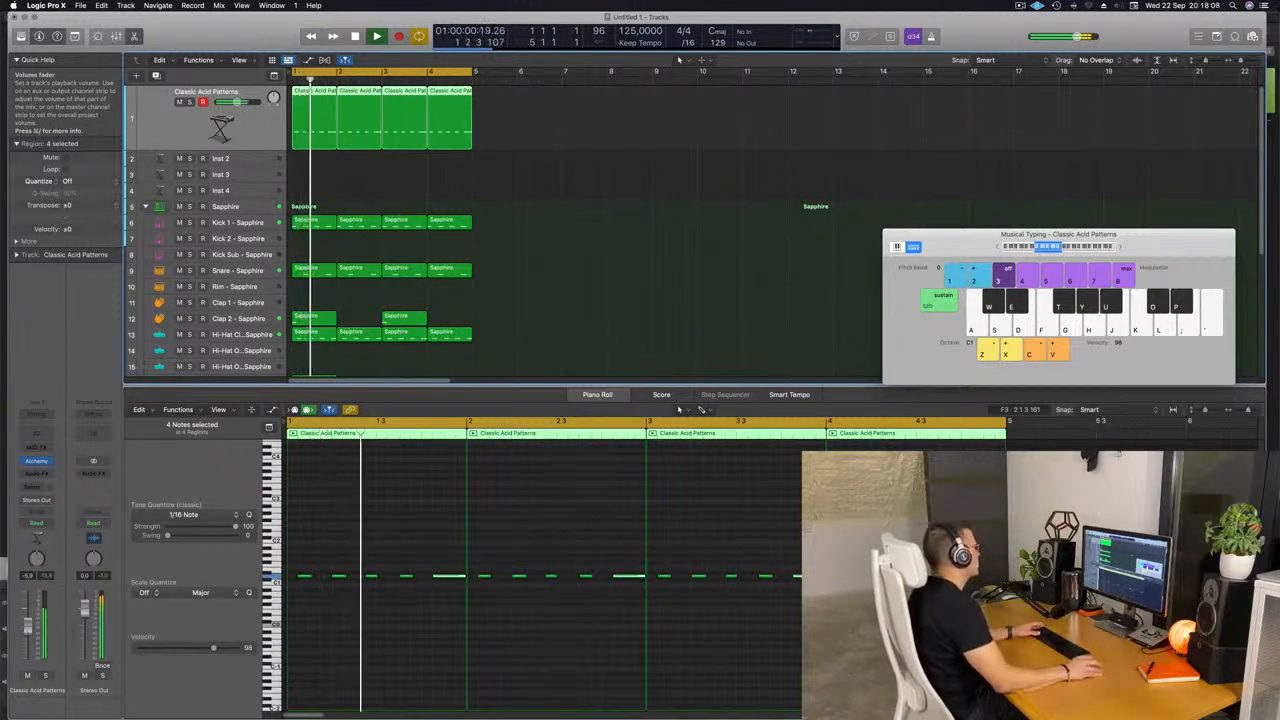
{"action": "scroll", "coordinate": [261, 217], "scroll_direction": "down", "scroll_amount": 2}
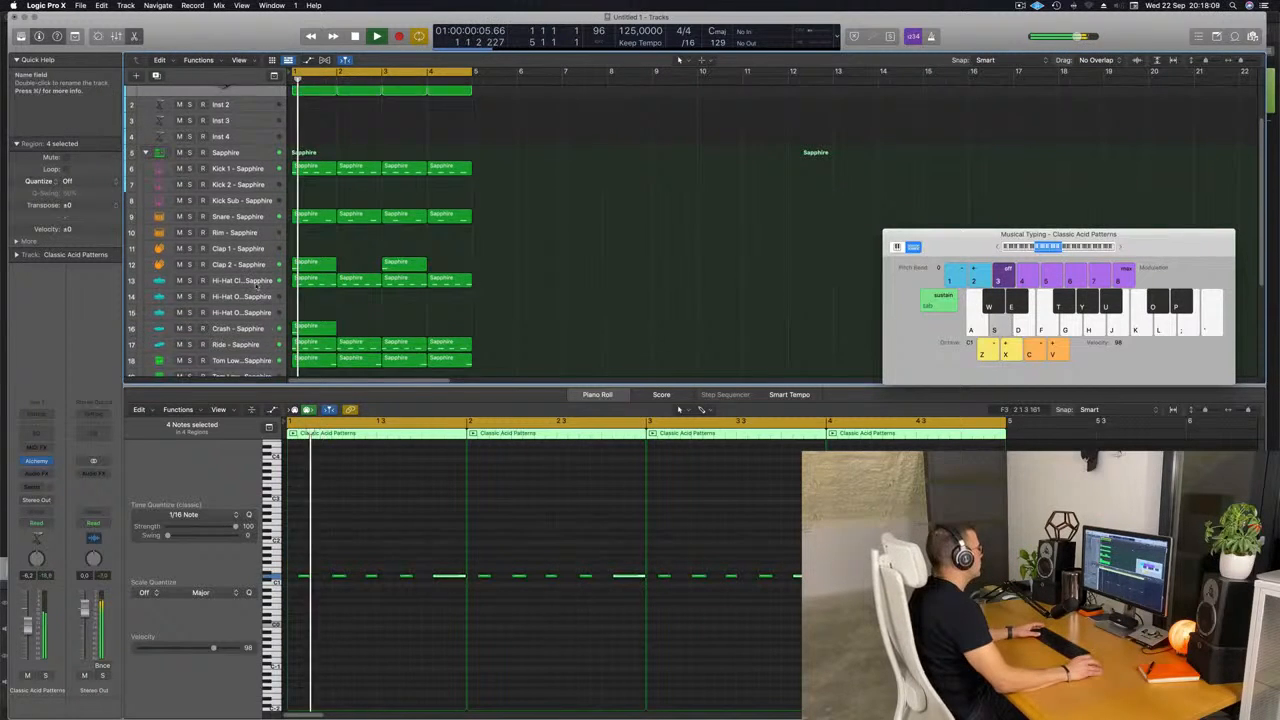
{"action": "left_click", "coordinate": [261, 217]}
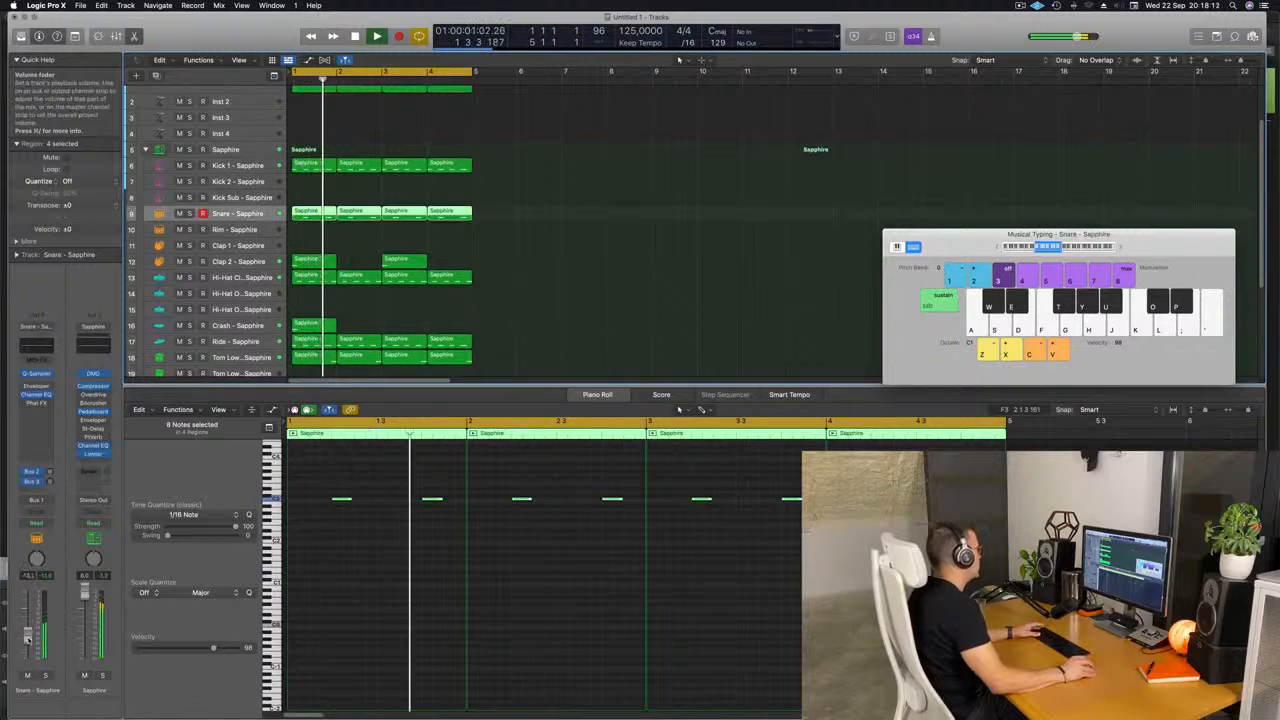
{"action": "left_click", "coordinate": [238, 261]}
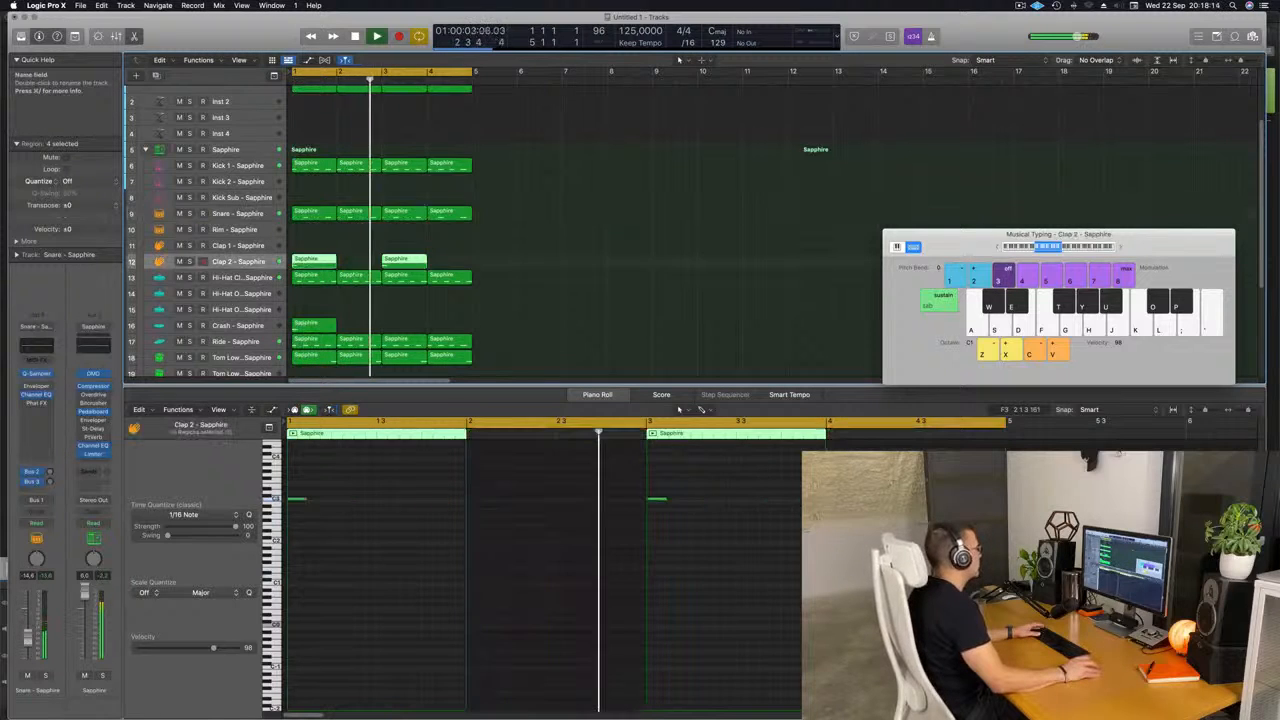
{"action": "left_click", "coordinate": [250, 277]}
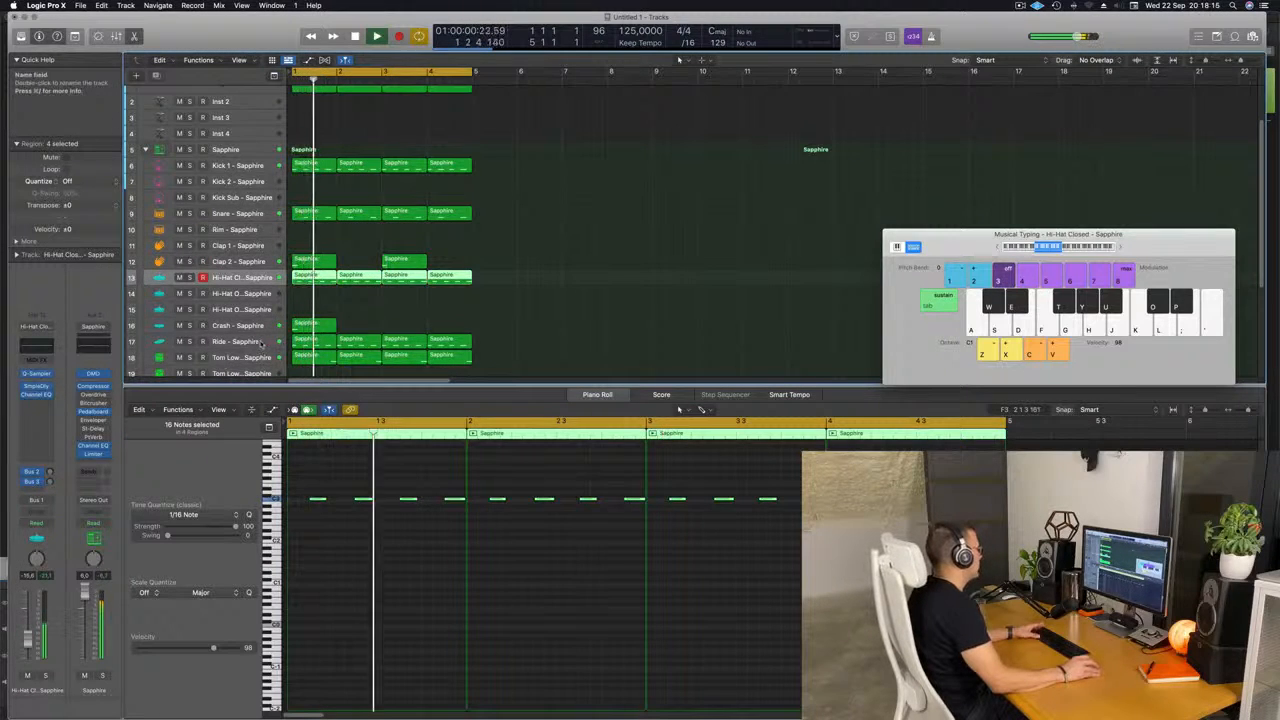
Step: Lower the Ride track's volume to about -21 dB and adjust its Bus 2 reverb send
{"action": "left_click", "coordinate": [262, 344]}
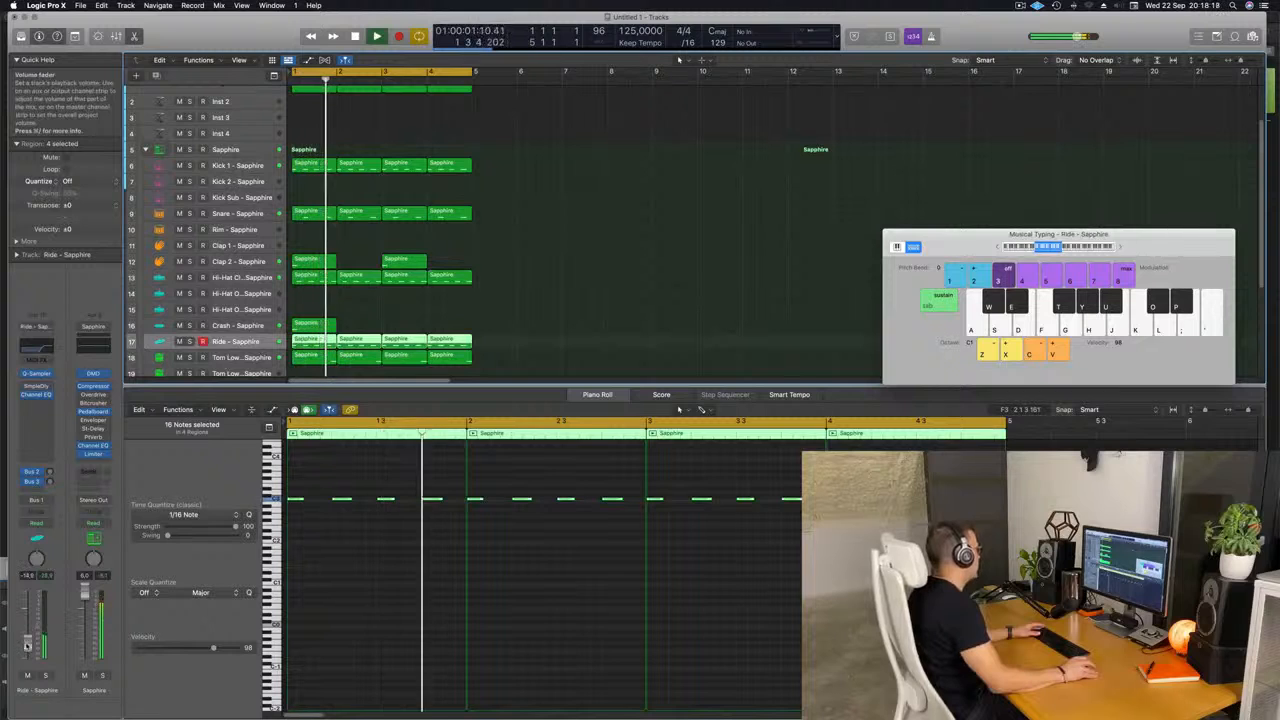
{"action": "left_click_drag", "start_coordinate": [27, 646], "coordinate": [27, 650]}
{"action": "key", "text": "Return"}
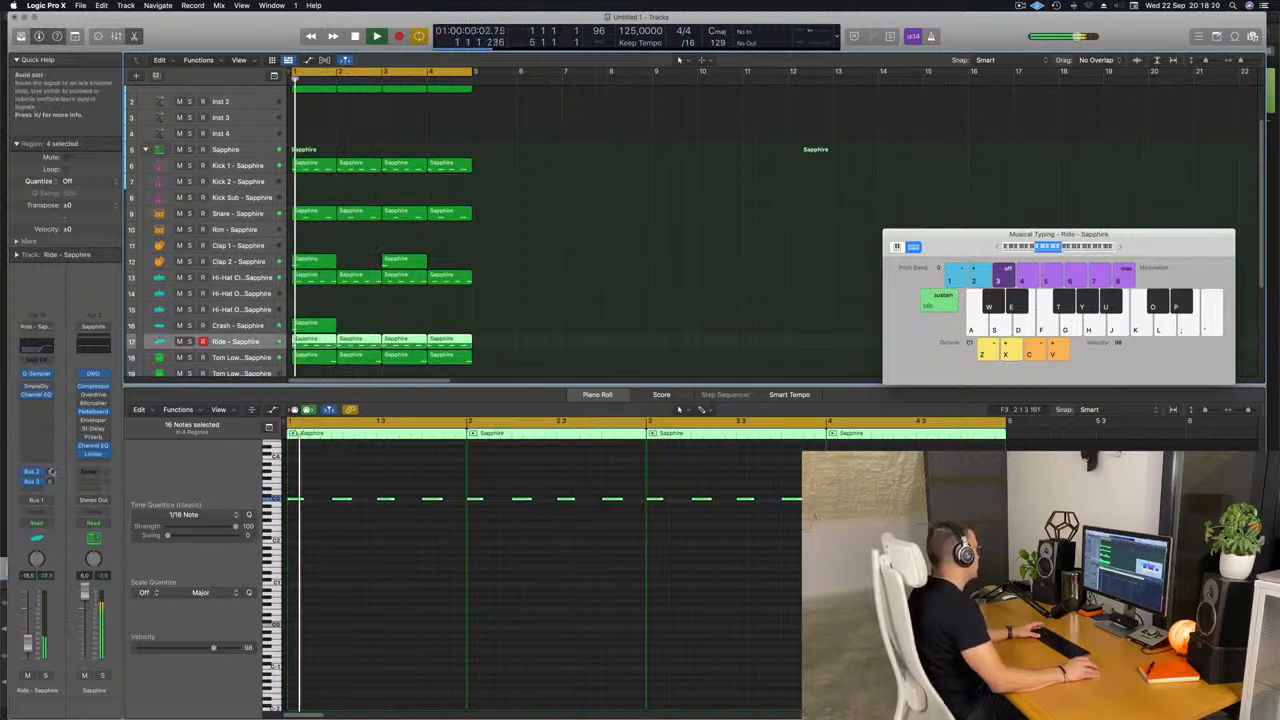
{"action": "left_click", "coordinate": [51, 471]}
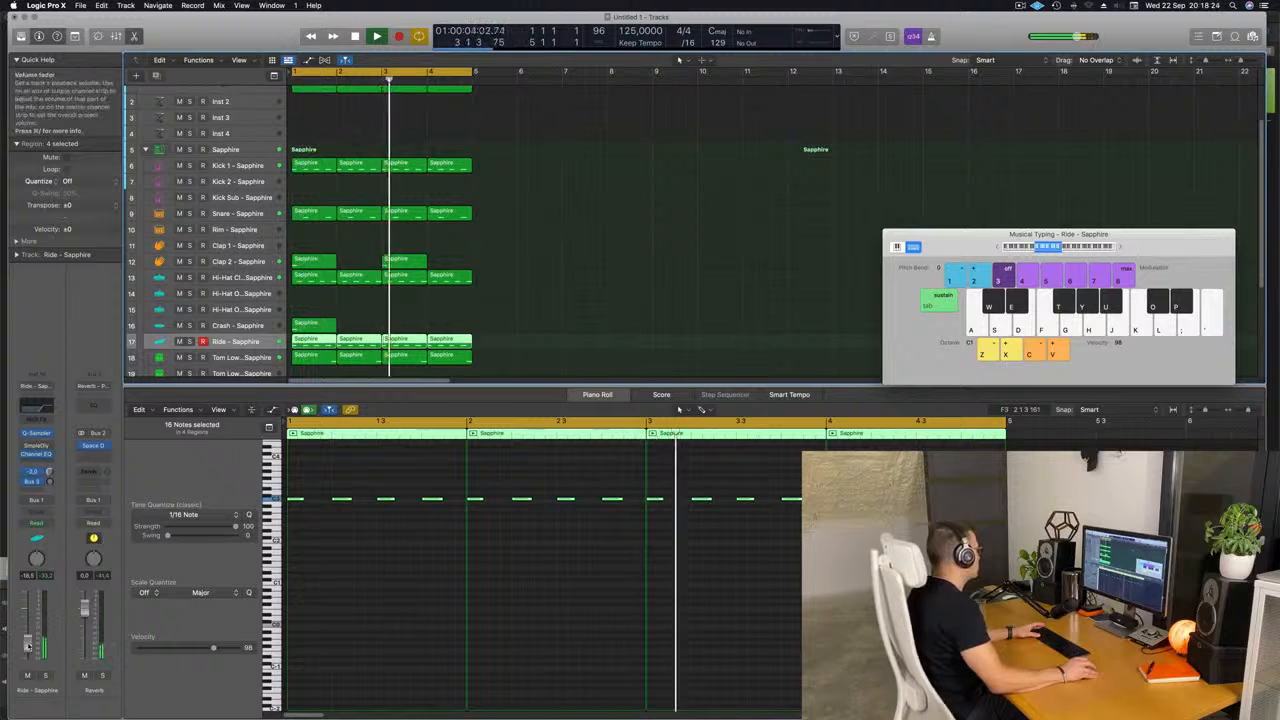
Step: Reopen Alchemy on the bass track and morph its Transform pad across the snapshots to a blend of Driven, Noisy, Shaped and Synced
{"action": "scroll", "coordinate": [520, 187], "scroll_direction": "up", "scroll_amount": 2}
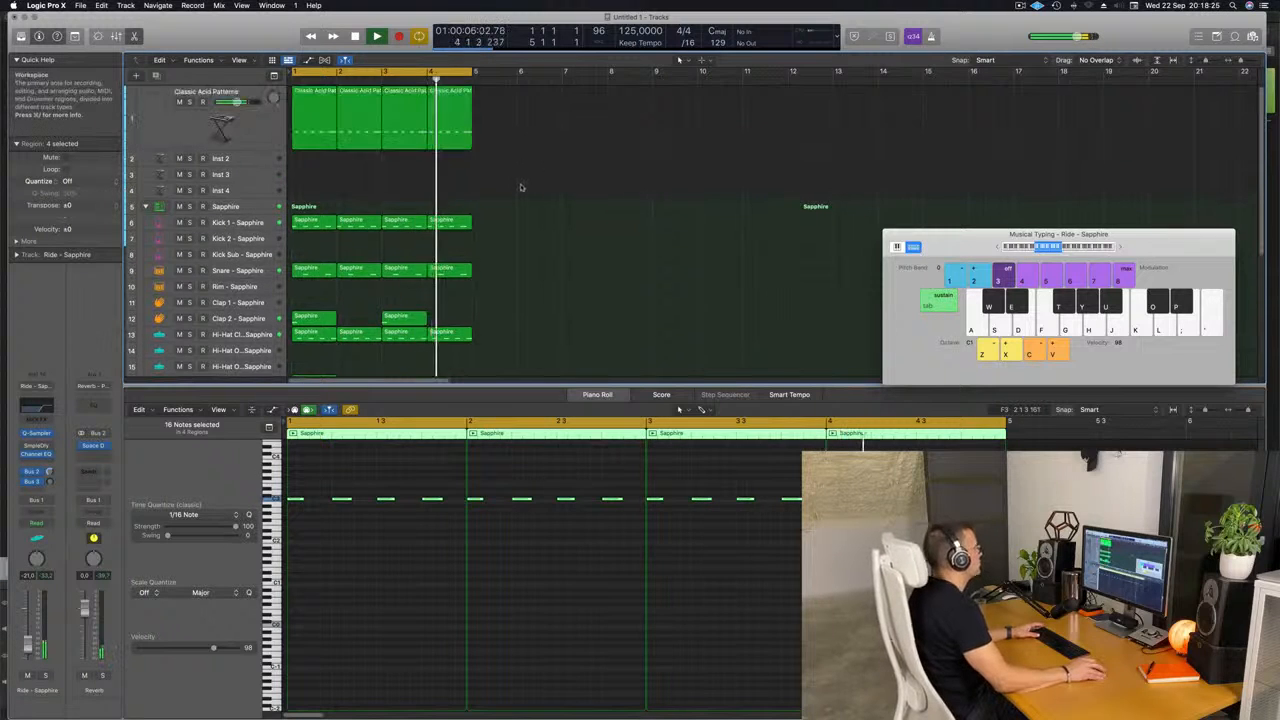
{"action": "left_click", "coordinate": [248, 125]}
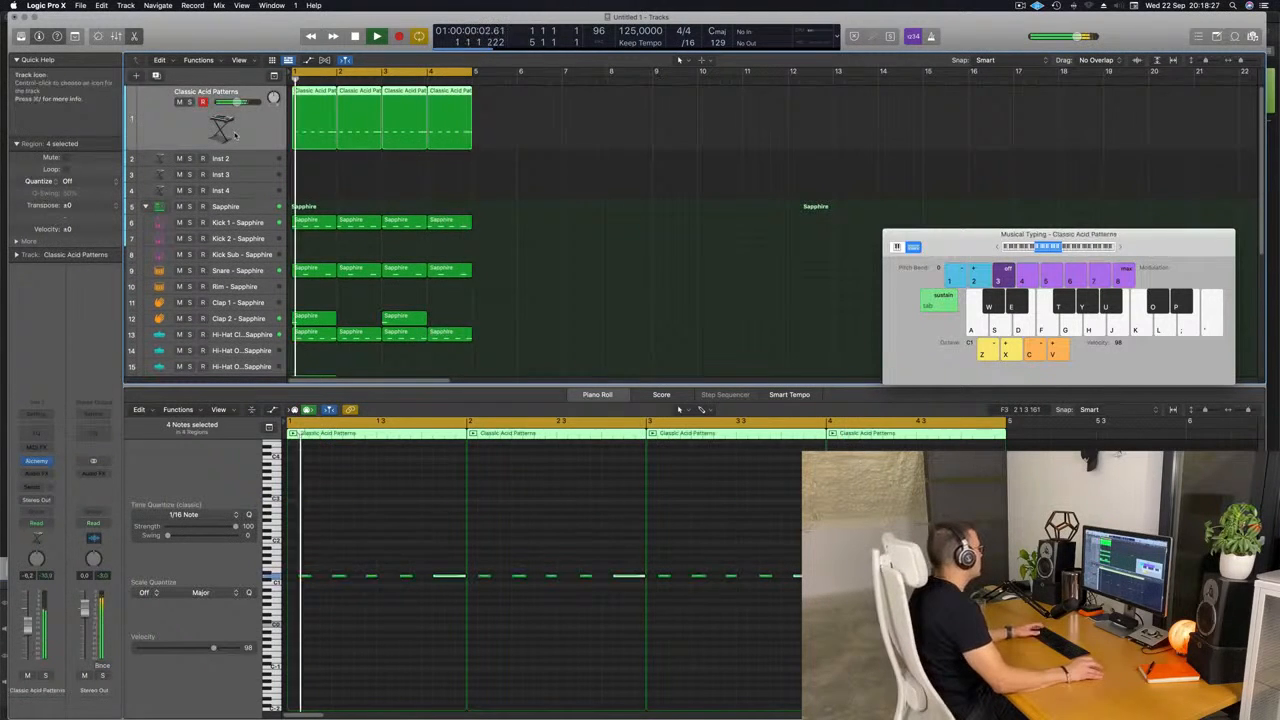
{"action": "left_click", "coordinate": [36, 461]}
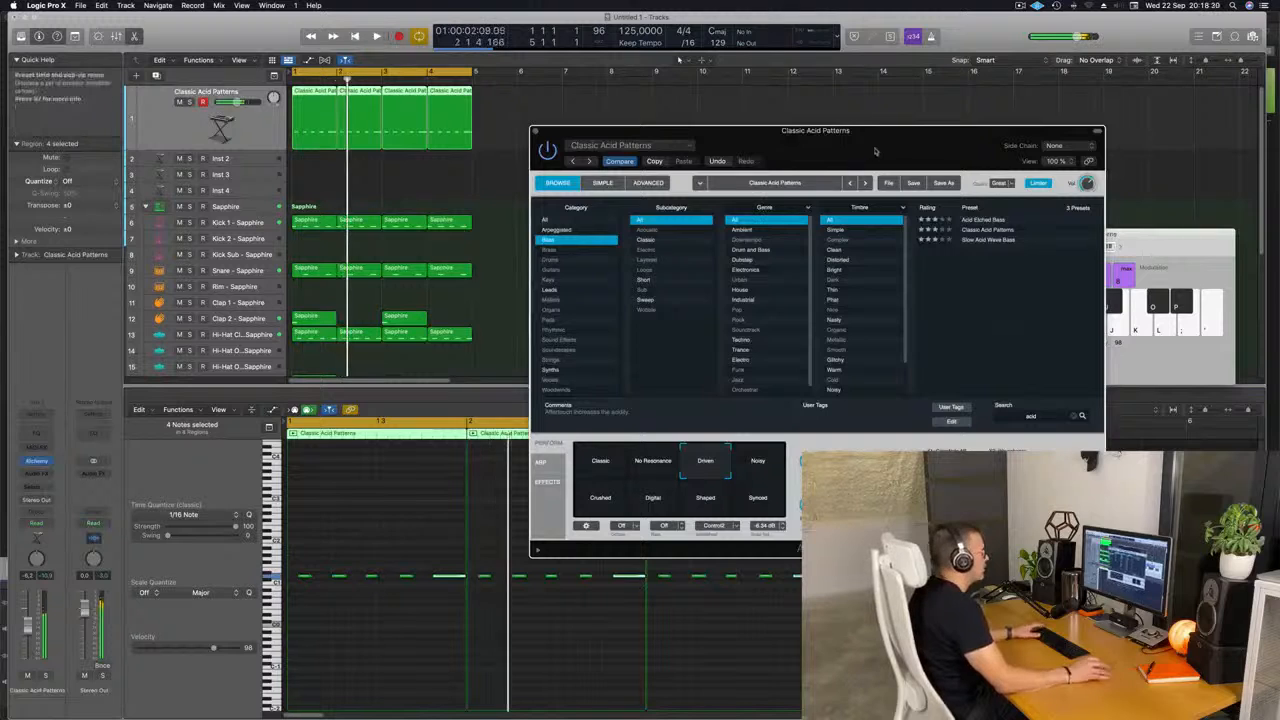
{"action": "left_click_drag", "start_coordinate": [875, 151], "coordinate": [705, 156]}
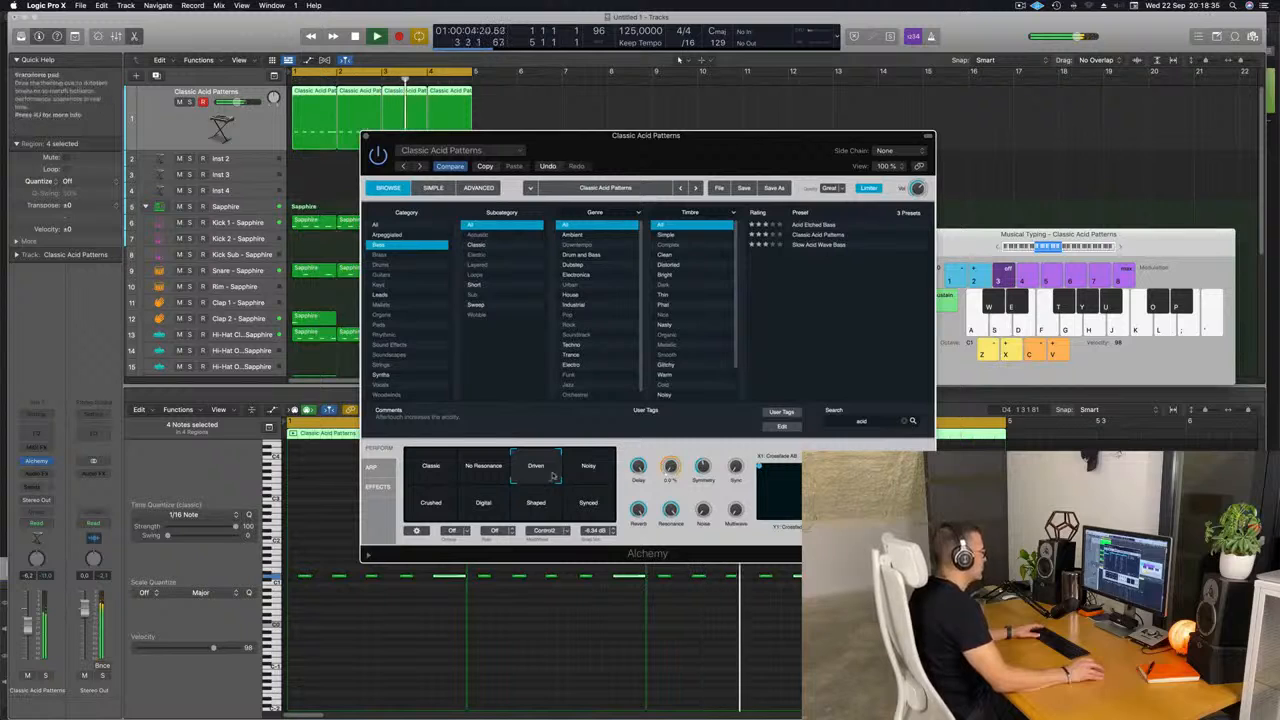
{"action": "left_click", "coordinate": [582, 492]}
{"action": "left_click_drag", "start_coordinate": [596, 467], "coordinate": [434, 484]}
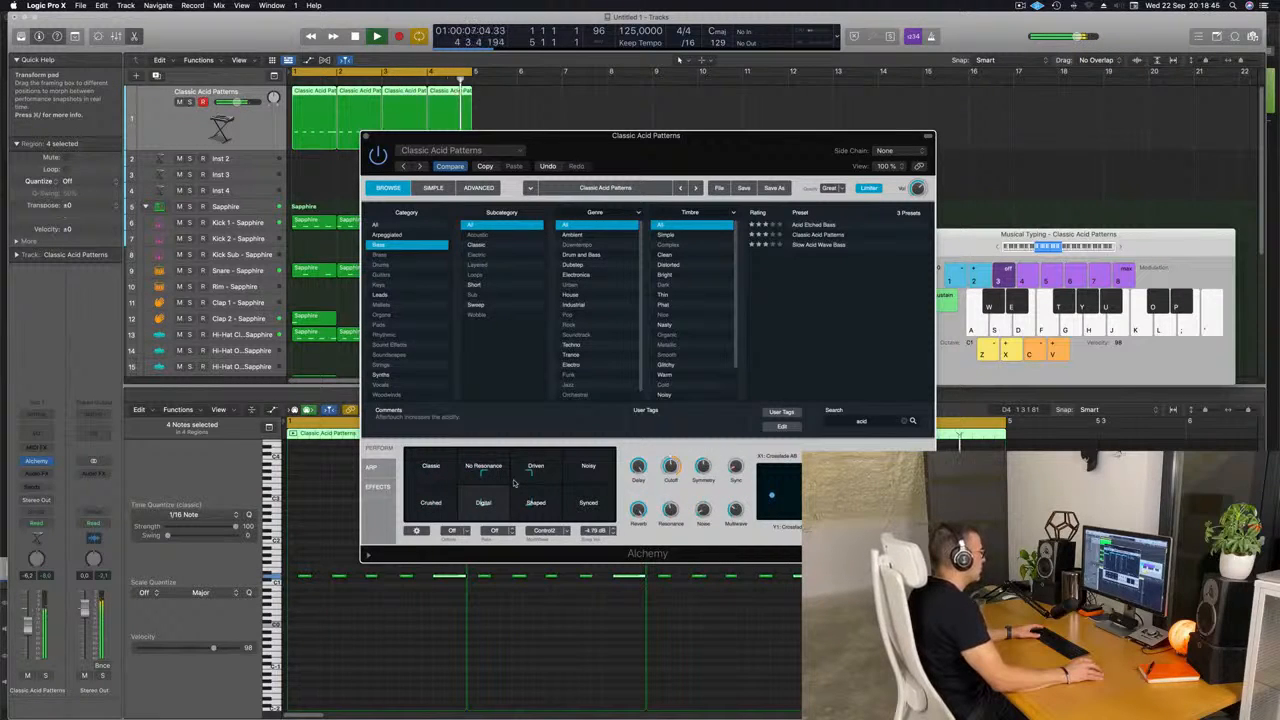
{"action": "left_click_drag", "start_coordinate": [513, 497], "coordinate": [457, 480]}
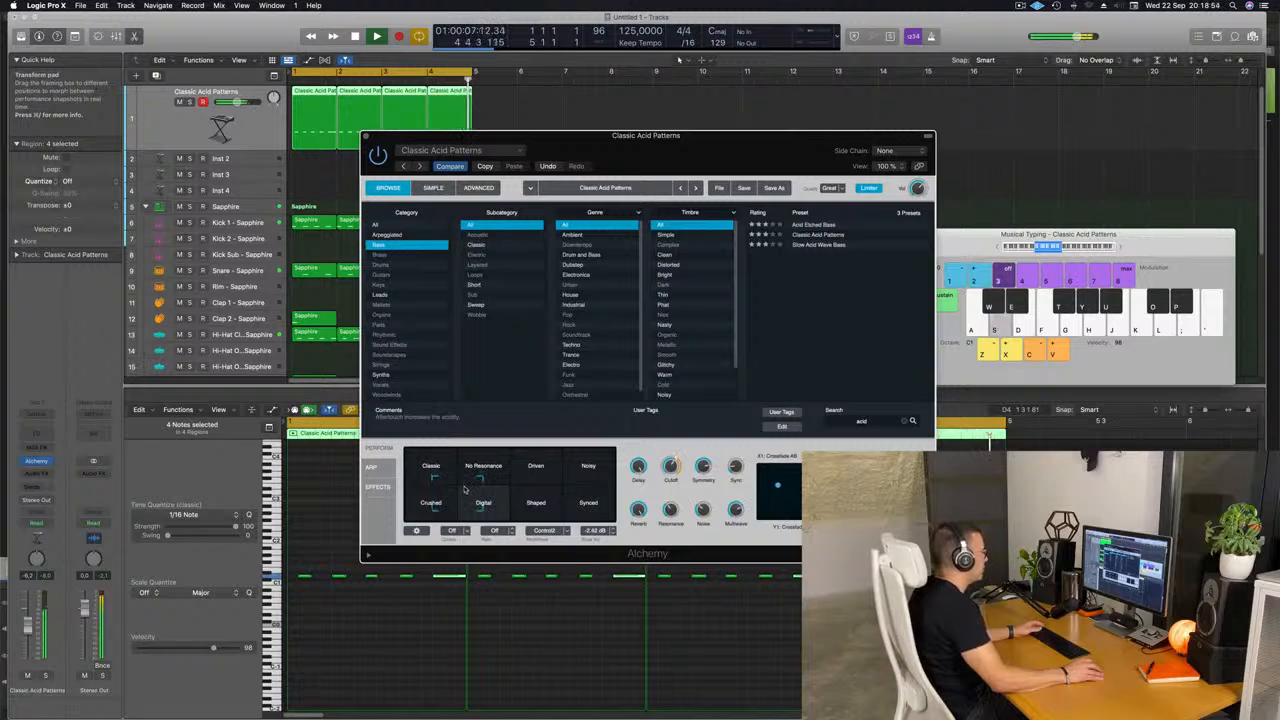
{"action": "left_click_drag", "start_coordinate": [464, 489], "coordinate": [565, 485]}
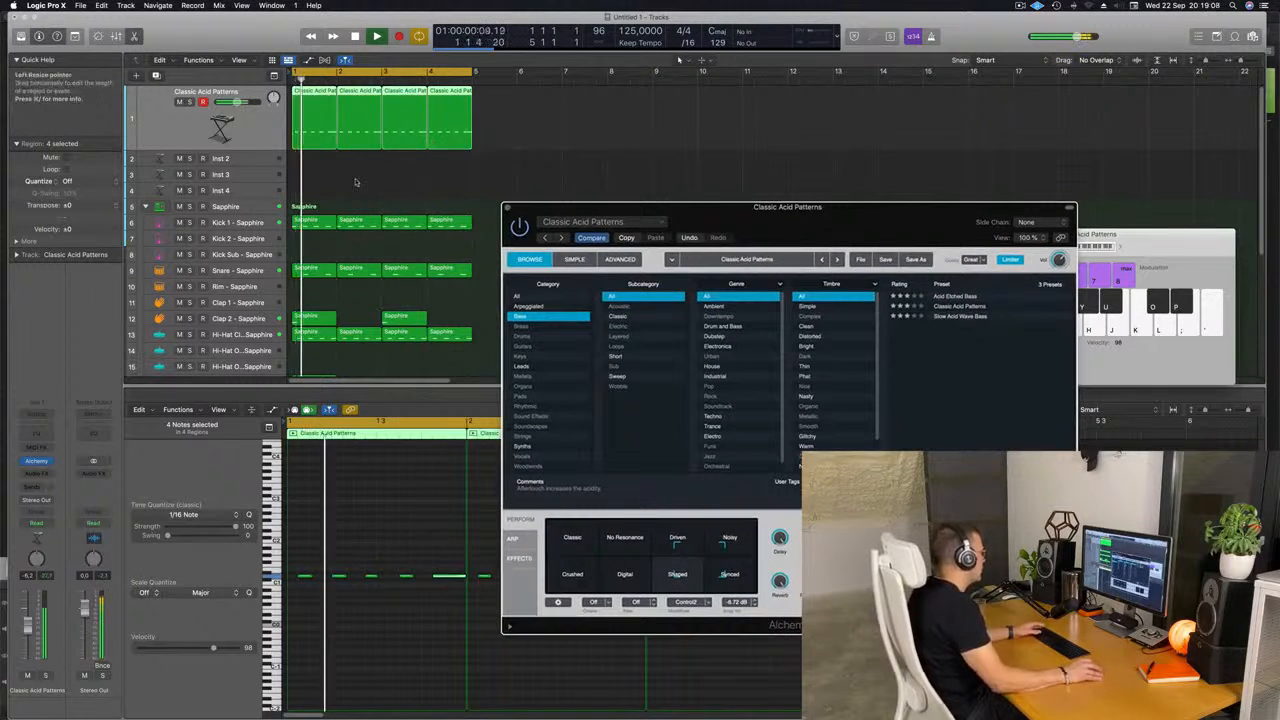
Step: Insert a Compressor on the Classic Acid Patterns track and set its side chain source to Kick 1 - Sapphire (Inst 5)
{"action": "left_click", "coordinate": [165, 125]}
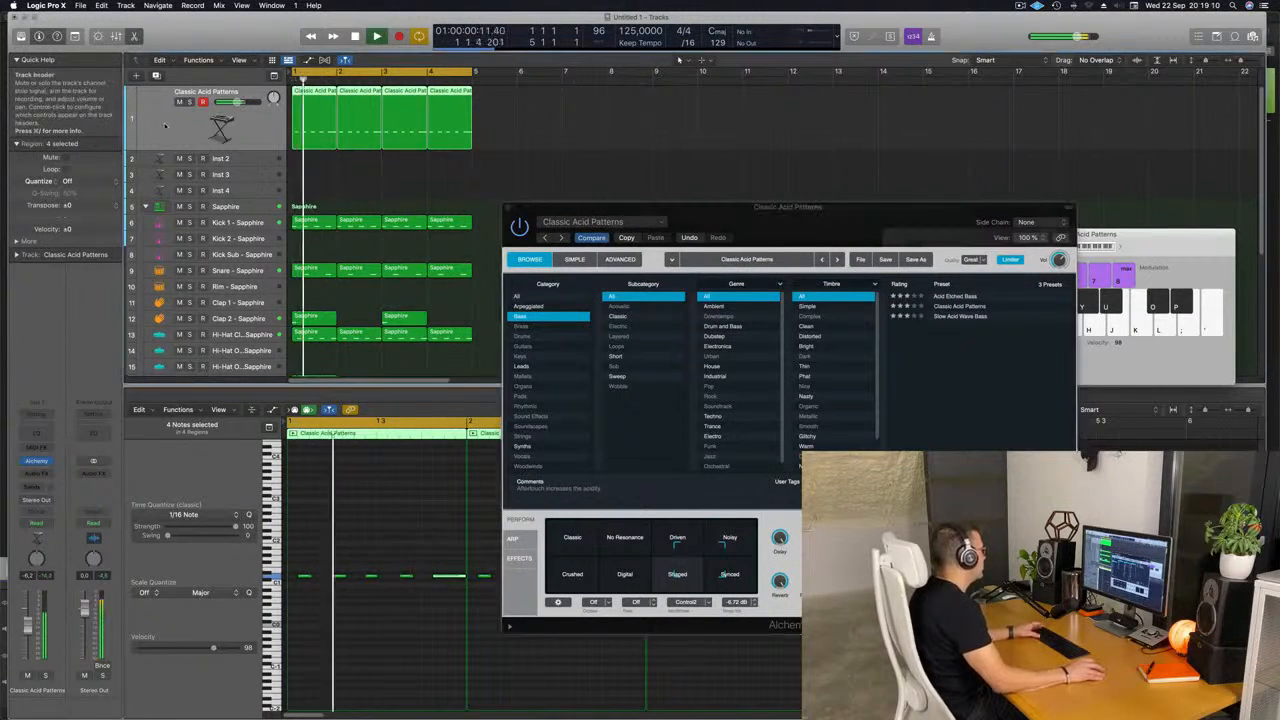
{"action": "left_click", "coordinate": [36, 474]}
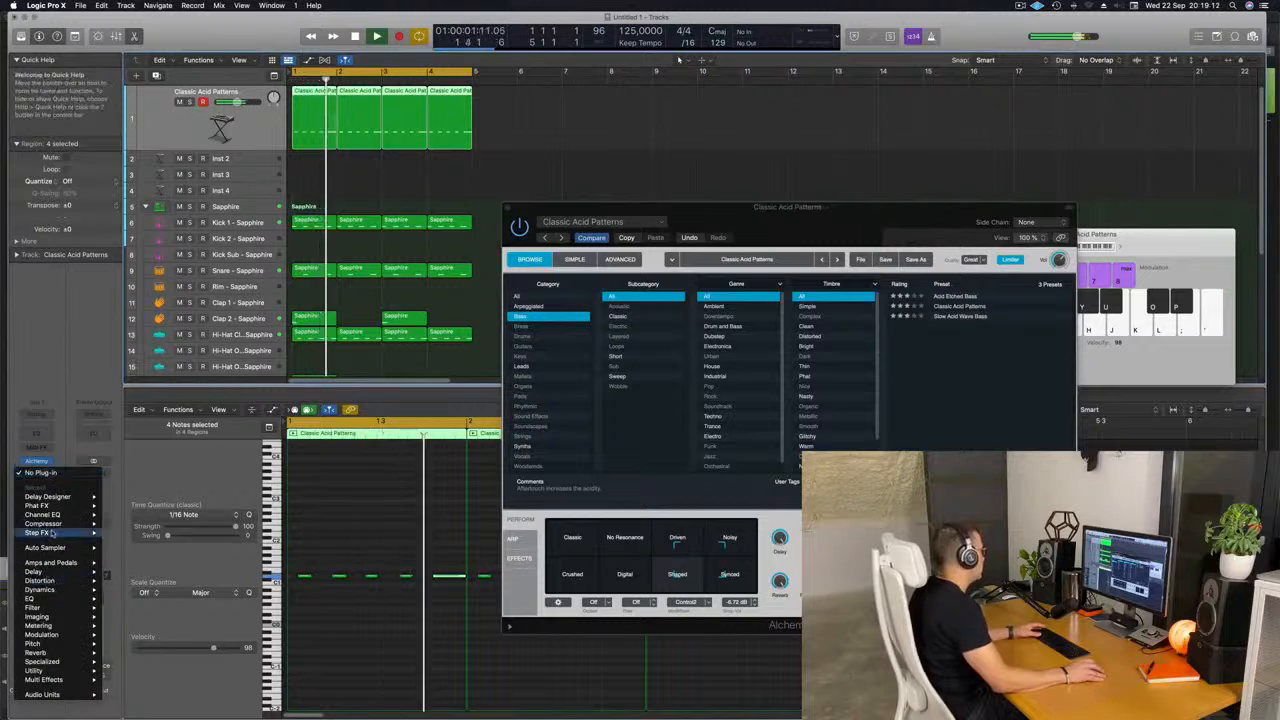
{"action": "left_click", "coordinate": [130, 523]}
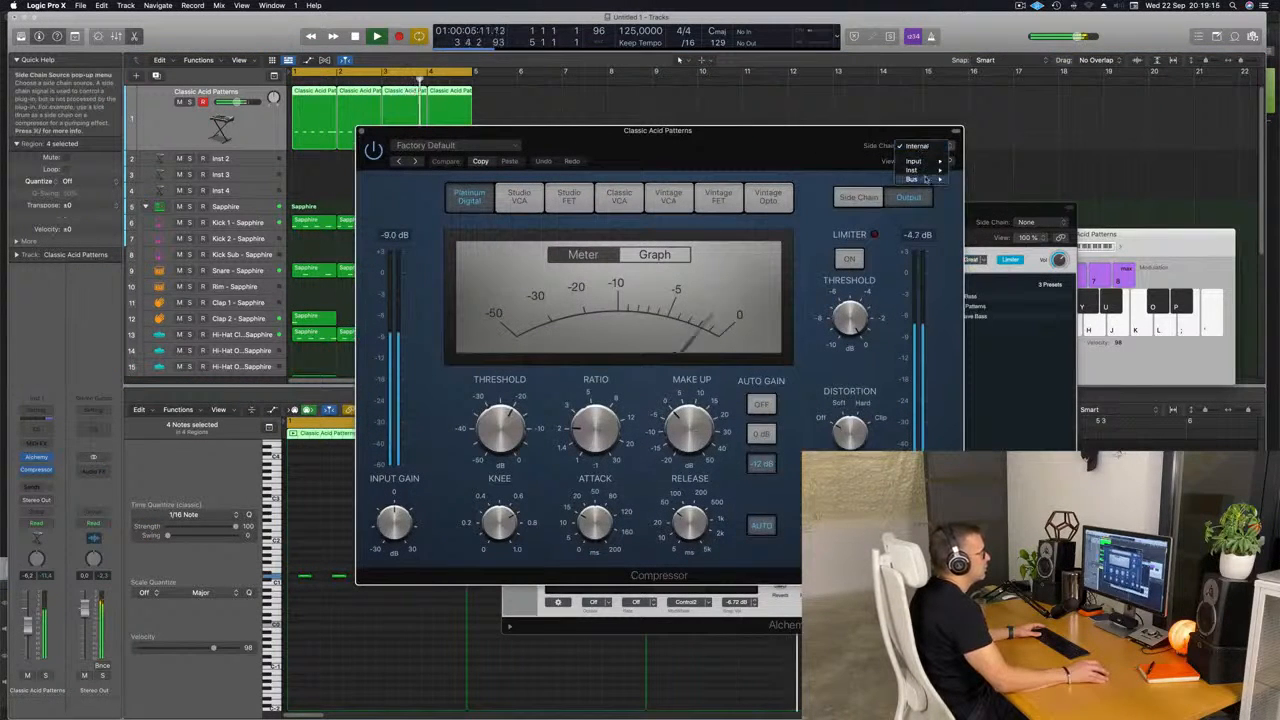
{"action": "mouse_move", "coordinate": [933, 171]}
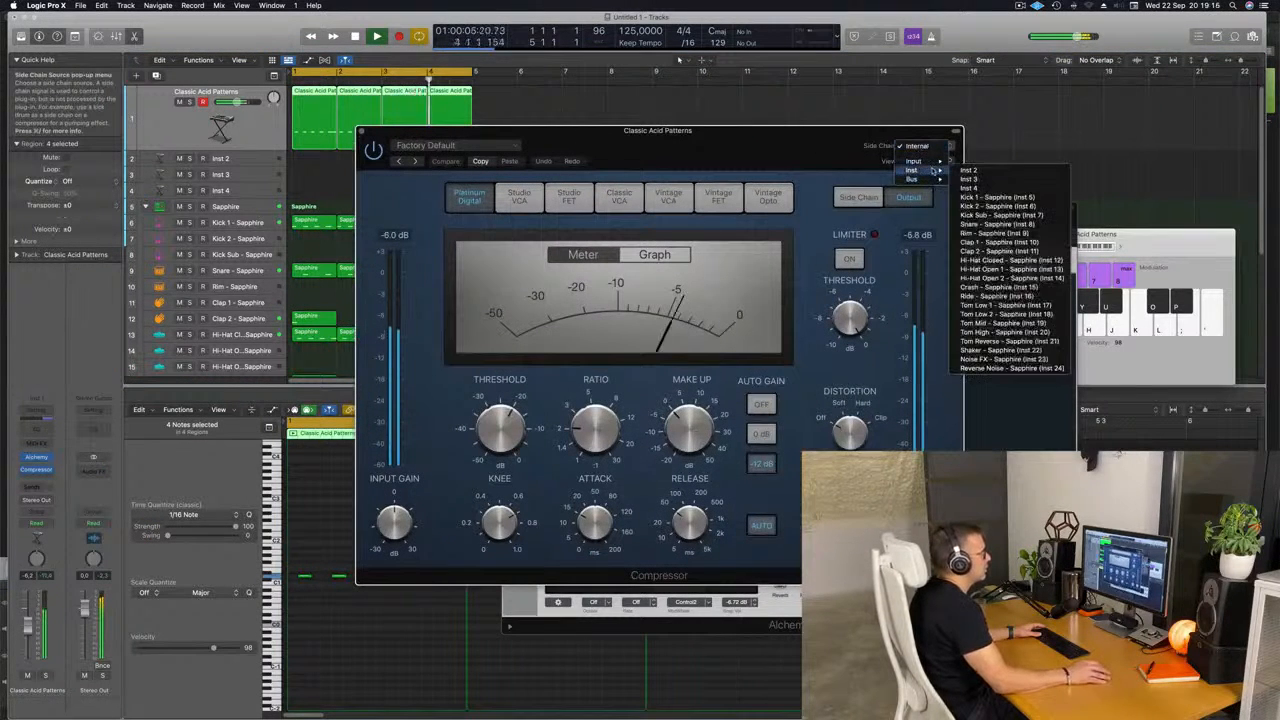
{"action": "left_click", "coordinate": [1015, 197]}
Step: Turn off the compressor's auto release, raise its ratio, set the threshold to -17.5 dB and close the plug-in
{"action": "left_click_drag", "start_coordinate": [769, 145], "coordinate": [789, 170]}
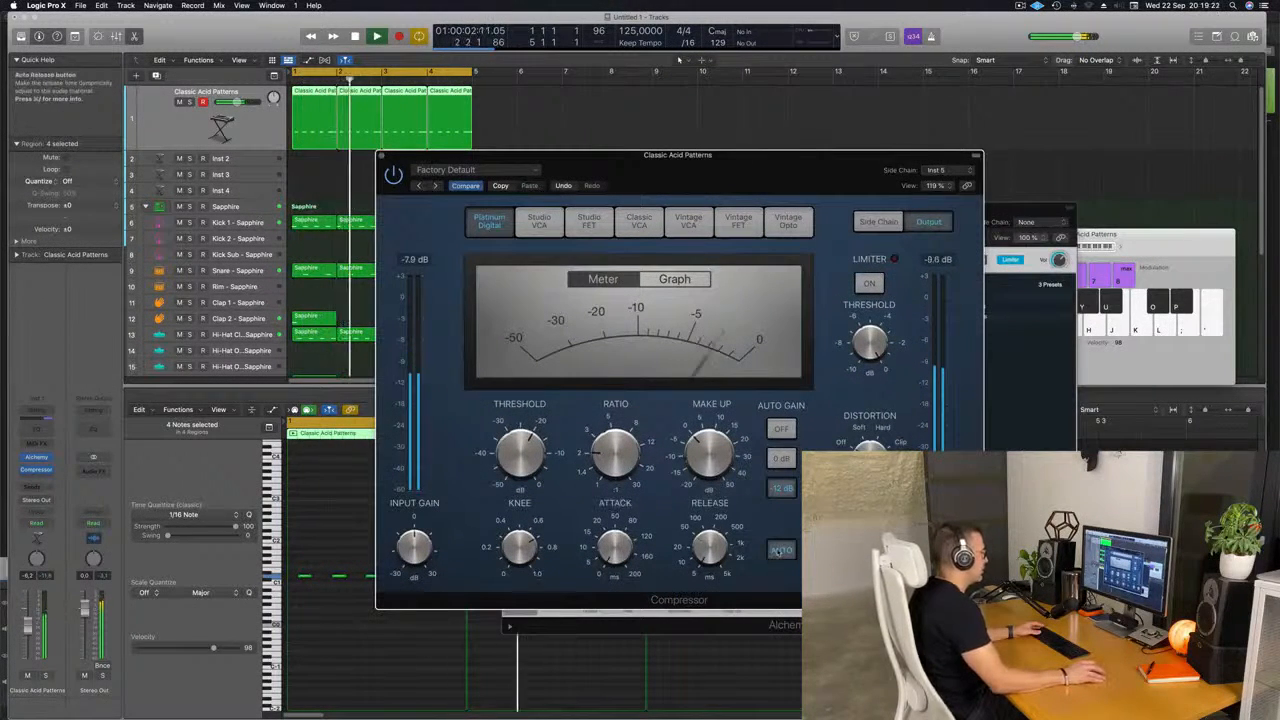
{"action": "scroll", "coordinate": [627, 412], "scroll_direction": "up", "scroll_amount": 3}
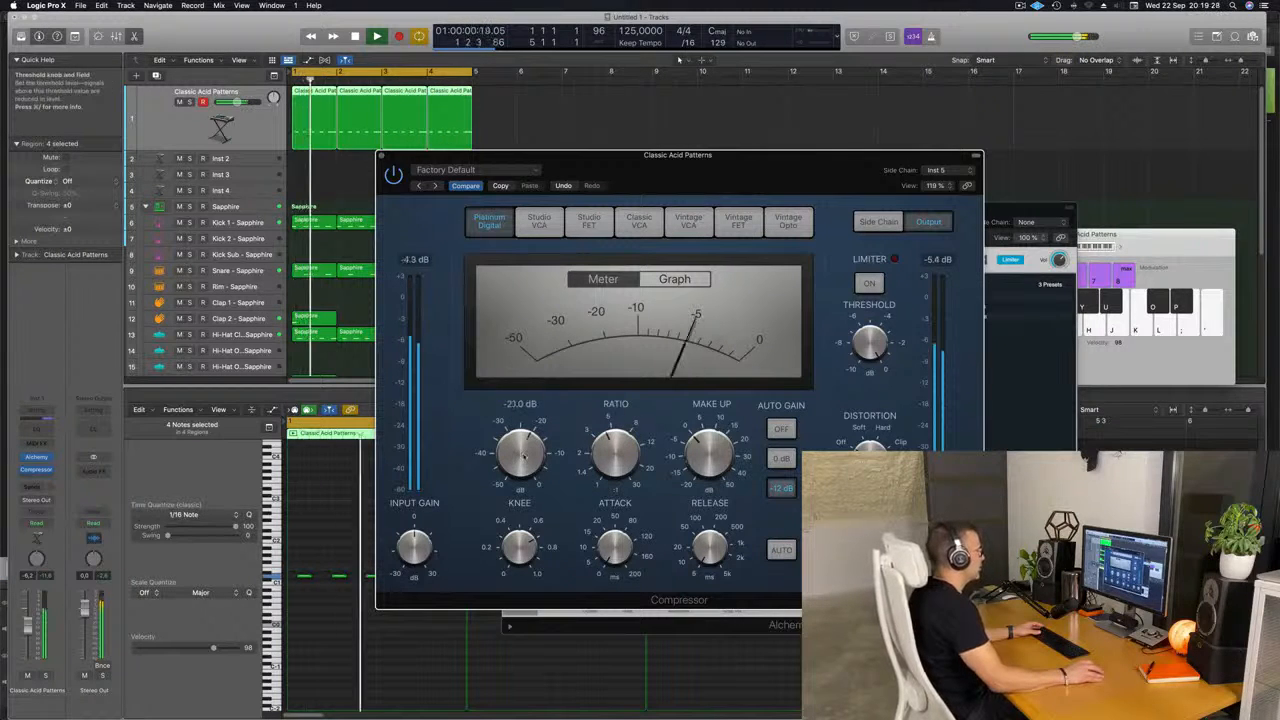
{"action": "mouse_move", "coordinate": [530, 448]}
{"action": "left_mouse_down"}
{"action": "mouse_move", "coordinate": [530, 424]}
{"action": "mouse_move", "coordinate": [534, 440]}
{"action": "left_mouse_up"}
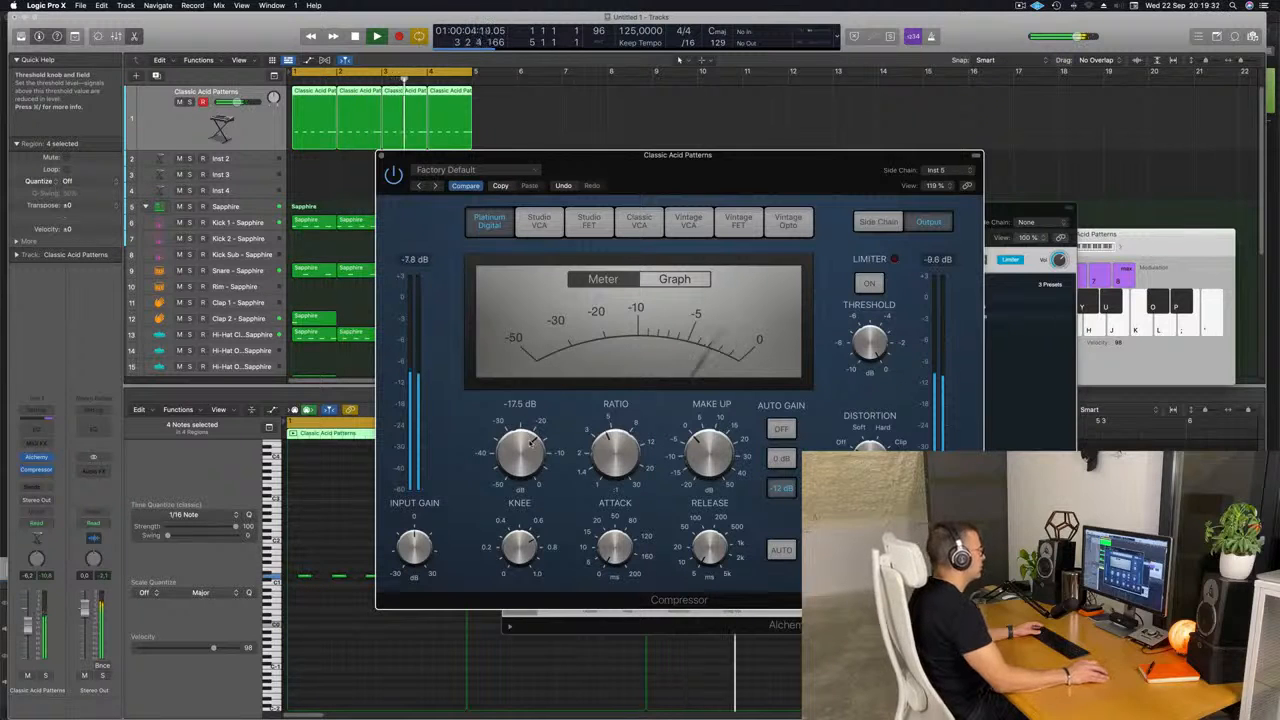
{"action": "left_click_drag", "start_coordinate": [380, 157], "coordinate": [338, 183]}
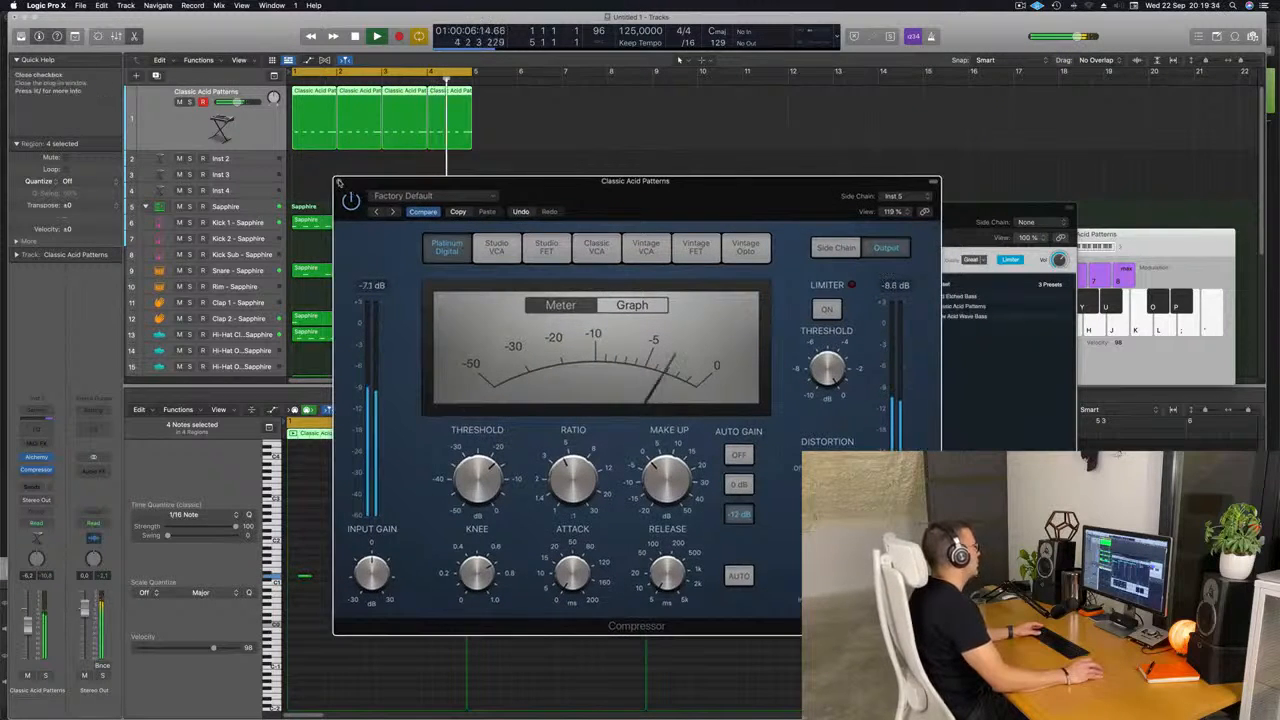
{"action": "left_click", "coordinate": [338, 183]}
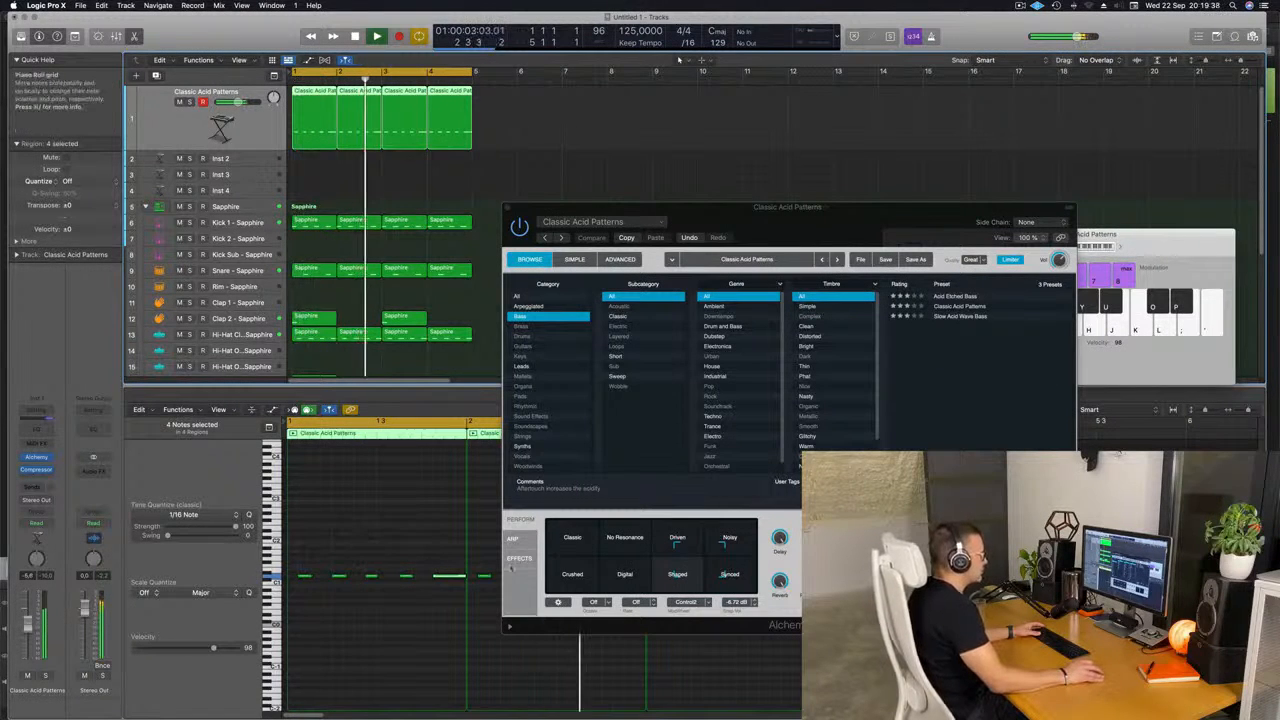
Step: Adjust an Alchemy control knob, try the Classic and Digital snapshots, and settle the Transform pad between Driven, Noisy, Shaped and Synced
{"action": "left_click_drag", "start_coordinate": [824, 538], "coordinate": [824, 532]}
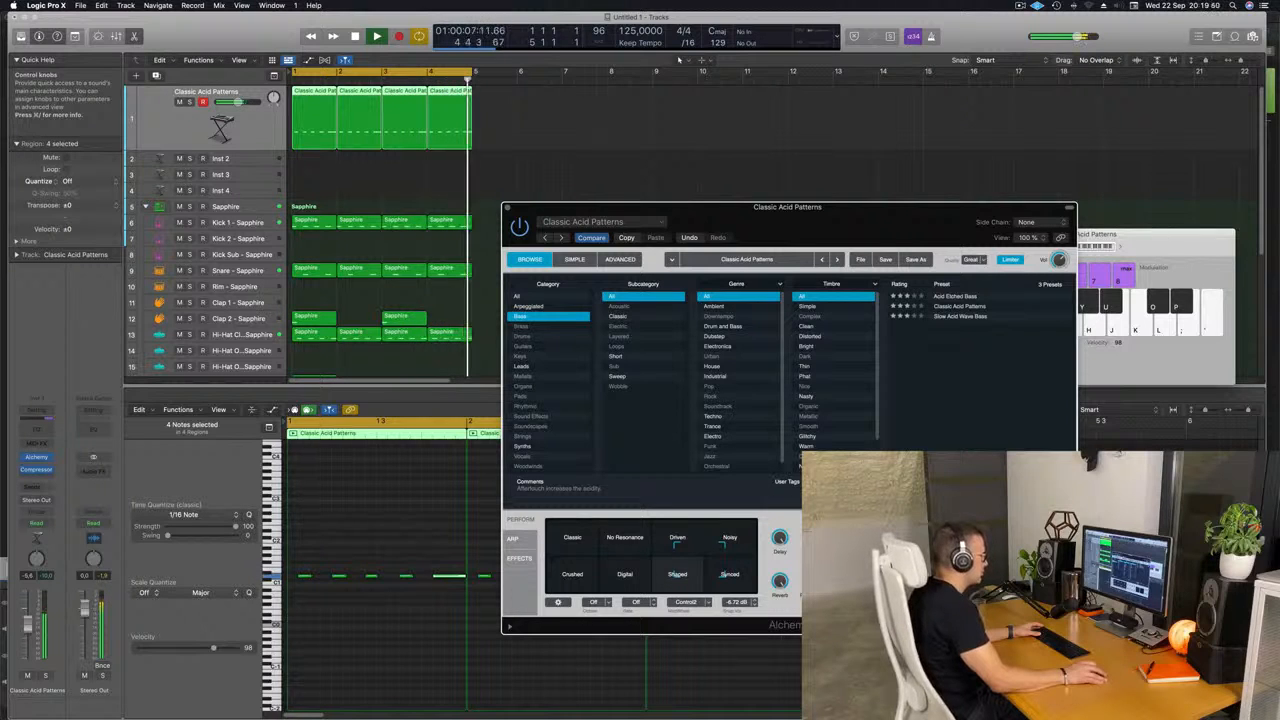
{"action": "left_click", "coordinate": [572, 537]}
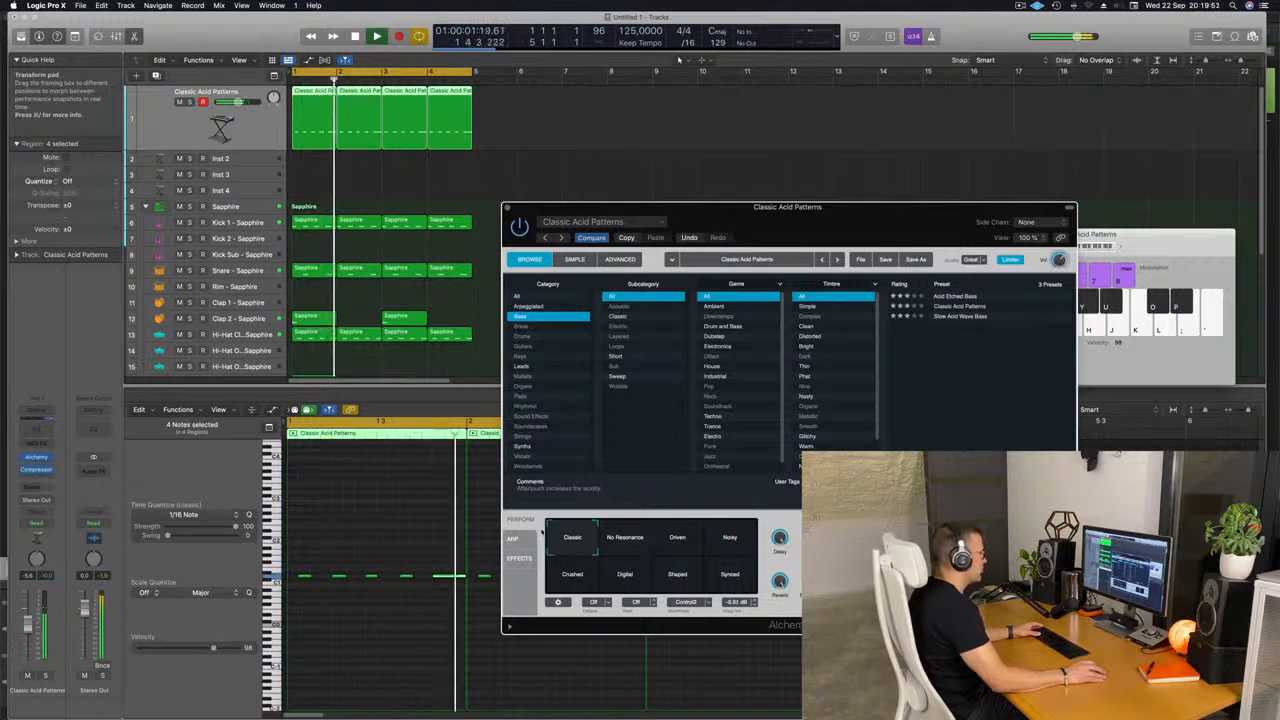
{"action": "left_click", "coordinate": [628, 578]}
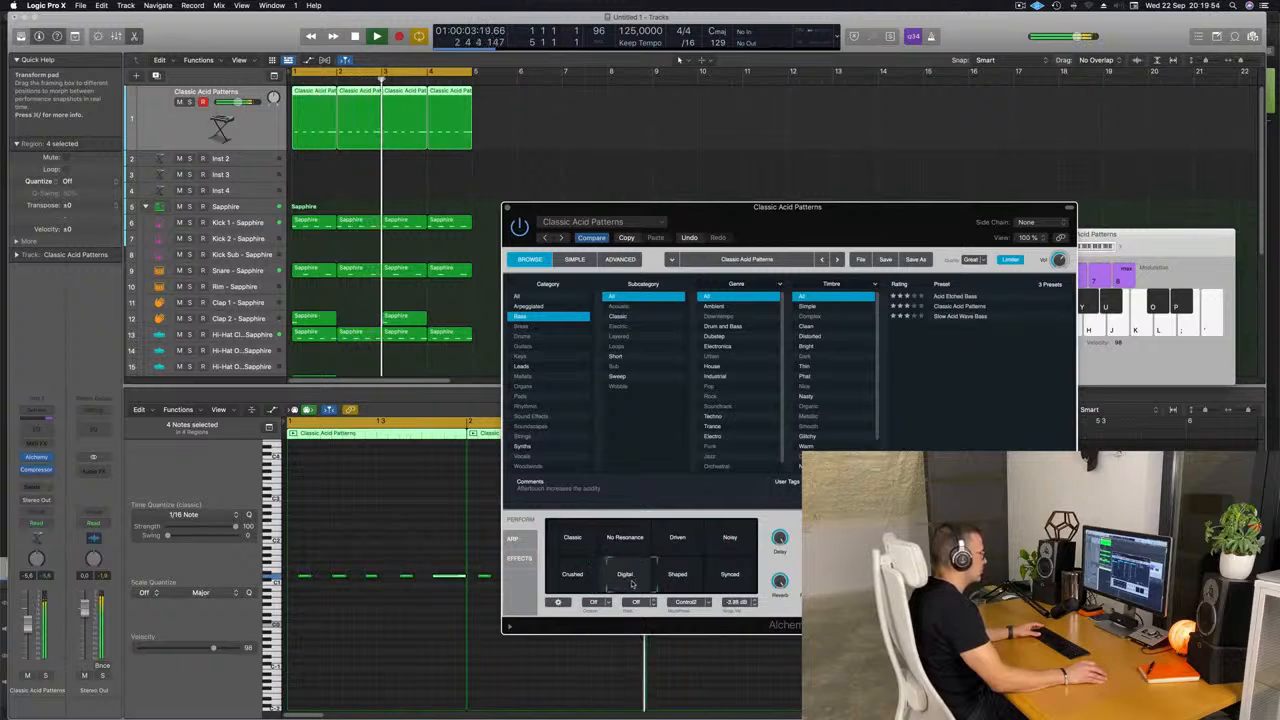
{"action": "left_click", "coordinate": [695, 574]}
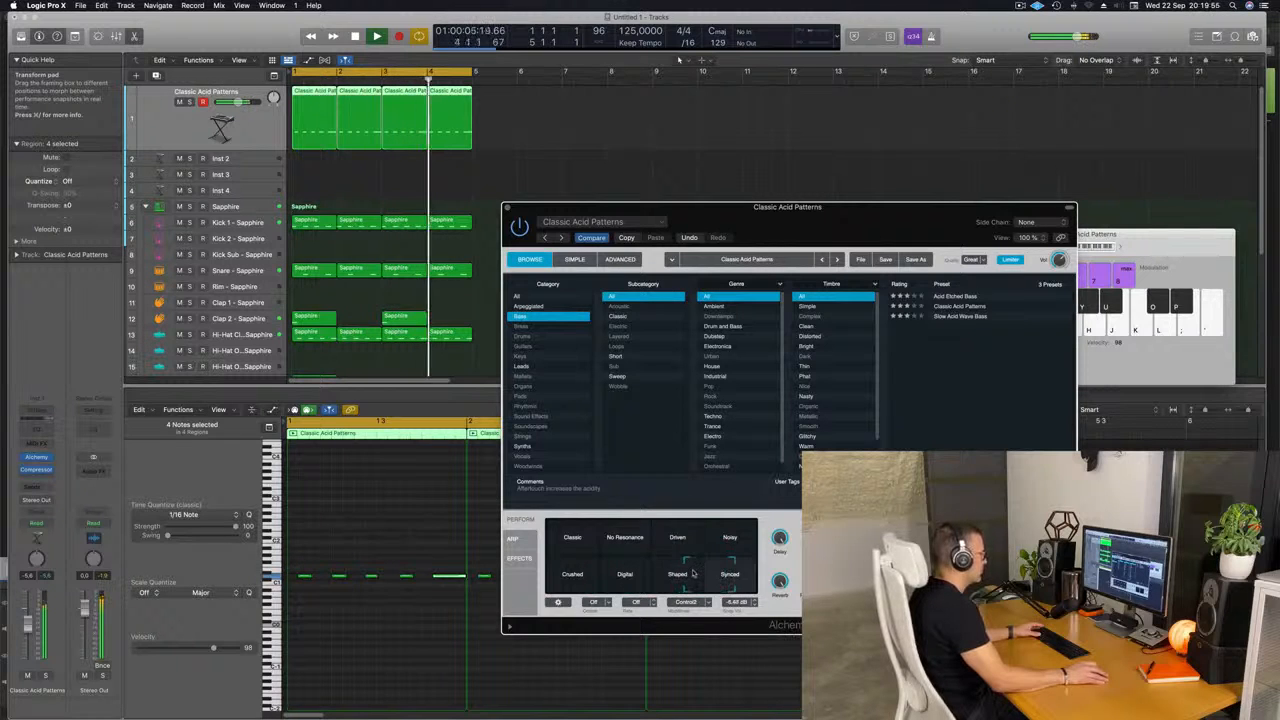
{"action": "left_click_drag", "start_coordinate": [692, 560], "coordinate": [693, 557]}
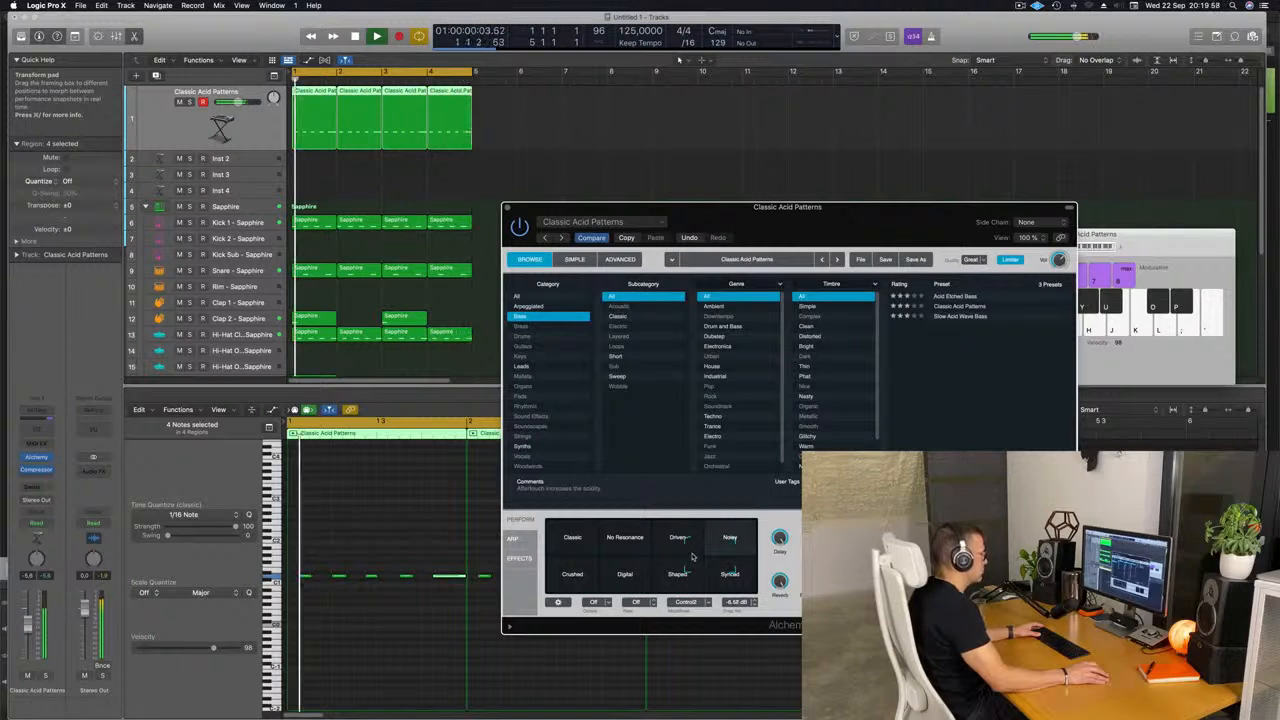
{"action": "mouse_move", "coordinate": [690, 554]}
{"action": "left_mouse_down"}
{"action": "mouse_move", "coordinate": [687, 583]}
{"action": "mouse_move", "coordinate": [687, 565]}
{"action": "left_mouse_up"}
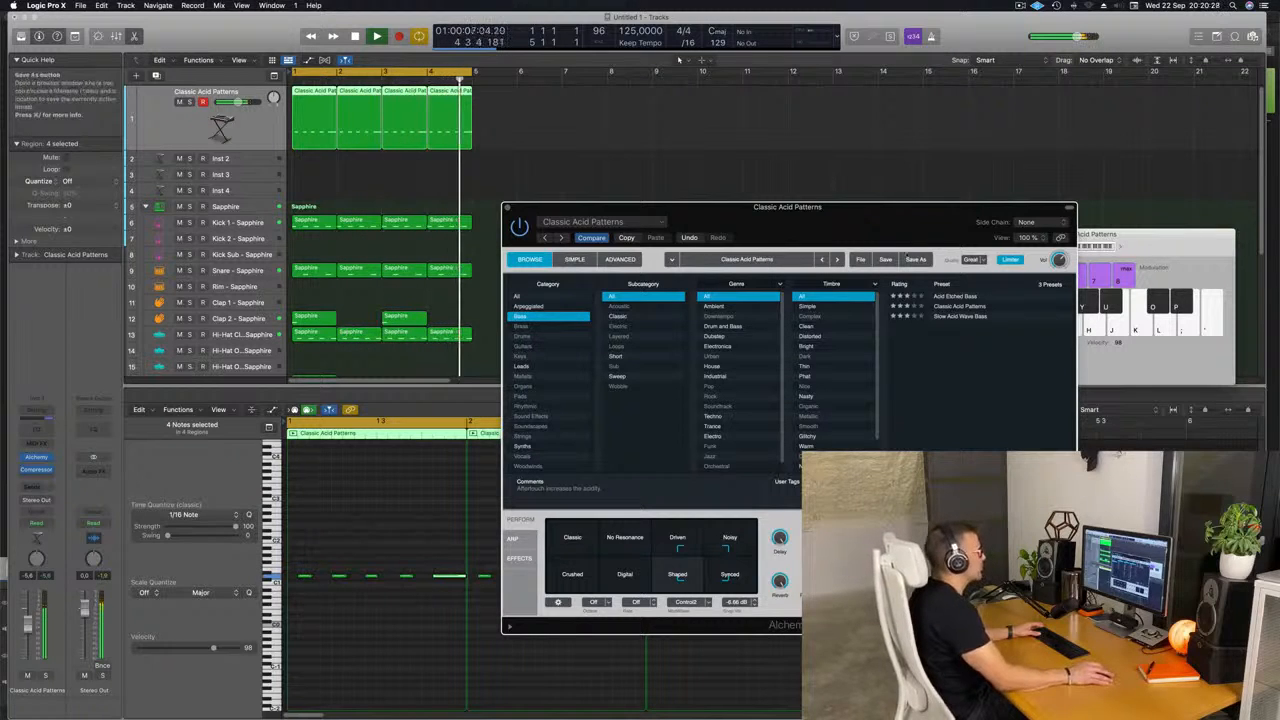
Step: Close Alchemy and select the empty Inst 2 track
{"action": "left_click_drag", "start_coordinate": [819, 217], "coordinate": [813, 225]}
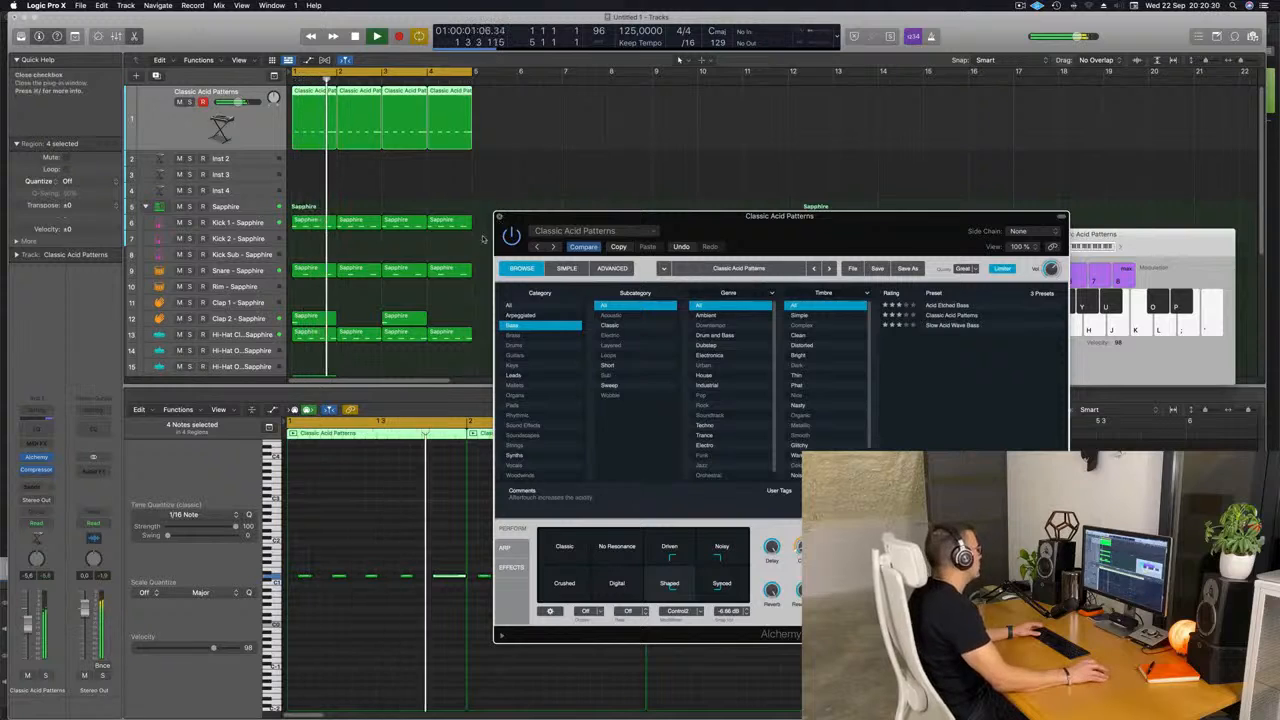
{"action": "left_click", "coordinate": [502, 215]}
{"action": "left_click", "coordinate": [221, 158]}
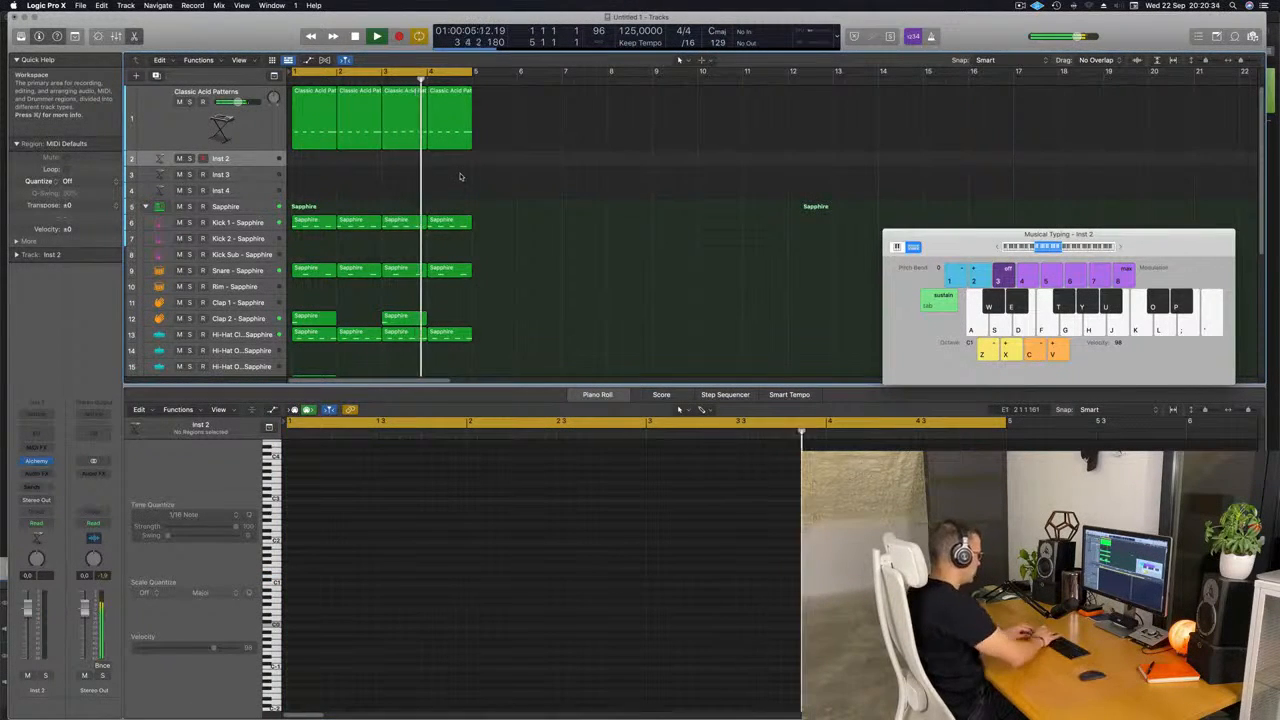
Step: Select all drum and bass regions and repeat the four-bar block three times to fill bars 5 to 16
{"action": "key", "text": "super+a"}
{"action": "key", "text": "super+r"}
{"action": "key", "text": "super+r"}
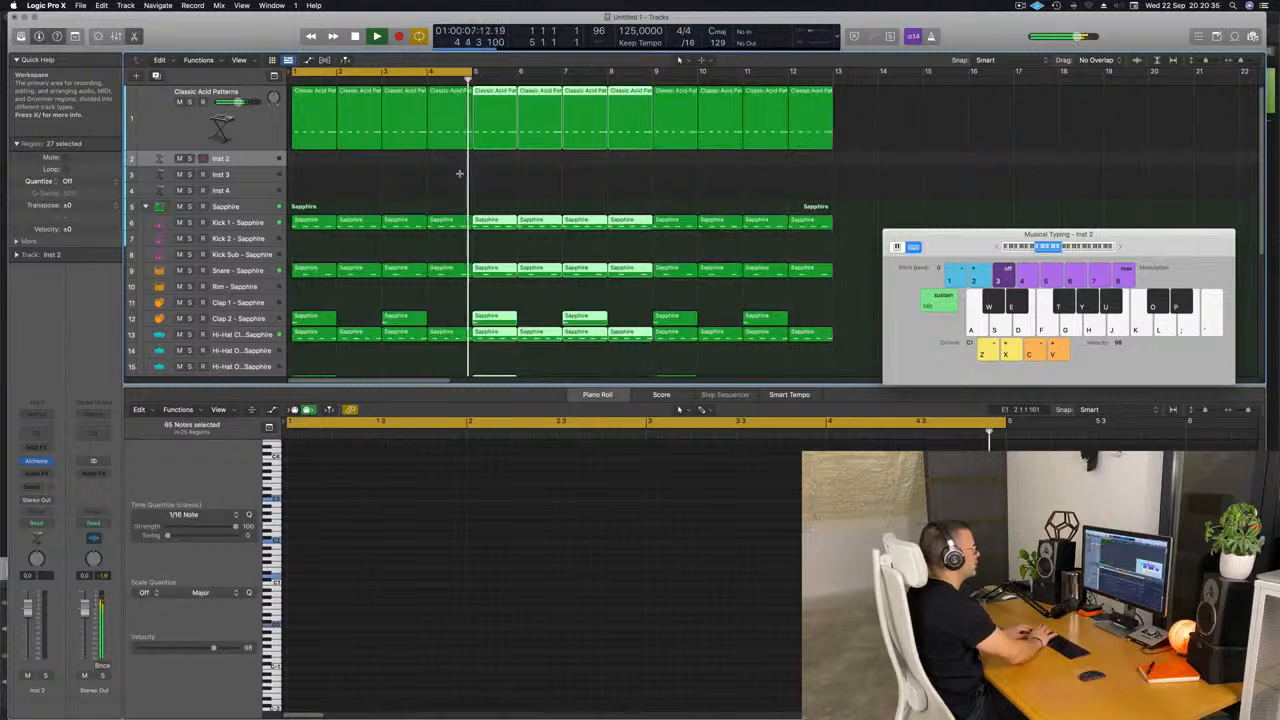
{"action": "key", "text": "super+r"}
Step: Extend the cycle range from bar 1 to the end of the last repeated regions
{"action": "key", "text": "super+Left"}
{"action": "key", "text": "super+Left"}
{"action": "key", "text": "super+Left"}
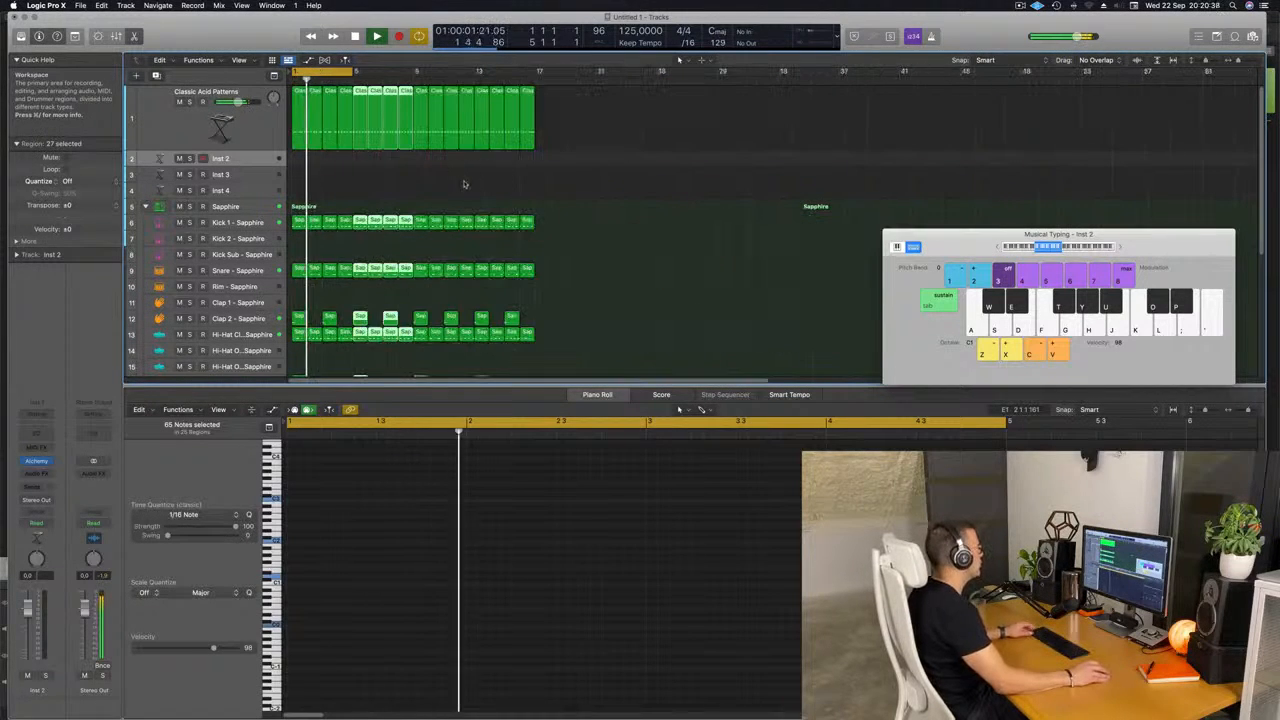
{"action": "left_click_drag", "start_coordinate": [355, 72], "coordinate": [533, 78]}
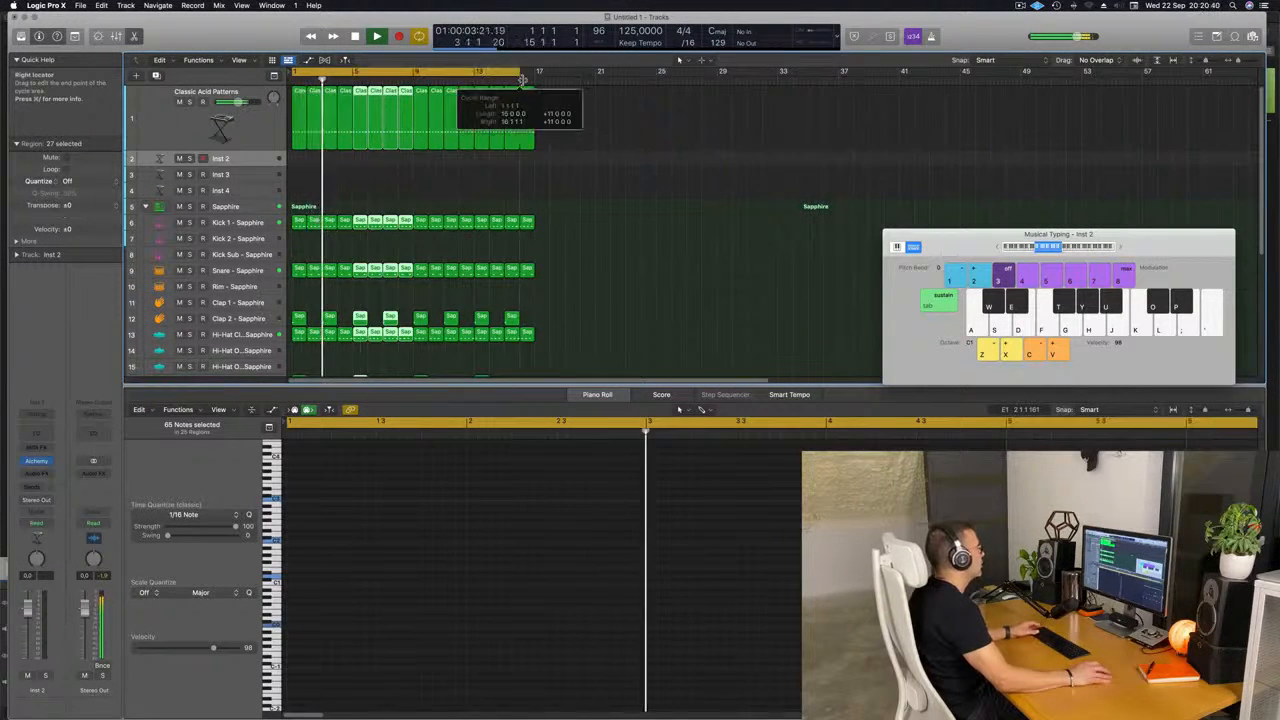
Step: Show the secondary ruler in the Tracks area and deselect all regions
{"action": "left_click", "coordinate": [239, 60]}
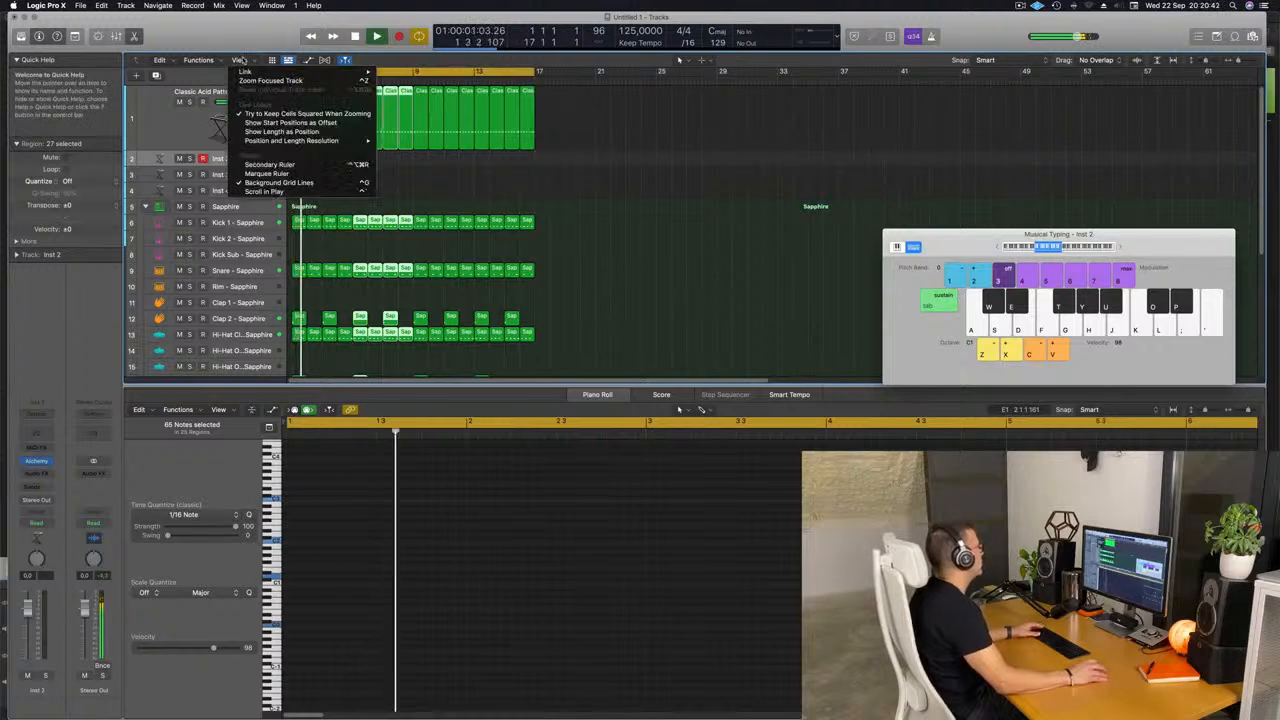
{"action": "left_click", "coordinate": [270, 164]}
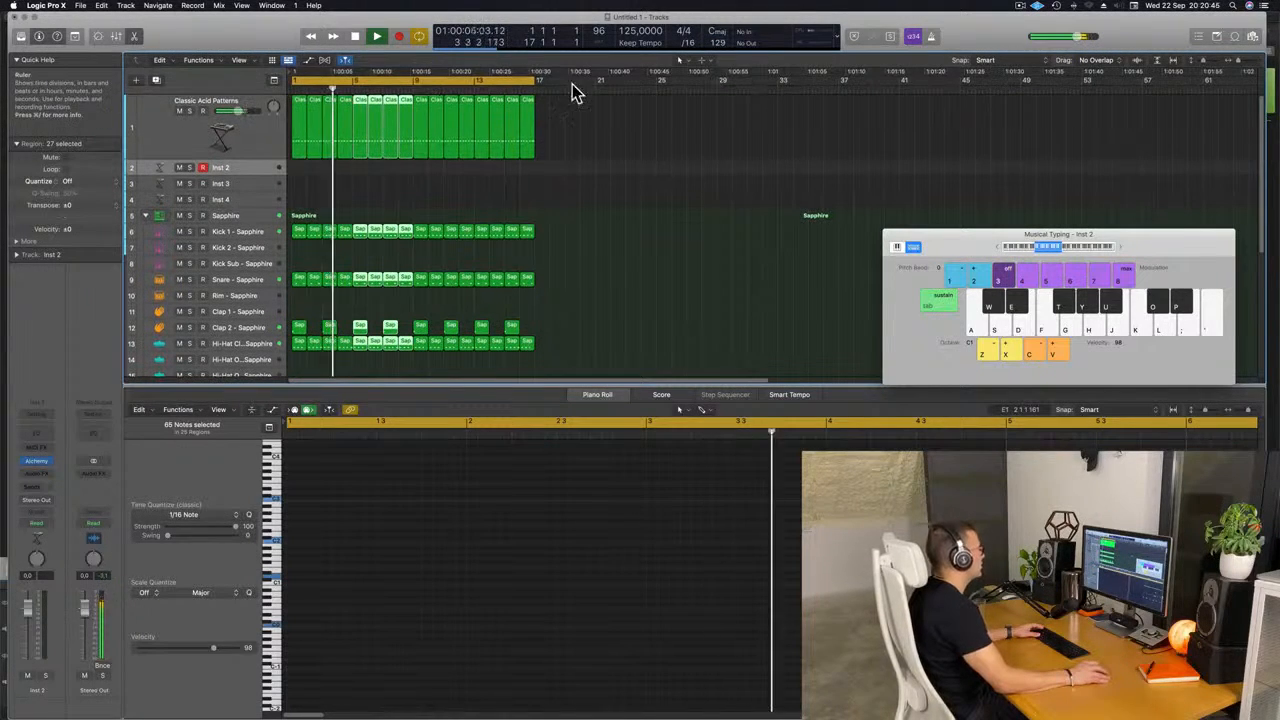
{"action": "left_click", "coordinate": [579, 142]}
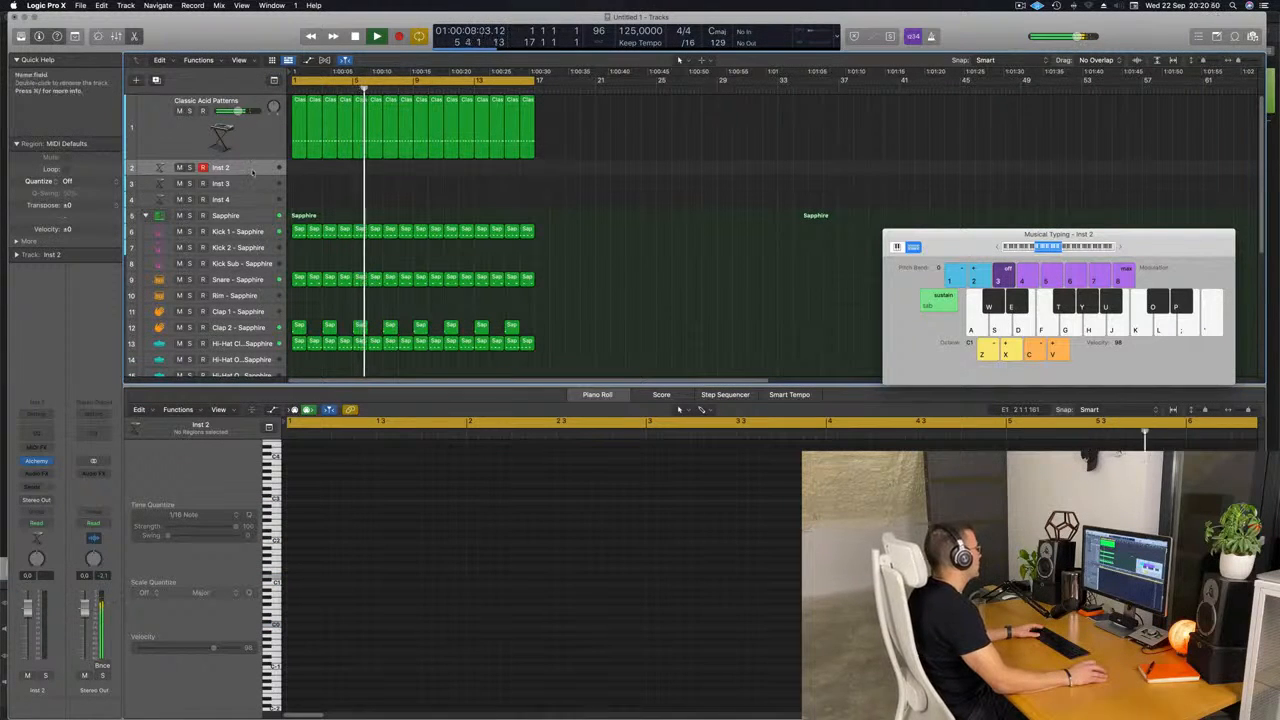
Step: Increase the Inst 2 track's height and open its Alchemy instrument, placing the window over the arrangement
{"action": "left_click_drag", "start_coordinate": [250, 175], "coordinate": [250, 204]}
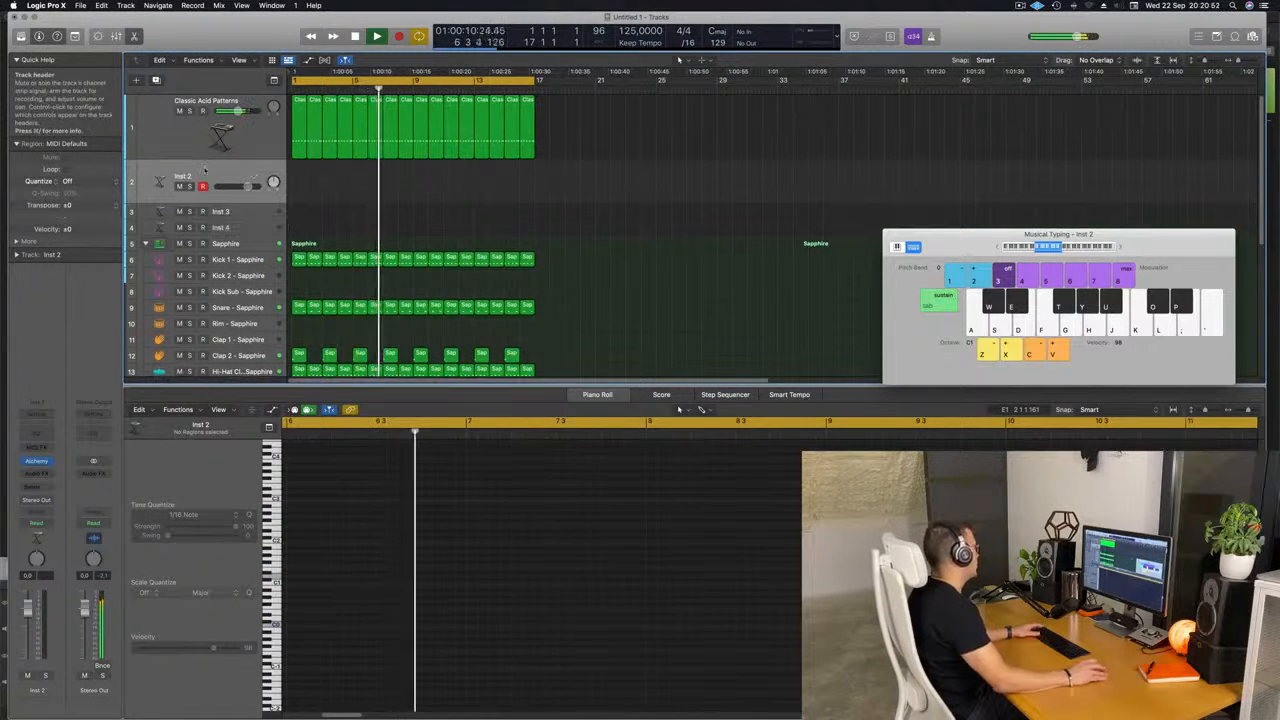
{"action": "left_click", "coordinate": [37, 461]}
{"action": "left_click_drag", "start_coordinate": [736, 146], "coordinate": [616, 163]}
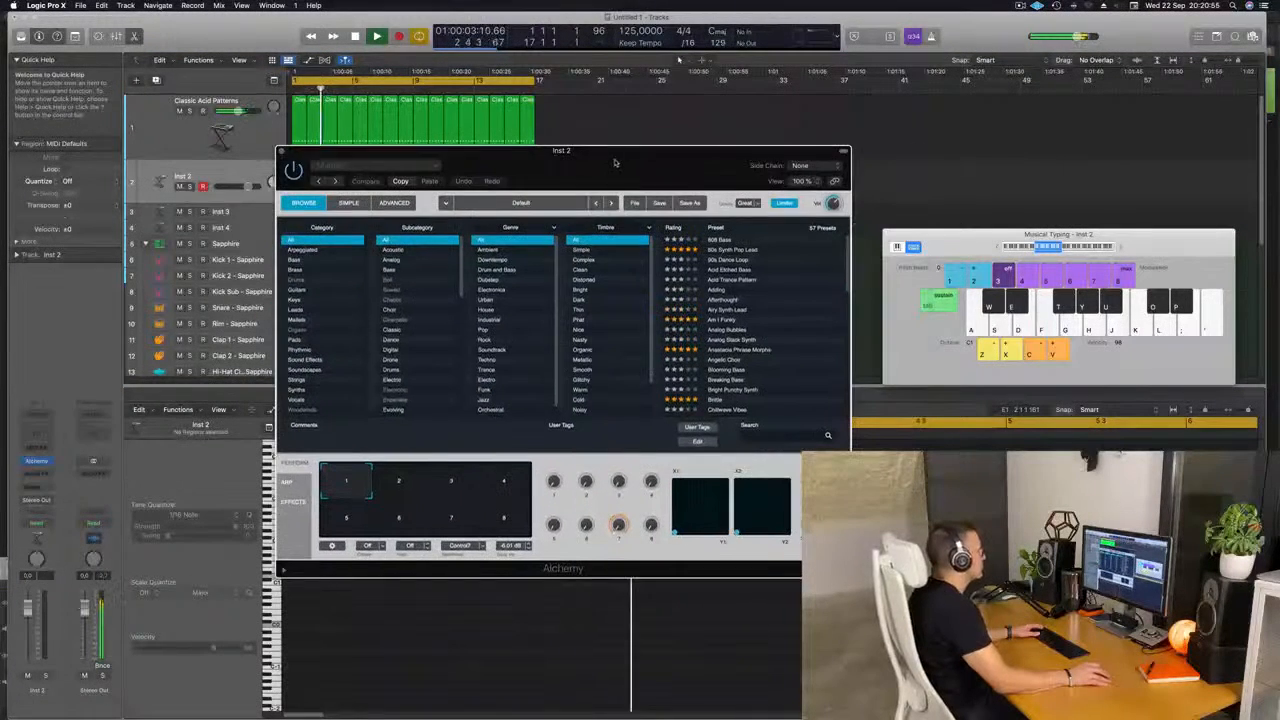
Step: Load Alchemy's Good Boy preset, lower the track's volume to about -10.8 dB, and move Musical Typing clear of the preset list
{"action": "scroll", "coordinate": [782, 303], "scroll_direction": "down", "scroll_amount": 3}
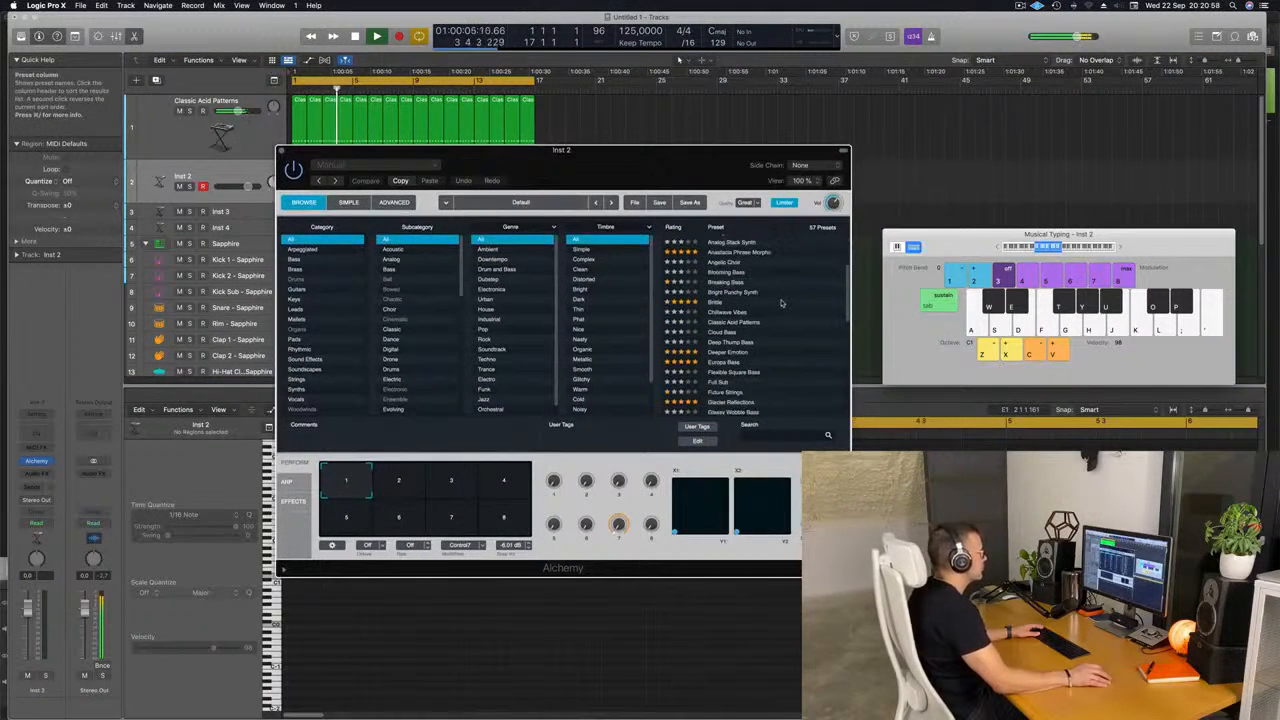
{"action": "scroll", "coordinate": [782, 303], "scroll_direction": "down", "scroll_amount": 1}
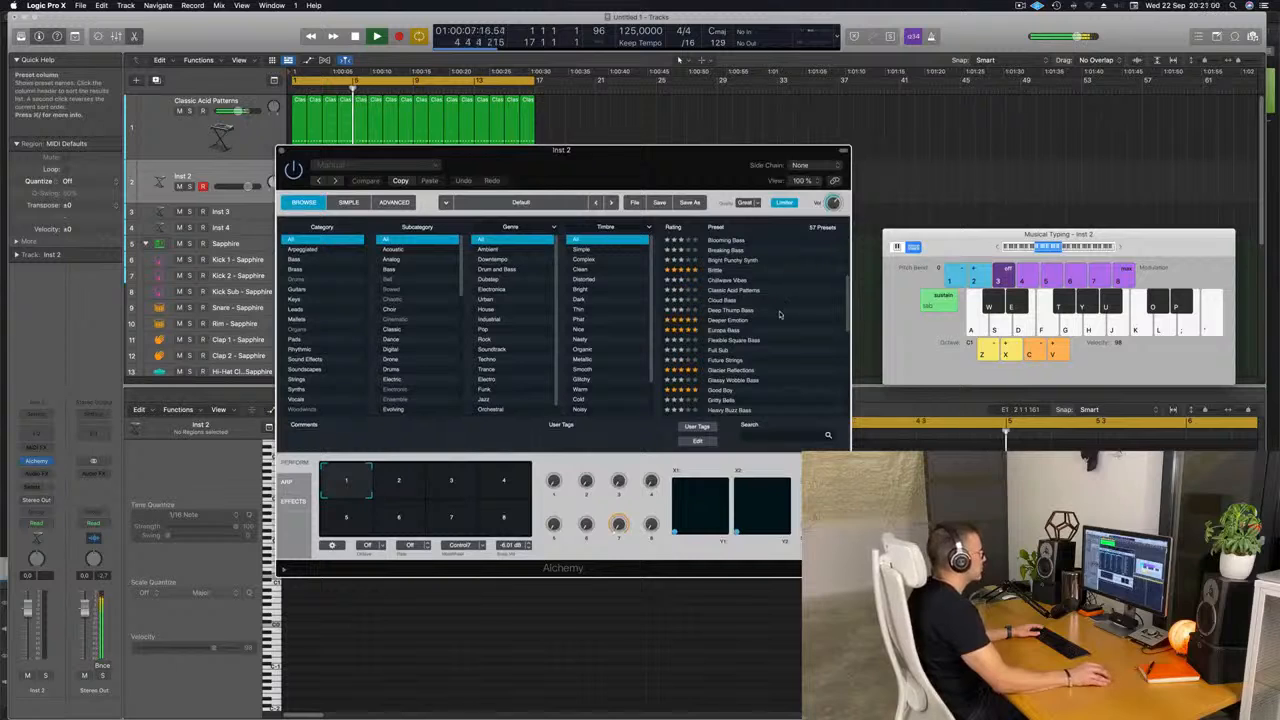
{"action": "scroll", "coordinate": [782, 312], "scroll_direction": "down", "scroll_amount": 1}
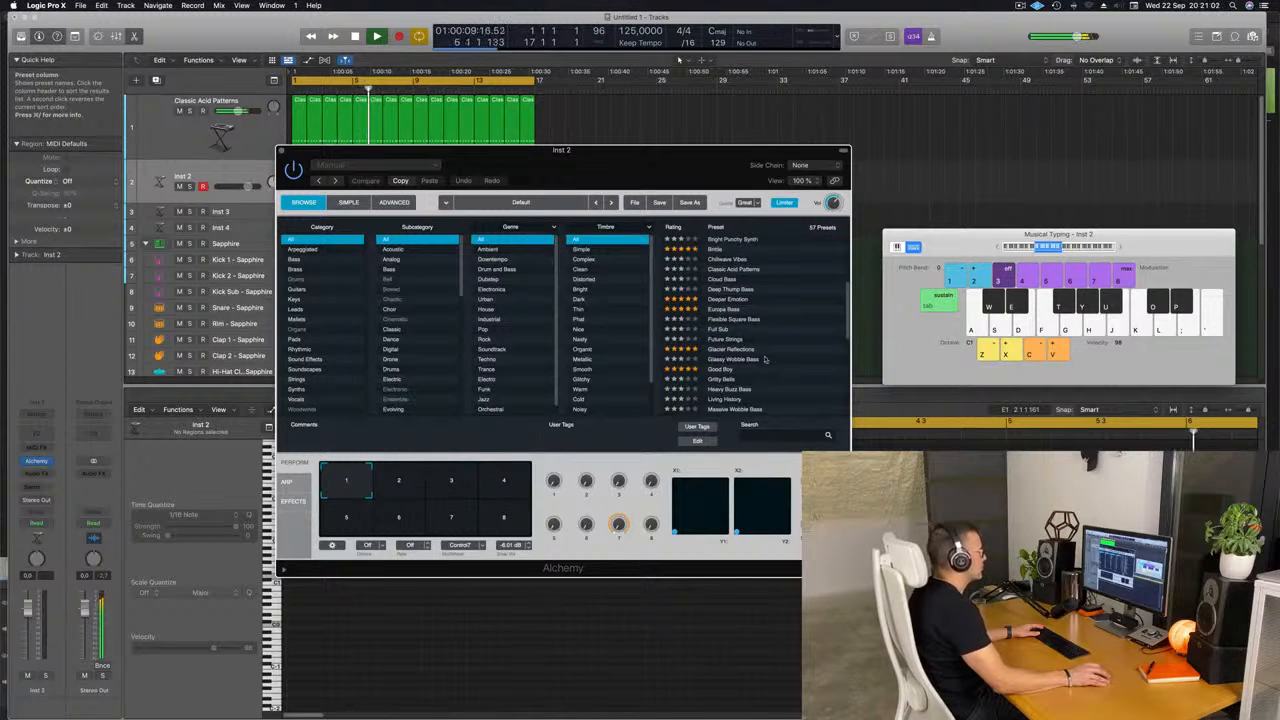
{"action": "left_click", "coordinate": [722, 370]}
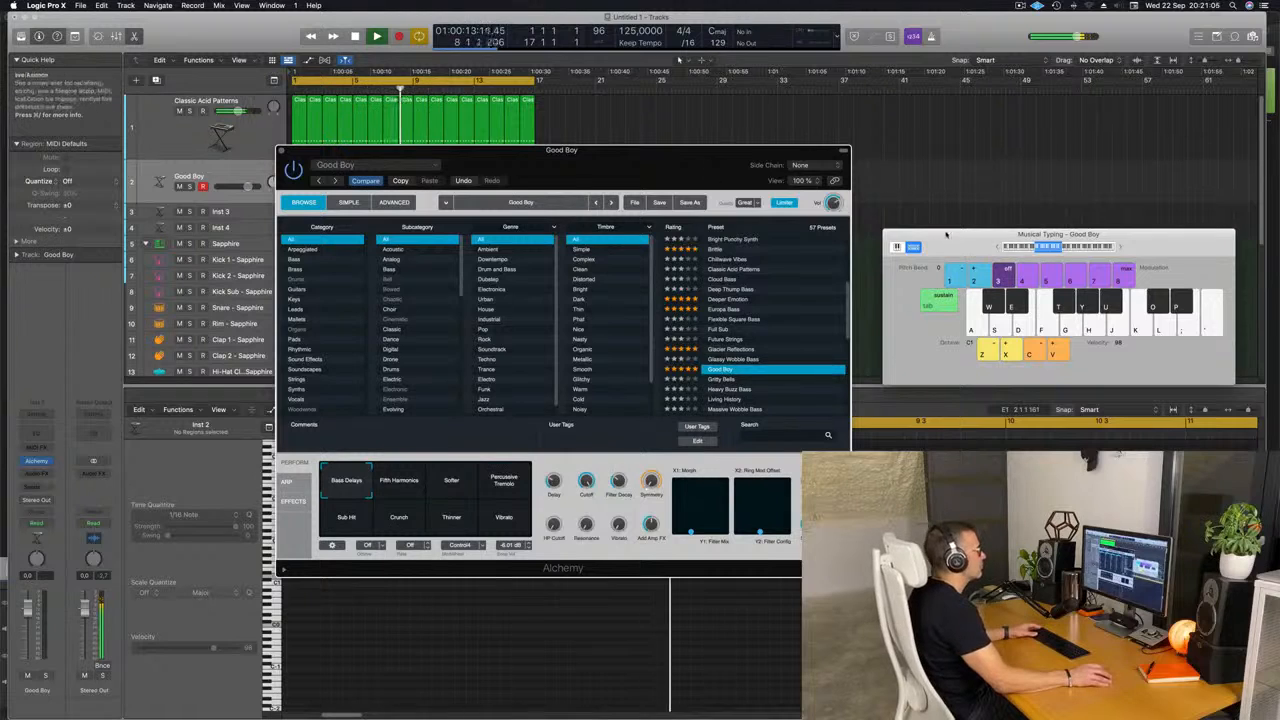
{"action": "left_click_drag", "start_coordinate": [940, 238], "coordinate": [786, 216]}
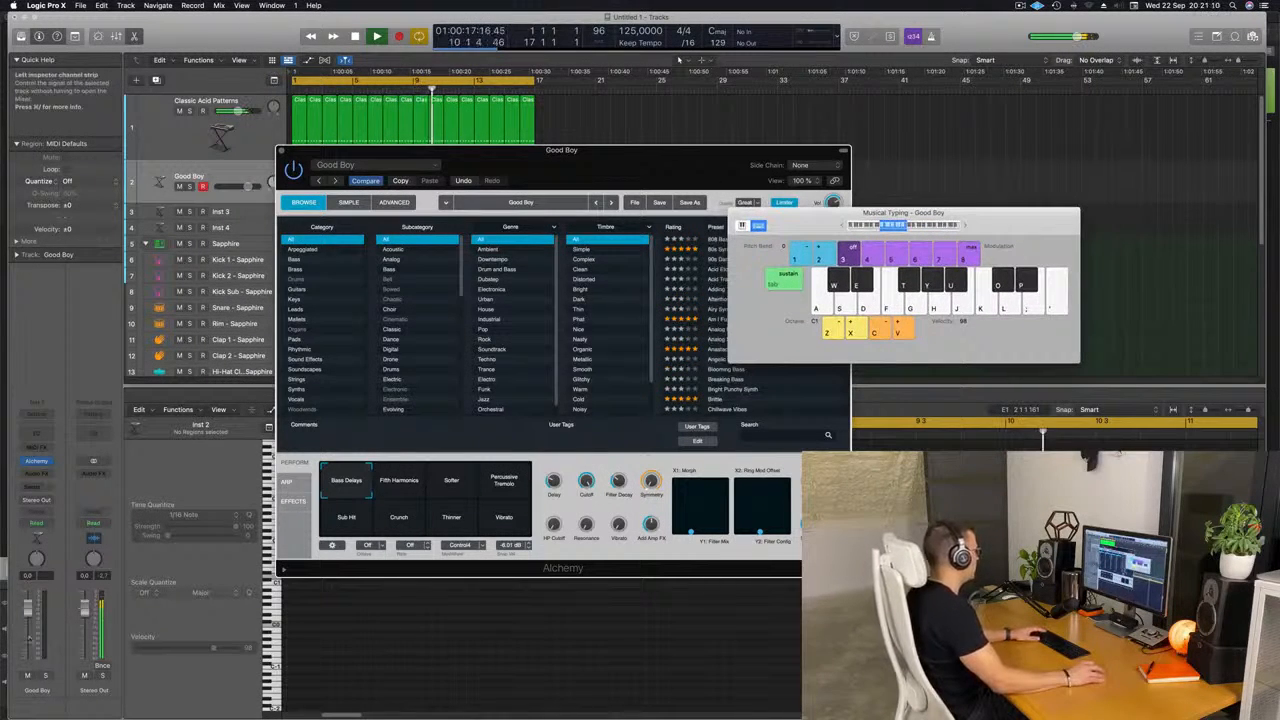
{"action": "left_click", "coordinate": [28, 610]}
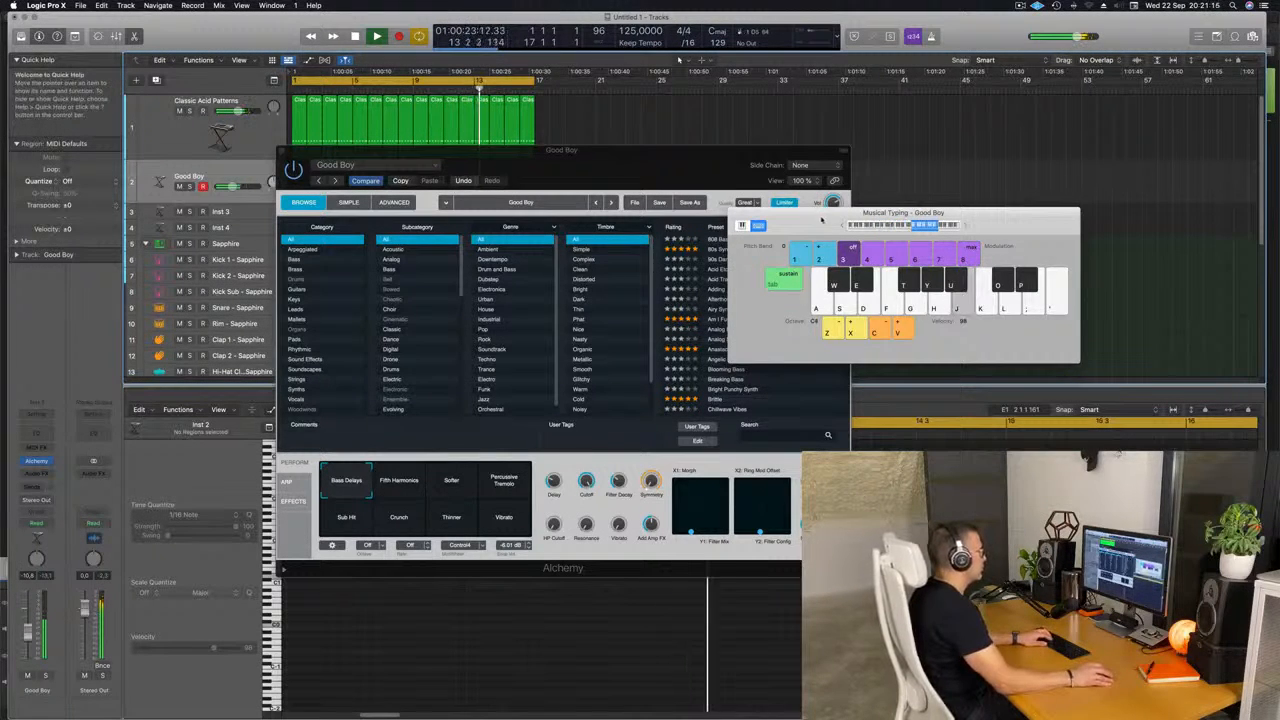
{"action": "left_click_drag", "start_coordinate": [967, 228], "coordinate": [1119, 252]}
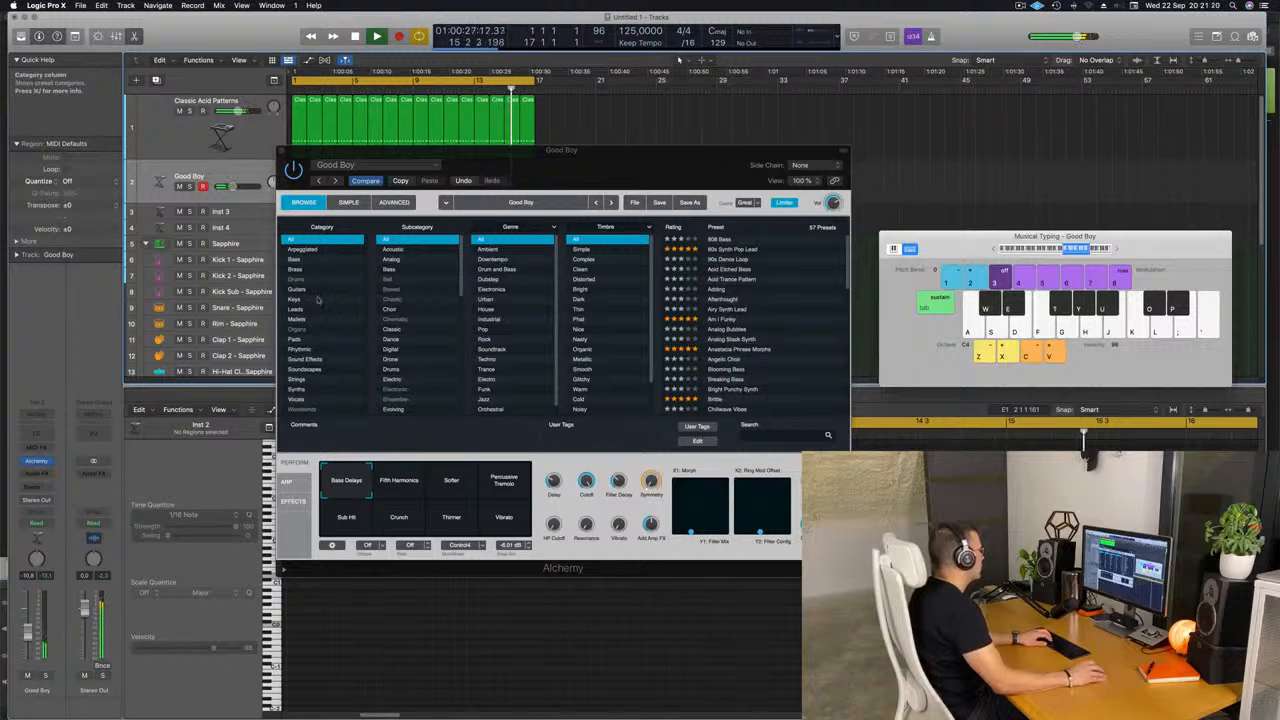
Step: Filter Alchemy's presets to the Pads category, load Deeper Emotion, and raise the track's volume to just under 0 dB
{"action": "left_click", "coordinate": [293, 340]}
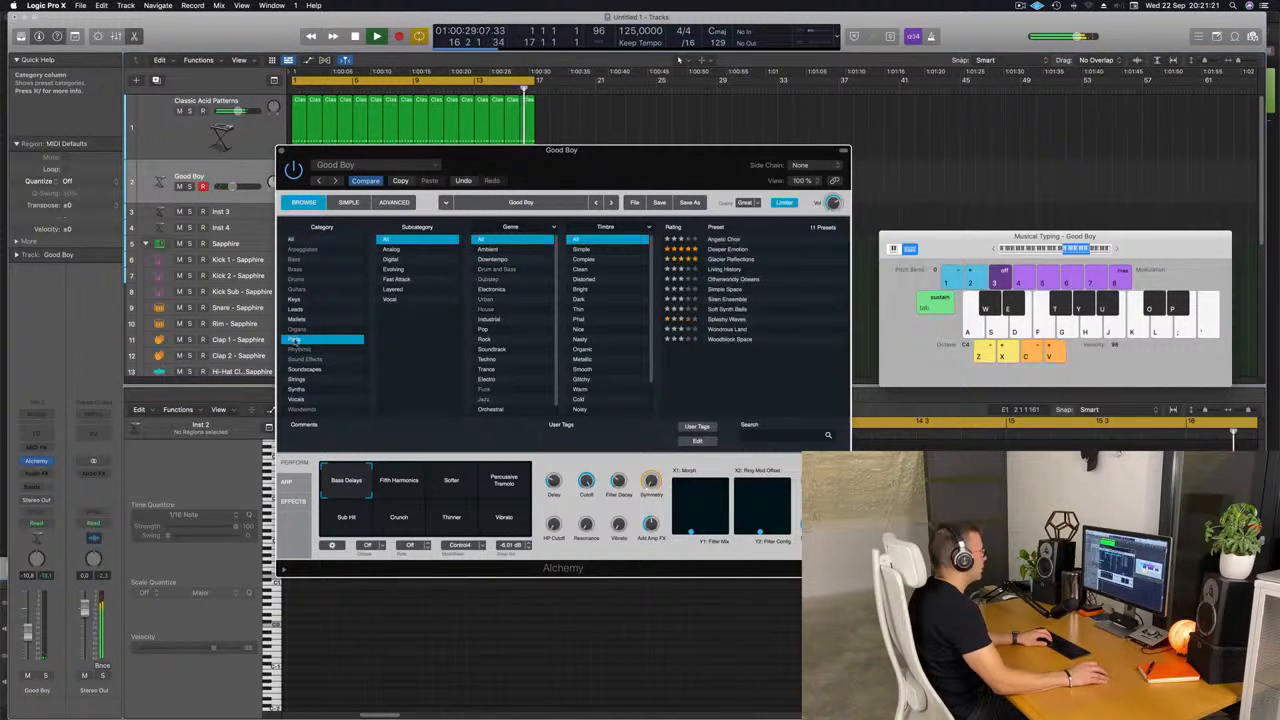
{"action": "left_click", "coordinate": [729, 249]}
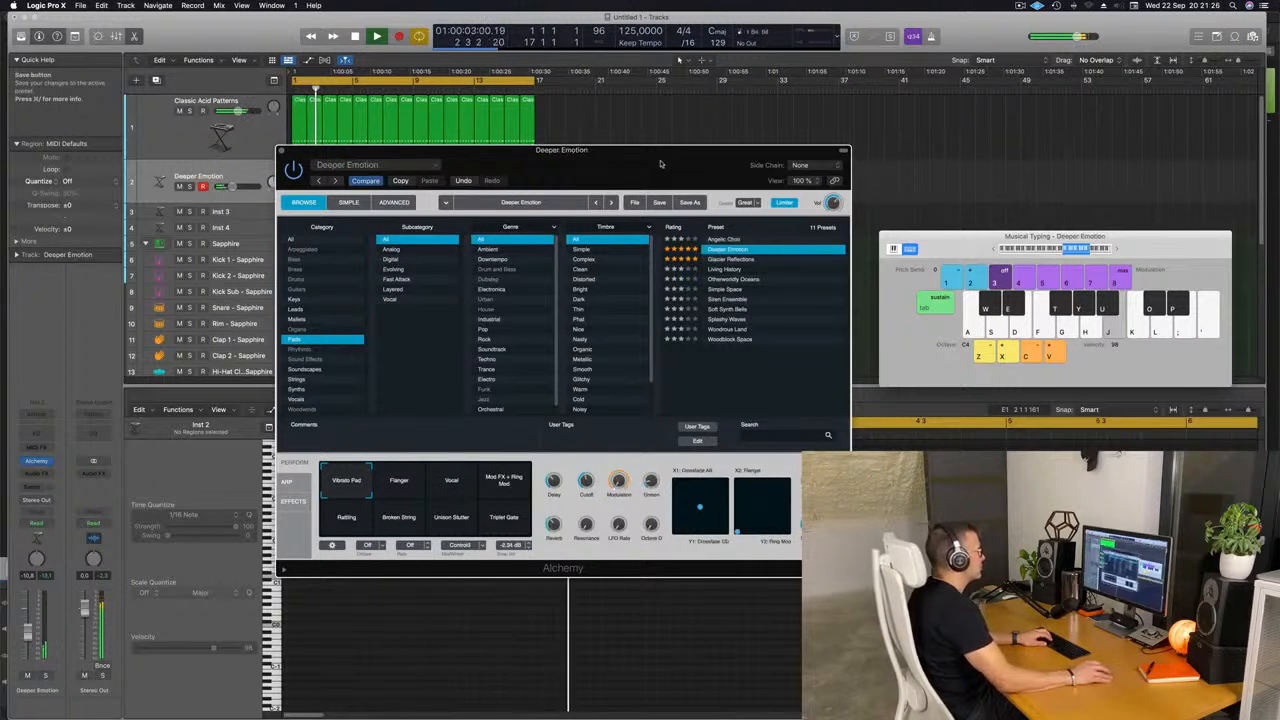
{"action": "left_click_drag", "start_coordinate": [660, 163], "coordinate": [806, 272]}
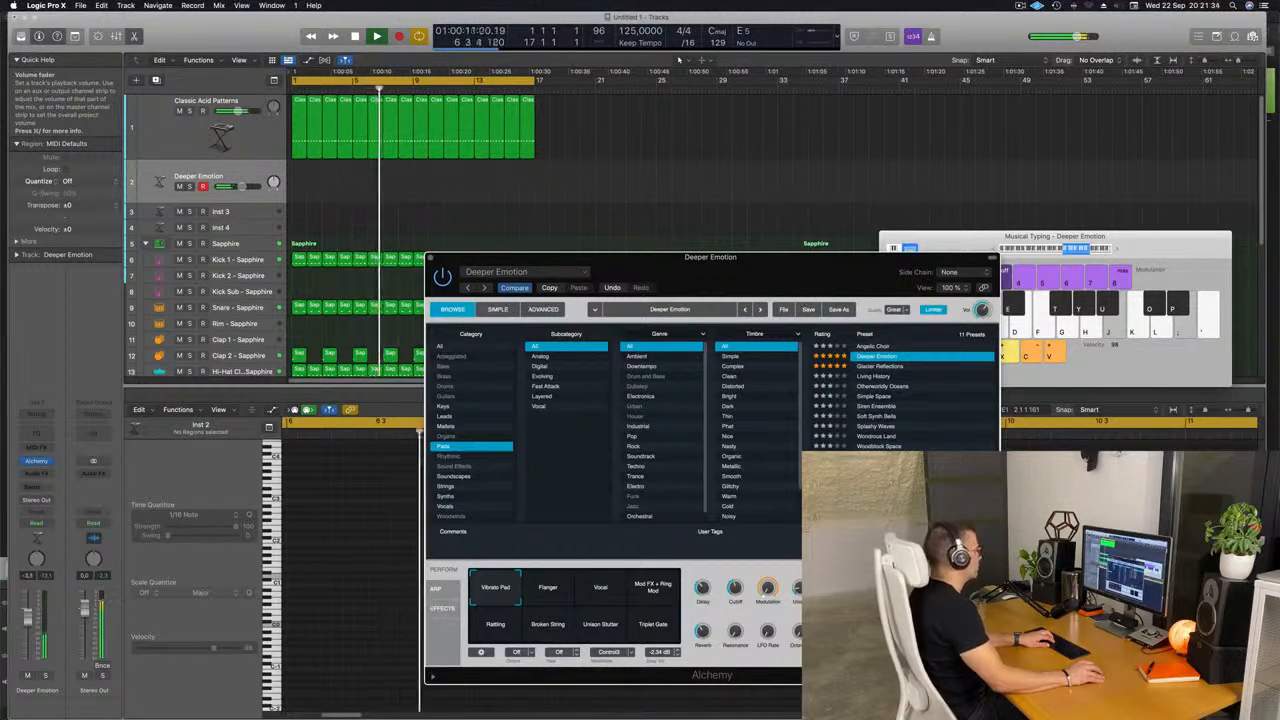
{"action": "left_click", "coordinate": [28, 614]}
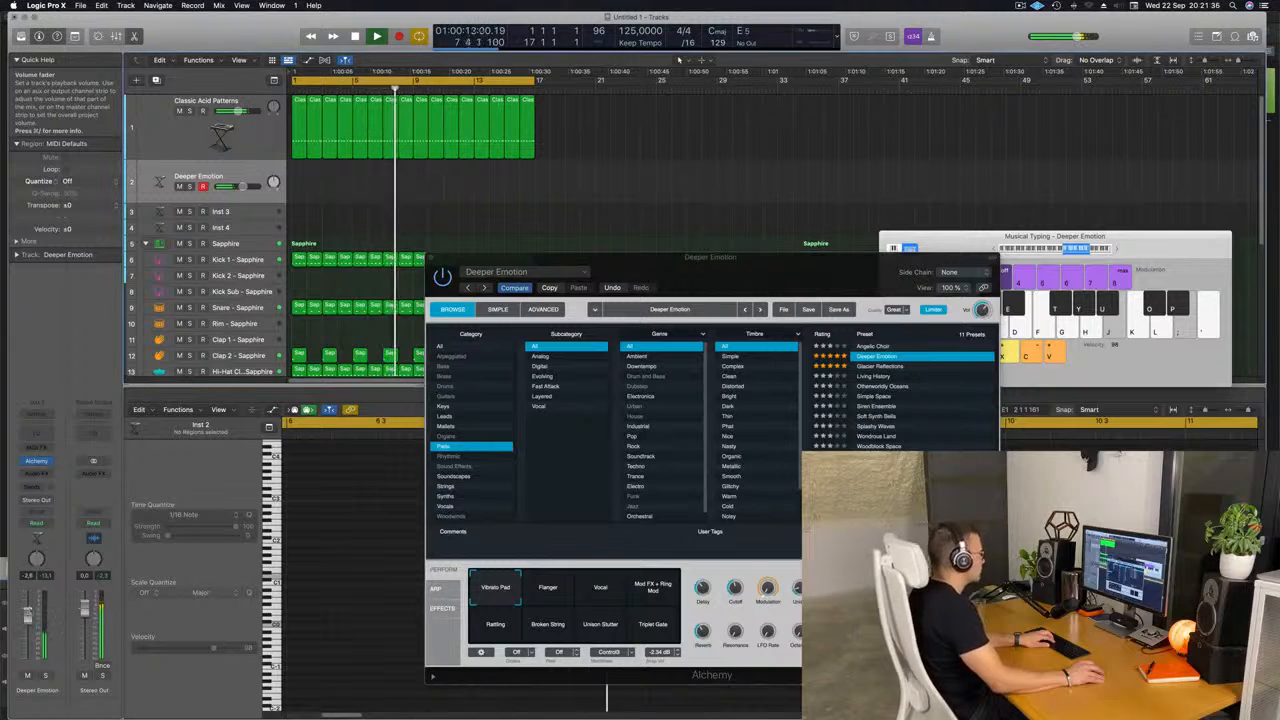
{"action": "left_click_drag", "start_coordinate": [28, 609], "coordinate": [28, 607]}
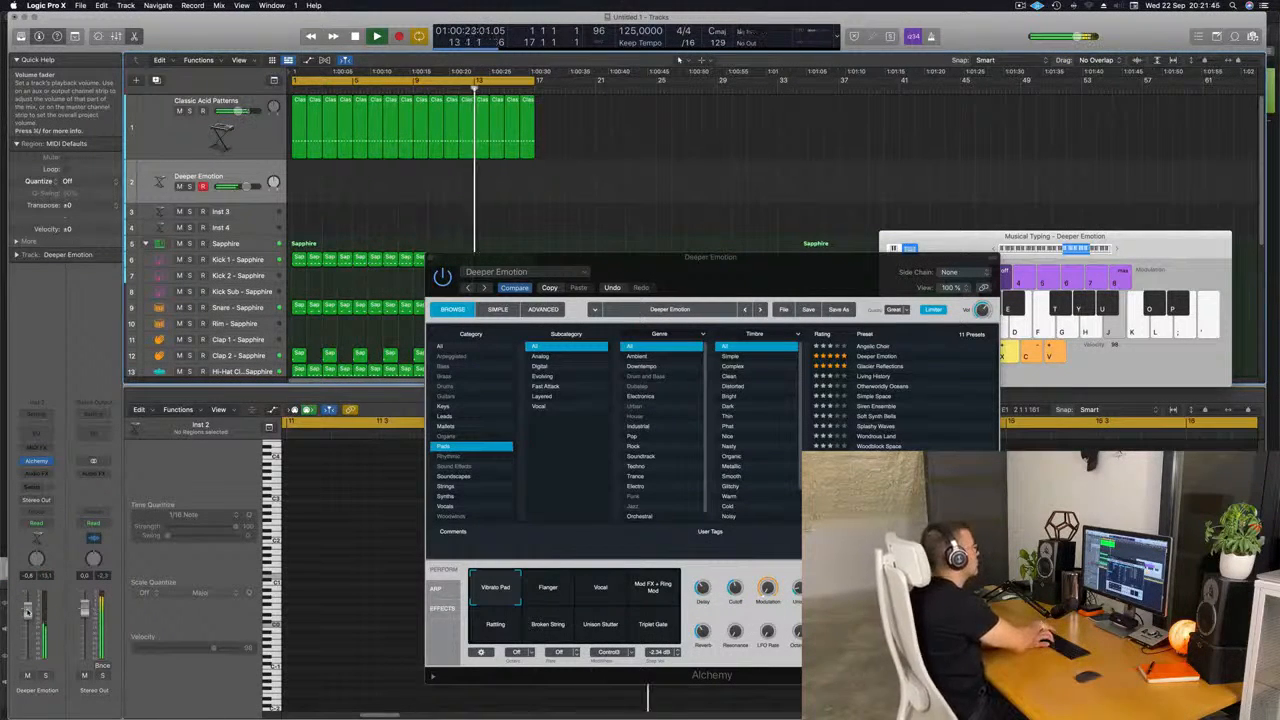
Step: Record a pad melody on the Deeper Emotion track and play the take back from the project start
{"action": "key", "text": "r"}
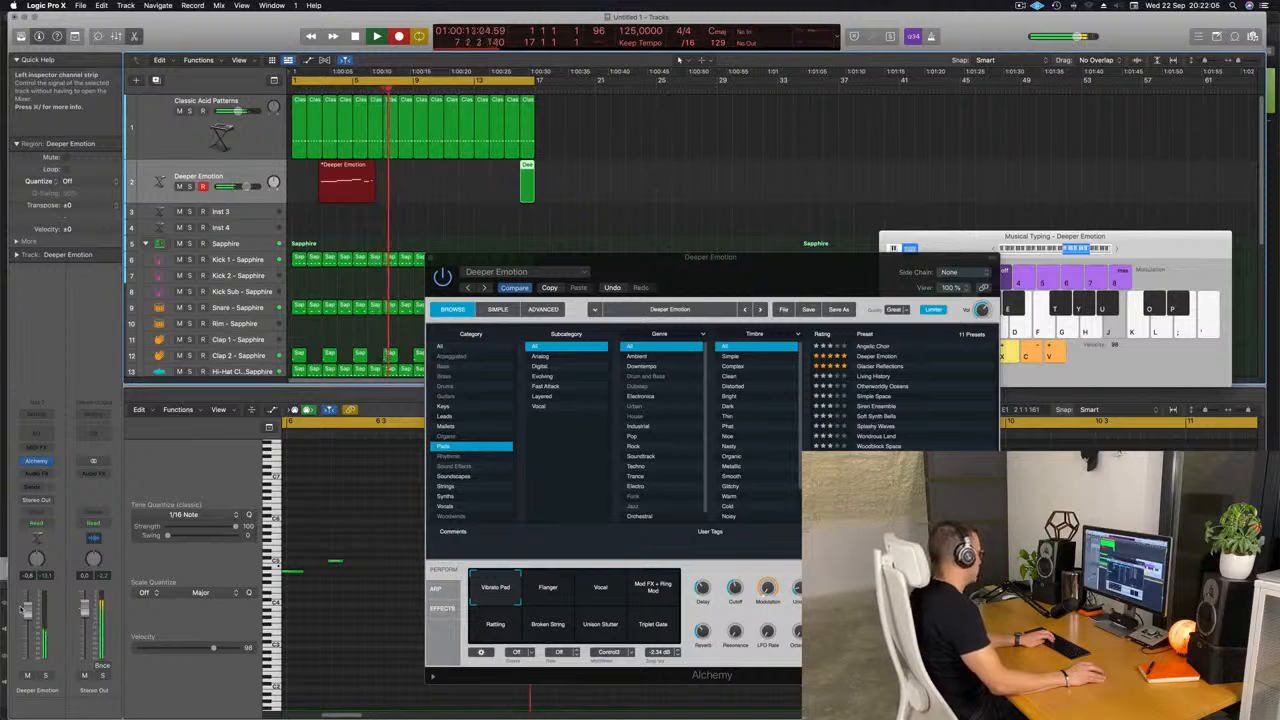
{"action": "key", "text": "space"}
{"action": "key", "text": "space"}
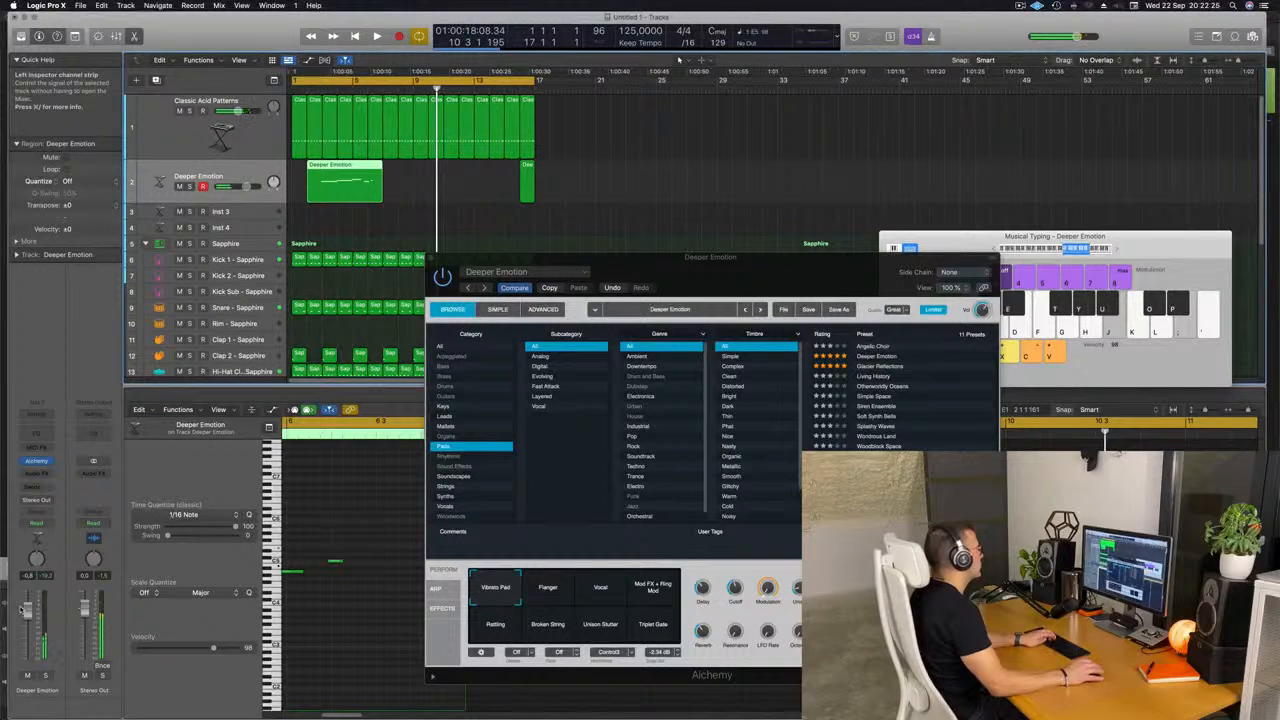
{"action": "key", "text": "Return"}
{"action": "key", "text": "space"}
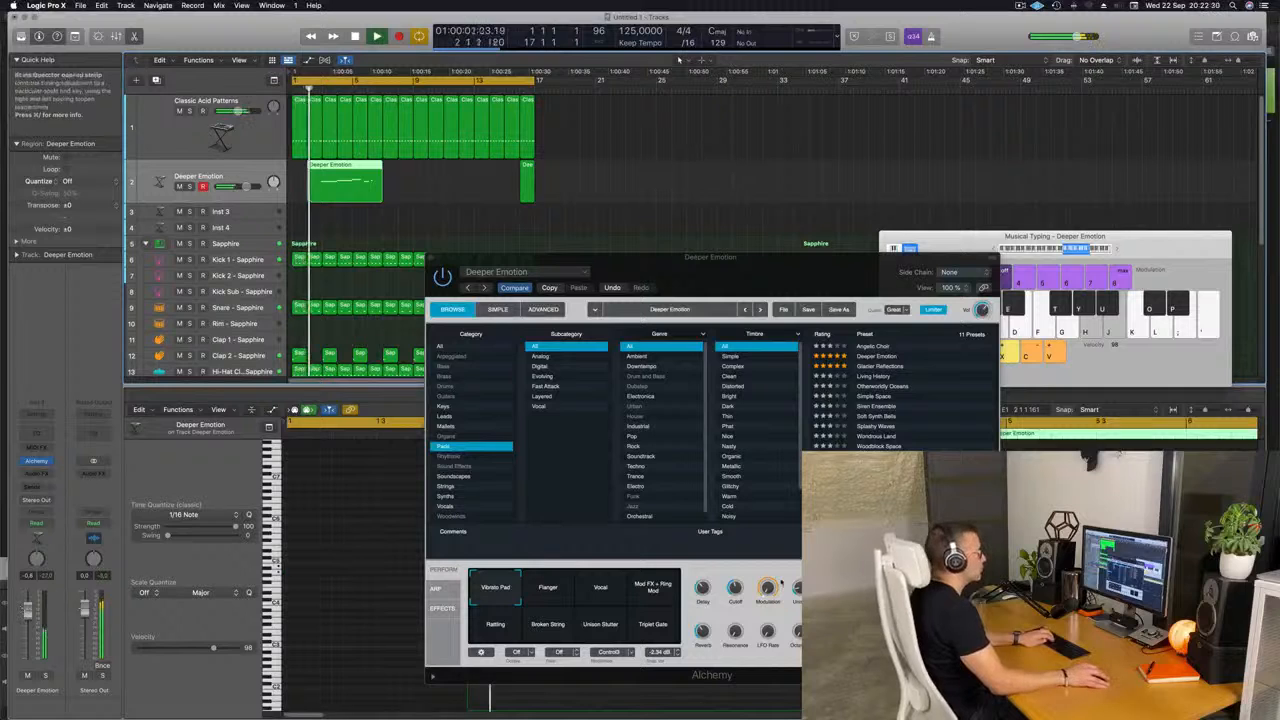
Step: Try a higher Musical Typing octave, return it to C4, and delete the long recorded Deeper Emotion region
{"action": "left_click", "coordinate": [1118, 254]}
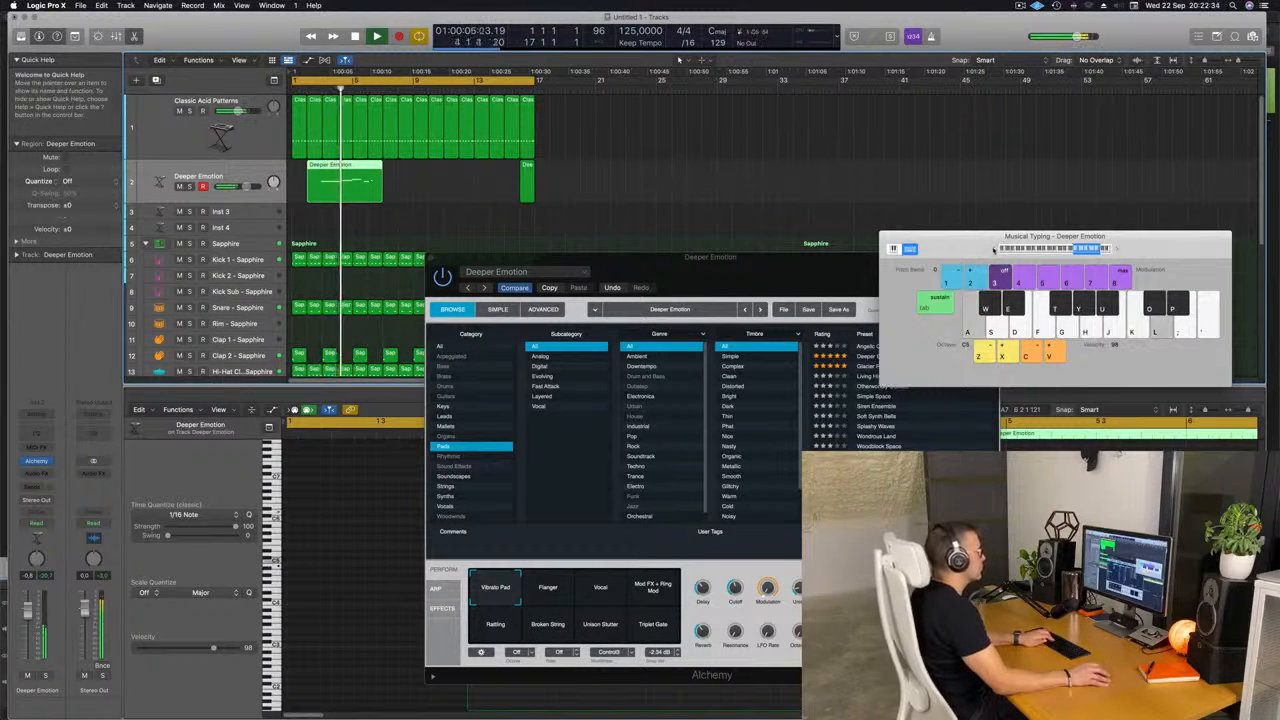
{"action": "left_click", "coordinate": [994, 250]}
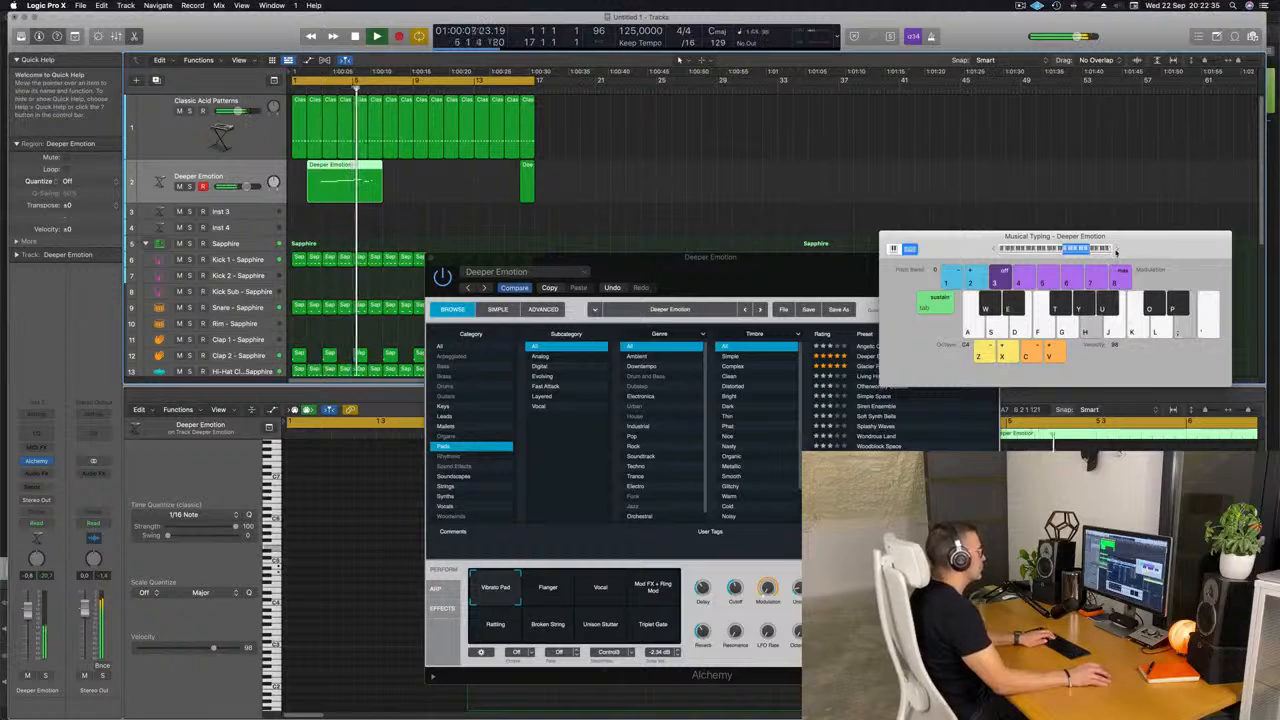
{"action": "left_click_drag", "start_coordinate": [745, 272], "coordinate": [825, 180]}
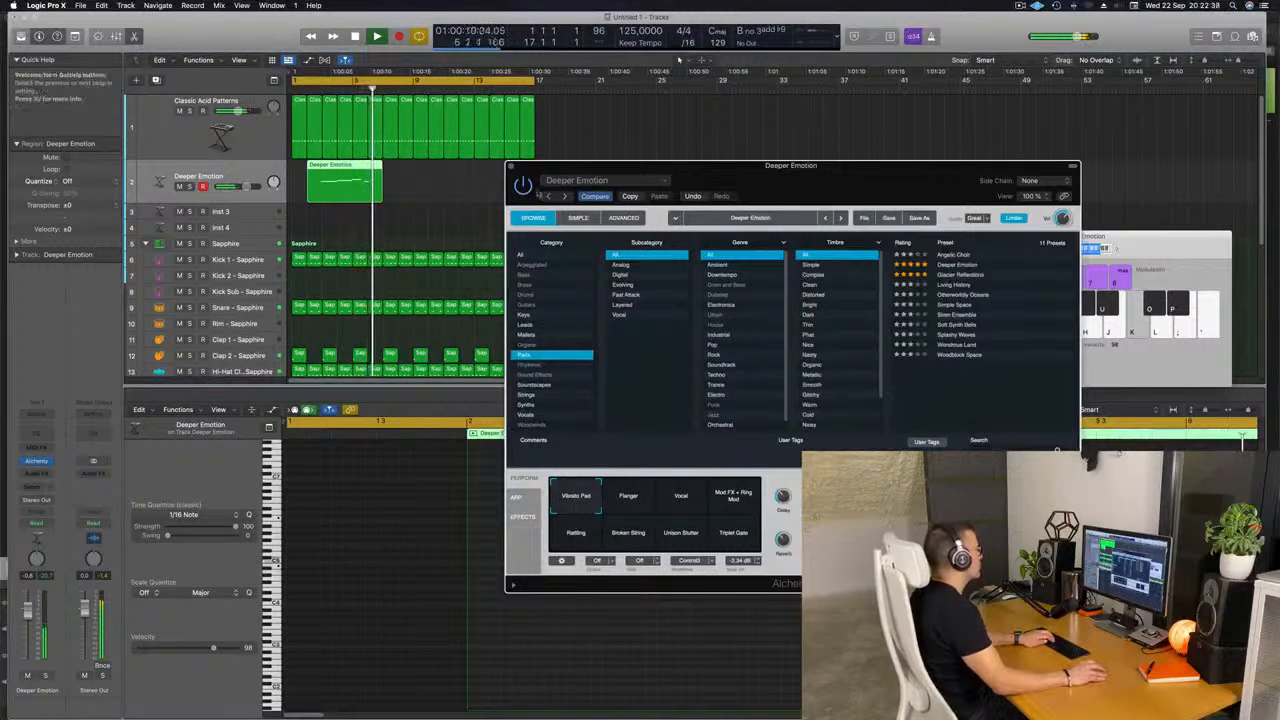
{"action": "left_click", "coordinate": [341, 188]}
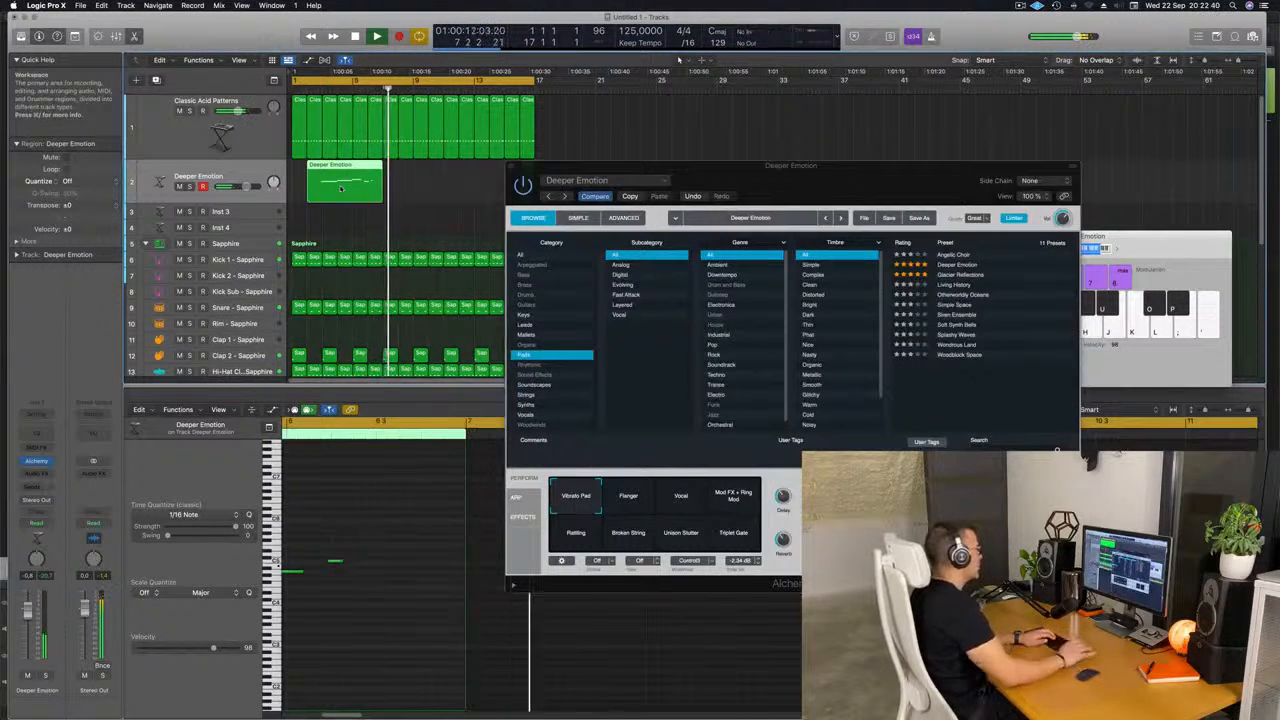
{"action": "key", "text": "Delete"}
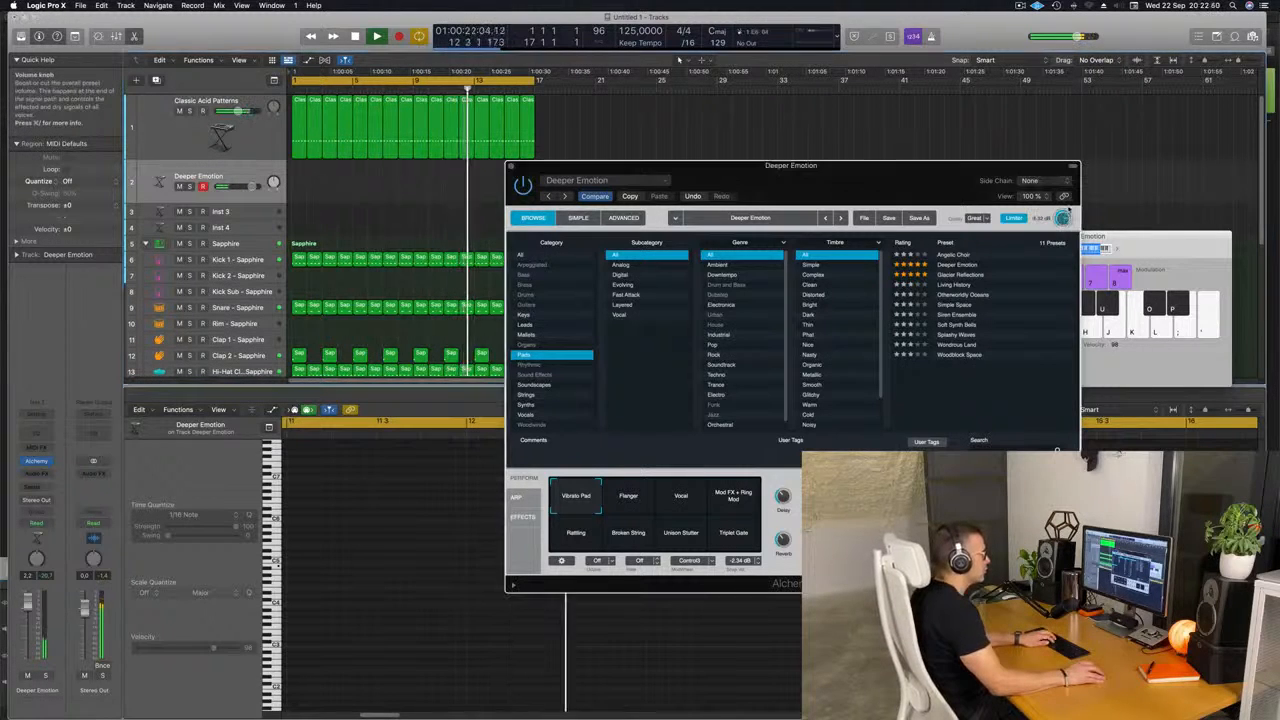
Step: Load the Glacier Reflections pad preset and audition Transform pad snapshots including Iceberg, Droplets and Calving
{"action": "left_click_drag", "start_coordinate": [868, 176], "coordinate": [901, 220]}
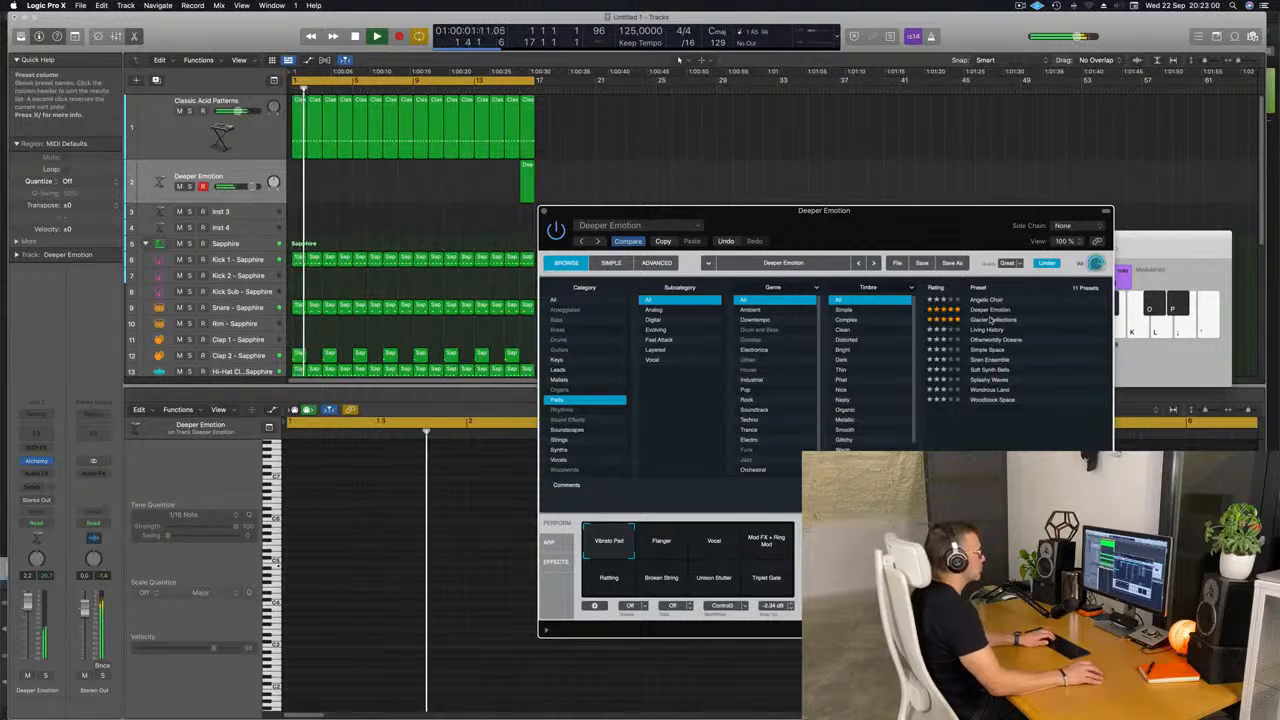
{"action": "key", "text": "Down"}
{"action": "left_click_drag", "start_coordinate": [941, 226], "coordinate": [1011, 222]}
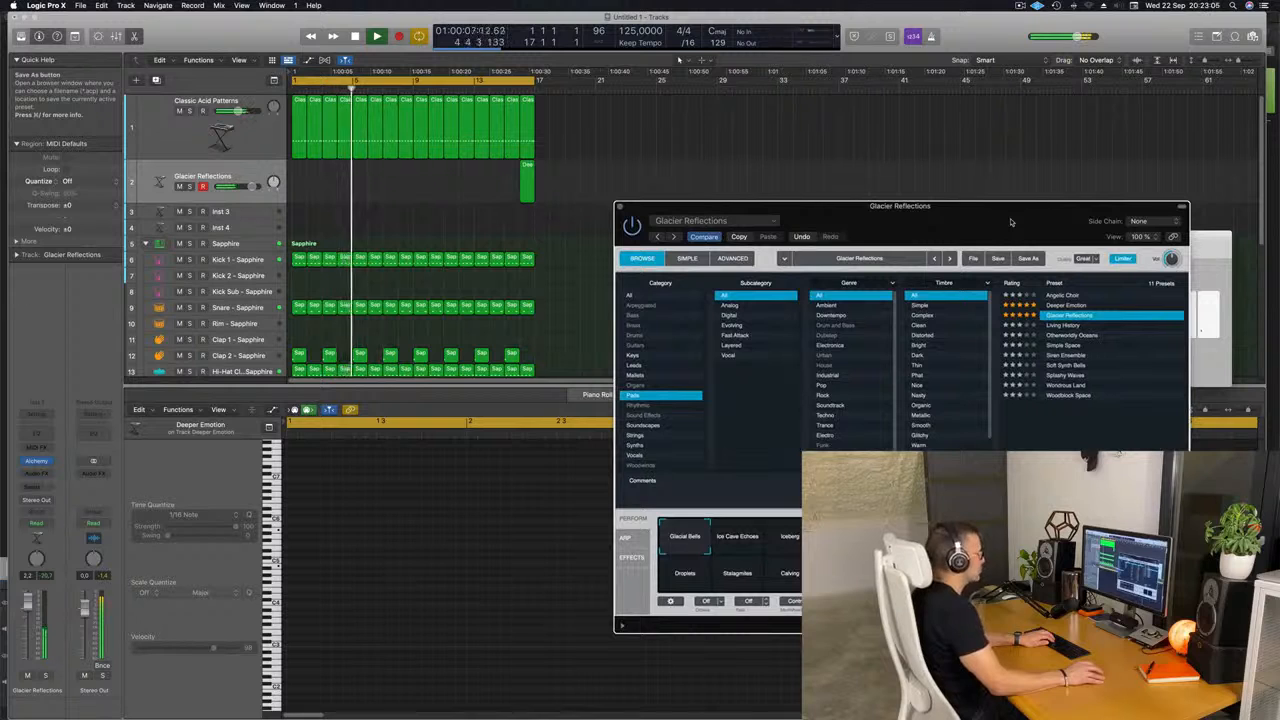
{"action": "left_click", "coordinate": [790, 535]}
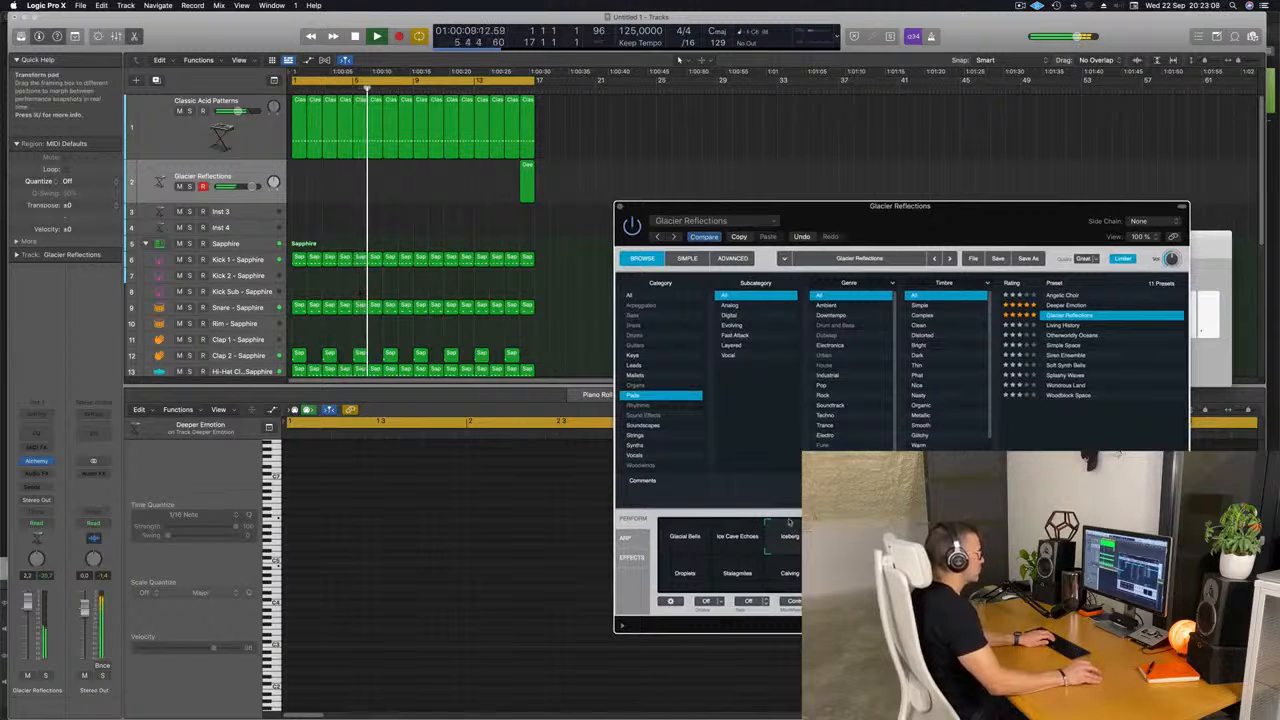
{"action": "left_click", "coordinate": [842, 537]}
{"action": "left_click", "coordinate": [694, 575]}
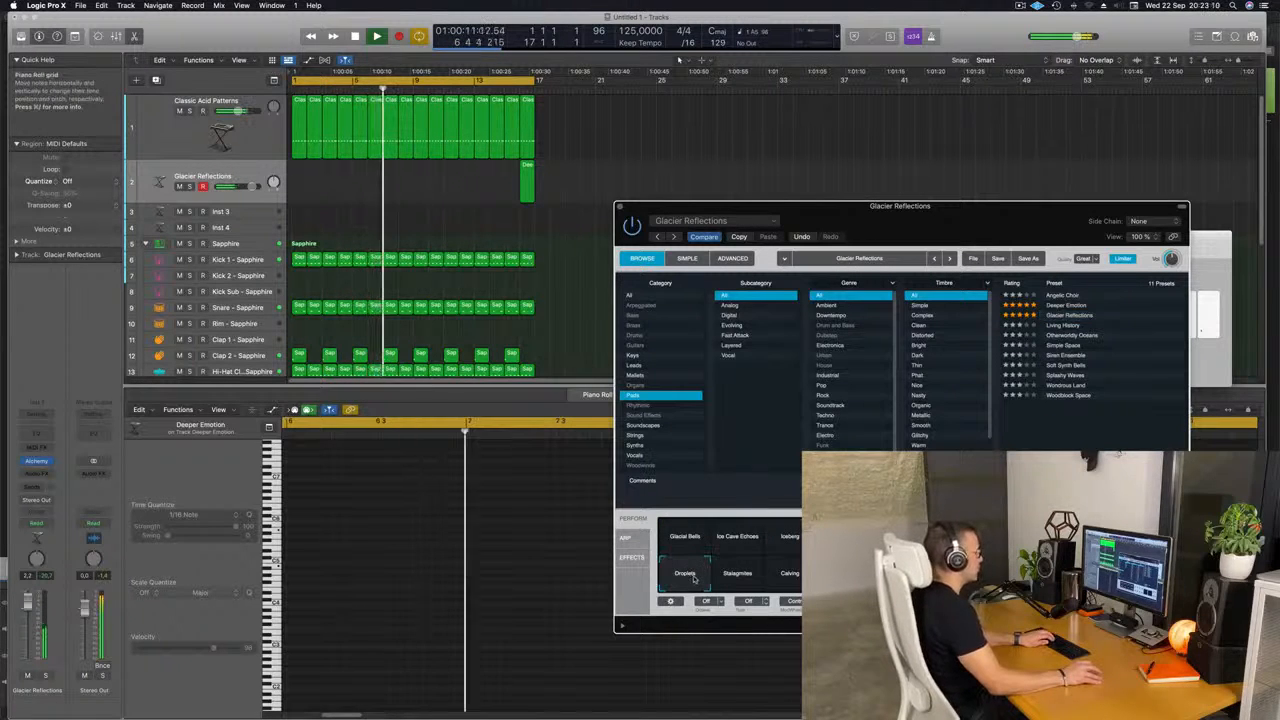
{"action": "left_click", "coordinate": [789, 573]}
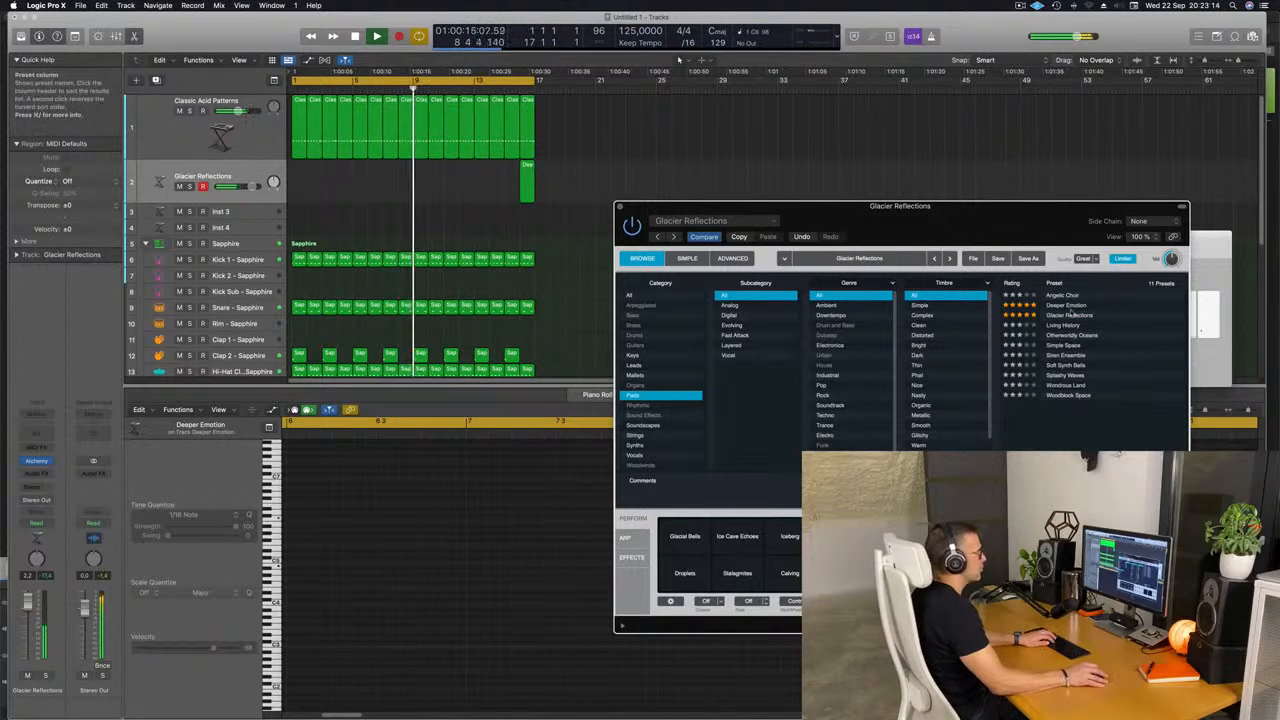
Step: Load the Living History pad preset and bring up Musical Typing beside the preset list to audition it
{"action": "left_click", "coordinate": [1066, 326]}
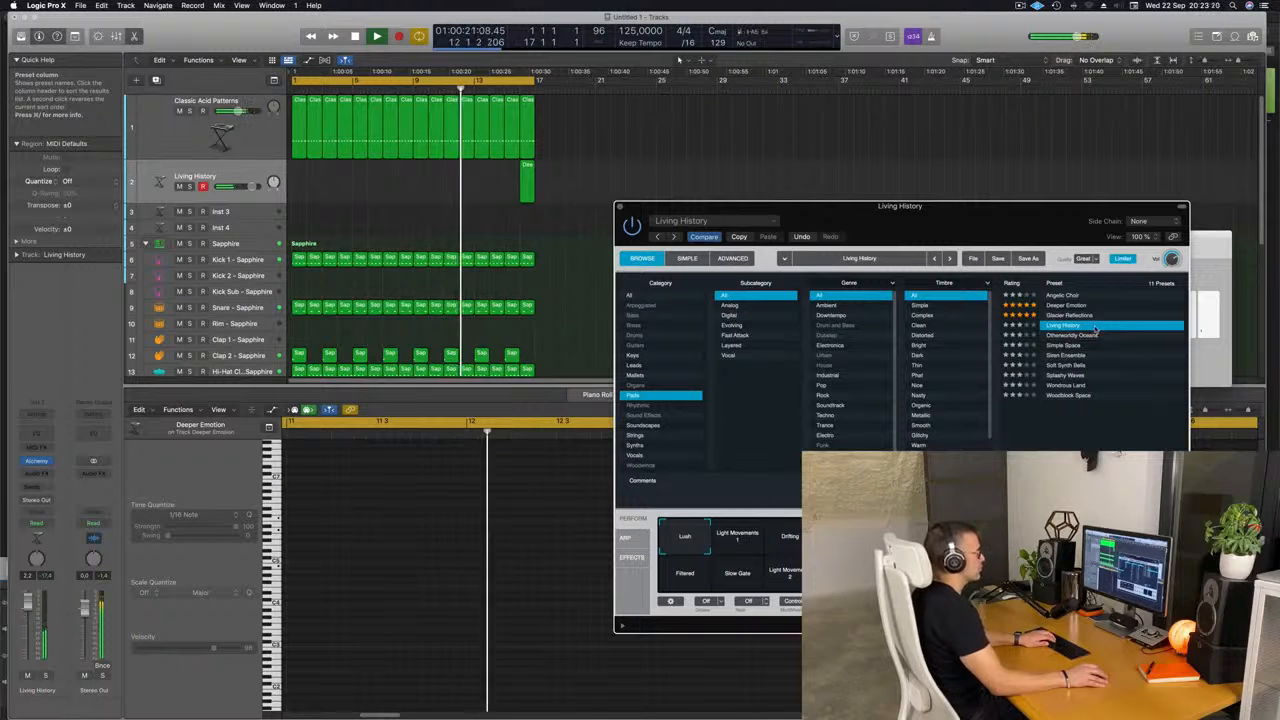
{"action": "key", "text": "super+k"}
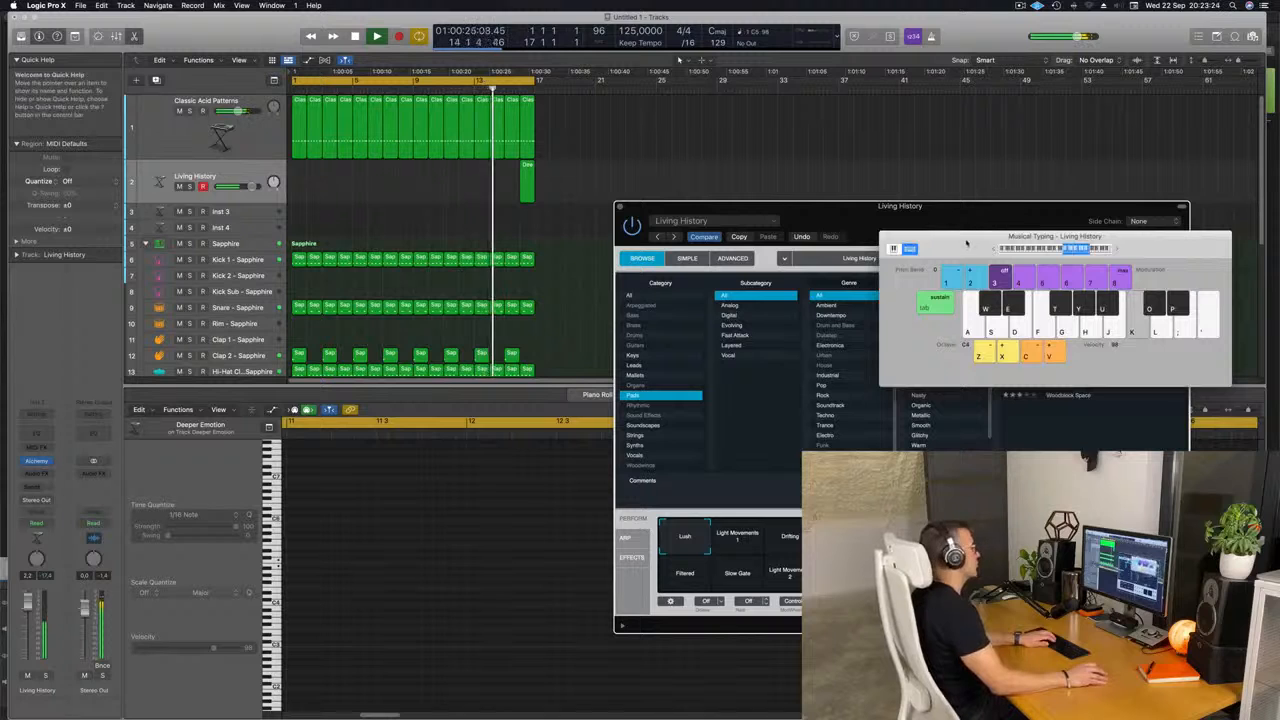
{"action": "left_click_drag", "start_coordinate": [967, 243], "coordinate": [866, 232]}
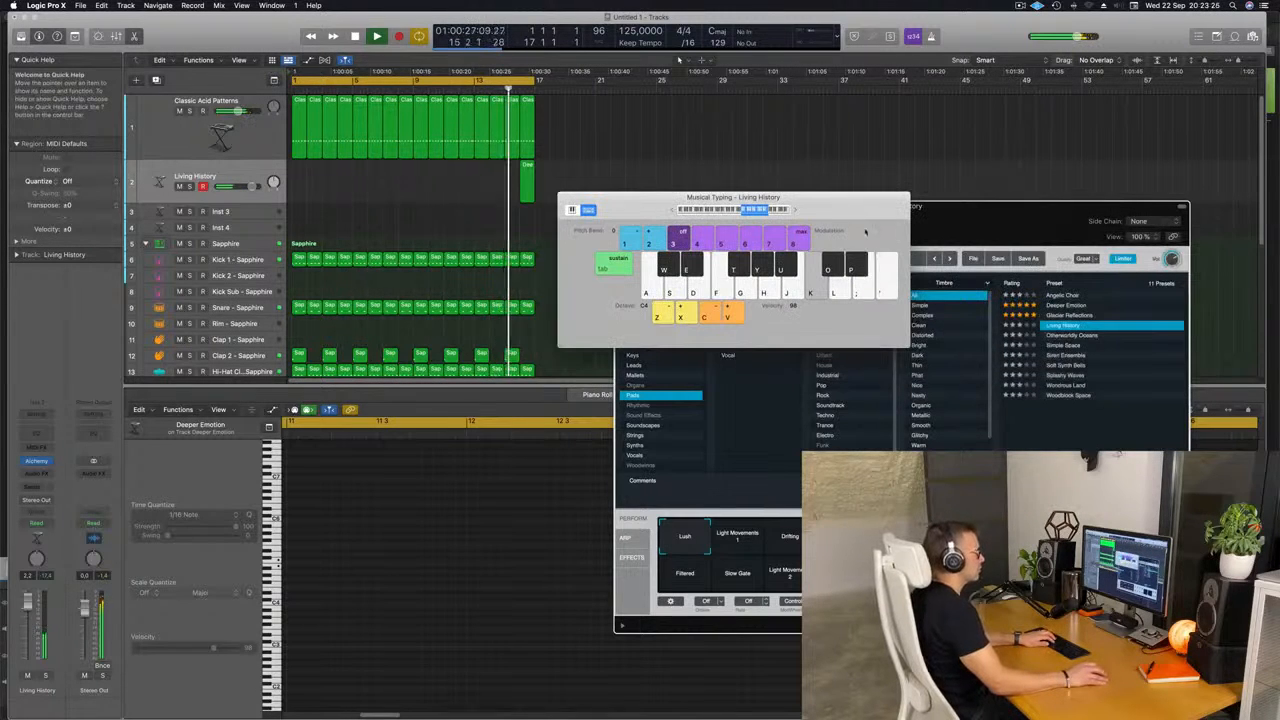
Step: Load the Simple Space pad preset and arrange the Alchemy window so Musical Typing is uncovered for playing
{"action": "left_click", "coordinate": [1068, 345]}
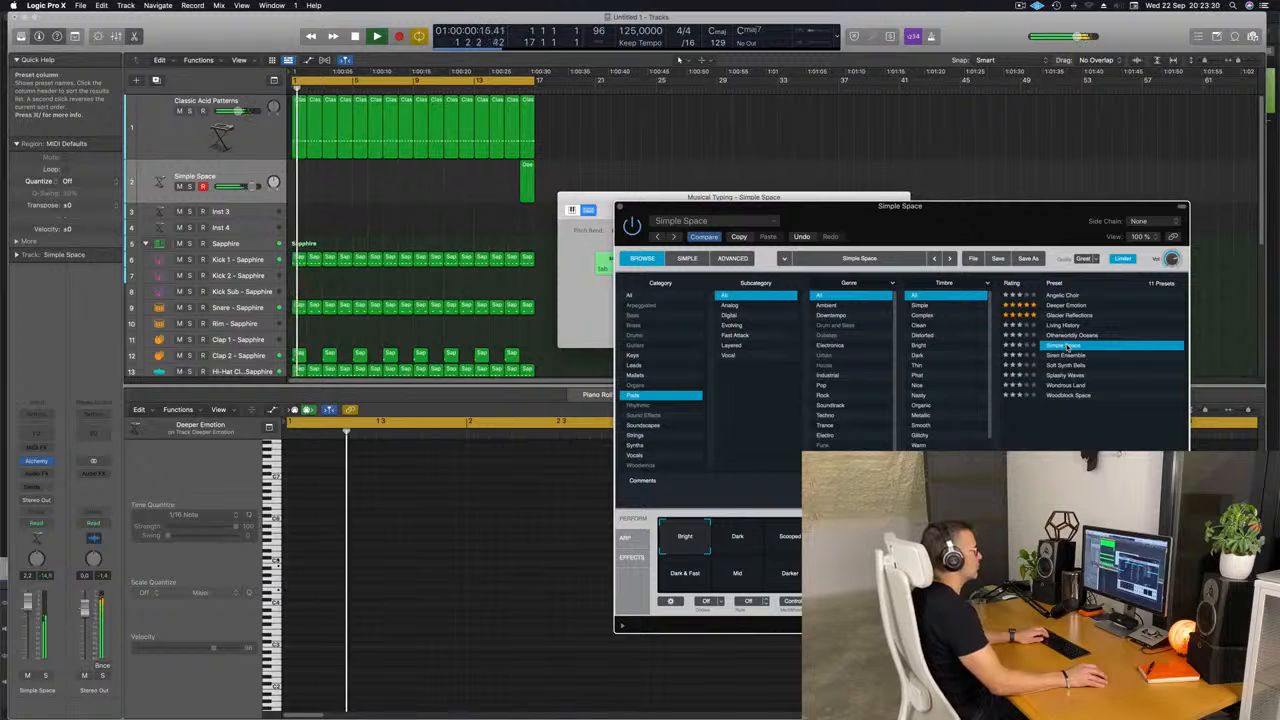
{"action": "left_click_drag", "start_coordinate": [1064, 207], "coordinate": [1210, 191]}
{"action": "left_click", "coordinate": [621, 209]}
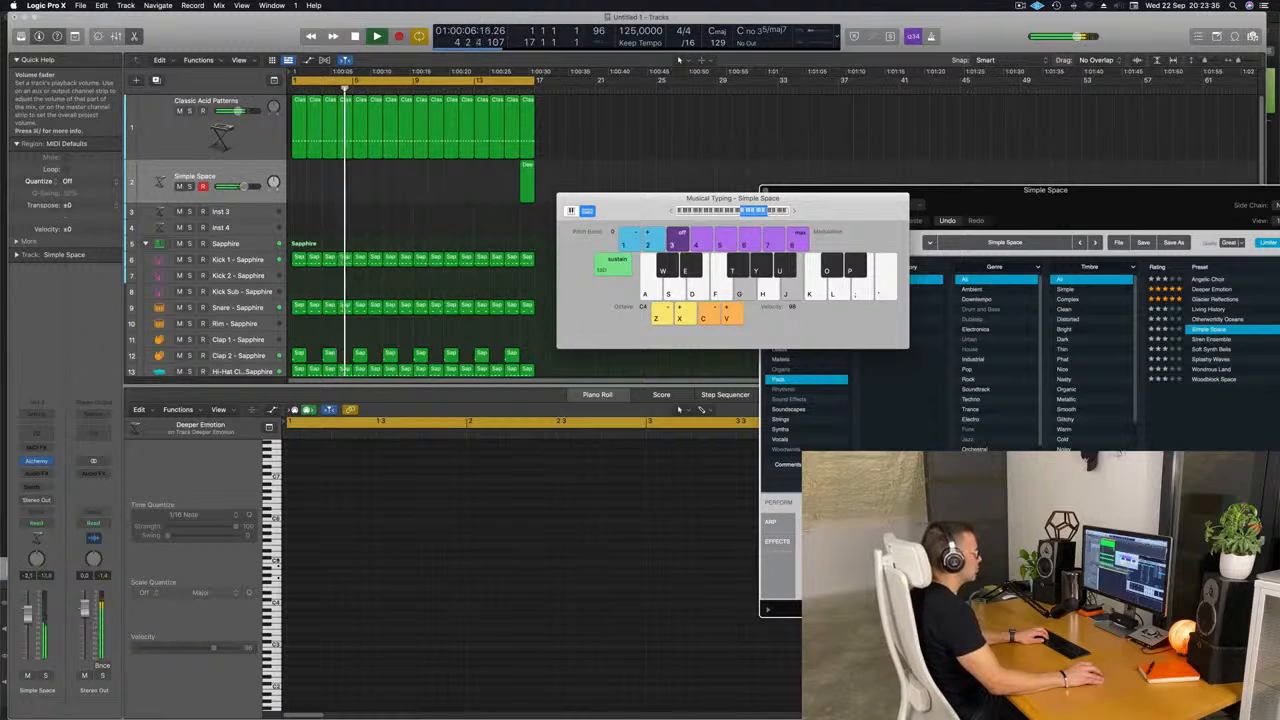
Step: Set the Simple Space volume to -2.0 dB and shift Musical Typing up one octave, clear of the arranged regions
{"action": "left_click_drag", "start_coordinate": [28, 612], "coordinate": [28, 611]}
{"action": "left_click_drag", "start_coordinate": [1119, 191], "coordinate": [959, 227]}
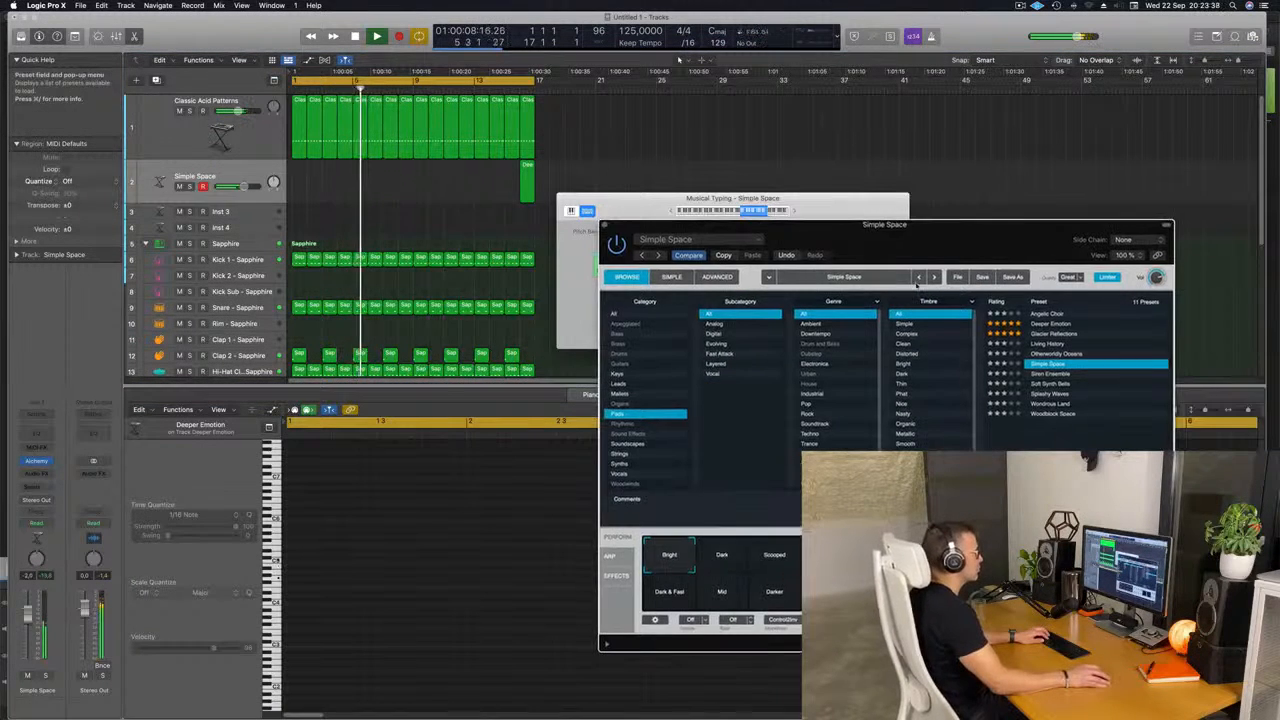
{"action": "left_click", "coordinate": [793, 211]}
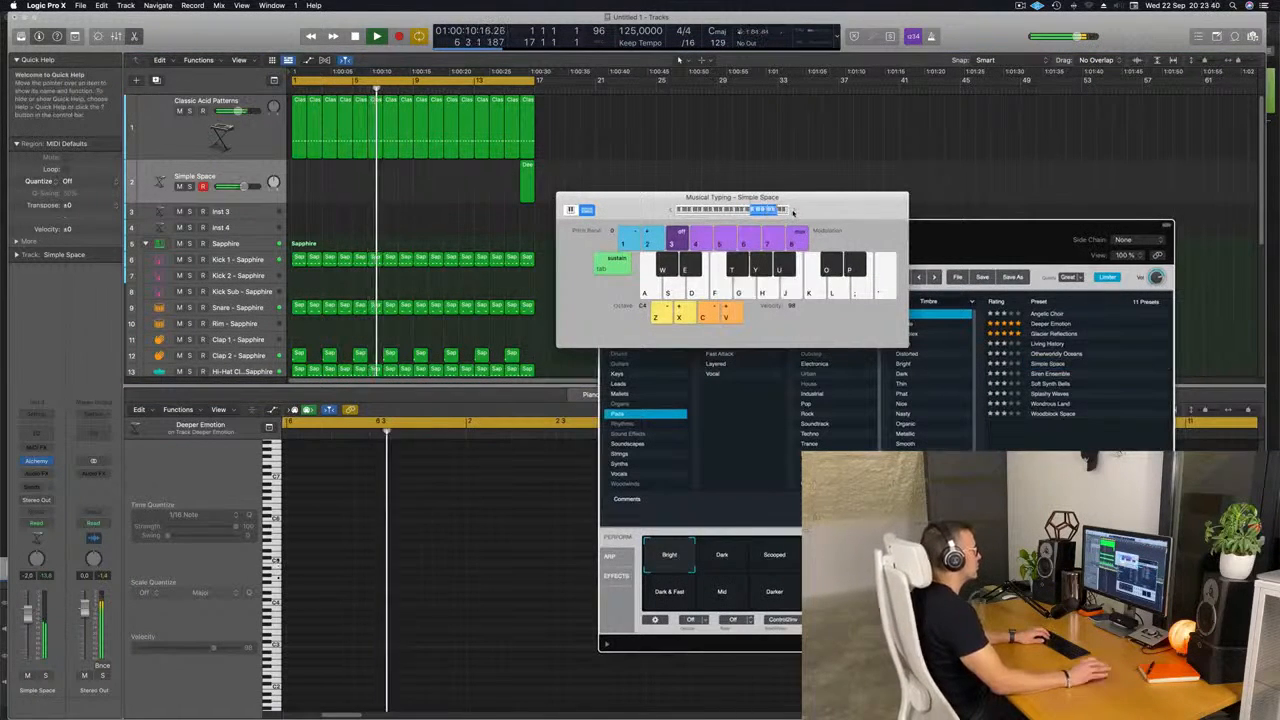
{"action": "left_click_drag", "start_coordinate": [793, 211], "coordinate": [965, 226]}
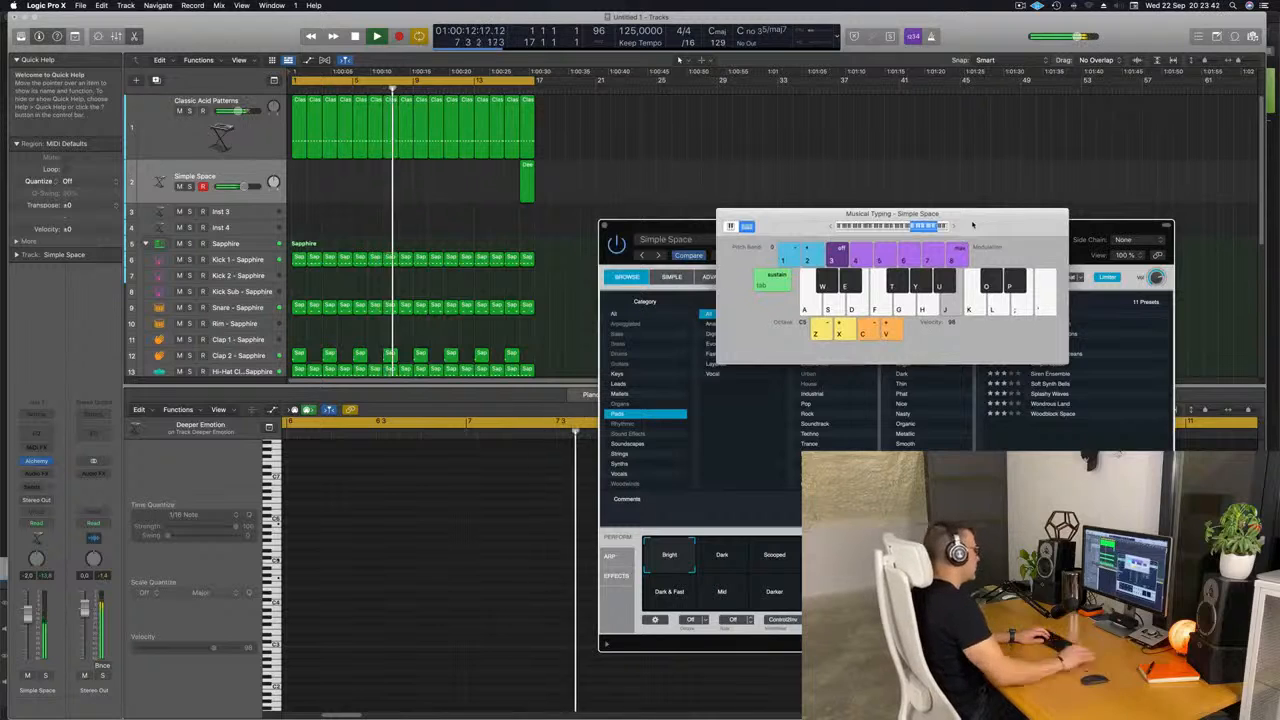
Step: Delete the short leftover bass region at the end of the Simple Space track
{"action": "left_click", "coordinate": [549, 202]}
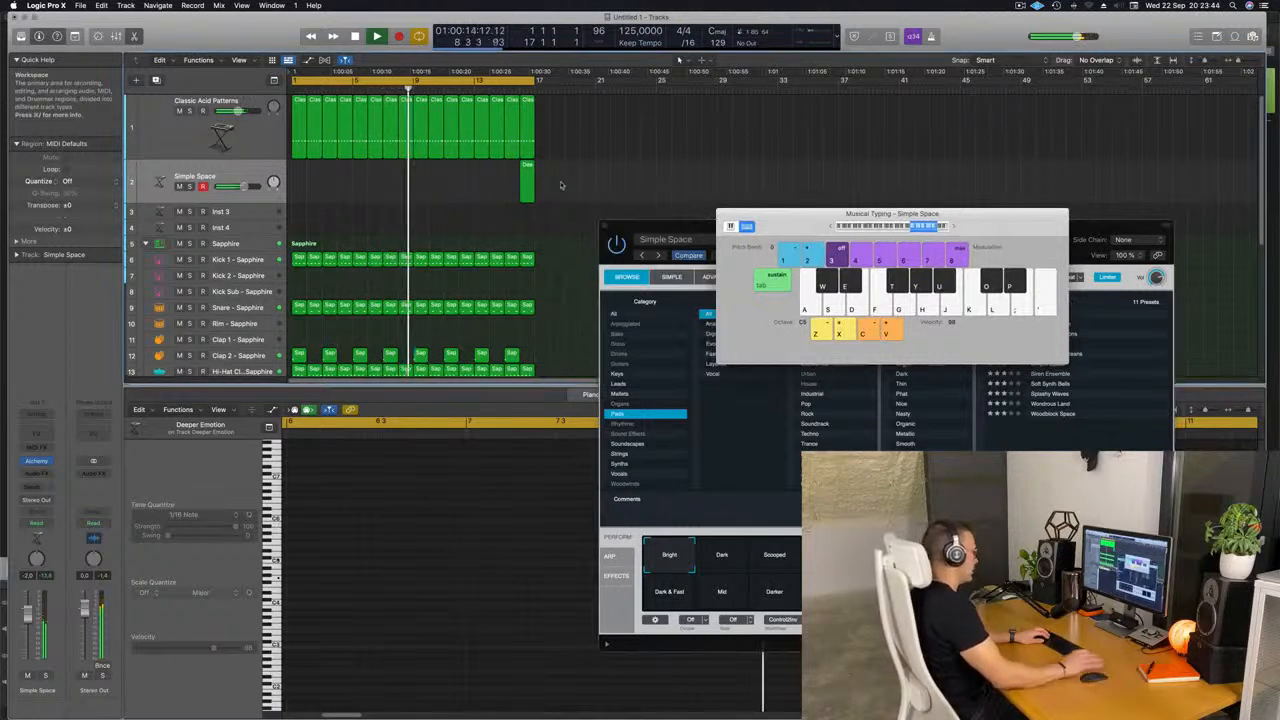
{"action": "left_click_drag", "start_coordinate": [563, 186], "coordinate": [471, 183]}
{"action": "key", "text": "Delete"}
Step: Record one long sustained pad note on the Simple Space track starting at bar 3 and inspect it in the Piano Roll
{"action": "key", "text": "r"}
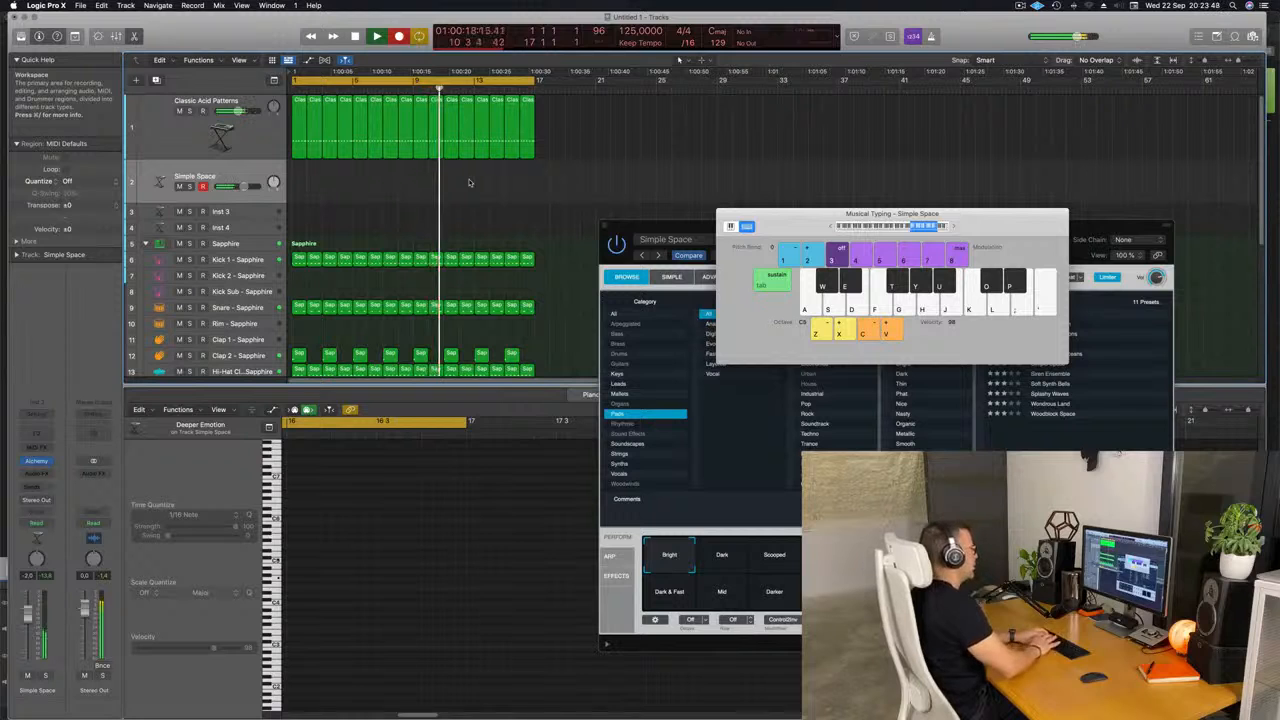
{"action": "key", "text": "Return"}
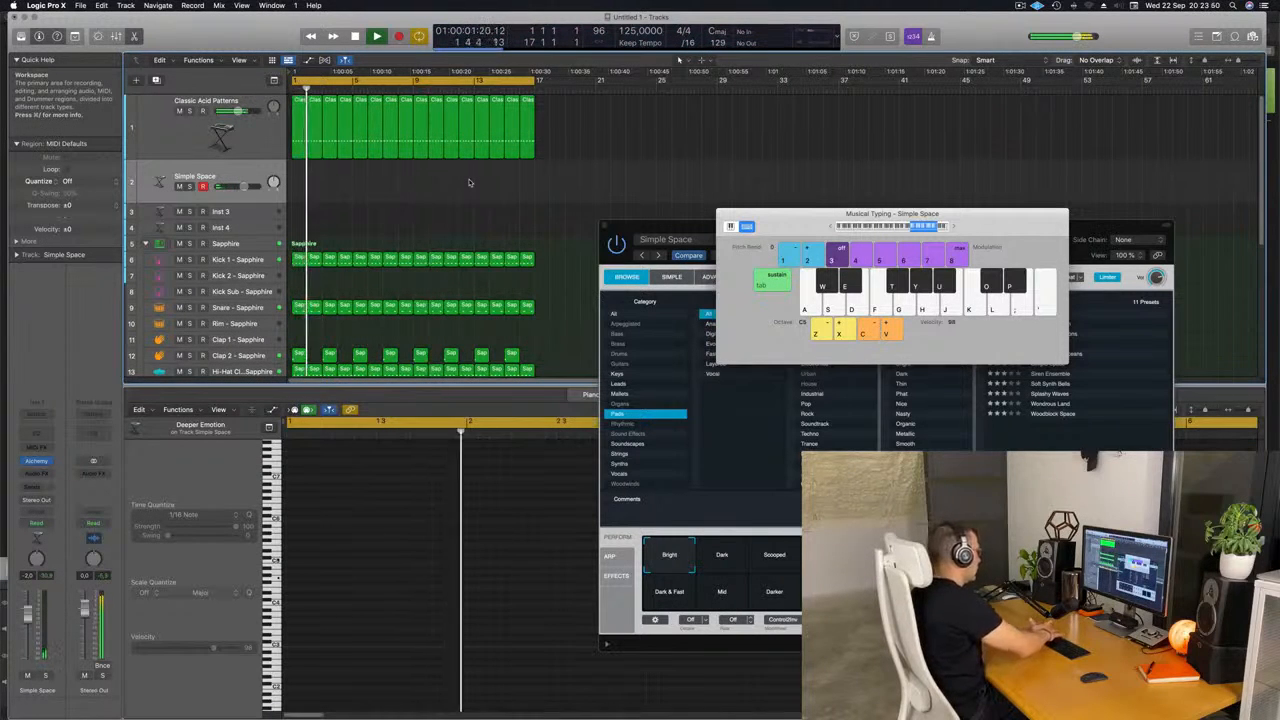
{"action": "key", "text": "r"}
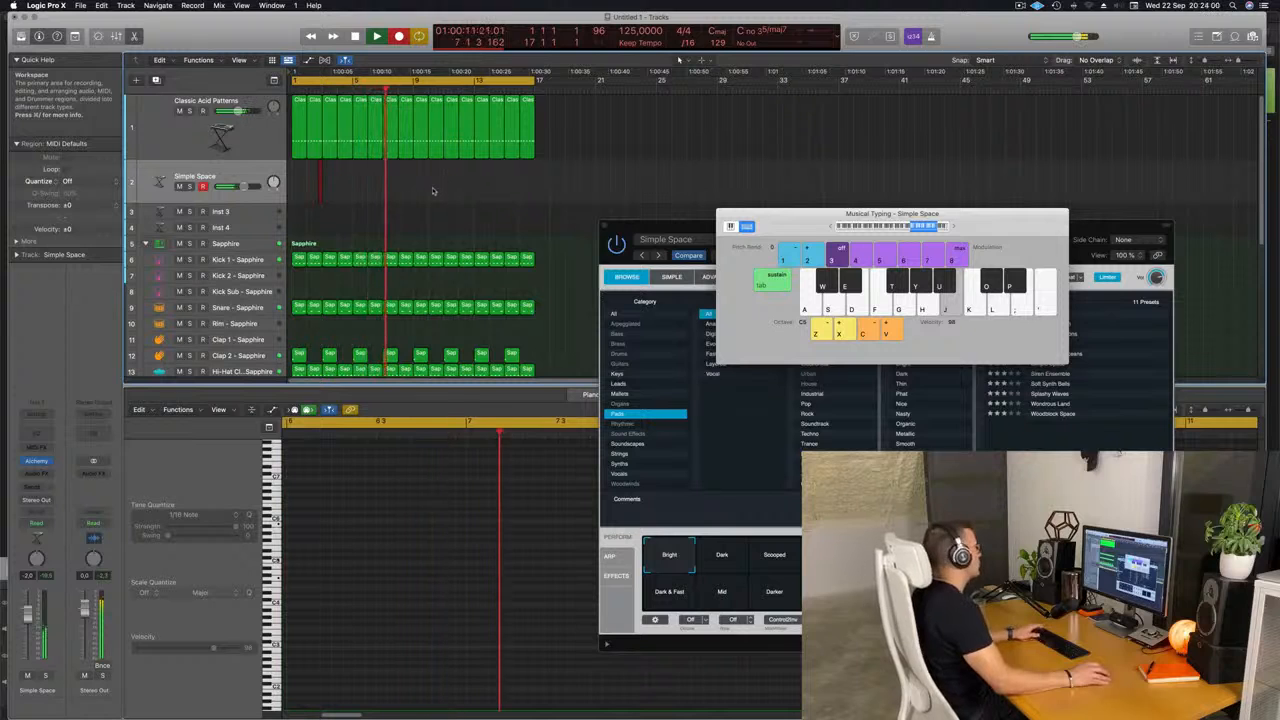
{"action": "key", "text": "space"}
{"action": "scroll", "coordinate": [414, 594], "scroll_direction": "left", "scroll_amount": 3}
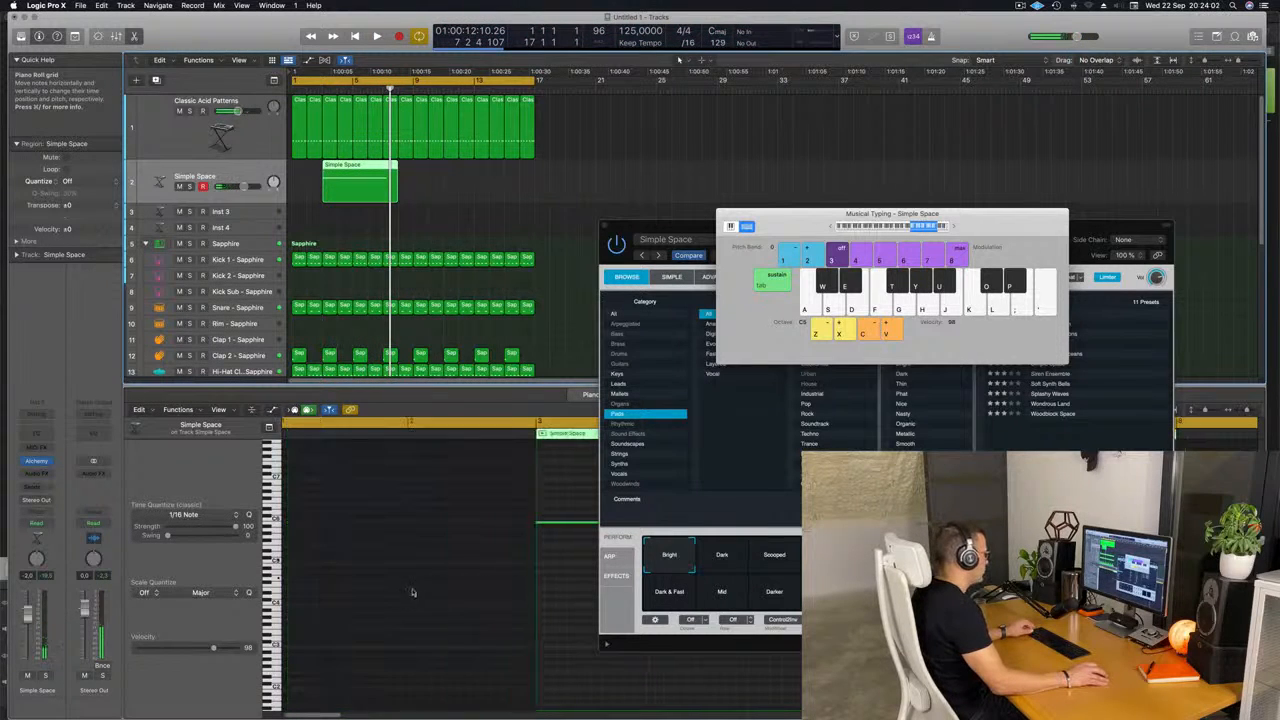
{"action": "scroll", "coordinate": [535, 566], "scroll_direction": "right", "scroll_amount": 3}
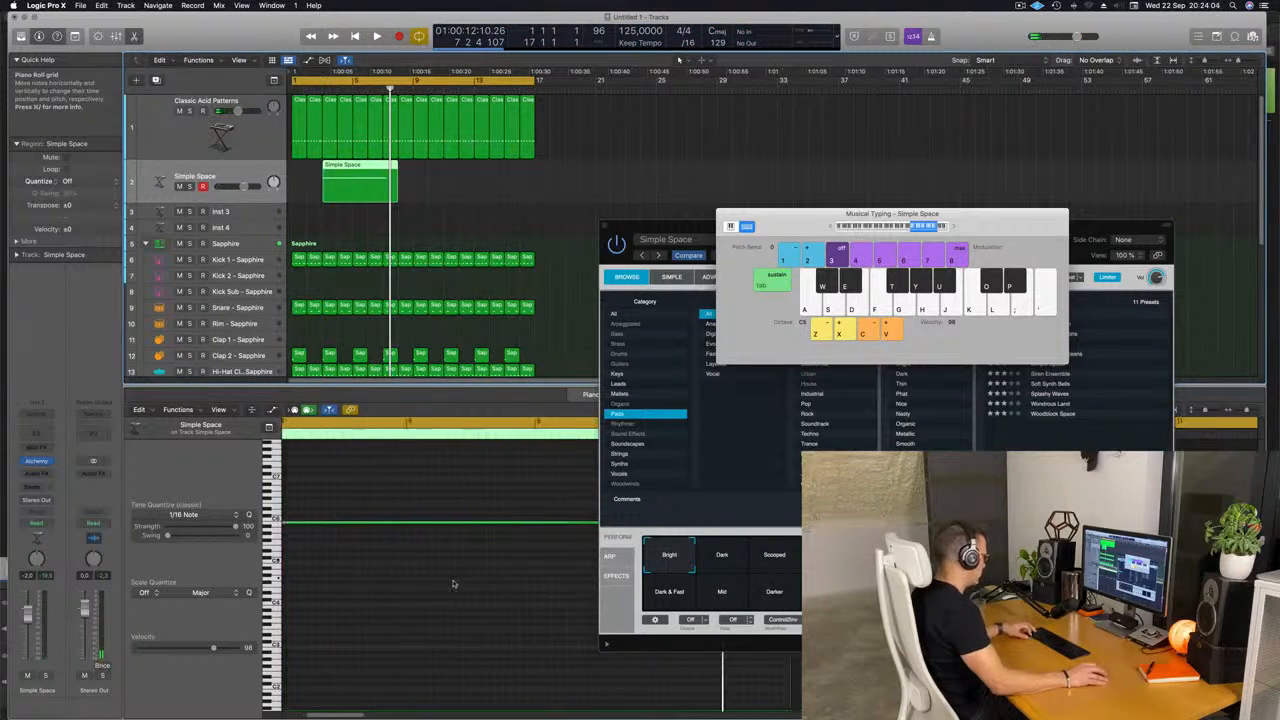
{"action": "scroll", "coordinate": [422, 553], "scroll_direction": "left", "scroll_amount": 4}
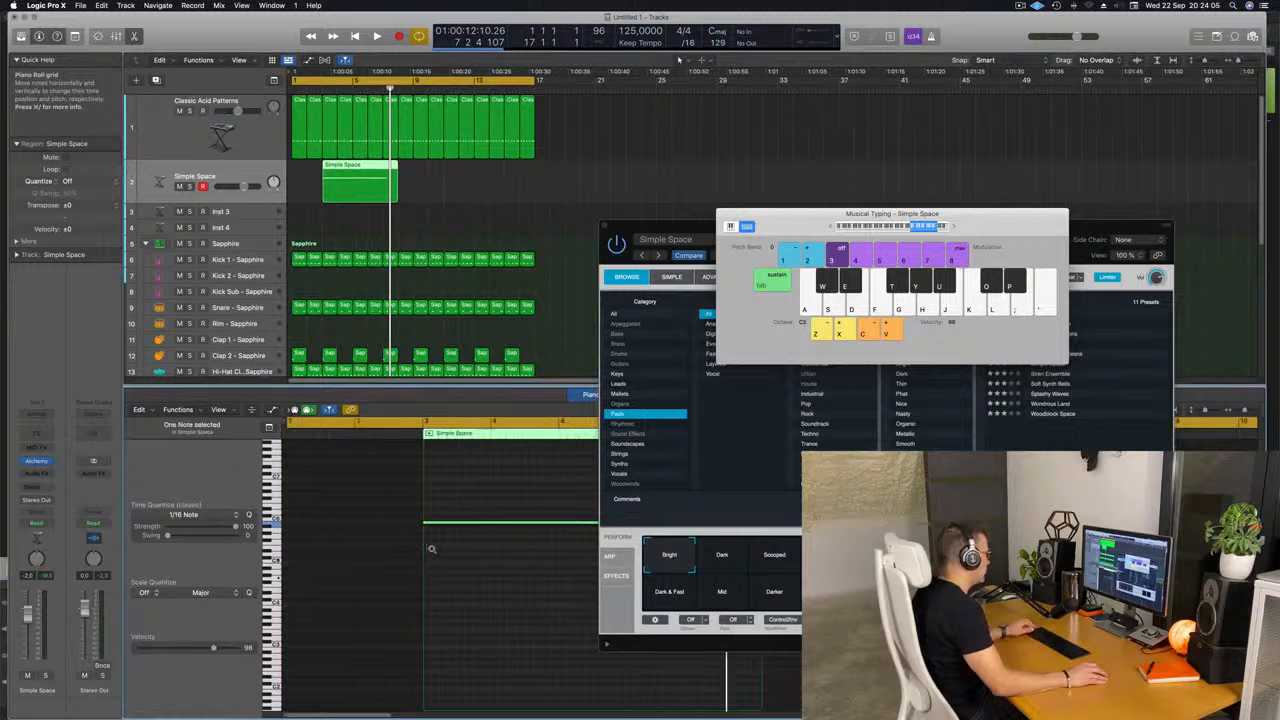
Step: Cut the recorded Simple Space region to four bars, splitting the crossing note, and move it to the start of bar 1
{"action": "key", "text": "Return"}
{"action": "key", "text": "space"}
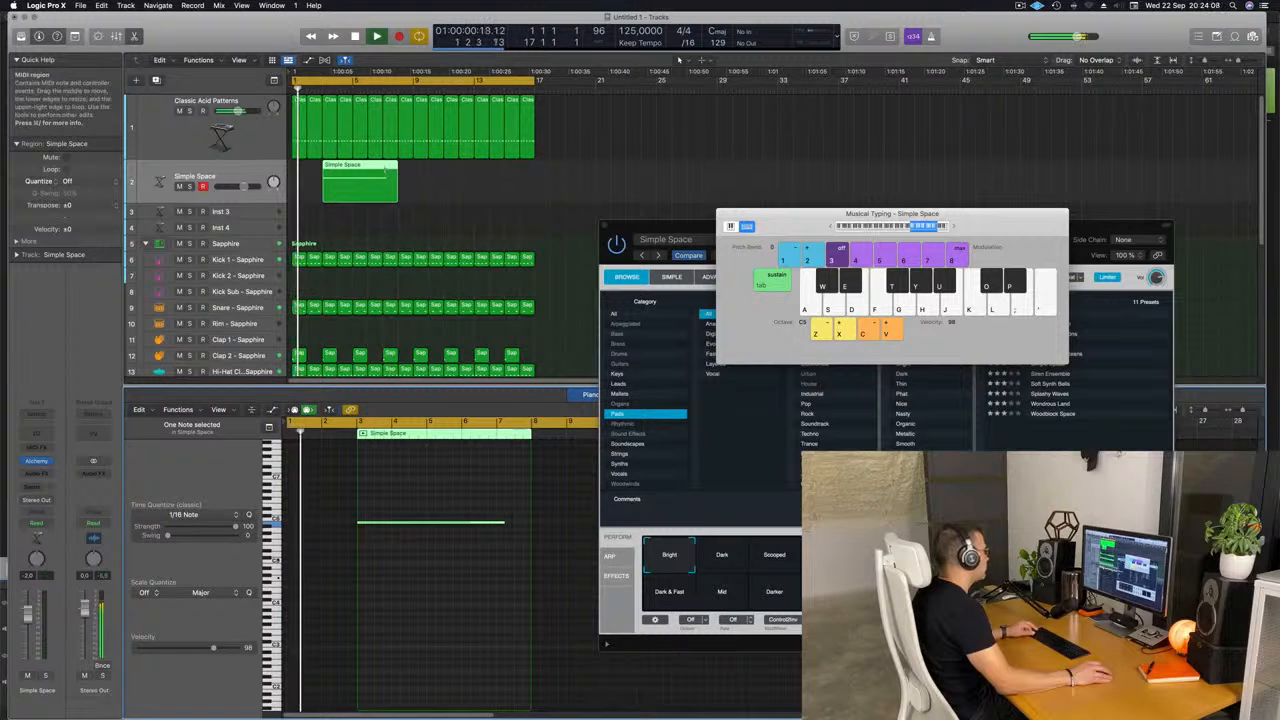
{"action": "left_click", "coordinate": [385, 171], "text": "super"}
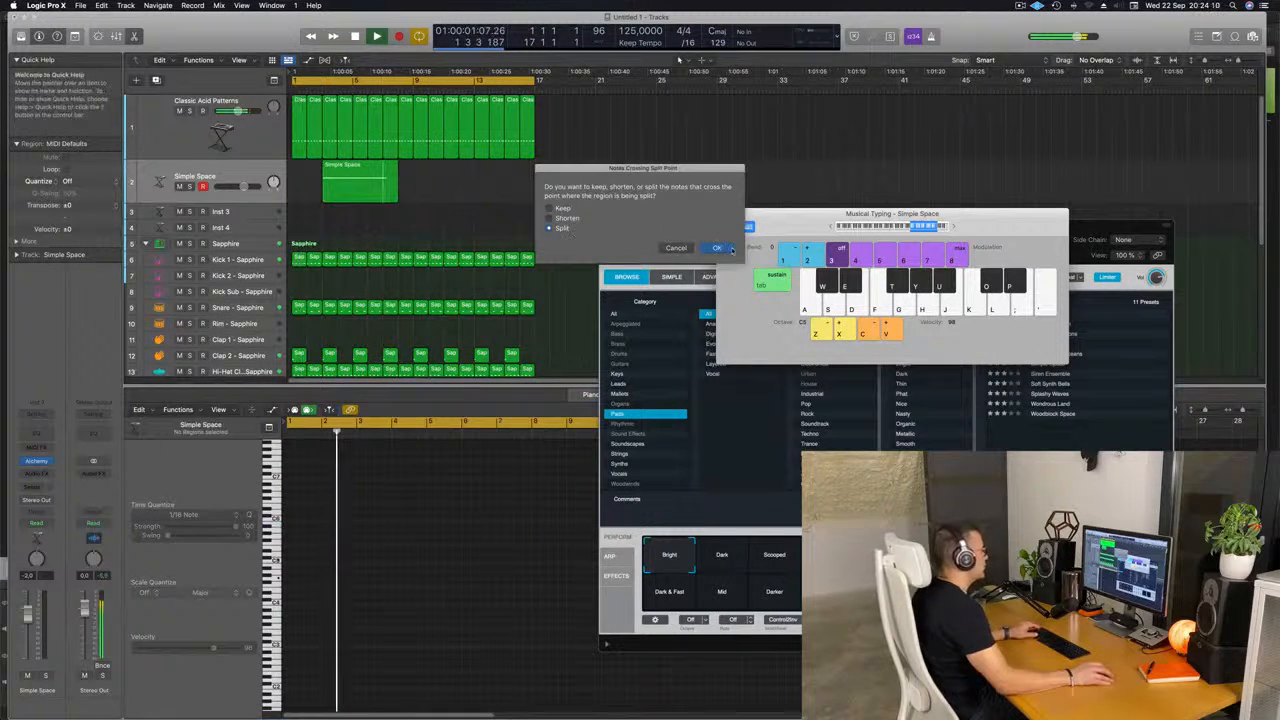
{"action": "left_click", "coordinate": [718, 248]}
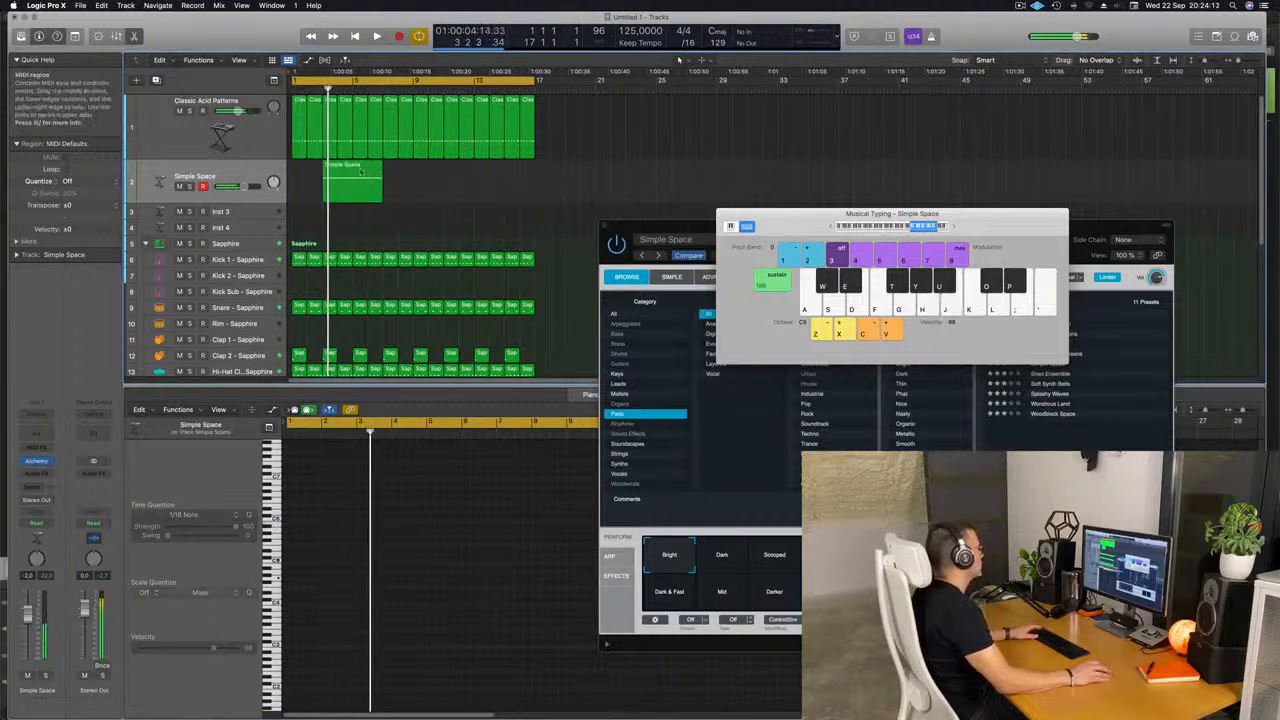
{"action": "key", "text": "space"}
{"action": "left_click_drag", "start_coordinate": [361, 171], "coordinate": [330, 172]}
{"action": "key", "text": "space"}
{"action": "key", "text": "space"}
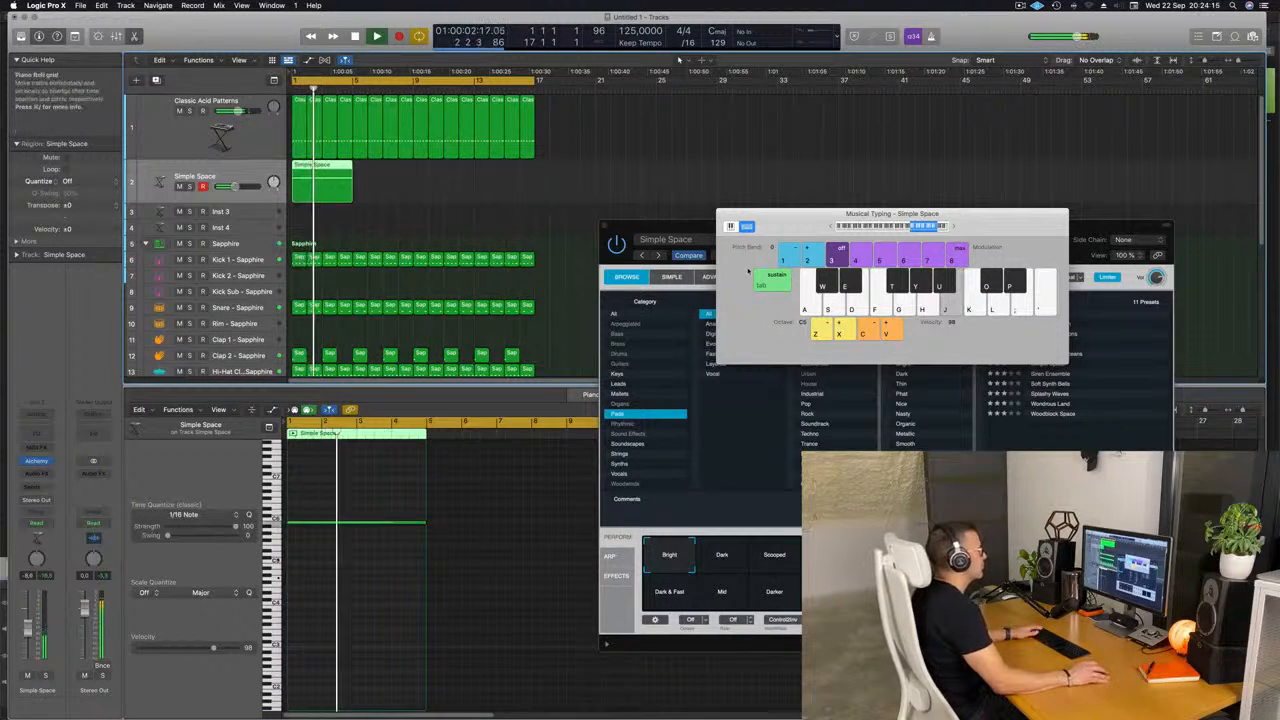
Step: Audition the Scooped, Dark, Resonant and Dark & Fast snapshots of the Simple Space preset during playback
{"action": "left_click_drag", "start_coordinate": [696, 230], "coordinate": [513, 146]}
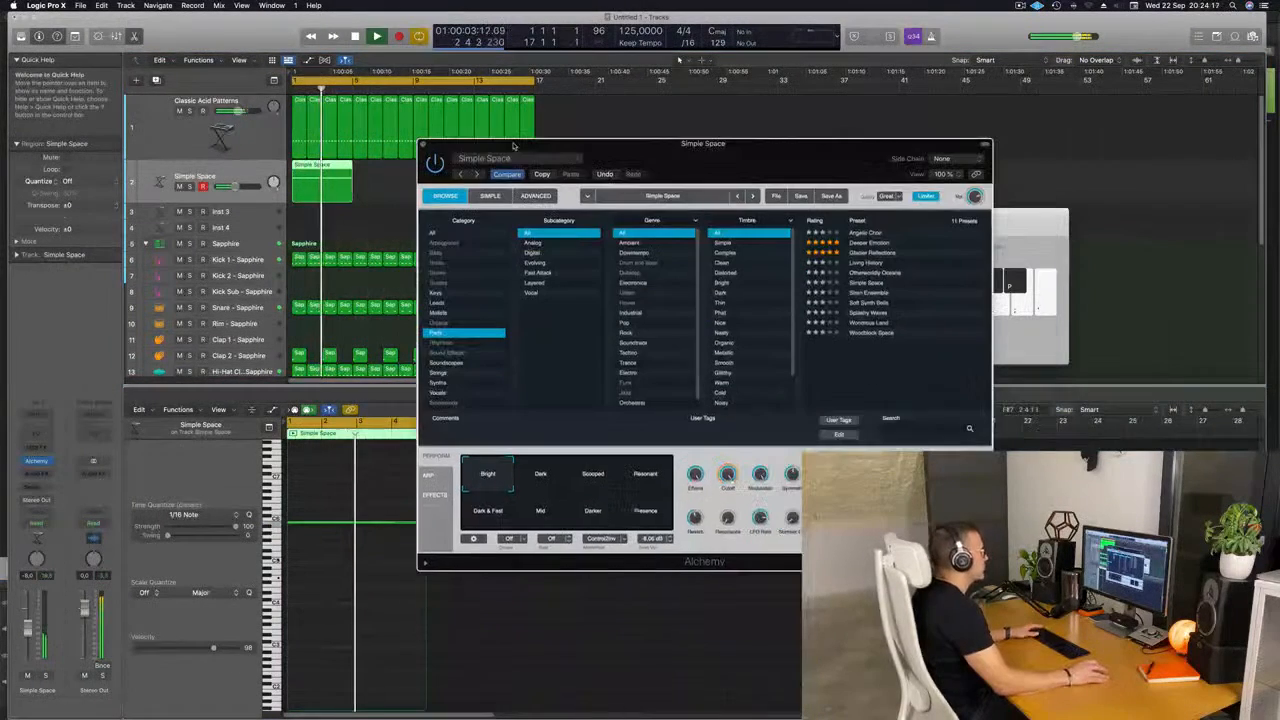
{"action": "left_click", "coordinate": [589, 476]}
{"action": "left_click", "coordinate": [549, 477]}
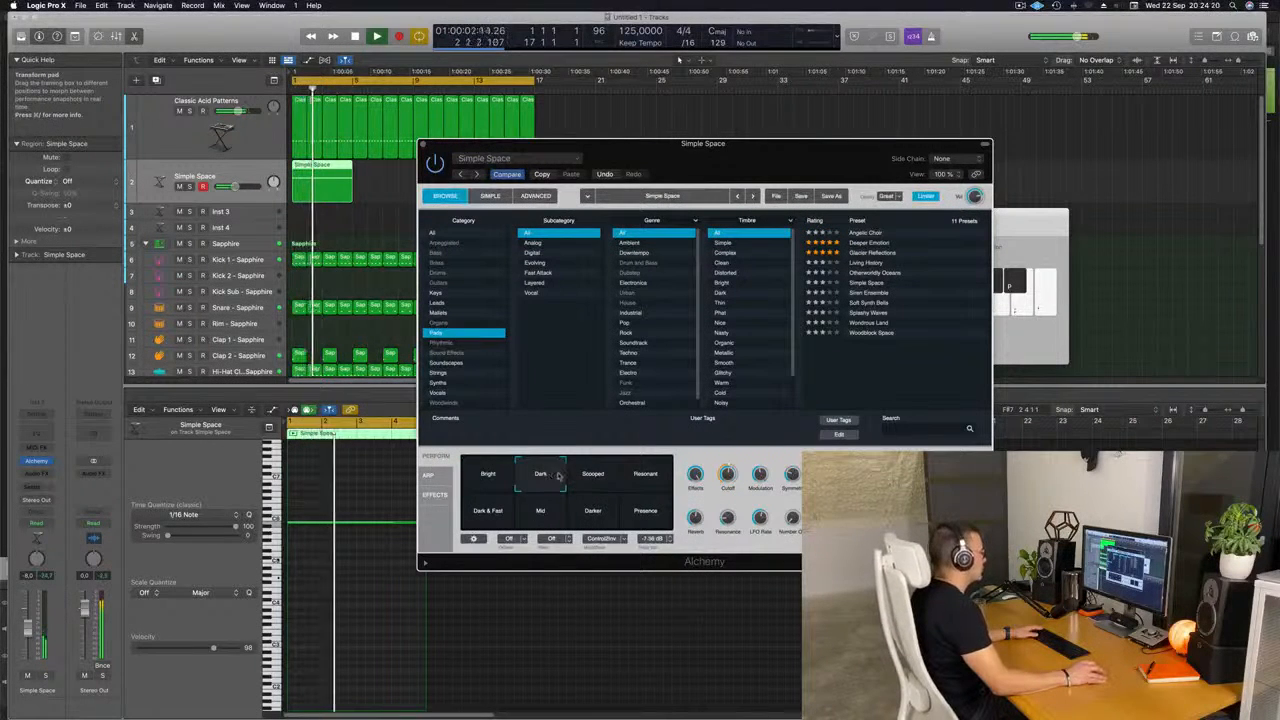
{"action": "left_click", "coordinate": [648, 476]}
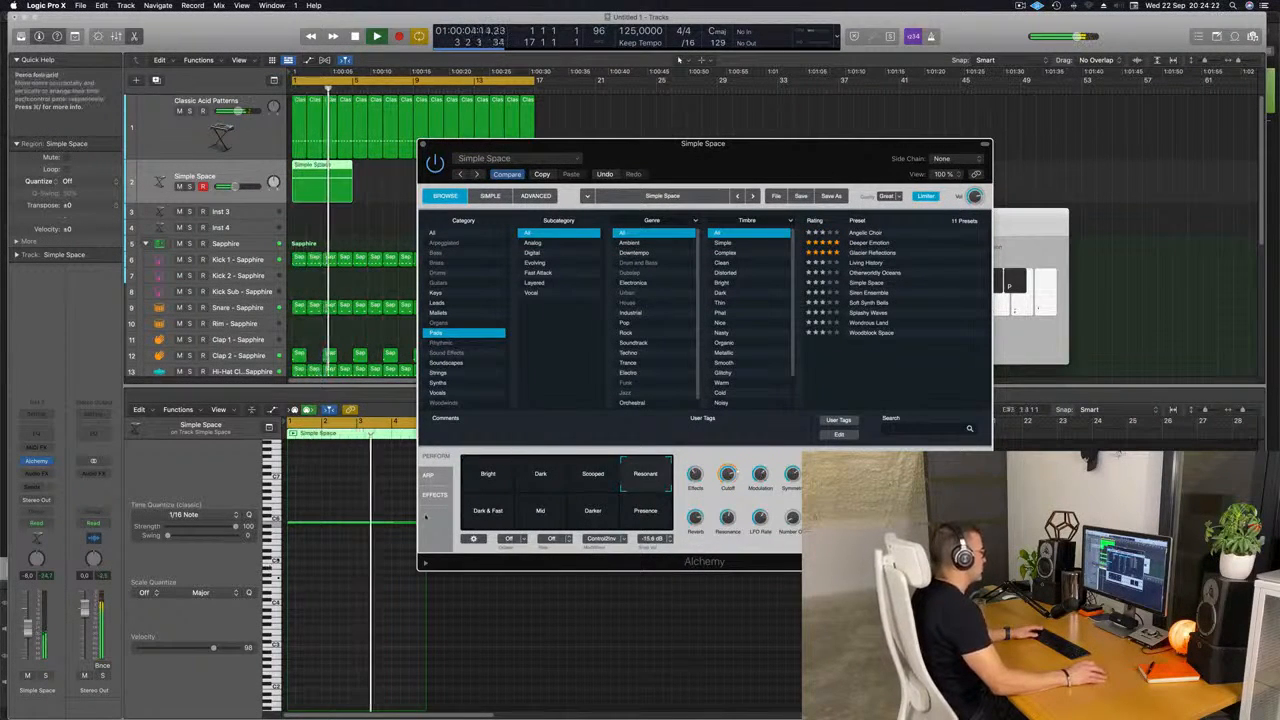
{"action": "left_click", "coordinate": [498, 511]}
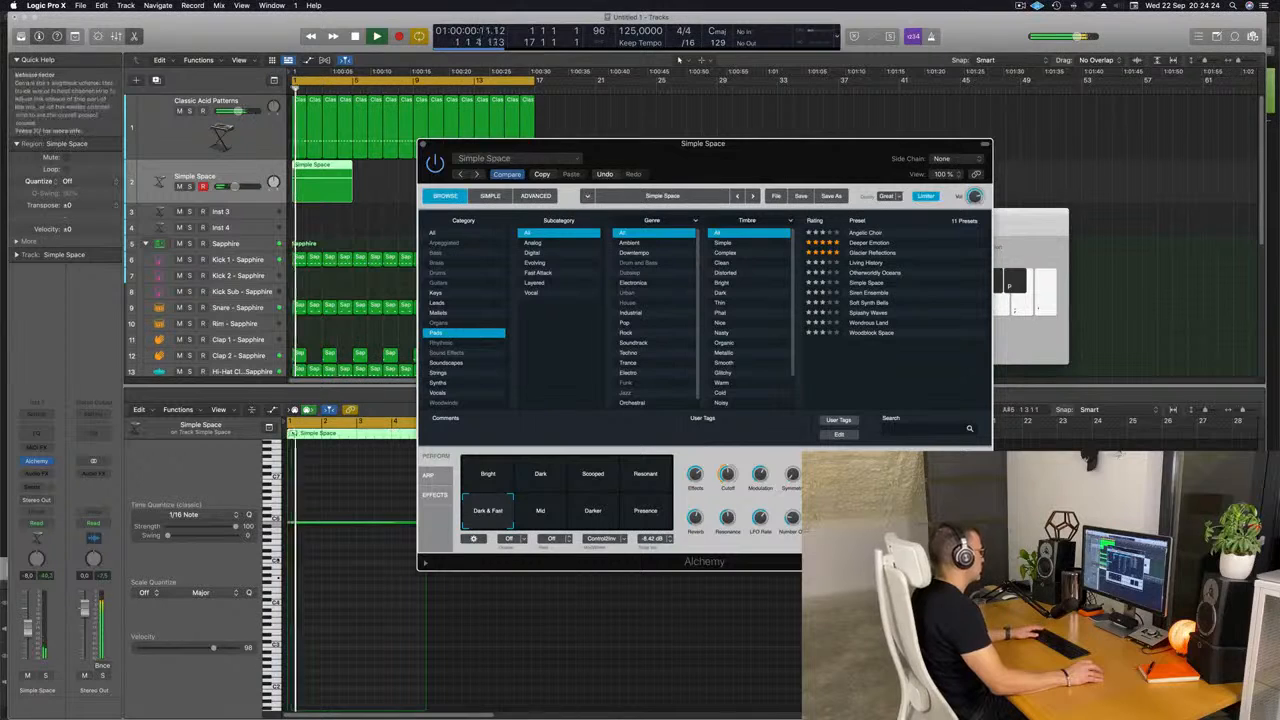
Step: Raise the Simple Space volume to -0.2 dB and choose the Darker snapshot after comparing it with Mid and Presence
{"action": "left_click_drag", "start_coordinate": [29, 624], "coordinate": [29, 622]}
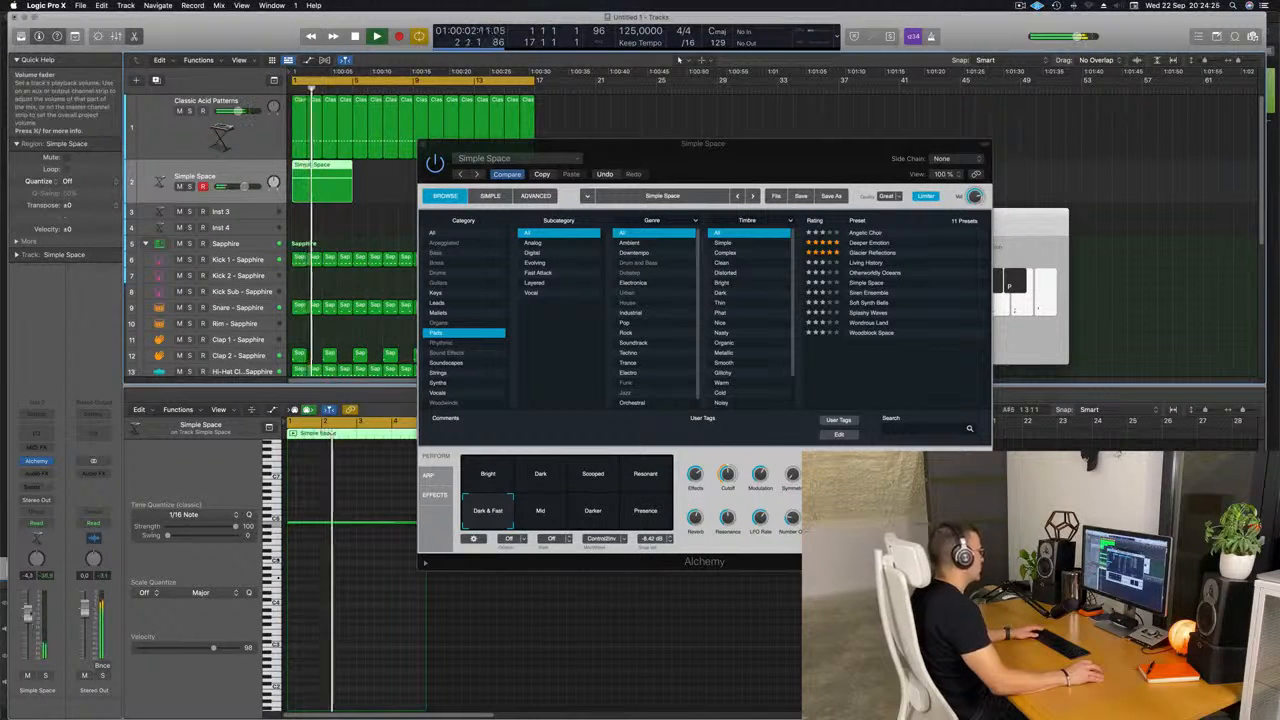
{"action": "left_click", "coordinate": [543, 516]}
{"action": "left_click", "coordinate": [590, 514]}
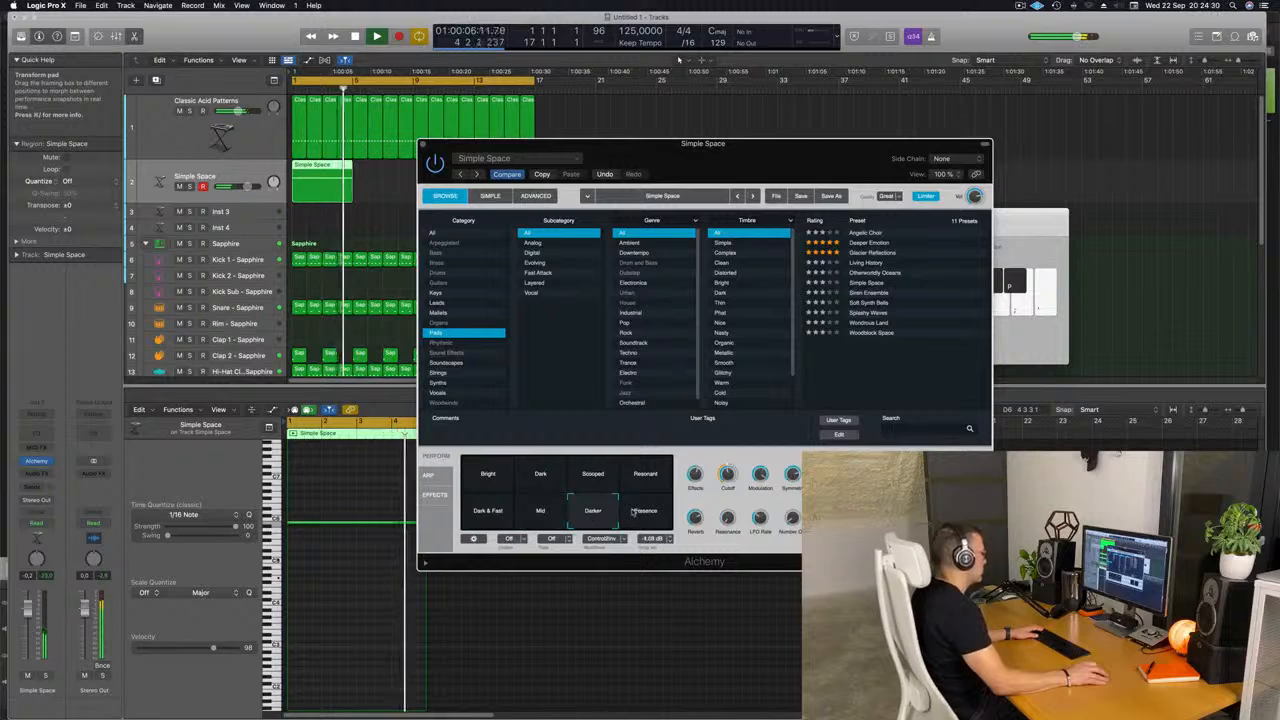
{"action": "left_click", "coordinate": [634, 513]}
{"action": "left_click", "coordinate": [537, 514]}
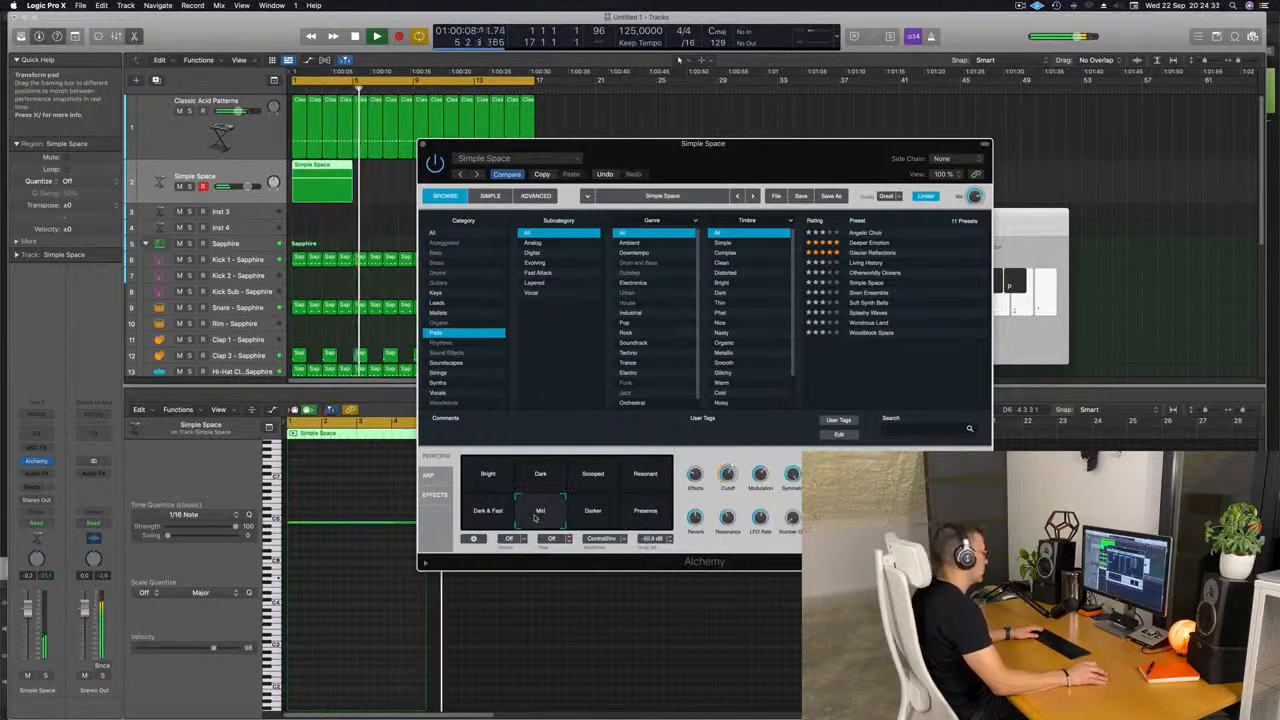
{"action": "left_click", "coordinate": [583, 514]}
{"action": "key", "text": "space"}
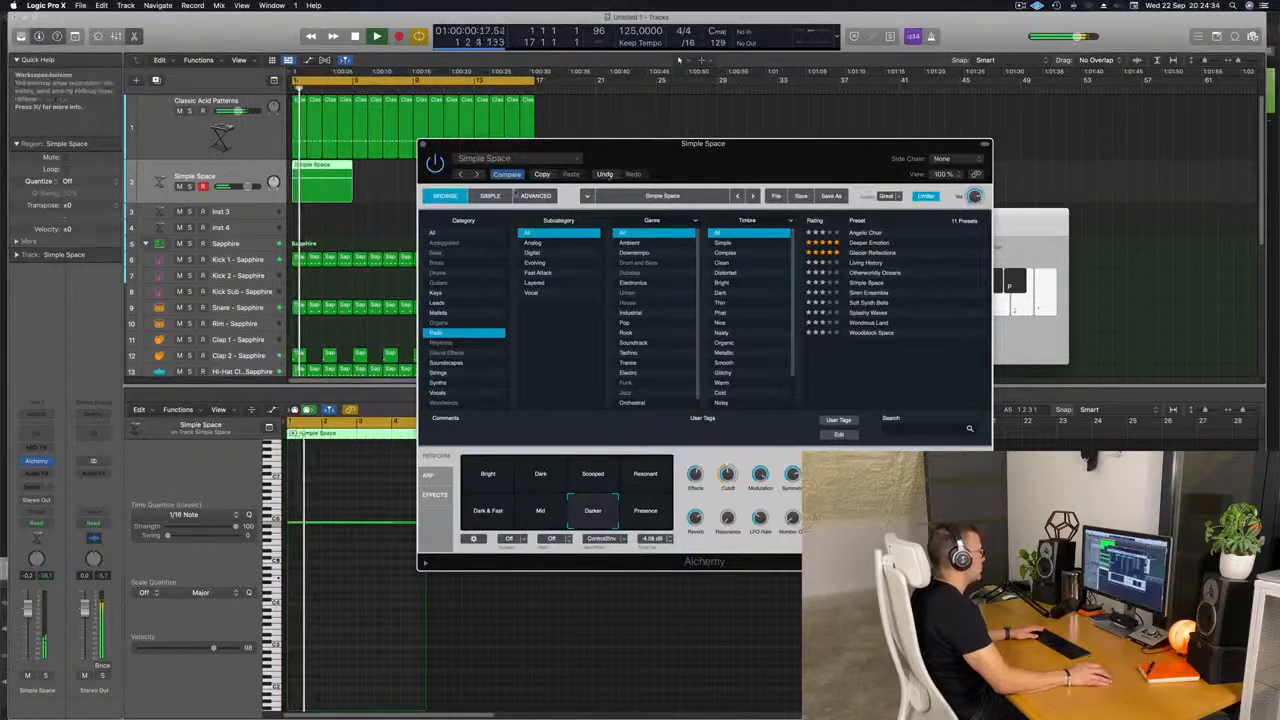
Step: Repeat the four-bar Simple Space region three times so the pad fills all sixteen bars
{"action": "left_click_drag", "start_coordinate": [590, 144], "coordinate": [1075, 161]}
{"action": "left_click", "coordinate": [316, 192]}
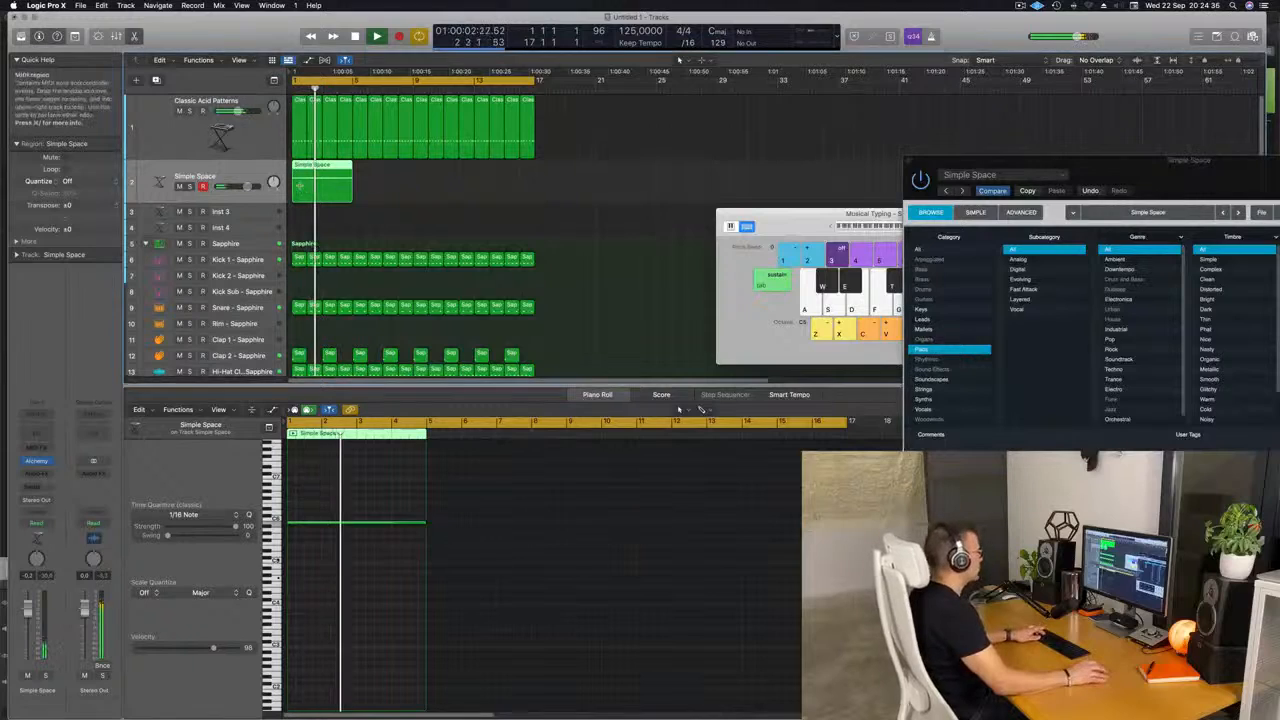
{"action": "key", "text": "super+r"}
{"action": "key", "text": "super+r"}
{"action": "key", "text": "super+r"}
Step: Close Alchemy, insert the Step FX multi-effect on the Simple Space channel, and raise the track volume to 3.0 dB
{"action": "left_click_drag", "start_coordinate": [1068, 161], "coordinate": [721, 75]}
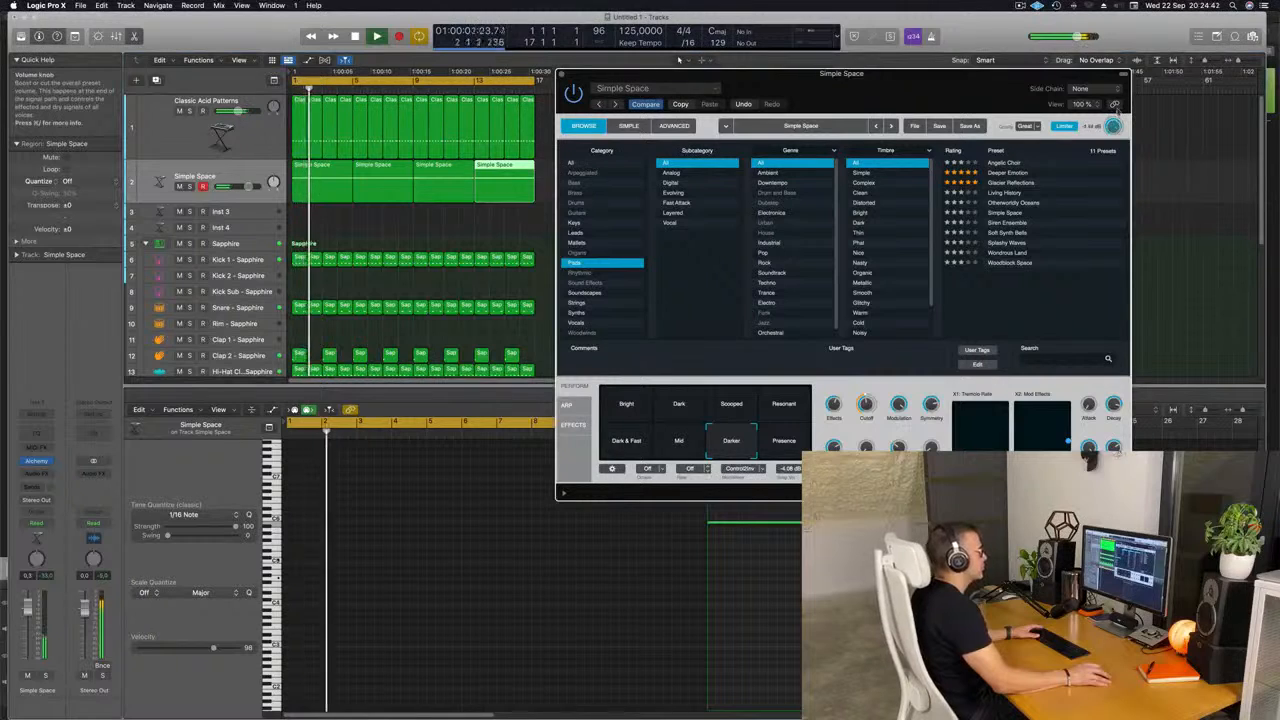
{"action": "left_click_drag", "start_coordinate": [826, 75], "coordinate": [849, 79]}
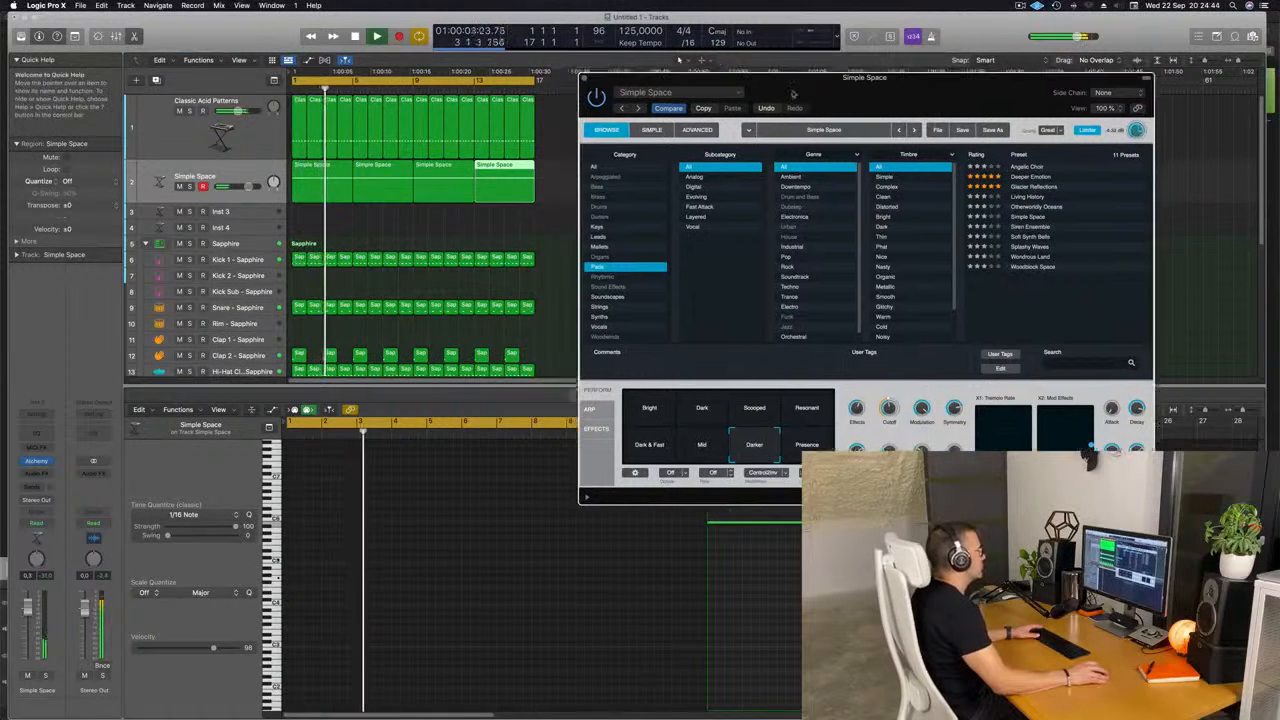
{"action": "left_click", "coordinate": [587, 78]}
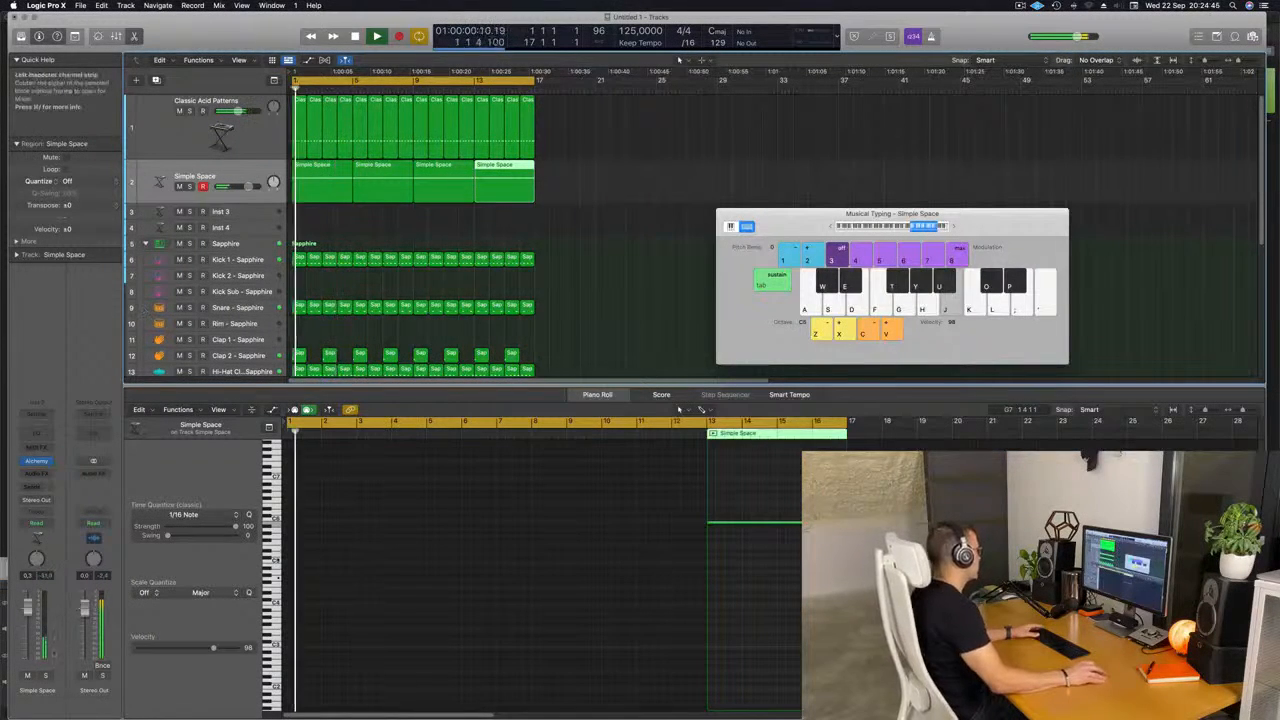
{"action": "left_click", "coordinate": [42, 472]}
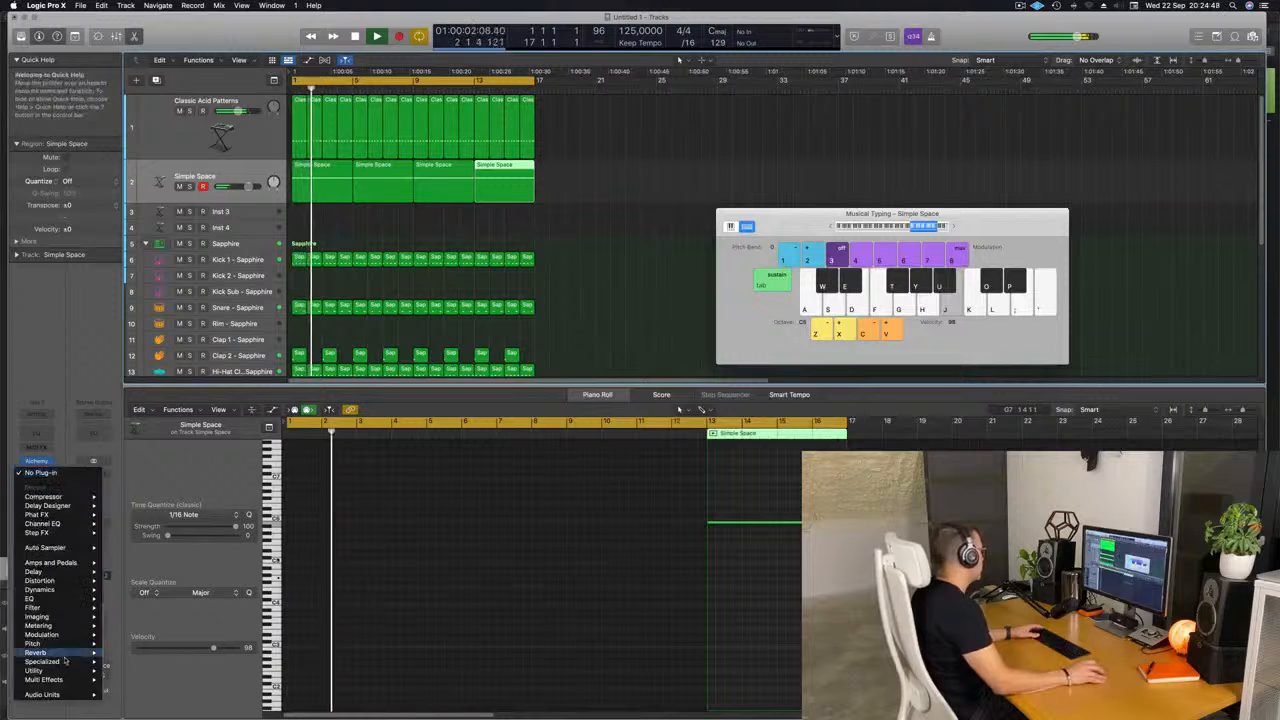
{"action": "mouse_move", "coordinate": [69, 679]}
{"action": "mouse_move", "coordinate": [148, 689]}
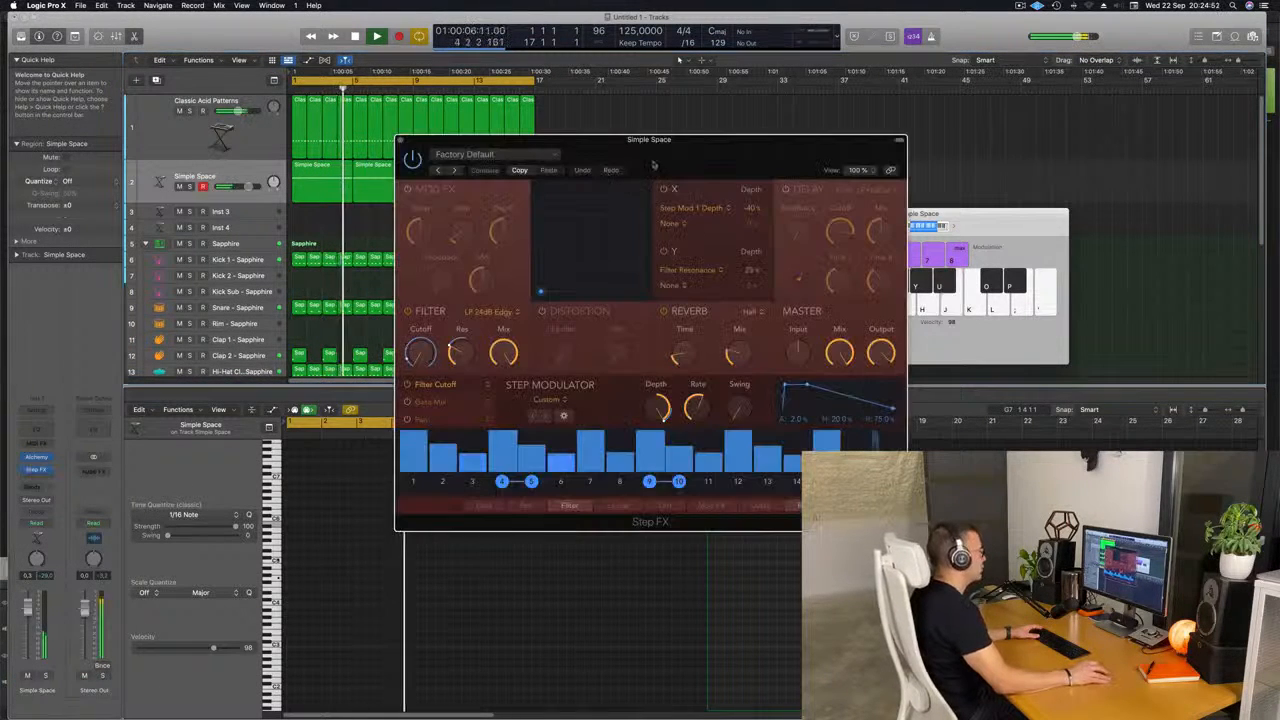
{"action": "left_click_drag", "start_coordinate": [702, 152], "coordinate": [849, 149]}
{"action": "key", "text": "Return"}
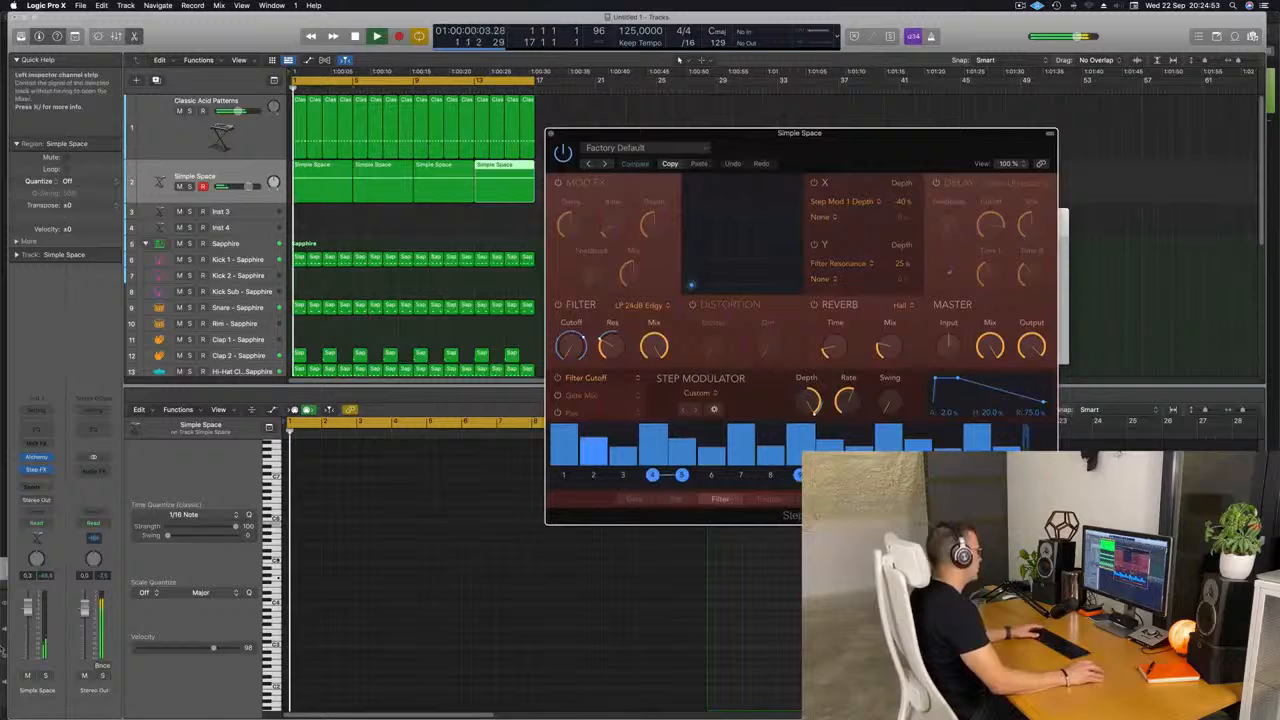
{"action": "left_click", "coordinate": [245, 176]}
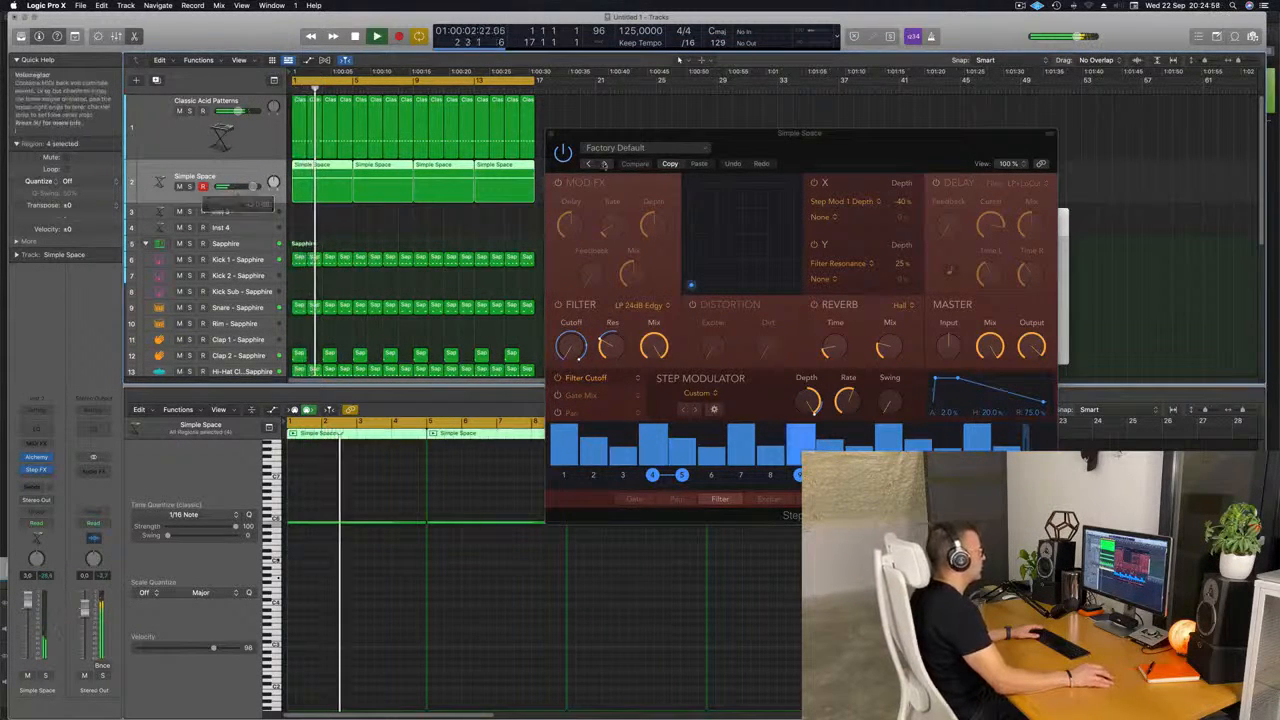
Step: Load the Broken Echoes preset in Step FX and reduce its master Mix to about 51.3%
{"action": "left_click_drag", "start_coordinate": [572, 161], "coordinate": [430, 180]}
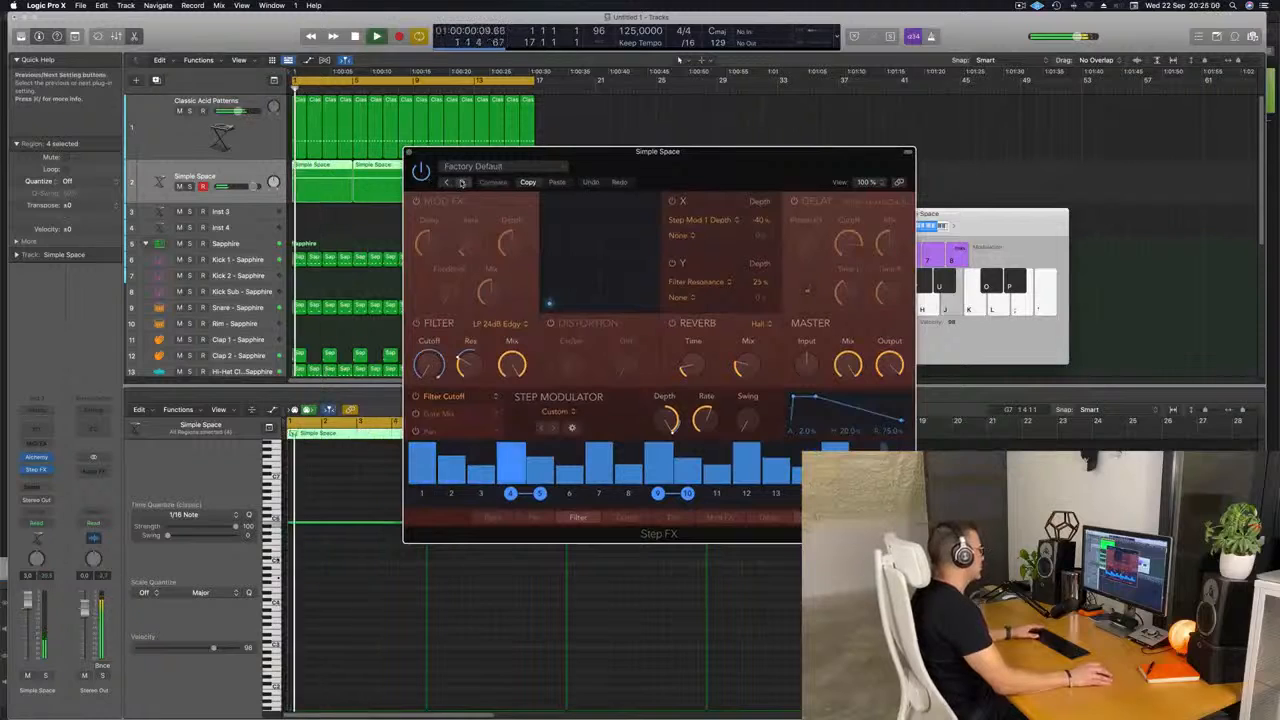
{"action": "left_click", "coordinate": [463, 182]}
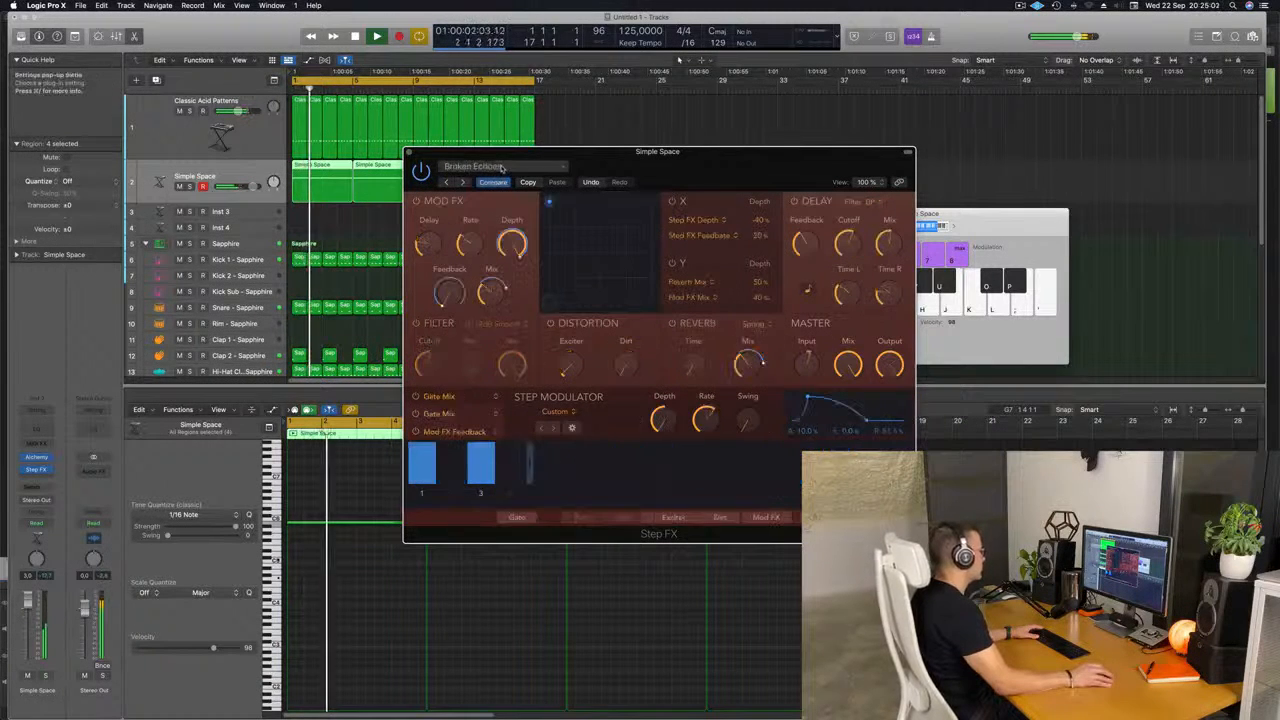
{"action": "left_click", "coordinate": [502, 167]}
{"action": "left_click", "coordinate": [510, 168]}
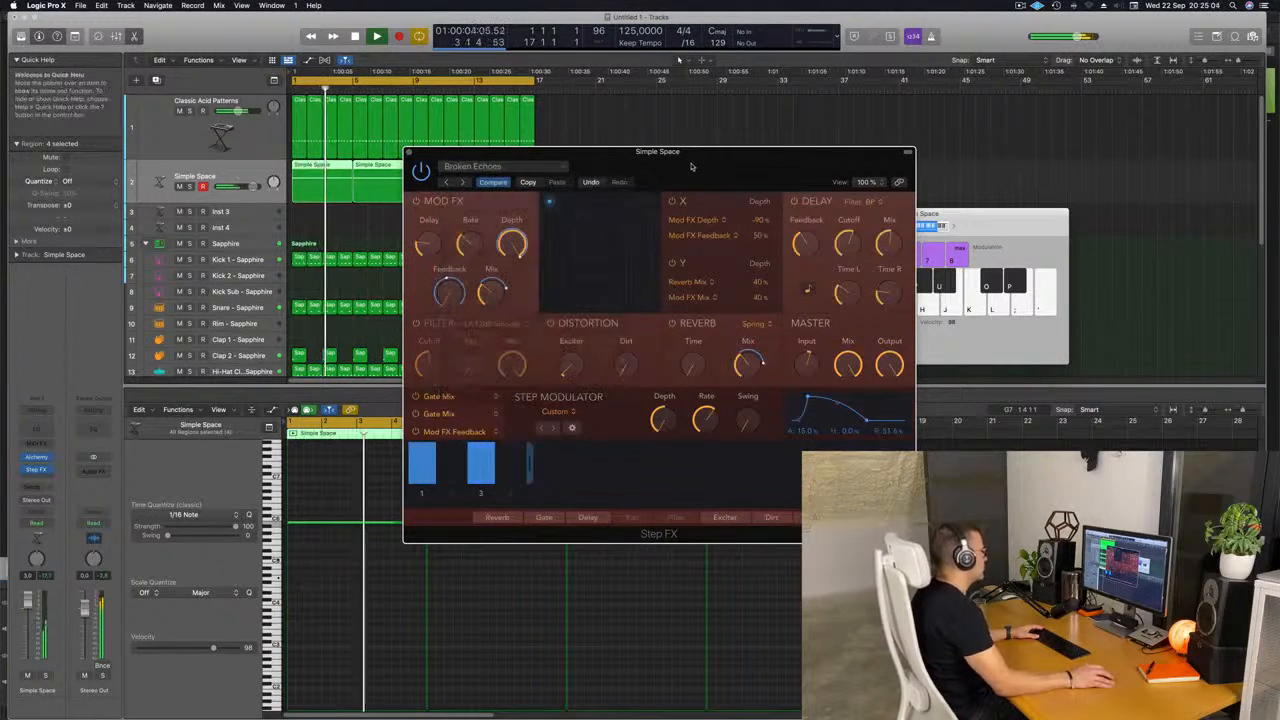
{"action": "left_click_drag", "start_coordinate": [740, 170], "coordinate": [758, 205]}
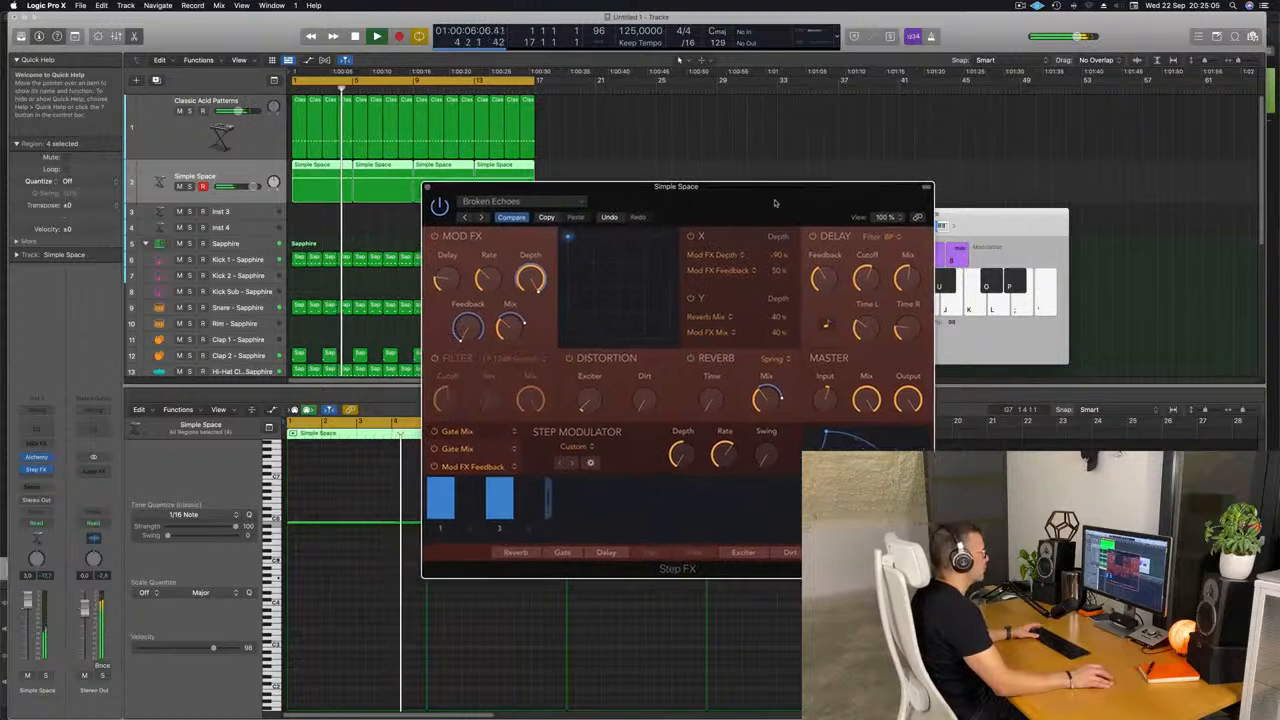
{"action": "mouse_move", "coordinate": [868, 402]}
{"action": "left_mouse_down"}
{"action": "mouse_move", "coordinate": [868, 442]}
{"action": "mouse_move", "coordinate": [871, 409]}
{"action": "left_mouse_up"}
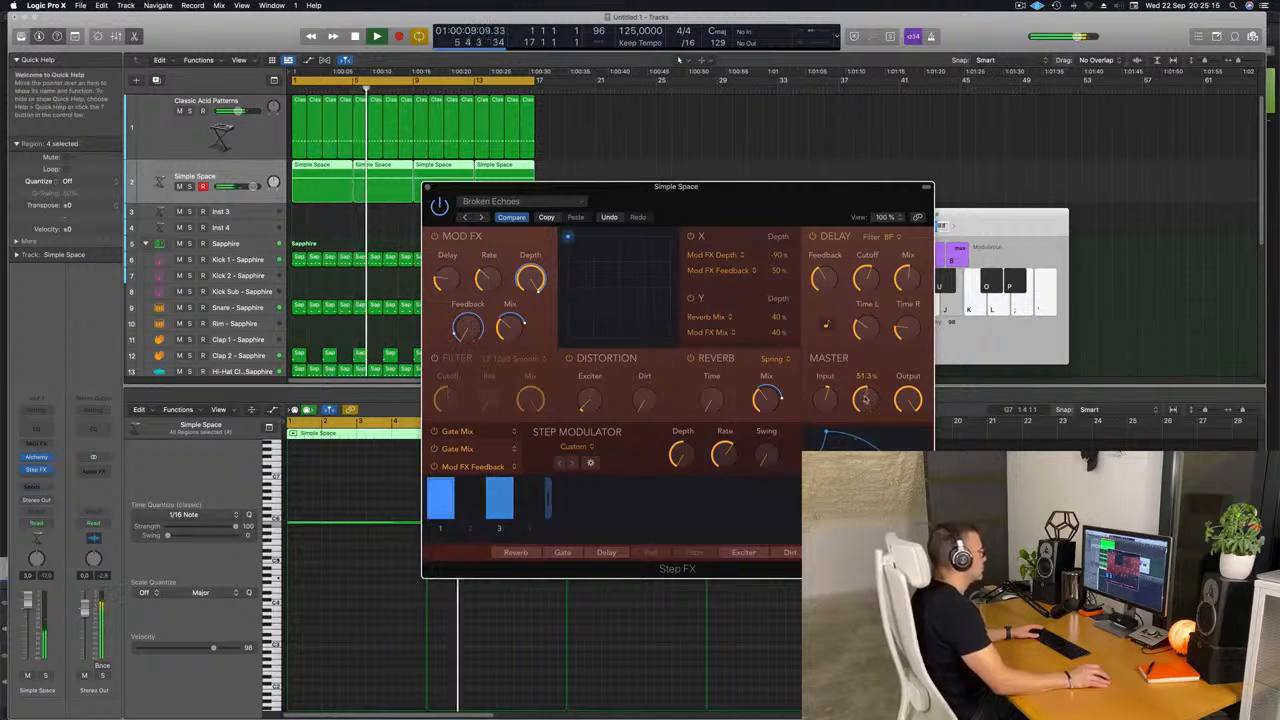
Step: Close the Step FX window, return playback to the start of the song, and select the Inst 3 track
{"action": "left_click_drag", "start_coordinate": [866, 399], "coordinate": [868, 400]}
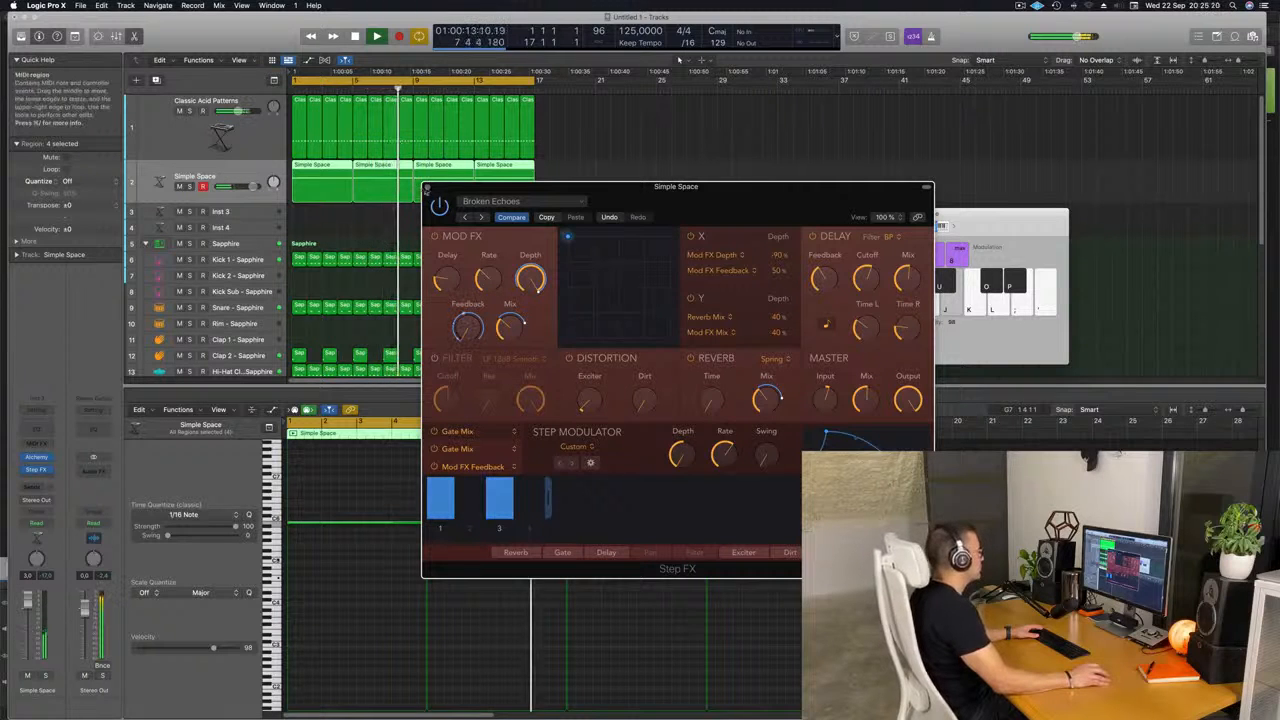
{"action": "left_click", "coordinate": [428, 187]}
{"action": "key", "text": "super+Left"}
{"action": "key", "text": "super+Left"}
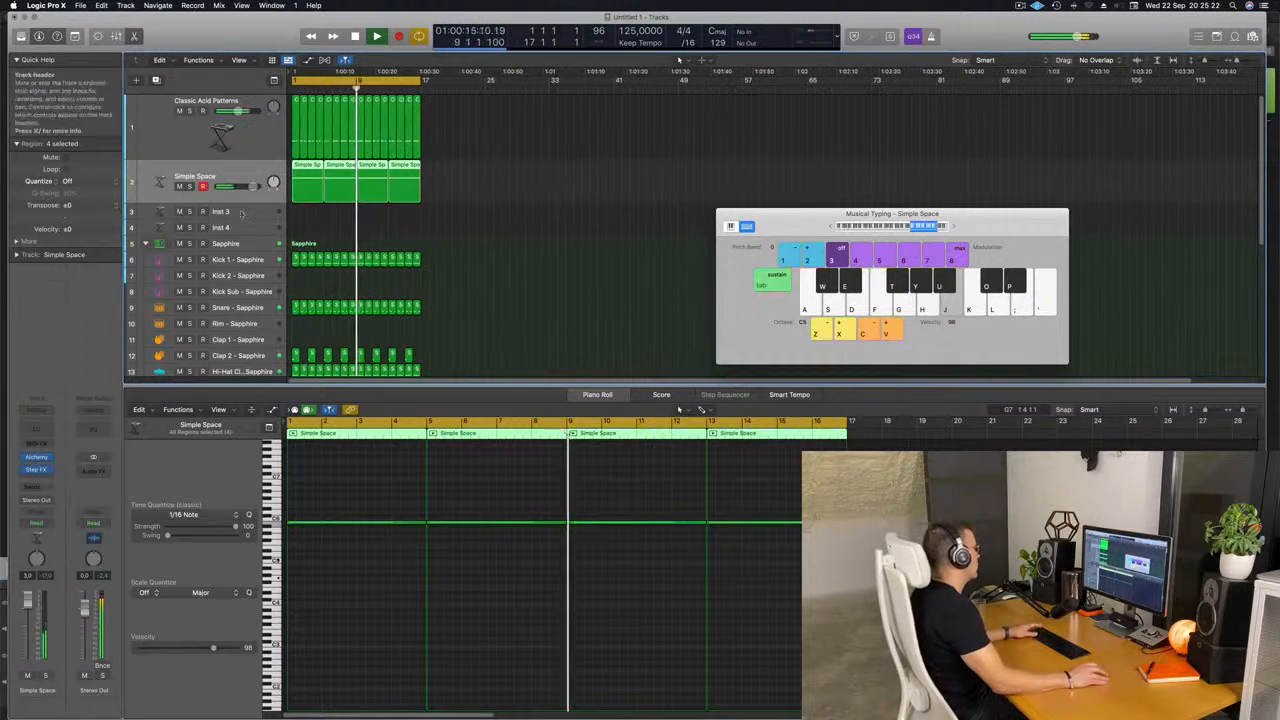
{"action": "key", "text": "Return"}
{"action": "left_click", "coordinate": [230, 212]}
Step: Copy the first one-bar Classic Acid Patterns region to bar 1 of the Inst 3 track
{"action": "scroll", "coordinate": [383, 201], "scroll_direction": "down", "scroll_amount": 5}
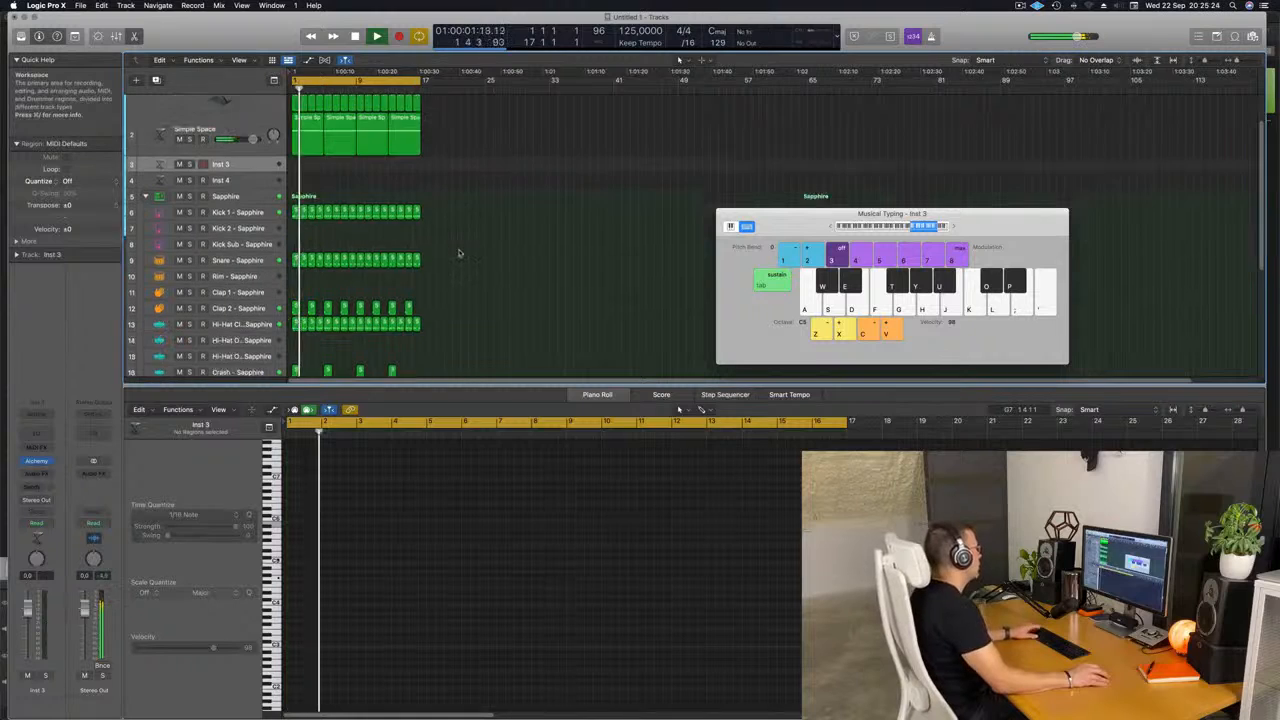
{"action": "scroll", "coordinate": [345, 200], "scroll_direction": "up", "scroll_amount": 4}
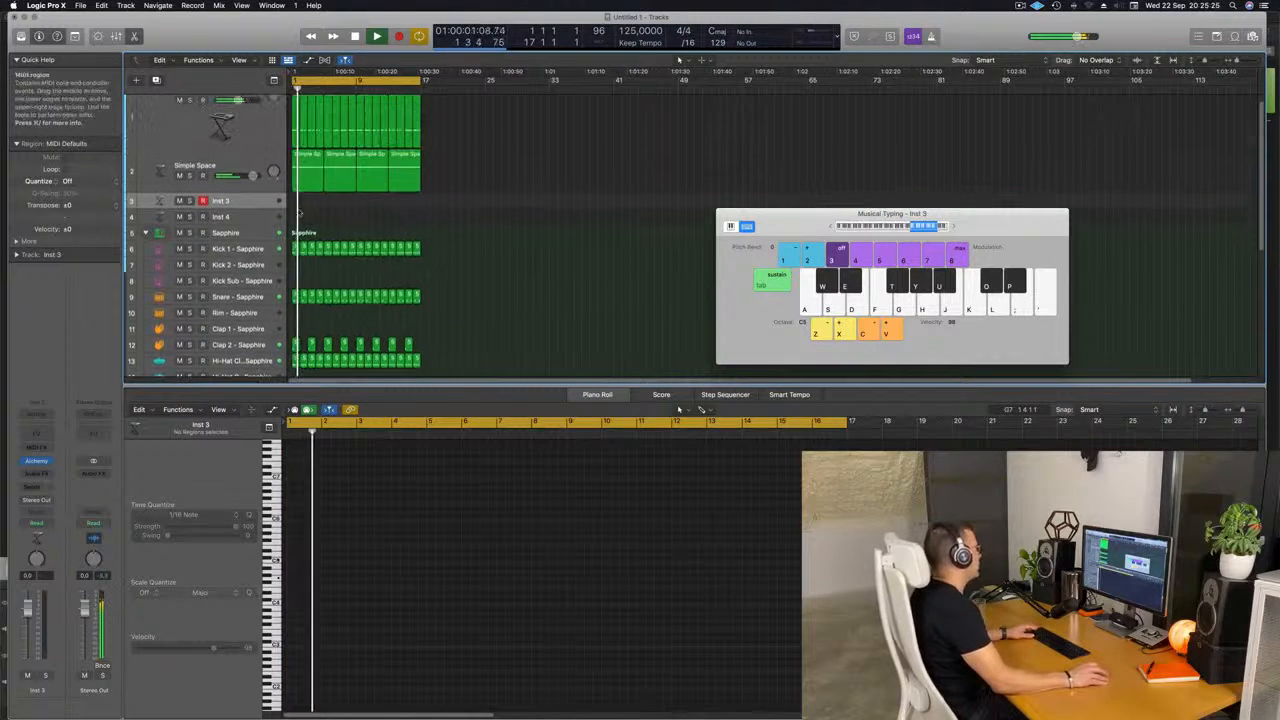
{"action": "left_click", "coordinate": [295, 133]}
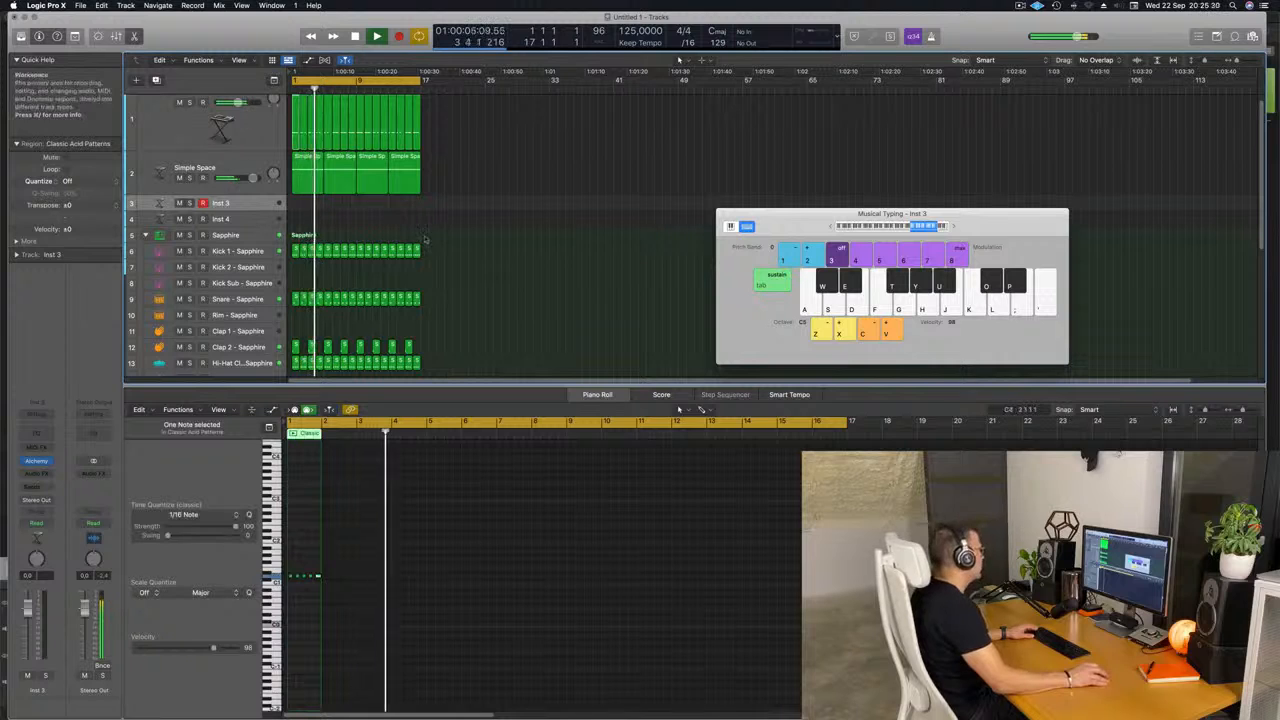
{"action": "scroll", "coordinate": [290, 180], "scroll_direction": "down", "scroll_amount": 1}
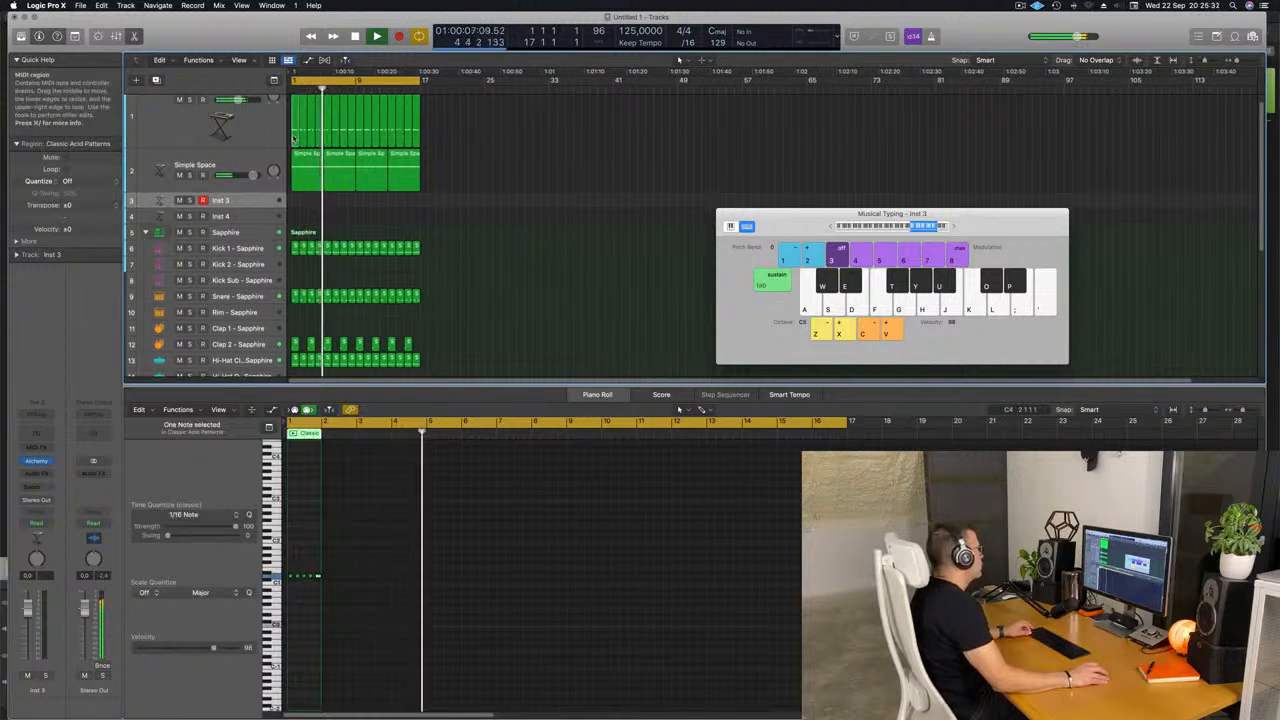
{"action": "left_click_drag", "start_coordinate": [294, 137], "coordinate": [297, 210]}
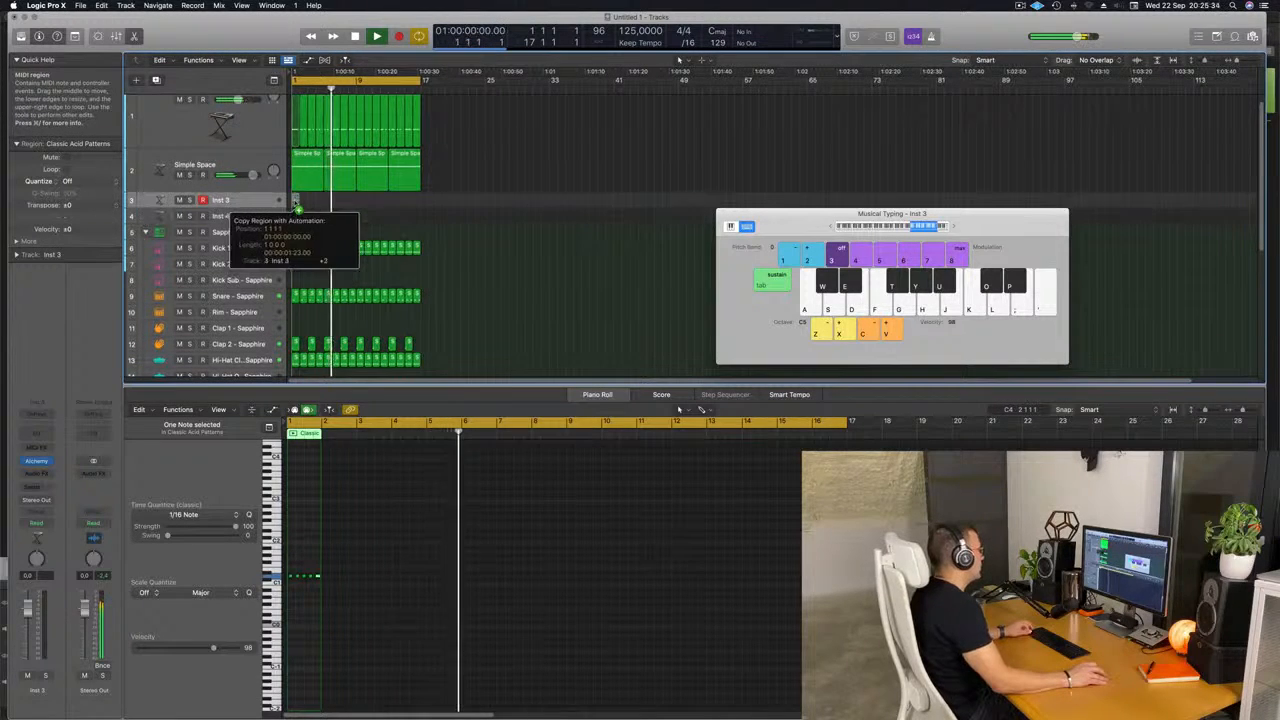
Step: Stop playback and select all the notes in the copied Classic Acid Patterns region on Inst 3
{"action": "key", "text": "space"}
{"action": "left_click_drag", "start_coordinate": [356, 567], "coordinate": [307, 601]}
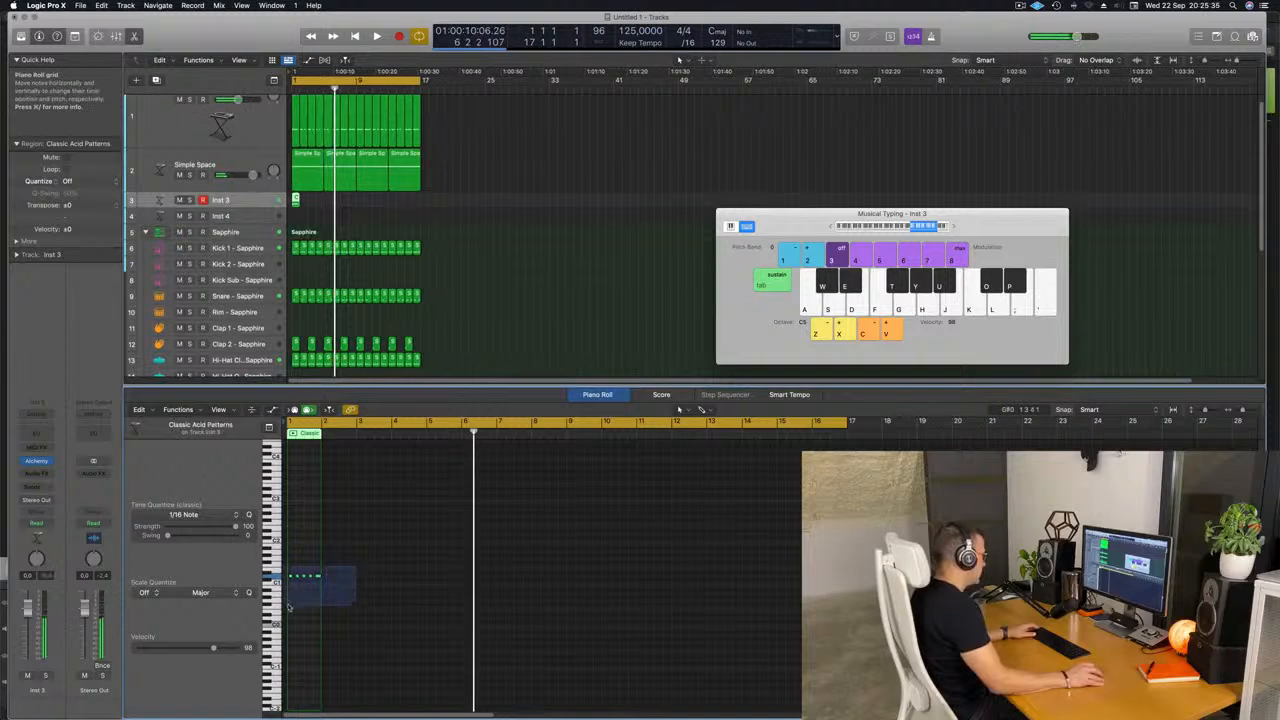
Step: Keep only the first note of the Inst 3 region's pattern and audition the loop from the start
{"action": "key", "text": "Return"}
{"action": "key", "text": "space"}
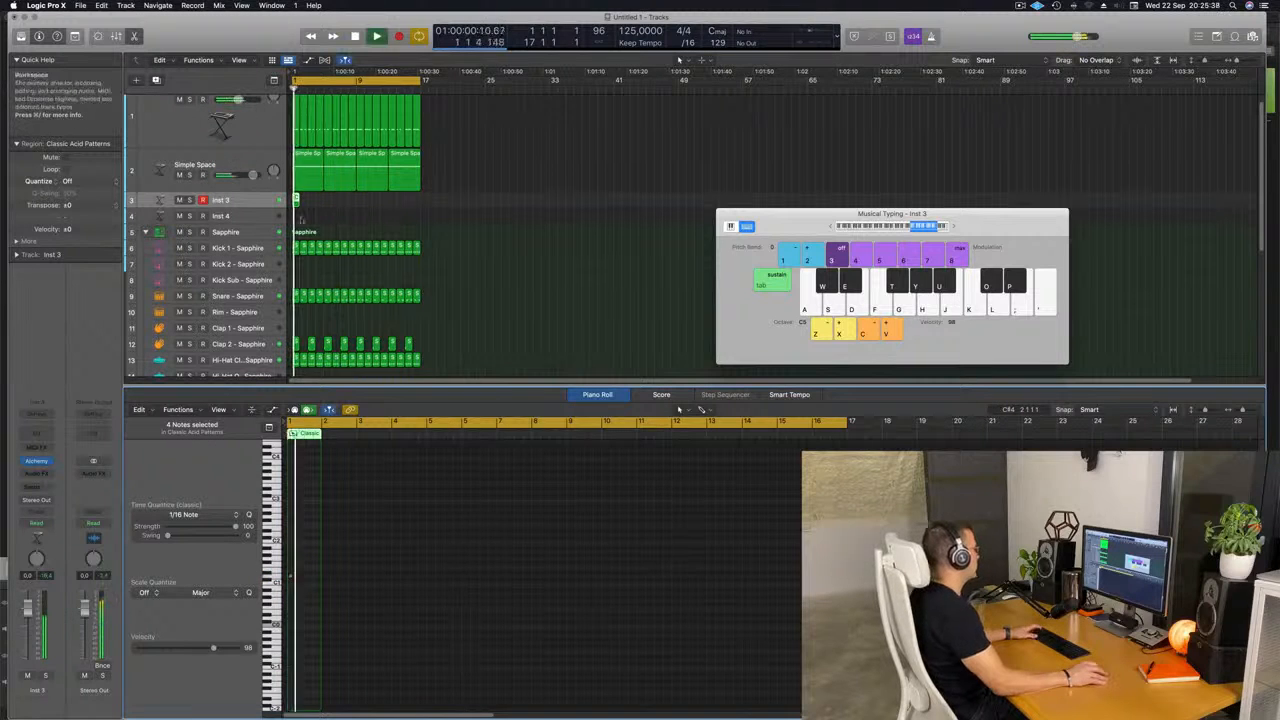
{"action": "key", "text": "space"}
{"action": "scroll", "coordinate": [303, 207], "scroll_direction": "up", "scroll_amount": 10}
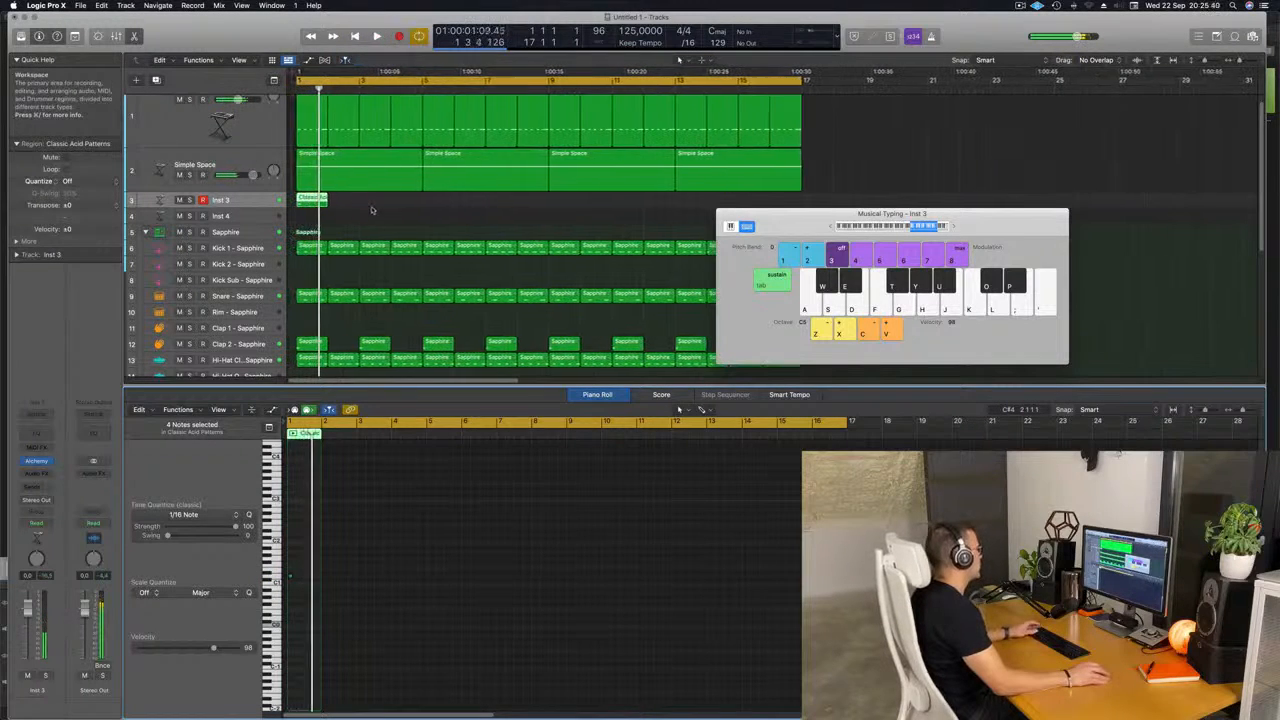
{"action": "key", "text": "space"}
{"action": "key", "text": "space"}
{"action": "left_click", "coordinate": [238, 203]}
{"action": "key", "text": "space"}
{"action": "key", "text": "space"}
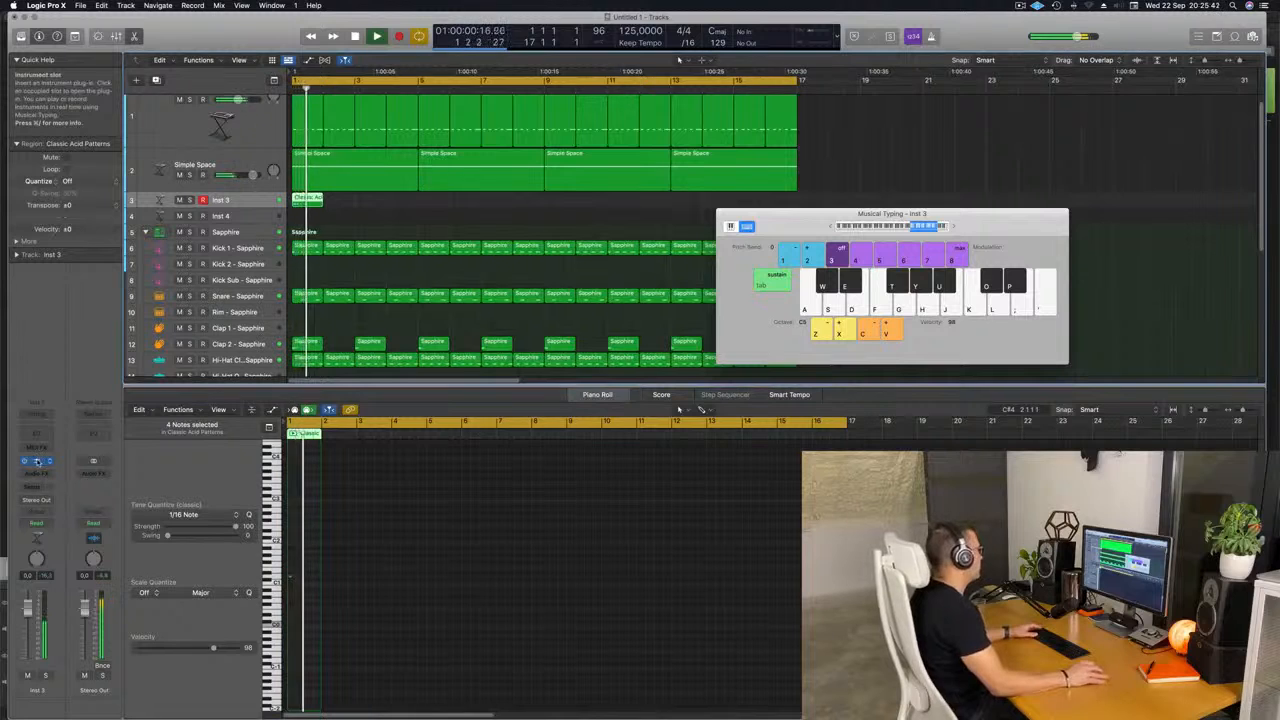
Step: Load the Bright Punchy Synth preset from Alchemy's Brass category on the Inst 3 track and audition it
{"action": "left_click", "coordinate": [37, 461]}
{"action": "left_click", "coordinate": [414, 259]}
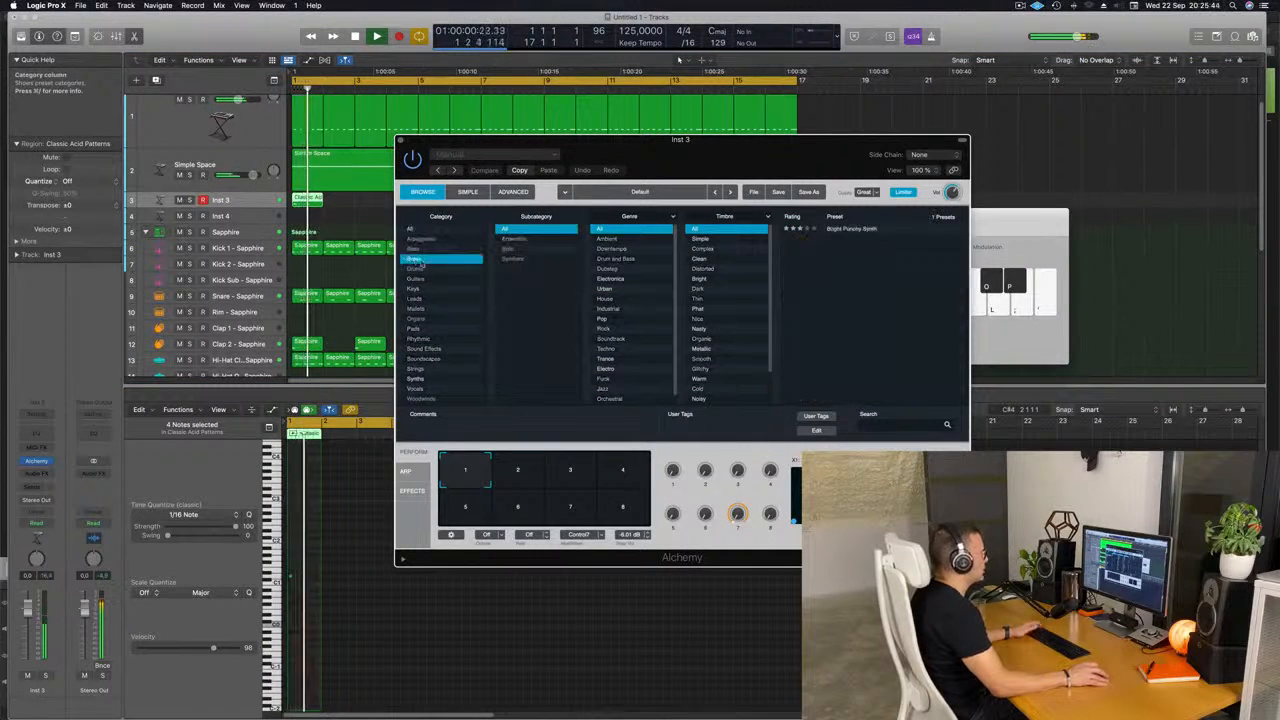
{"action": "left_click", "coordinate": [845, 229]}
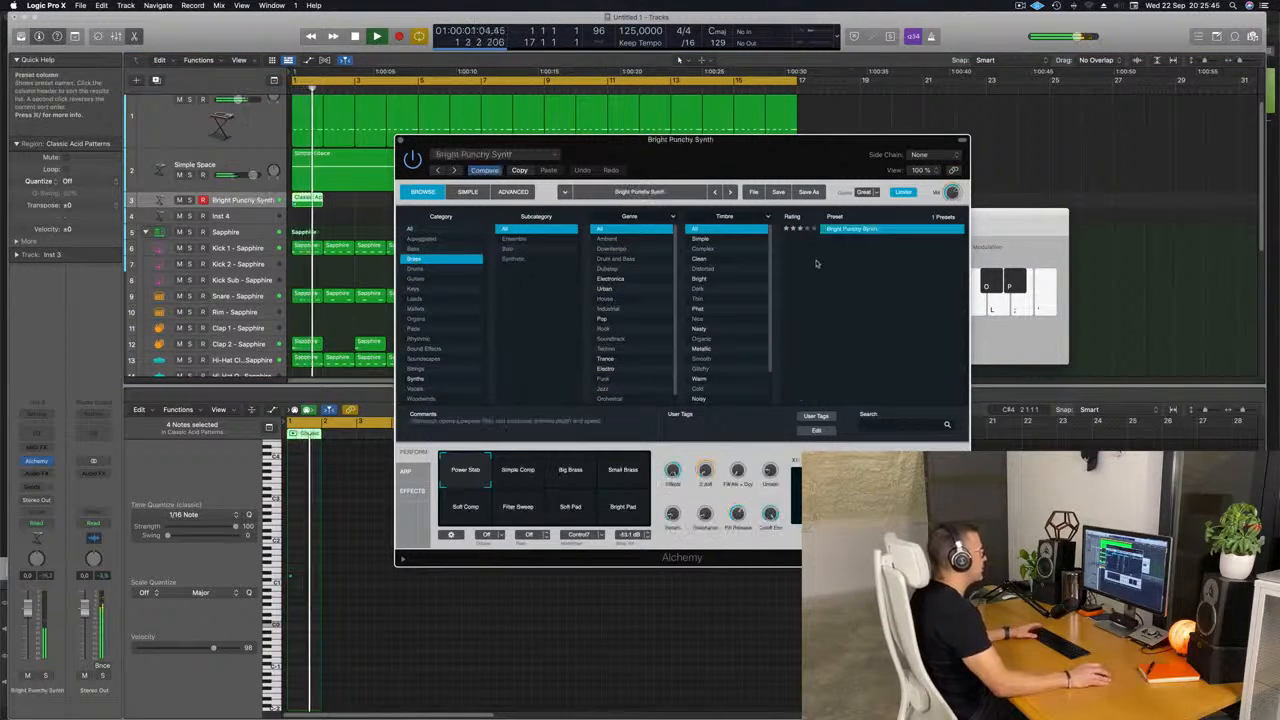
{"action": "left_click_drag", "start_coordinate": [755, 160], "coordinate": [717, 170]}
{"action": "key", "text": "space"}
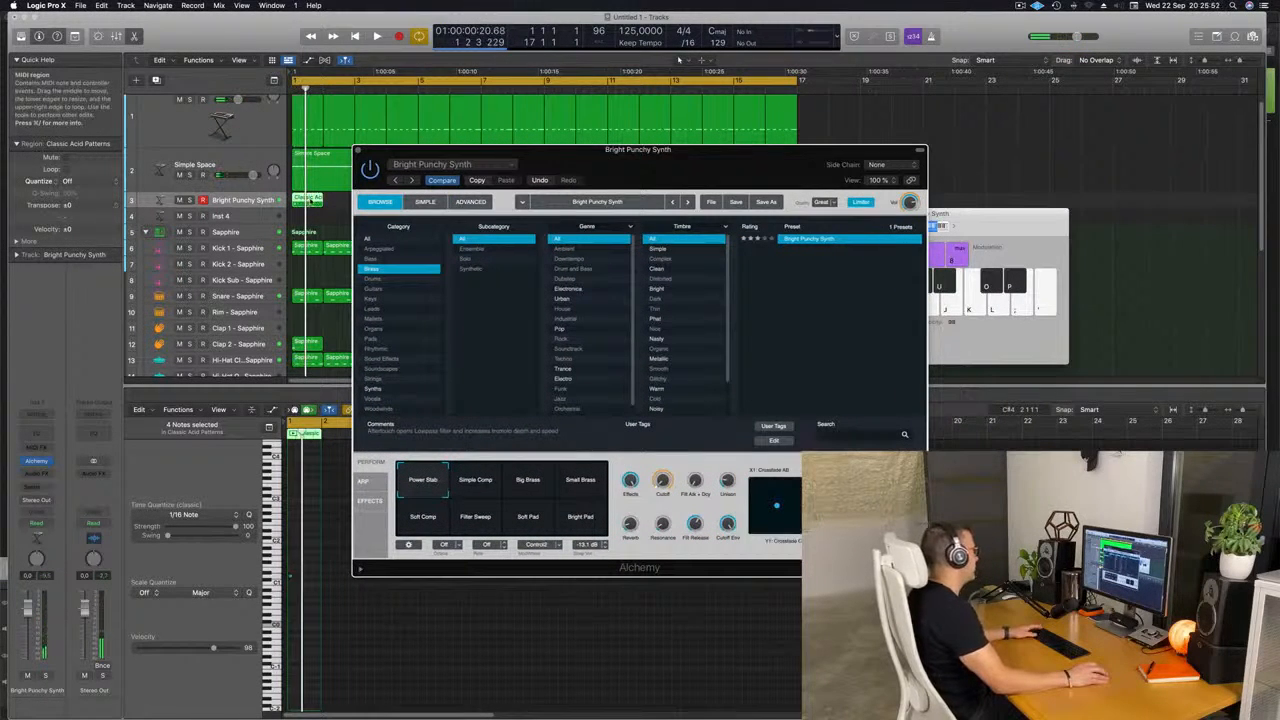
Step: Open the Bright Punchy Synth region in the Piano Roll and raise its single note two octaves
{"action": "double_click", "coordinate": [309, 201]}
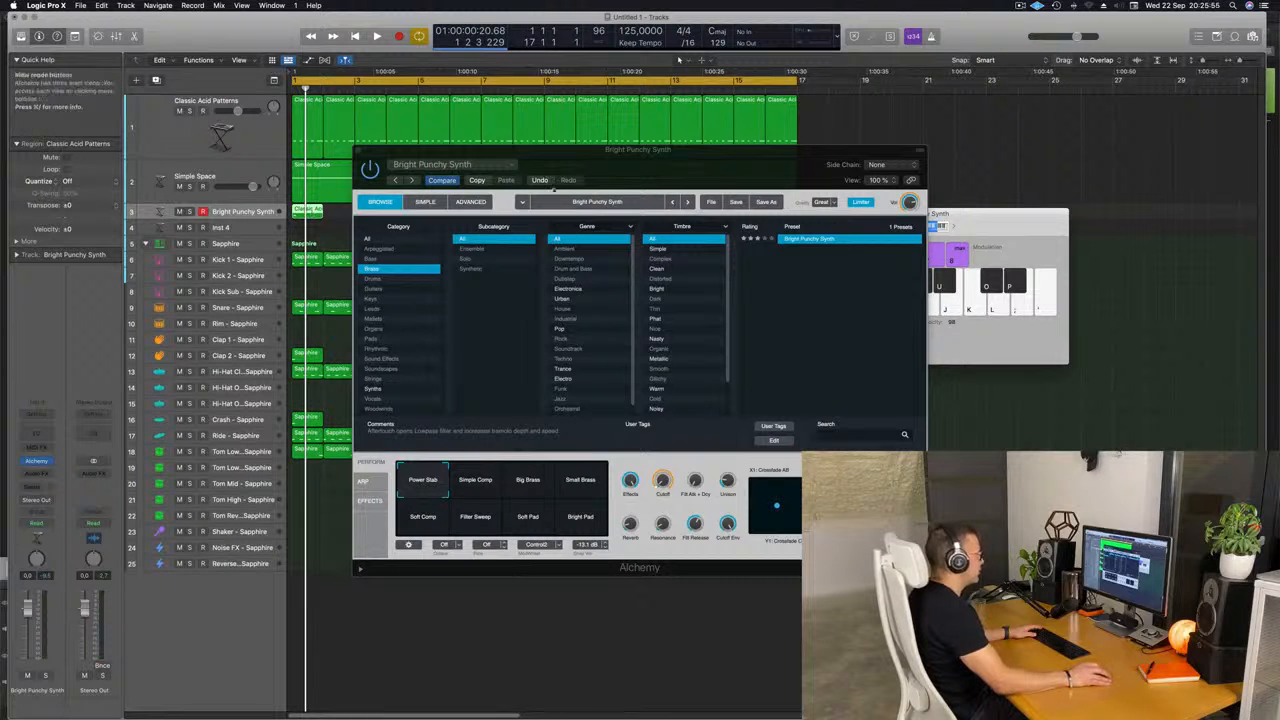
{"action": "left_click_drag", "start_coordinate": [566, 150], "coordinate": [766, 110]}
{"action": "double_click", "coordinate": [310, 210]}
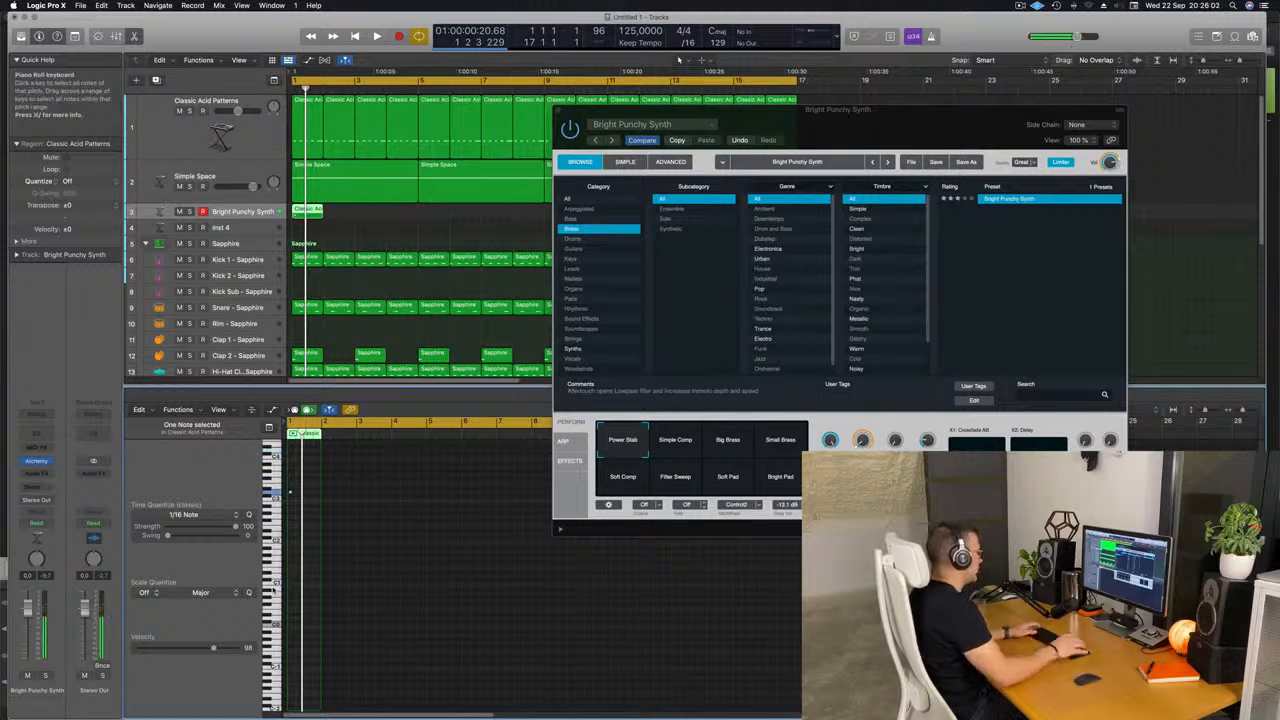
Step: Switch Alchemy's performance snapshot to Soft Pad, audition it with the loop, and close the instrument window
{"action": "left_click", "coordinate": [685, 440]}
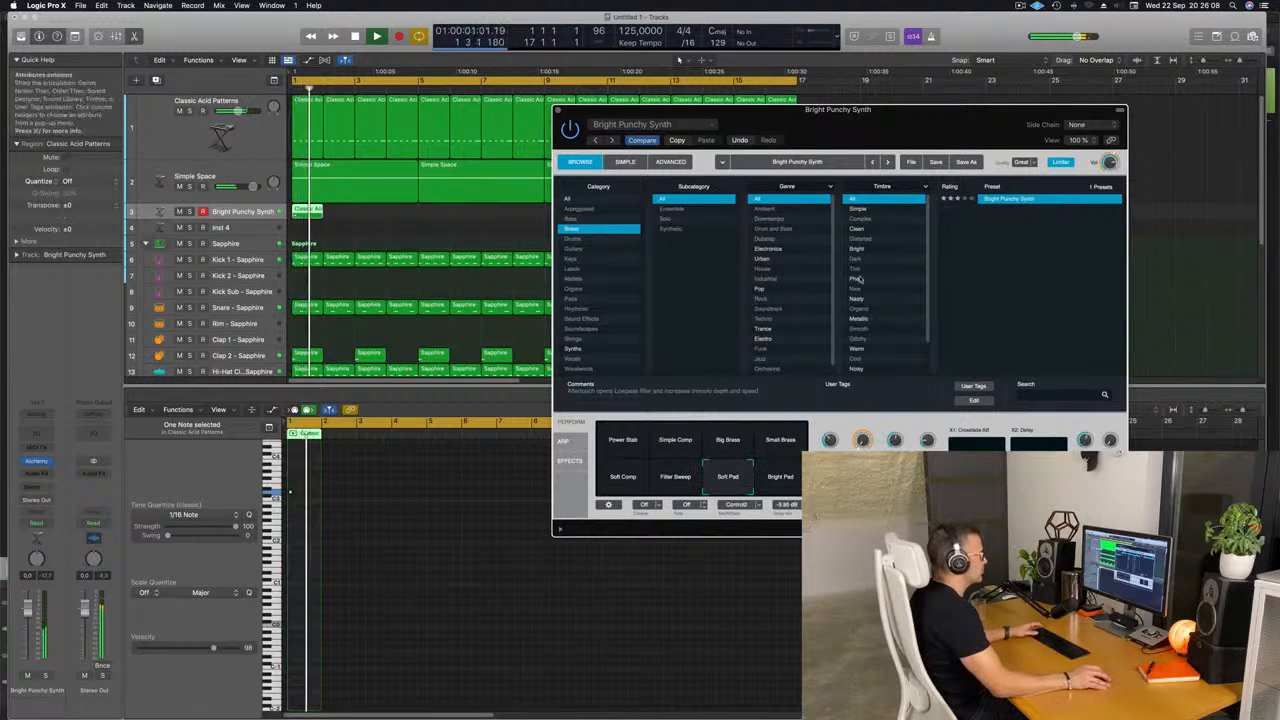
{"action": "left_click_drag", "start_coordinate": [942, 128], "coordinate": [948, 93]}
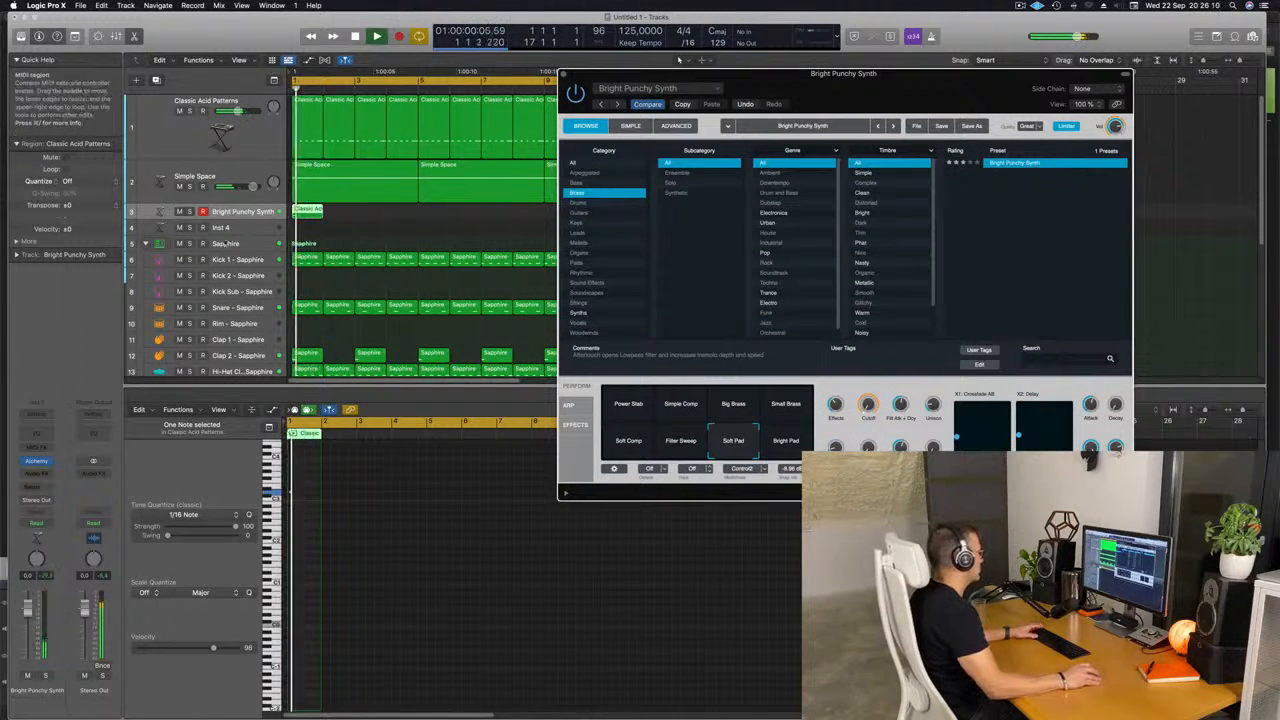
{"action": "key", "text": "space"}
{"action": "left_click", "coordinate": [219, 411]}
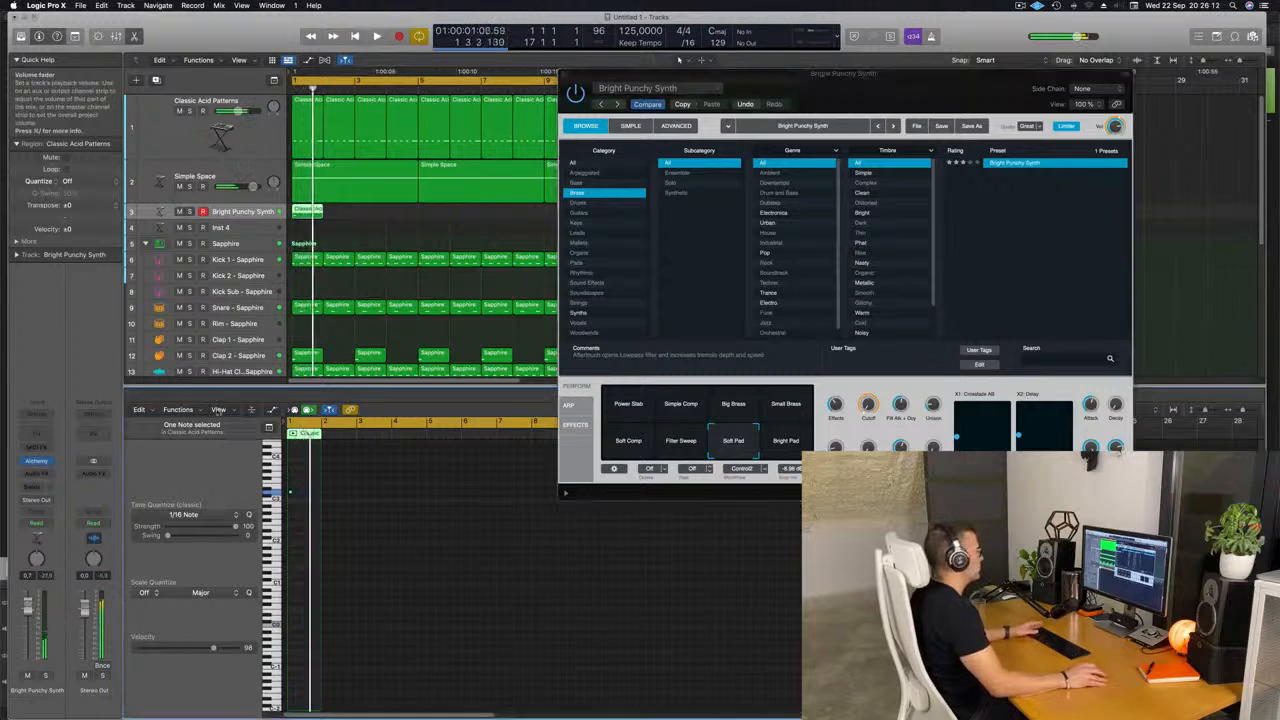
{"action": "left_click_drag", "start_coordinate": [934, 95], "coordinate": [889, 103]}
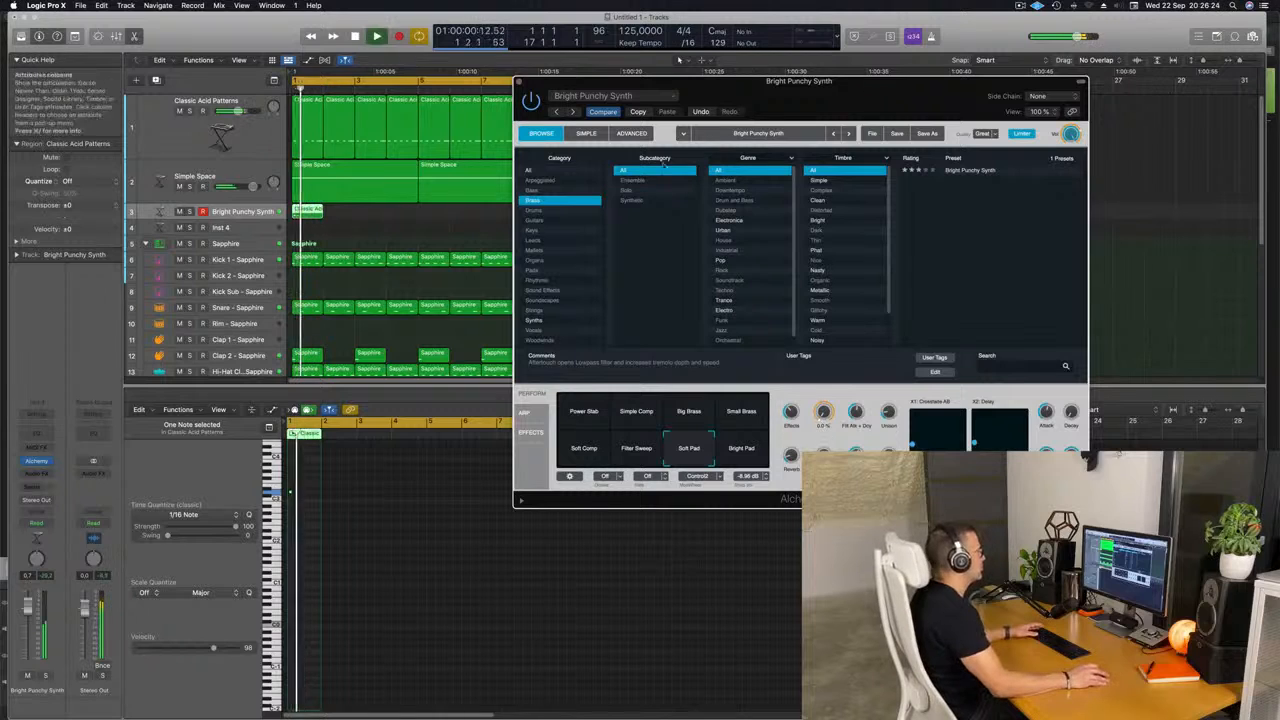
{"action": "left_click", "coordinate": [519, 81]}
{"action": "key", "text": "space"}
{"action": "key", "text": "space"}
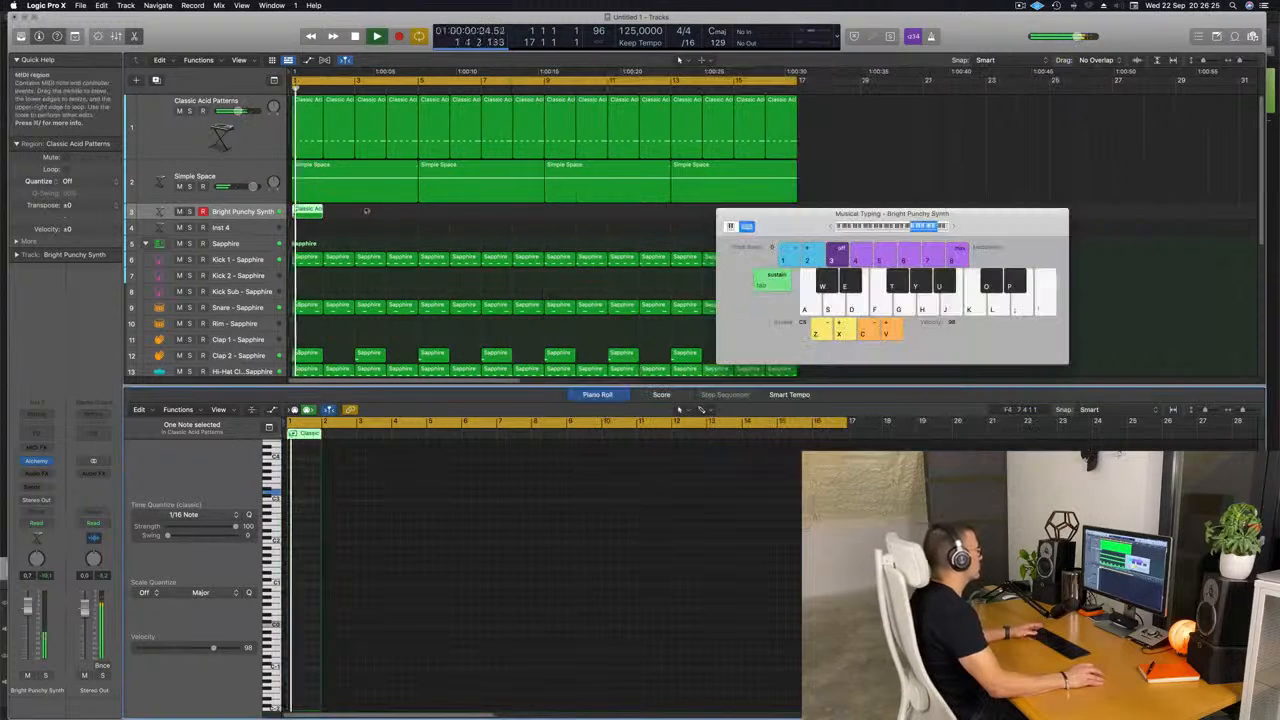
Step: Repeat the one-bar Bright Punchy Synth region until copies fill the track up to bar 17
{"action": "key", "text": "super+r"}
{"action": "key", "text": "super+r"}
{"action": "key", "text": "super+r"}
{"action": "key", "text": "super+r"}
{"action": "key", "text": "super+r"}
{"action": "key", "text": "super+r"}
{"action": "key", "text": "super+r"}
{"action": "key", "text": "super+r"}
{"action": "key", "text": "super+r"}
{"action": "key", "text": "super+r"}
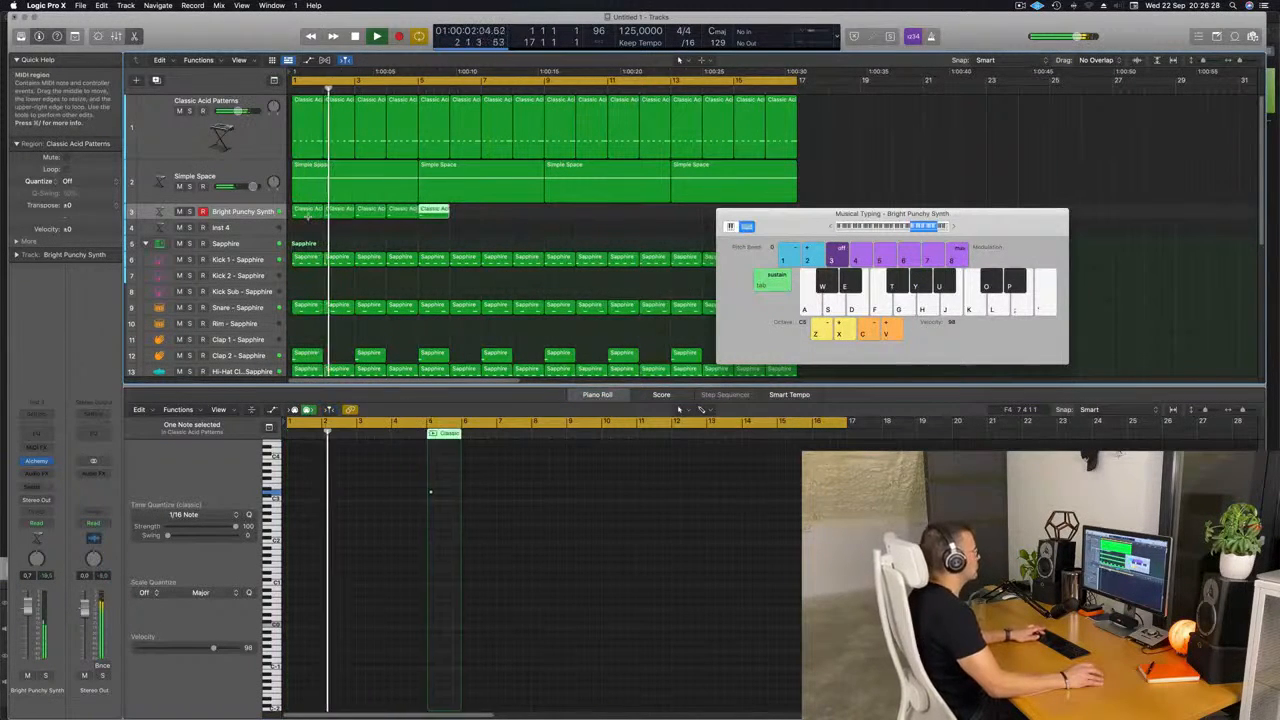
{"action": "key", "text": "super+r"}
{"action": "key", "text": "super+r"}
{"action": "key", "text": "super+r"}
{"action": "key", "text": "super+r"}
{"action": "key", "text": "super+r"}
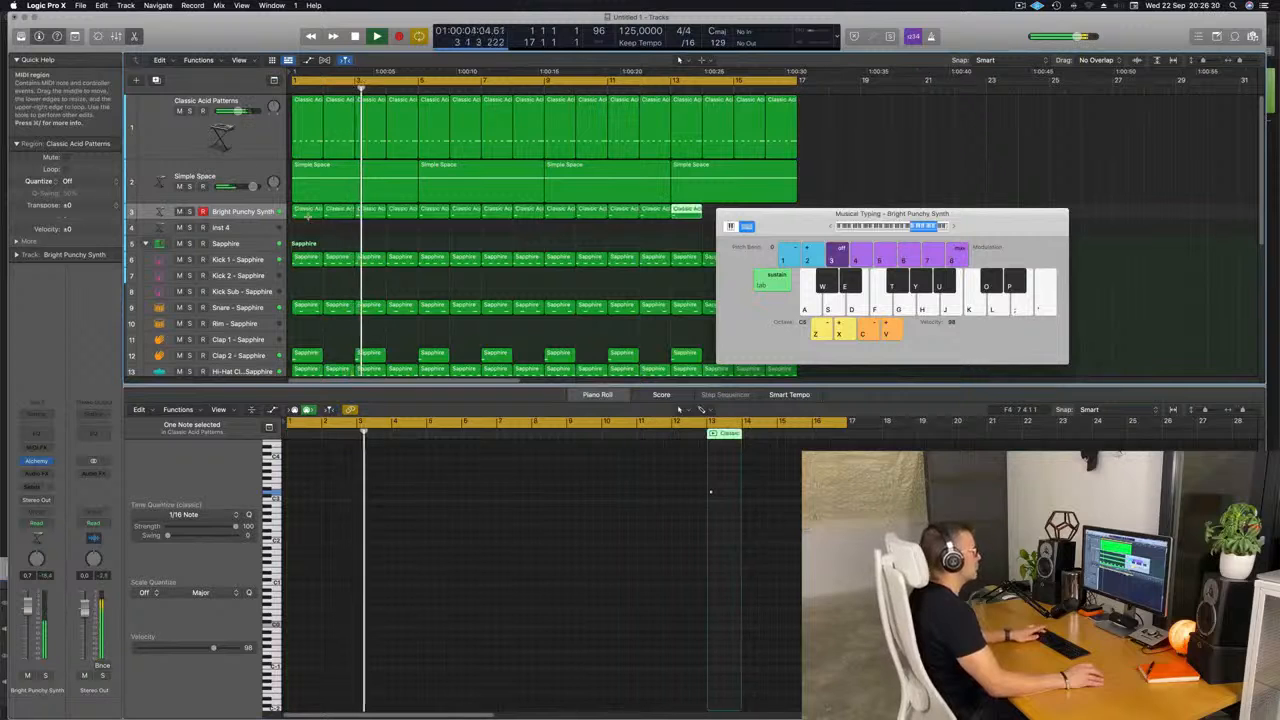
{"action": "left_click_drag", "start_coordinate": [822, 230], "coordinate": [1039, 210]}
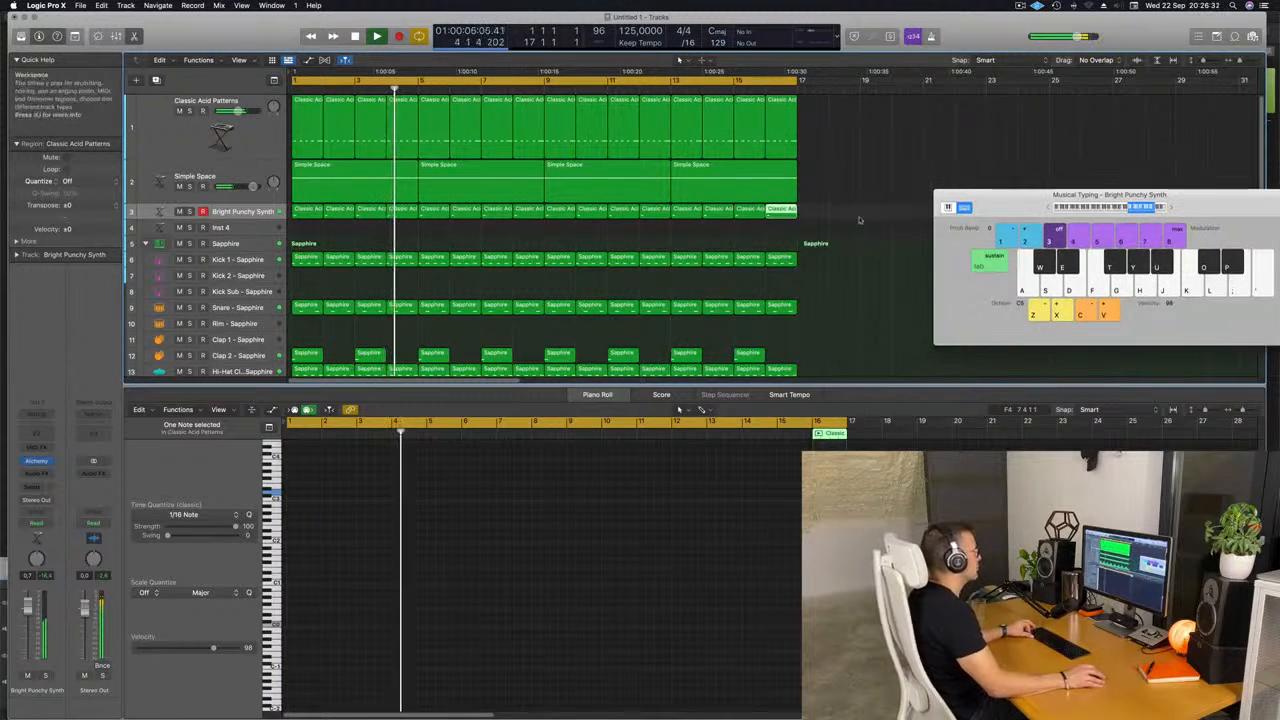
Step: Select the Bright Punchy Synth track and lower its volume slightly to fit the playing mix
{"action": "key", "text": "super+Left"}
{"action": "key", "text": "super+Left"}
{"action": "key", "text": "super+Left"}
{"action": "key", "text": "super+Up"}
{"action": "key", "text": "super+Up"}
{"action": "key", "text": "super+Up"}
{"action": "key", "text": "super+Up"}
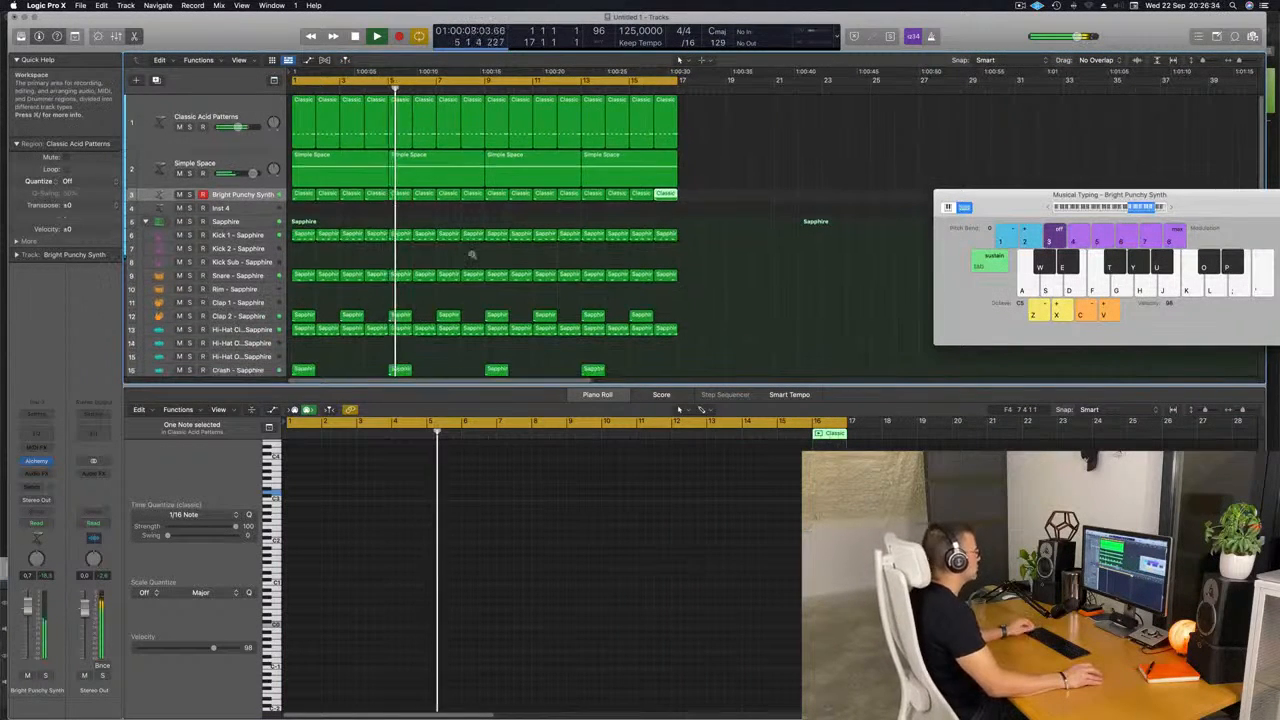
{"action": "left_click", "coordinate": [243, 190]}
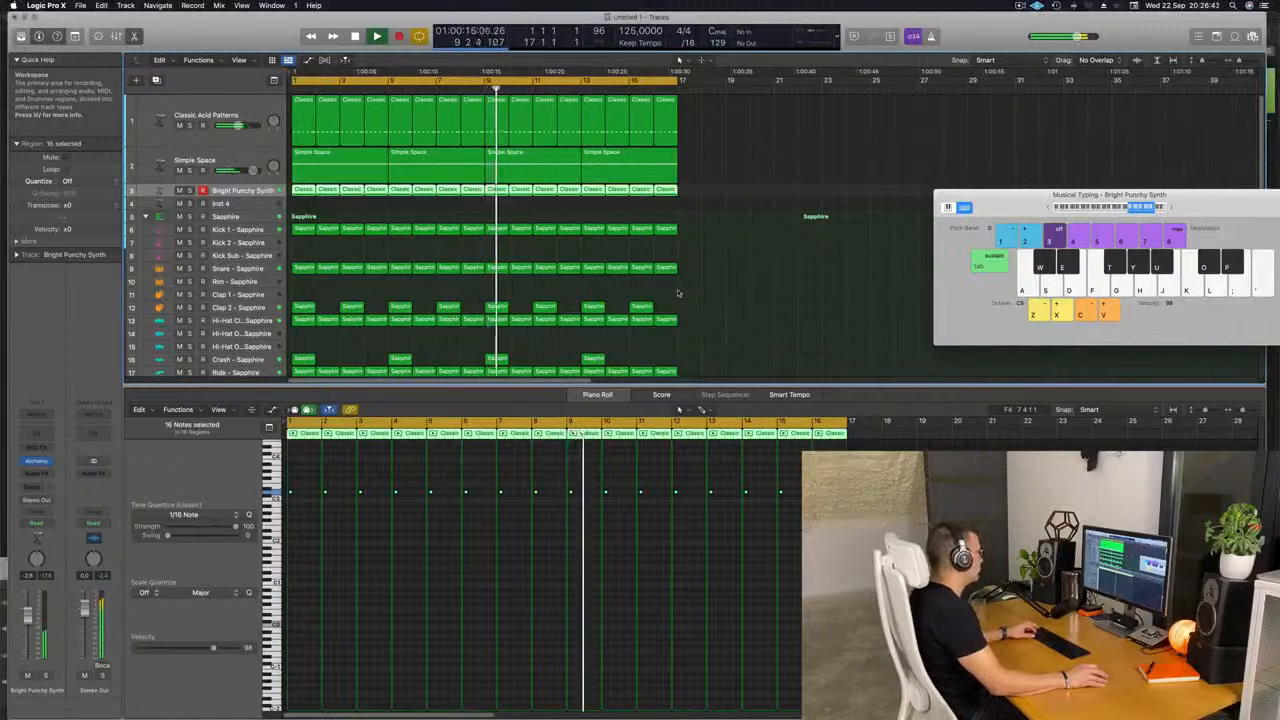
{"action": "left_click", "coordinate": [904, 233]}
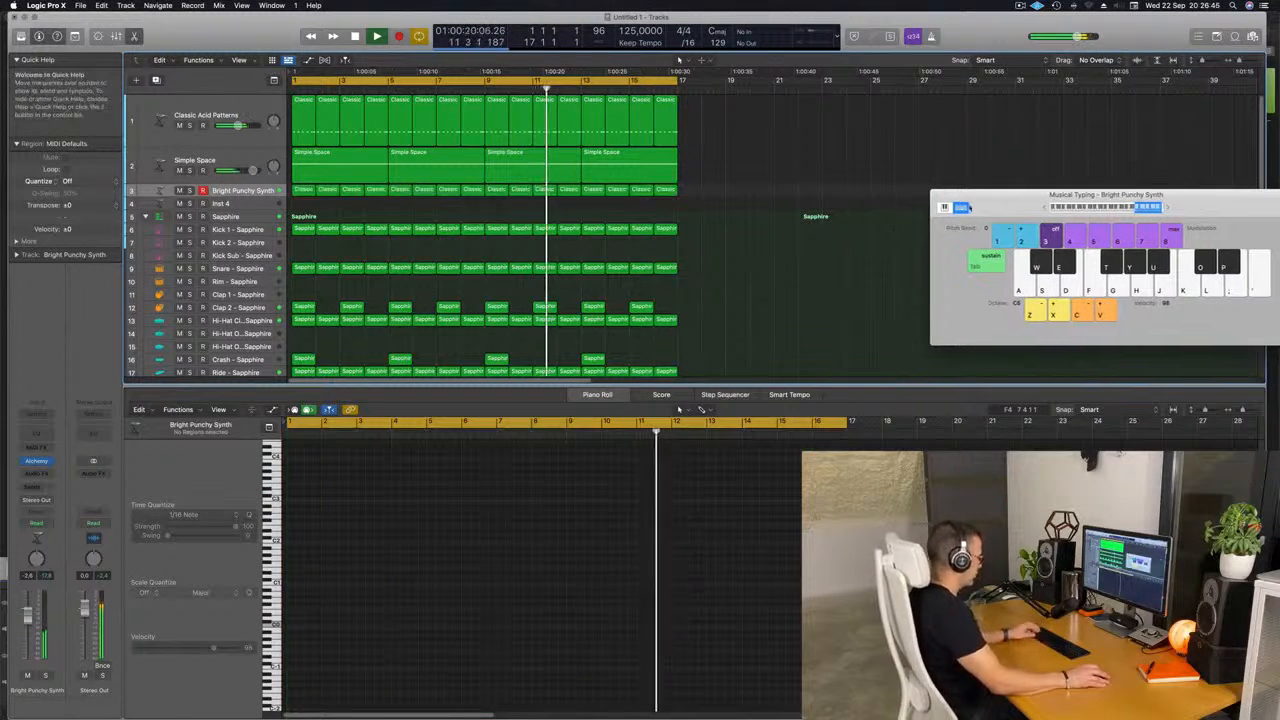
Step: Close Musical Typing and hide the Piano Roll to show all tracks in the arrangement
{"action": "left_click_drag", "start_coordinate": [996, 201], "coordinate": [791, 206]}
{"action": "key", "text": "super+k"}
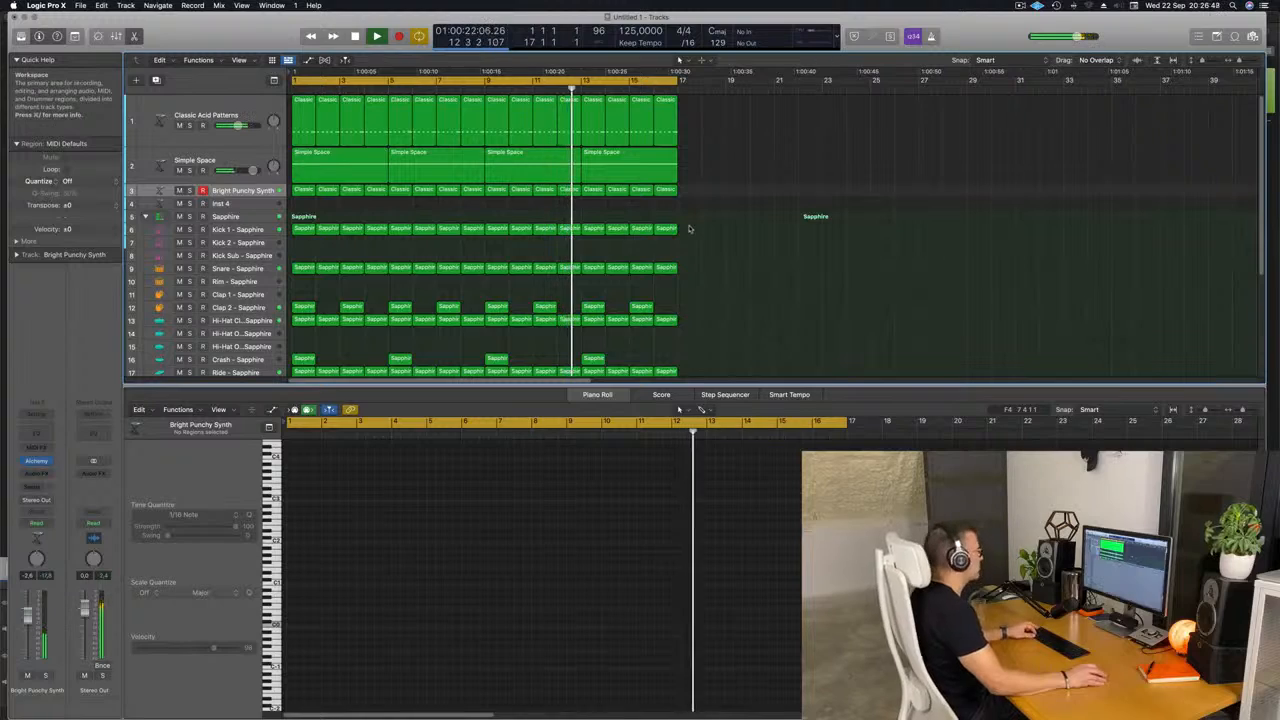
{"action": "key", "text": "e"}
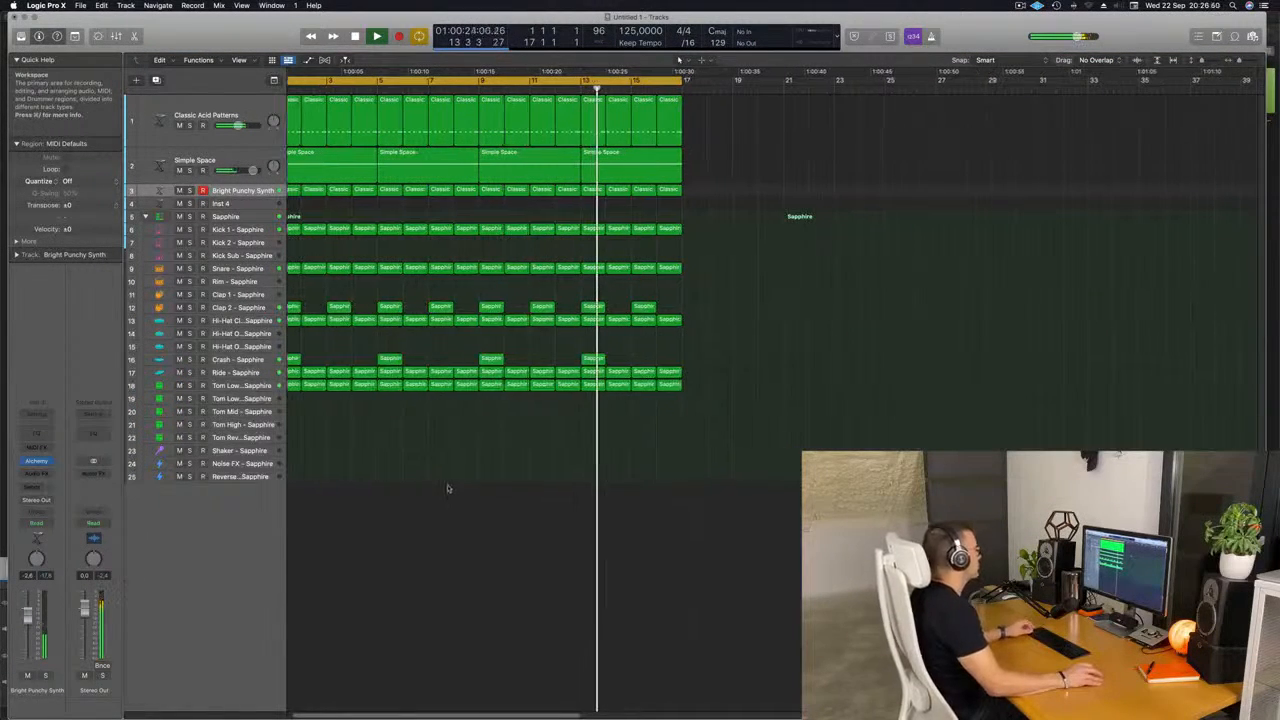
Step: Name and color all regions in the arrangement by their tracks
{"action": "key", "text": "super+a"}
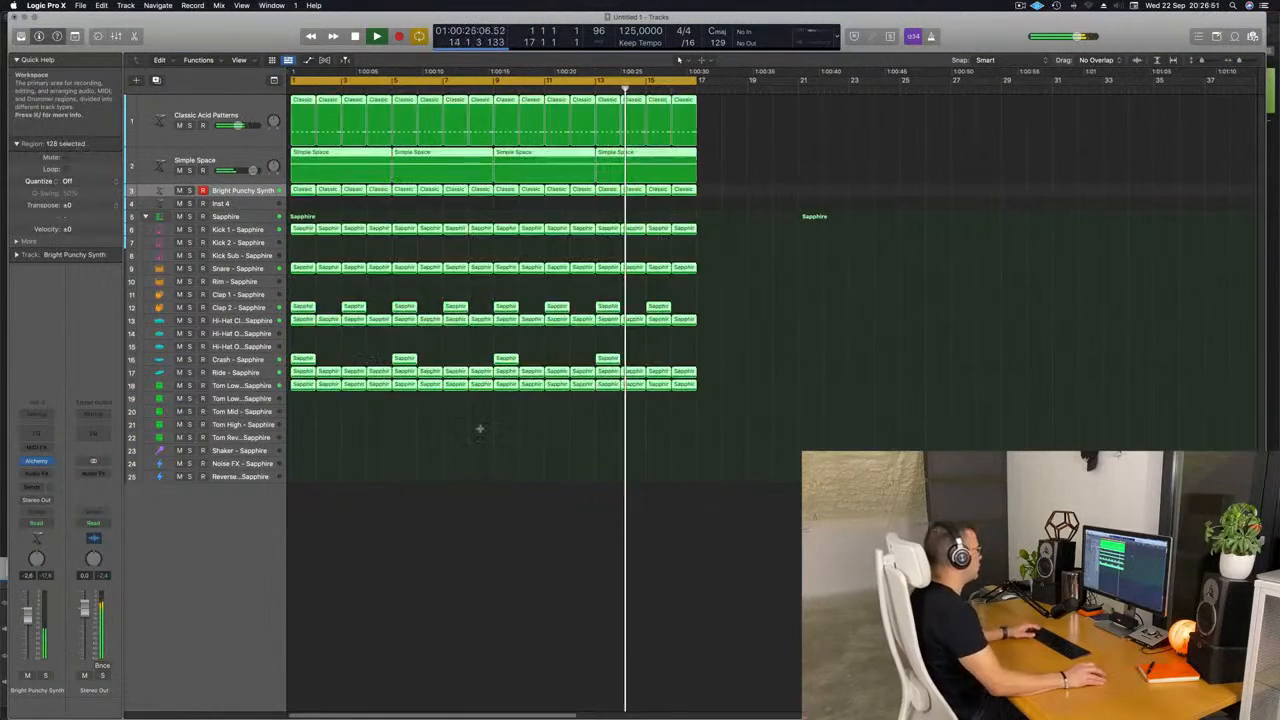
{"action": "right_click", "coordinate": [506, 304]}
{"action": "left_click", "coordinate": [545, 309]}
{"action": "right_click", "coordinate": [504, 309]}
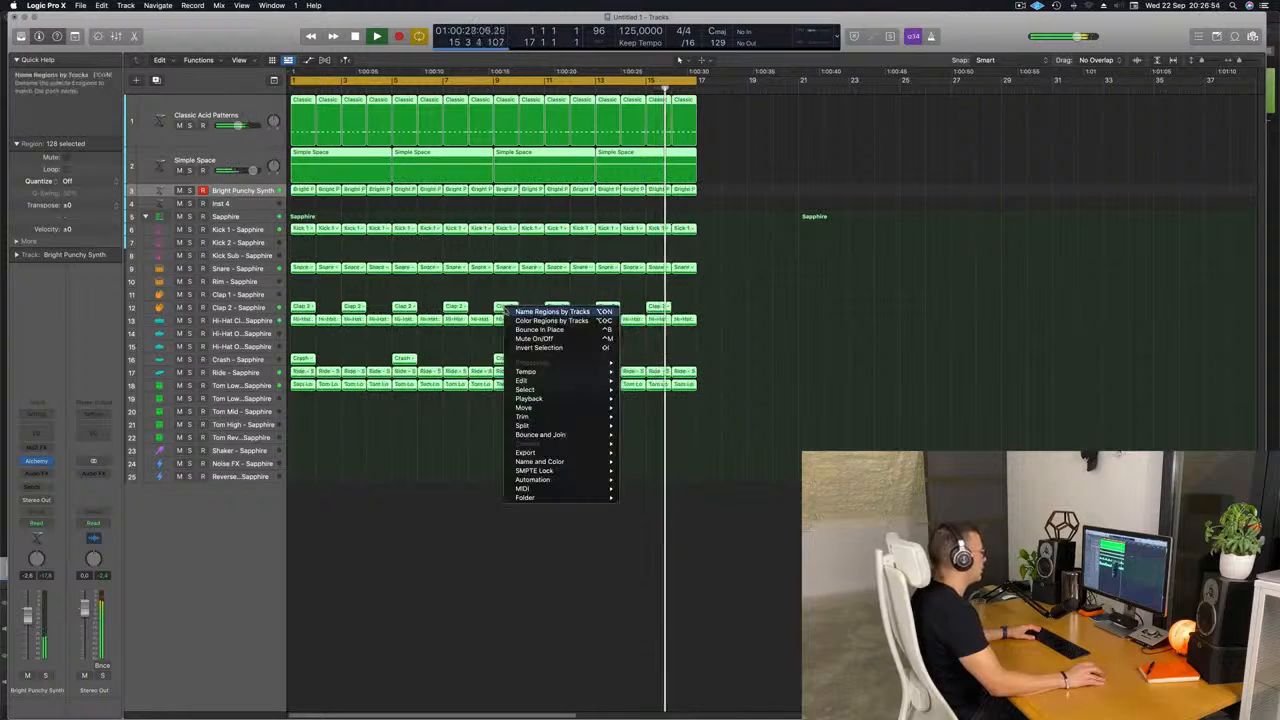
{"action": "left_click", "coordinate": [530, 321]}
{"action": "left_click", "coordinate": [449, 353]}
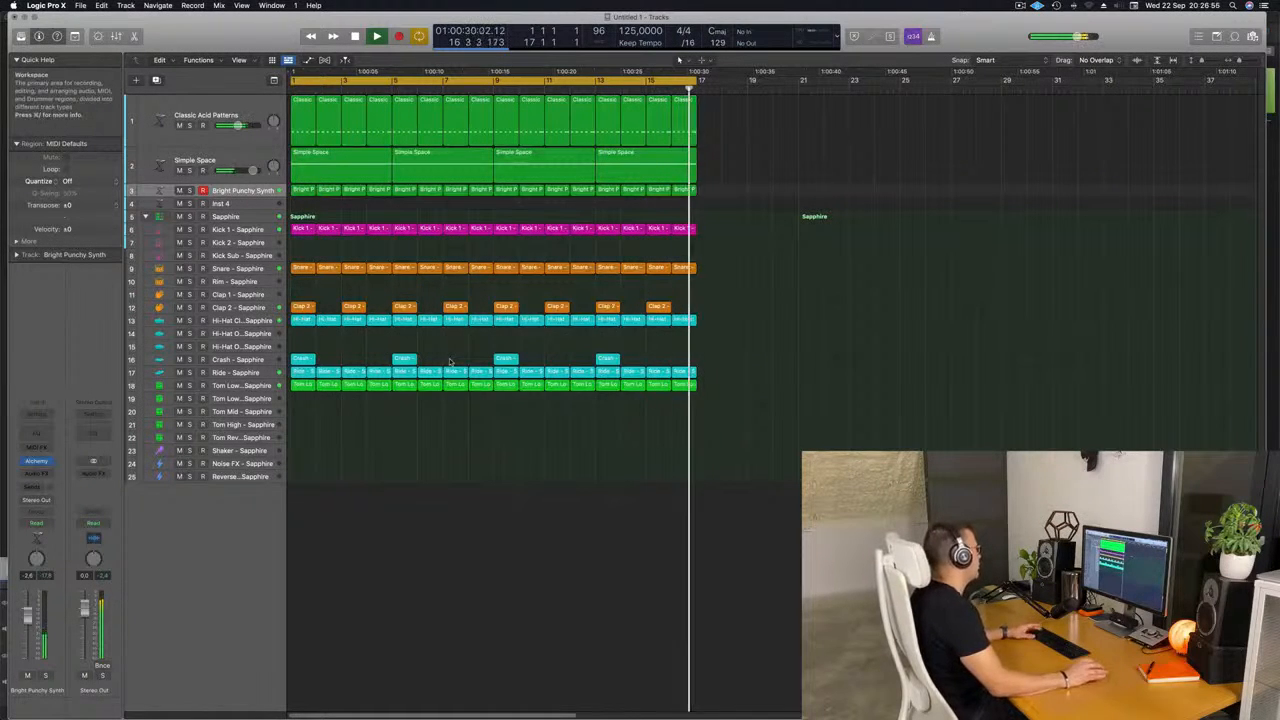
Step: Copy the first Kick 1 region to bar 1 of the Shaker track and open the copy in the Piano Roll
{"action": "scroll", "coordinate": [426, 479], "scroll_direction": "up", "scroll_amount": 3}
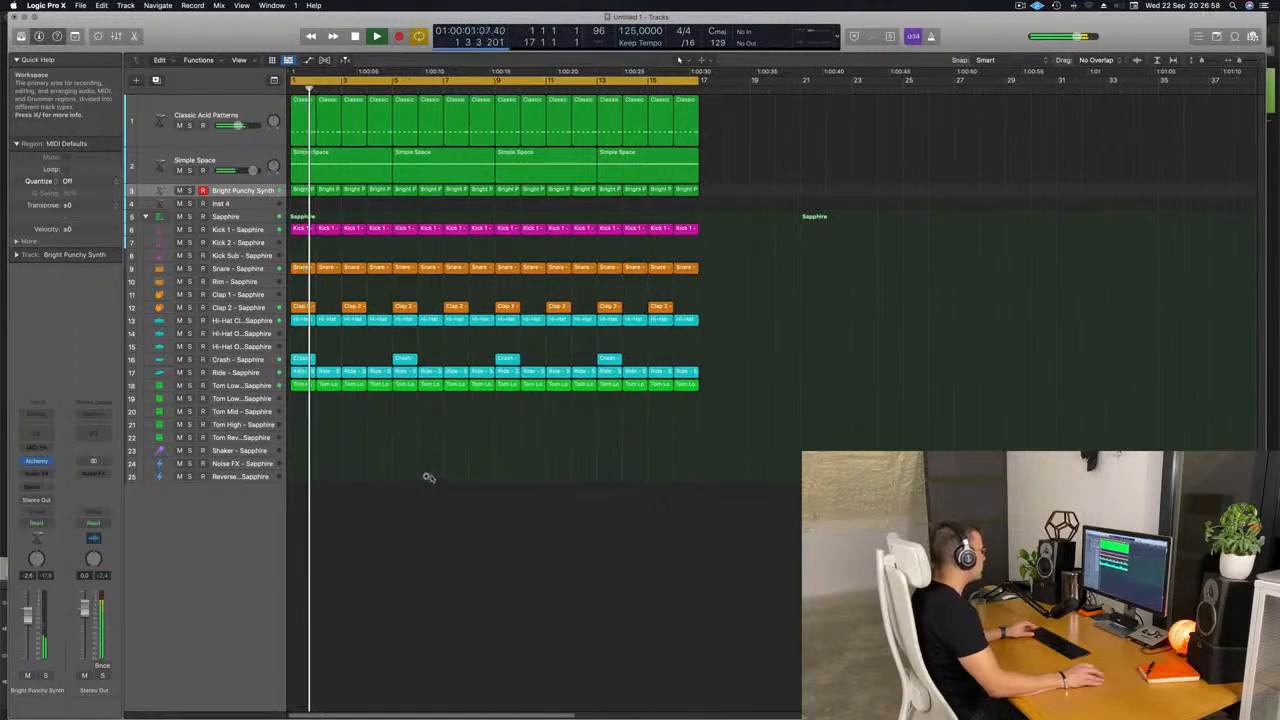
{"action": "left_click_drag", "start_coordinate": [298, 232], "coordinate": [300, 451]}
{"action": "double_click", "coordinate": [305, 450]}
{"action": "key", "text": "Return"}
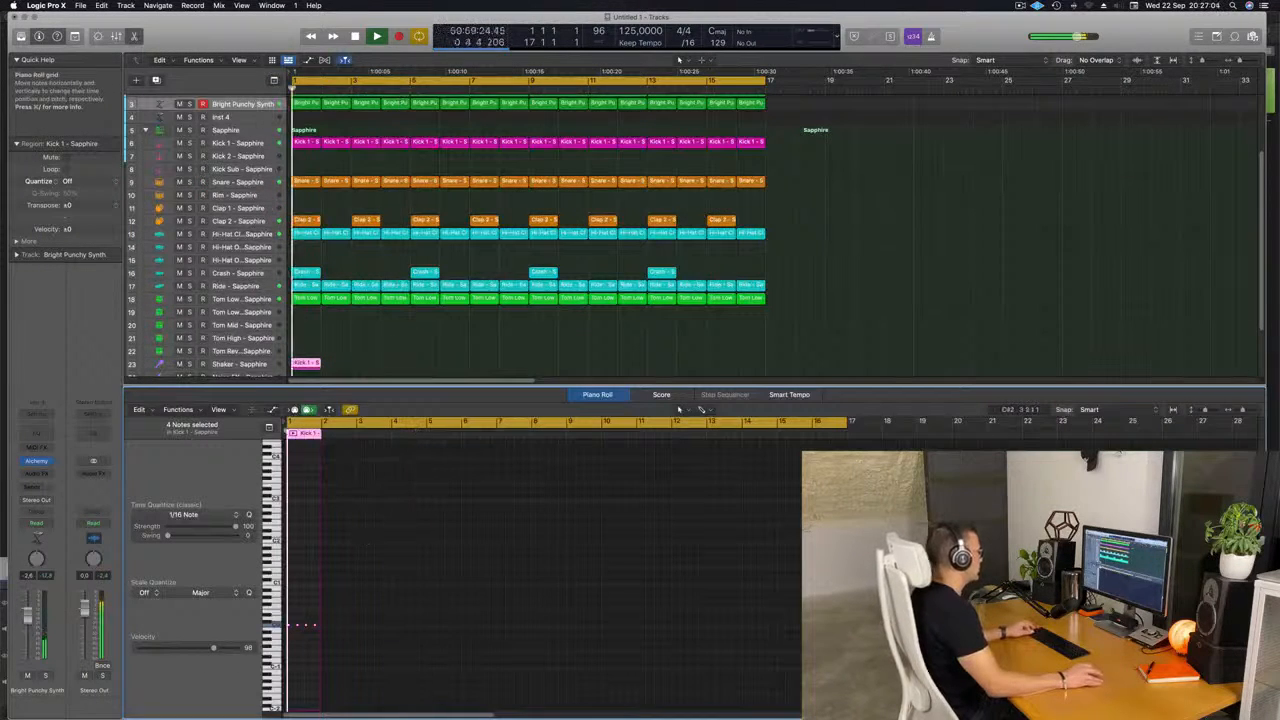
Step: Transpose the four notes of the copied Shaker region up three octaves and play from the start
{"action": "scroll", "coordinate": [320, 621], "scroll_direction": "up", "scroll_amount": 4}
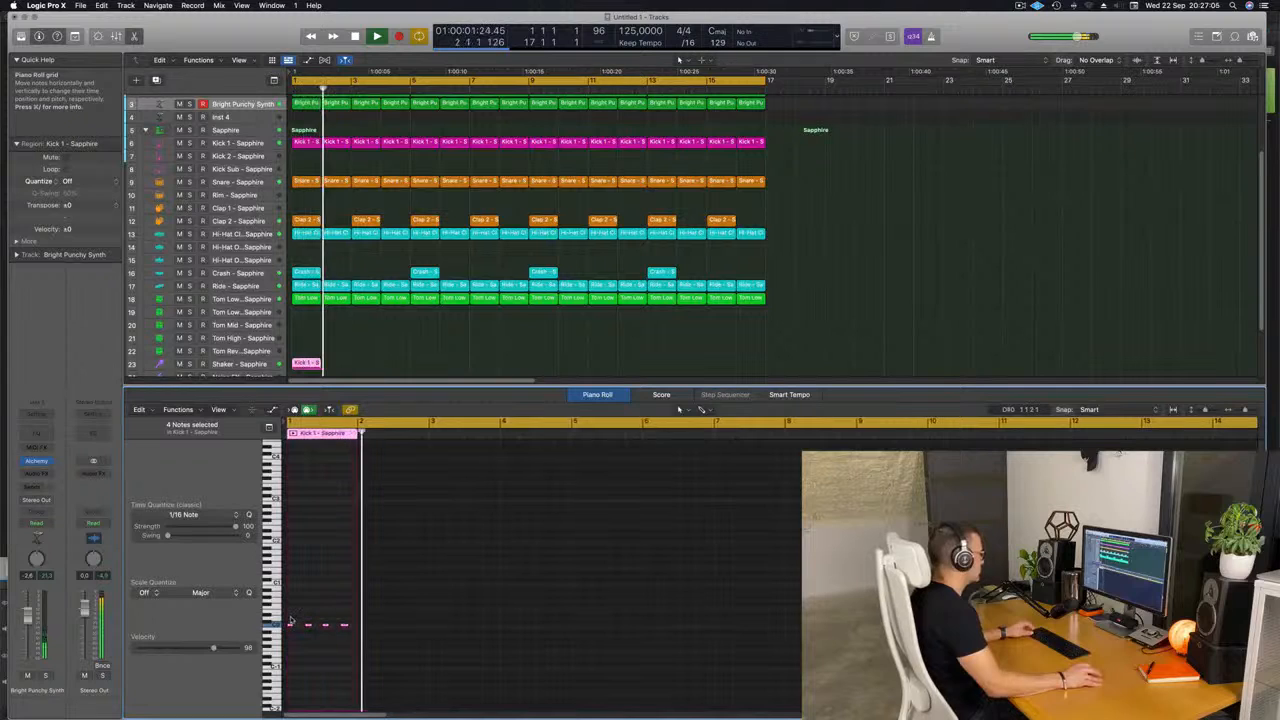
{"action": "key", "text": "alt+shift+Up"}
{"action": "key", "text": "alt+shift+Up"}
{"action": "key", "text": "alt+shift+Up"}
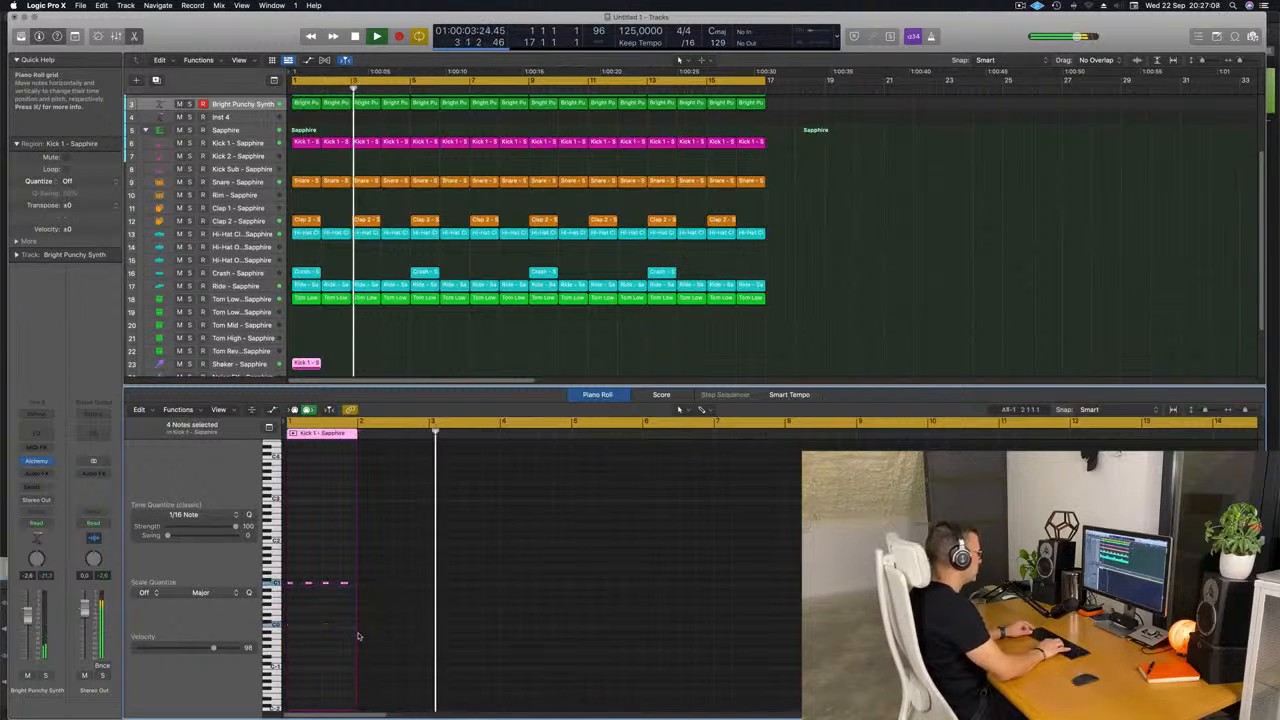
{"action": "key", "text": "Return"}
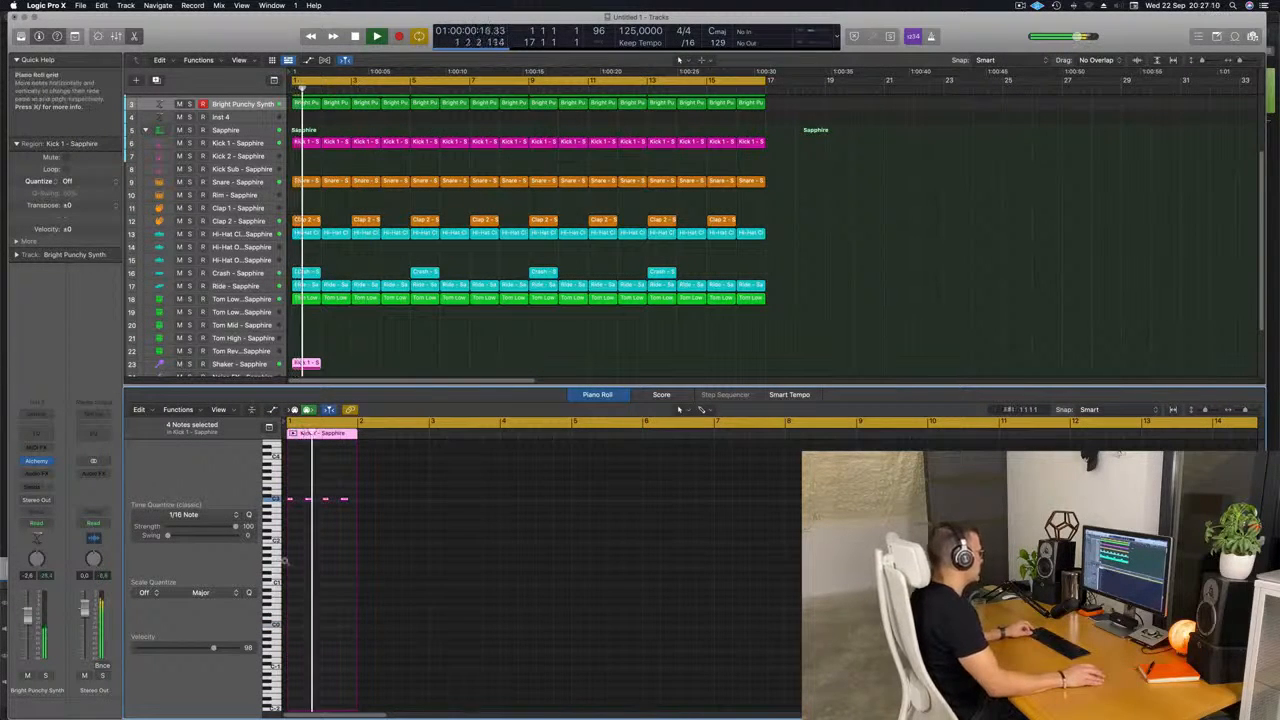
Step: Duplicate the four Shaker notes onto the second and fourth sixteenths of each beat to build a twelve-note pattern
{"action": "scroll", "coordinate": [297, 514], "scroll_direction": "up", "scroll_amount": 5}
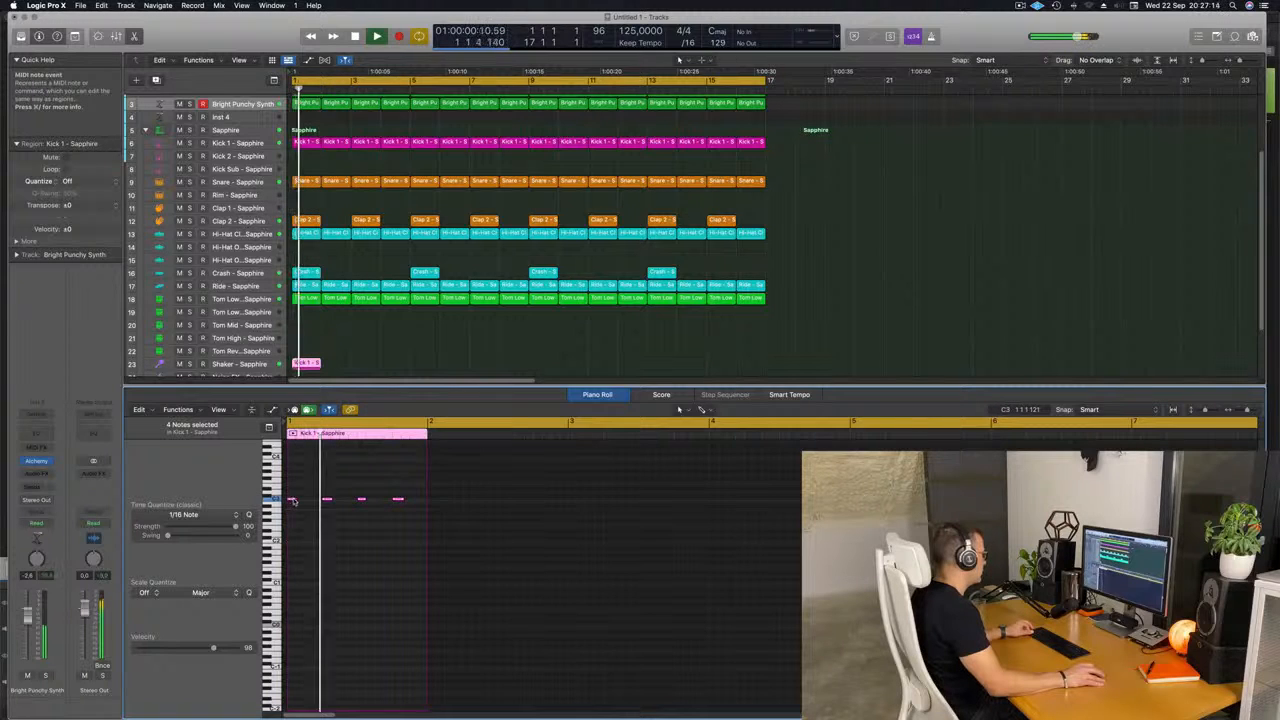
{"action": "left_click_drag", "start_coordinate": [293, 501], "coordinate": [298, 502]}
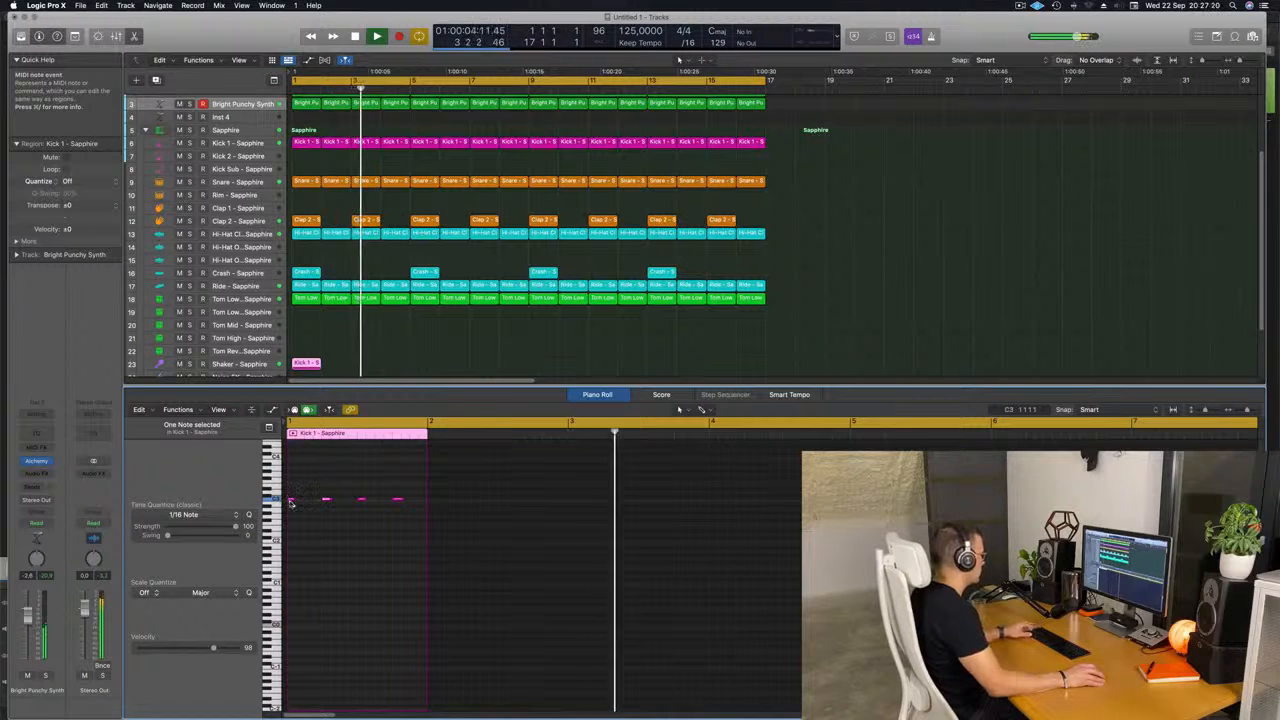
{"action": "left_click_drag", "start_coordinate": [287, 492], "coordinate": [408, 513]}
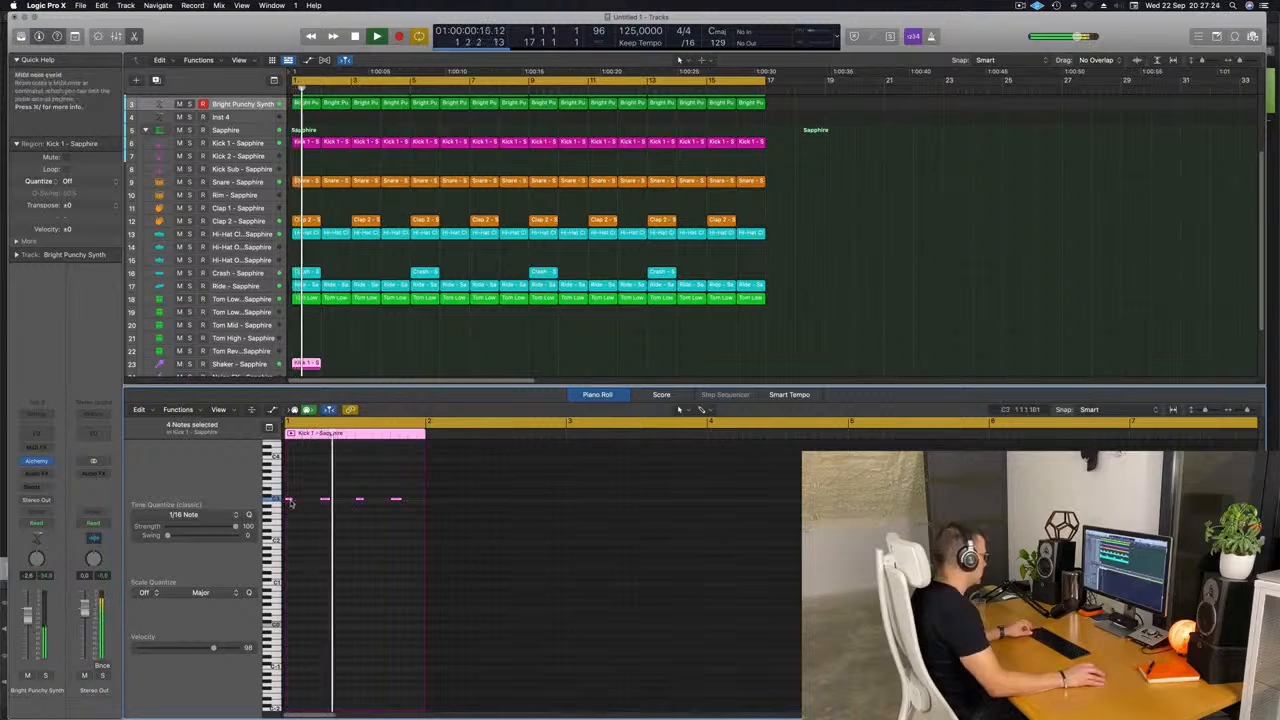
{"action": "left_click_drag", "start_coordinate": [289, 502], "coordinate": [315, 506]}
{"action": "key", "text": "space"}
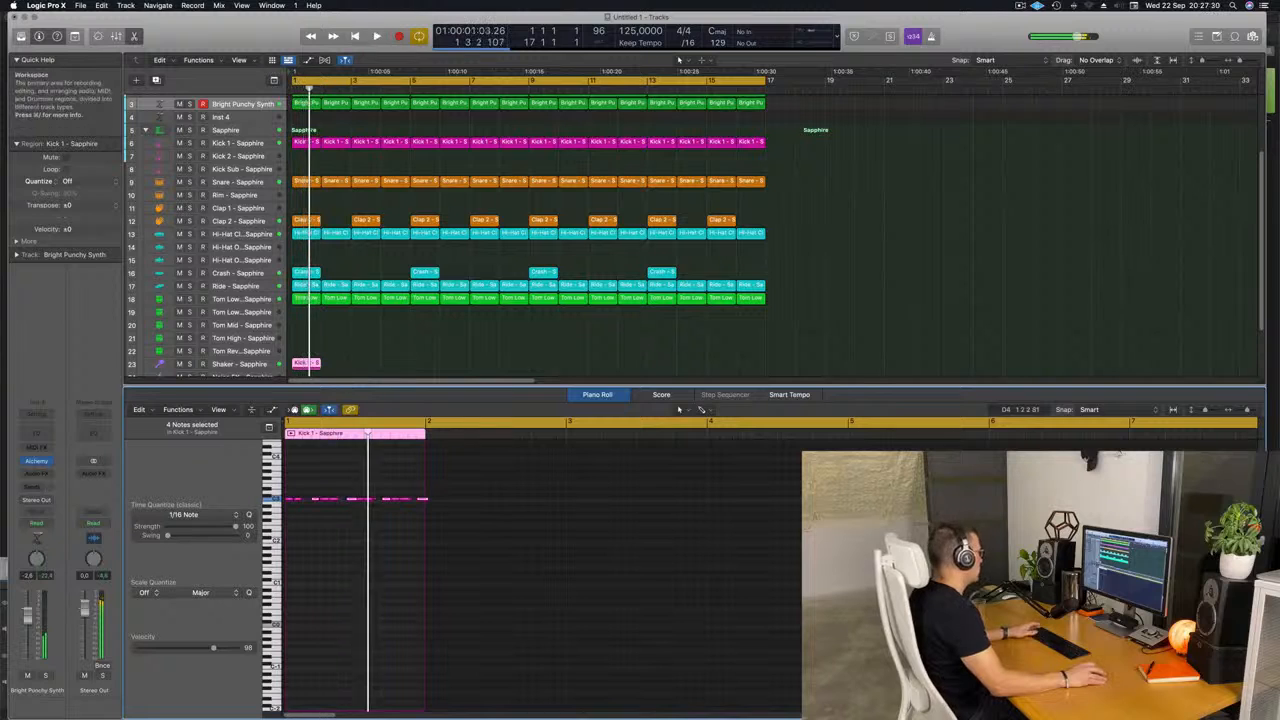
Step: Audition the region on the Shaker track and transpose all twelve of its notes down one octave
{"action": "key", "text": "space"}
{"action": "left_click", "coordinate": [306, 363]}
{"action": "key", "text": "space"}
{"action": "key", "text": "space"}
{"action": "left_click", "coordinate": [338, 541]}
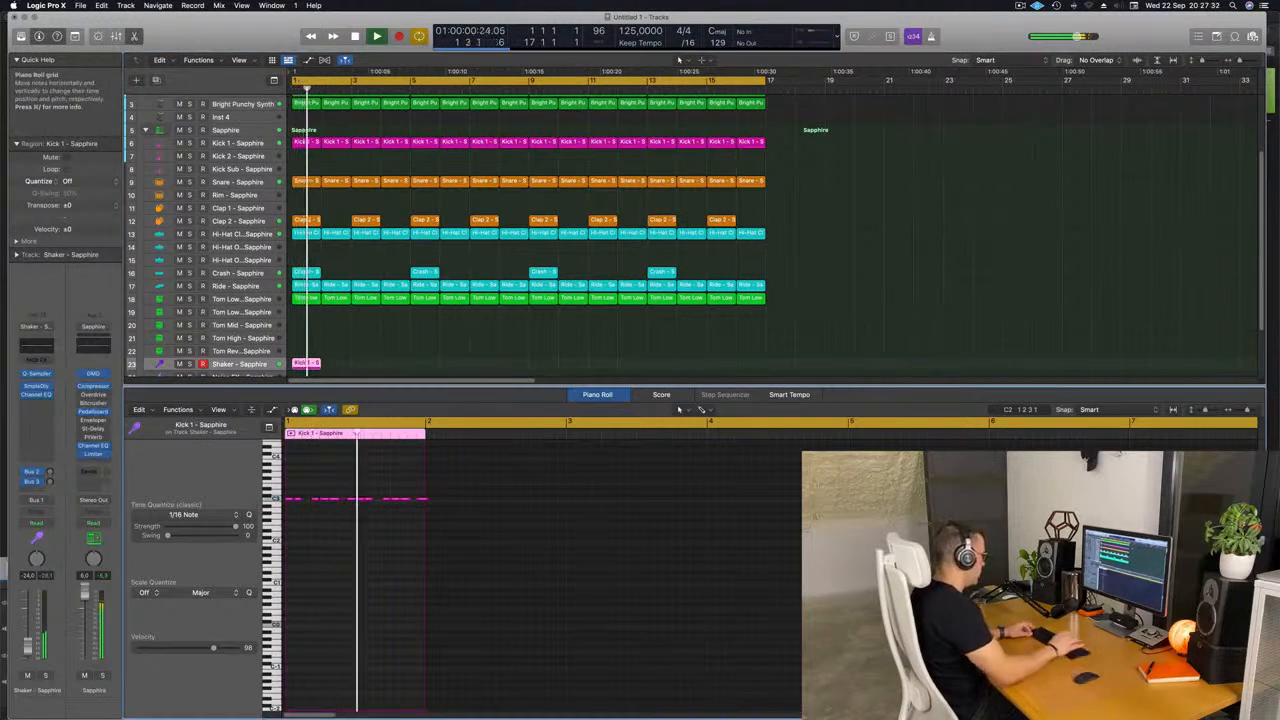
{"action": "key", "text": "alt+shift+Down"}
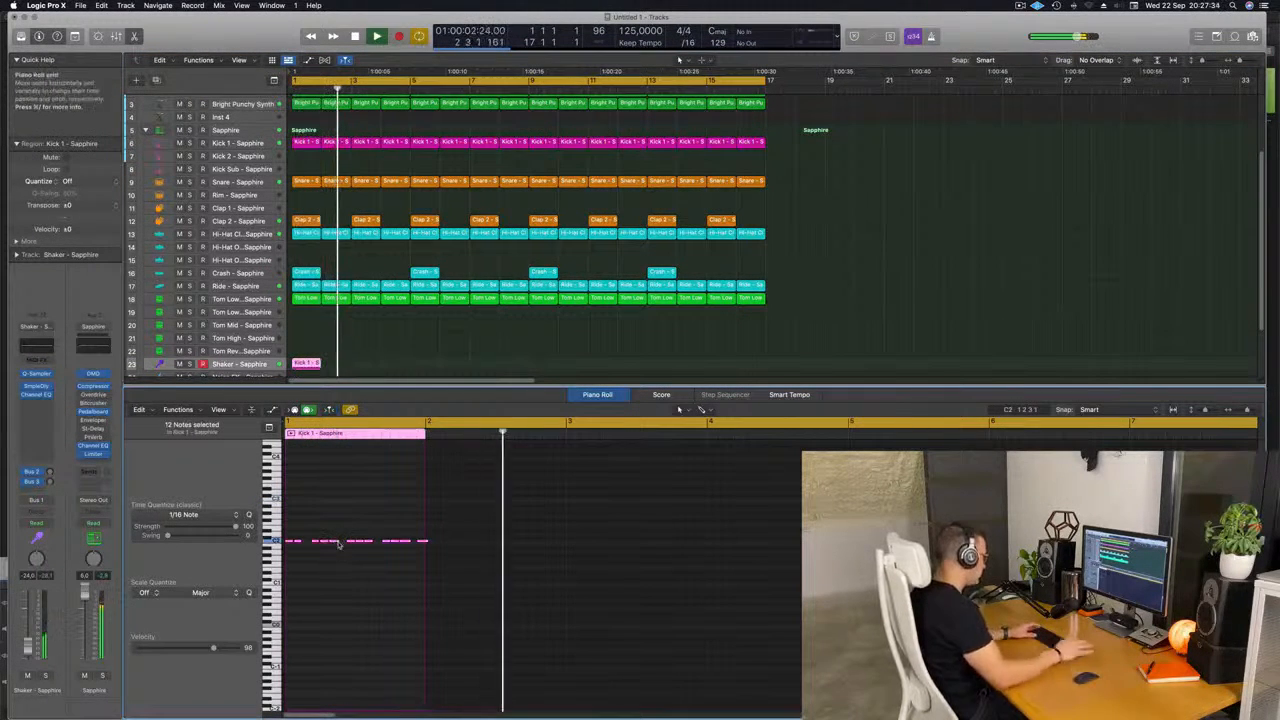
Step: Transpose the twelve Shaker notes up one octave and repeat the Shaker region through bar 16
{"action": "key", "text": "alt+shift+Up"}
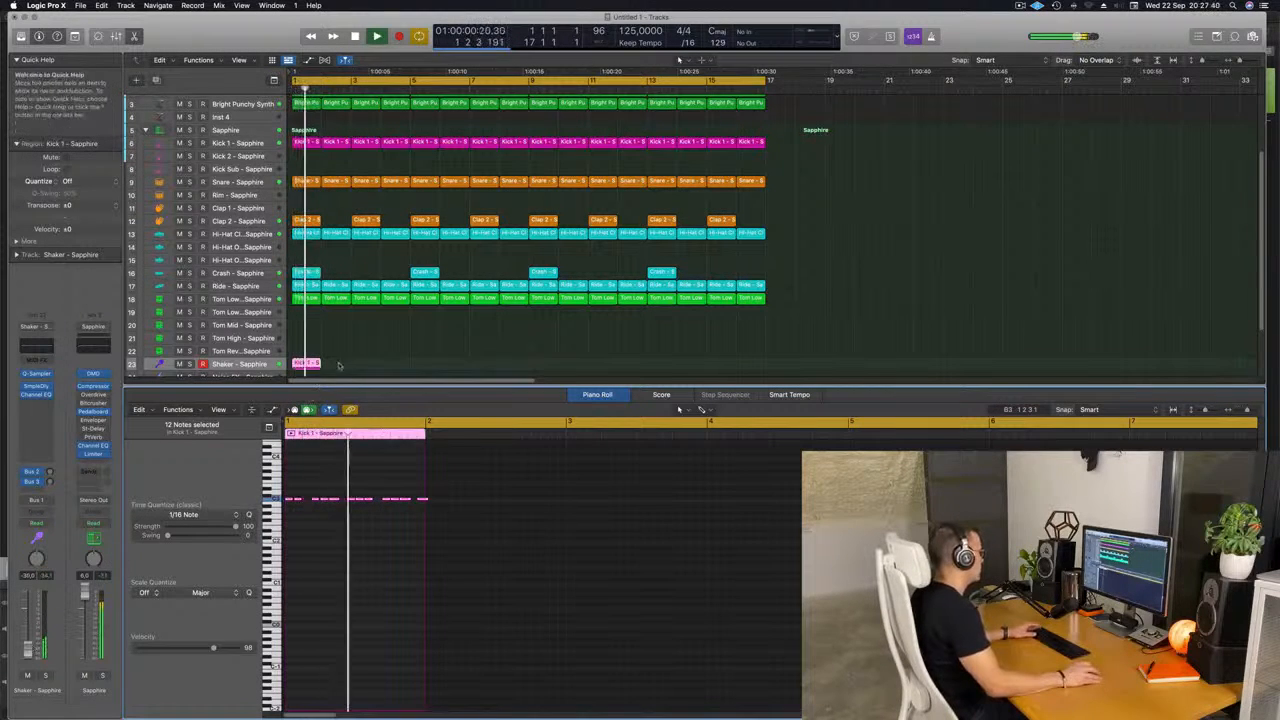
{"action": "key", "text": "super+r"}
{"action": "key", "text": "super+r"}
{"action": "key", "text": "super+r"}
{"action": "key", "text": "super+r"}
{"action": "key", "text": "super+r"}
{"action": "key", "text": "super+r"}
{"action": "key", "text": "super+r"}
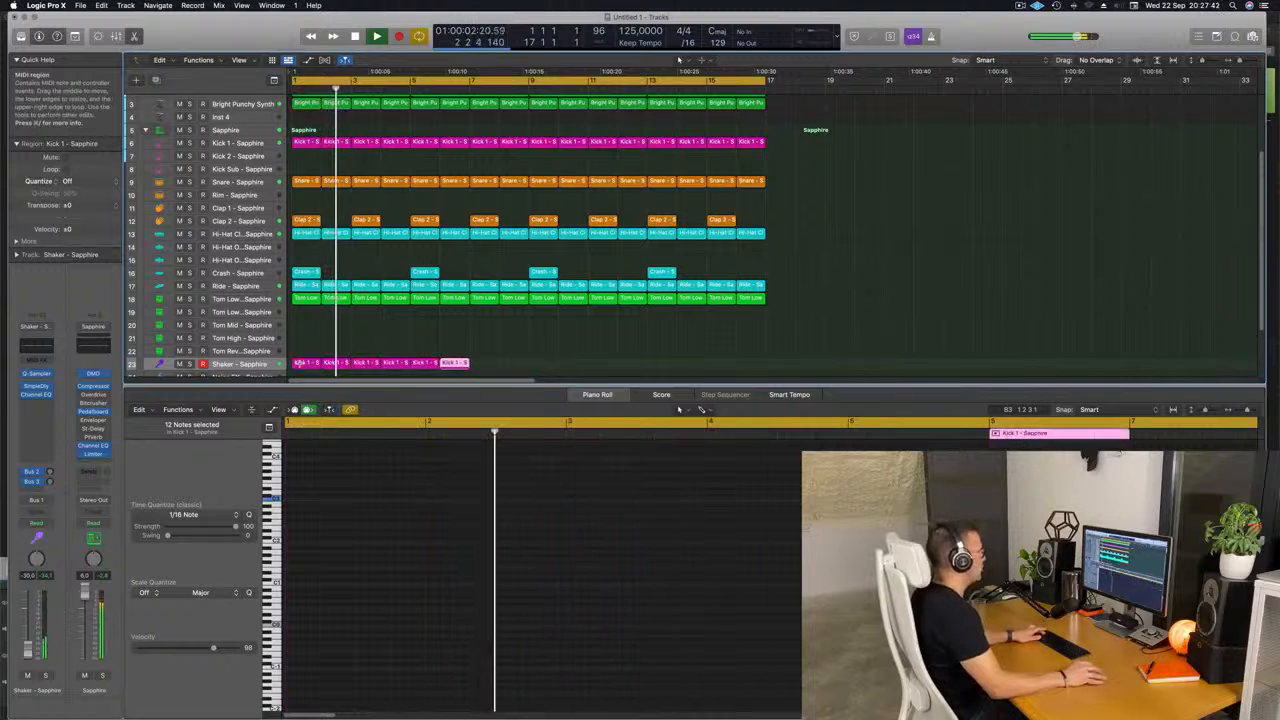
{"action": "key", "text": "super+r"}
{"action": "key", "text": "super+r"}
{"action": "key", "text": "super+r"}
{"action": "key", "text": "super+r"}
{"action": "key", "text": "super+r"}
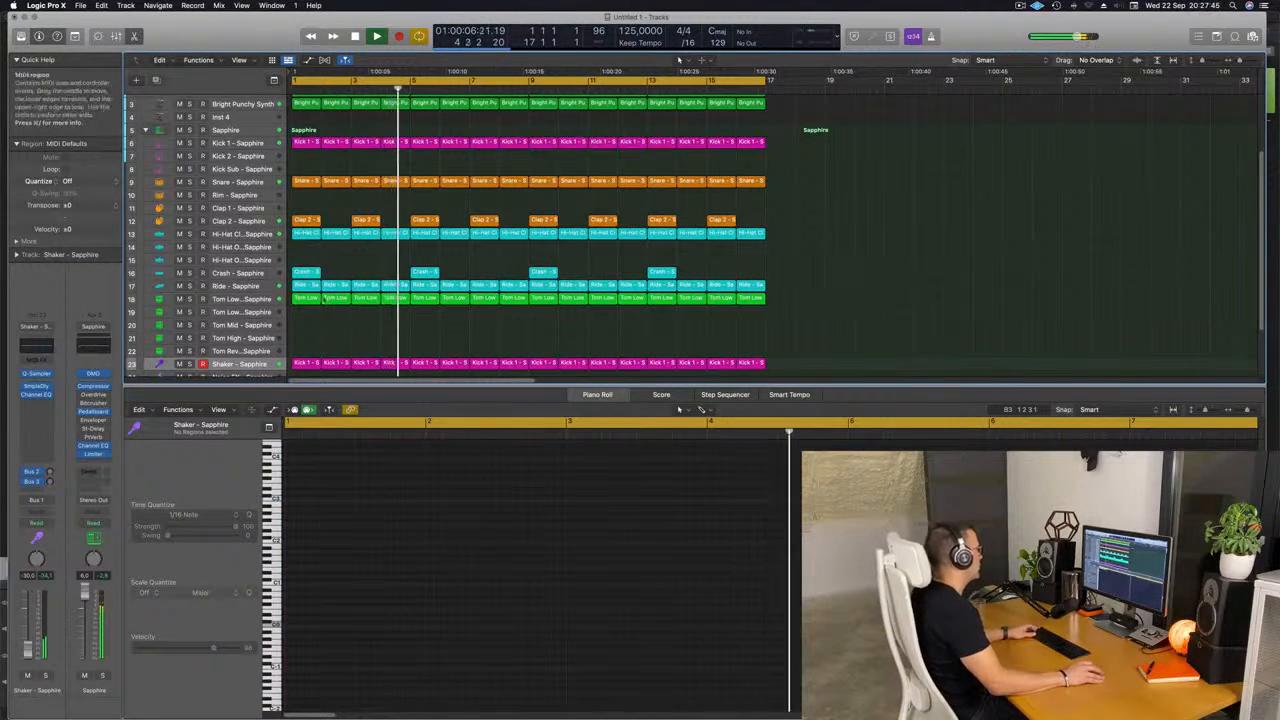
Step: Copy the first Tom Low region to bar 1 of the Tom Mid track
{"action": "left_click", "coordinate": [306, 300]}
{"action": "left_click_drag", "start_coordinate": [305, 302], "coordinate": [306, 329]}
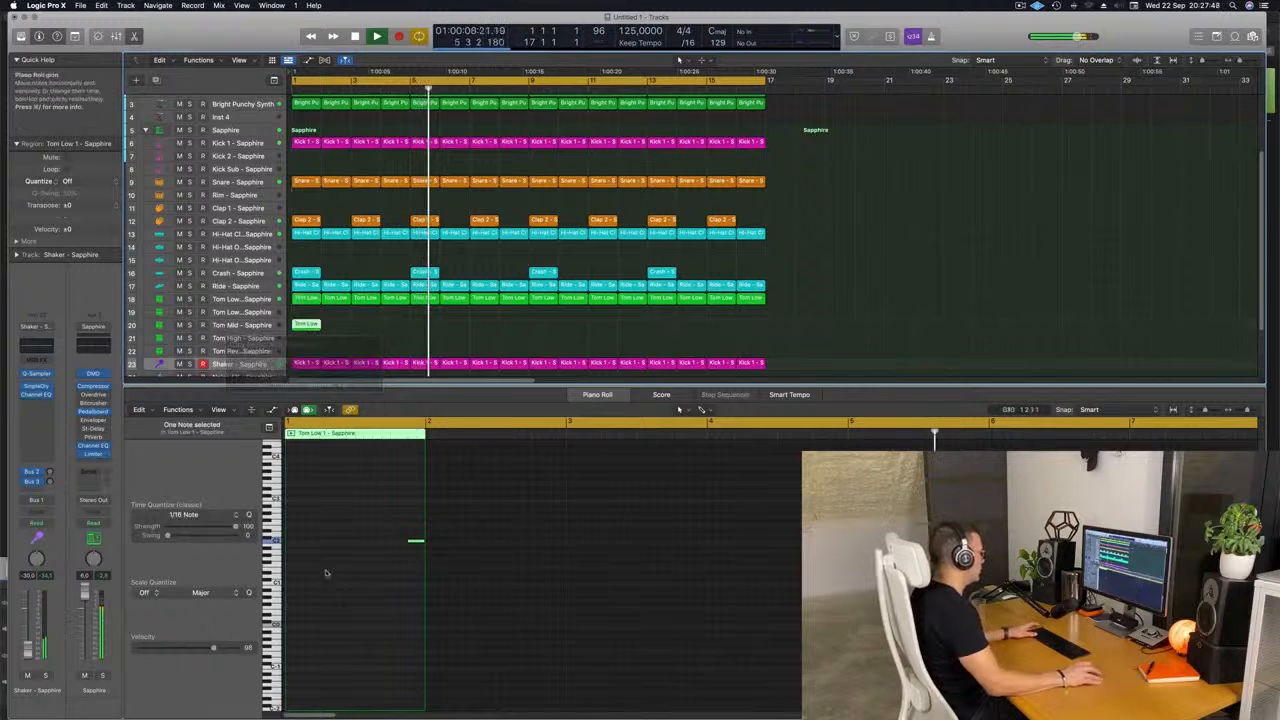
{"action": "key", "text": "Return"}
Step: Raise the copied tom note two octaves and move it to the last sixteenth of beat 2
{"action": "left_click_drag", "start_coordinate": [386, 508], "coordinate": [480, 599]}
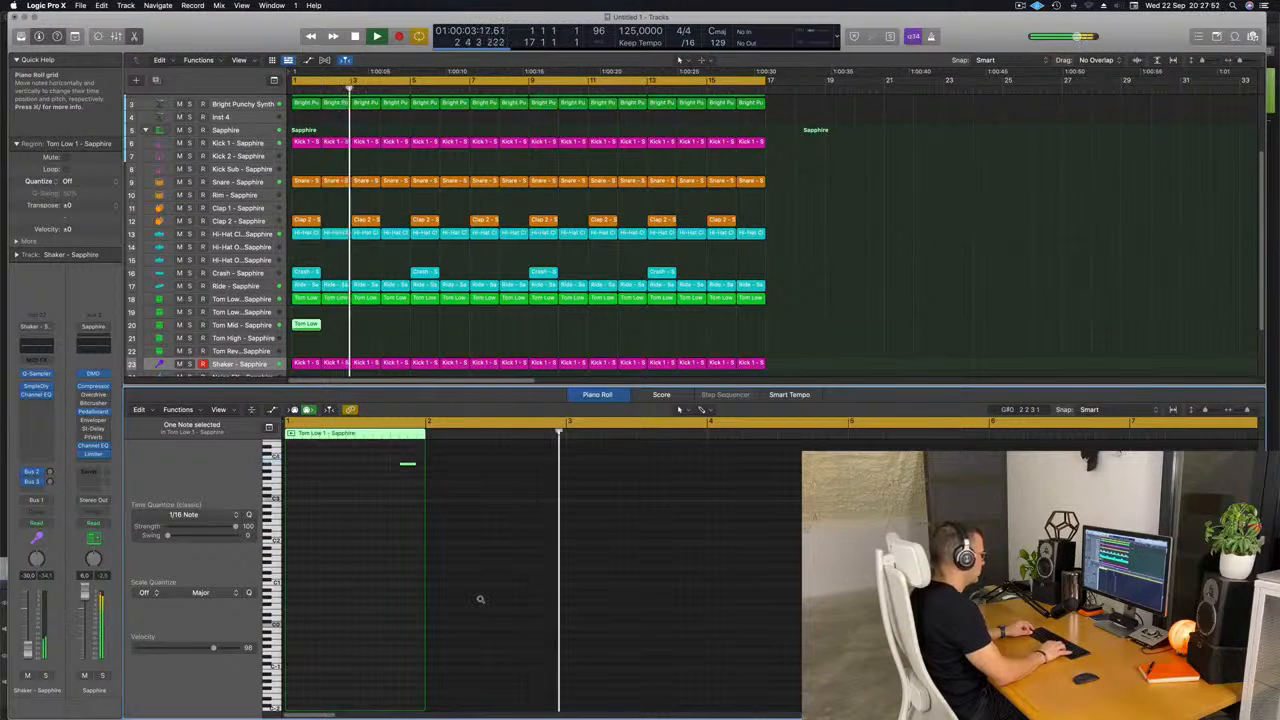
{"action": "key", "text": "alt+Up"}
{"action": "key", "text": "alt+Up"}
{"action": "key", "text": "alt+Left"}
{"action": "key", "text": "alt+Left"}
{"action": "key", "text": "alt+Left"}
{"action": "key", "text": "alt+Left"}
{"action": "key", "text": "alt+Left"}
{"action": "key", "text": "alt+Left"}
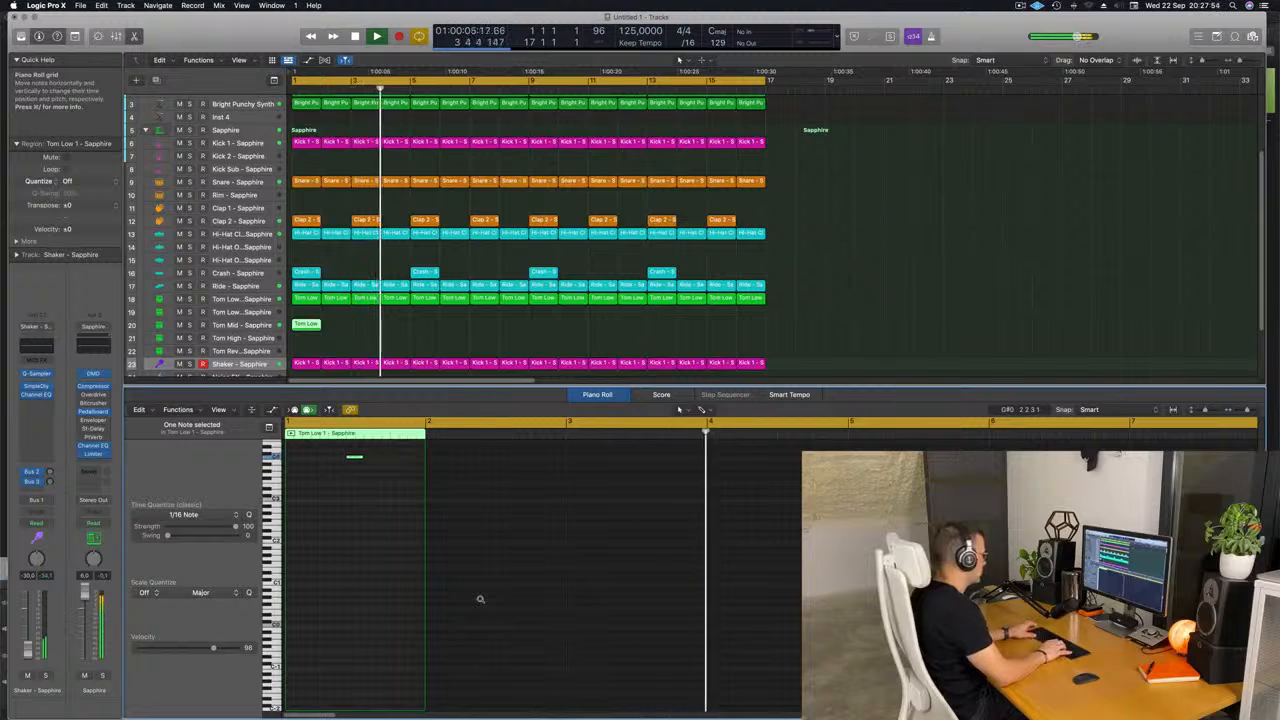
{"action": "key", "text": "Return"}
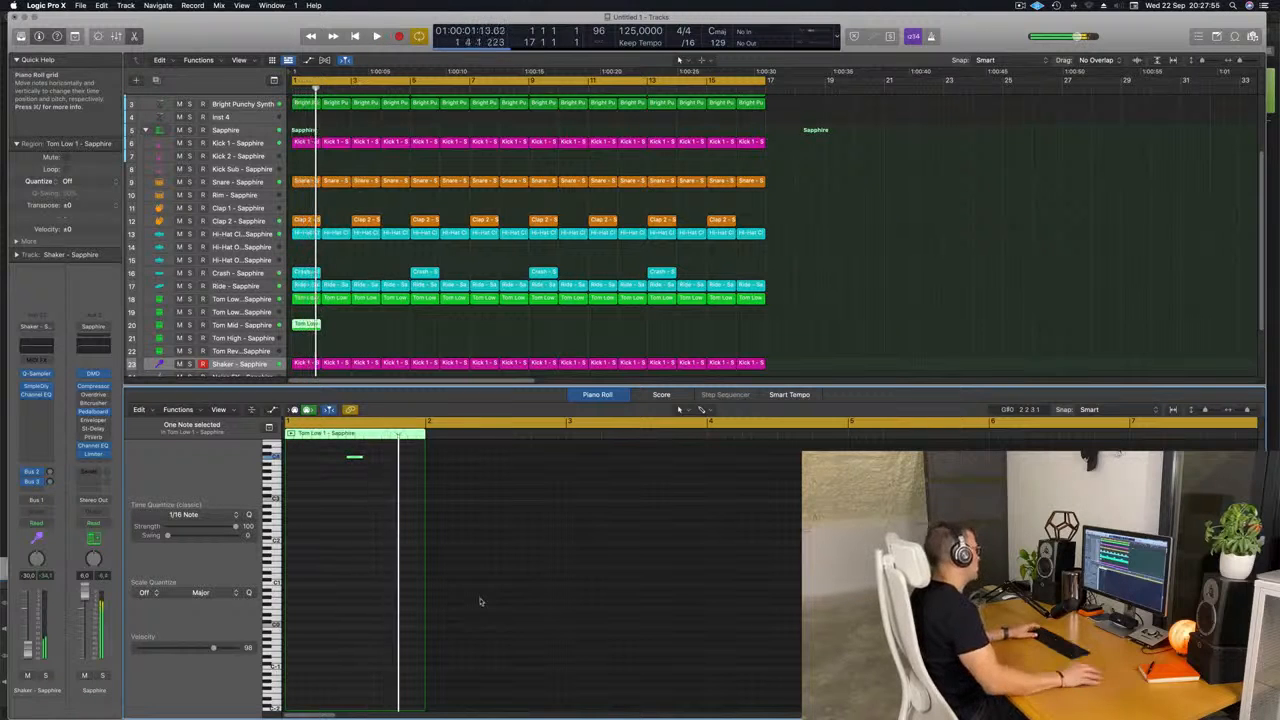
Step: Shorten the tom note to one sixteenth and audition it from the start with the Tom Mid track selected
{"action": "key", "text": "Return"}
{"action": "key", "text": "space"}
{"action": "key", "text": "space"}
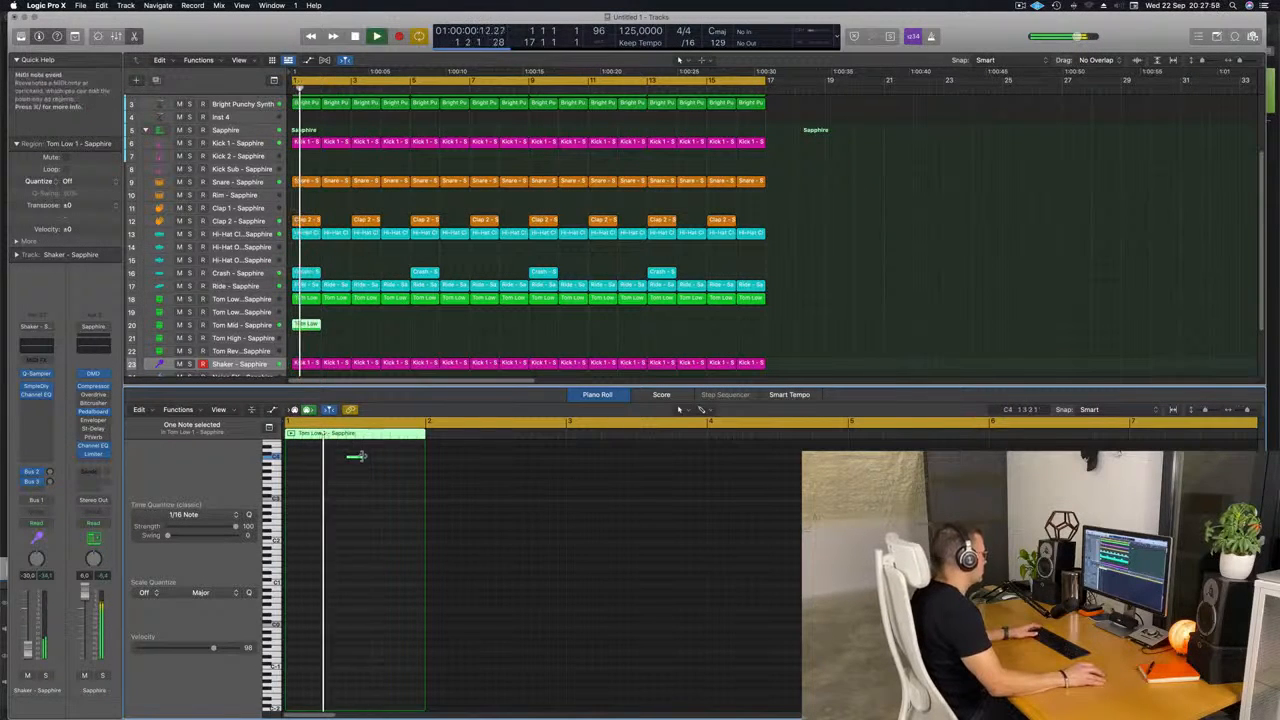
{"action": "left_click_drag", "start_coordinate": [361, 457], "coordinate": [353, 457]}
{"action": "key", "text": "space"}
{"action": "key", "text": "space"}
{"action": "left_click", "coordinate": [244, 326]}
{"action": "key", "text": "Return"}
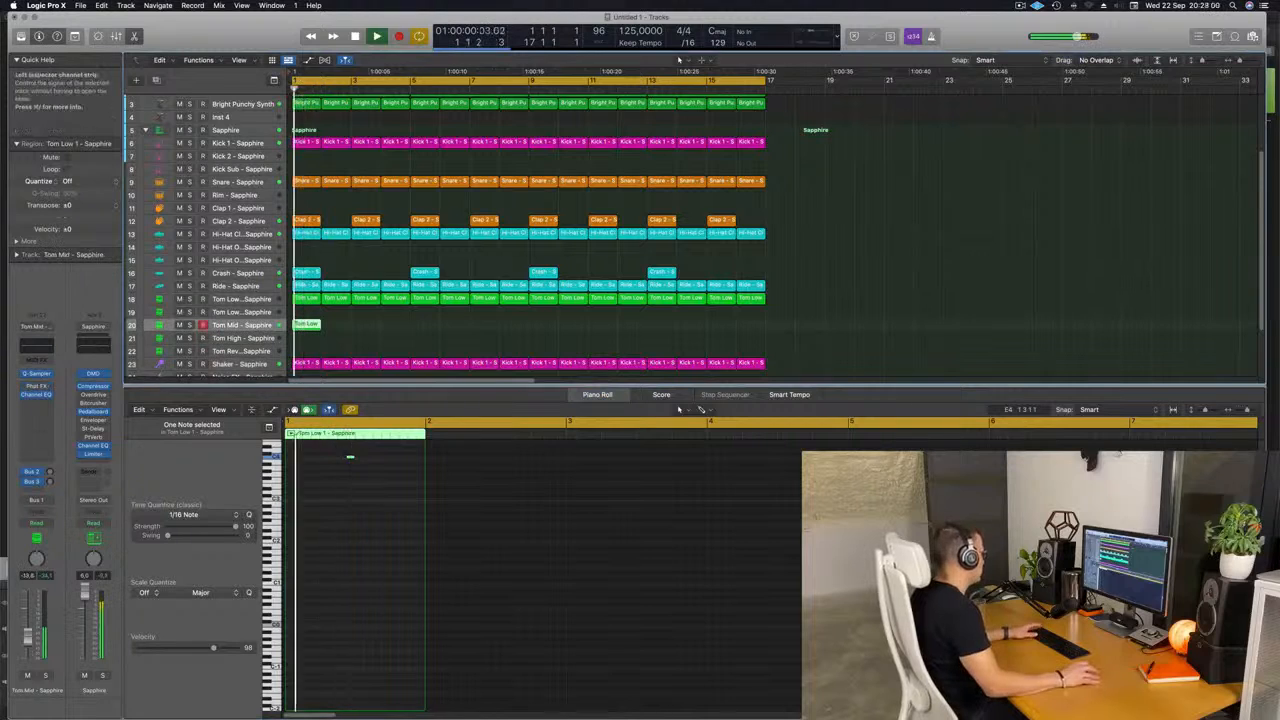
{"action": "key", "text": "Return"}
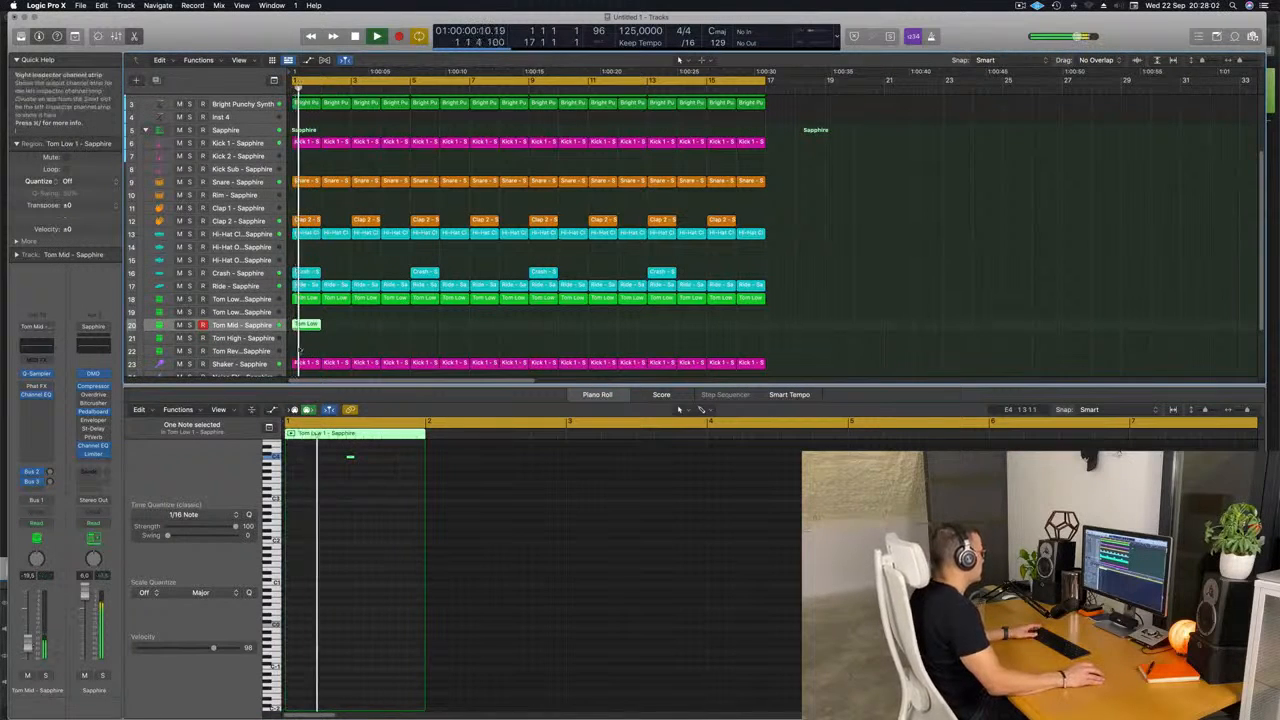
Step: Repeat the Tom Mid region through bar 16 and lower the track's volume to -24.0 dB
{"action": "key", "text": "Return"}
{"action": "key", "text": "super+r"}
{"action": "key", "text": "super+r"}
{"action": "key", "text": "super+r"}
{"action": "key", "text": "super+r"}
{"action": "key", "text": "super+r"}
{"action": "key", "text": "super+r"}
{"action": "key", "text": "super+r"}
{"action": "key", "text": "super+r"}
{"action": "key", "text": "super+r"}
{"action": "key", "text": "super+r"}
{"action": "key", "text": "super+r"}
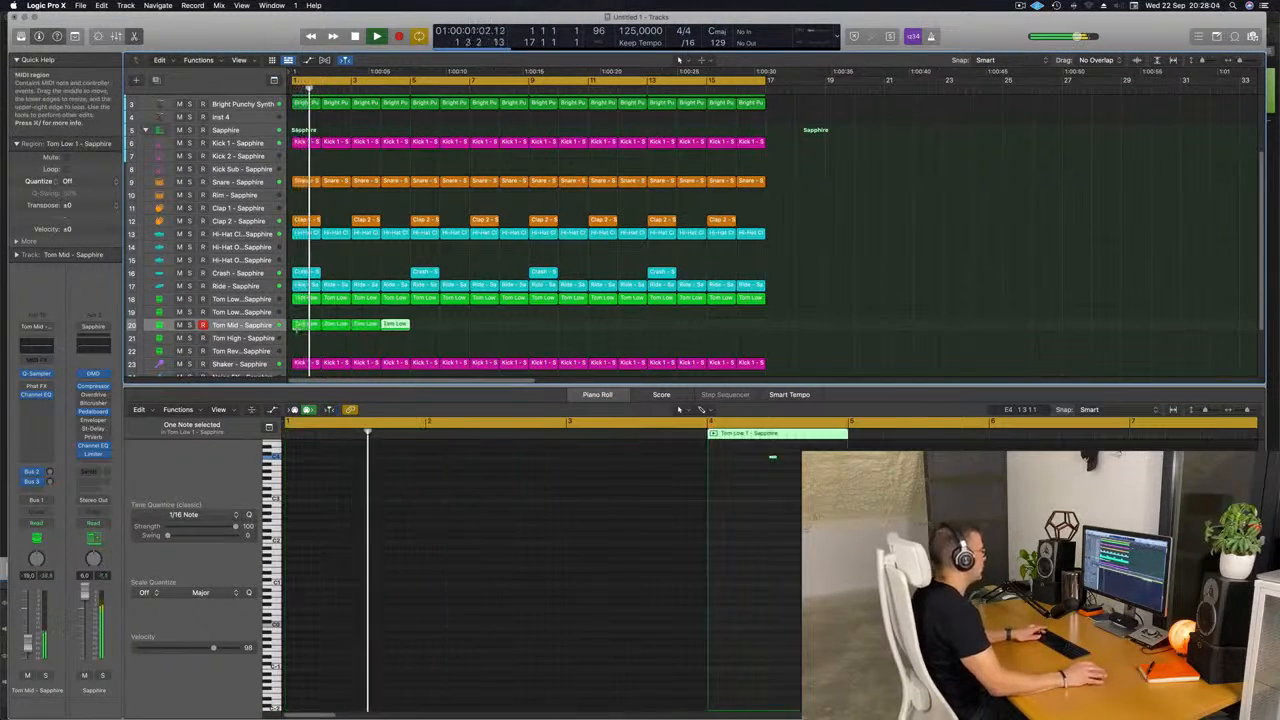
{"action": "key", "text": "super+r"}
{"action": "key", "text": "super+r"}
{"action": "key", "text": "super+r"}
{"action": "key", "text": "super+r"}
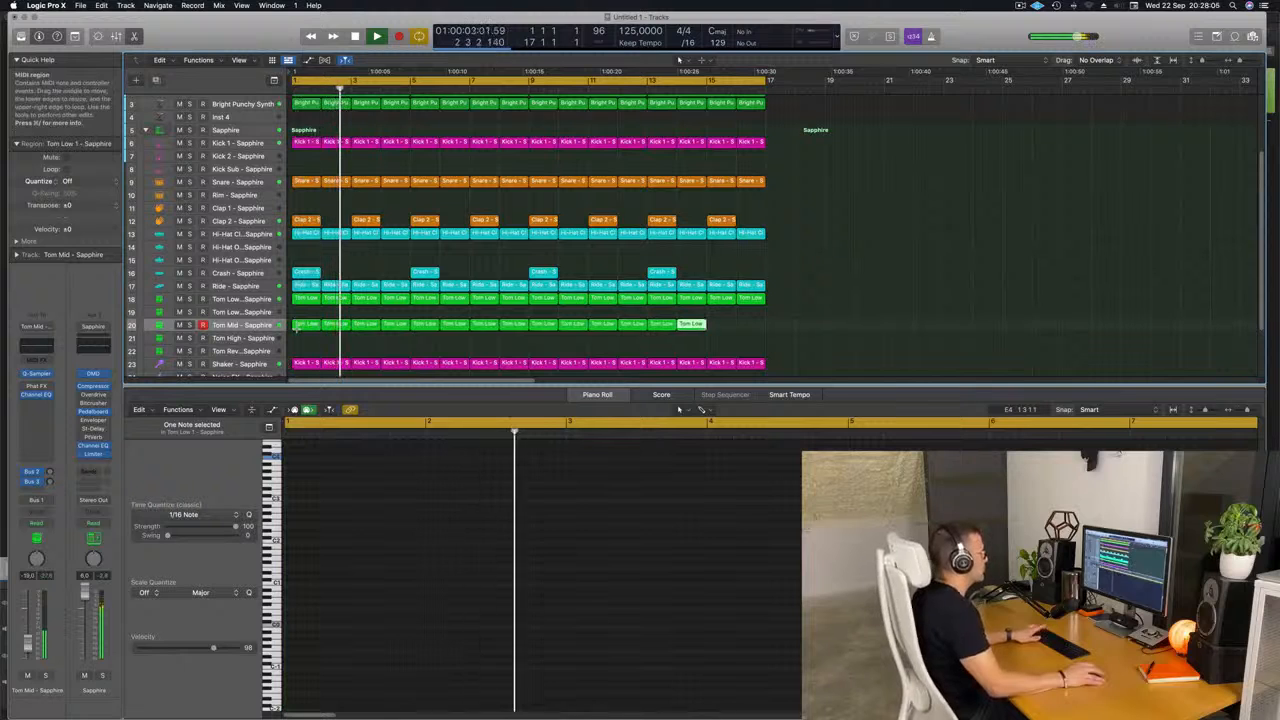
{"action": "left_click", "coordinate": [258, 327]}
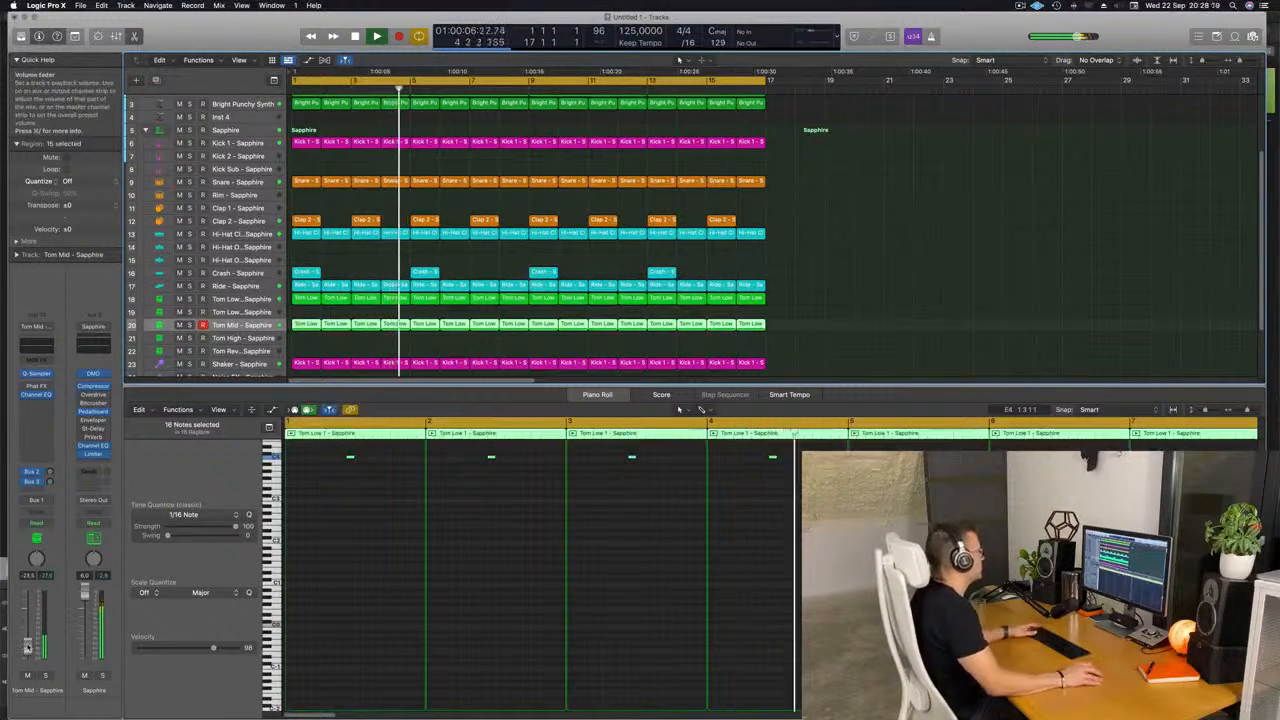
{"action": "left_click", "coordinate": [846, 230]}
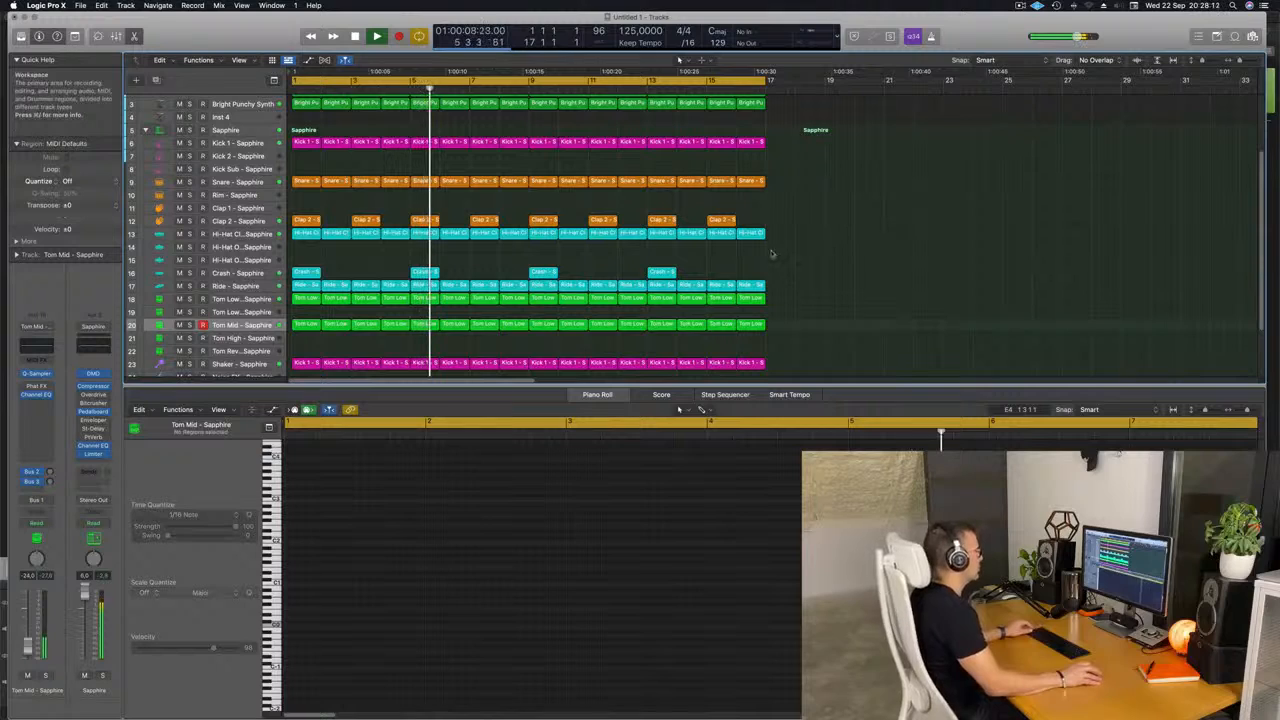
Step: Close the Piano Roll and repeat all regions of the 16-bar arrangement once, filling bars 17 to 32
{"action": "scroll", "coordinate": [634, 249], "scroll_direction": "down", "scroll_amount": 2}
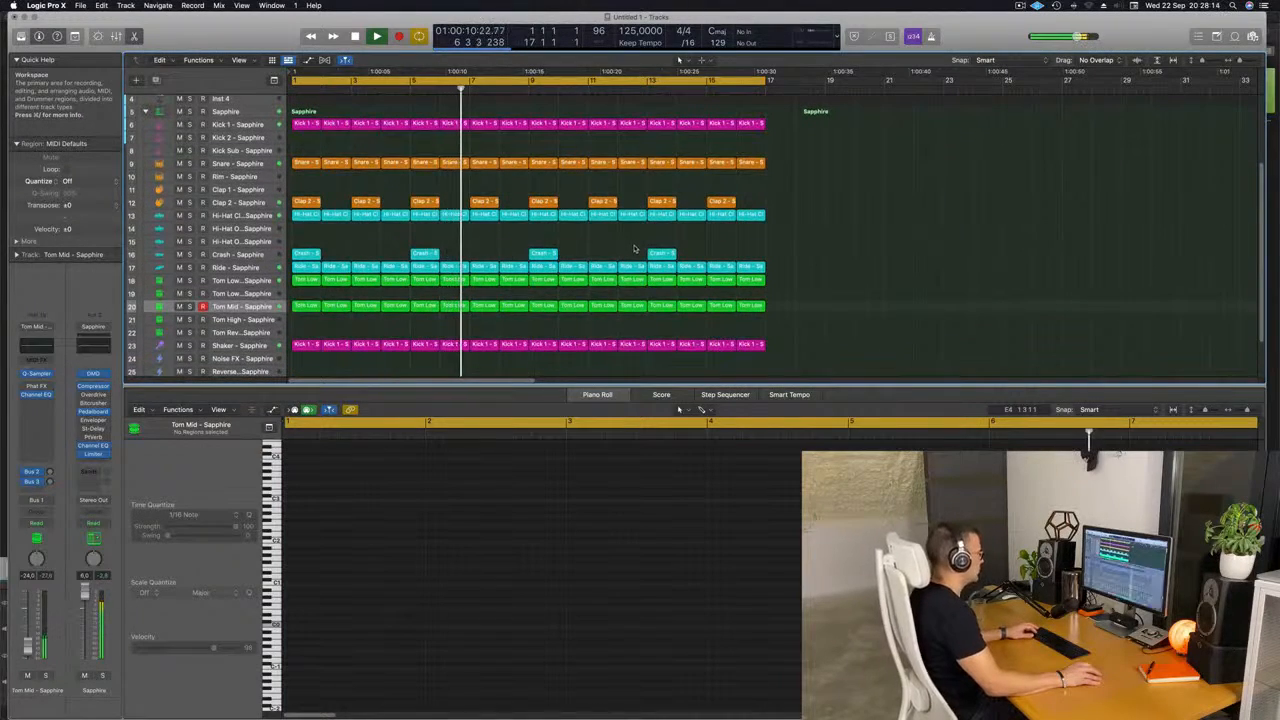
{"action": "key", "text": "x"}
{"action": "key", "text": "x"}
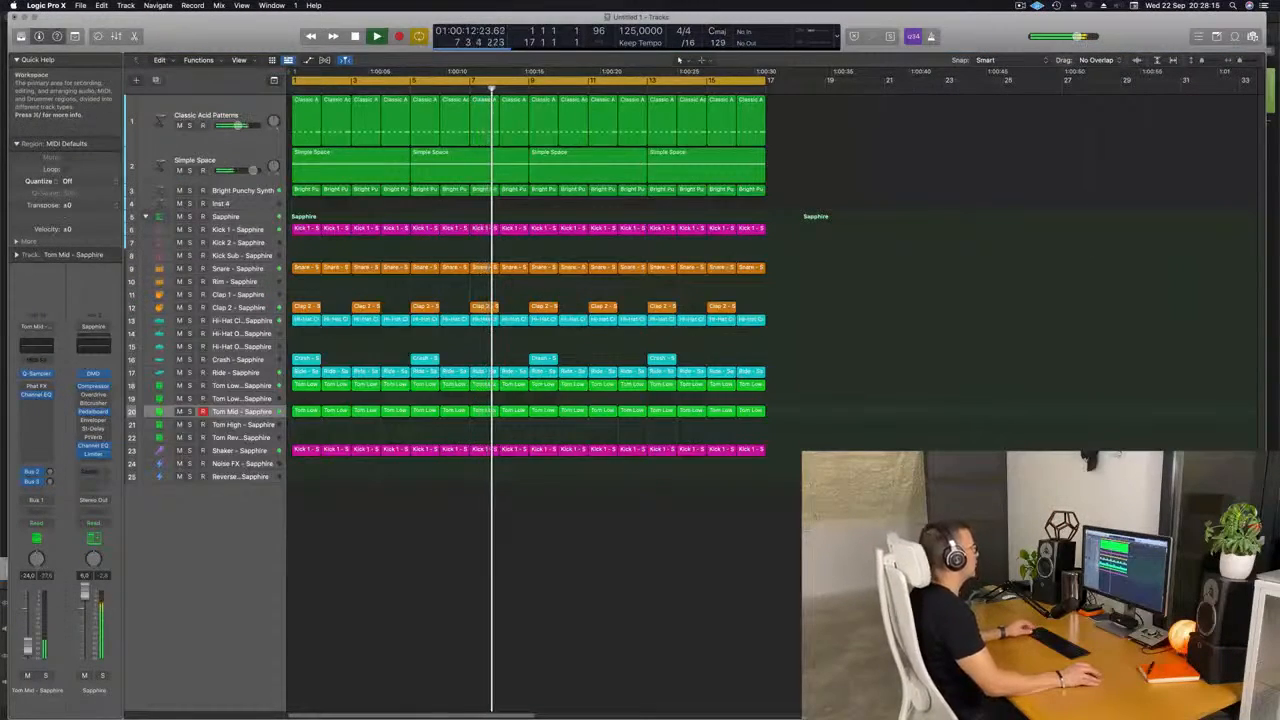
{"action": "scroll", "coordinate": [700, 355], "scroll_direction": "left", "scroll_amount": 1}
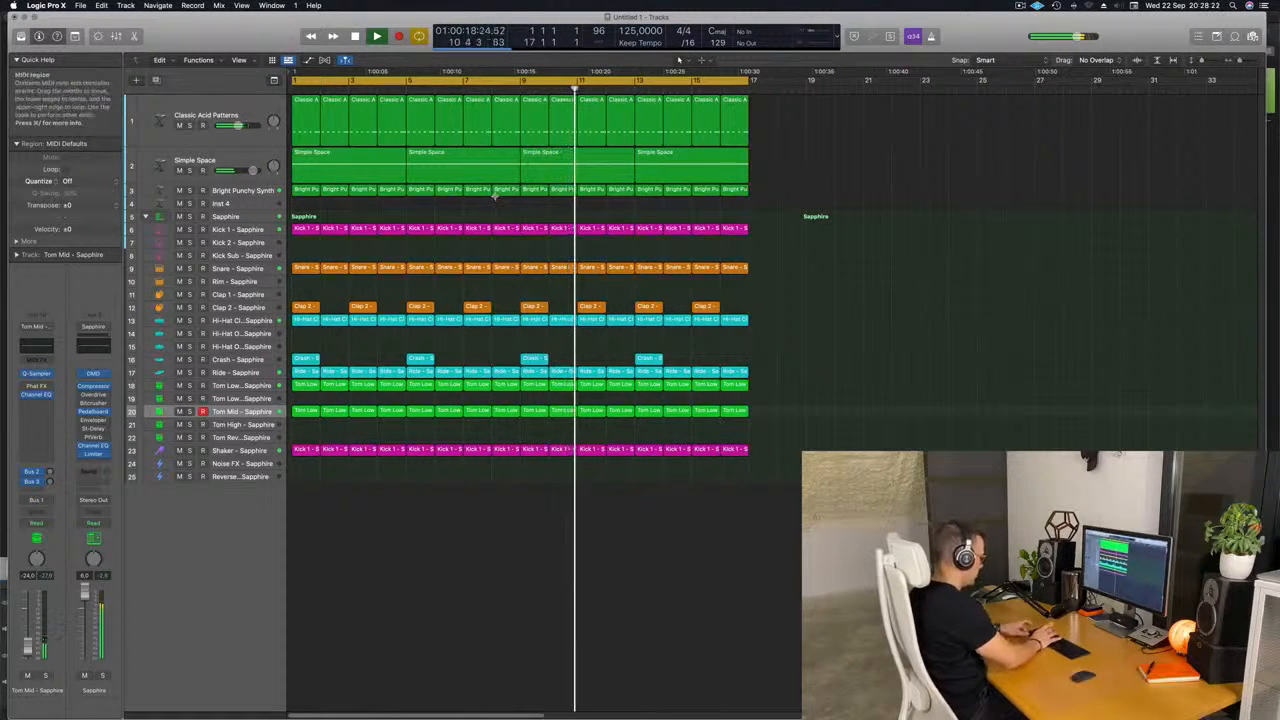
{"action": "key", "text": "super+r"}
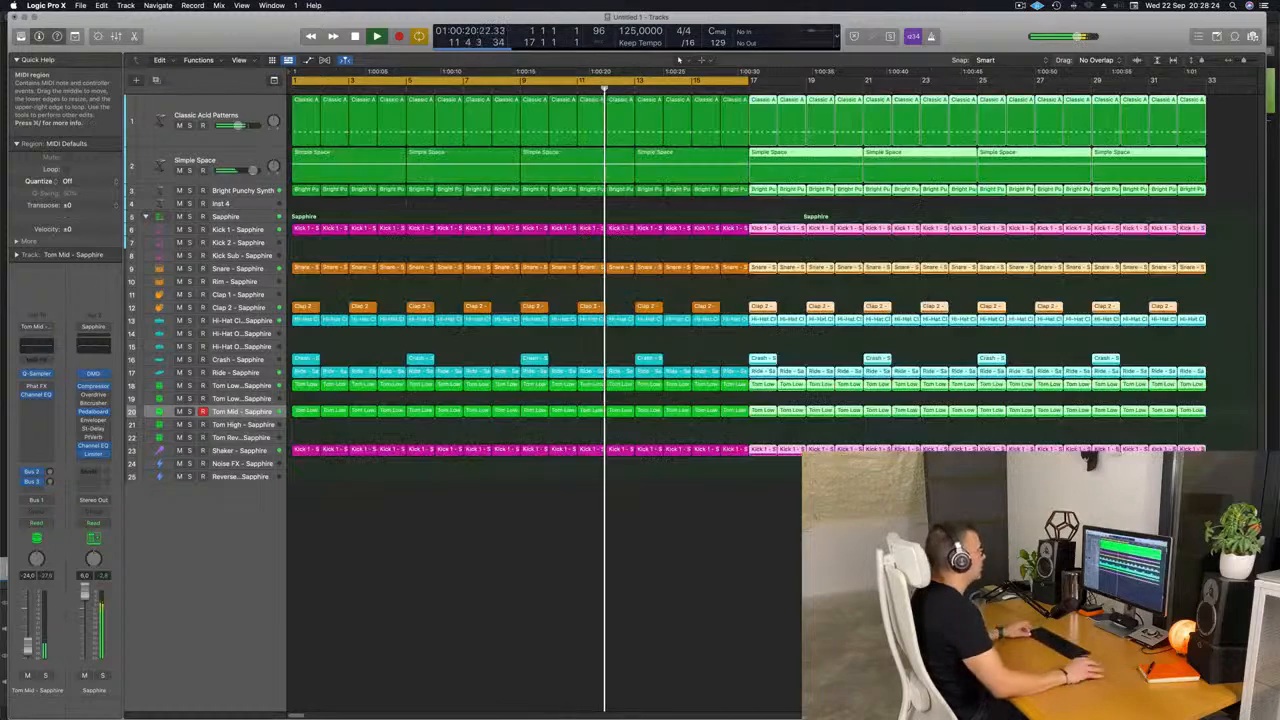
{"action": "key", "text": "super+Left"}
{"action": "key", "text": "super+Left"}
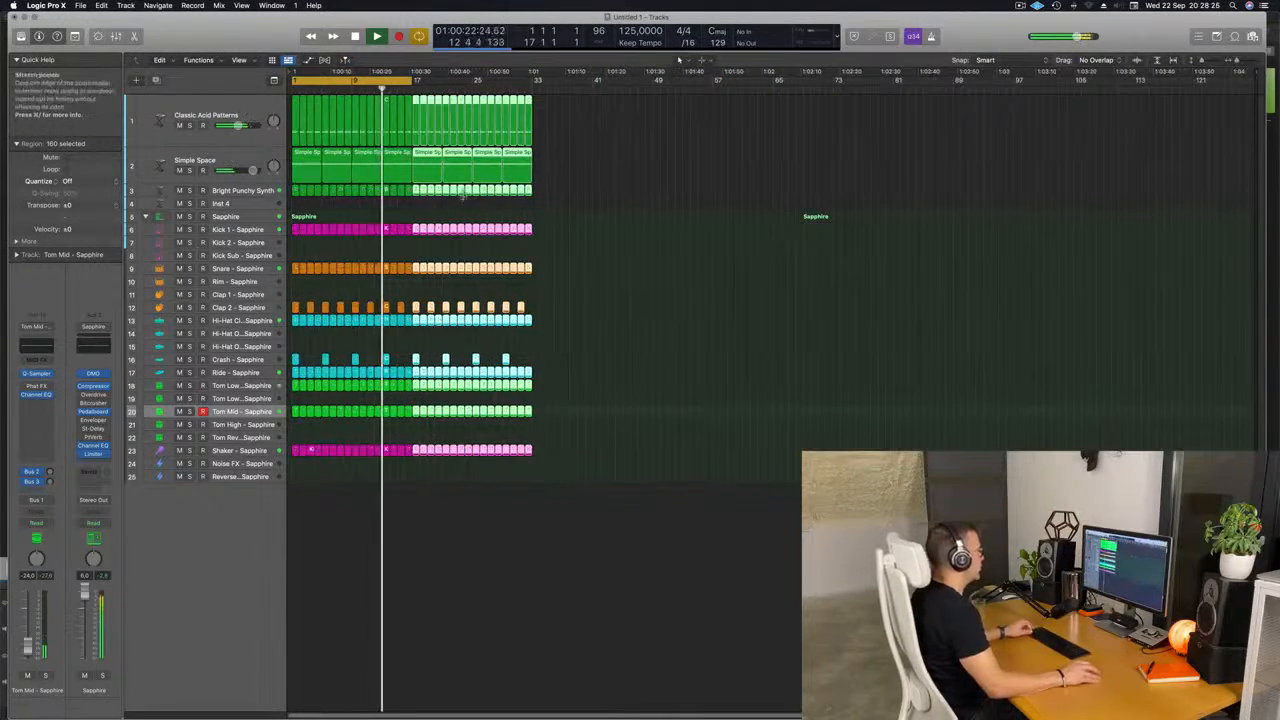
{"action": "key", "text": "super+Right"}
{"action": "key", "text": "super+Right"}
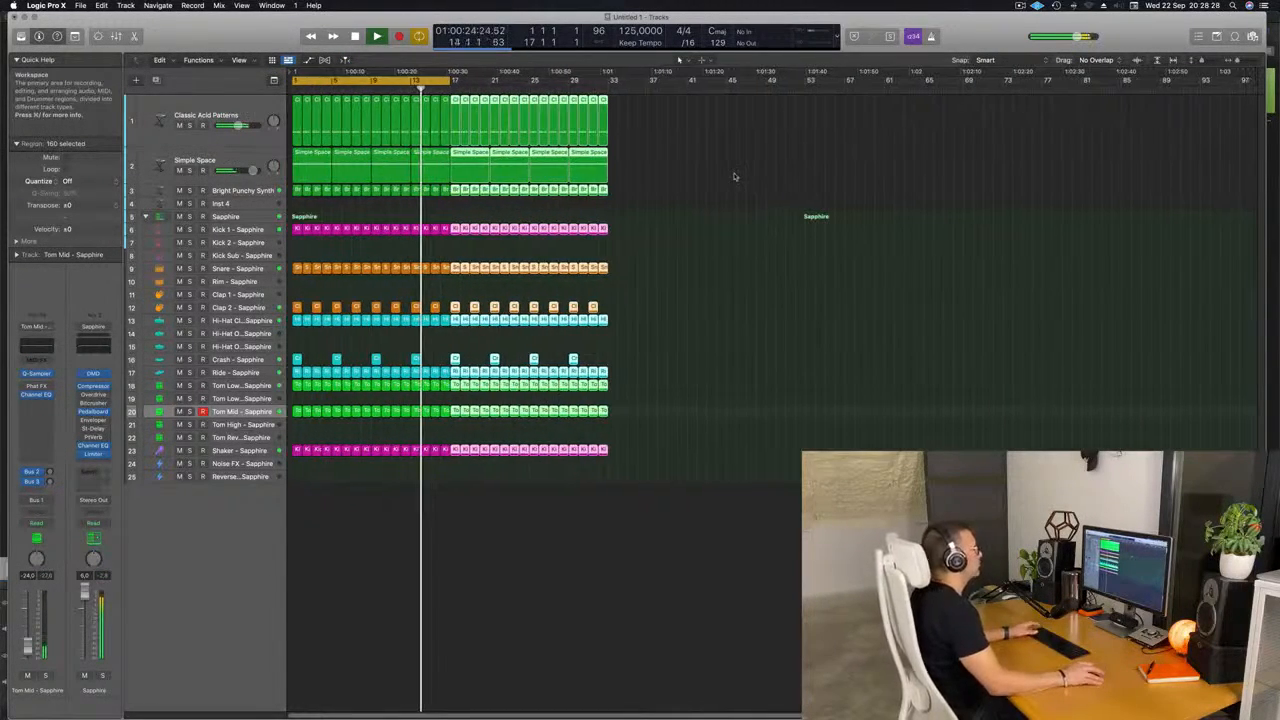
{"action": "left_click", "coordinate": [734, 177]}
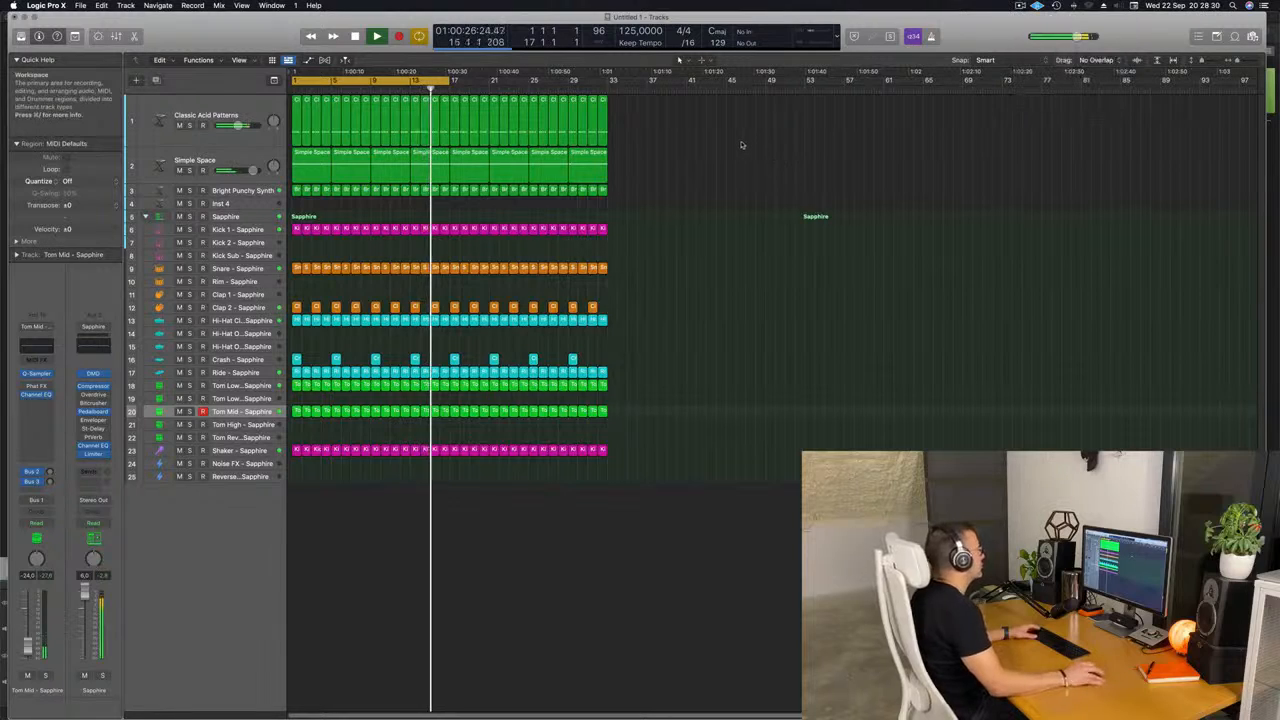
Step: Extend the cycle range to bar 33 and repeat all 32 bars of regions up to bar 65
{"action": "left_click_drag", "start_coordinate": [447, 81], "coordinate": [608, 98]}
{"action": "key", "text": "ctrl+super+r"}
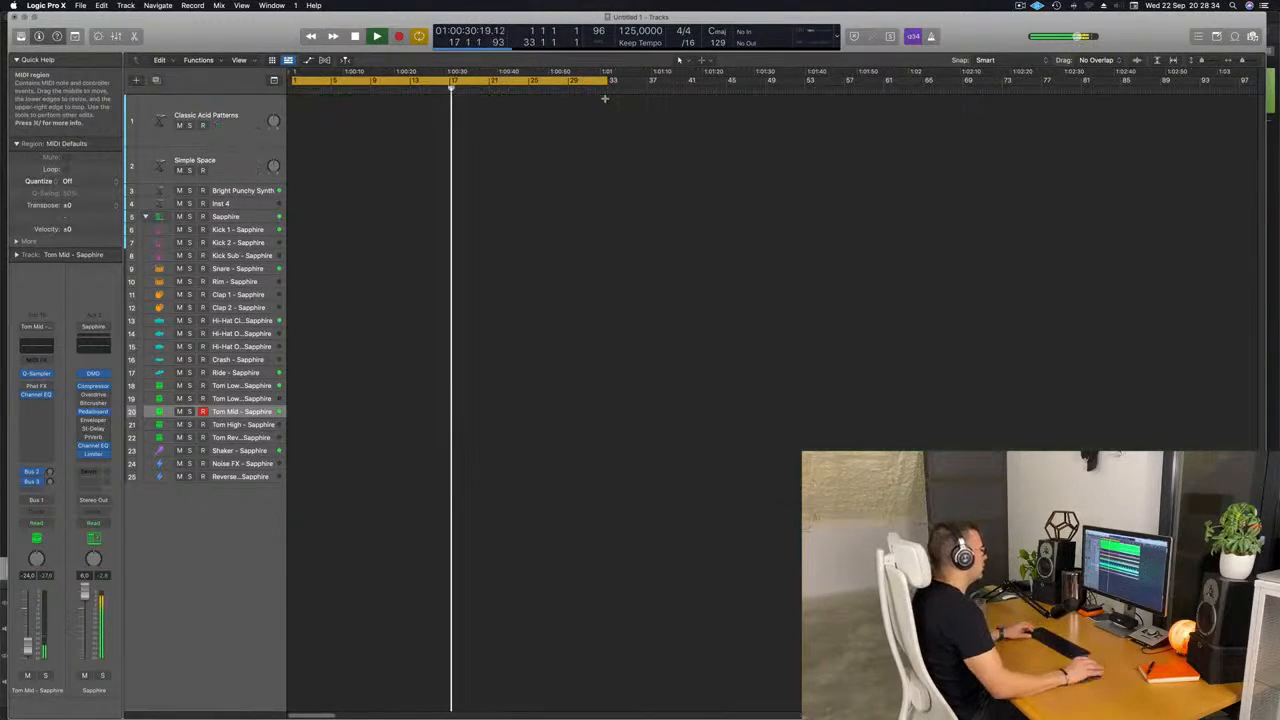
{"action": "key", "text": "super+Left"}
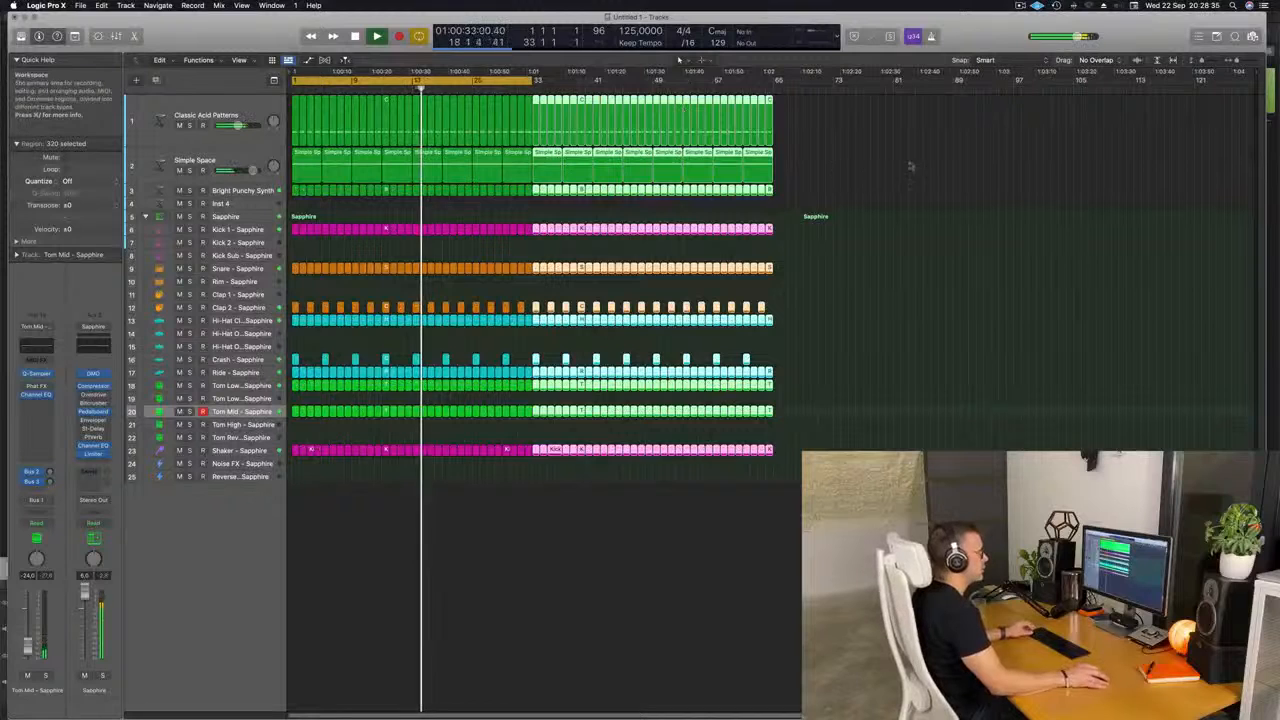
Step: Move the project end marker to about bar 66, restart playback, and extend the cycle range to bar 65
{"action": "left_click", "coordinate": [1248, 77]}
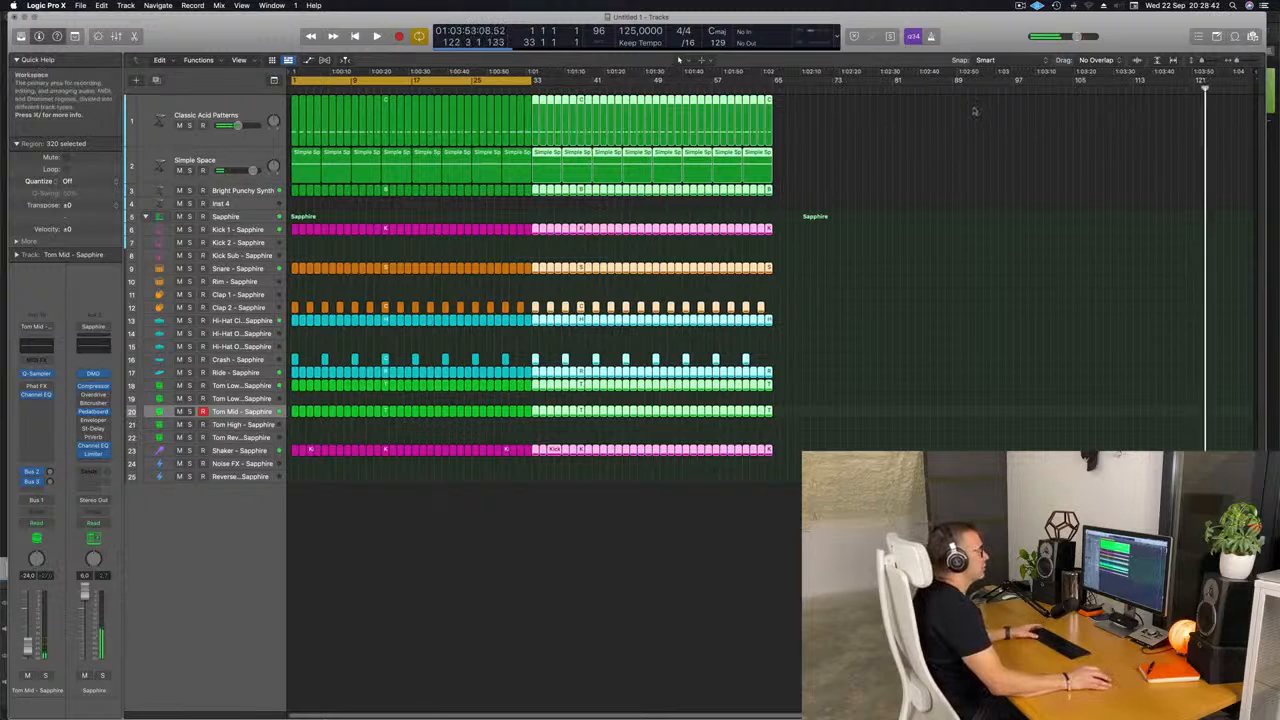
{"action": "key", "text": "Return"}
{"action": "mouse_move", "coordinate": [1255, 72]}
{"action": "left_mouse_down"}
{"action": "mouse_move", "coordinate": [1205, 118]}
{"action": "mouse_move", "coordinate": [783, 140]}
{"action": "left_mouse_up"}
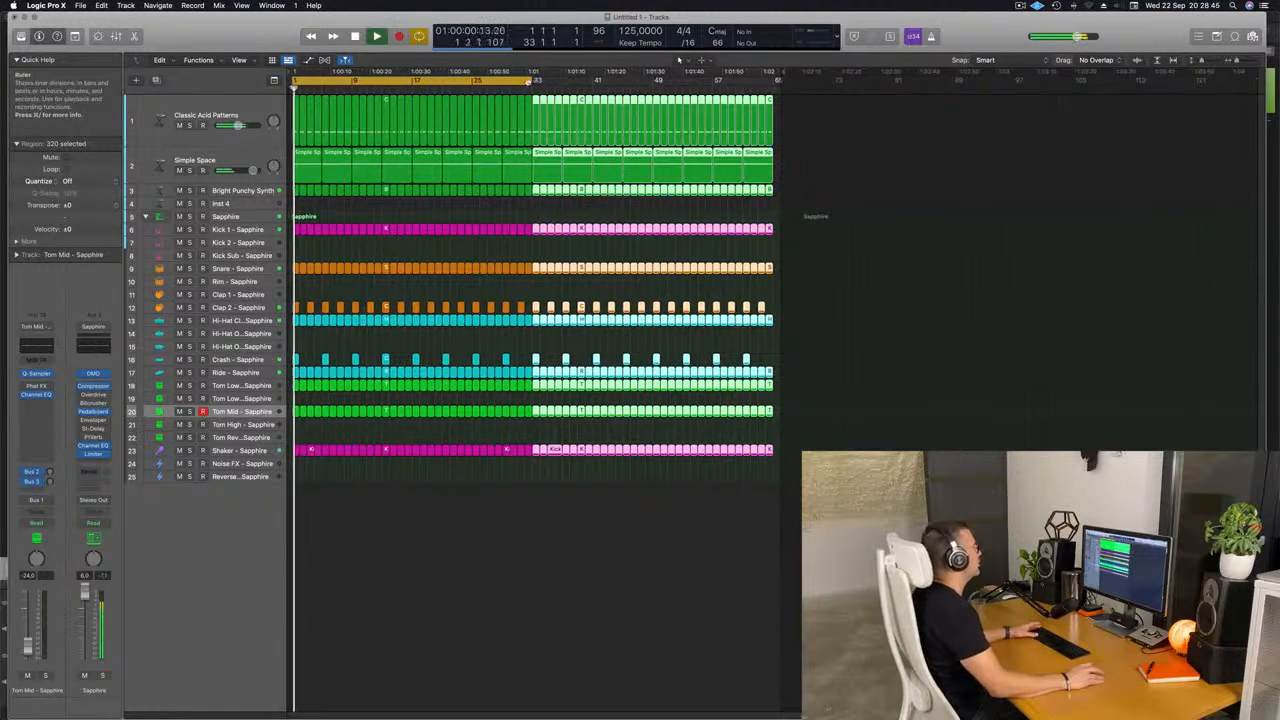
{"action": "left_click_drag", "start_coordinate": [532, 82], "coordinate": [775, 92]}
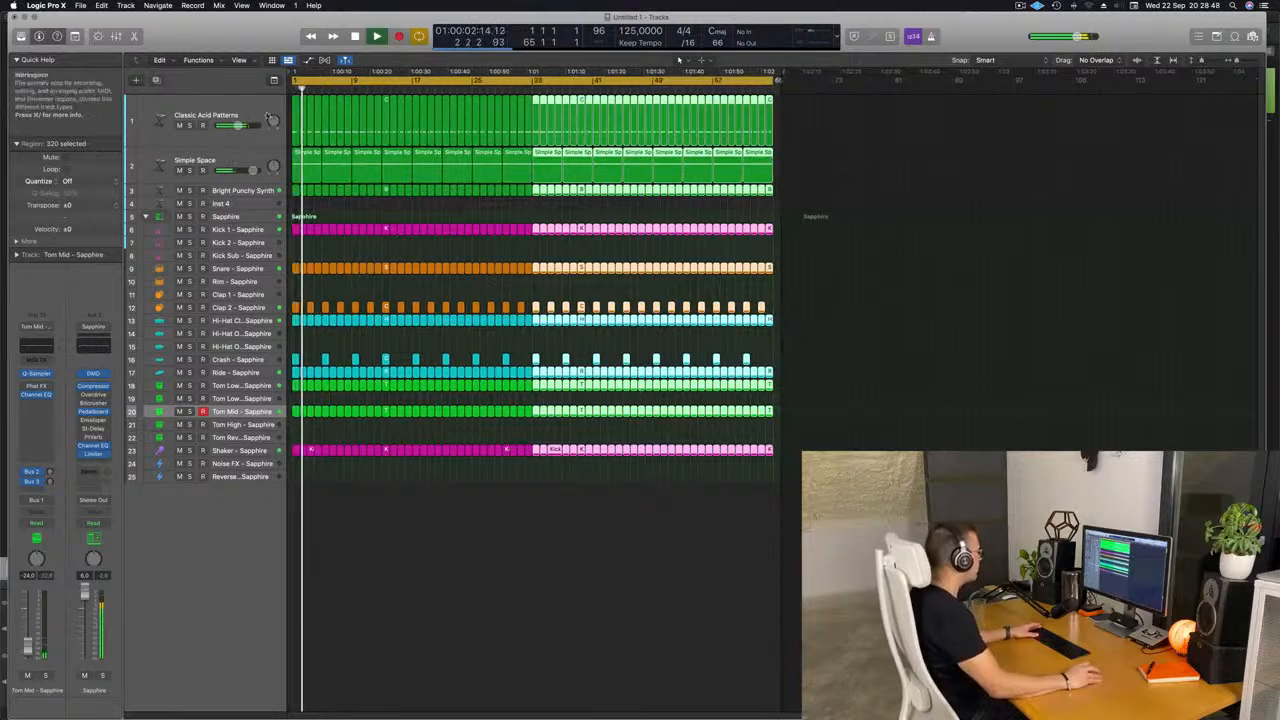
Step: Duplicate the Classic Acid Patterns track, copy its first region to the new track, and open the copy in the Piano Roll
{"action": "left_click", "coordinate": [242, 113]}
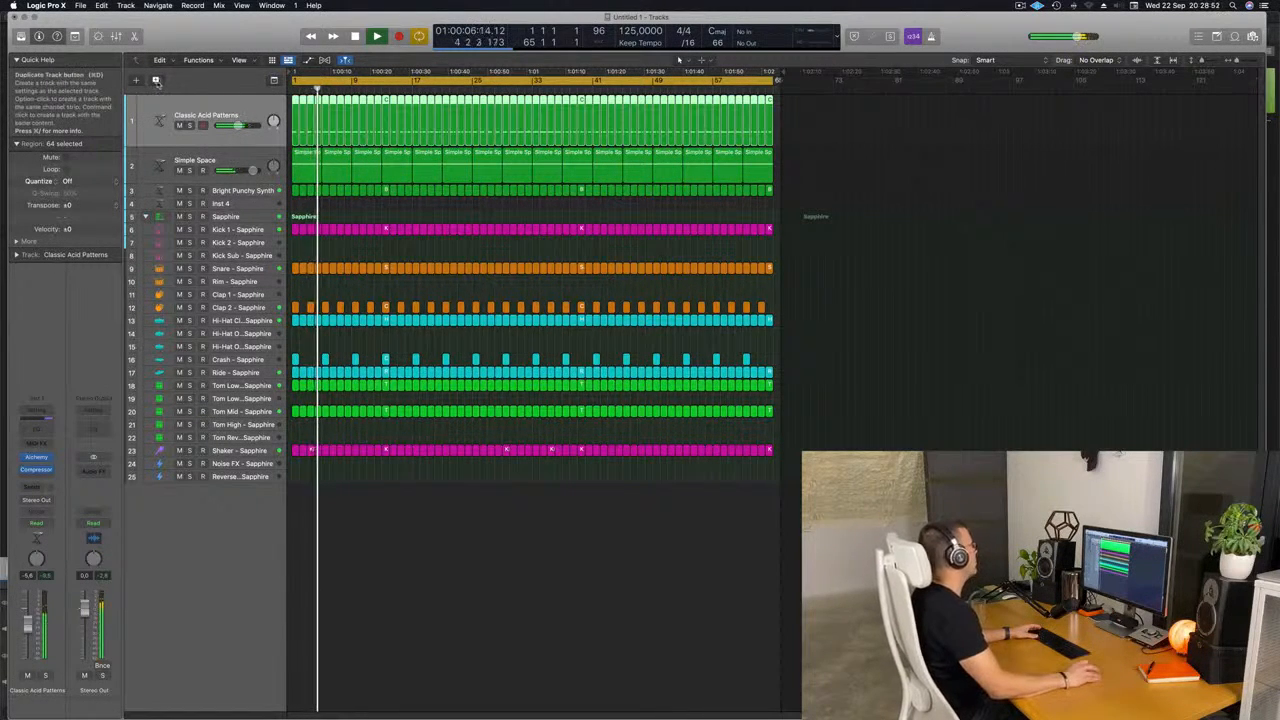
{"action": "left_click", "coordinate": [155, 80]}
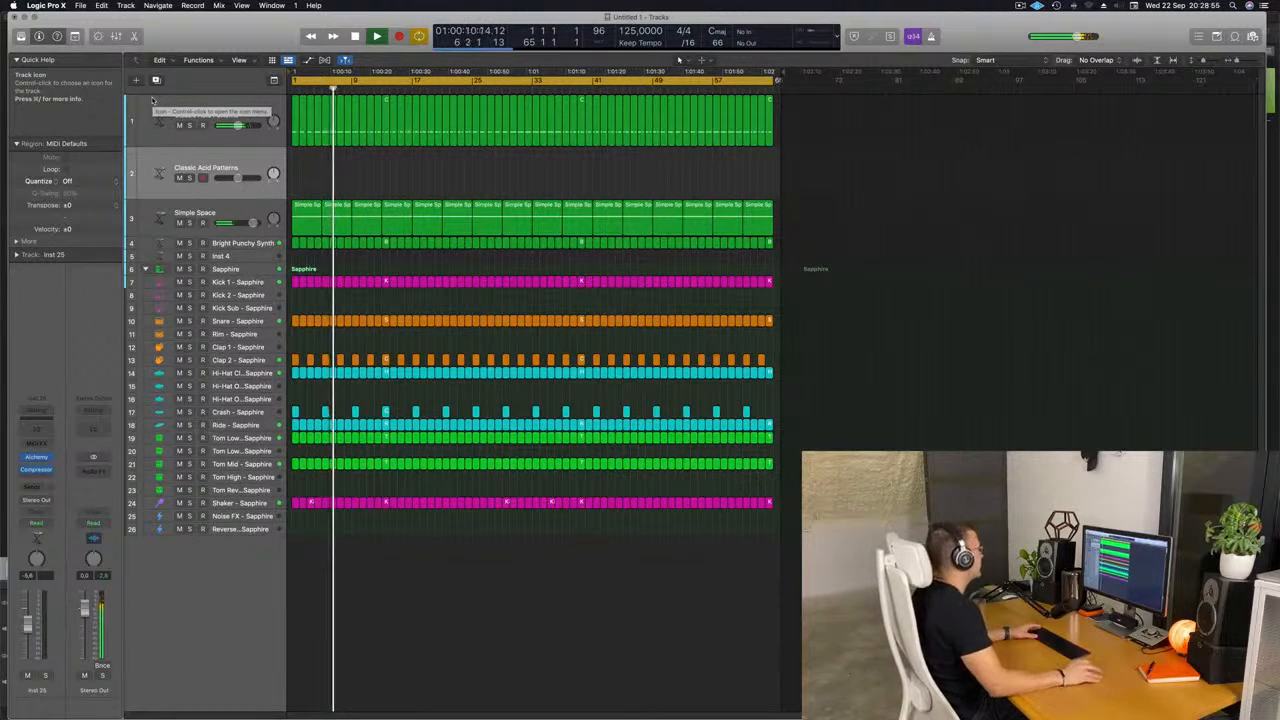
{"action": "left_click", "coordinate": [294, 139]}
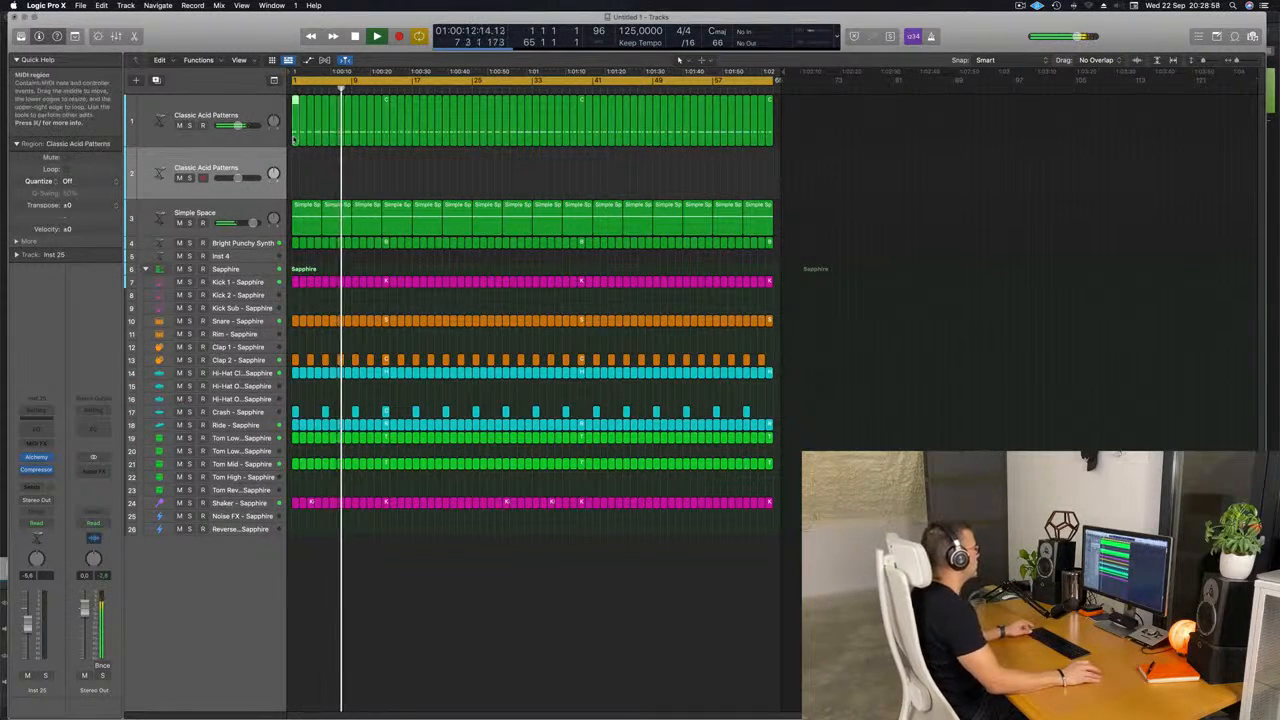
{"action": "left_click_drag", "start_coordinate": [294, 139], "coordinate": [296, 172]}
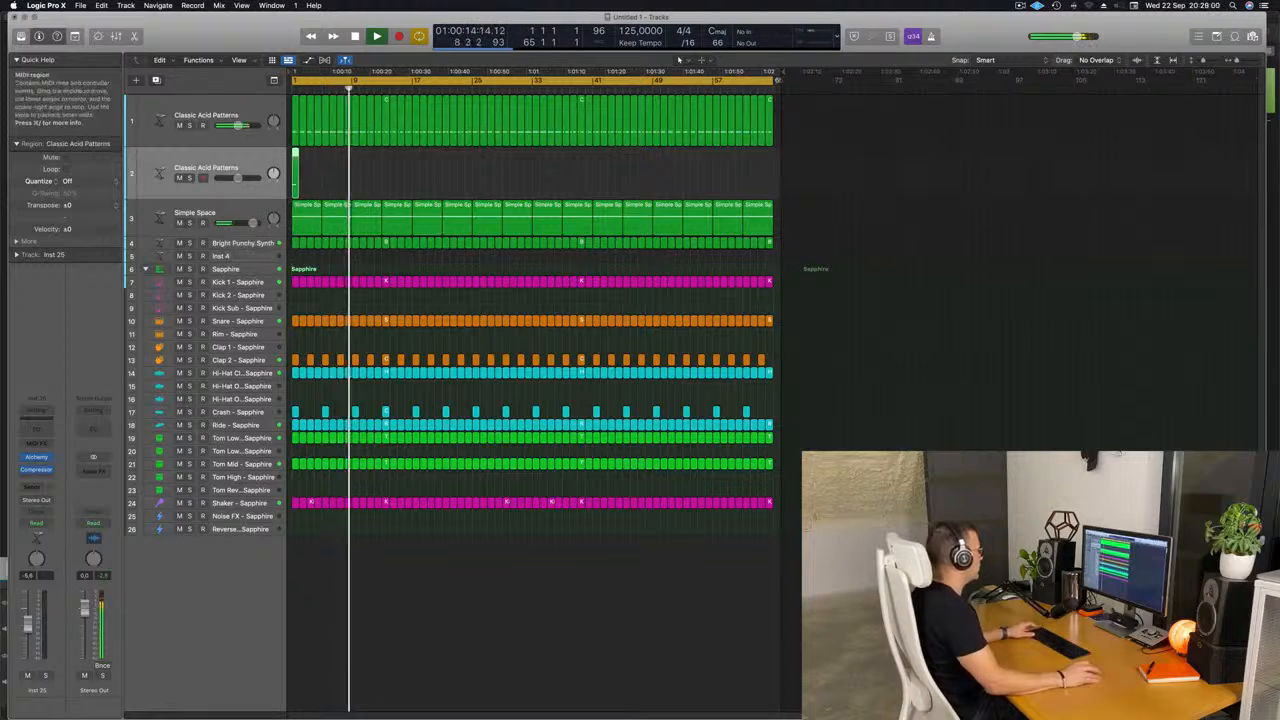
{"action": "double_click", "coordinate": [295, 158]}
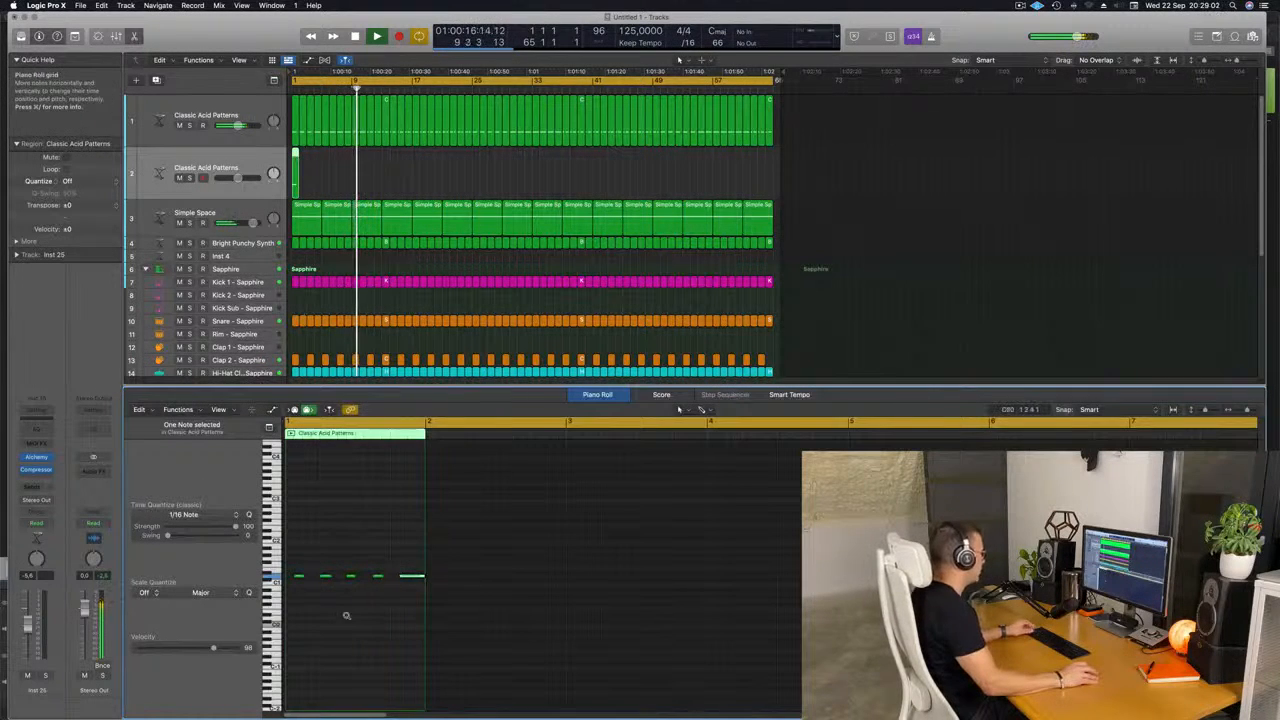
Step: Reduce the copied region to its last note, move that note to beat 3 one octave higher, and play from the start
{"action": "scroll", "coordinate": [346, 616], "scroll_direction": "down", "scroll_amount": 1}
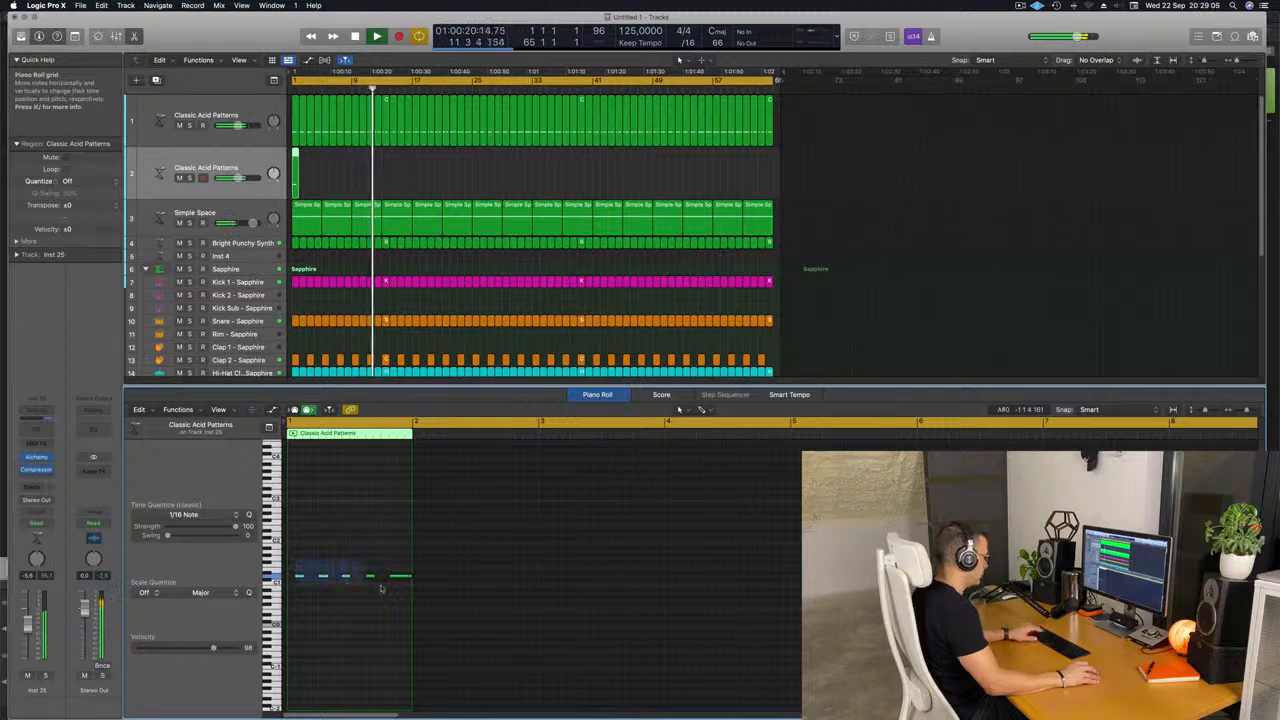
{"action": "left_click_drag", "start_coordinate": [399, 578], "coordinate": [361, 579]}
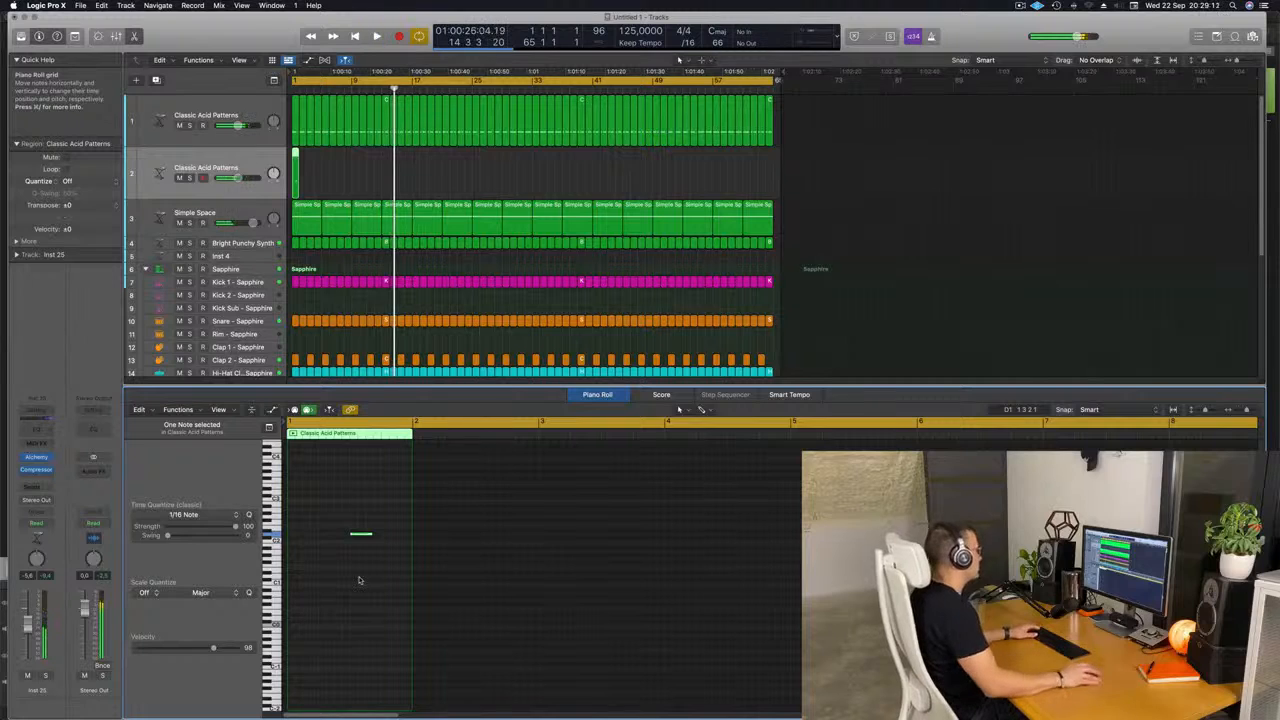
{"action": "key", "text": "Return"}
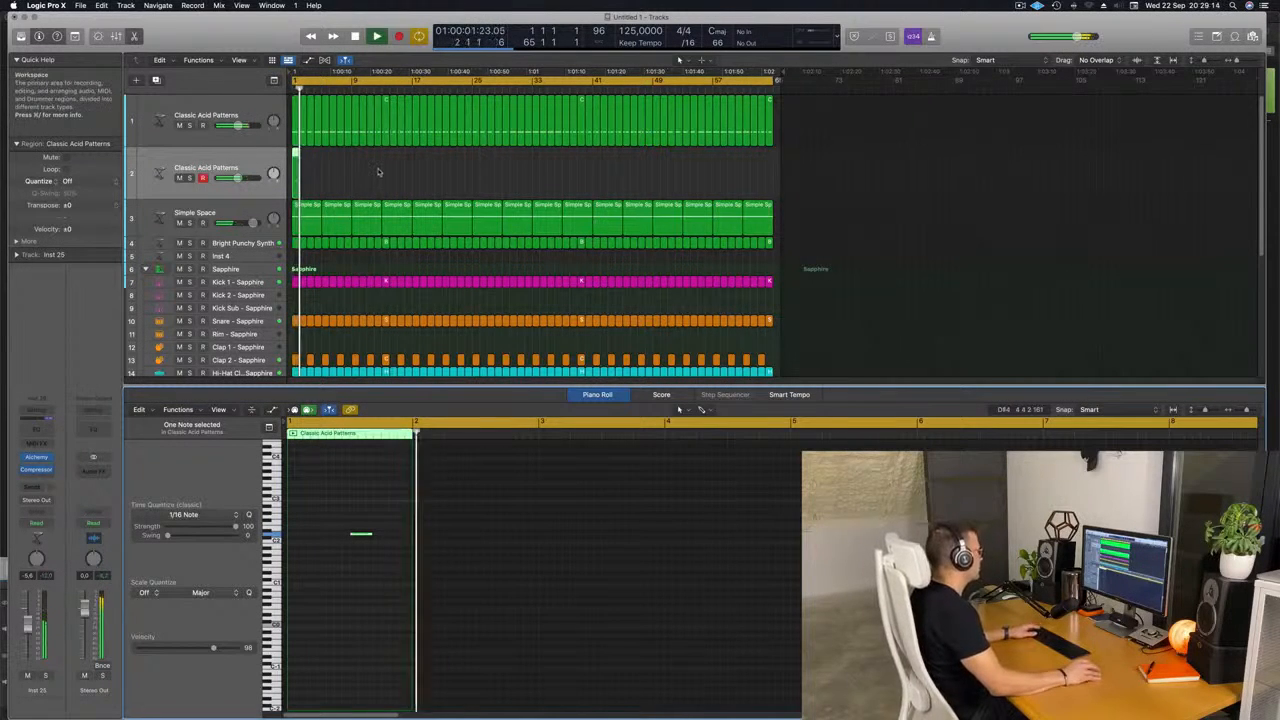
{"action": "key", "text": "Return"}
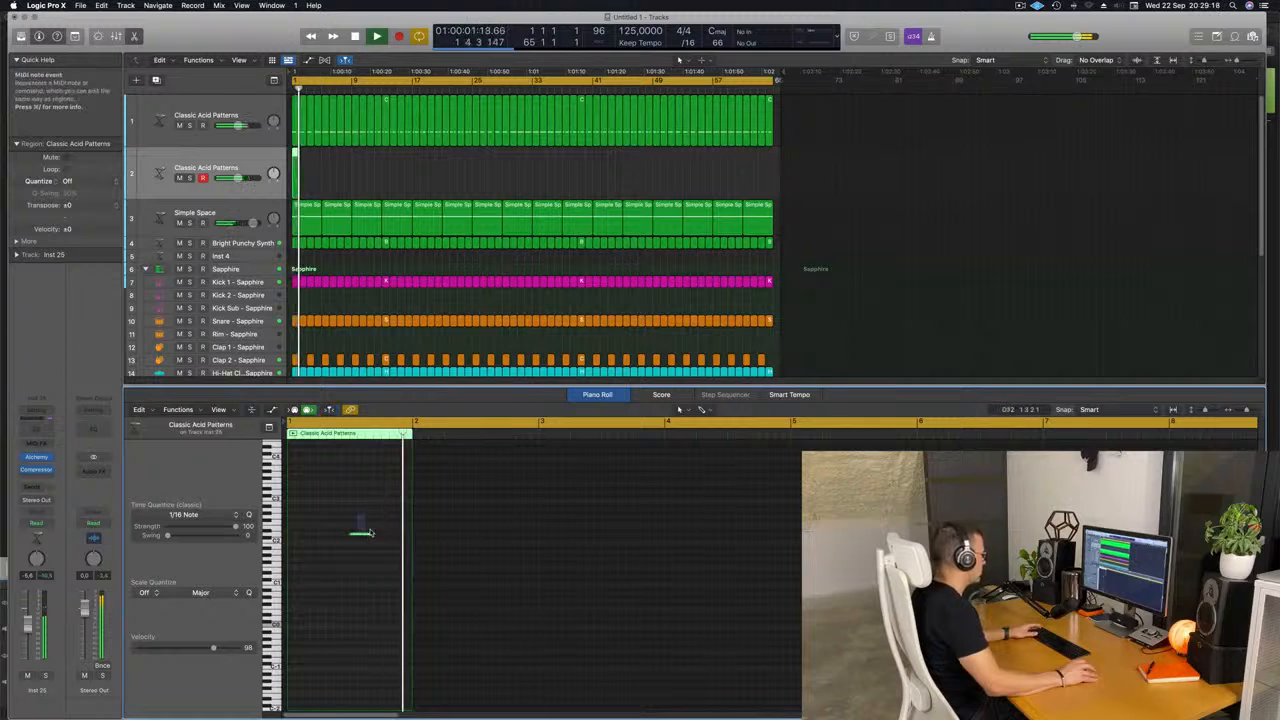
Step: Lengthen the note slightly, and repeat the one-bar region on the second Classic Acid Patterns track until it fills 16 bars
{"action": "left_click_drag", "start_coordinate": [373, 535], "coordinate": [380, 537]}
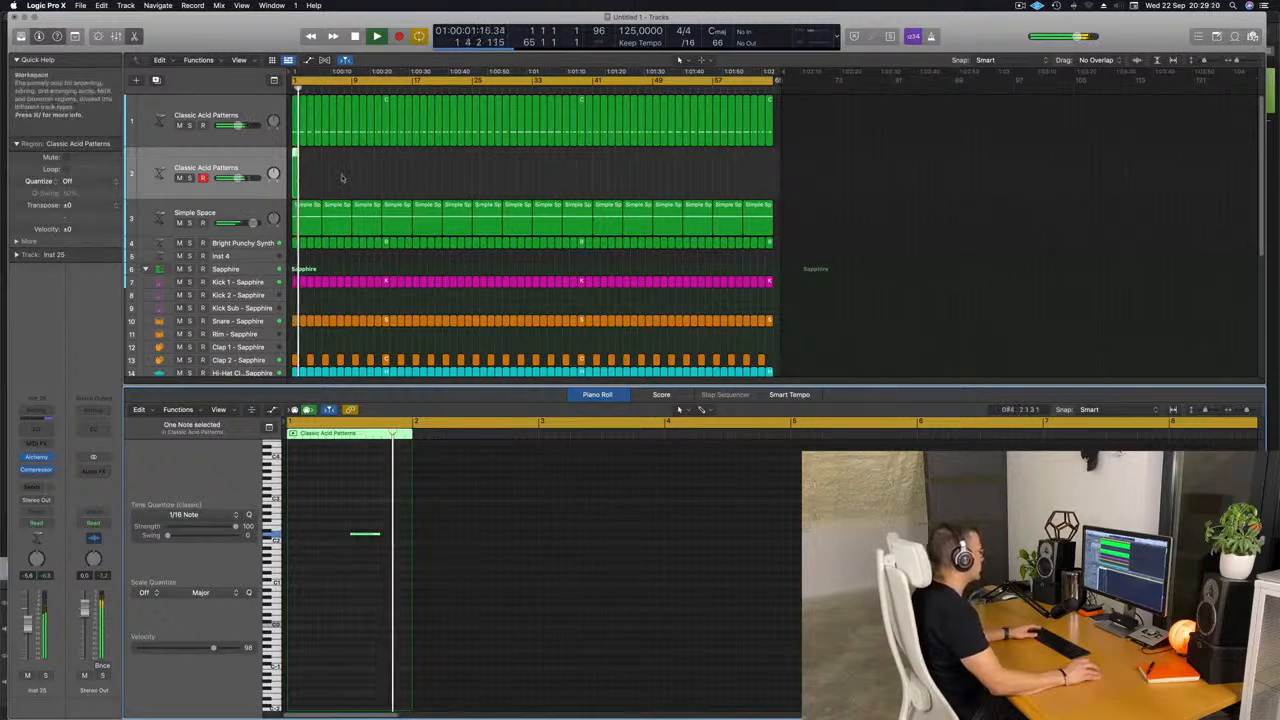
{"action": "key", "text": "super+r"}
{"action": "key", "text": "super+r"}
{"action": "key", "text": "super+r"}
{"action": "key", "text": "super+r"}
{"action": "key", "text": "super+r"}
{"action": "key", "text": "super+r"}
{"action": "key", "text": "super+r"}
{"action": "key", "text": "super+r"}
{"action": "key", "text": "super+r"}
{"action": "key", "text": "super+r"}
{"action": "key", "text": "super+r"}
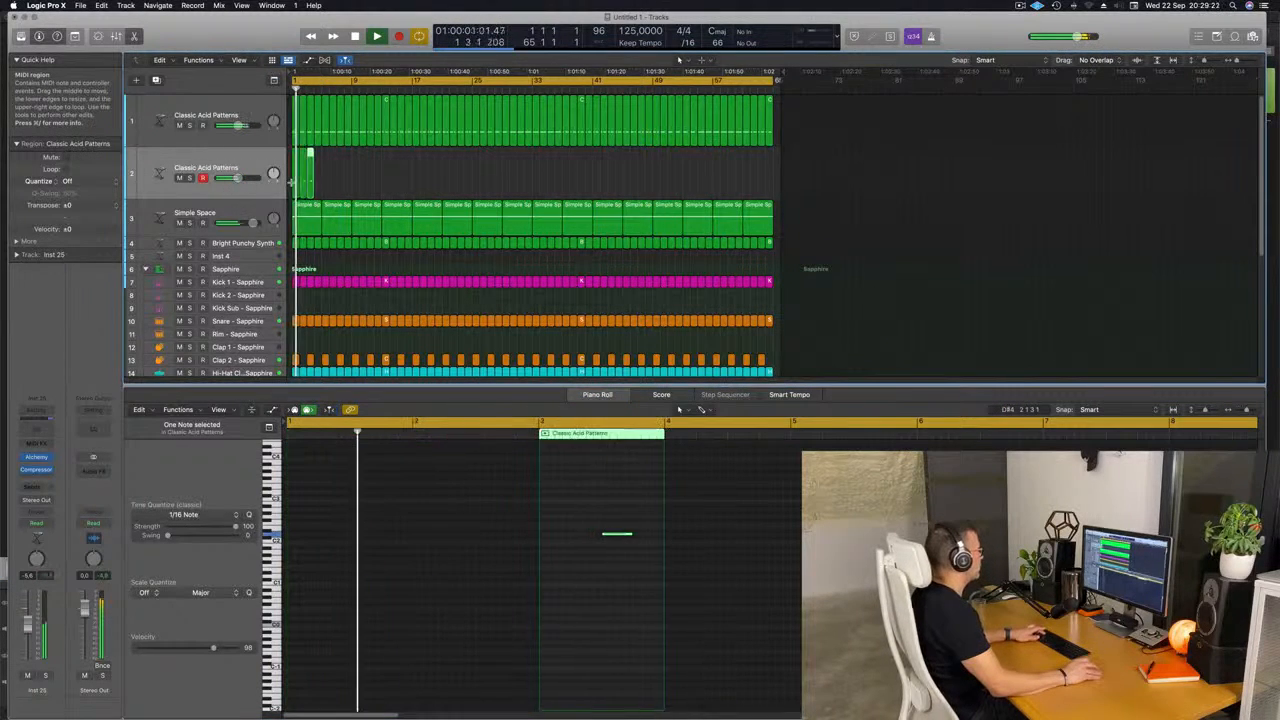
{"action": "key", "text": "super+r"}
{"action": "key", "text": "super+r"}
{"action": "key", "text": "super+r"}
{"action": "key", "text": "super+r"}
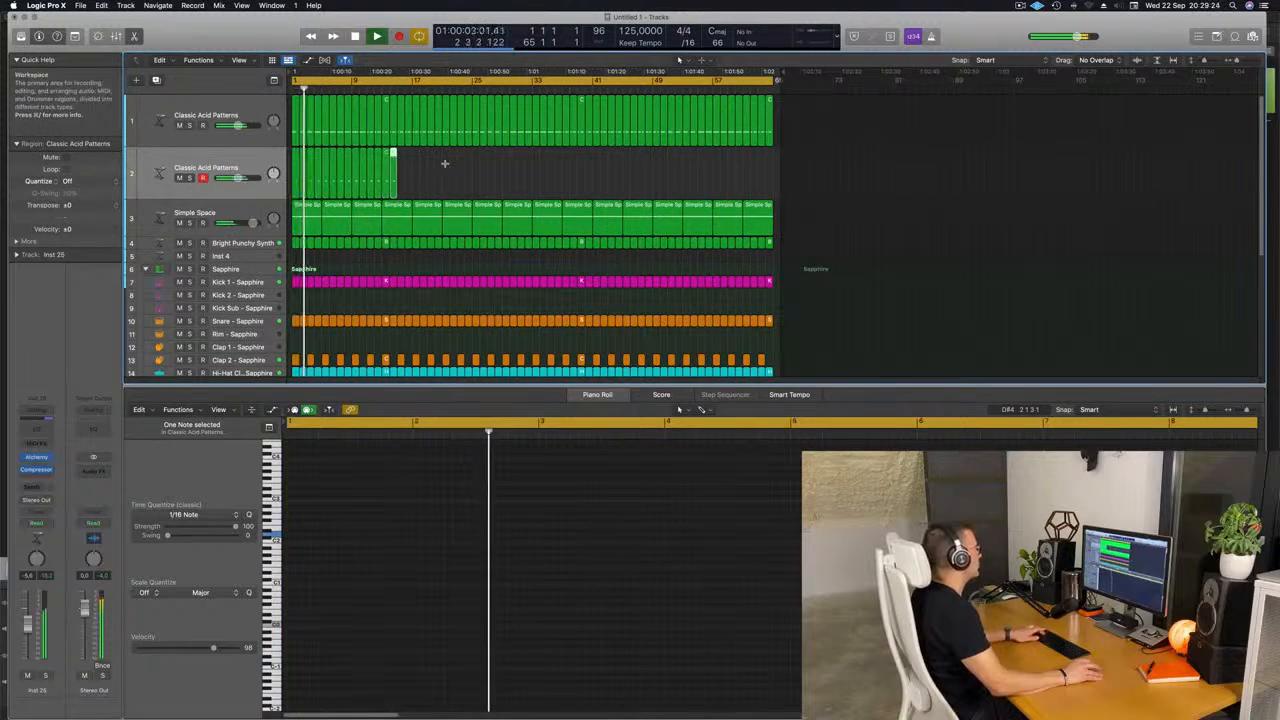
Step: Repeat all 16 regions of the second acid track three times to reach bar 65, and play from the start
{"action": "left_click", "coordinate": [283, 186]}
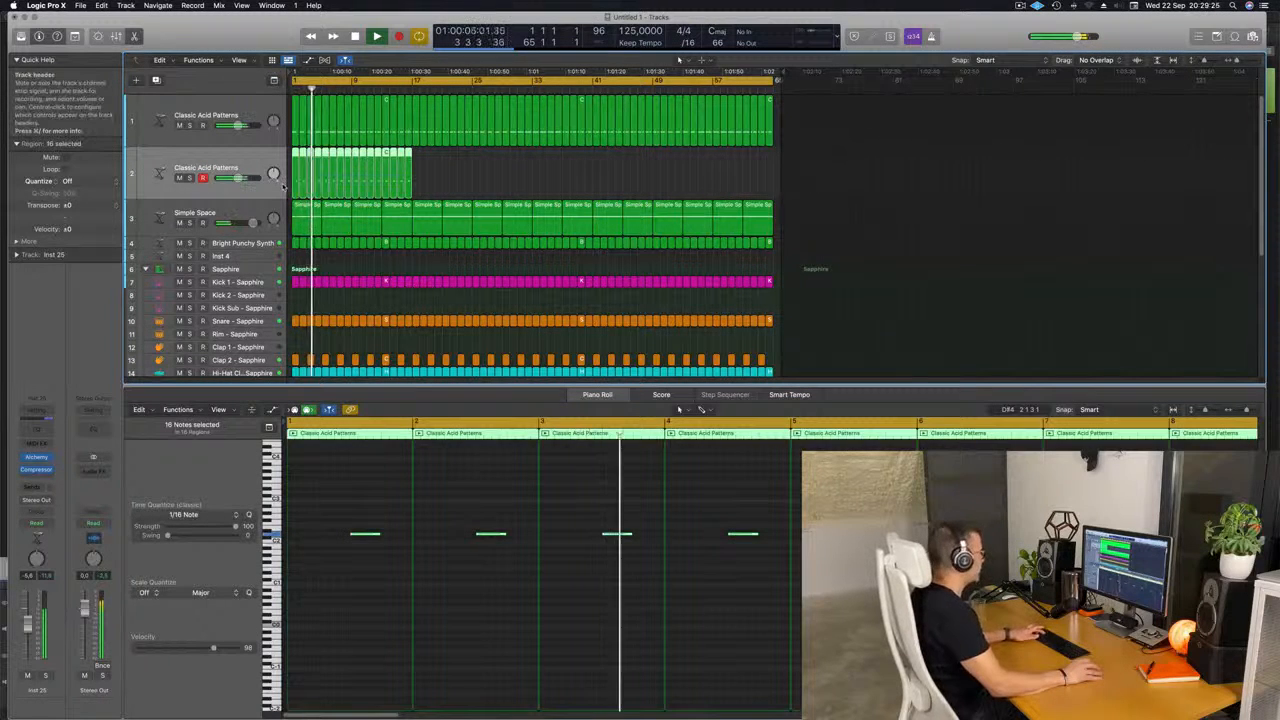
{"action": "key", "text": "super+r"}
{"action": "key", "text": "super+r"}
{"action": "key", "text": "super+r"}
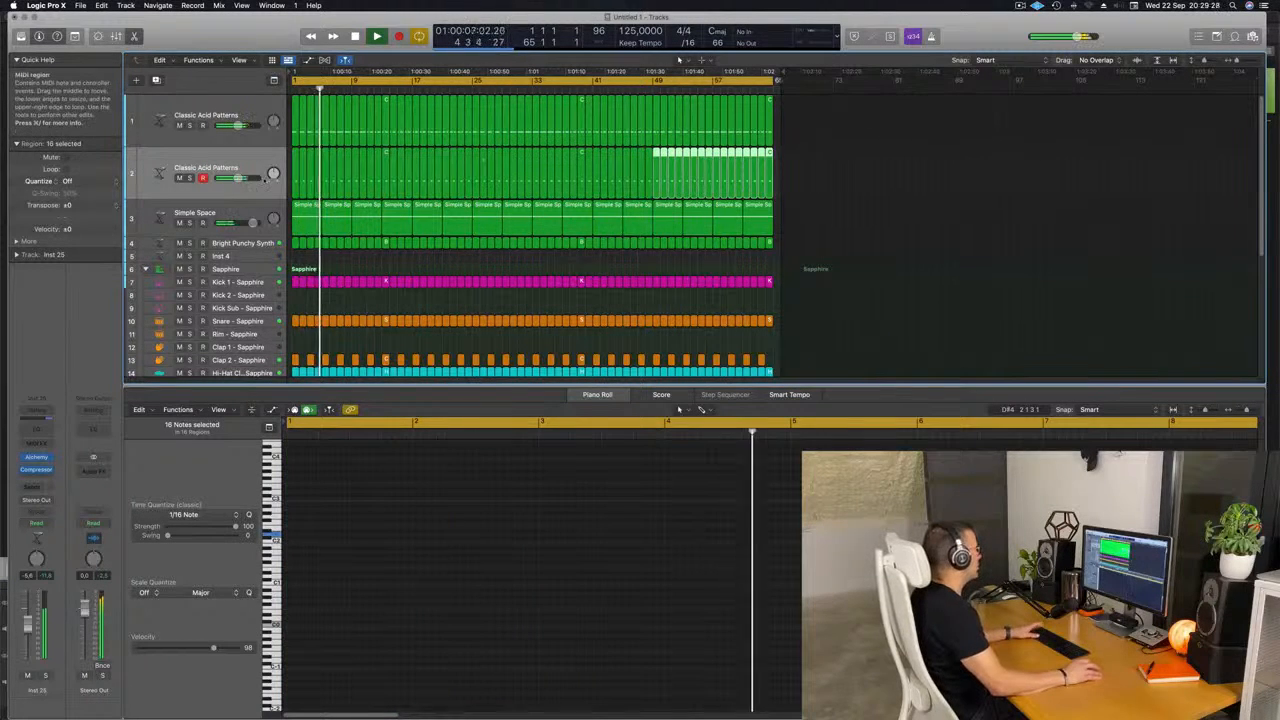
{"action": "key", "text": "Return"}
{"action": "left_click", "coordinate": [282, 187]}
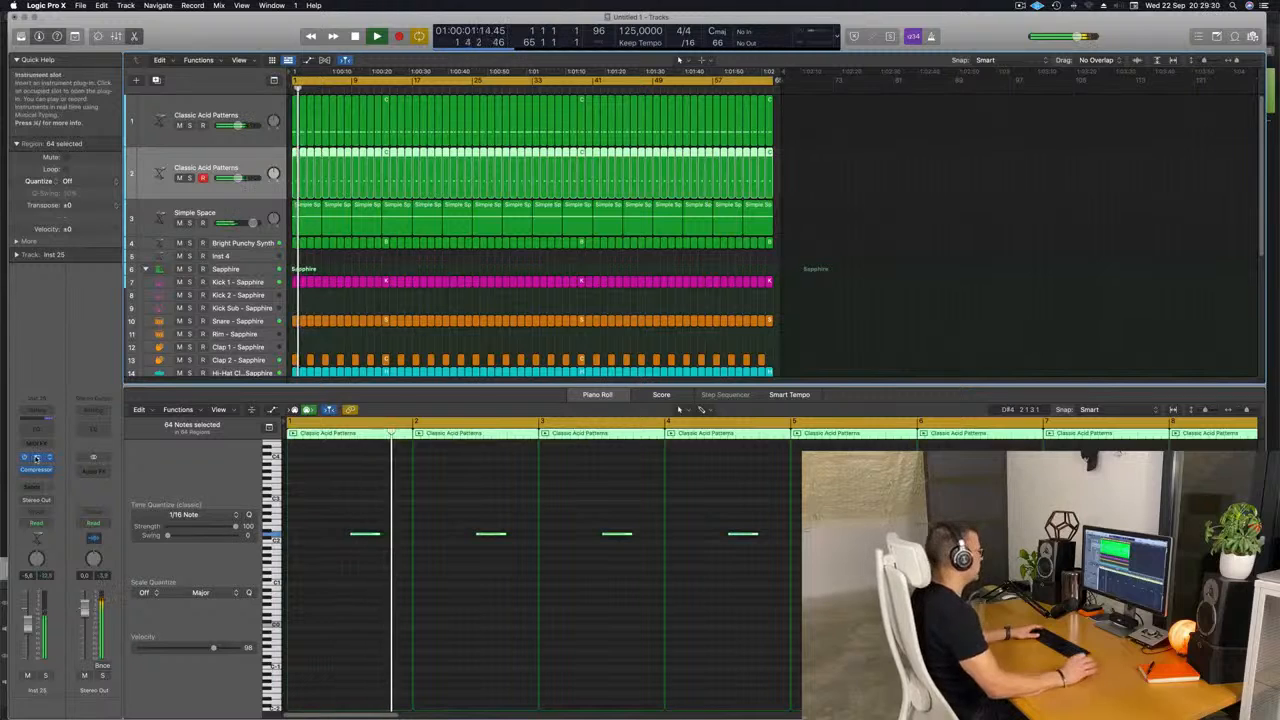
Step: Change the arpeggiator pattern in the second acid track's Alchemy synth, and raise the track's volume slightly
{"action": "left_click", "coordinate": [34, 458]}
{"action": "left_click_drag", "start_coordinate": [786, 178], "coordinate": [832, 143]}
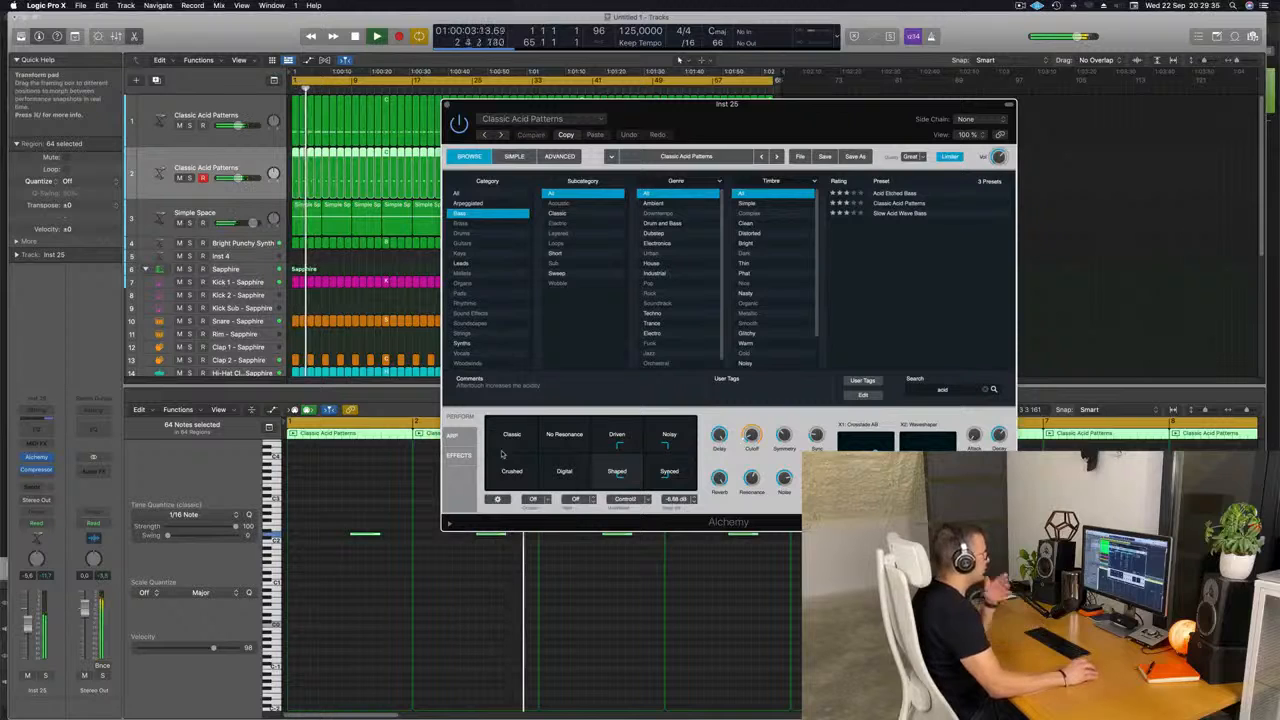
{"action": "left_click", "coordinate": [458, 438]}
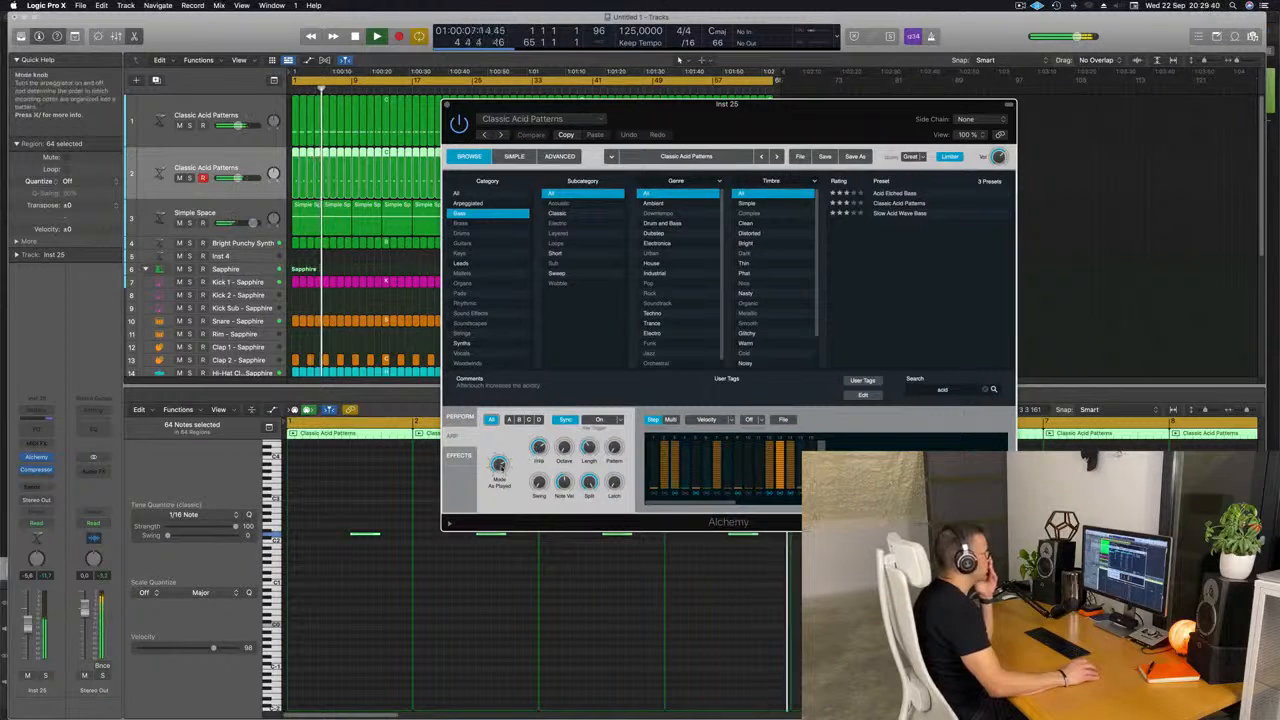
{"action": "left_click_drag", "start_coordinate": [614, 448], "coordinate": [614, 444]}
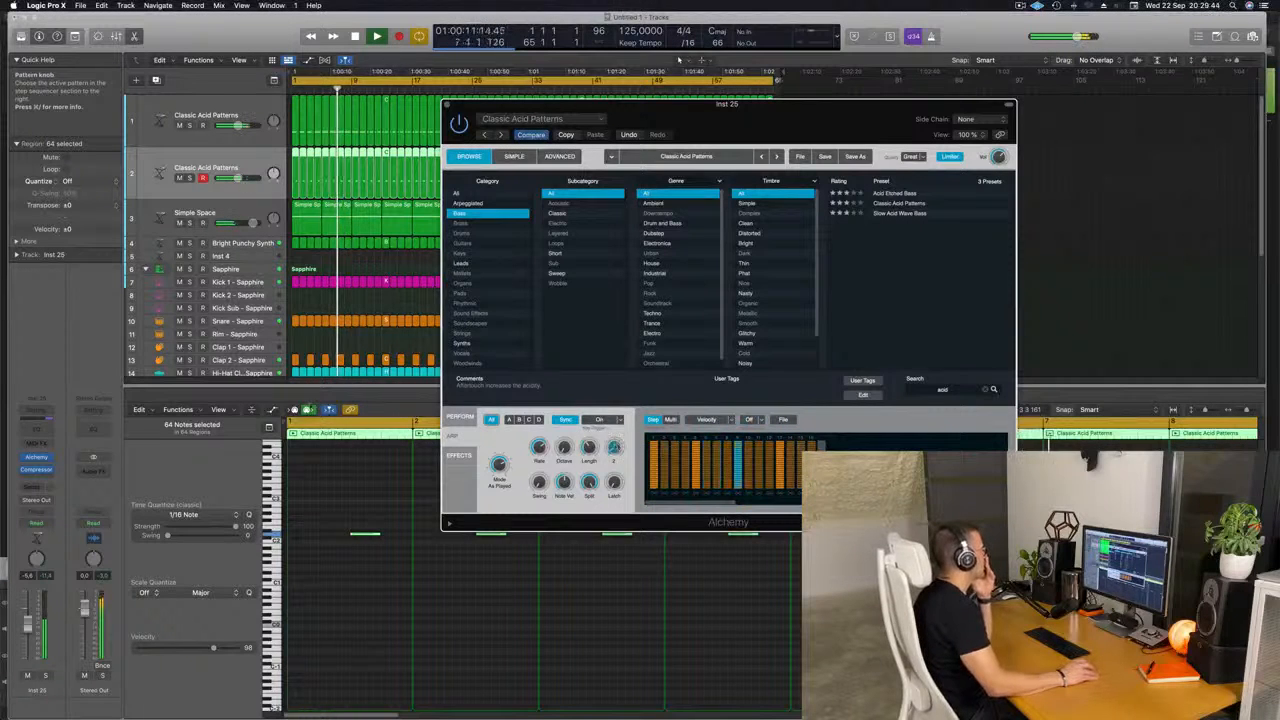
{"action": "left_click", "coordinate": [28, 624]}
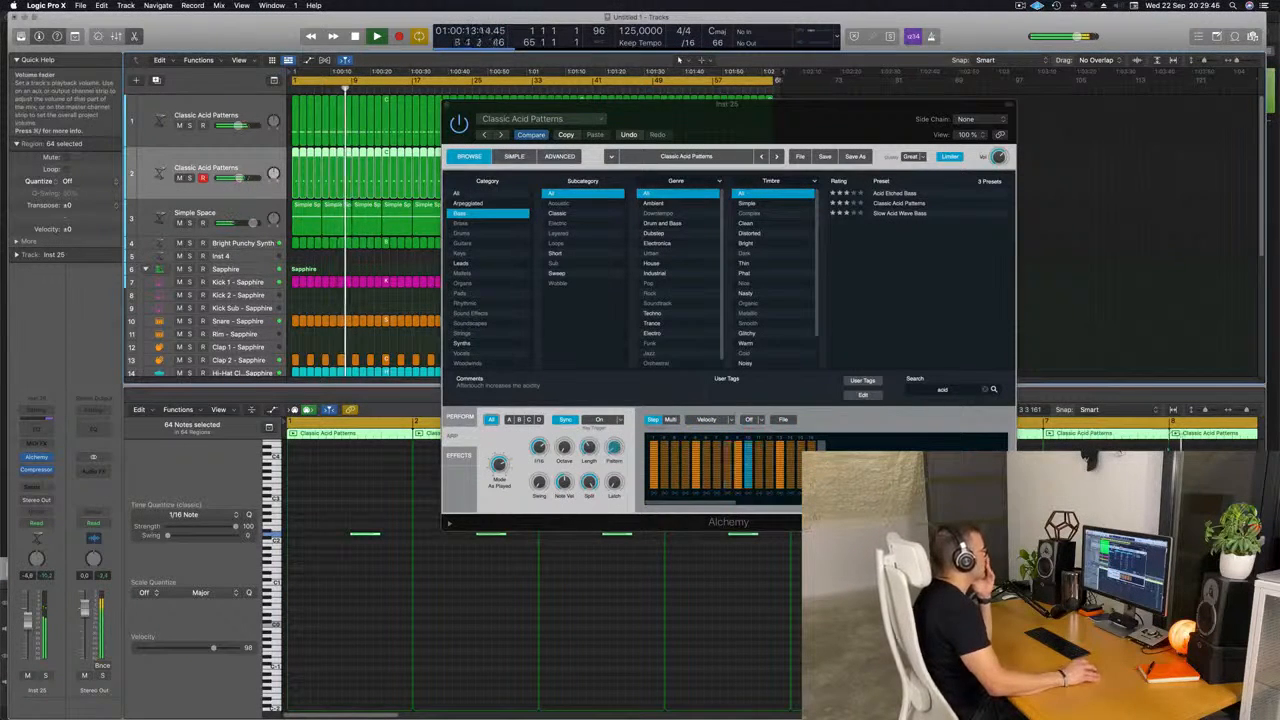
{"action": "left_click", "coordinate": [614, 447]}
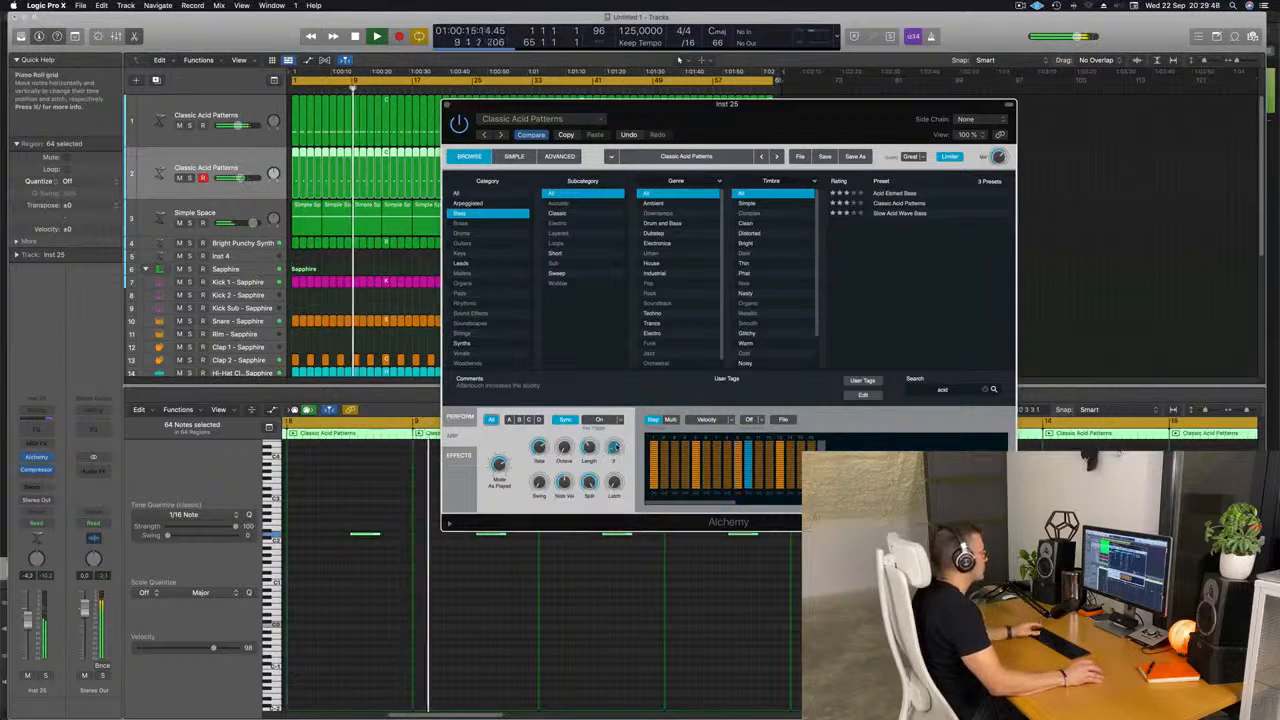
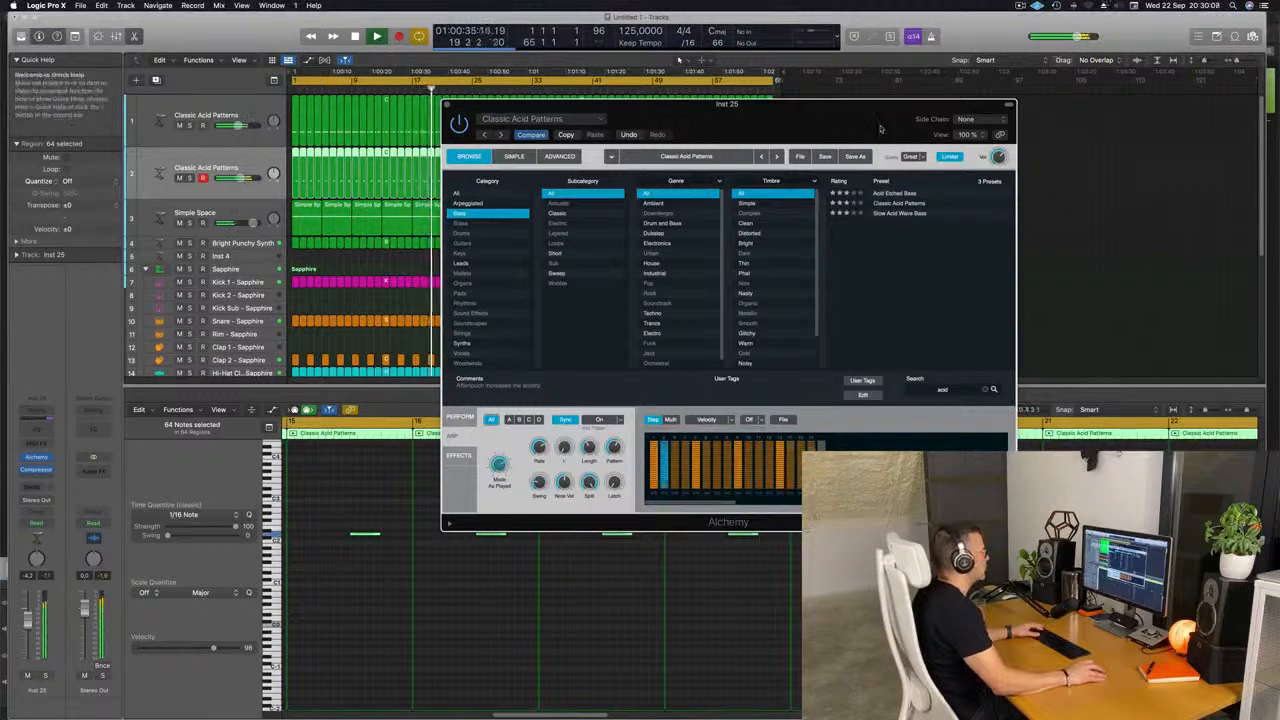
Step: Adjust the Cutoff in Alchemy's performance controls, and lower the second acid track's volume
{"action": "left_click_drag", "start_coordinate": [790, 115], "coordinate": [837, 42]}
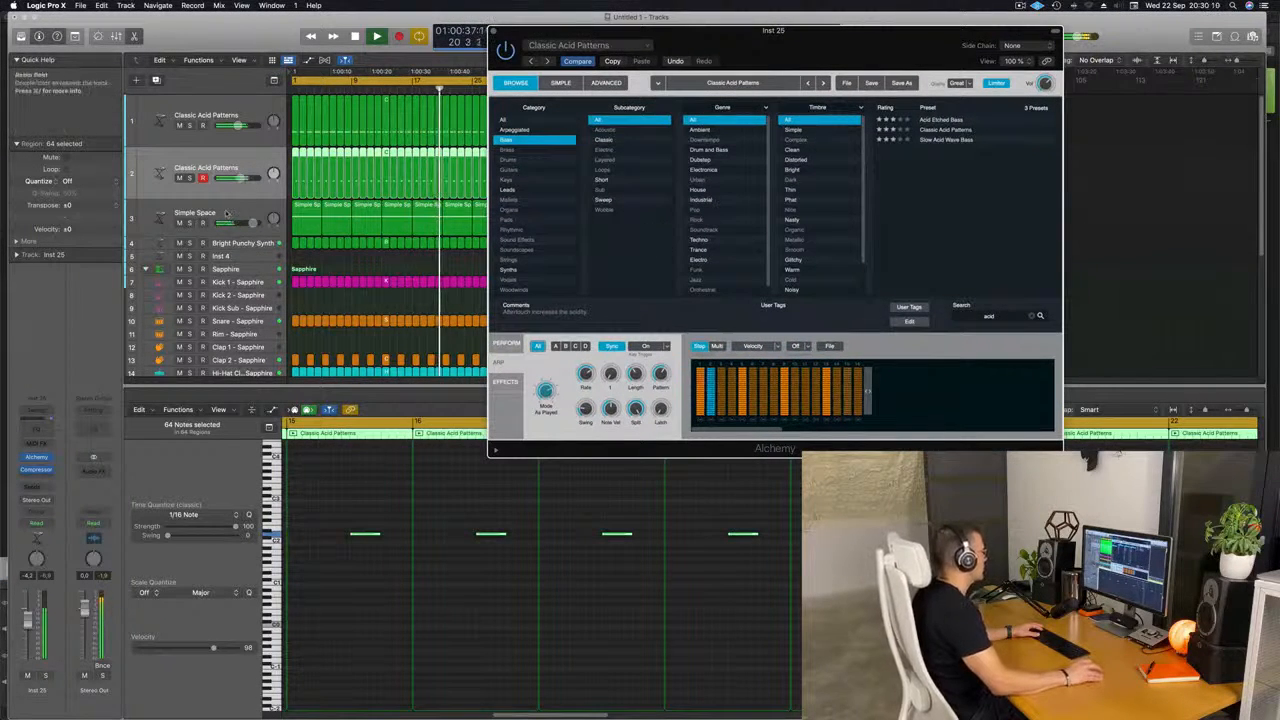
{"action": "left_click", "coordinate": [505, 344]}
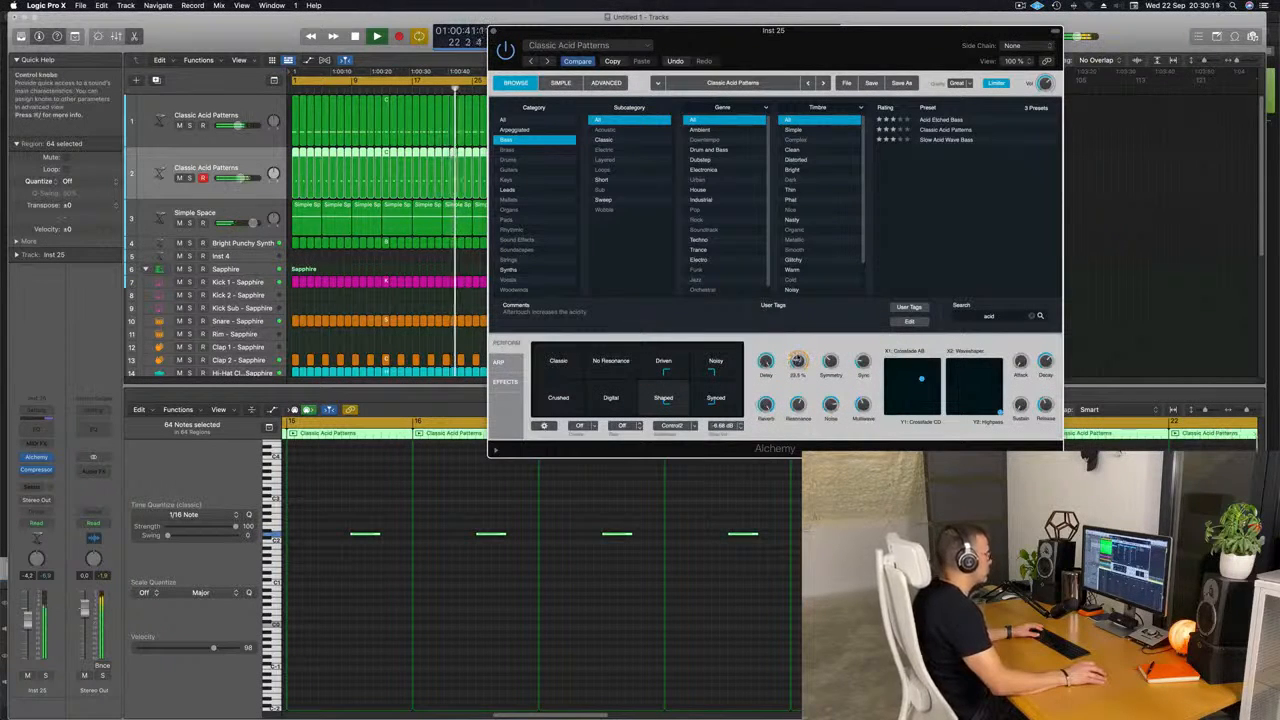
{"action": "left_click_drag", "start_coordinate": [797, 361], "coordinate": [797, 352]}
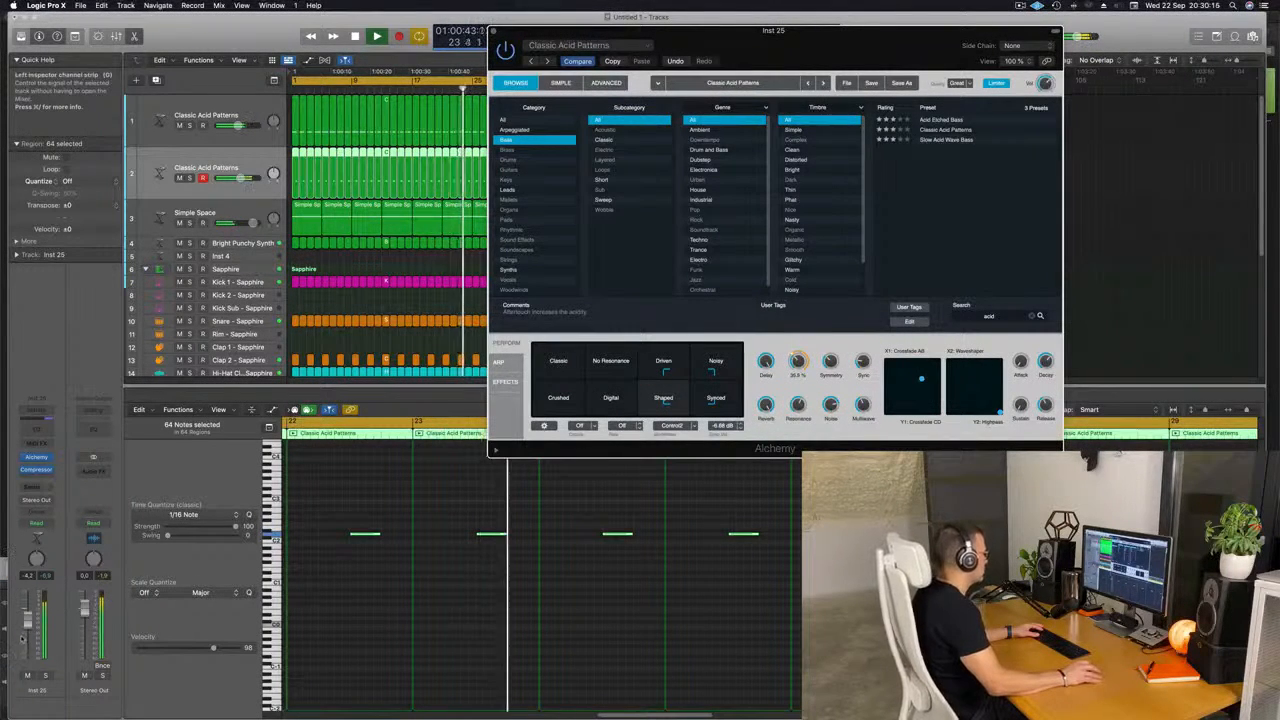
{"action": "left_click_drag", "start_coordinate": [28, 620], "coordinate": [28, 632]}
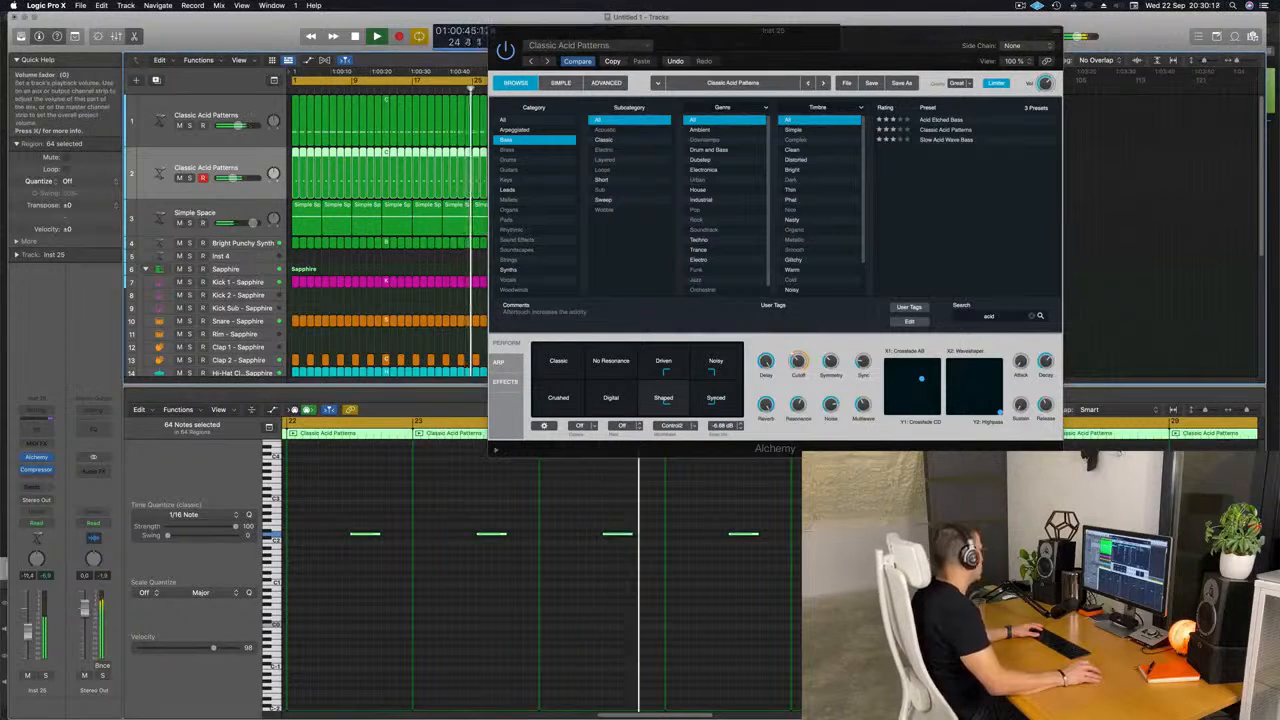
Step: Add a send to Bus 4 on the second acid track, and insert a stereo SilverVerb on Aux 4
{"action": "left_click", "coordinate": [36, 487]}
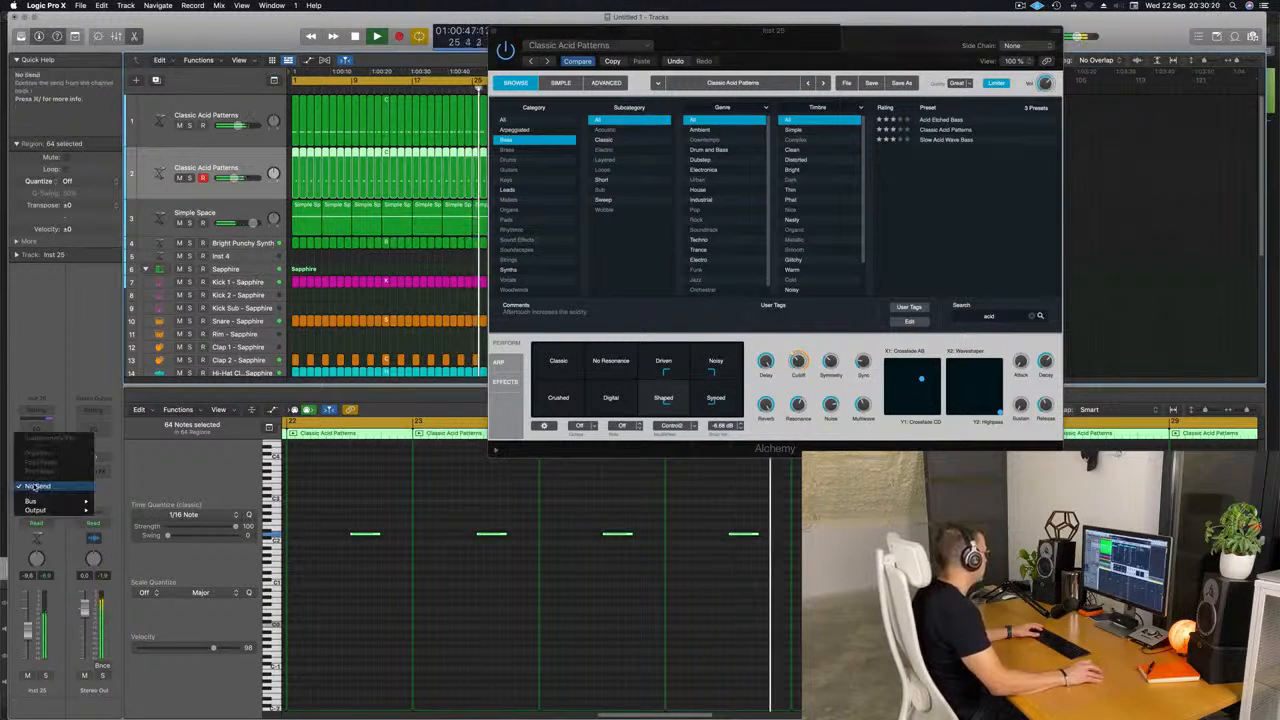
{"action": "mouse_move", "coordinate": [30, 501]}
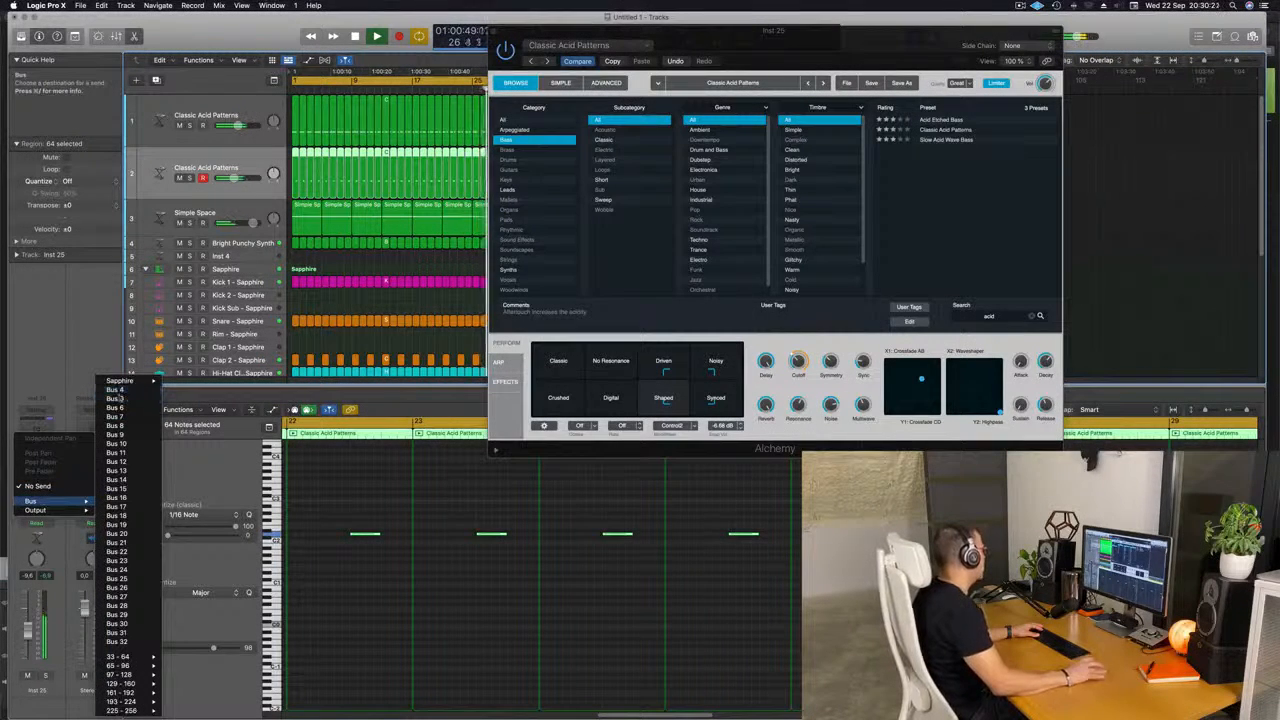
{"action": "left_click", "coordinate": [118, 399]}
{"action": "left_click", "coordinate": [94, 465]}
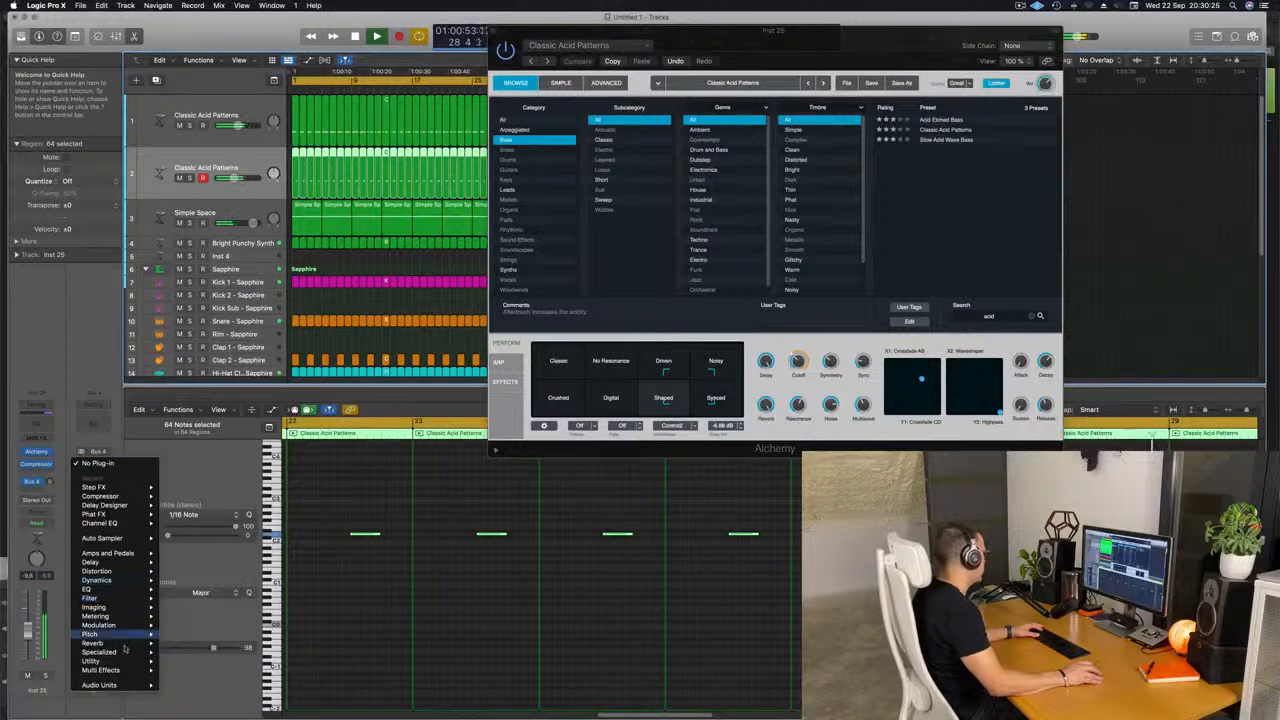
{"action": "mouse_move", "coordinate": [140, 643]}
{"action": "mouse_move", "coordinate": [220, 662]}
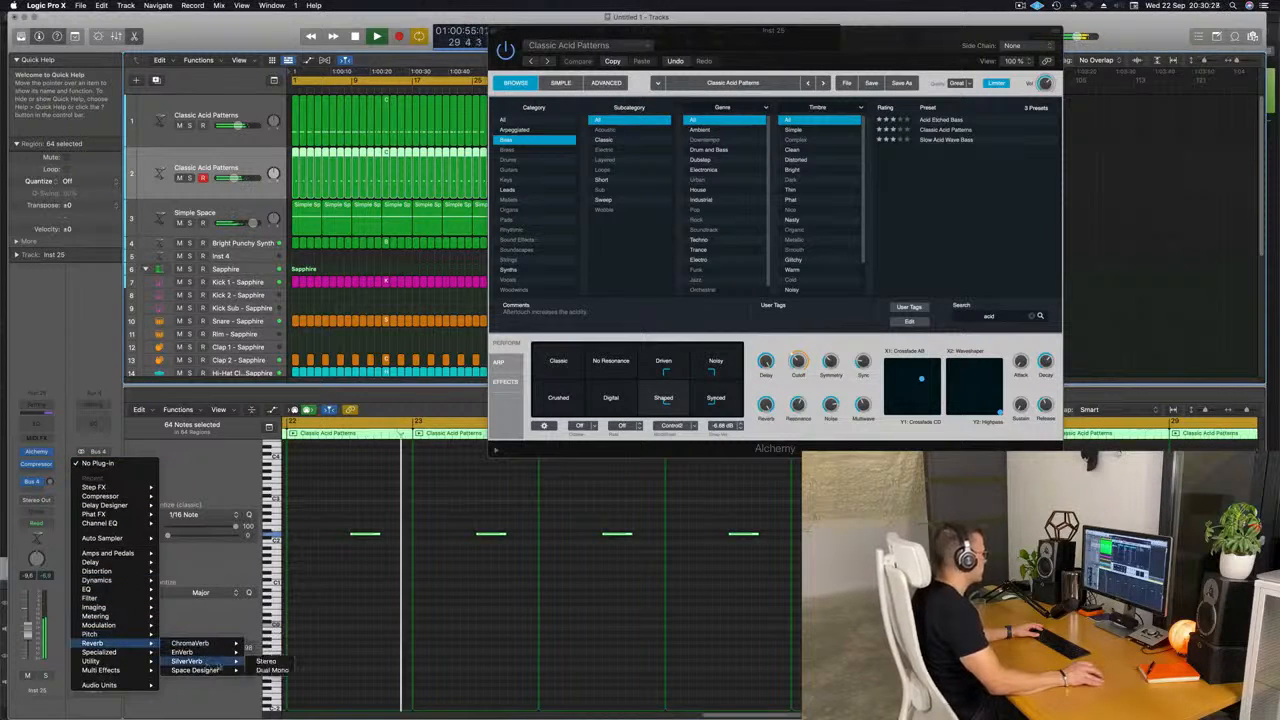
{"action": "left_click", "coordinate": [266, 662]}
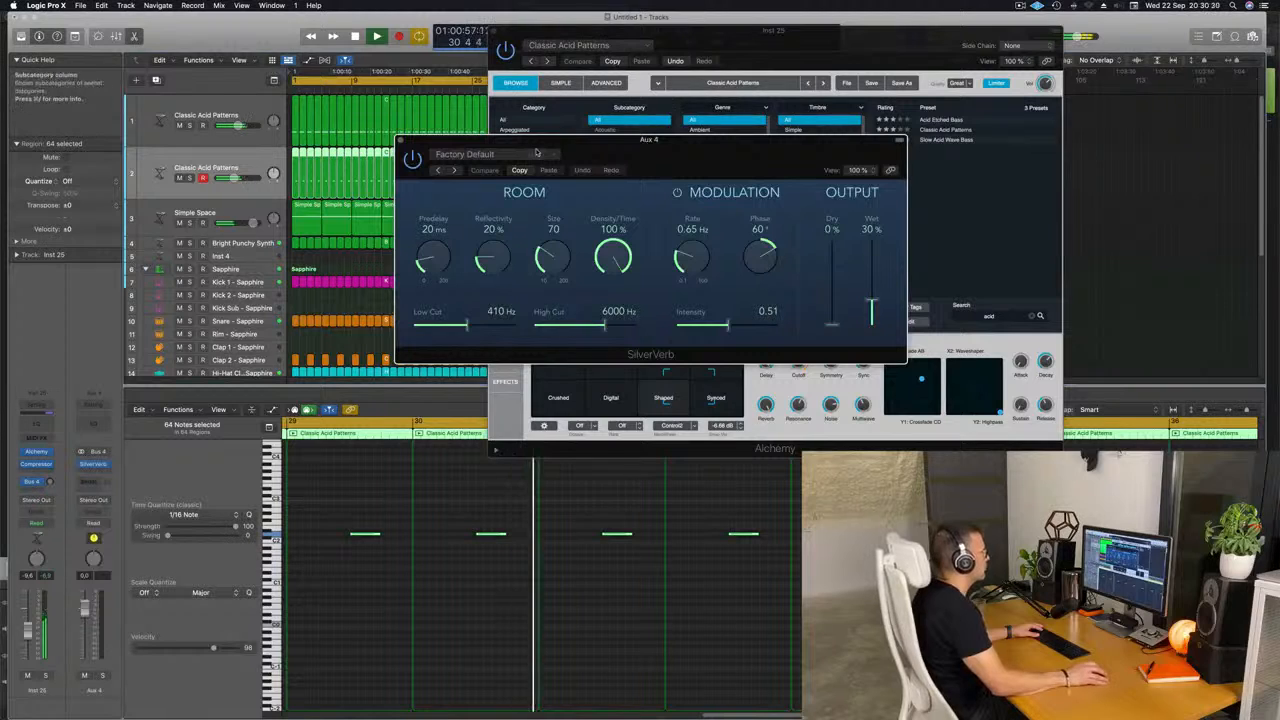
Step: Load the grandiose preset in SilverVerb with the Wet output at 100%
{"action": "left_click", "coordinate": [524, 154]}
{"action": "left_click", "coordinate": [465, 345]}
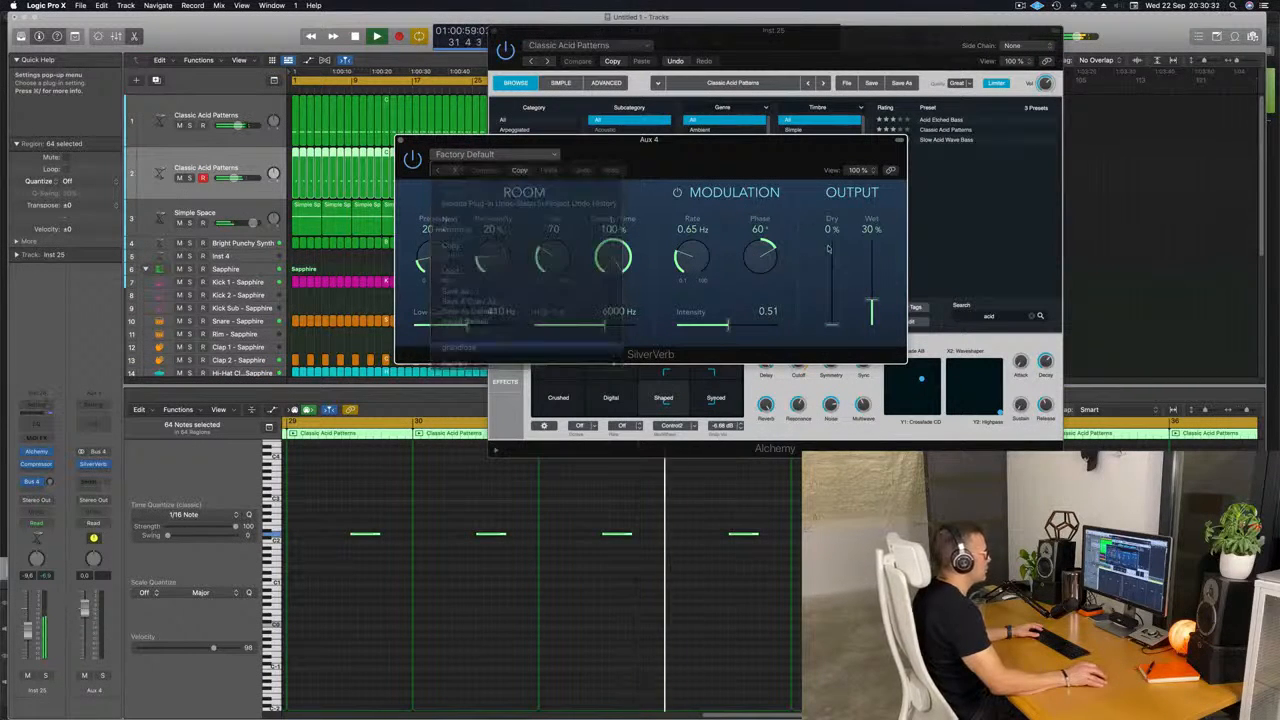
{"action": "left_click_drag", "start_coordinate": [871, 248], "coordinate": [871, 236]}
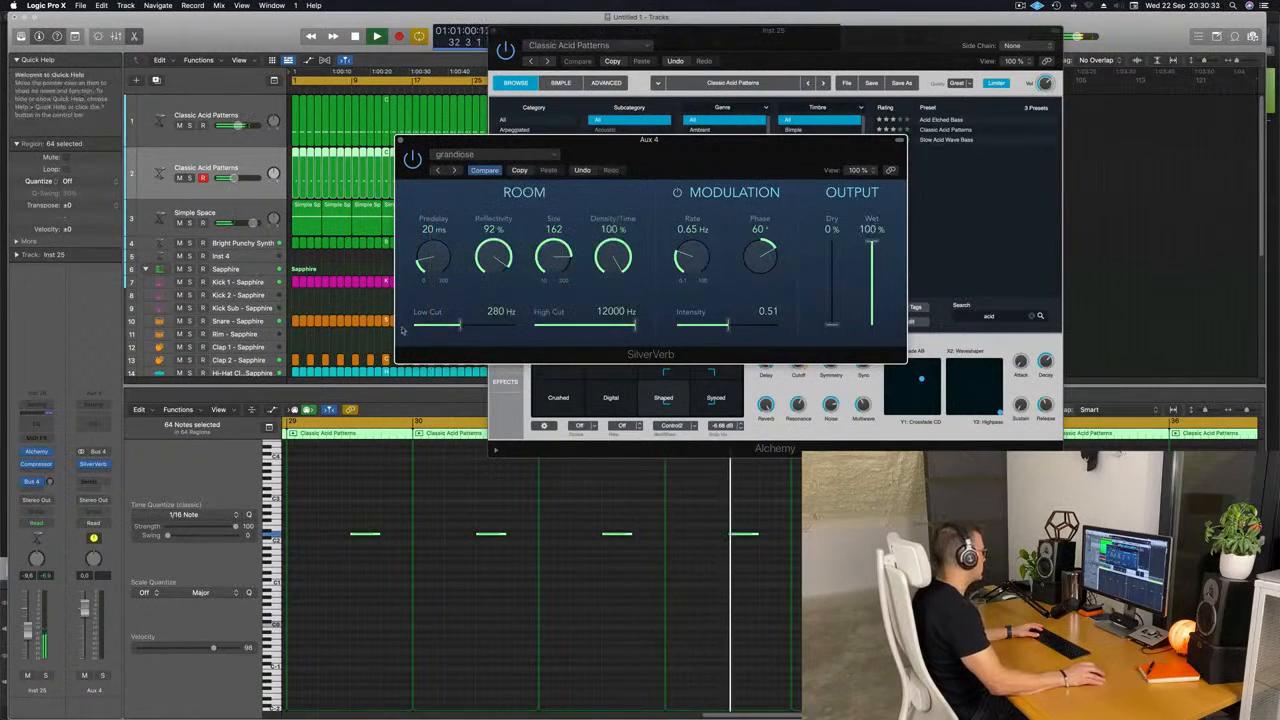
Step: Raise the second acid track's Bus 4 send level, close SilverVerb, and move the Alchemy window clear of the arrangement
{"action": "left_click", "coordinate": [48, 482]}
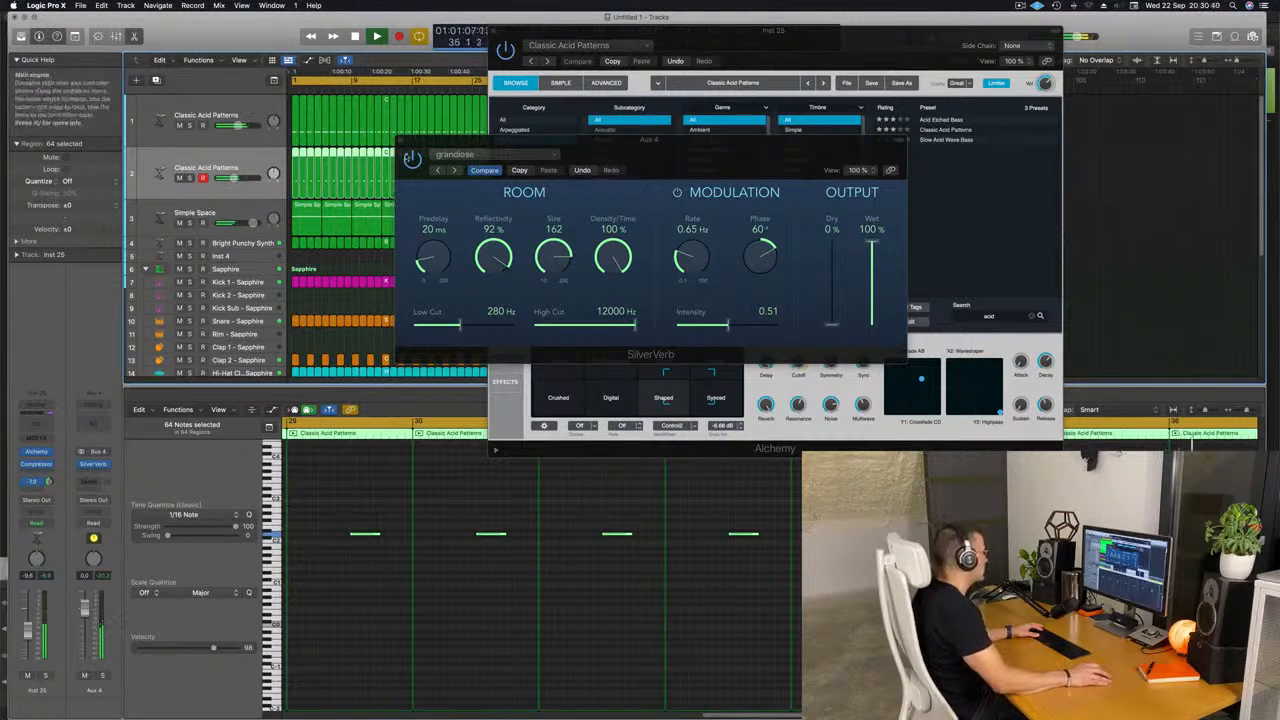
{"action": "left_click", "coordinate": [401, 141]}
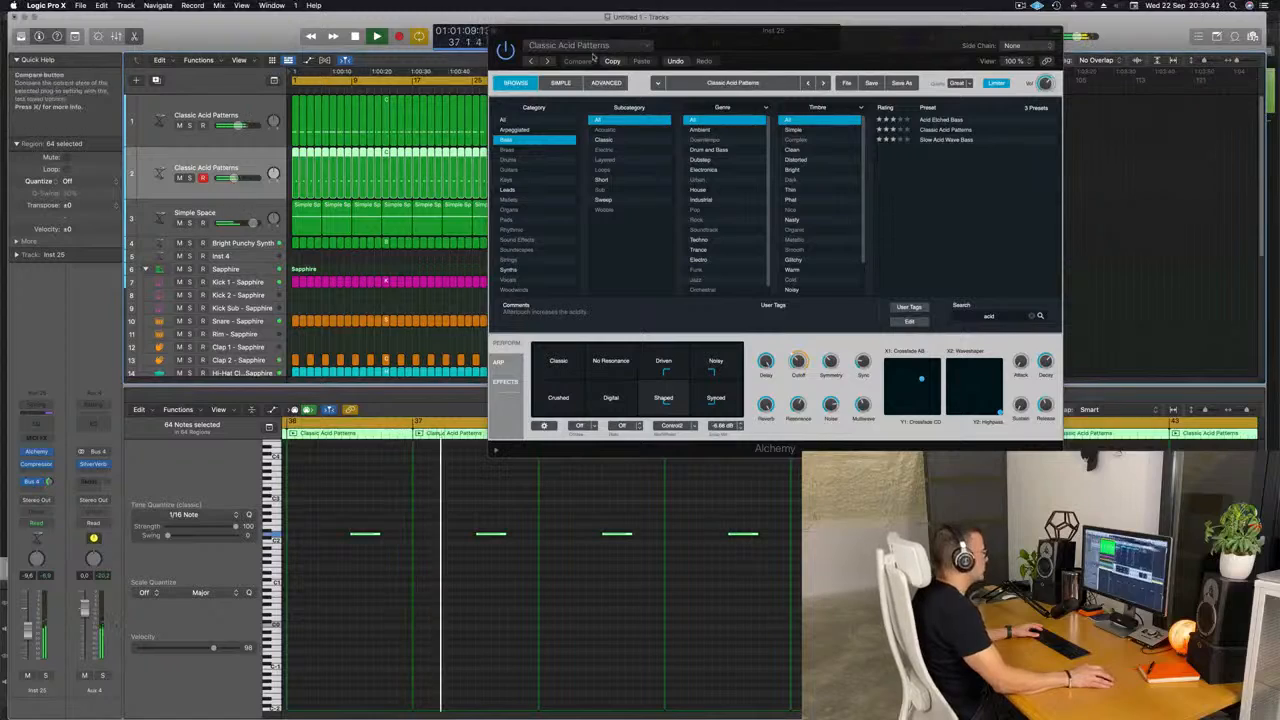
{"action": "left_click_drag", "start_coordinate": [593, 56], "coordinate": [873, 95]}
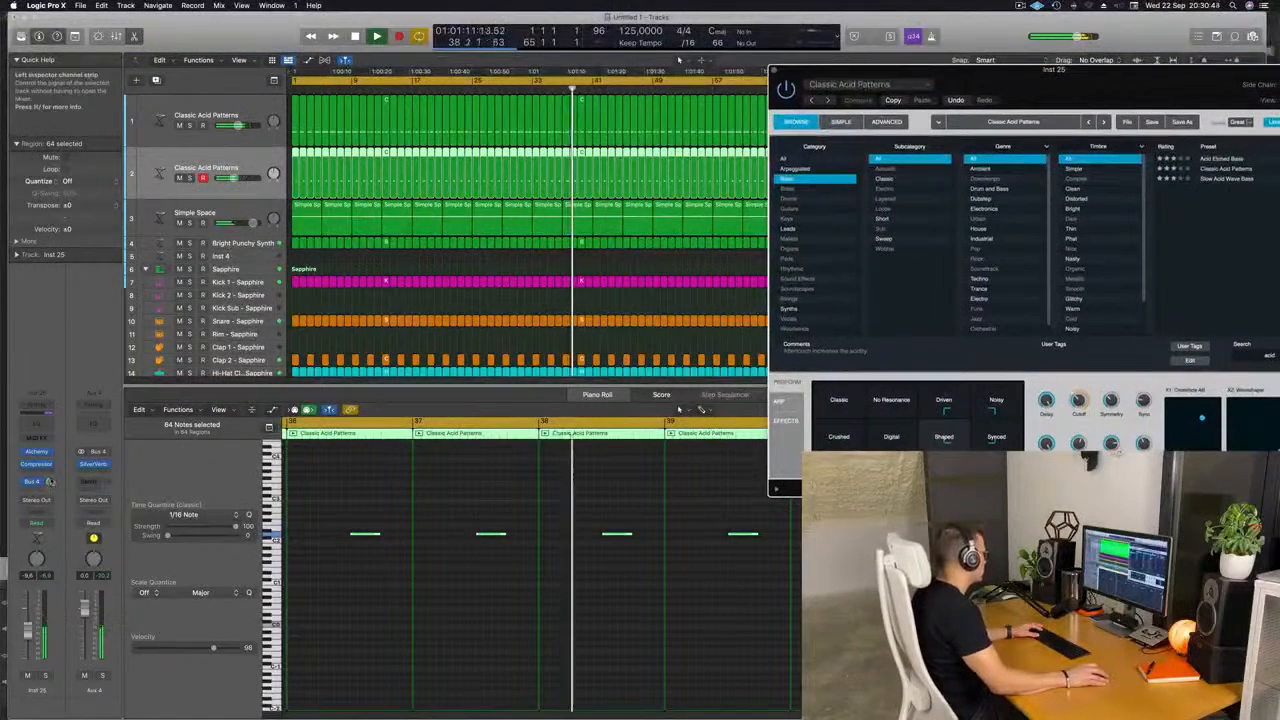
Step: Insert a stereo Compressor after SilverVerb on Aux 4, side-chained to Kick 1 - Sapphire (Inst 5)
{"action": "left_click", "coordinate": [100, 472]}
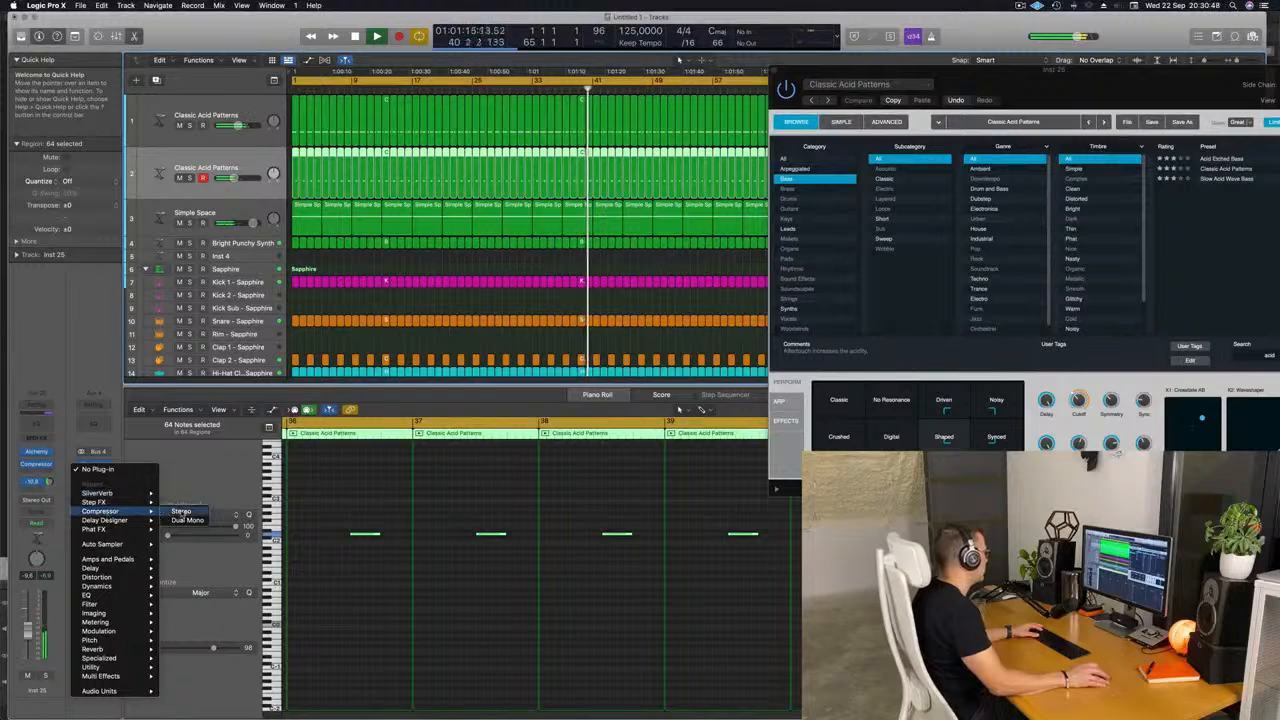
{"action": "left_click", "coordinate": [181, 511]}
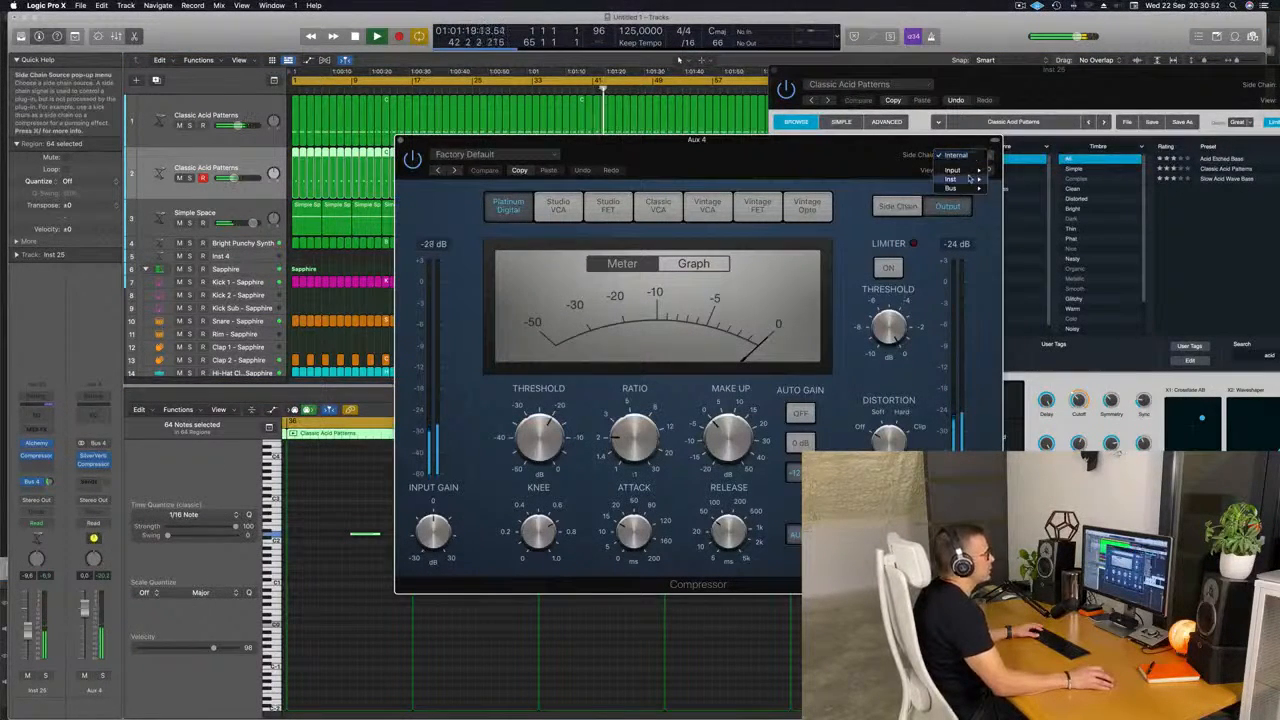
{"action": "mouse_move", "coordinate": [952, 182]}
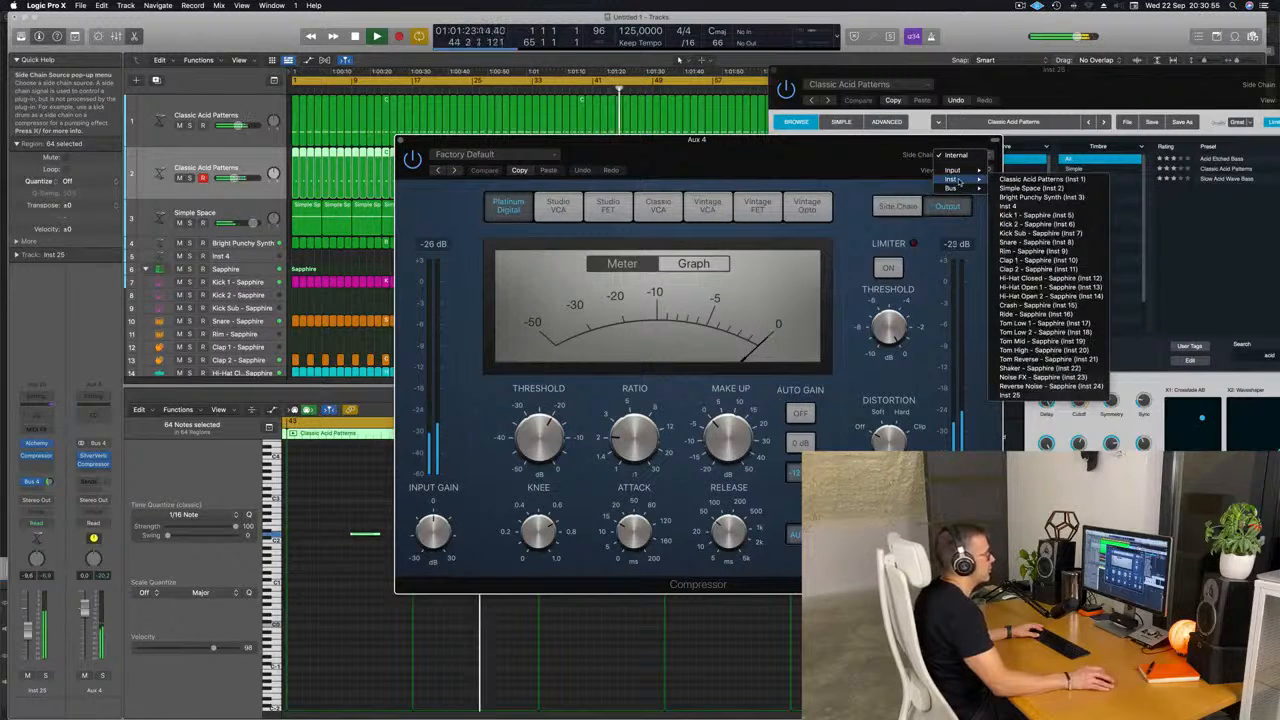
{"action": "left_click", "coordinate": [1036, 215]}
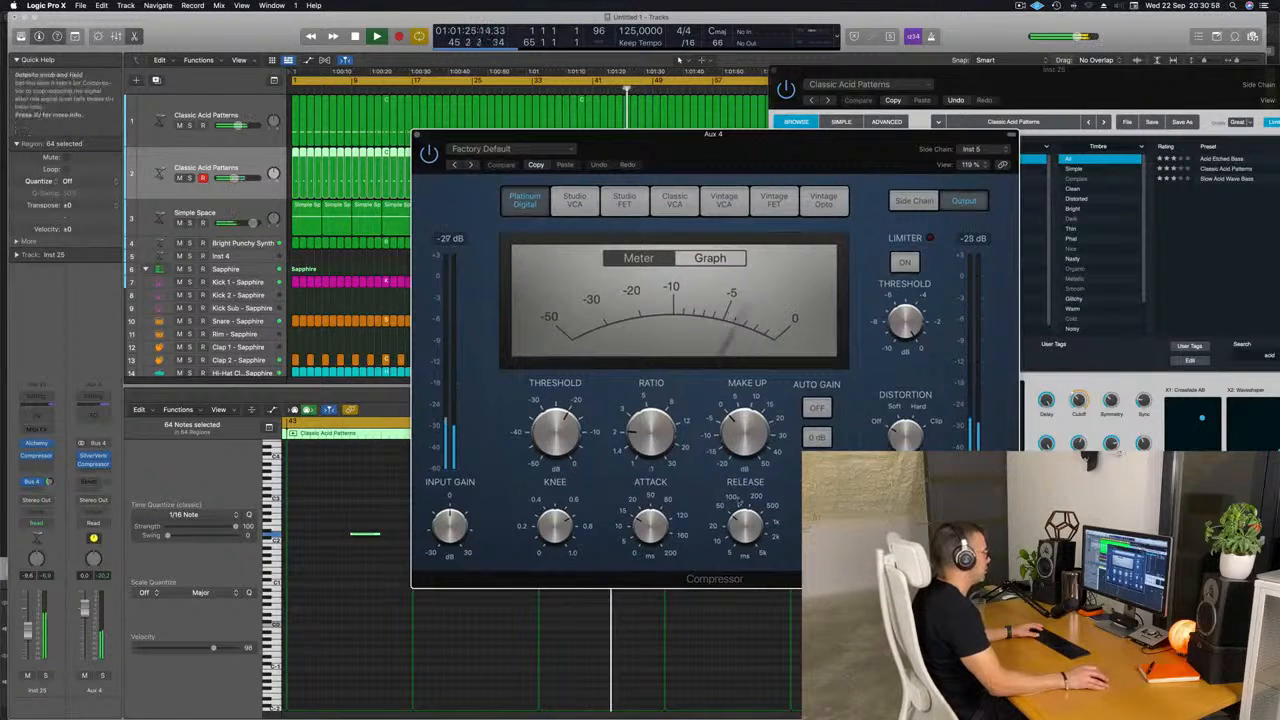
Step: Set the Aux 4 Compressor to a shorter release and attack with a -21 dB threshold, and restart playback from the beginning
{"action": "left_click_drag", "start_coordinate": [744, 564], "coordinate": [744, 608]}
{"action": "left_click_drag", "start_coordinate": [650, 528], "coordinate": [648, 600]}
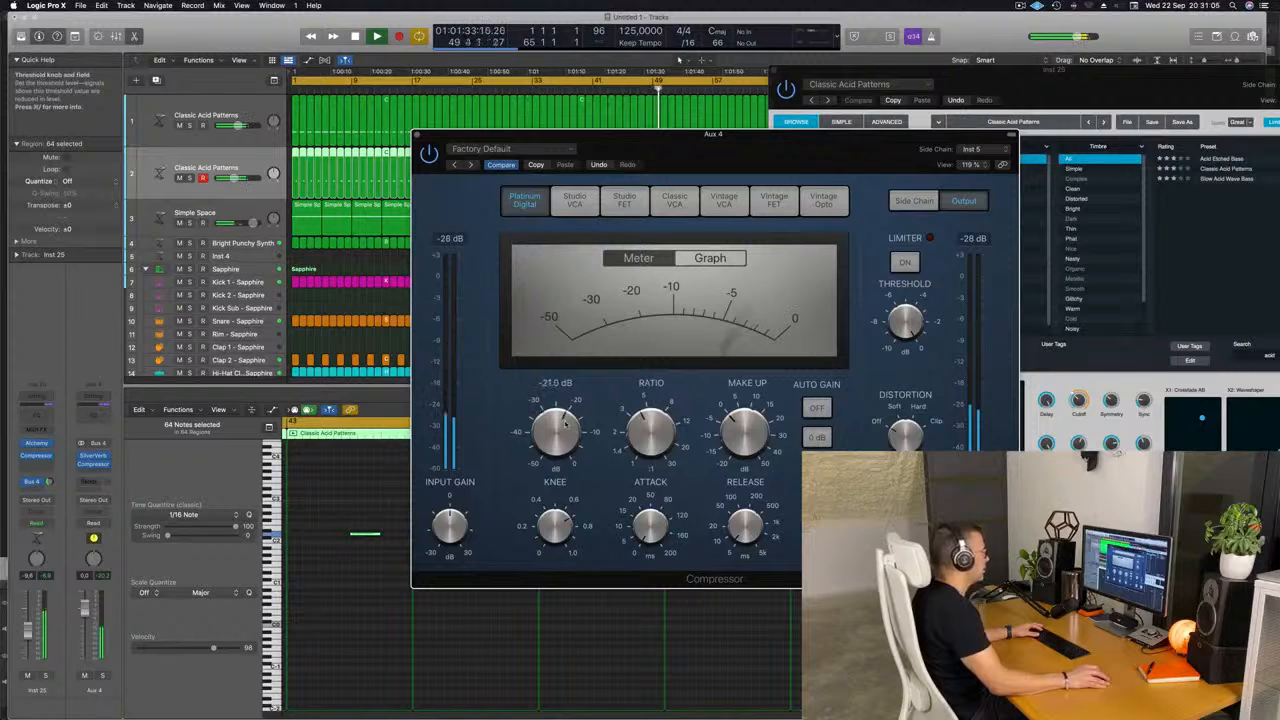
{"action": "key", "text": "space"}
{"action": "key", "text": "space"}
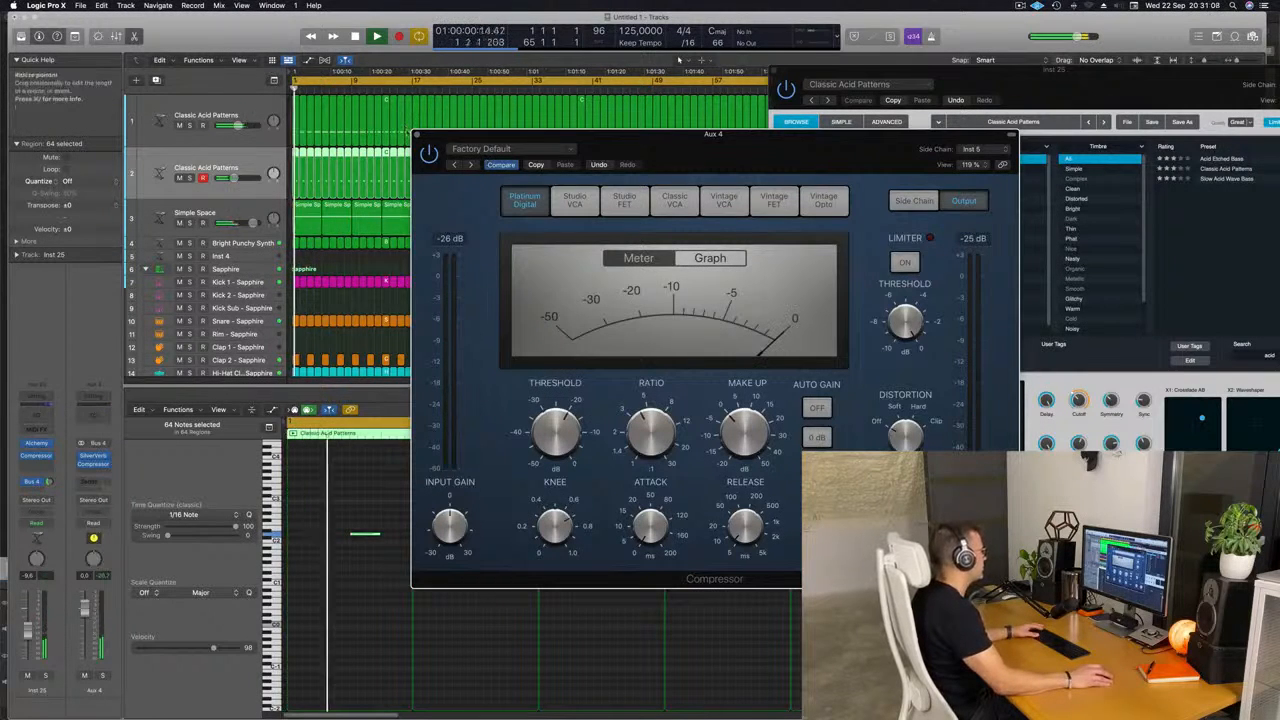
Step: Close the Compressor, and briefly solo Aux 4 to listen to the side-chained reverb on its own
{"action": "left_click", "coordinate": [417, 134]}
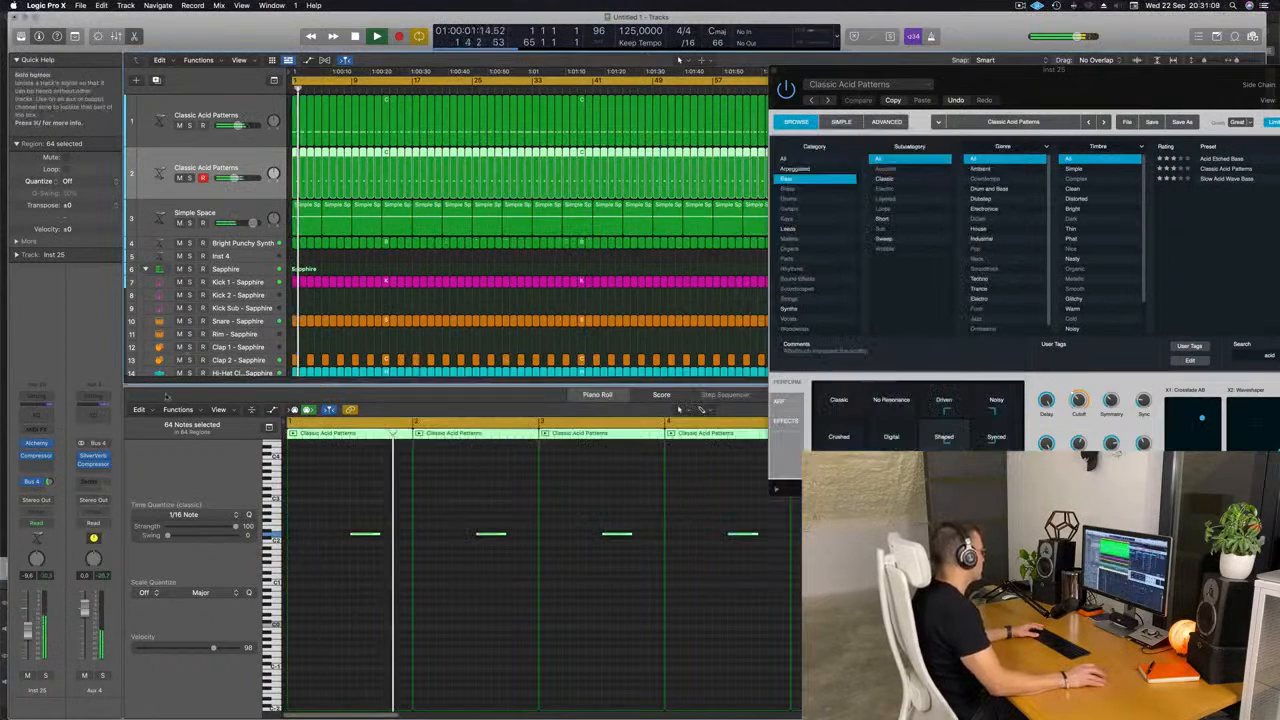
{"action": "left_click", "coordinate": [100, 676]}
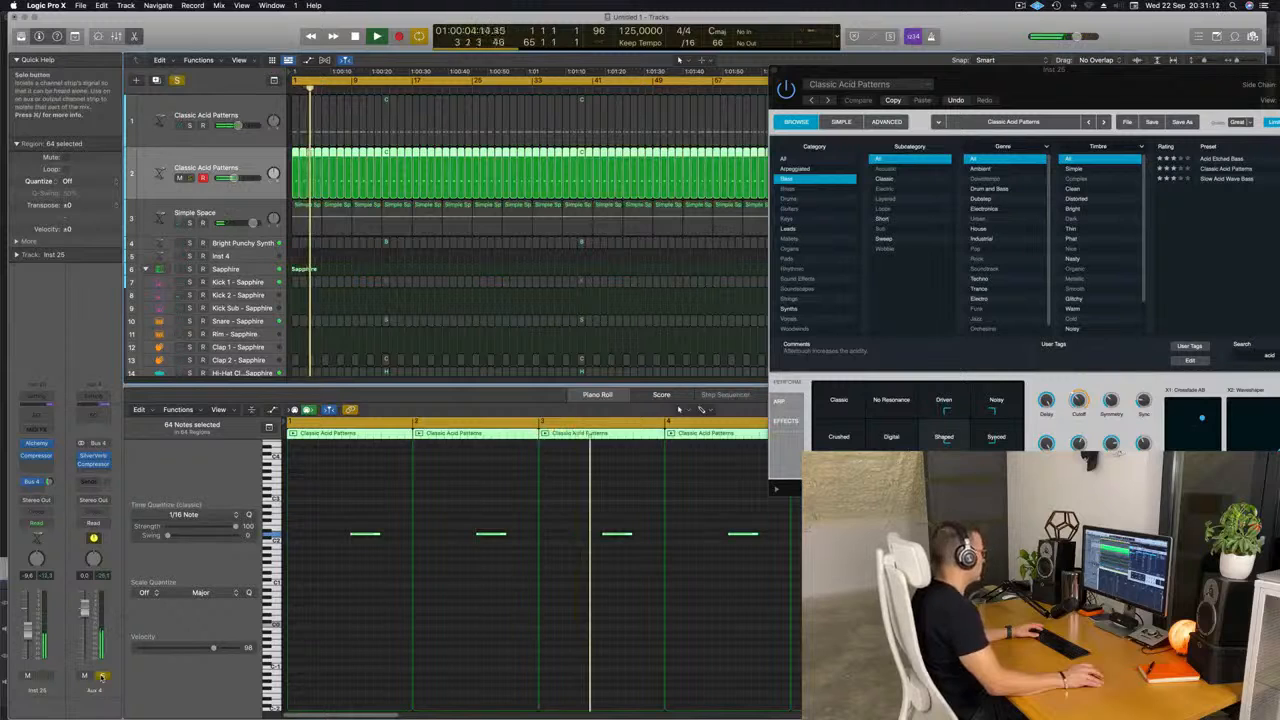
{"action": "left_click", "coordinate": [100, 676]}
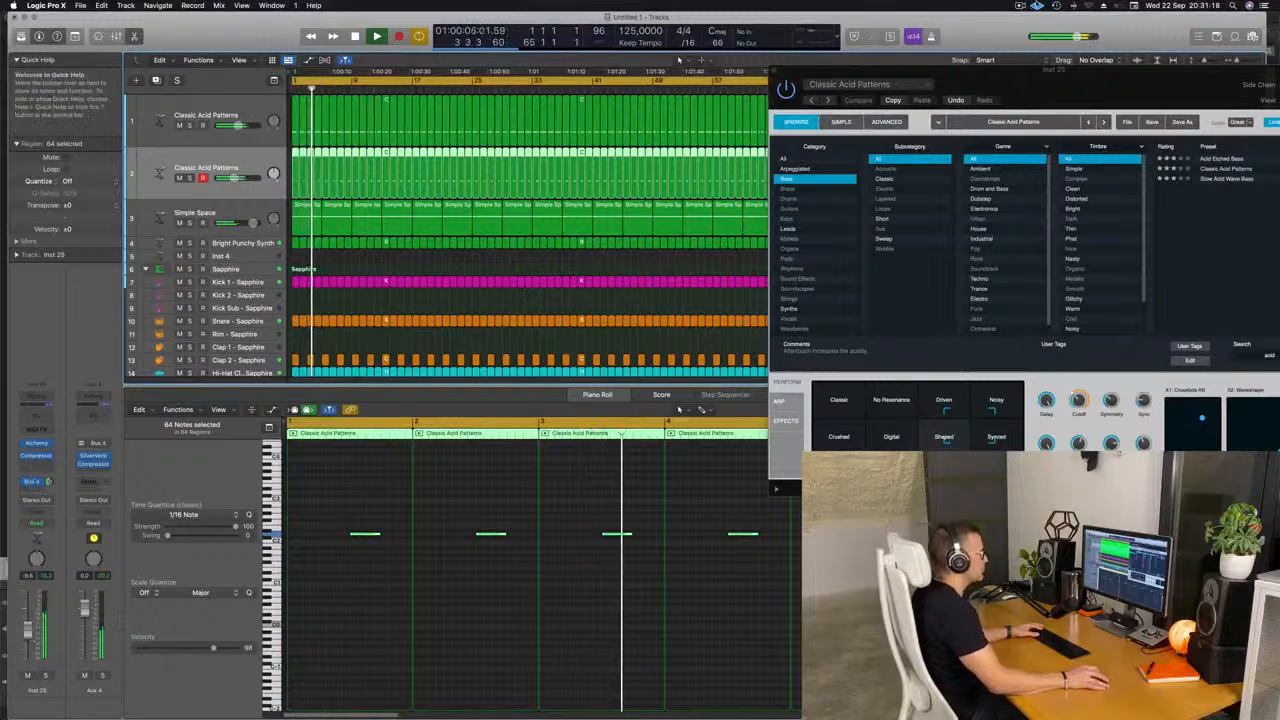
Step: Try the Classic, Crushed, Digital and Shaped snapshots on the second acid track's synth, raising the track volume slightly and adjusting Cutoff
{"action": "left_click_drag", "start_coordinate": [1116, 76], "coordinate": [784, 79]}
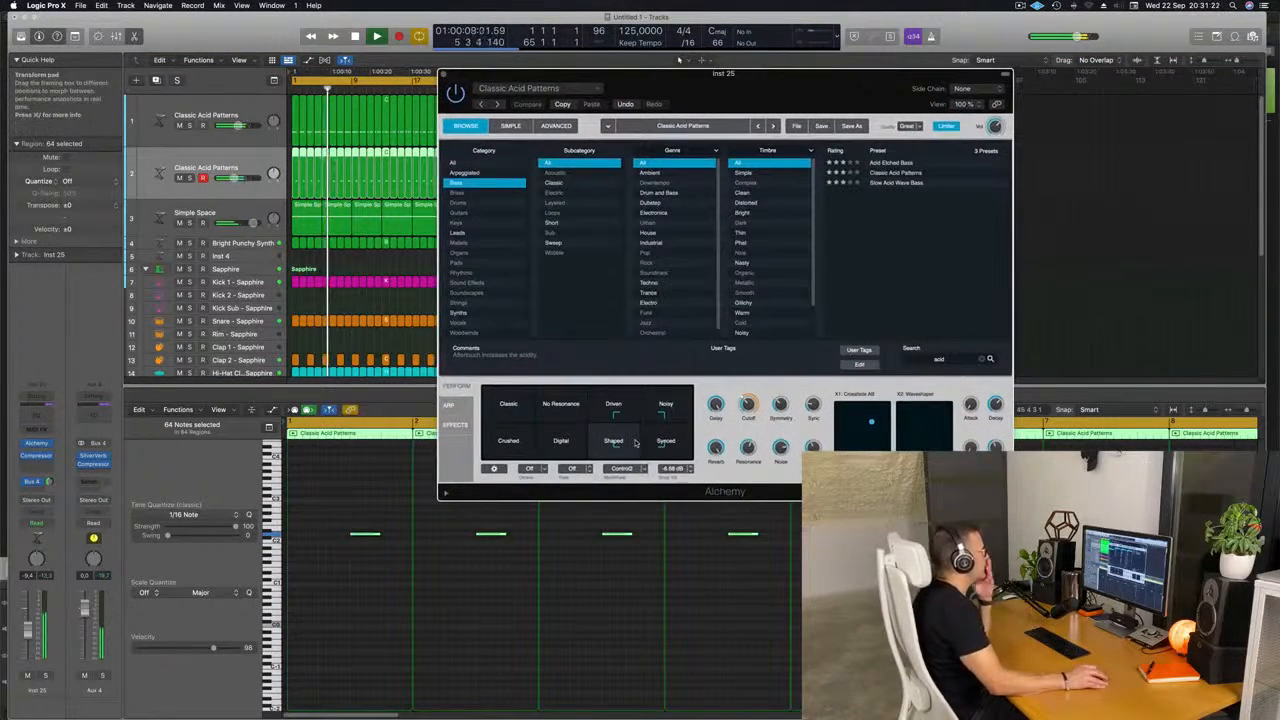
{"action": "left_click", "coordinate": [508, 406]}
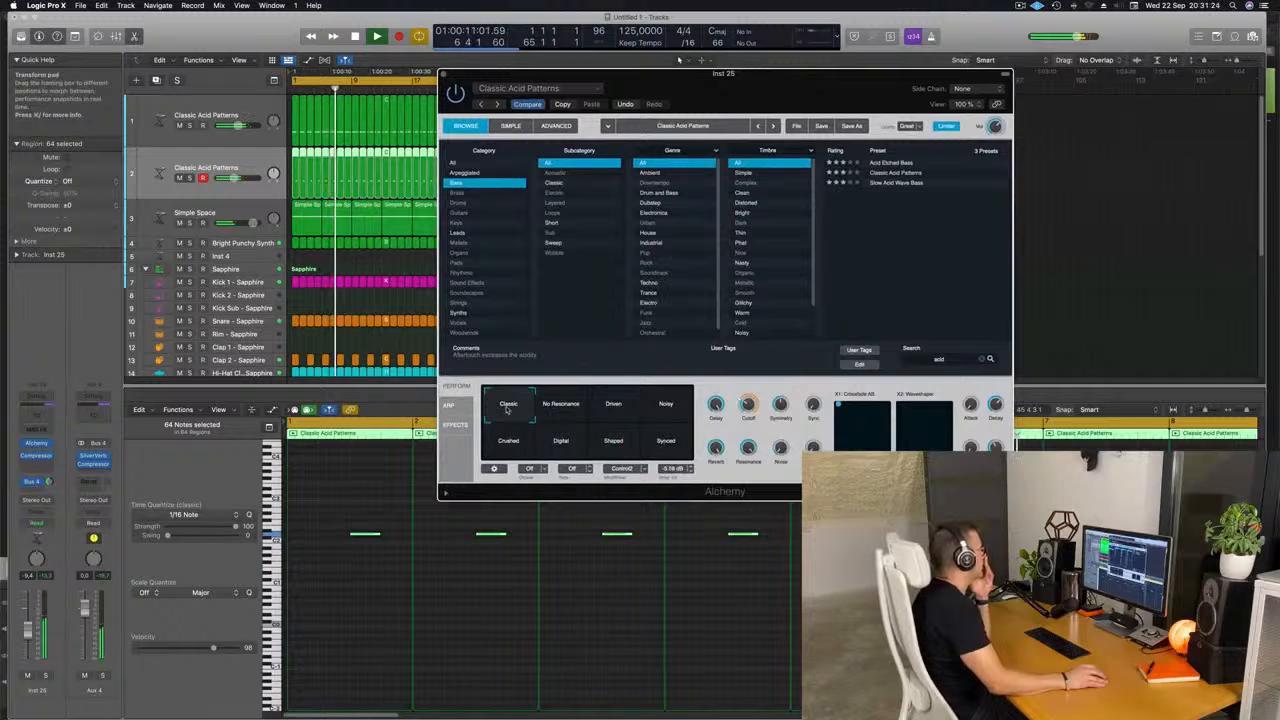
{"action": "left_click", "coordinate": [504, 449]}
{"action": "left_click", "coordinate": [552, 454]}
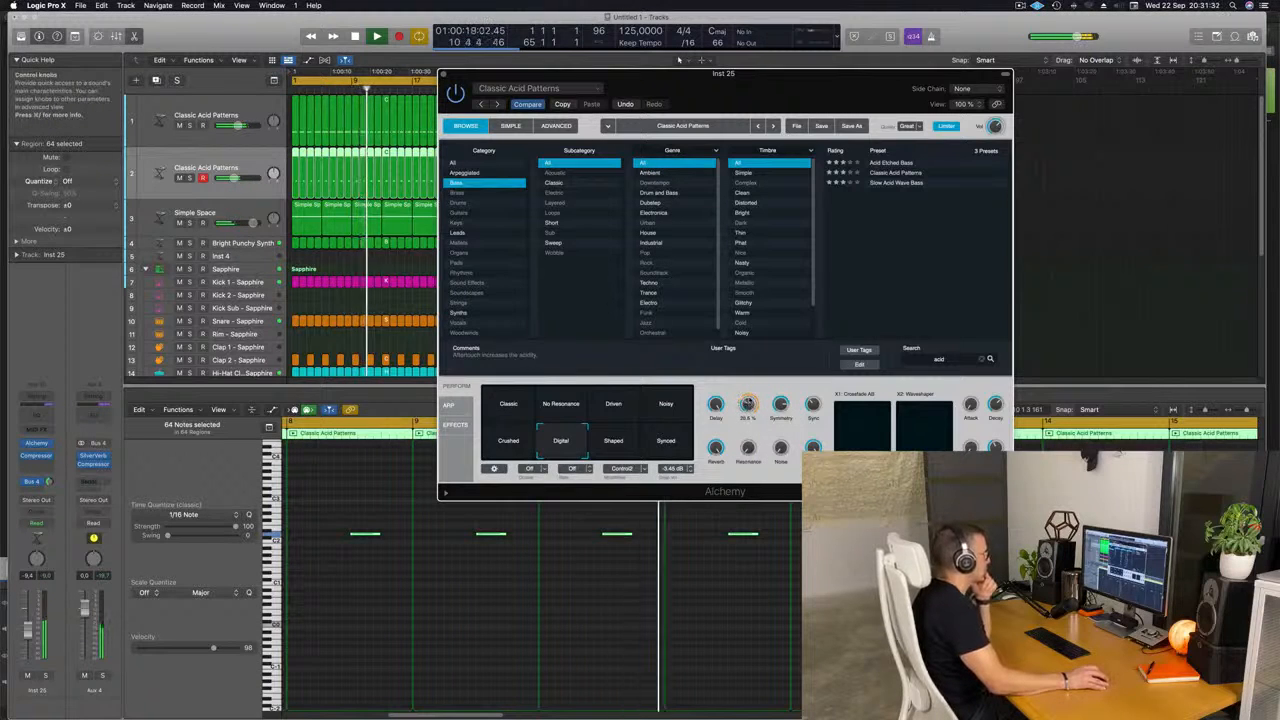
{"action": "left_click", "coordinate": [622, 443]}
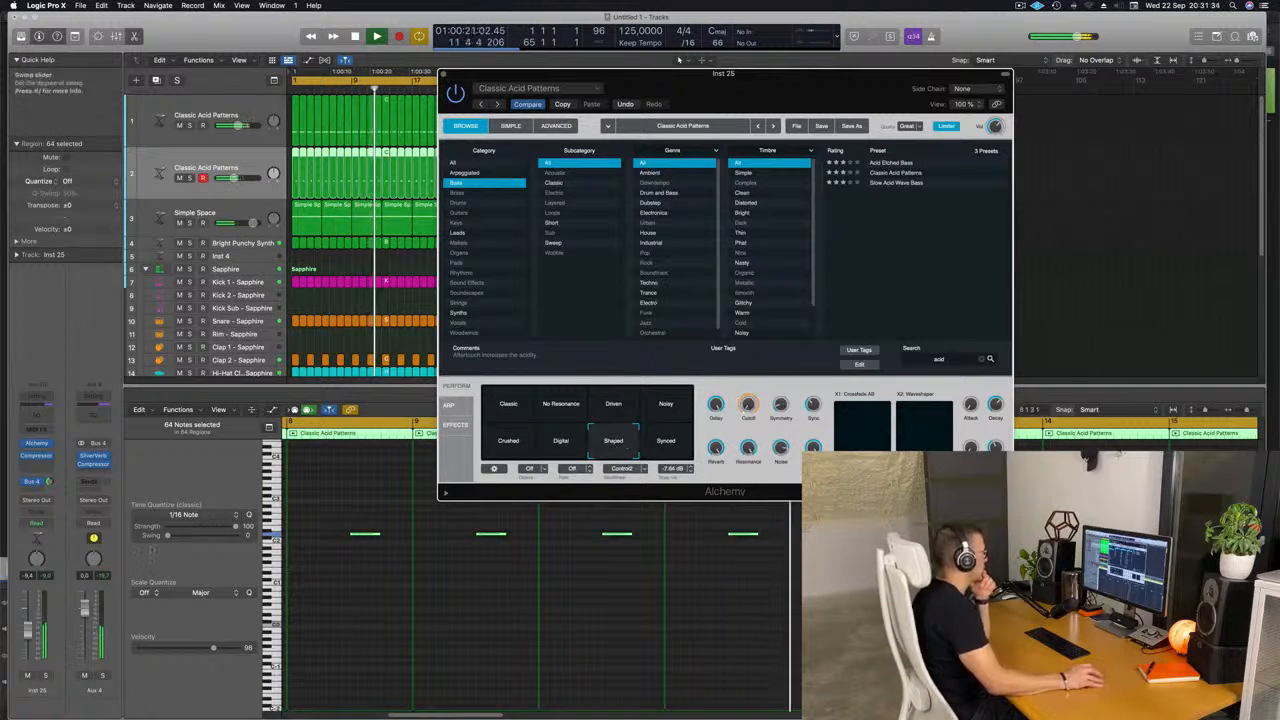
{"action": "left_click", "coordinate": [28, 626]}
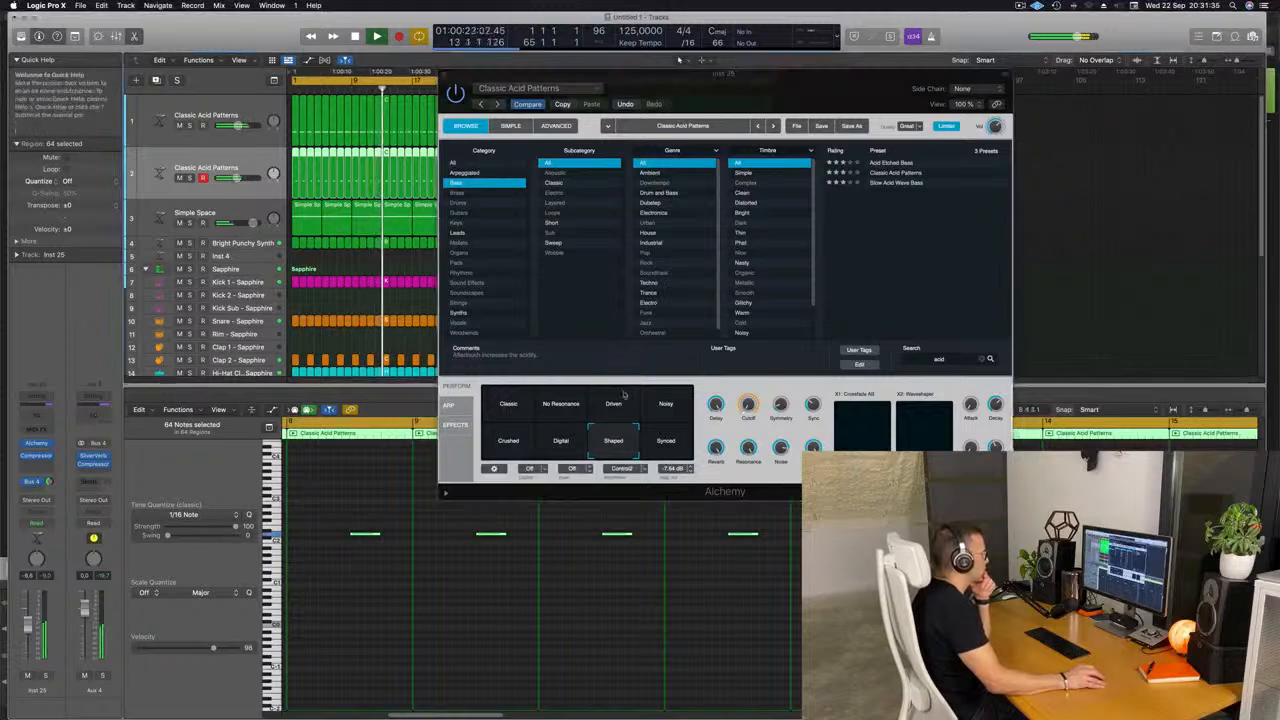
{"action": "left_click_drag", "start_coordinate": [748, 405], "coordinate": [748, 402]}
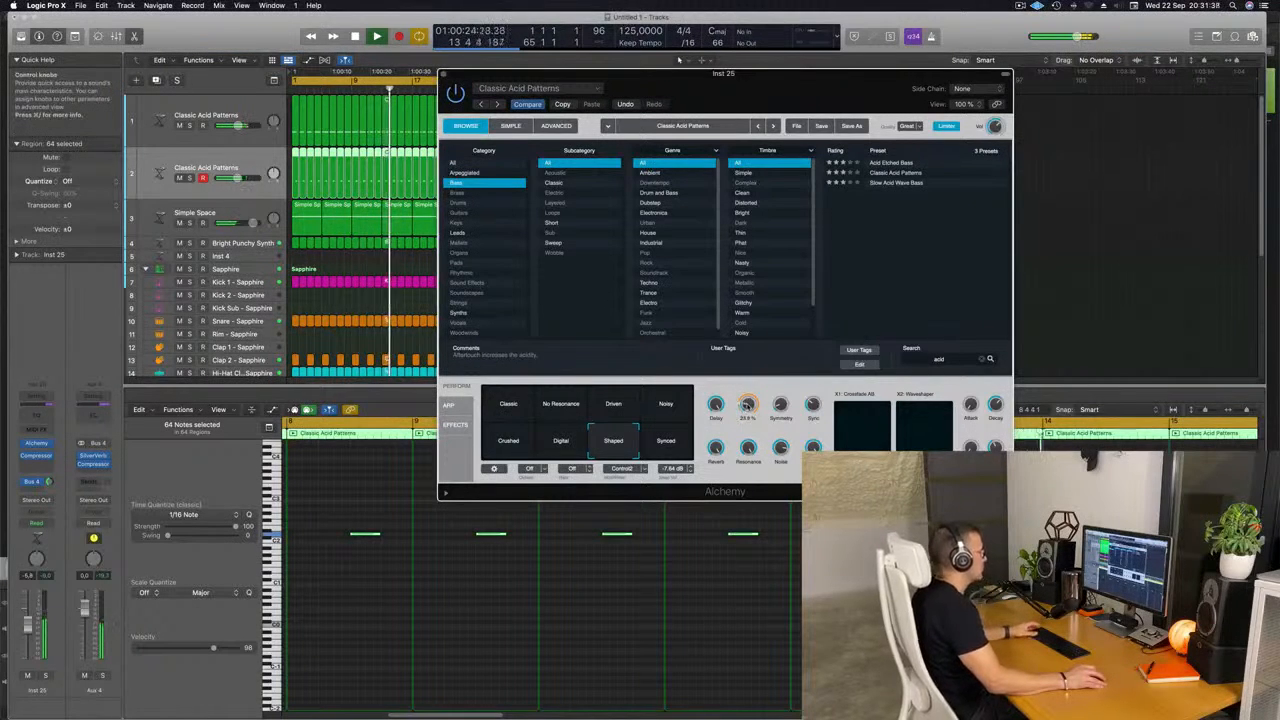
Step: Audition the Synced, Noisy, Driven and No Resonance snapshots, settling on a transform pad blend between Noisy and Synced
{"action": "left_click", "coordinate": [682, 447]}
{"action": "left_click", "coordinate": [664, 406]}
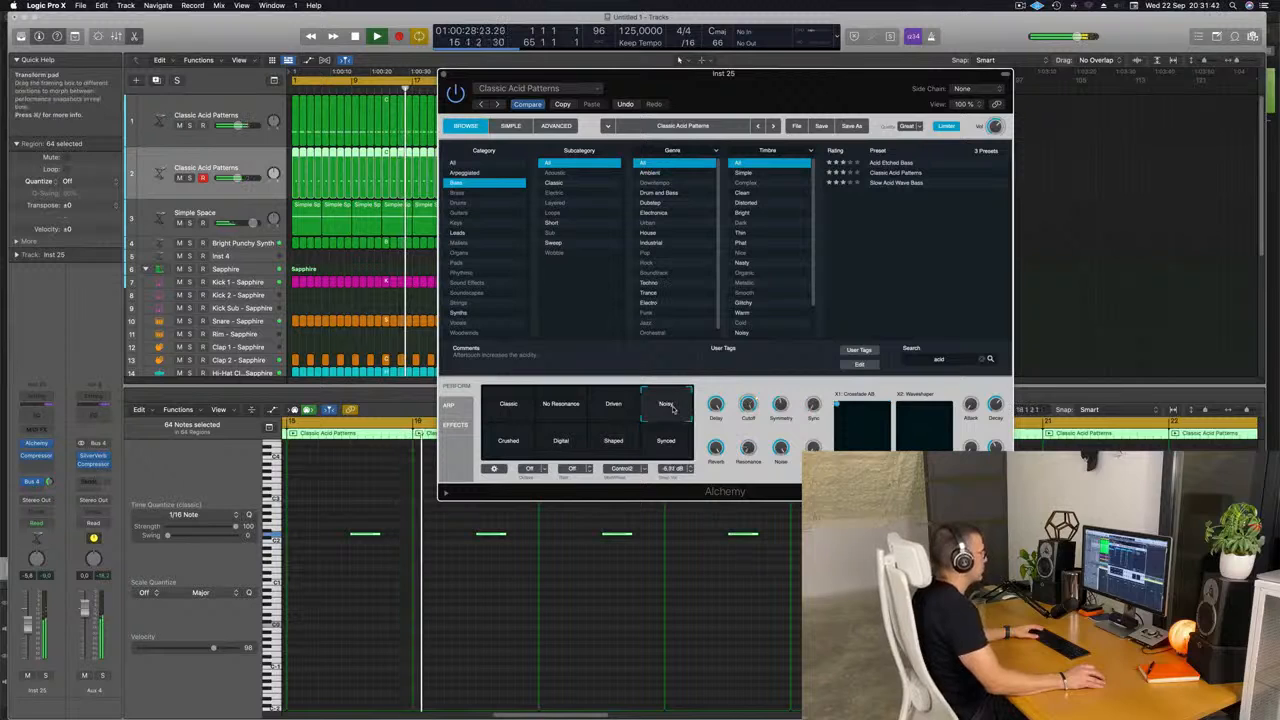
{"action": "left_click", "coordinate": [614, 404]}
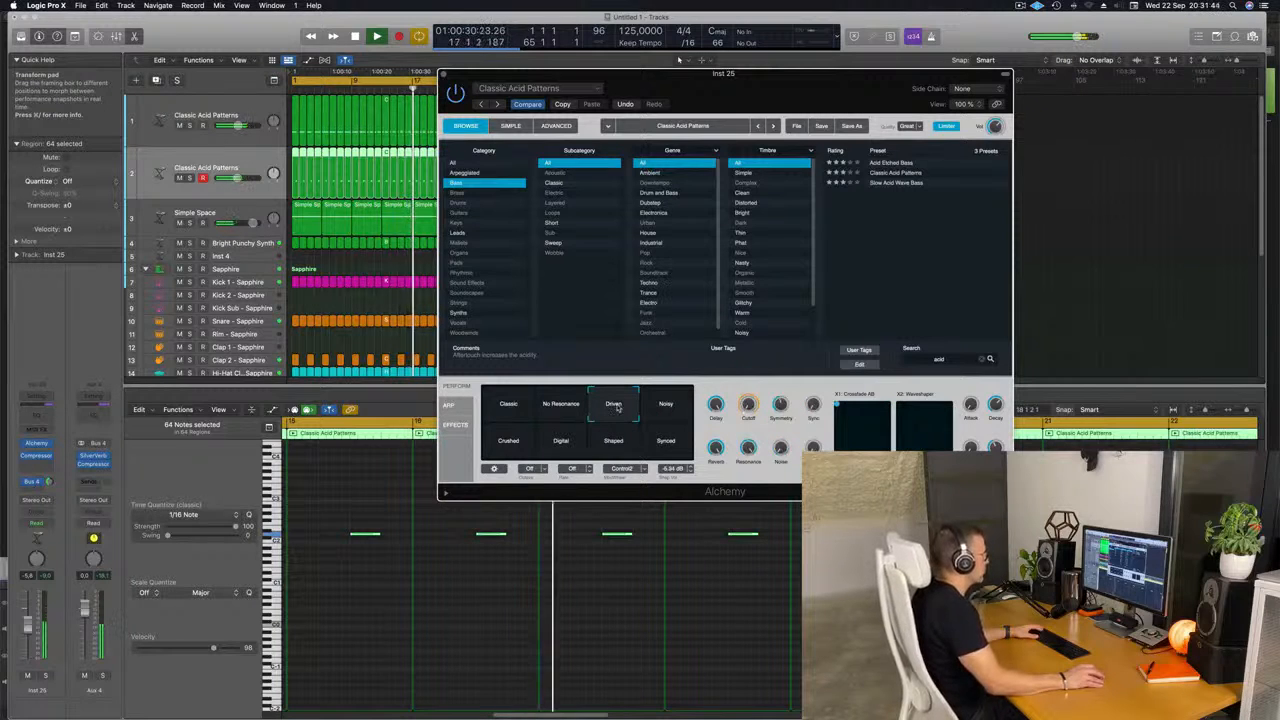
{"action": "left_click", "coordinate": [565, 403]}
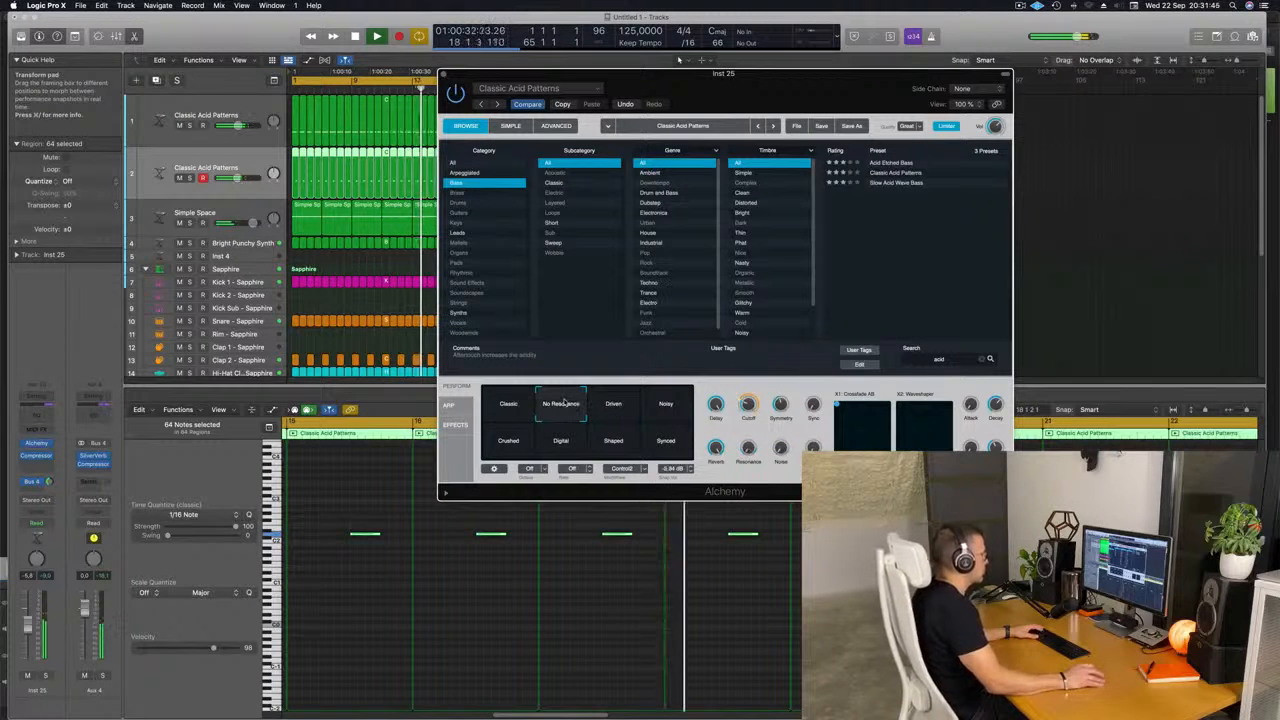
{"action": "left_click", "coordinate": [627, 406]}
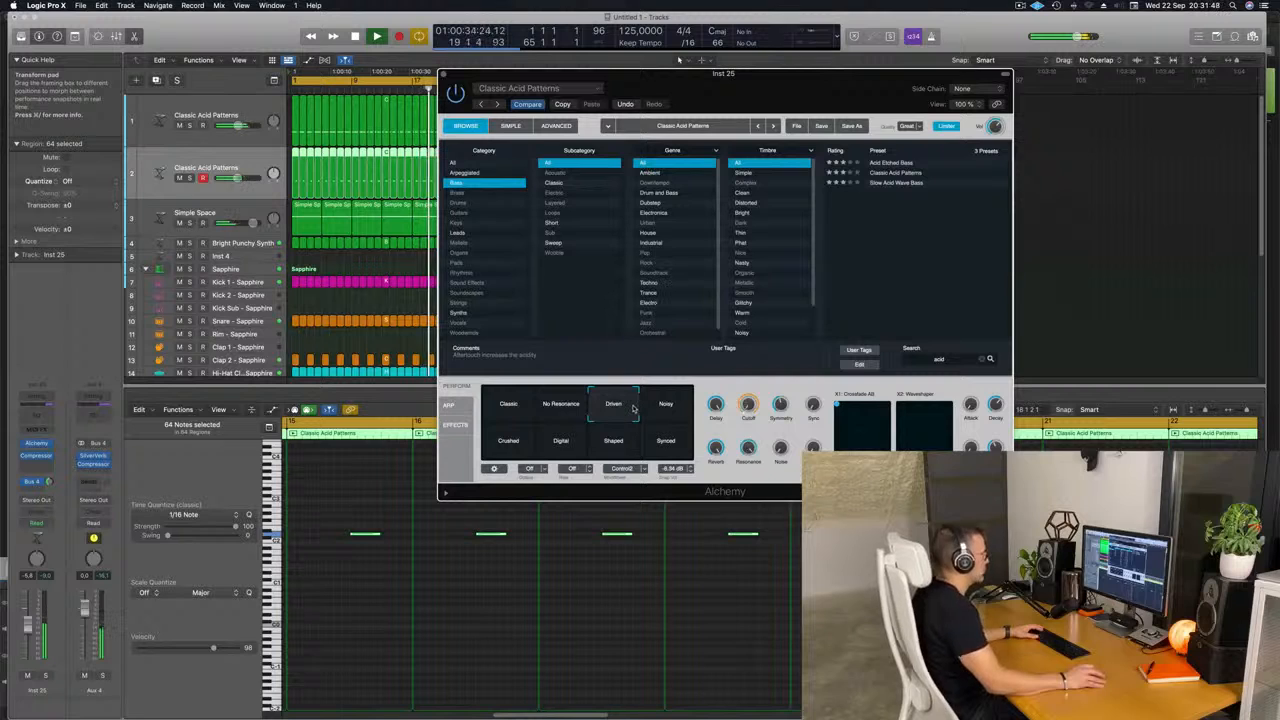
{"action": "left_click", "coordinate": [647, 428]}
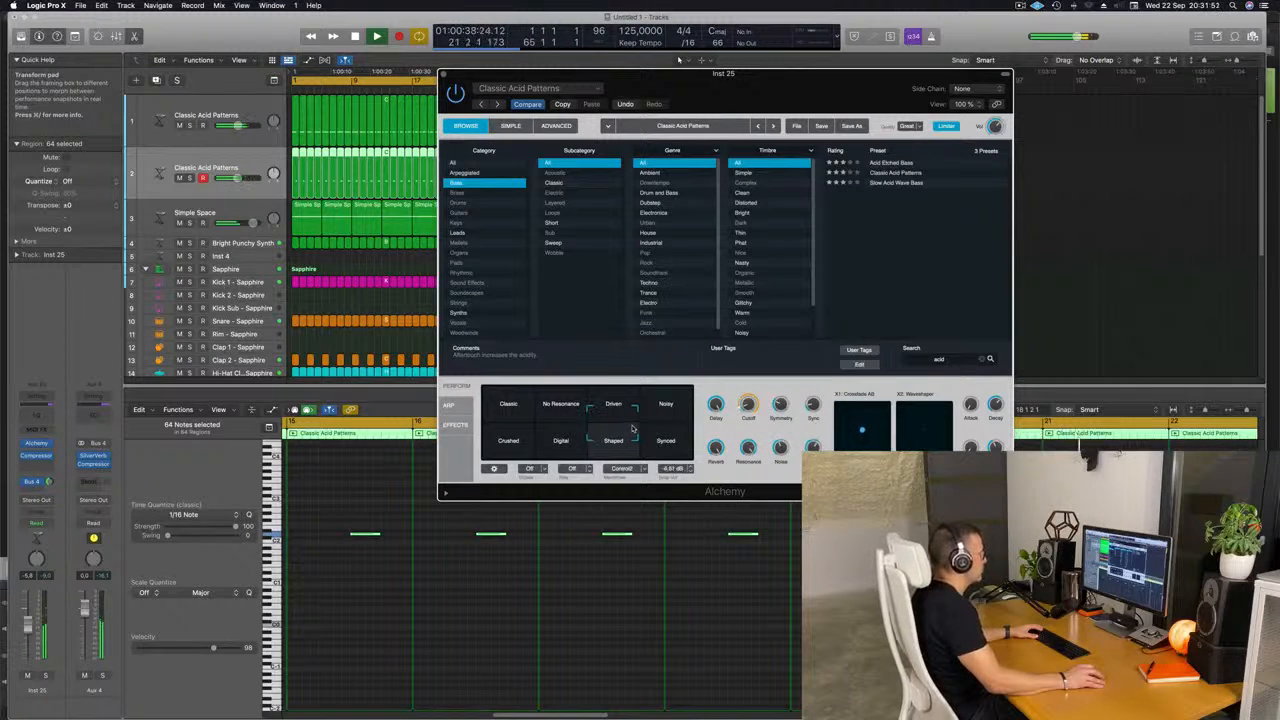
{"action": "left_click", "coordinate": [692, 428]}
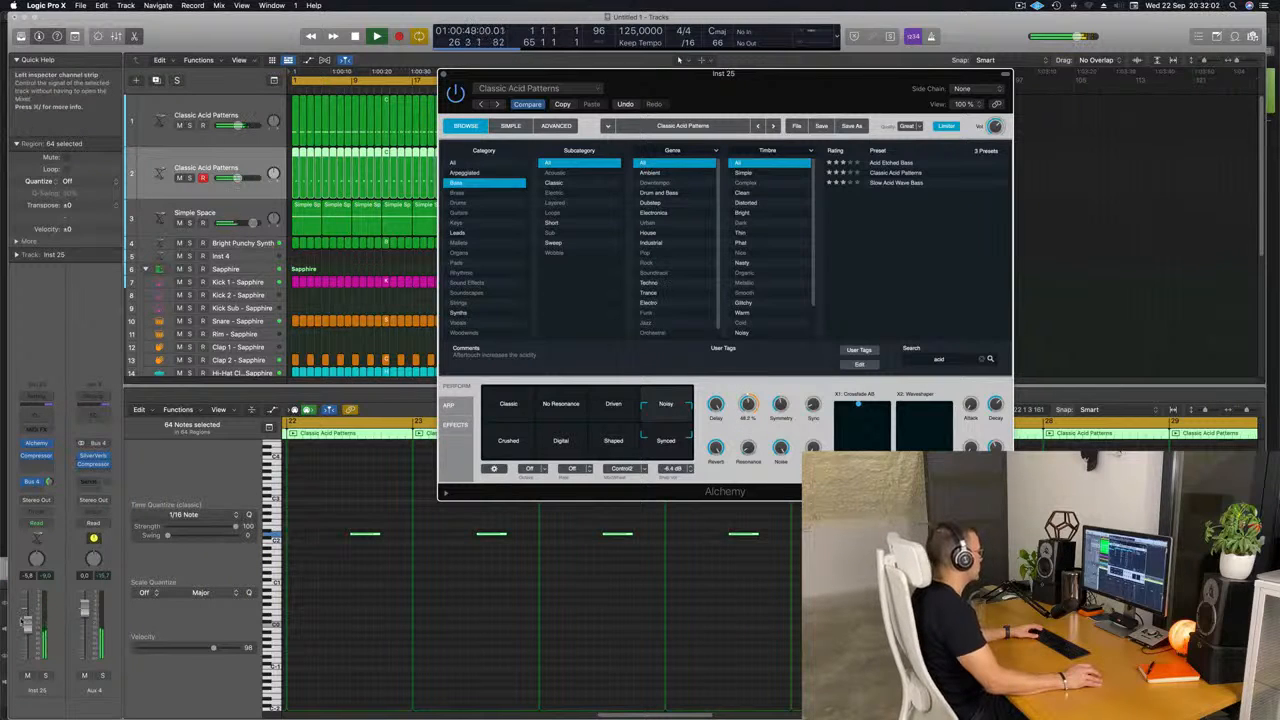
Step: Raise the second acid track's volume to -4.4 dB and close its Alchemy window
{"action": "left_click", "coordinate": [27, 622]}
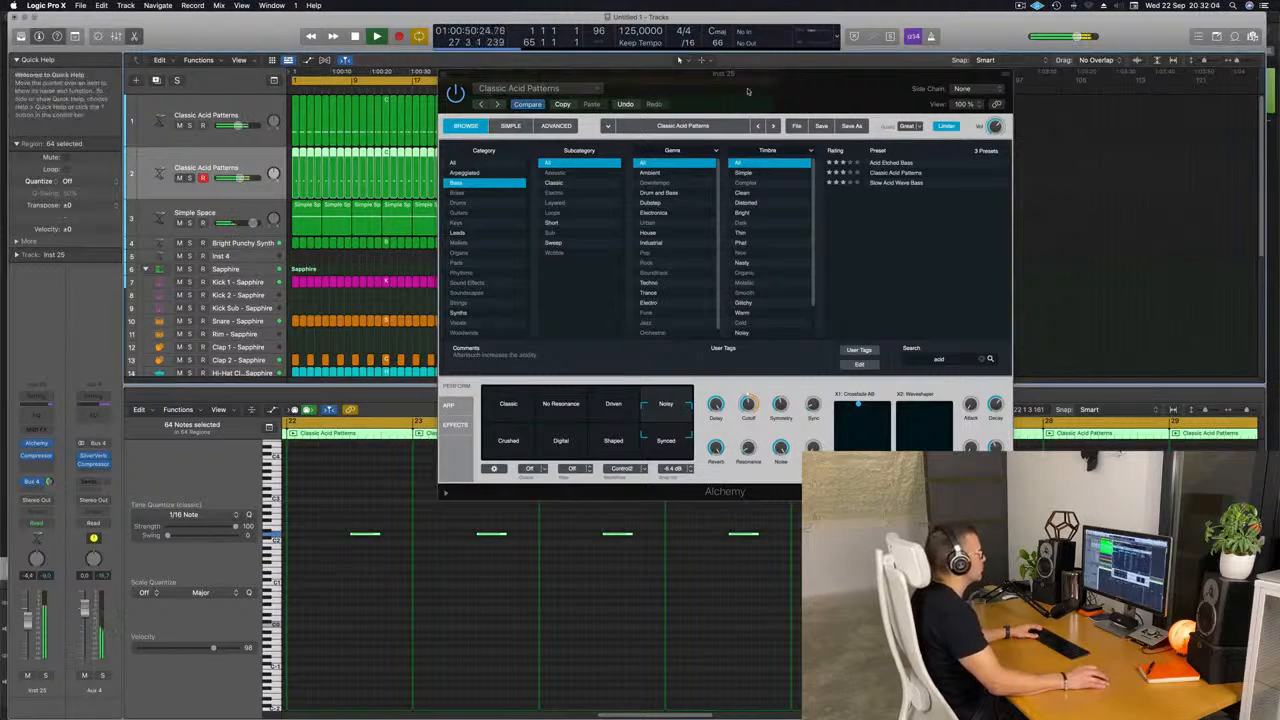
{"action": "left_click_drag", "start_coordinate": [748, 88], "coordinate": [814, 108]}
{"action": "left_click", "coordinate": [510, 93]}
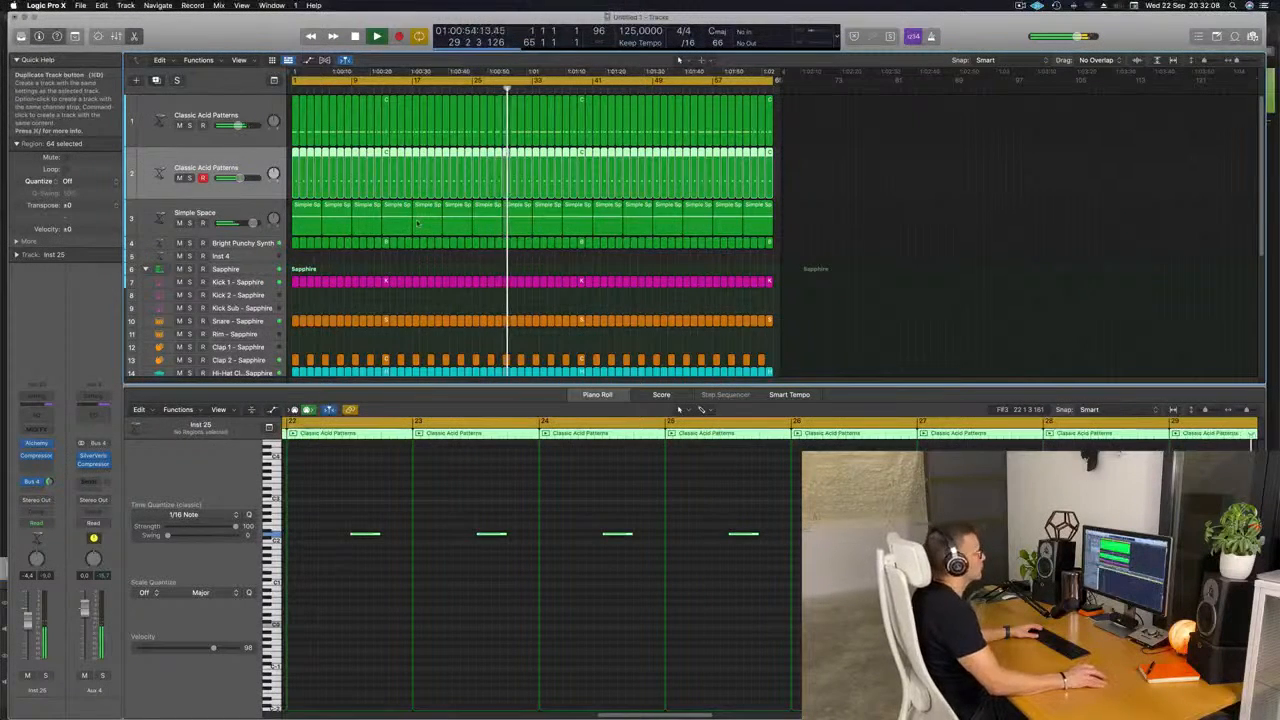
Step: Duplicate the second acid track with its settings and copy its first one-bar region to bar 1 of the new track
{"action": "key", "text": "super+d"}
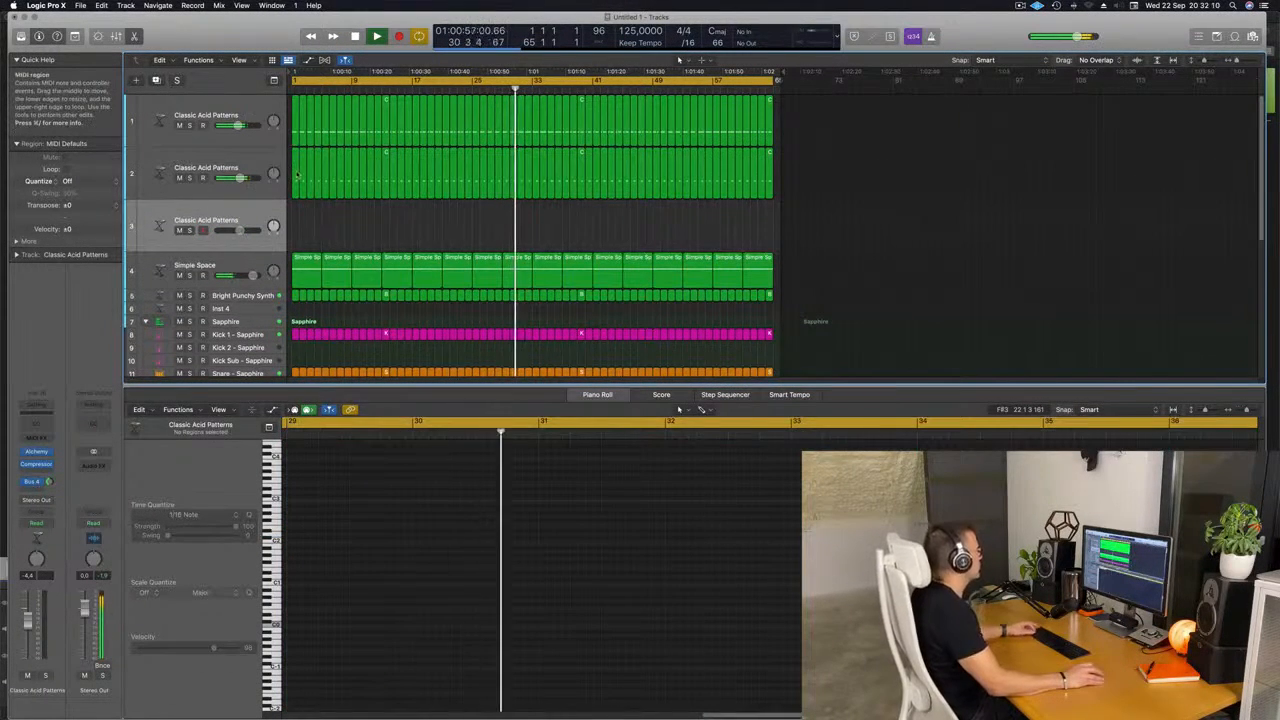
{"action": "left_click", "coordinate": [295, 175]}
{"action": "left_click_drag", "start_coordinate": [295, 197], "coordinate": [296, 226]}
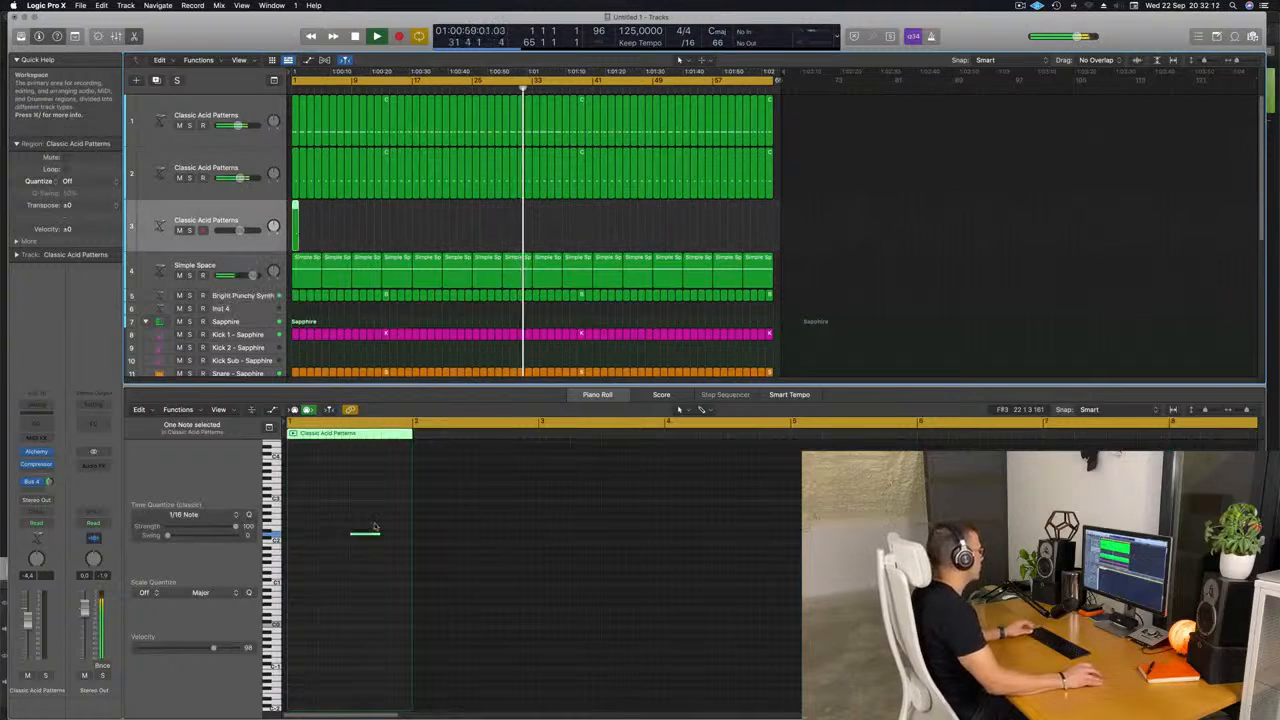
Step: Place the copied region's note at the start of bar 1, two octaves higher, remove the mid-bar note, and restart playback
{"action": "left_click_drag", "start_coordinate": [343, 512], "coordinate": [398, 564]}
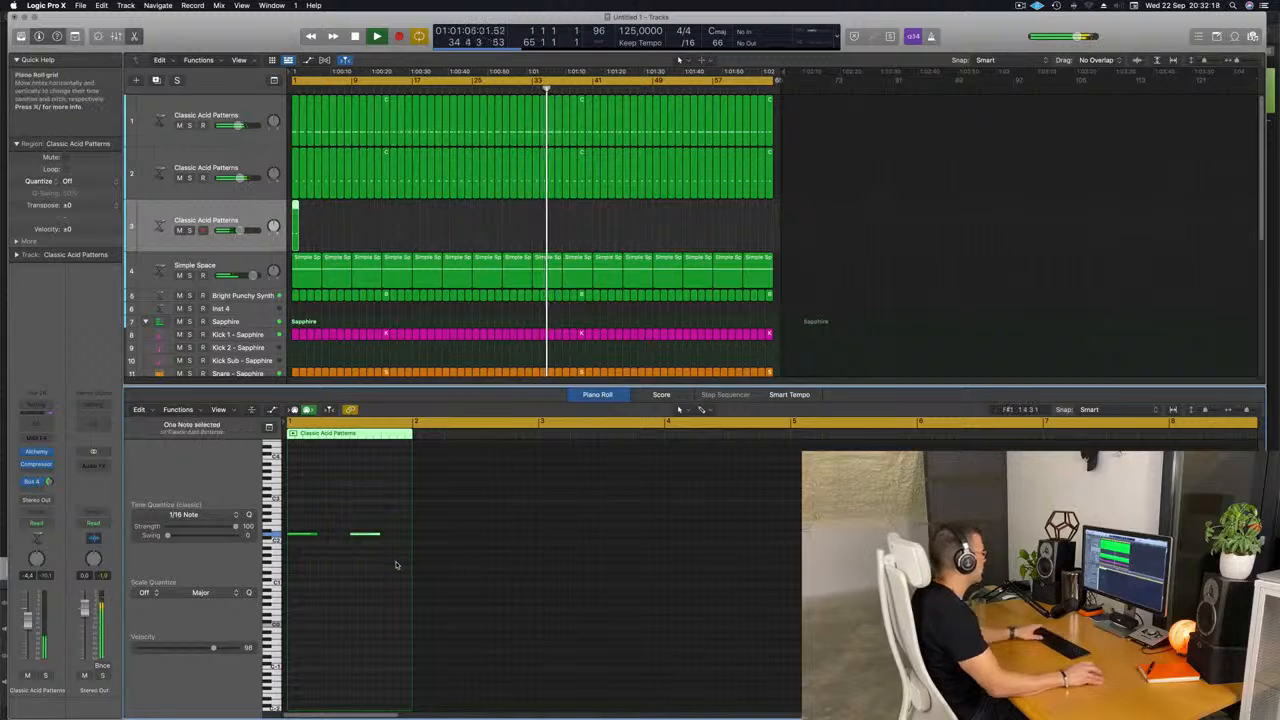
{"action": "key", "text": "Delete"}
{"action": "key", "text": "space"}
{"action": "key", "text": "Return"}
{"action": "key", "text": "space"}
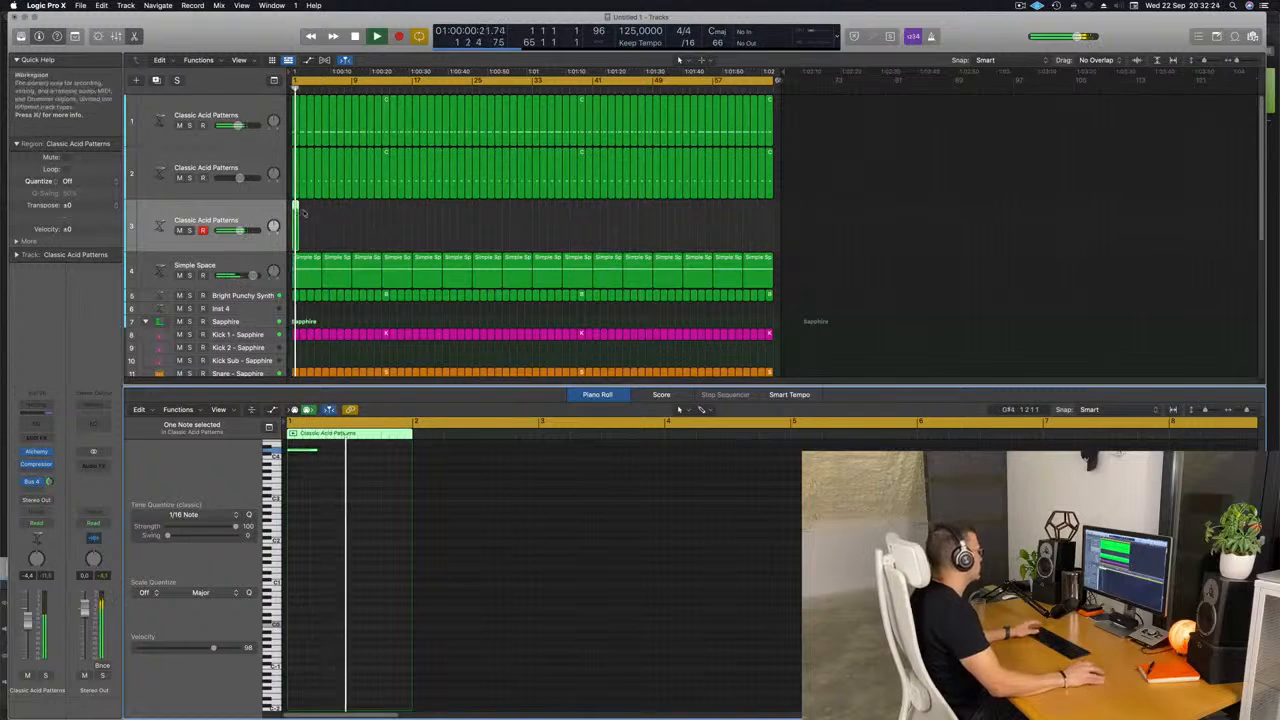
Step: Lower the third acid track's volume, open its Alchemy synth, and try the Classic snapshot with adjusted Cutoff
{"action": "left_click", "coordinate": [250, 211]}
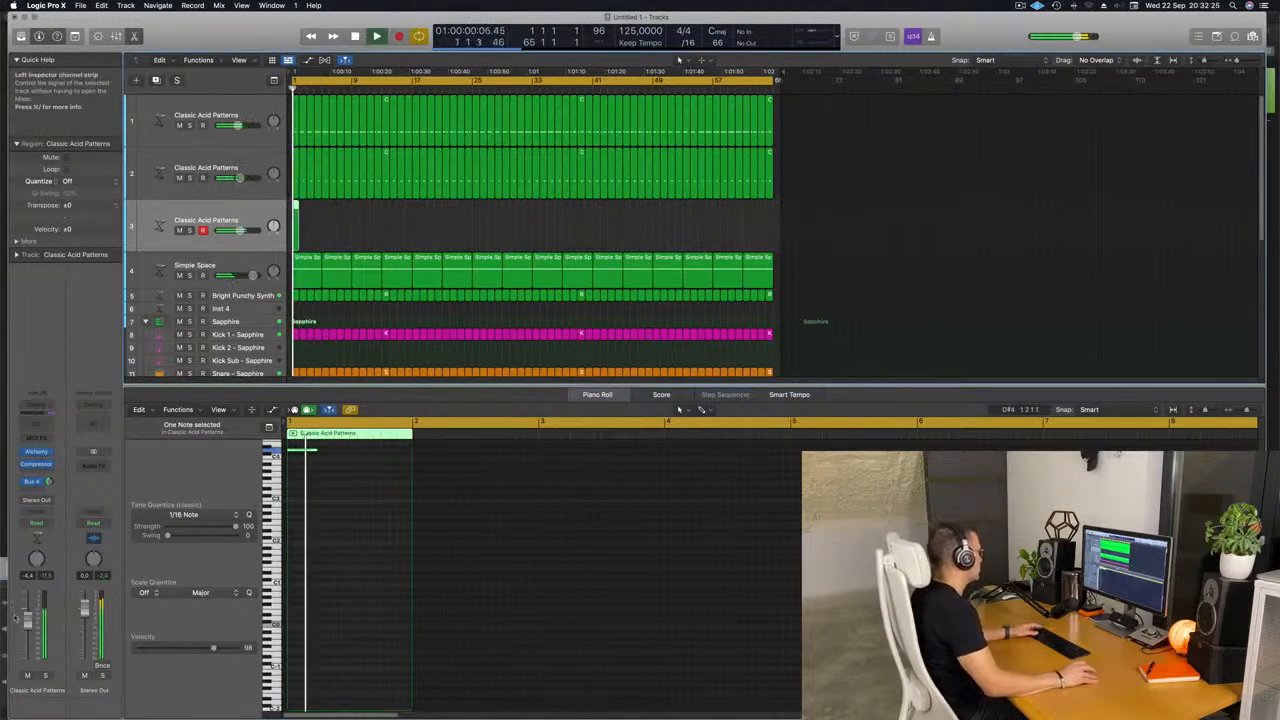
{"action": "left_click", "coordinate": [35, 452]}
{"action": "left_click_drag", "start_coordinate": [635, 497], "coordinate": [446, 479]}
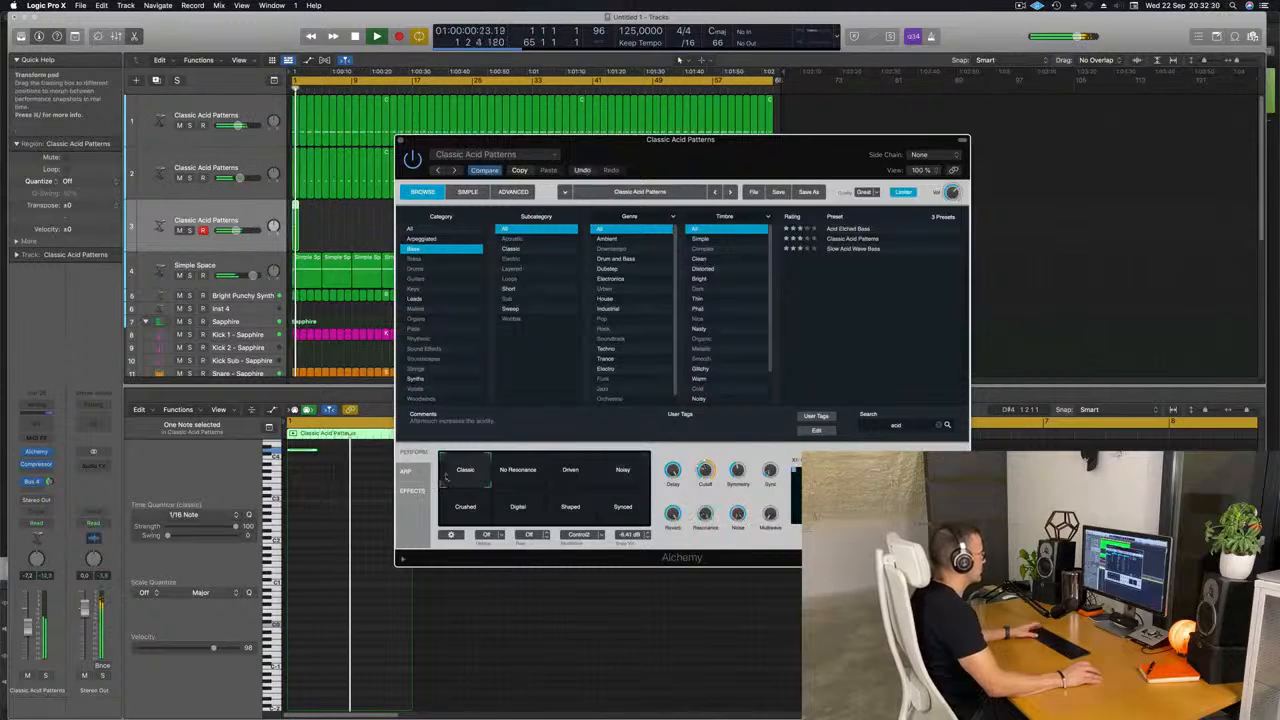
{"action": "key", "text": "space"}
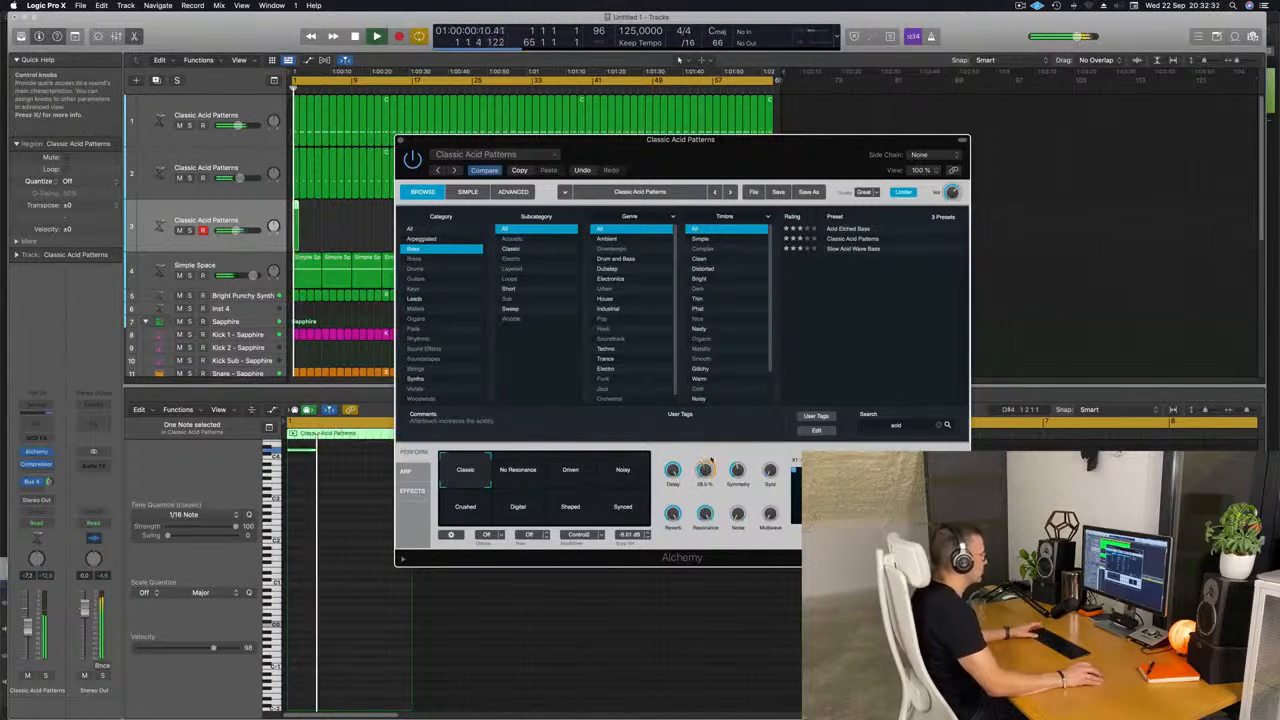
Step: Try a different arpeggiator step pattern with added Swing and Octave 1 on the third acid synth, and shift its window aside
{"action": "key", "text": "space"}
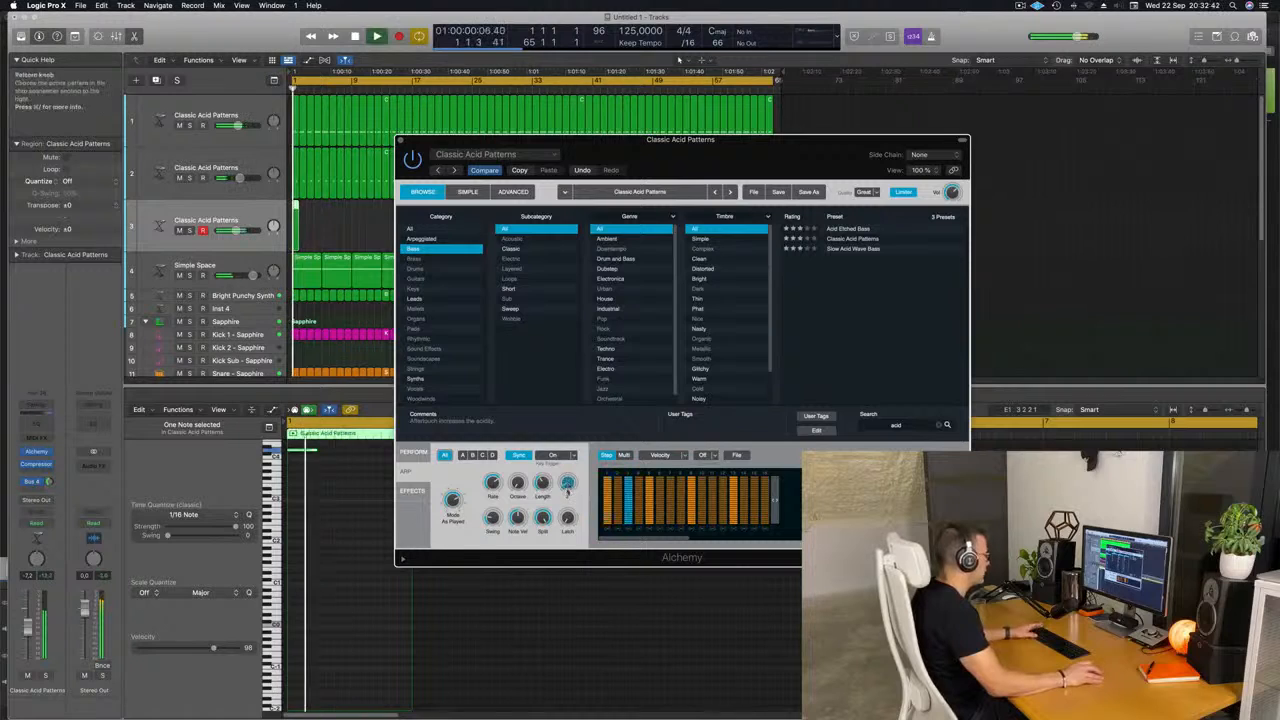
{"action": "key", "text": "space"}
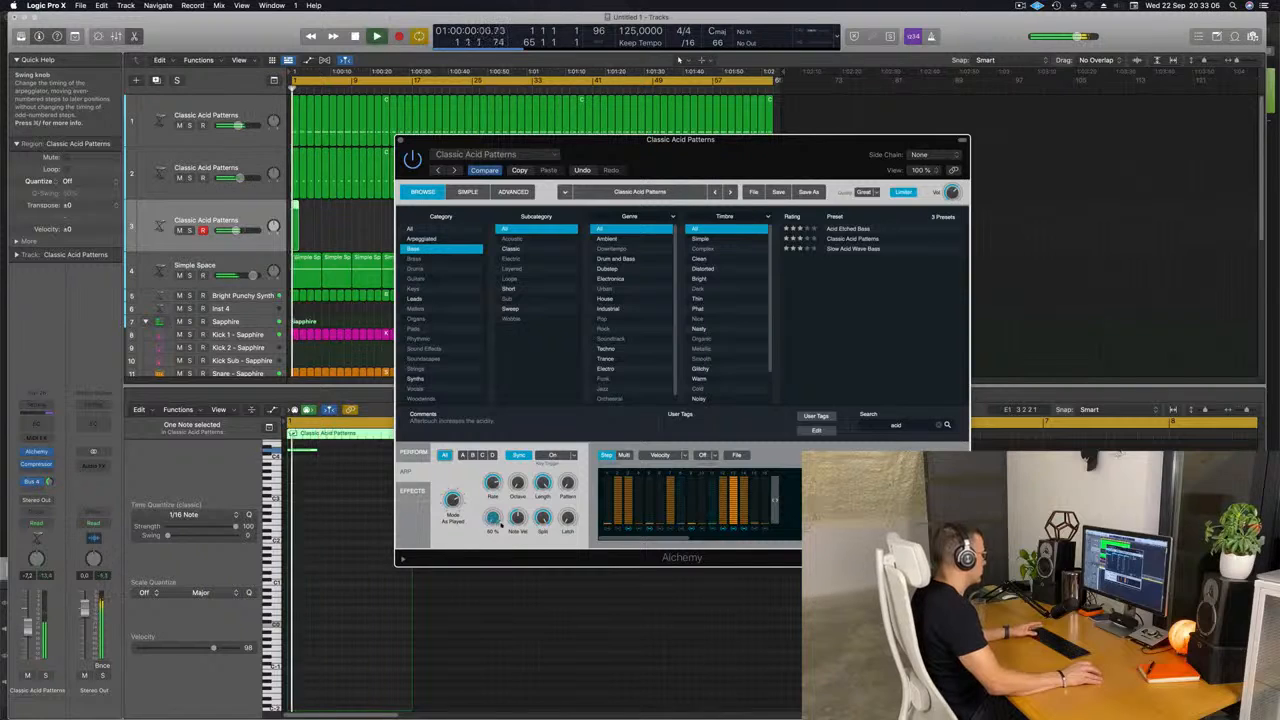
{"action": "mouse_move", "coordinate": [500, 521]}
{"action": "left_mouse_down"}
{"action": "mouse_move", "coordinate": [495, 487]}
{"action": "mouse_move", "coordinate": [494, 521]}
{"action": "left_mouse_up"}
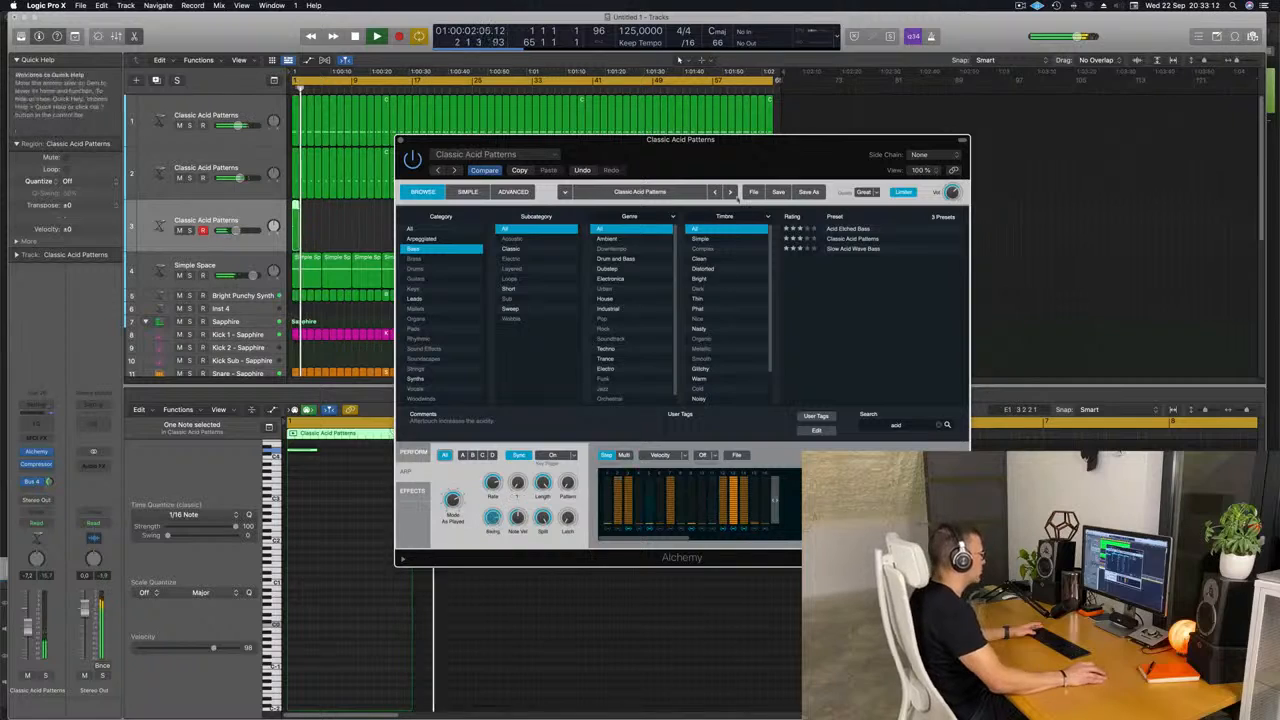
{"action": "left_click_drag", "start_coordinate": [557, 159], "coordinate": [609, 201]}
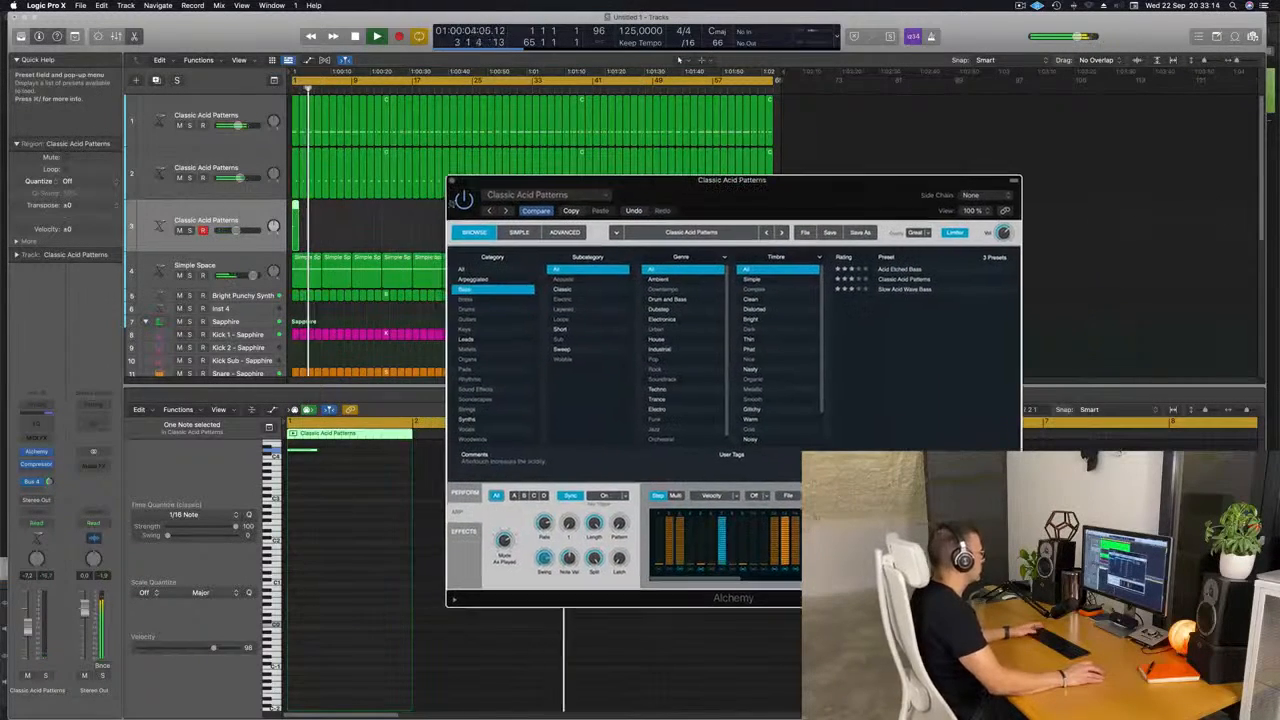
Step: Repeat the one-bar region on the third acid track to fill the first eight bars, and move Alchemy below the tracks
{"action": "key", "text": "Return"}
{"action": "left_click", "coordinate": [274, 237]}
{"action": "key", "text": "super+r"}
{"action": "key", "text": "super+r"}
{"action": "key", "text": "super+r"}
{"action": "key", "text": "super+r"}
{"action": "key", "text": "super+r"}
{"action": "key", "text": "super+r"}
{"action": "key", "text": "super+r"}
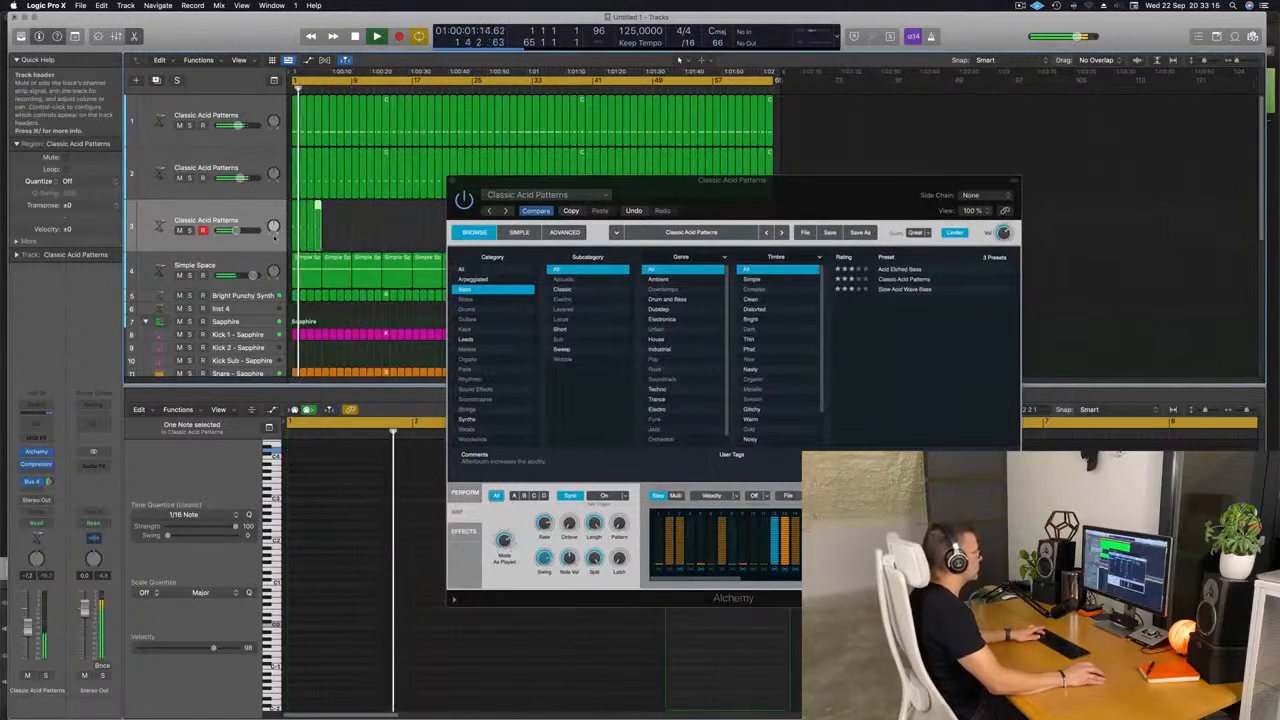
{"action": "left_click_drag", "start_coordinate": [748, 200], "coordinate": [697, 387]}
Step: Select the third acid track's eight regions and repeat the block until it fills all 64 bars
{"action": "left_click", "coordinate": [268, 238]}
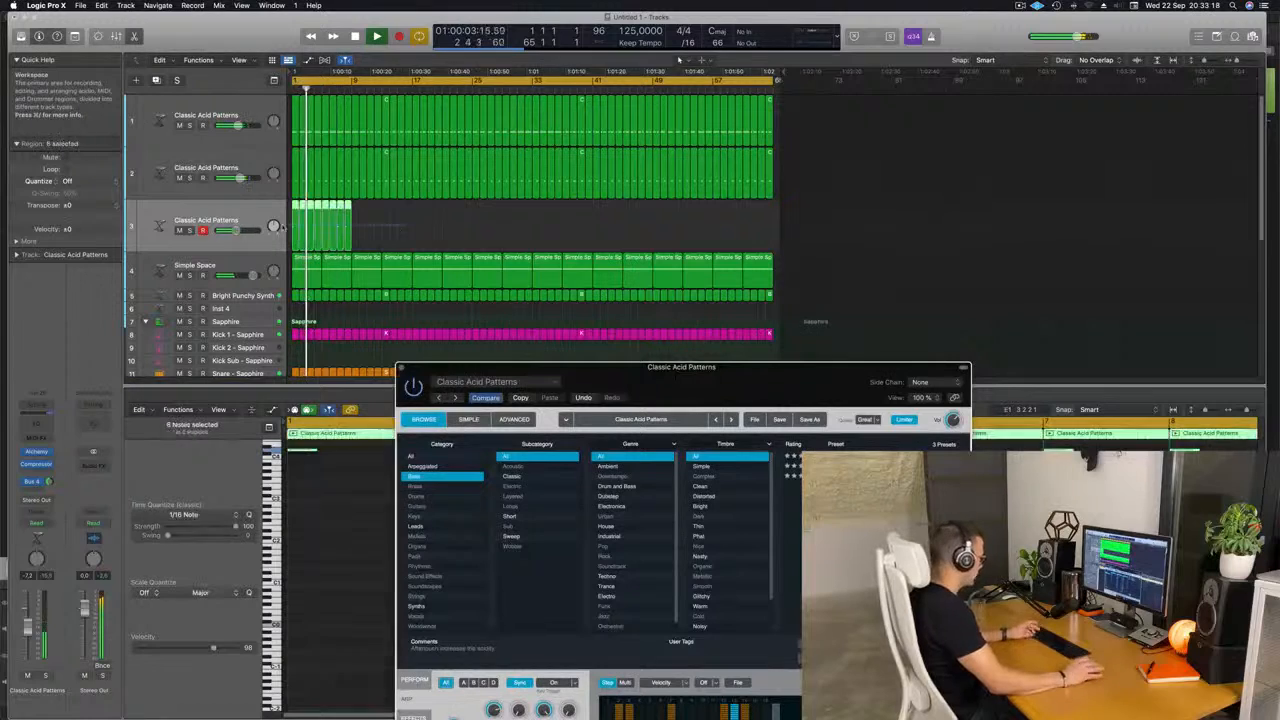
{"action": "key", "text": "super+r"}
{"action": "key", "text": "super+r"}
{"action": "key", "text": "super+r"}
{"action": "key", "text": "super+r"}
{"action": "key", "text": "super+r"}
{"action": "key", "text": "super+r"}
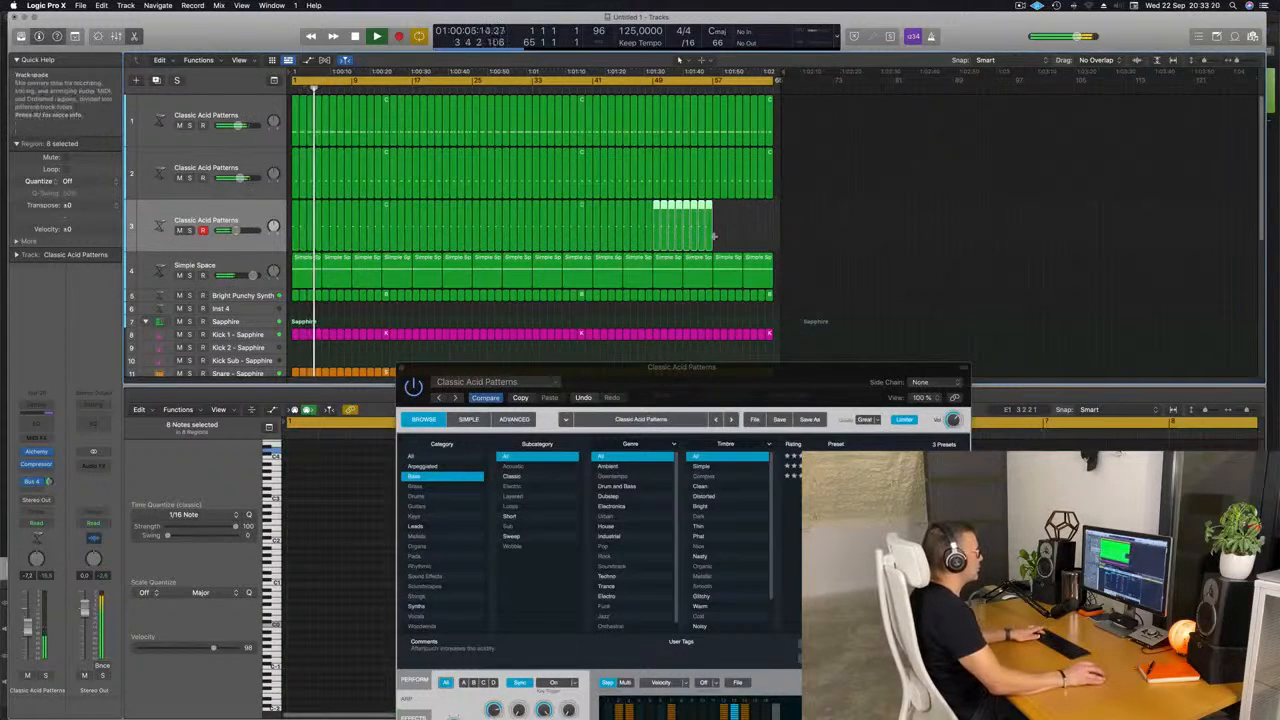
{"action": "key", "text": "super+r"}
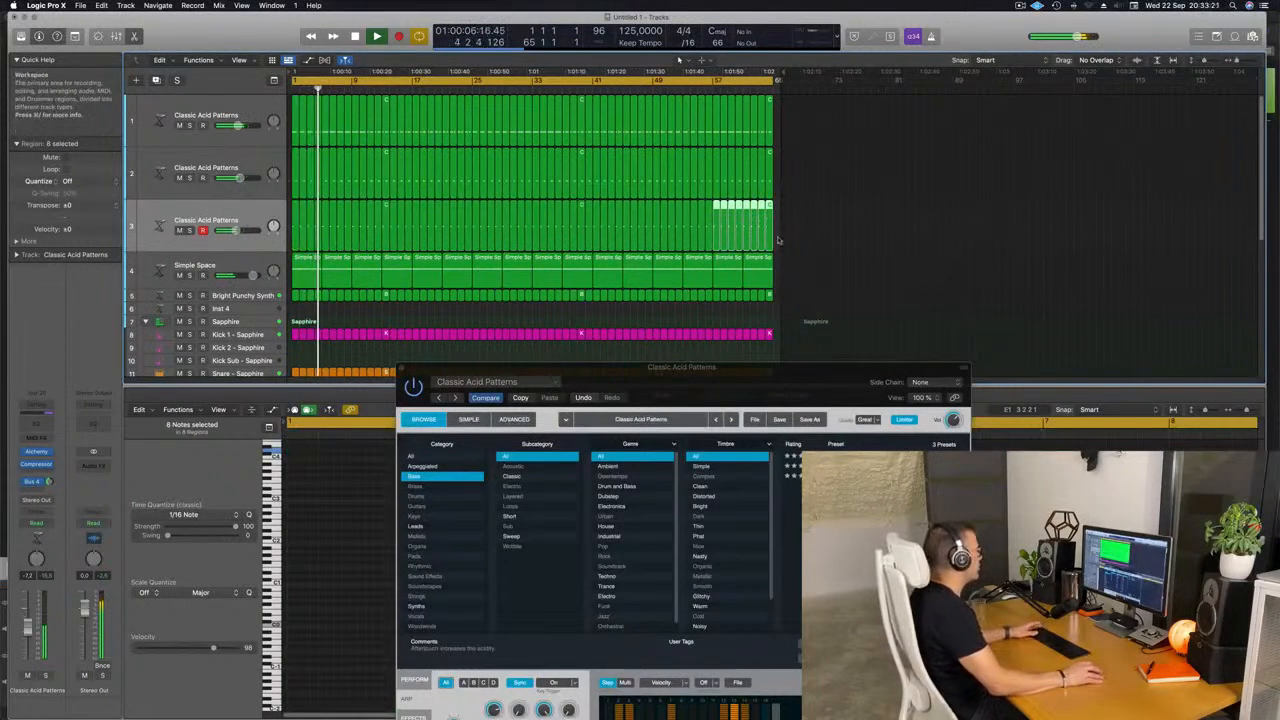
Step: Restart playback, load the Slow Acid Wave Bass preset into the third track's Alchemy, and move its window clear of the arrangement
{"action": "left_click", "coordinate": [255, 214]}
{"action": "key", "text": "space"}
{"action": "key", "text": "space"}
{"action": "left_click_drag", "start_coordinate": [705, 365], "coordinate": [650, 219]}
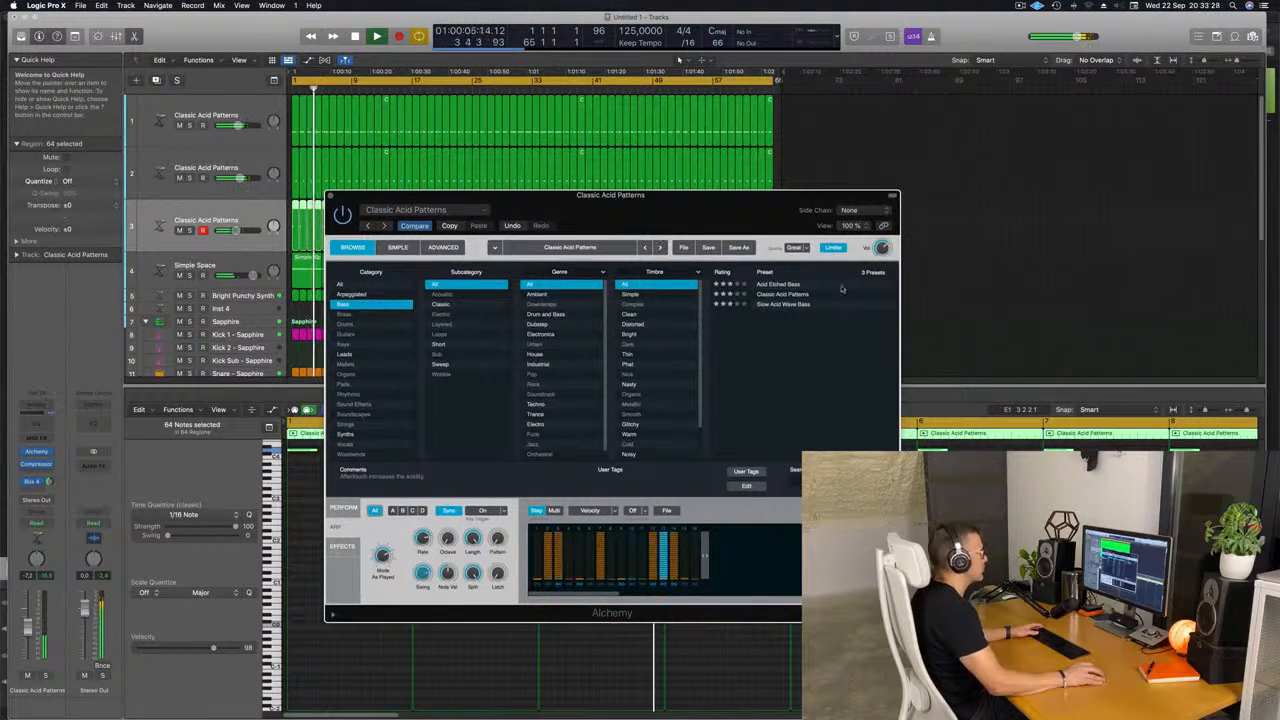
{"action": "left_click", "coordinate": [785, 305]}
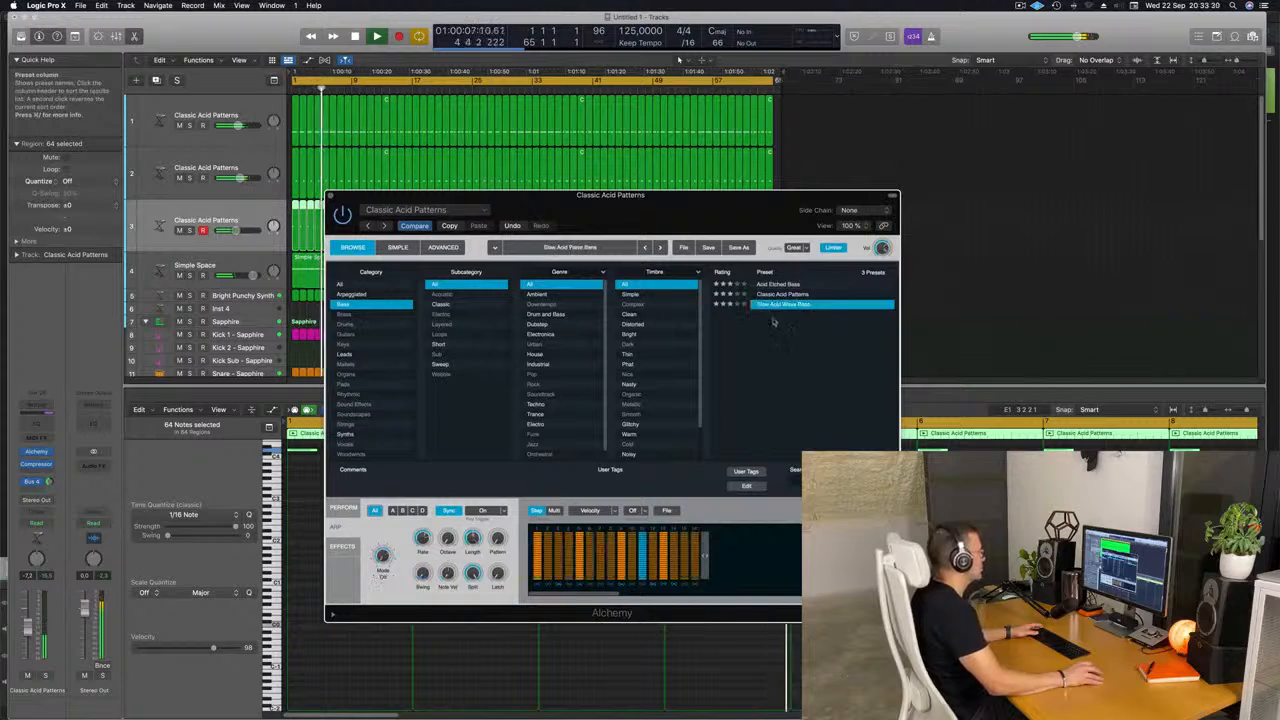
{"action": "left_click_drag", "start_coordinate": [726, 211], "coordinate": [784, 225]}
{"action": "left_click_drag", "start_coordinate": [798, 268], "coordinate": [934, 236]}
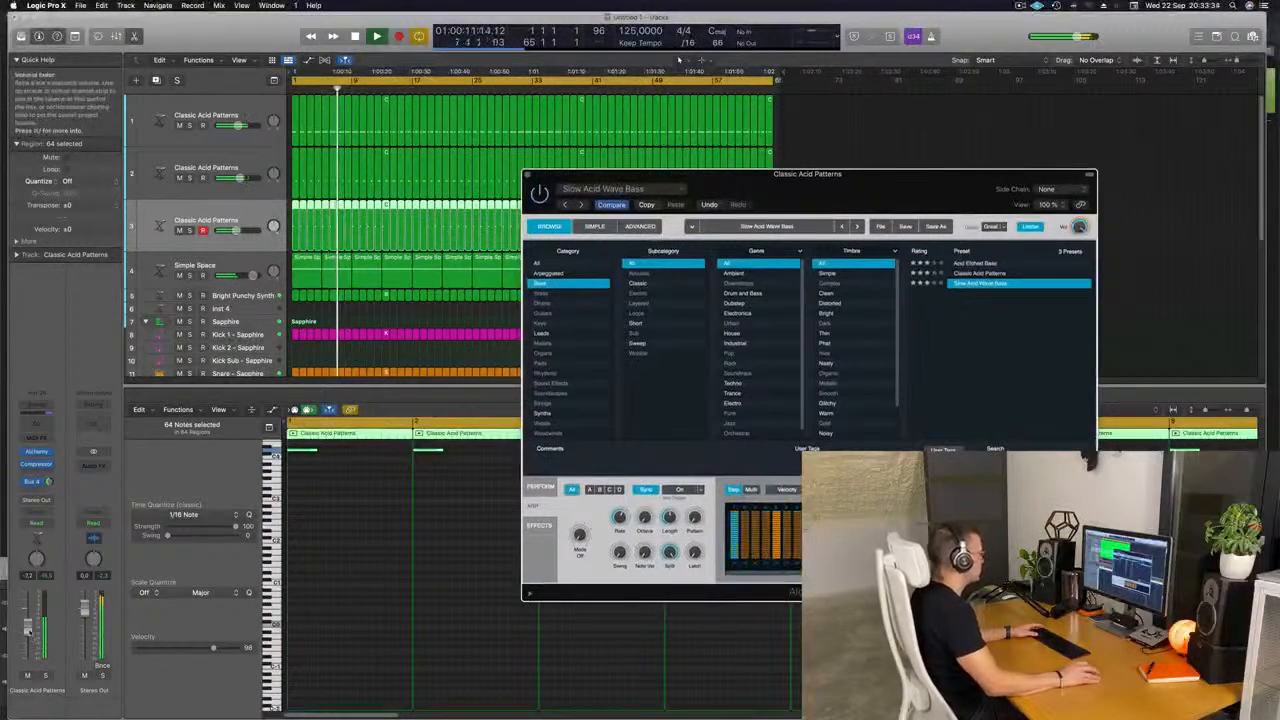
Step: Compare Alchemy's performance snapshots on the third acid synth, settle on Simple, and close its window
{"action": "key", "text": "space"}
{"action": "left_click", "coordinate": [539, 485]}
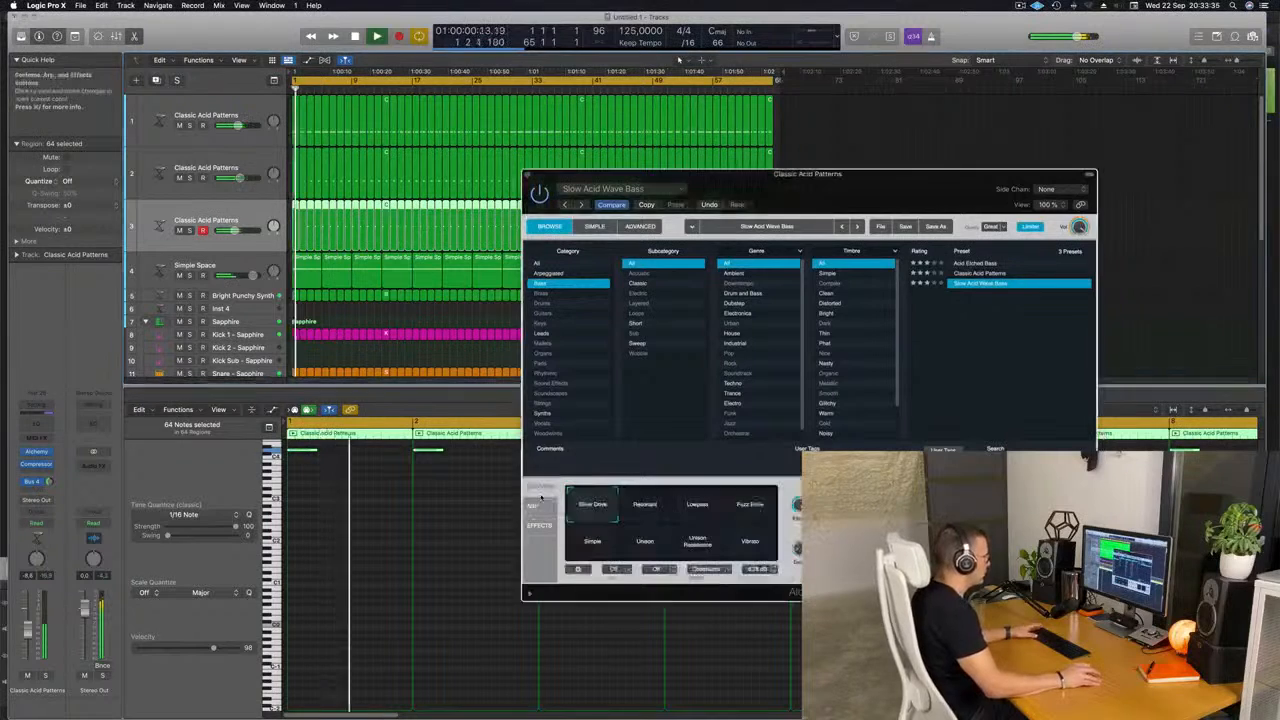
{"action": "left_click", "coordinate": [712, 510]}
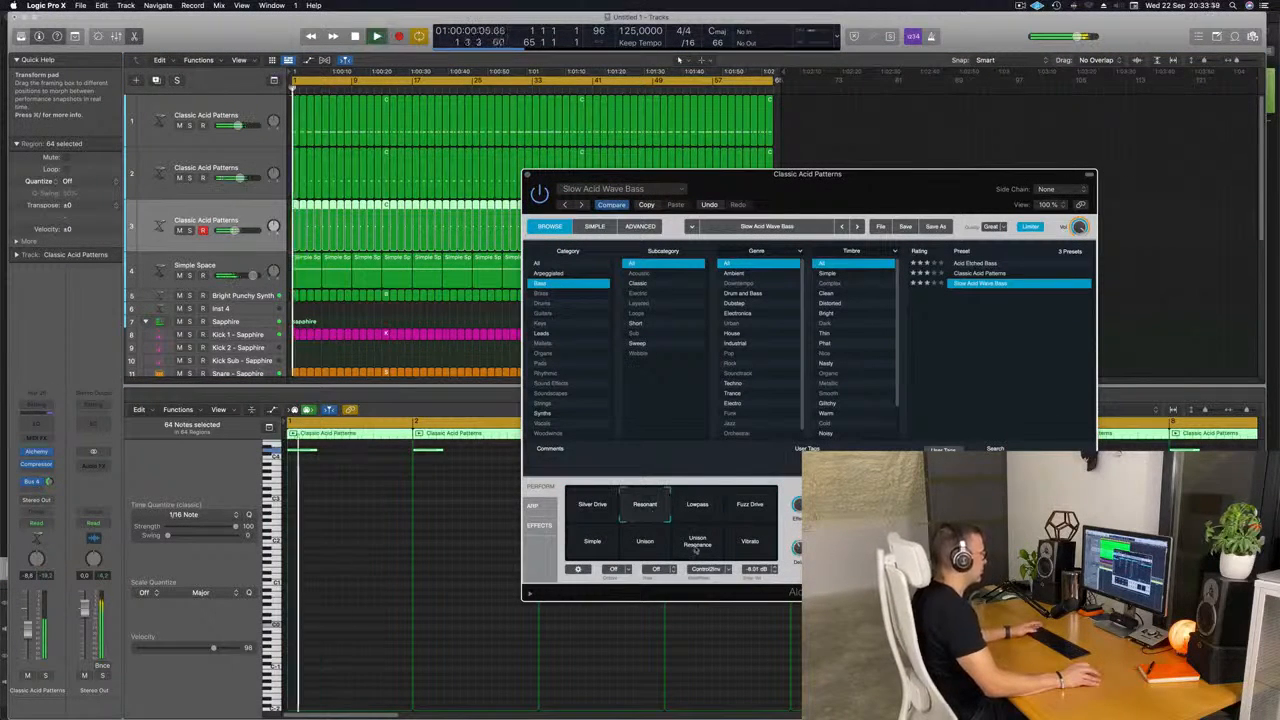
{"action": "left_click", "coordinate": [698, 541]}
{"action": "left_click", "coordinate": [748, 544]}
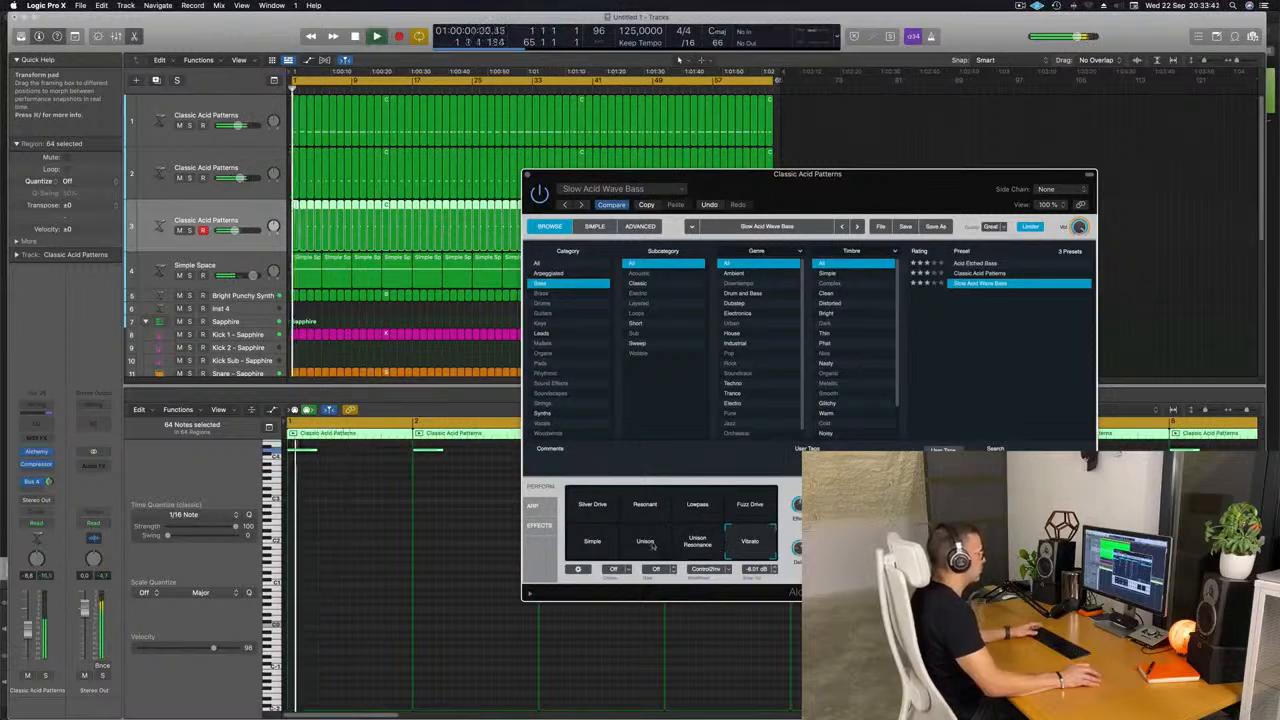
{"action": "left_click", "coordinate": [640, 543]}
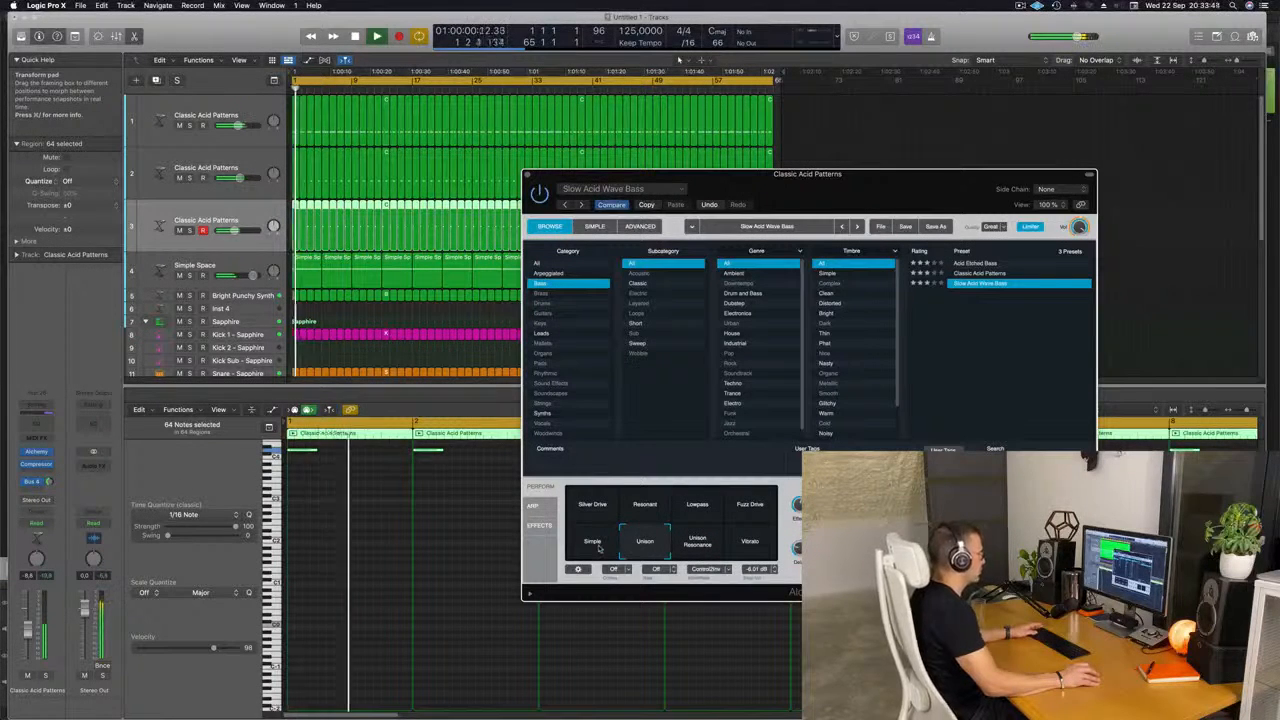
{"action": "left_click", "coordinate": [594, 546]}
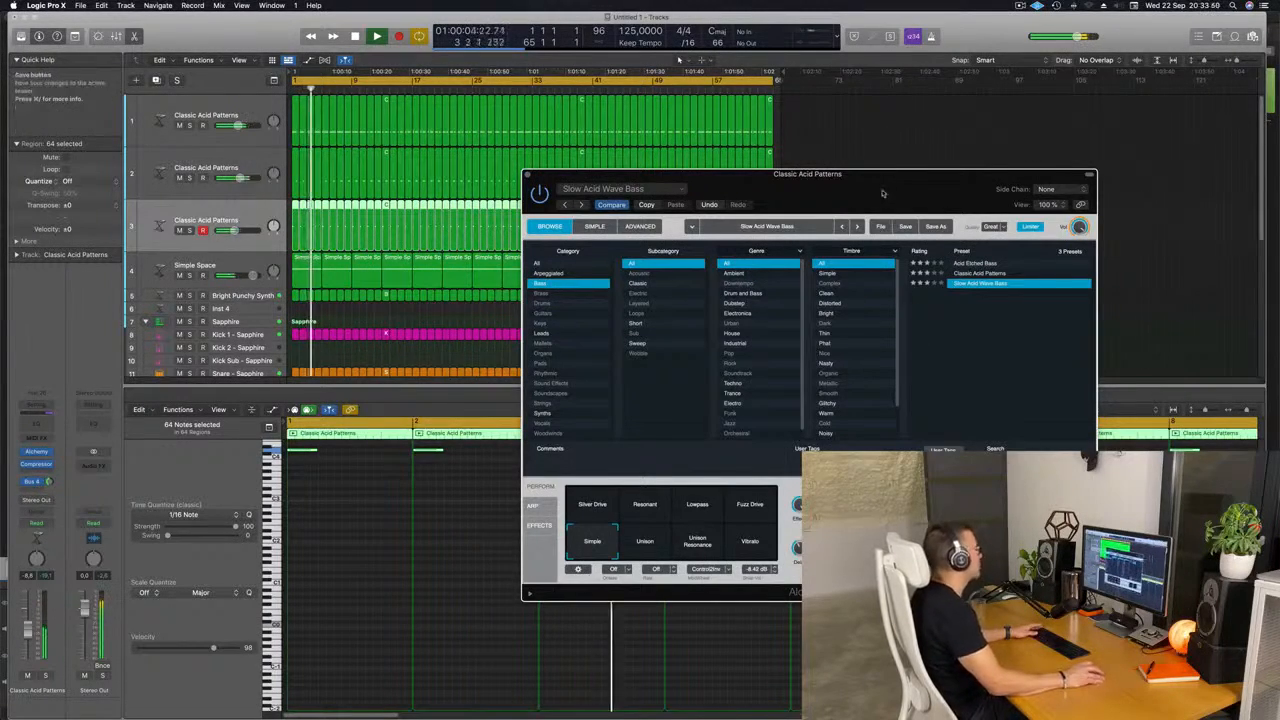
{"action": "left_click_drag", "start_coordinate": [530, 176], "coordinate": [405, 183]}
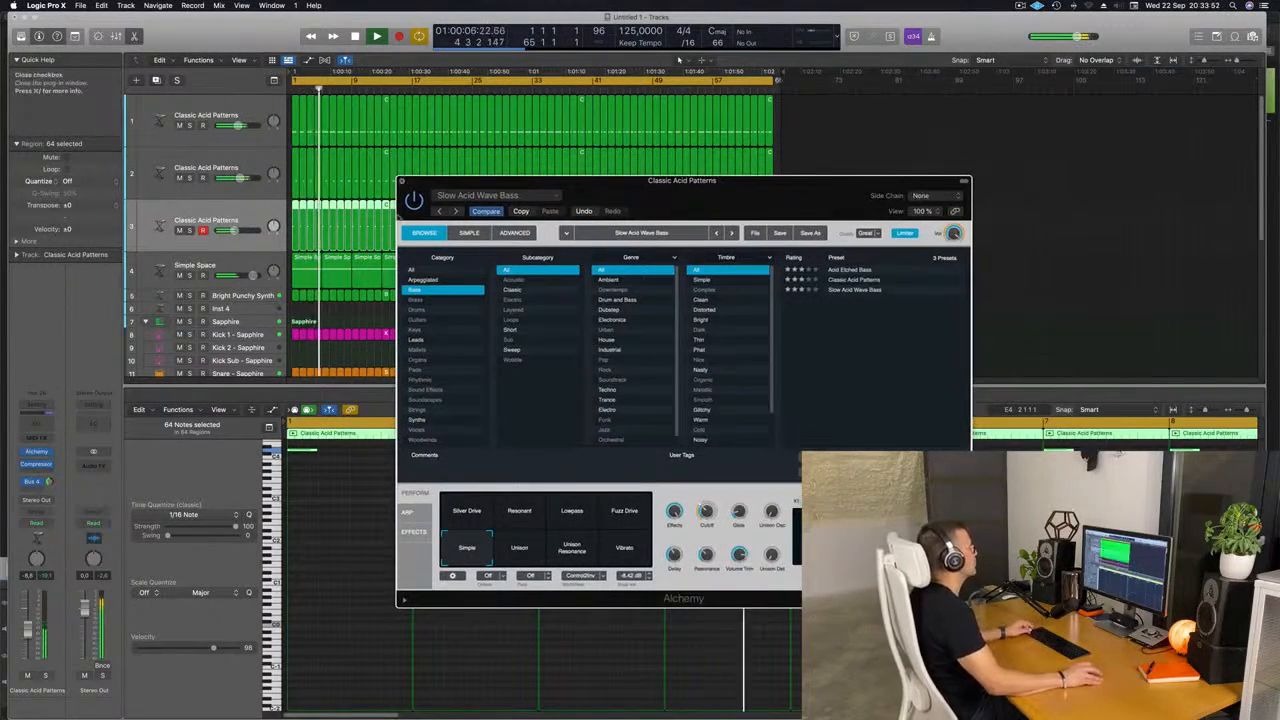
{"action": "left_click", "coordinate": [402, 181]}
{"action": "key", "text": "z"}
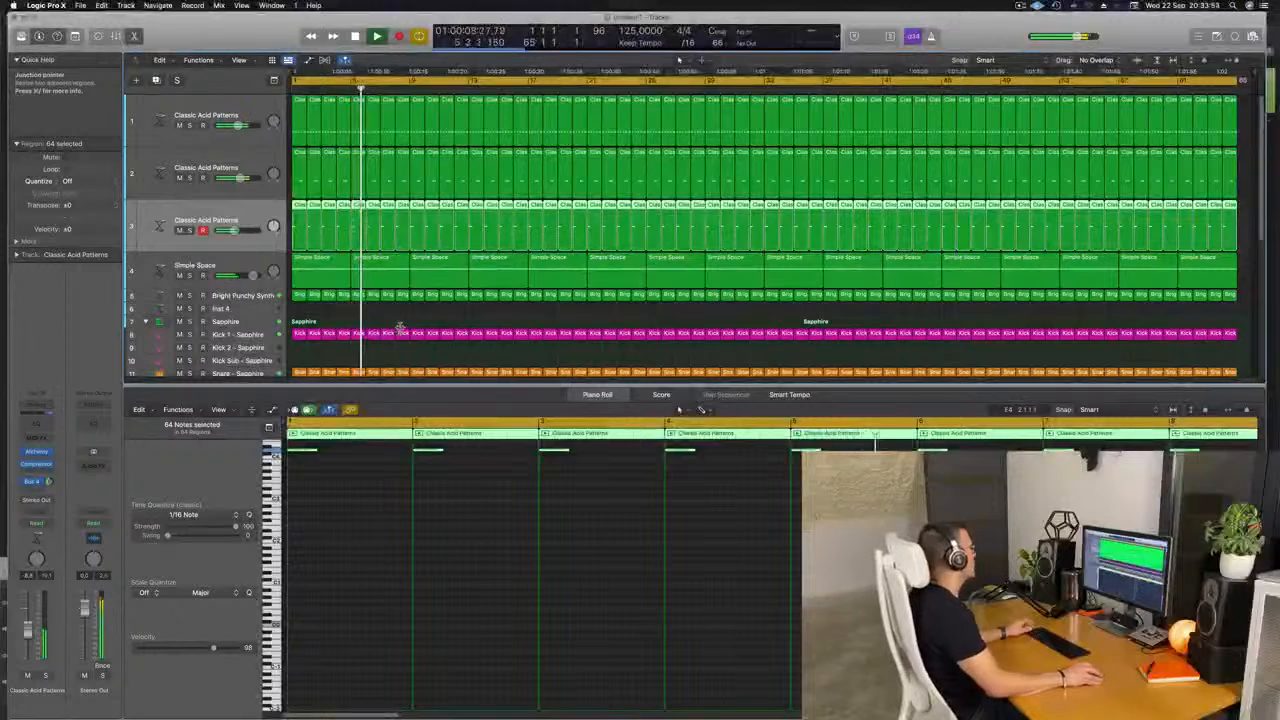
Step: Open the first acid track's Alchemy from restarted playback, and mute the second and third acid tracks
{"action": "left_click", "coordinate": [256, 101]}
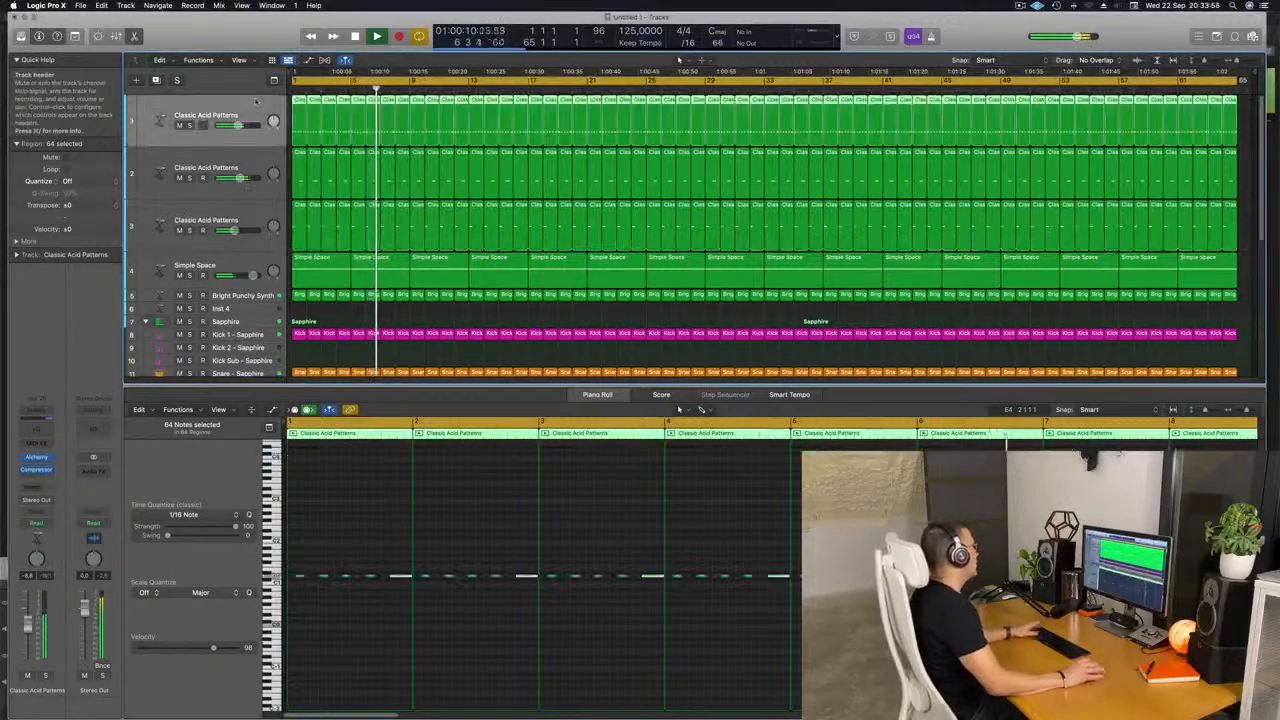
{"action": "key", "text": "Return"}
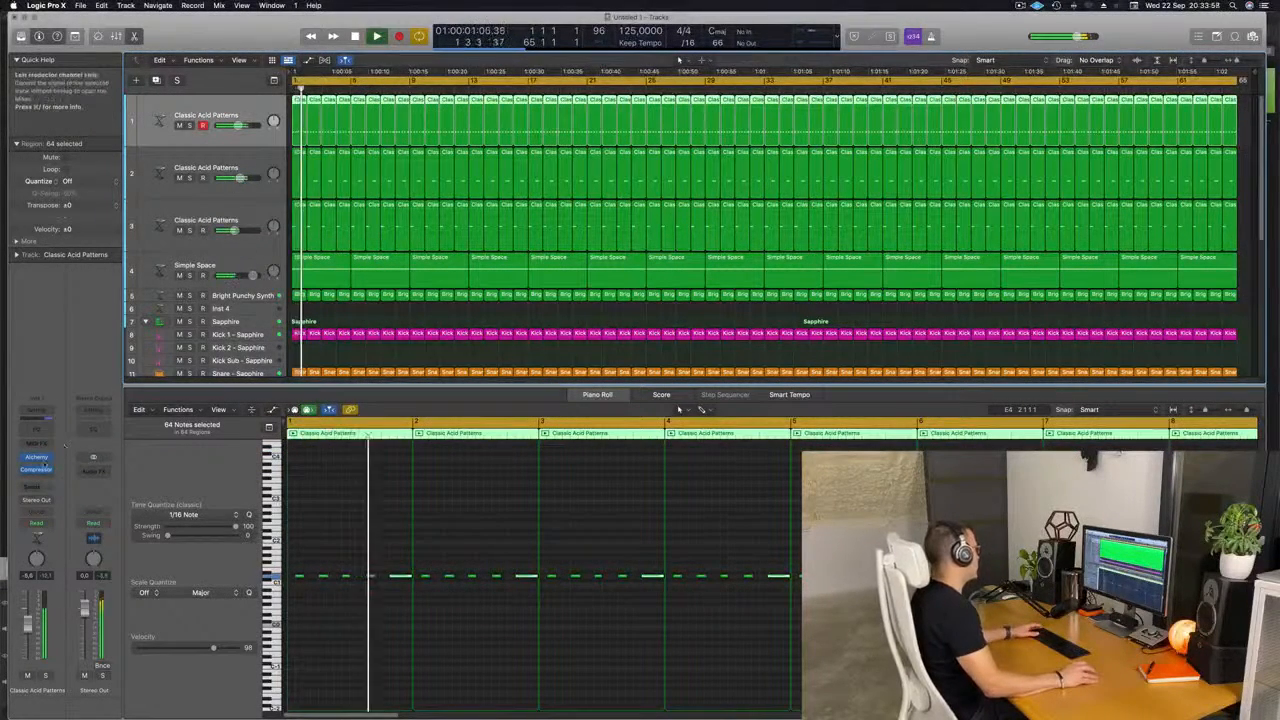
{"action": "left_click", "coordinate": [37, 458]}
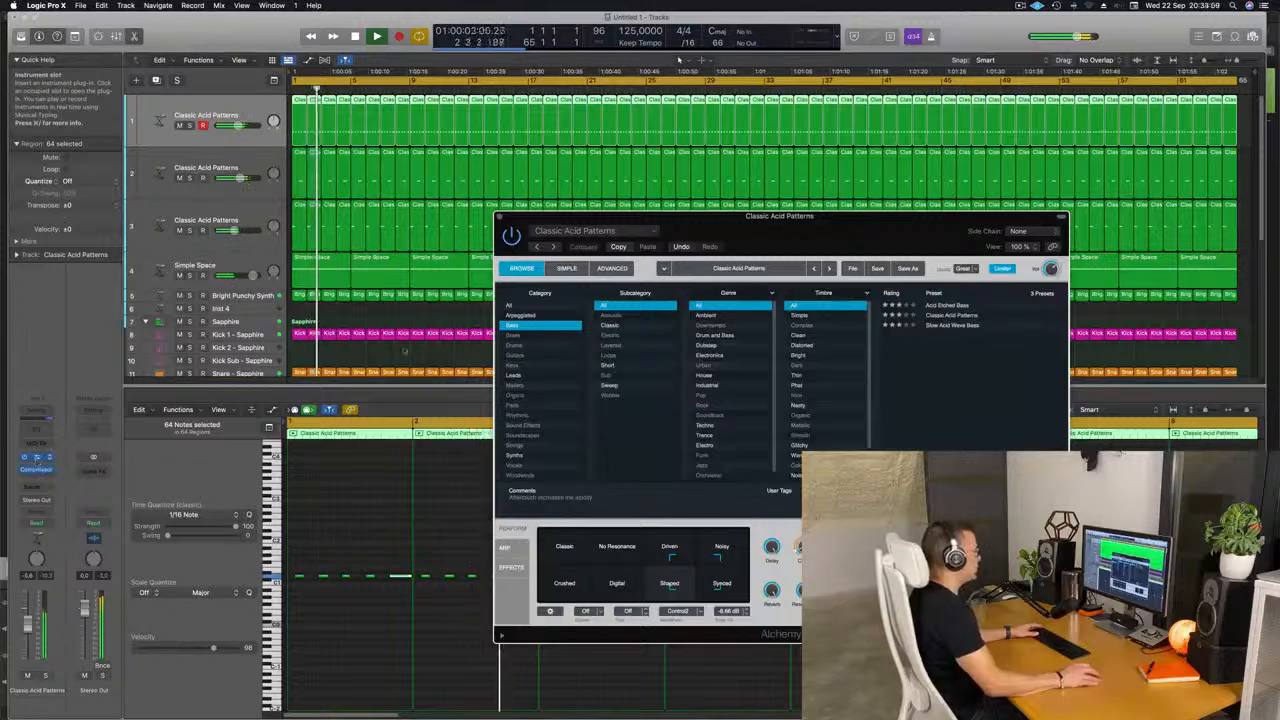
{"action": "left_click_drag", "start_coordinate": [805, 241], "coordinate": [797, 205]}
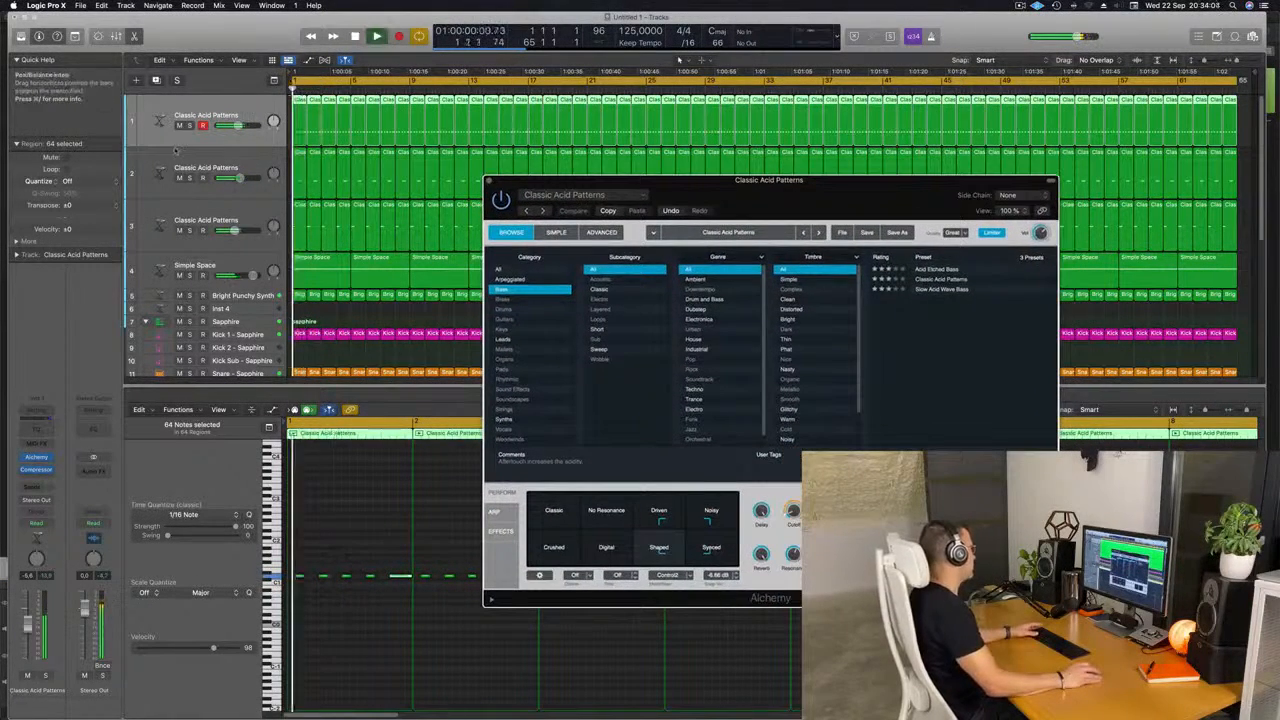
{"action": "left_click", "coordinate": [179, 178]}
{"action": "left_click", "coordinate": [179, 230]}
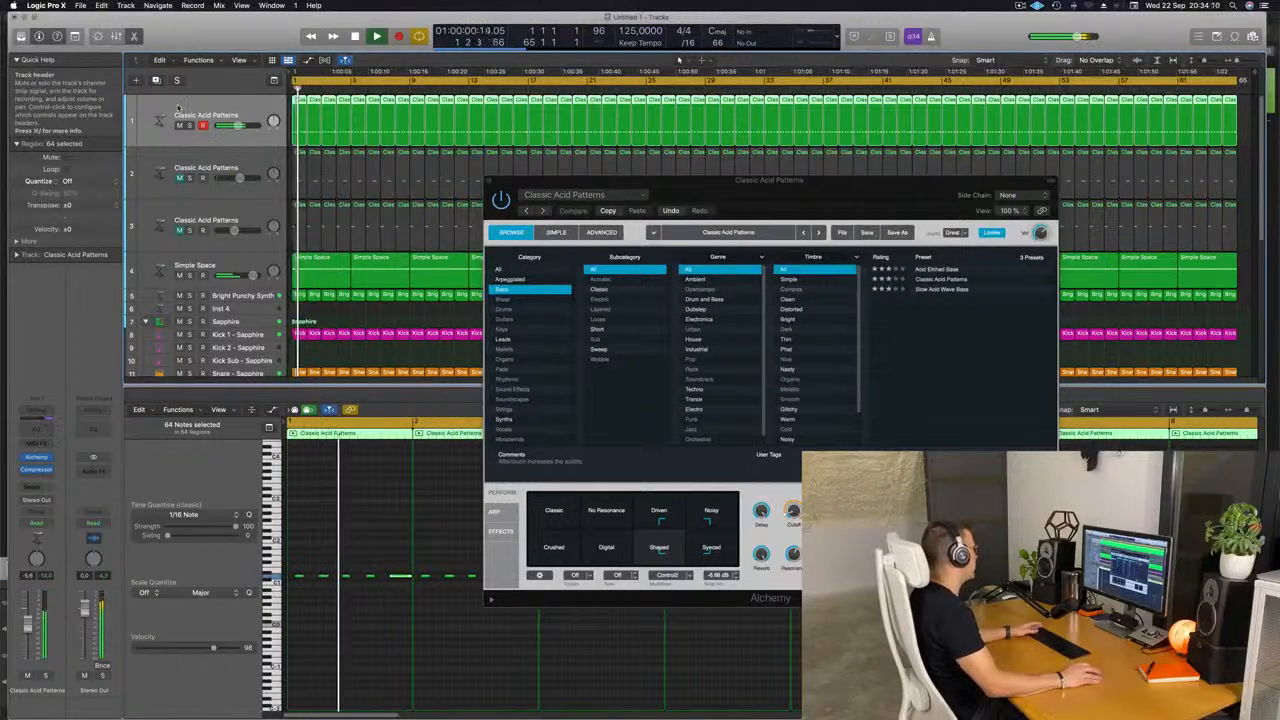
Step: Record a short Cutoff movement from the first acid track's Alchemy in Touch automation mode, and close the plug-in
{"action": "left_click", "coordinate": [36, 522]}
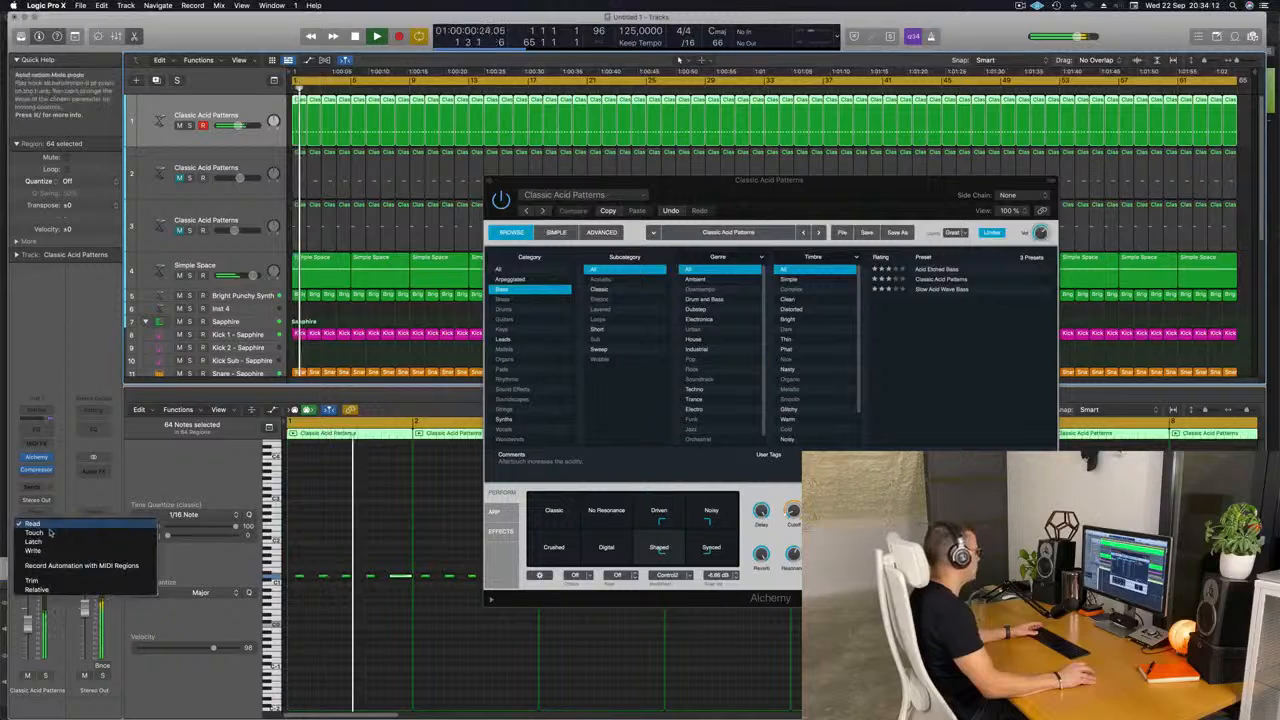
{"action": "left_click", "coordinate": [34, 532]}
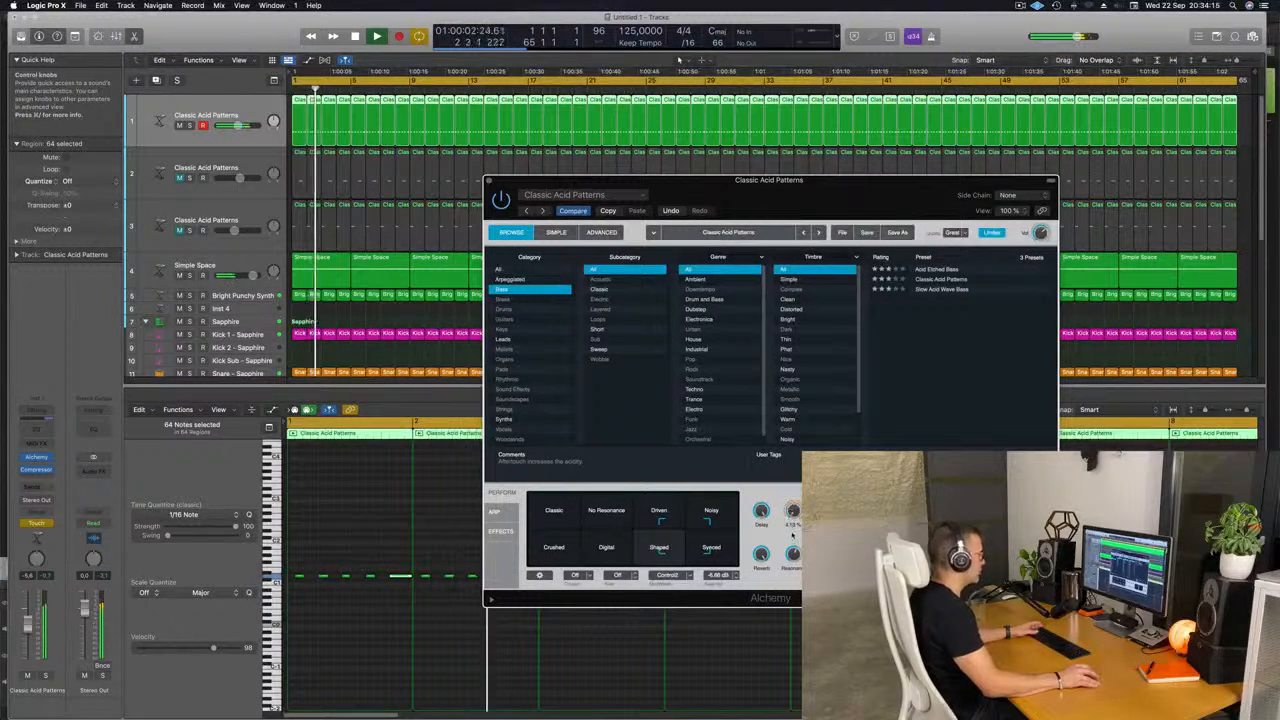
{"action": "key", "text": "Return"}
{"action": "left_click", "coordinate": [489, 180]}
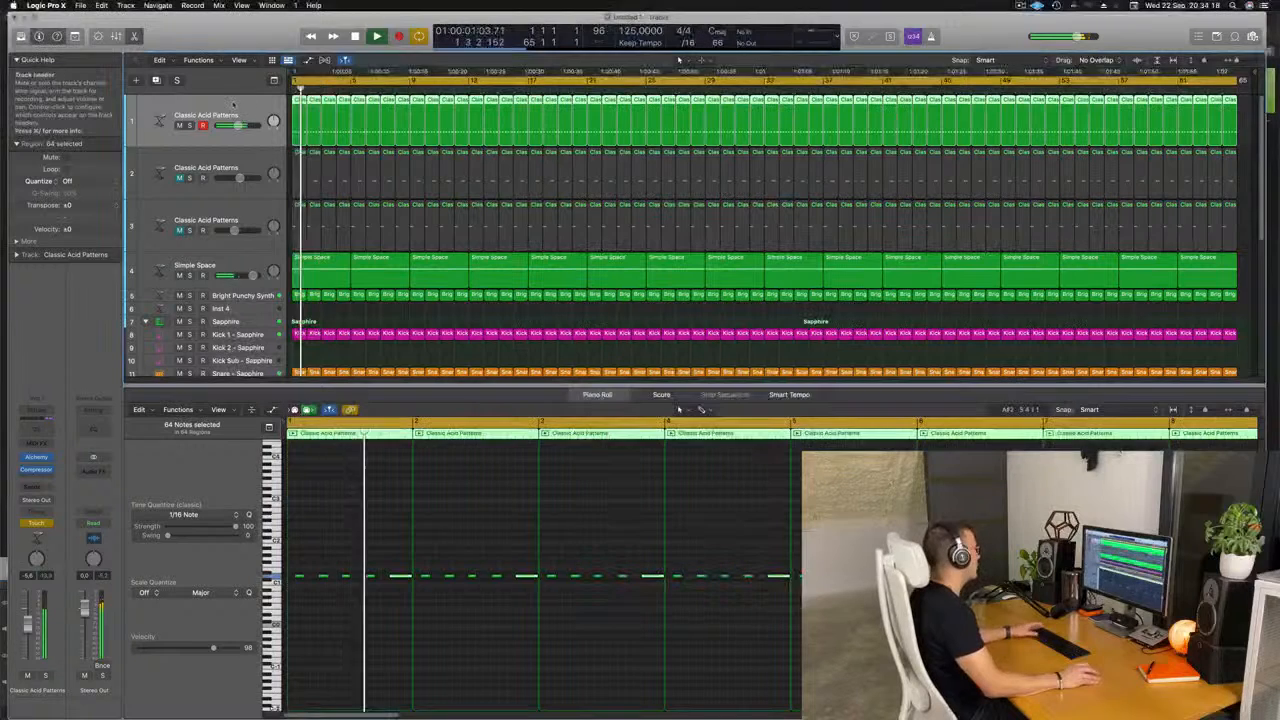
Step: Show track automation, return the first acid track to Read mode, and display its Alchemy Cutoff curve
{"action": "key", "text": "Return"}
{"action": "key", "text": "a"}
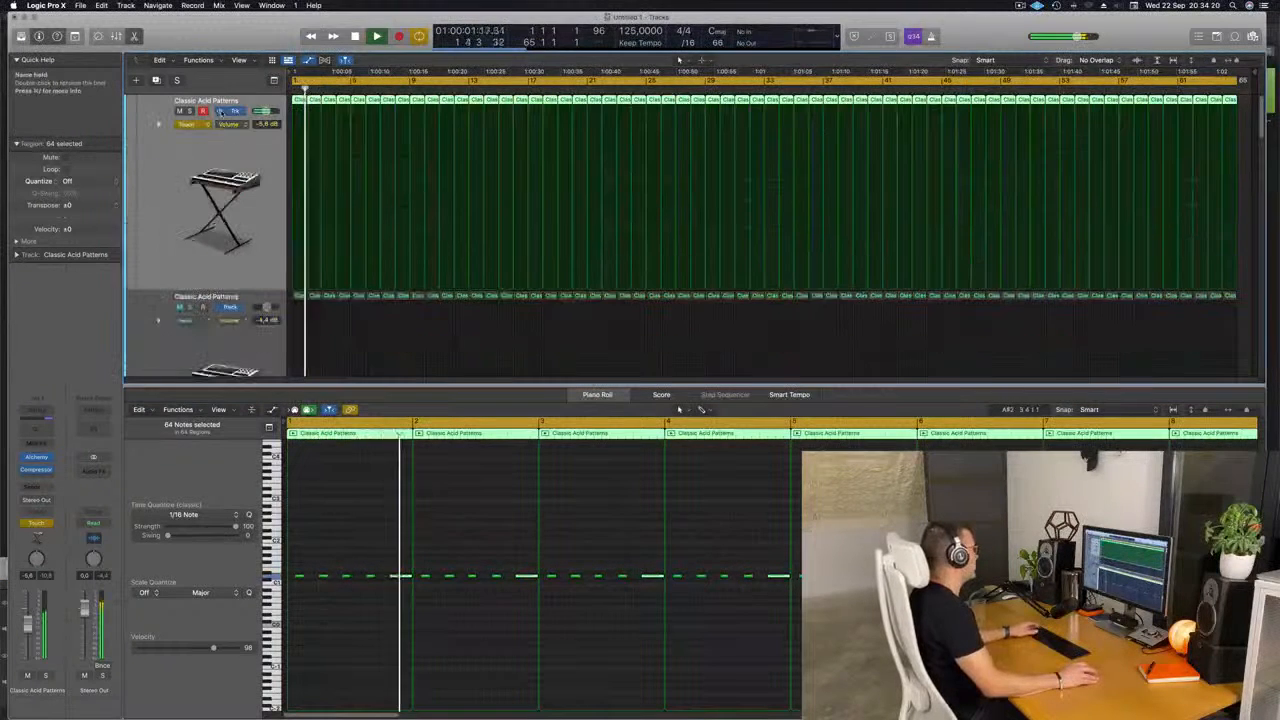
{"action": "left_click", "coordinate": [182, 127]}
{"action": "left_click", "coordinate": [178, 230]}
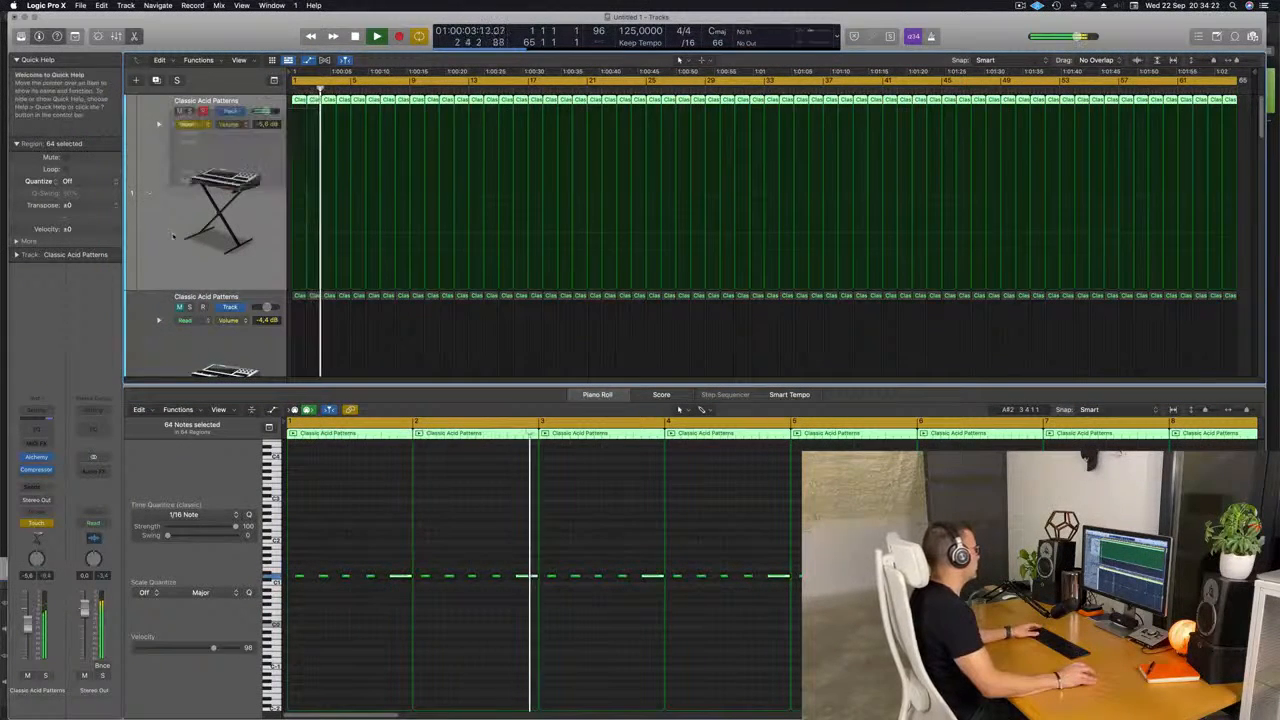
{"action": "scroll", "coordinate": [178, 232], "scroll_direction": "down", "scroll_amount": 1}
{"action": "scroll", "coordinate": [178, 232], "scroll_direction": "down", "scroll_amount": 3}
{"action": "scroll", "coordinate": [165, 150], "scroll_direction": "up", "scroll_amount": 3}
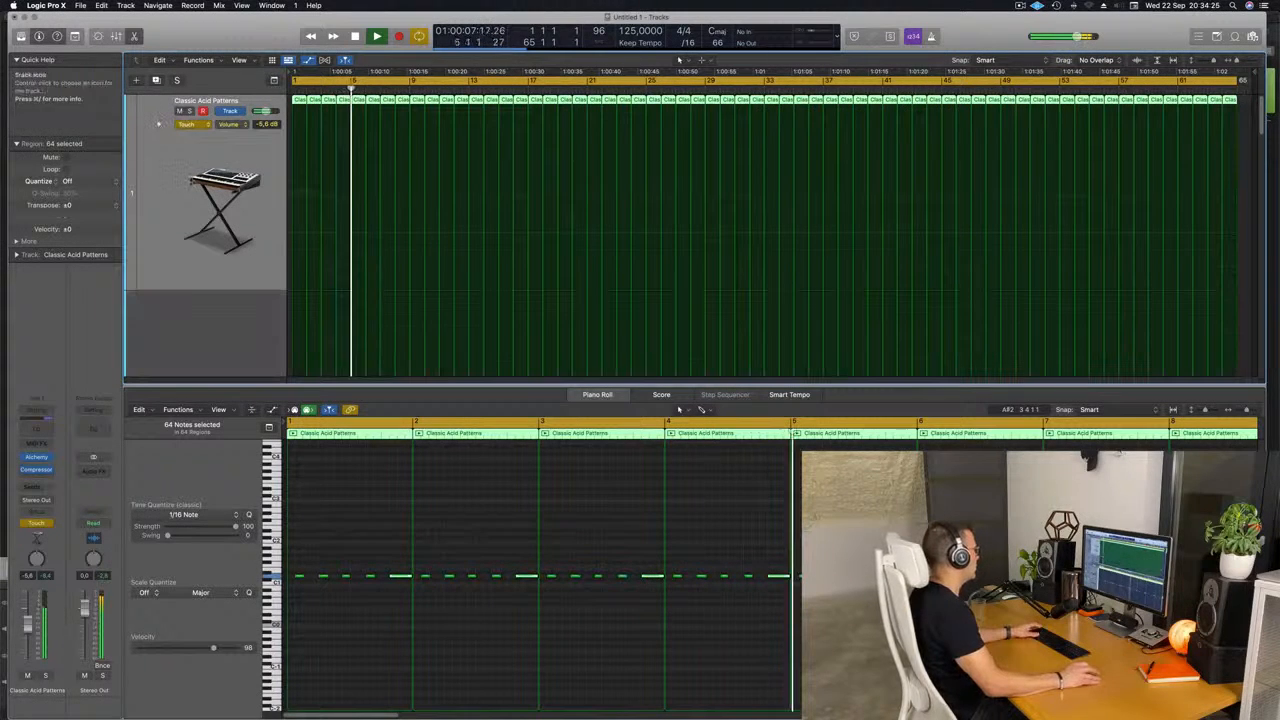
{"action": "left_click", "coordinate": [196, 125]}
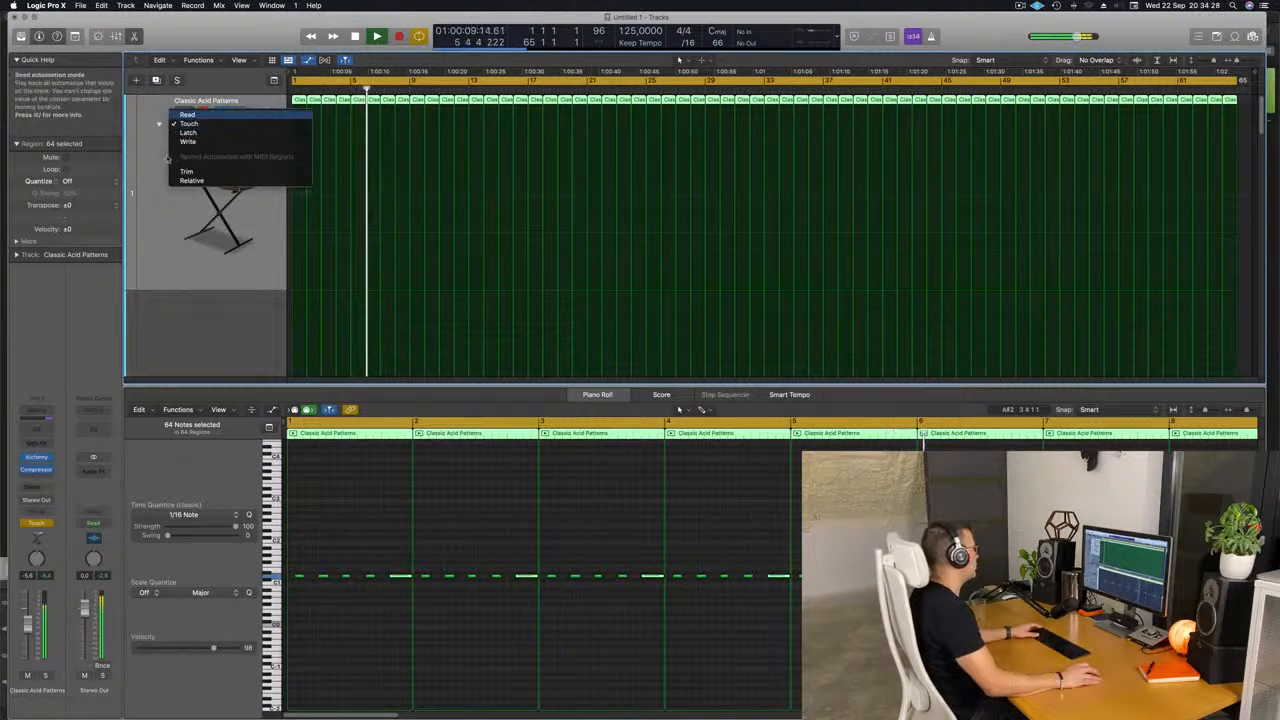
{"action": "left_click", "coordinate": [187, 114]}
{"action": "left_click", "coordinate": [221, 125]}
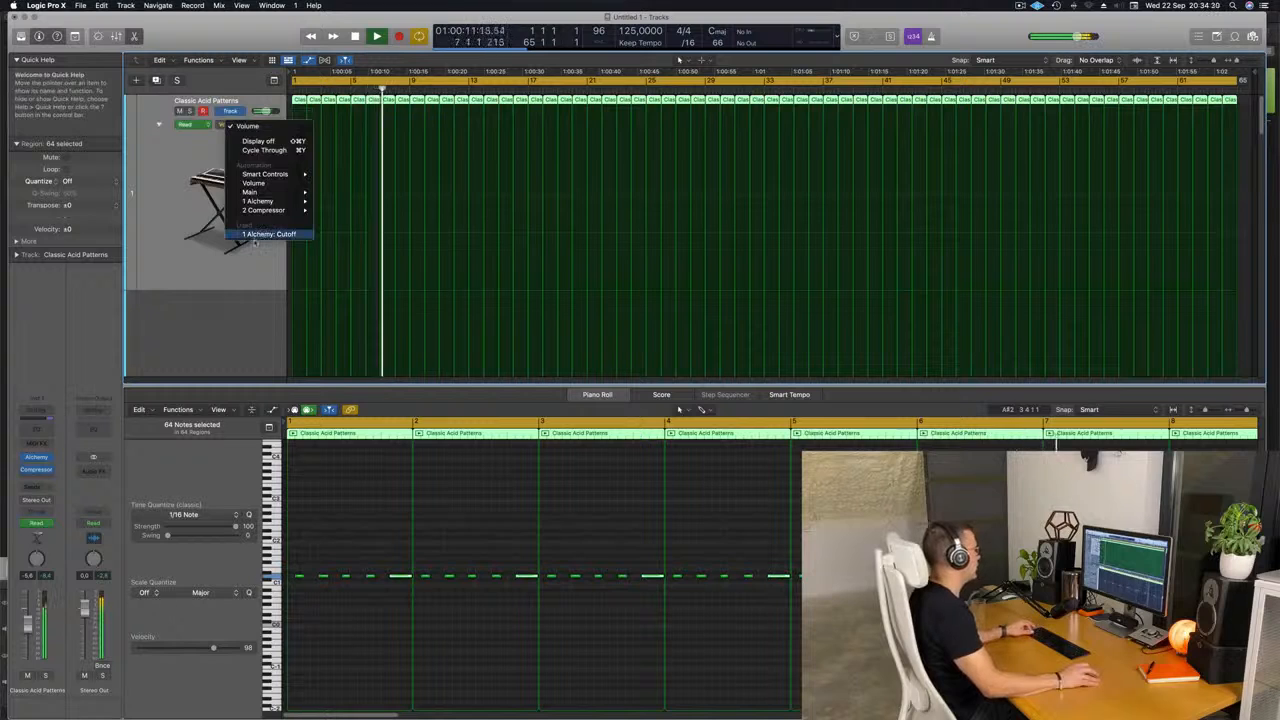
{"action": "left_click", "coordinate": [268, 233]}
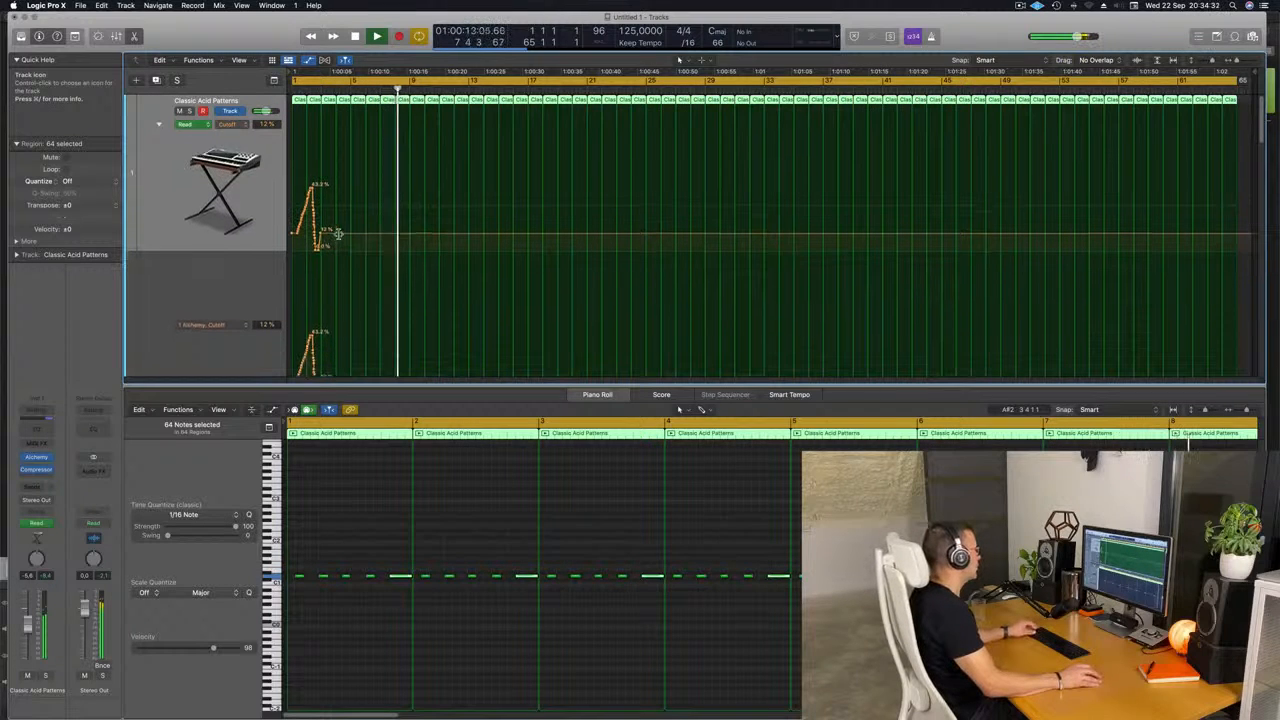
Step: Replace the recorded Cutoff curve with a ramp from 12% at bar 1 to about 33% at bar 5, falling again by bar 9
{"action": "left_click", "coordinate": [158, 126]}
{"action": "left_click_drag", "start_coordinate": [290, 236], "coordinate": [351, 199]}
{"action": "key", "text": "Return"}
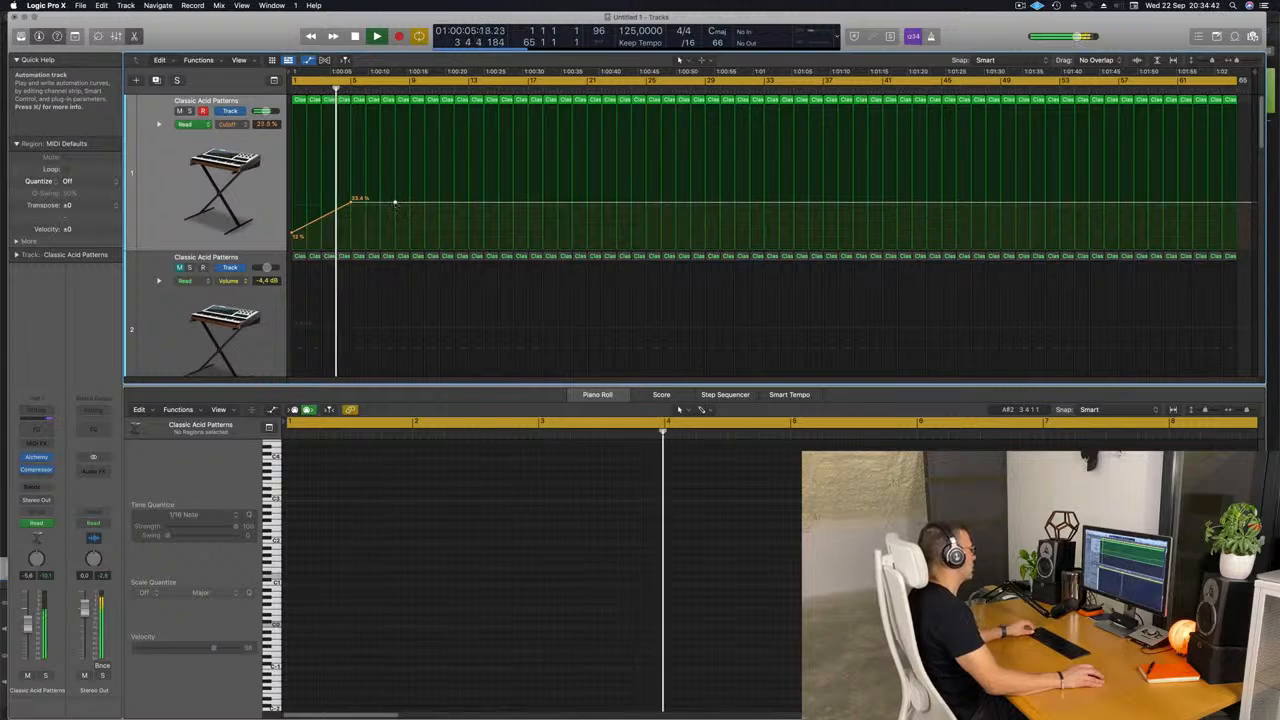
{"action": "left_click_drag", "start_coordinate": [394, 204], "coordinate": [415, 231]}
Step: Restart playback and add a send to Bus 4 on the Simple Space track
{"action": "scroll", "coordinate": [393, 237], "scroll_direction": "down", "scroll_amount": 3}
{"action": "scroll", "coordinate": [395, 237], "scroll_direction": "down", "scroll_amount": 2}
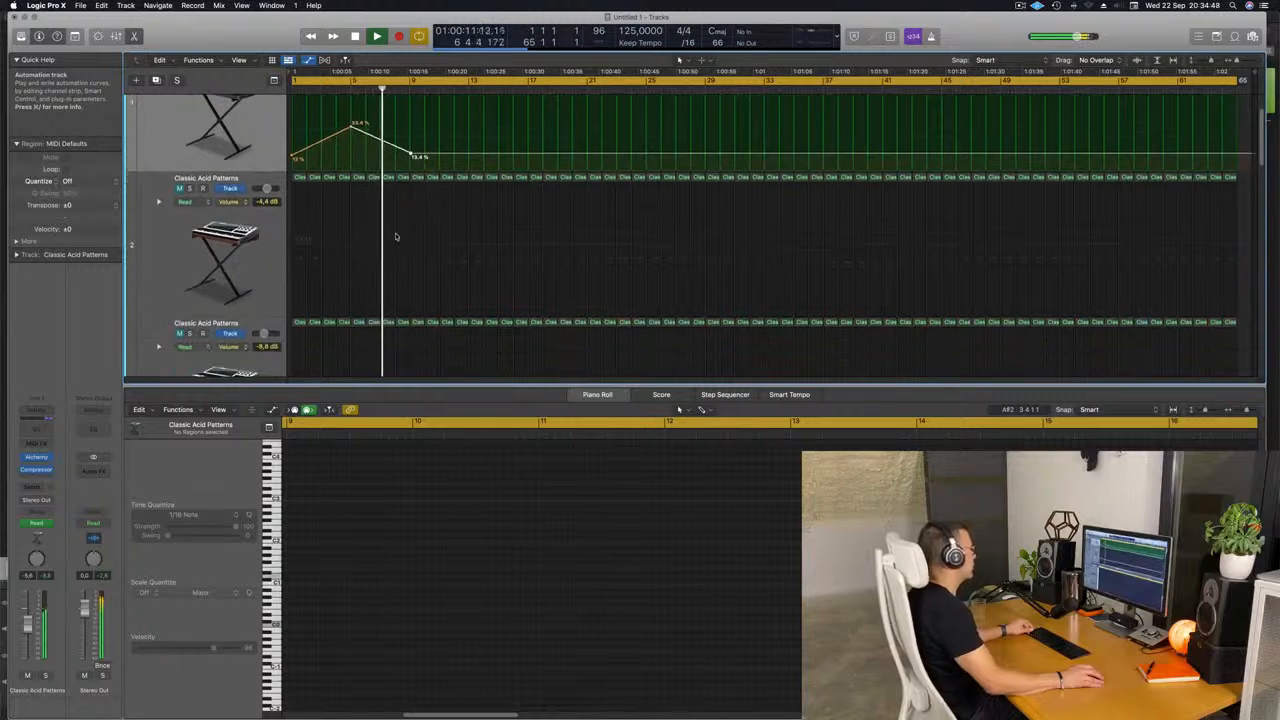
{"action": "scroll", "coordinate": [404, 267], "scroll_direction": "down", "scroll_amount": 4}
{"action": "scroll", "coordinate": [431, 247], "scroll_direction": "down", "scroll_amount": 5}
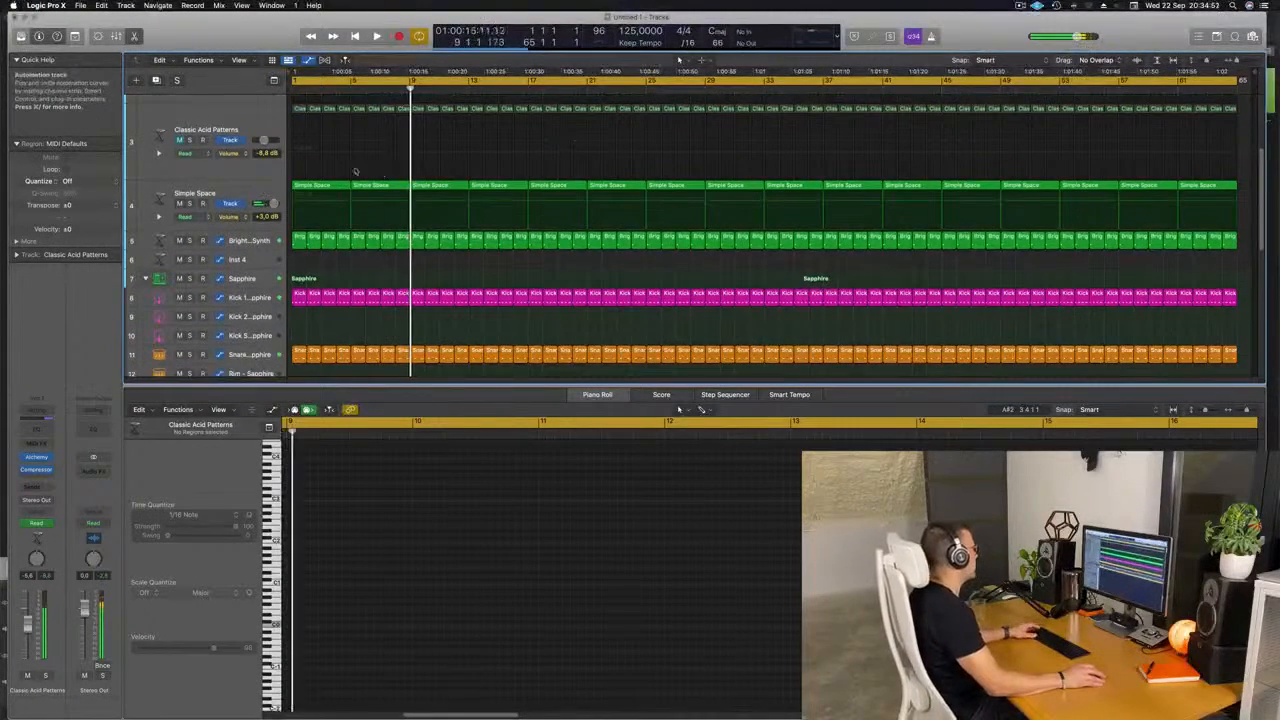
{"action": "key", "text": "Return"}
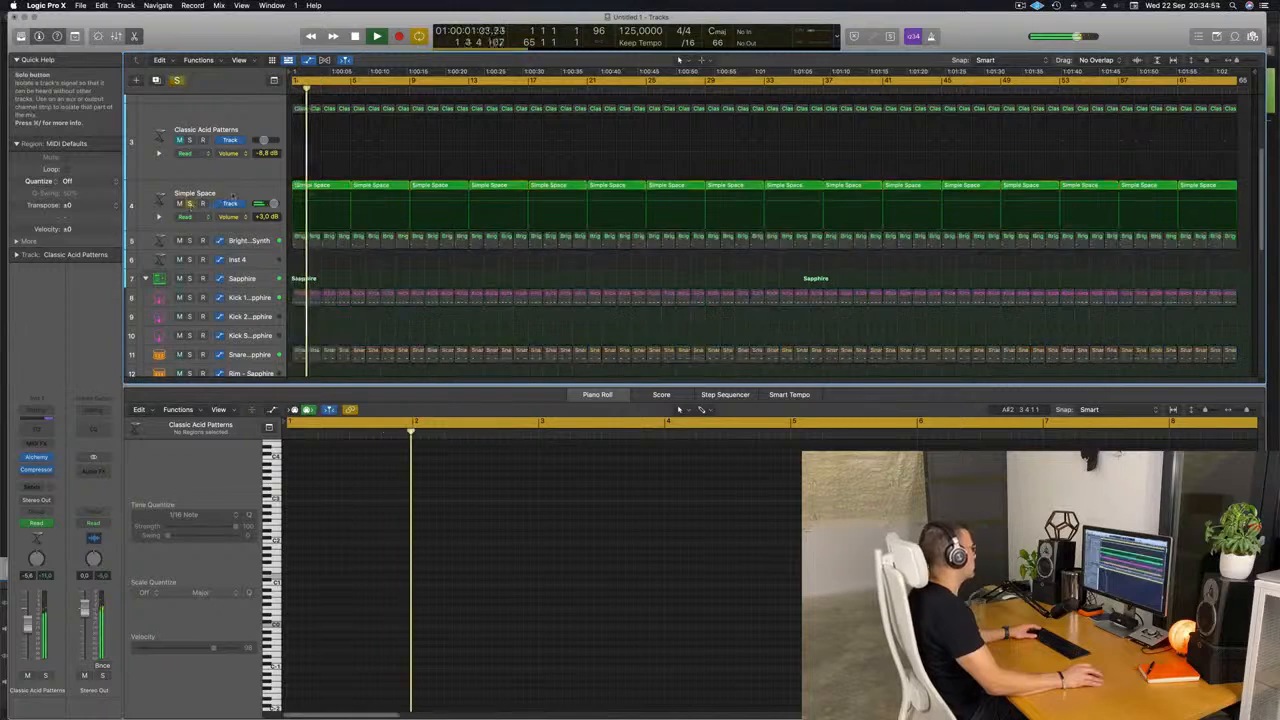
{"action": "left_click", "coordinate": [192, 210]}
{"action": "left_click", "coordinate": [40, 489]}
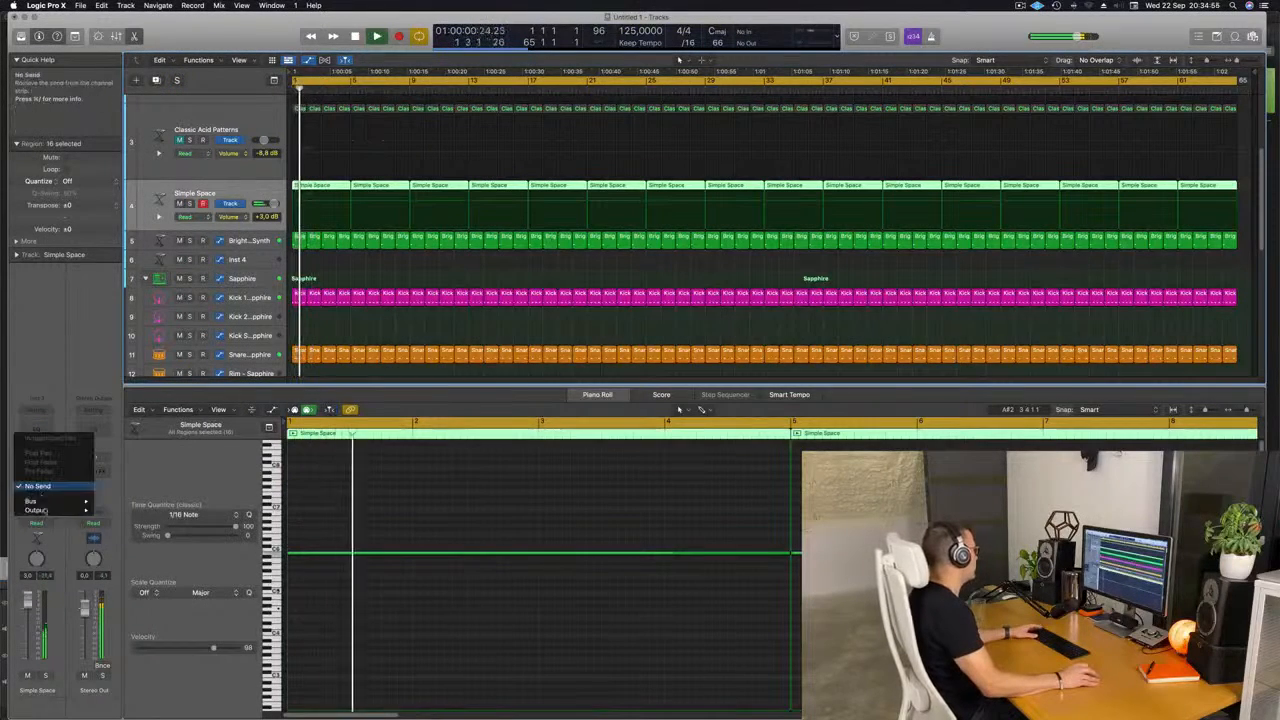
{"action": "mouse_move", "coordinate": [35, 501]}
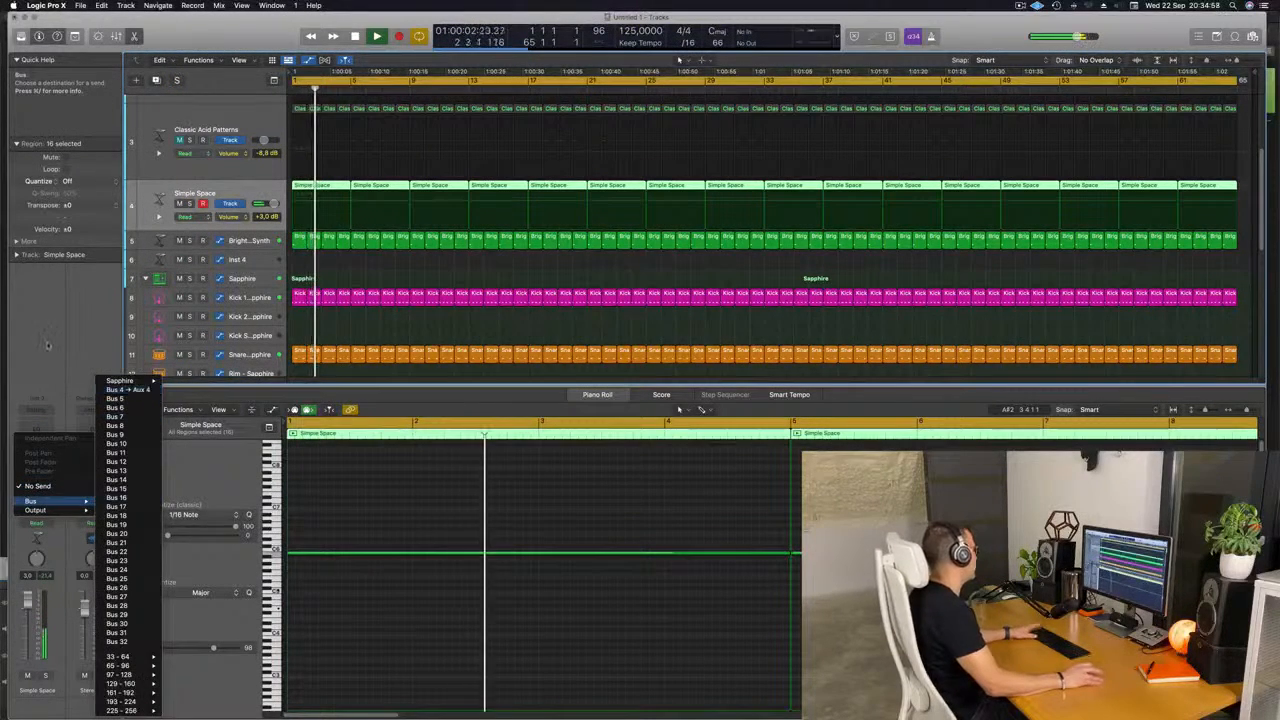
{"action": "left_click", "coordinate": [135, 391]}
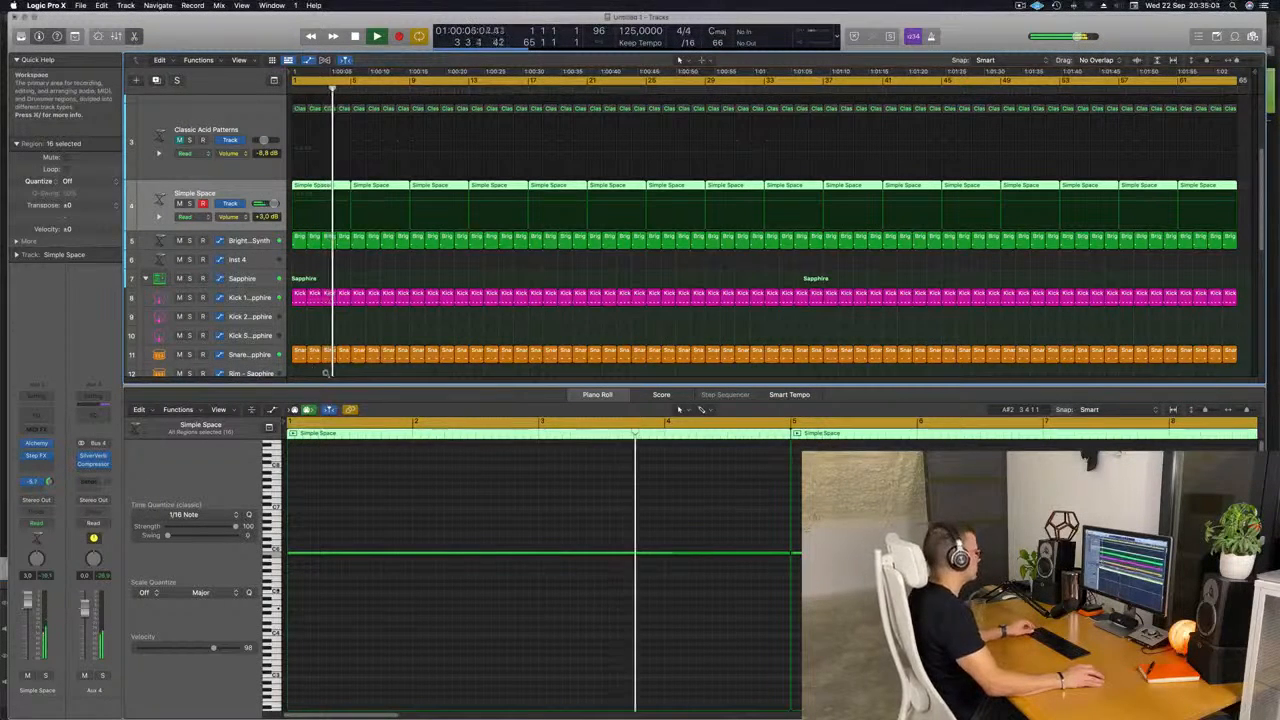
Step: Add a send to Bus 4 on the Clap 2 - Sapphire track
{"action": "scroll", "coordinate": [397, 223], "scroll_direction": "down", "scroll_amount": 5}
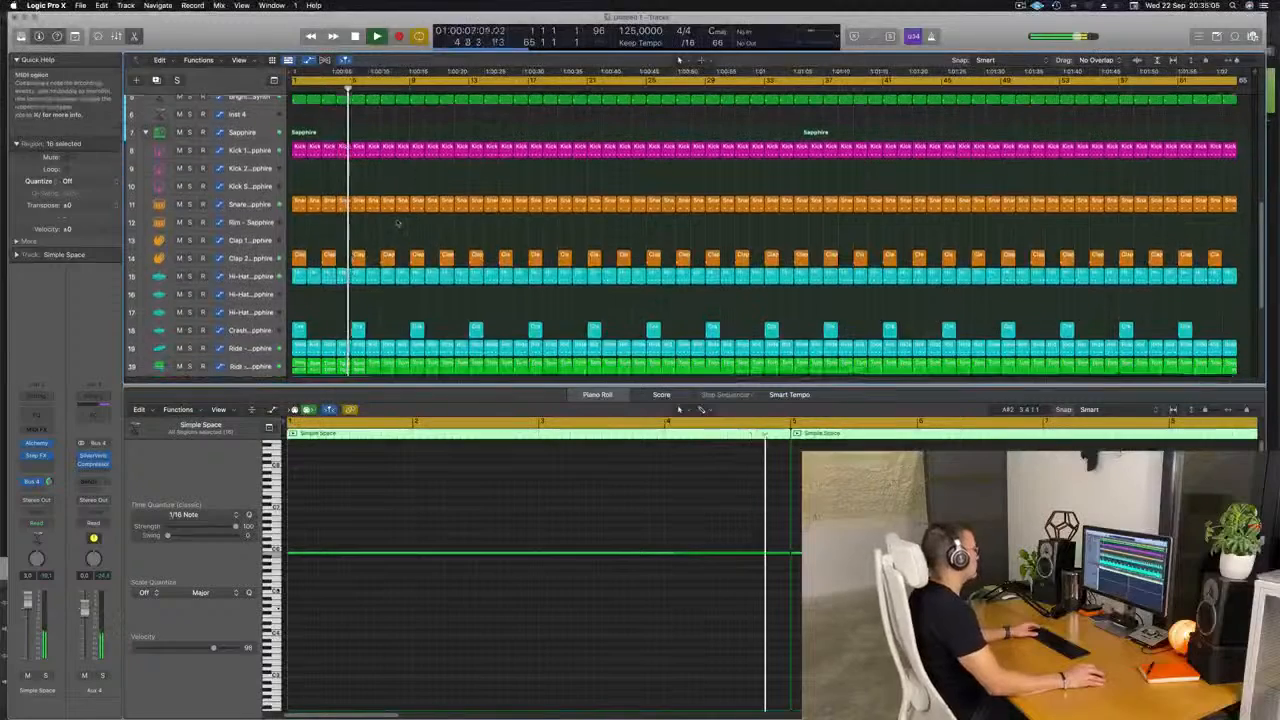
{"action": "left_click", "coordinate": [245, 258]}
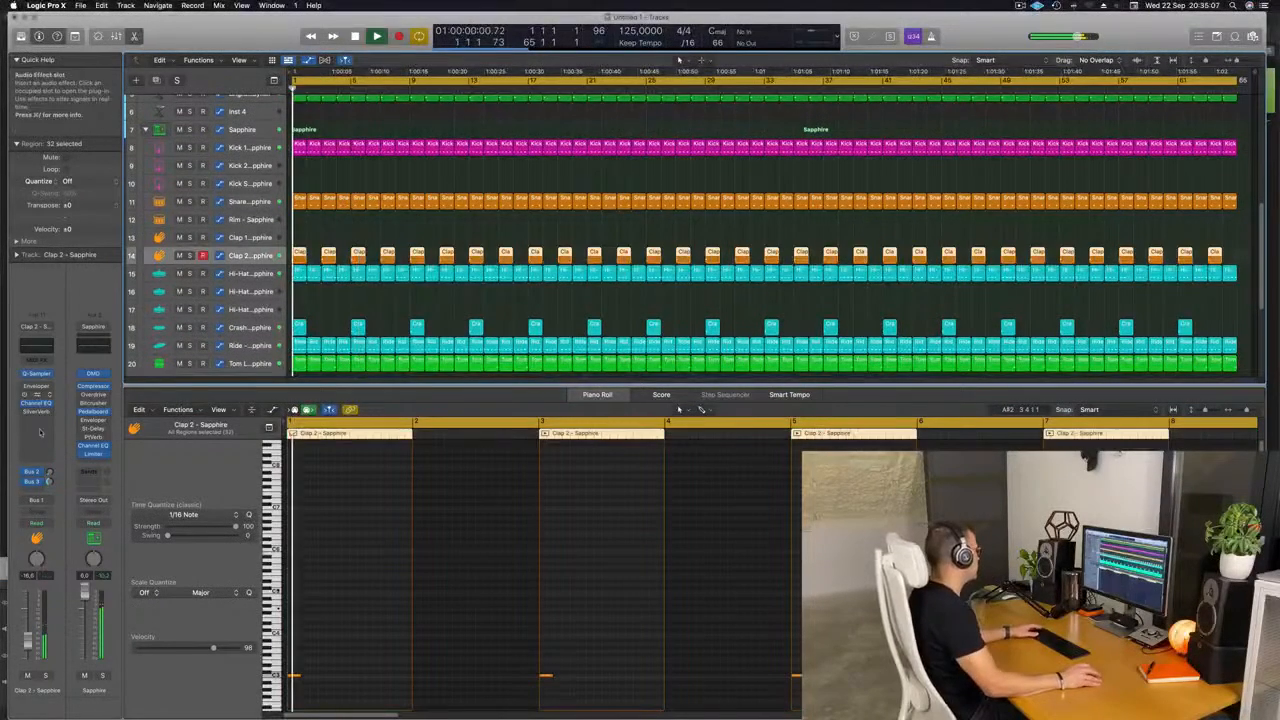
{"action": "left_click", "coordinate": [32, 491]}
{"action": "mouse_move", "coordinate": [35, 503]}
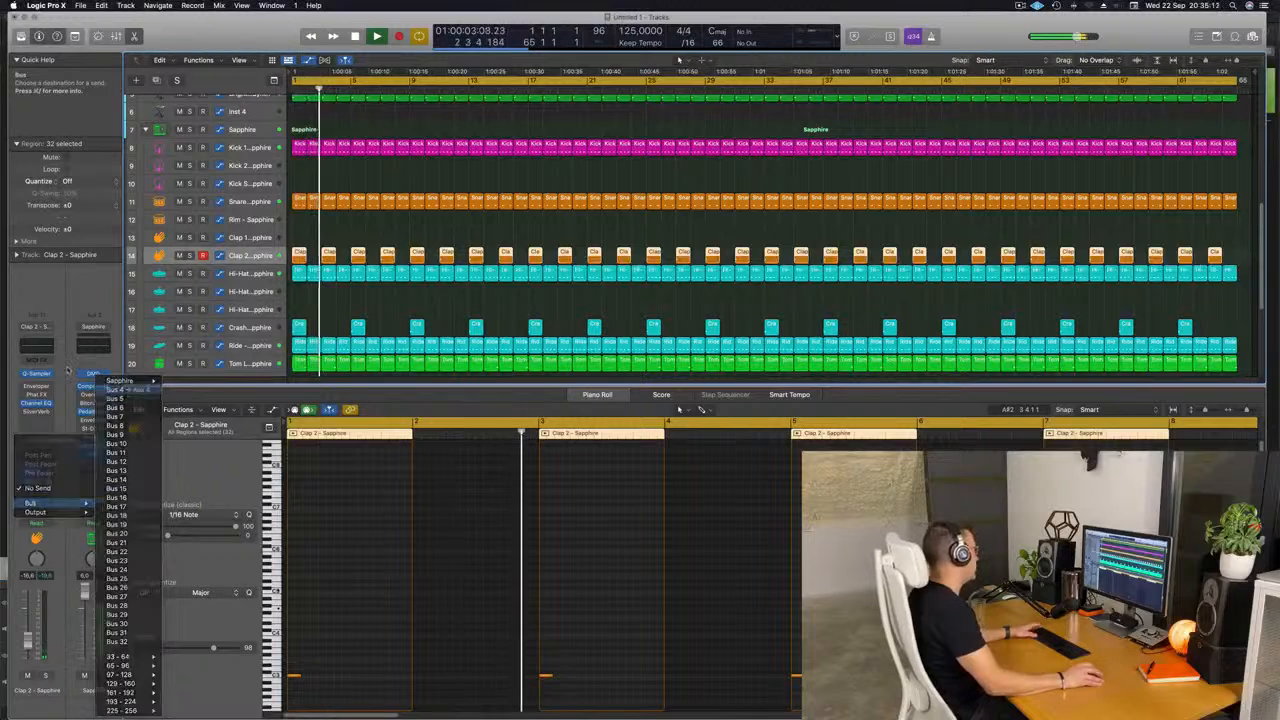
{"action": "left_click", "coordinate": [118, 389]}
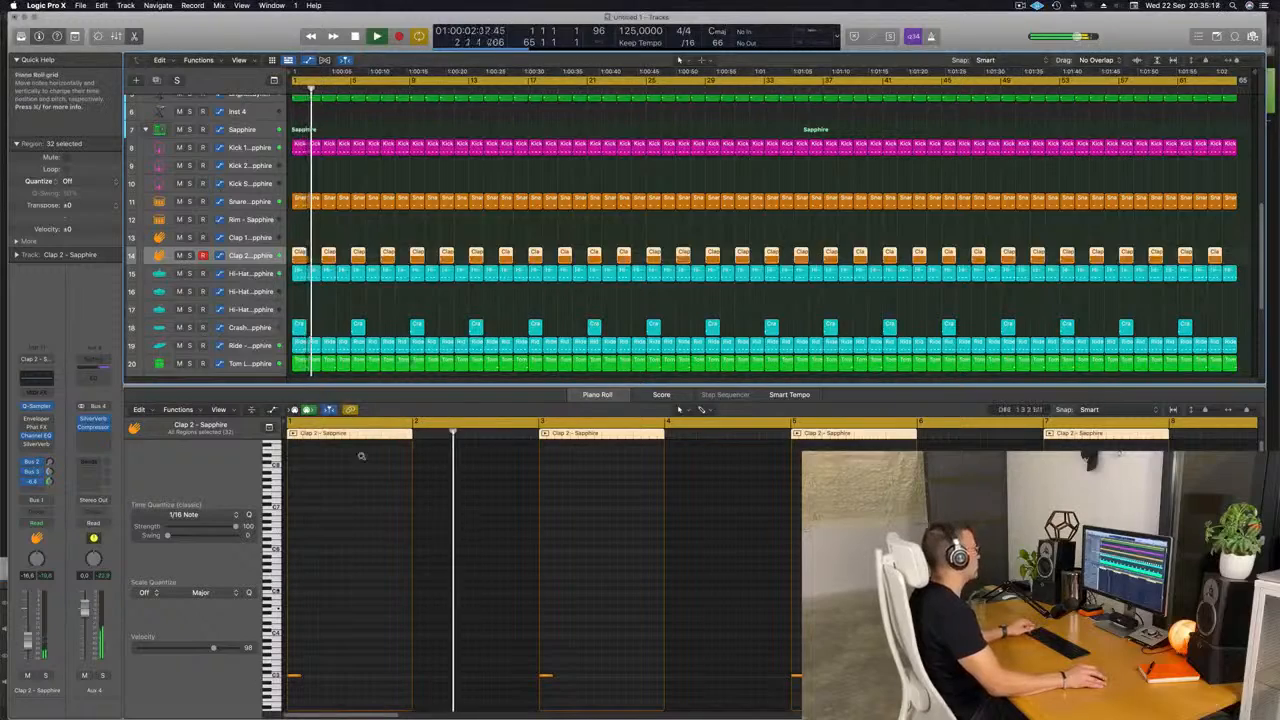
Step: Extend the first acid track's Cutoff automation with a second rise to about 35% at bar 13 and a fall by bar 17
{"action": "scroll", "coordinate": [430, 300], "scroll_direction": "up", "scroll_amount": 10}
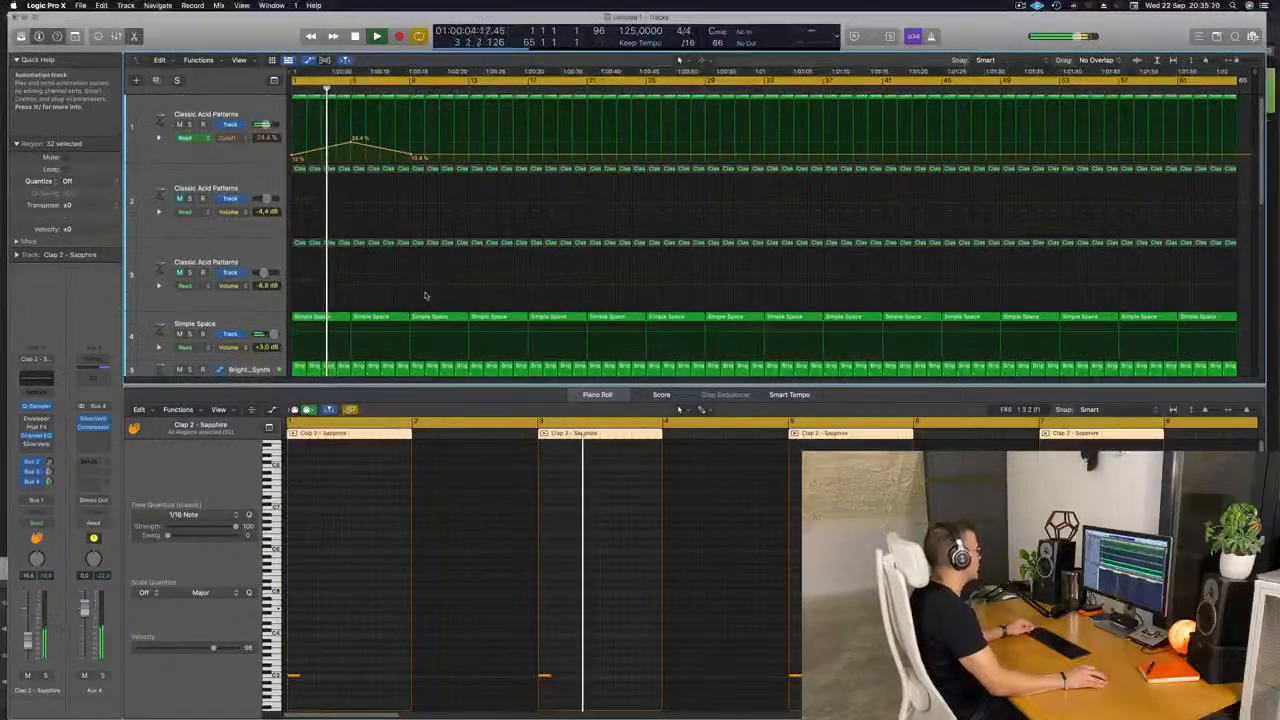
{"action": "key", "text": "space"}
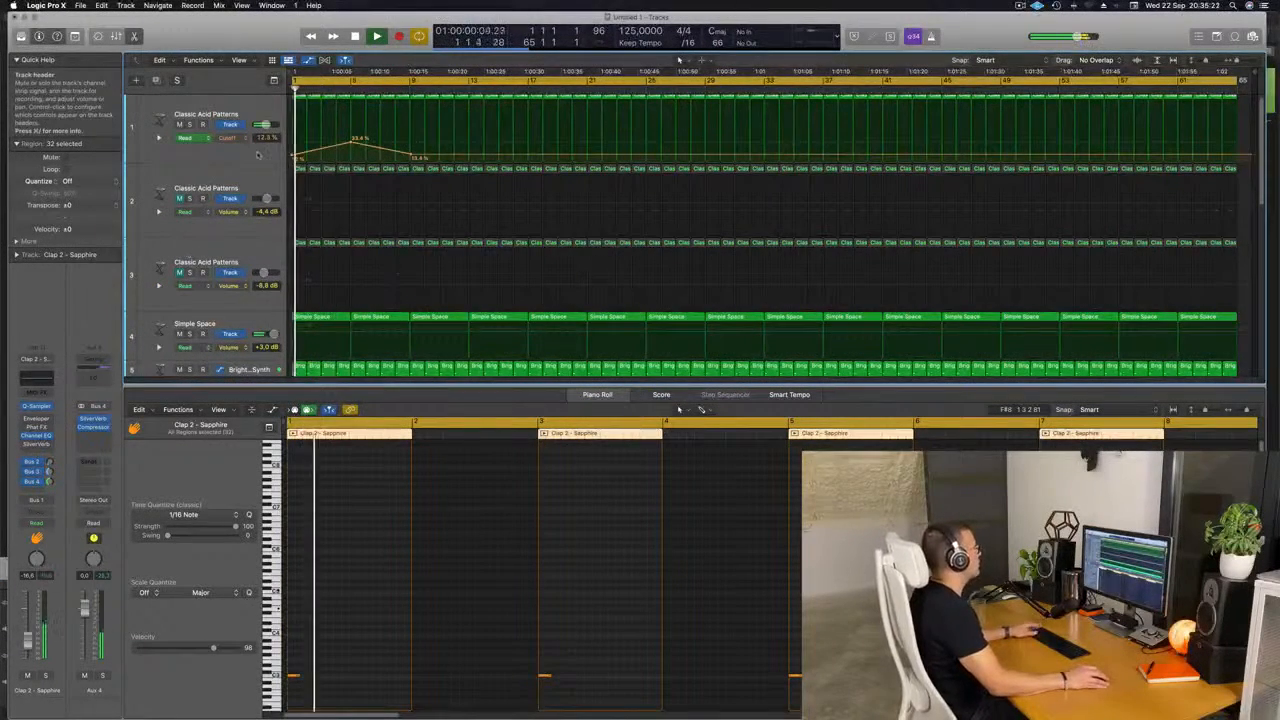
{"action": "left_click", "coordinate": [467, 157]}
{"action": "left_click_drag", "start_coordinate": [467, 157], "coordinate": [530, 157]}
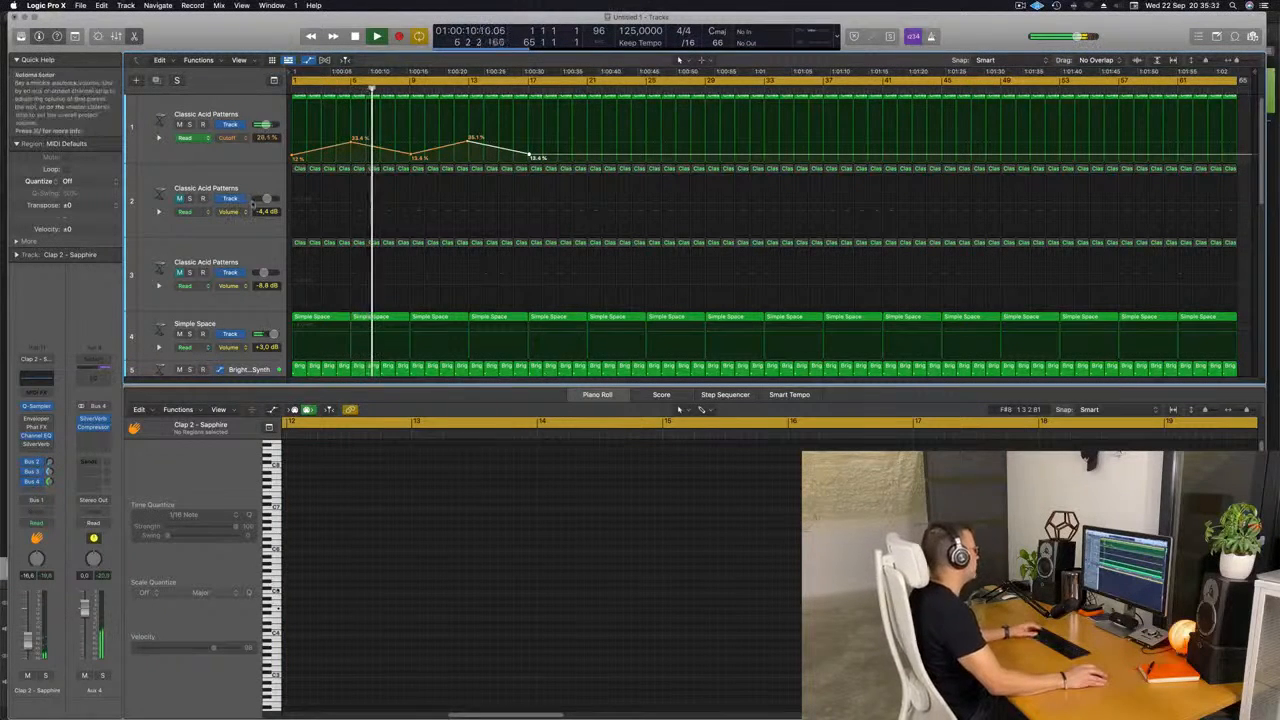
Step: Unmute the second Classic Acid Patterns track, select it, and restart playback from the beginning
{"action": "left_click", "coordinate": [178, 198]}
{"action": "left_click", "coordinate": [178, 198]}
{"action": "key", "text": "space"}
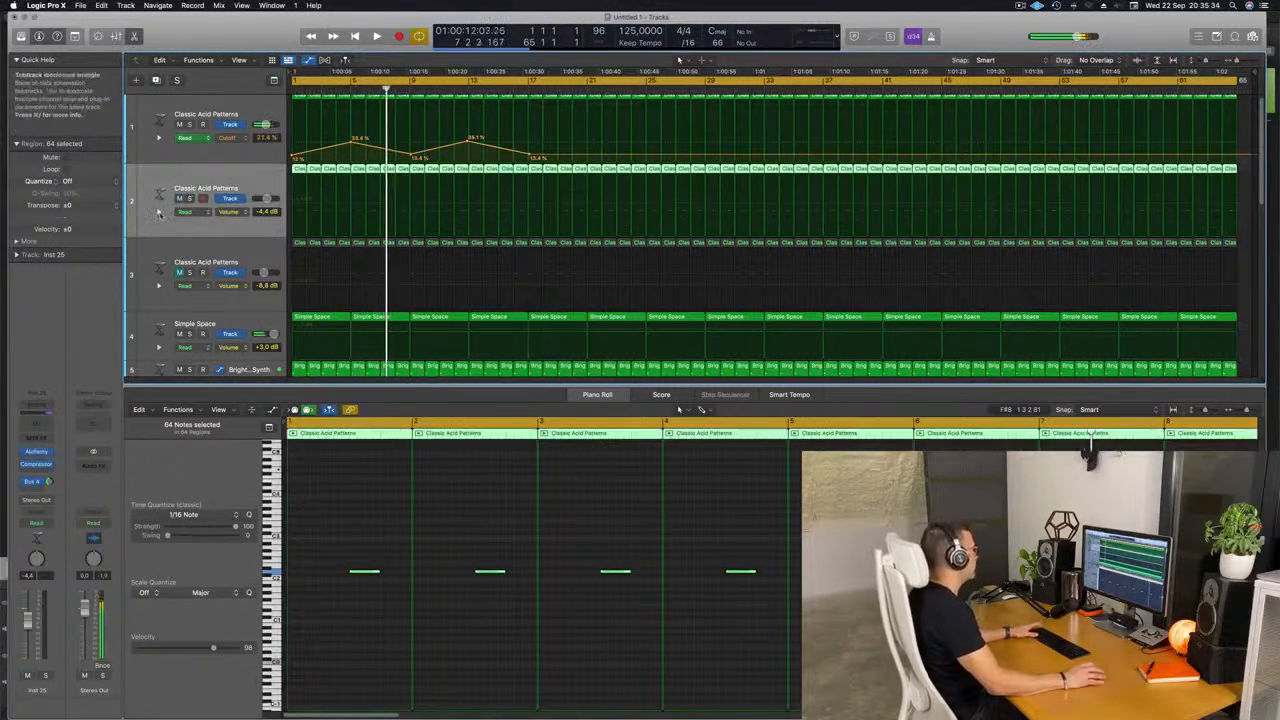
{"action": "key", "text": "space"}
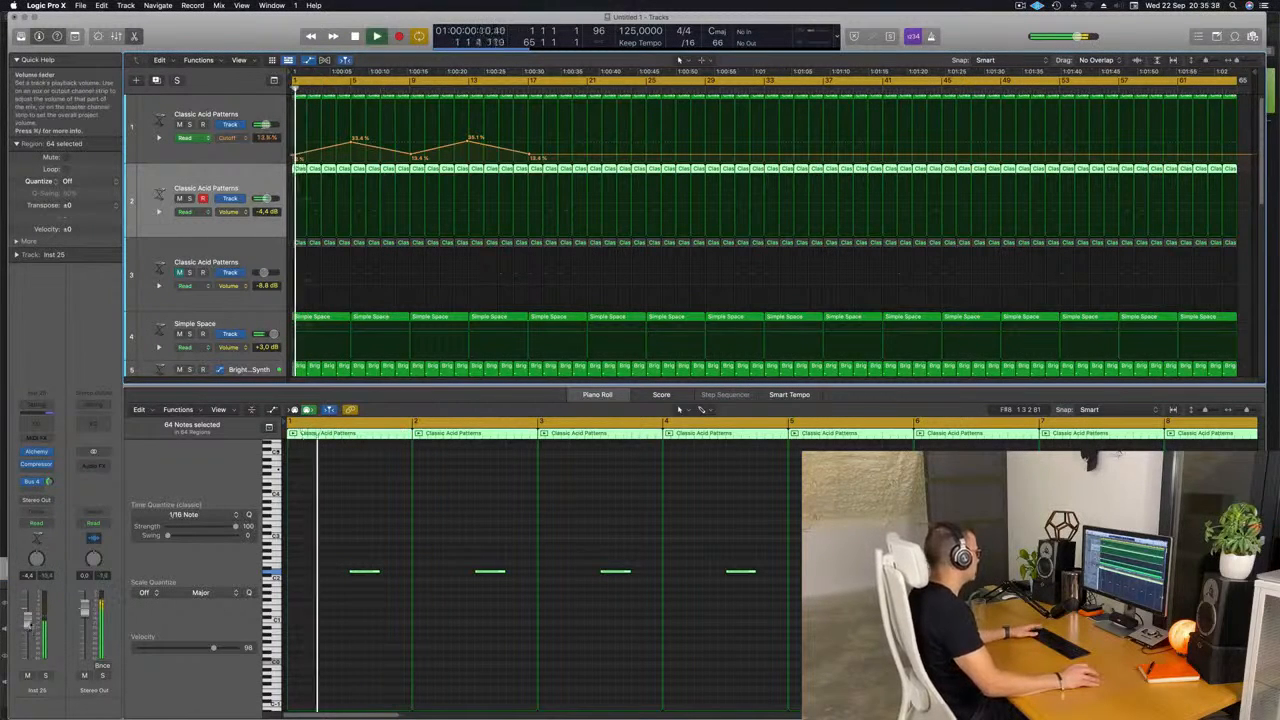
Step: Add a Channel EQ to the second acid track with a 12 dB/Oct low cut at 188 Hz, and lower the track's volume slightly
{"action": "left_click", "coordinate": [37, 424]}
{"action": "left_click", "coordinate": [458, 200]}
{"action": "left_click_drag", "start_coordinate": [470, 300], "coordinate": [727, 243]}
{"action": "key", "text": "space"}
{"action": "key", "text": "space"}
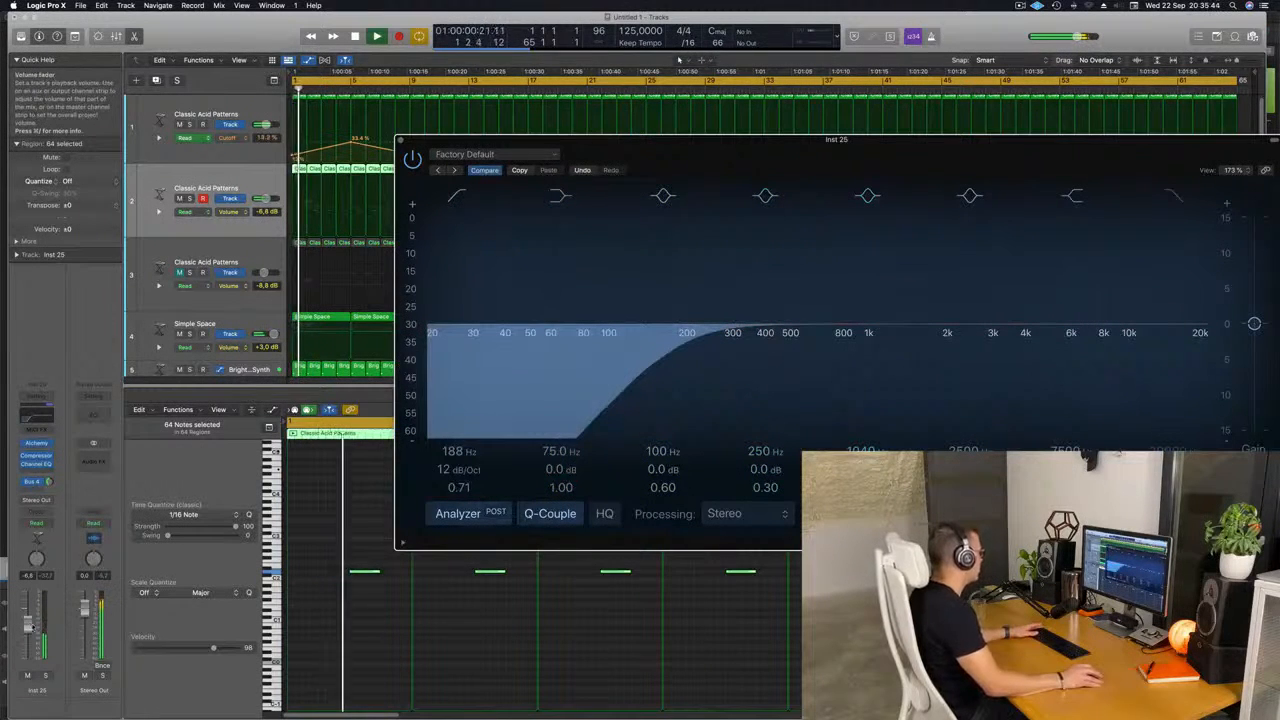
{"action": "left_click_drag", "start_coordinate": [31, 627], "coordinate": [31, 624]}
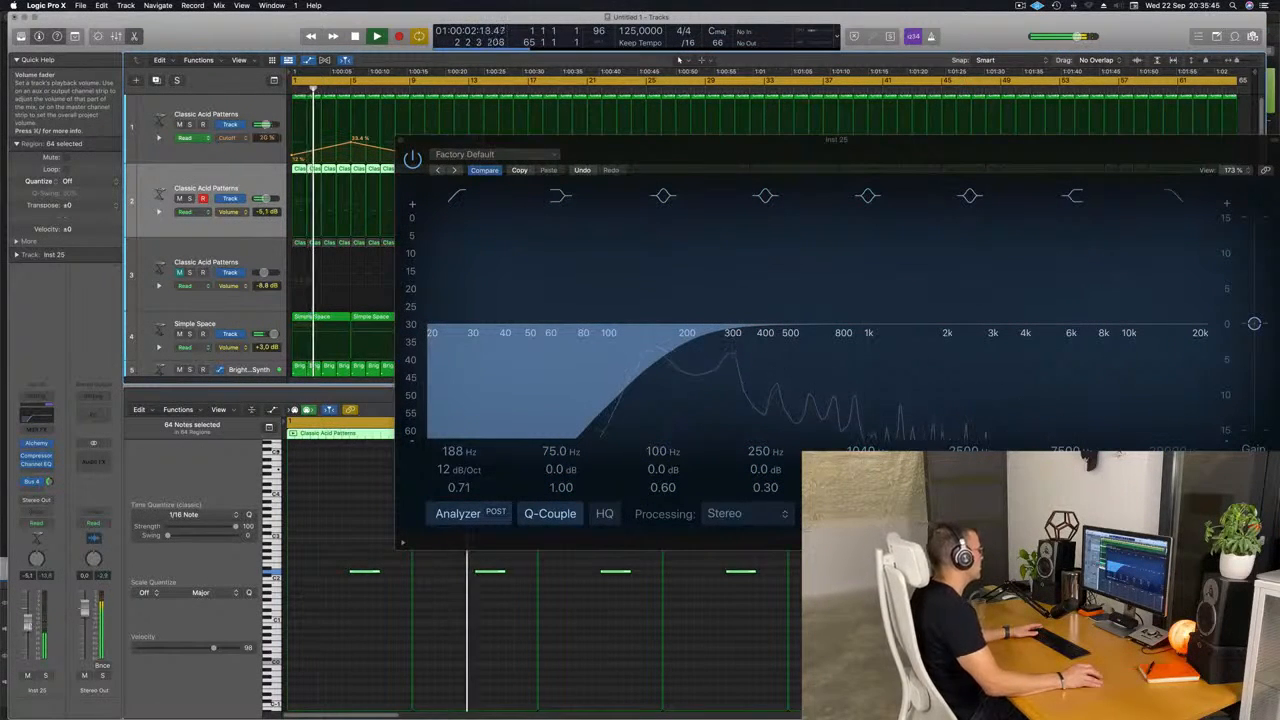
{"action": "left_click", "coordinate": [401, 140]}
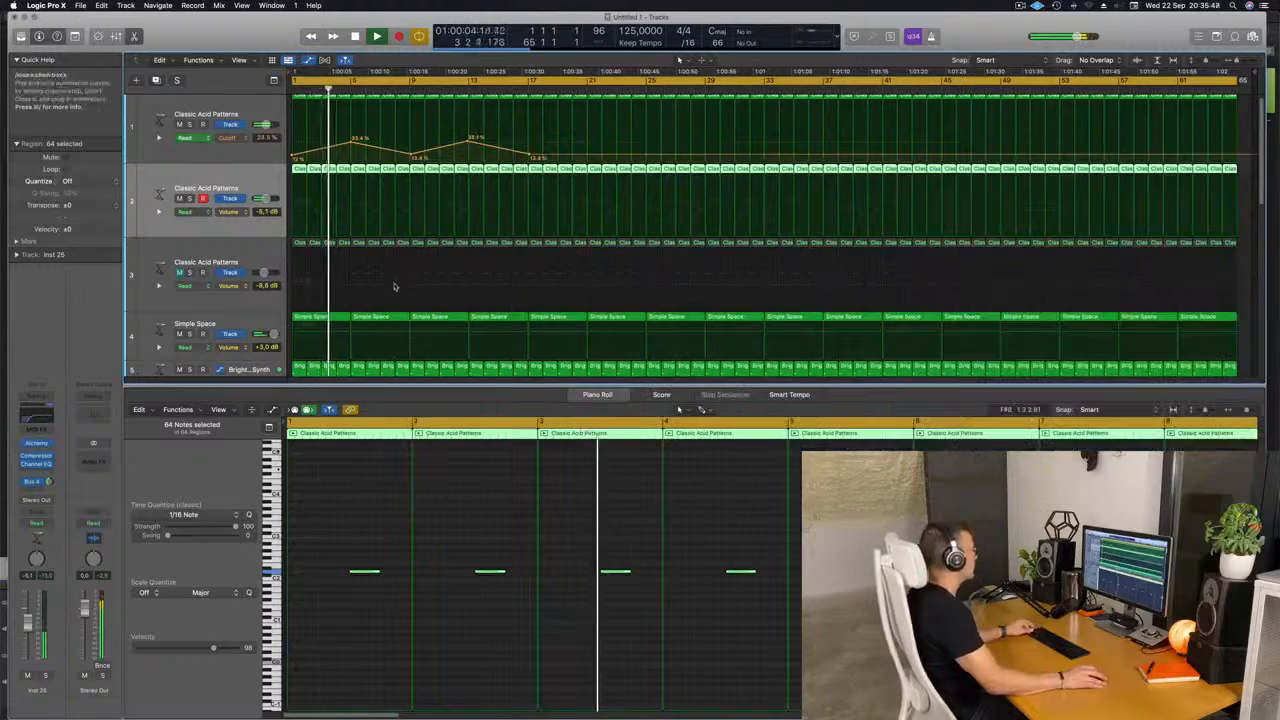
Step: Boost the 75 Hz low shelf by 3.1 dB in the Kick 1 - Sapphire track's Channel EQ
{"action": "scroll", "coordinate": [380, 290], "scroll_direction": "down", "scroll_amount": 5}
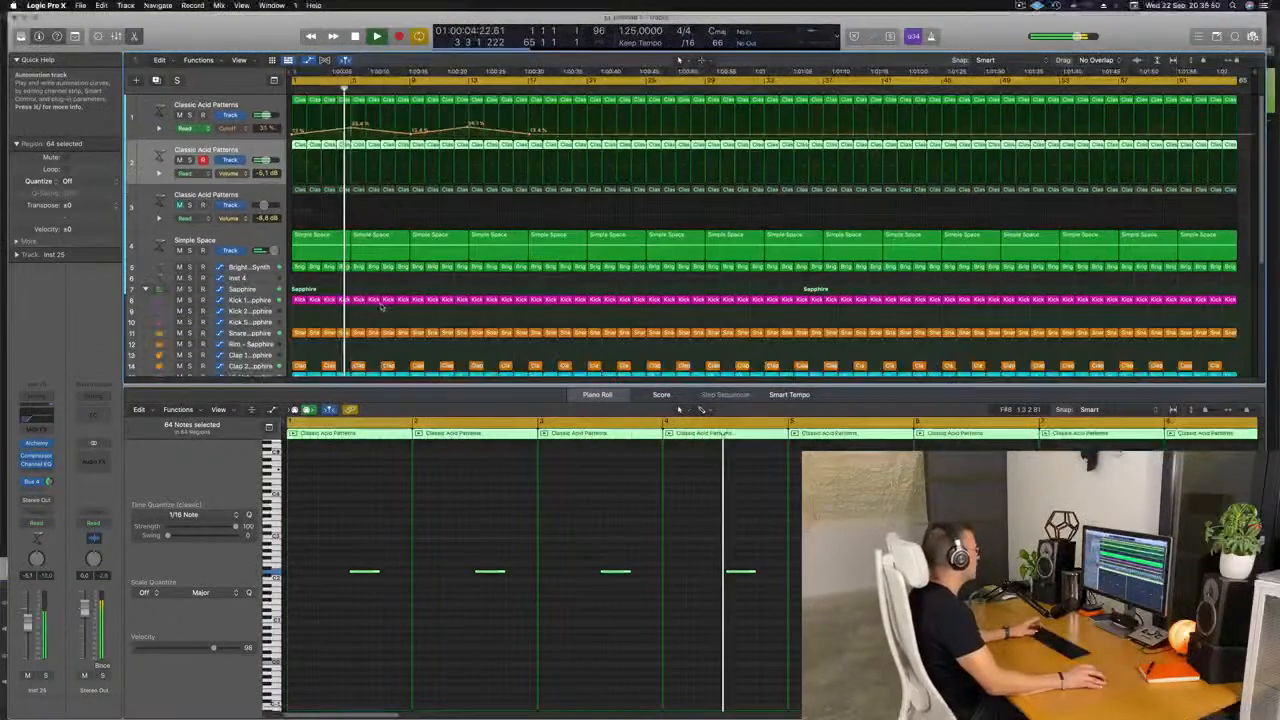
{"action": "key", "text": "Return"}
{"action": "scroll", "coordinate": [362, 313], "scroll_direction": "down", "scroll_amount": 1}
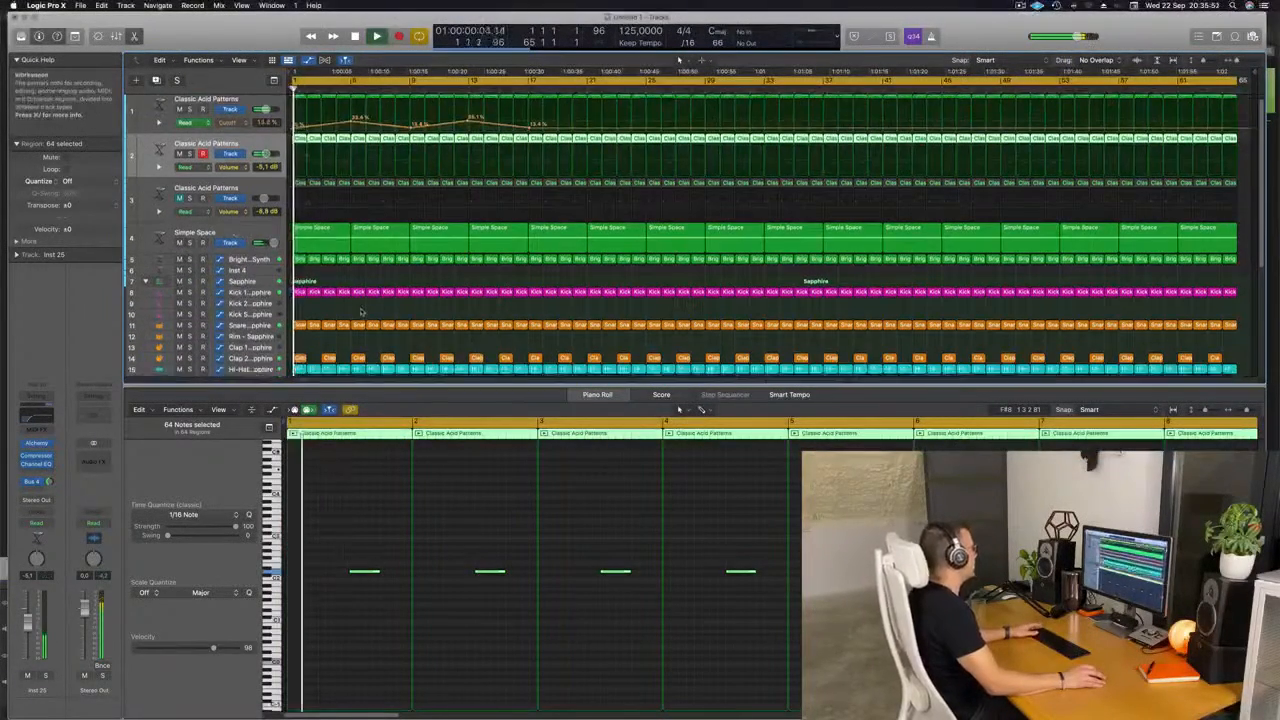
{"action": "scroll", "coordinate": [362, 313], "scroll_direction": "down", "scroll_amount": 5}
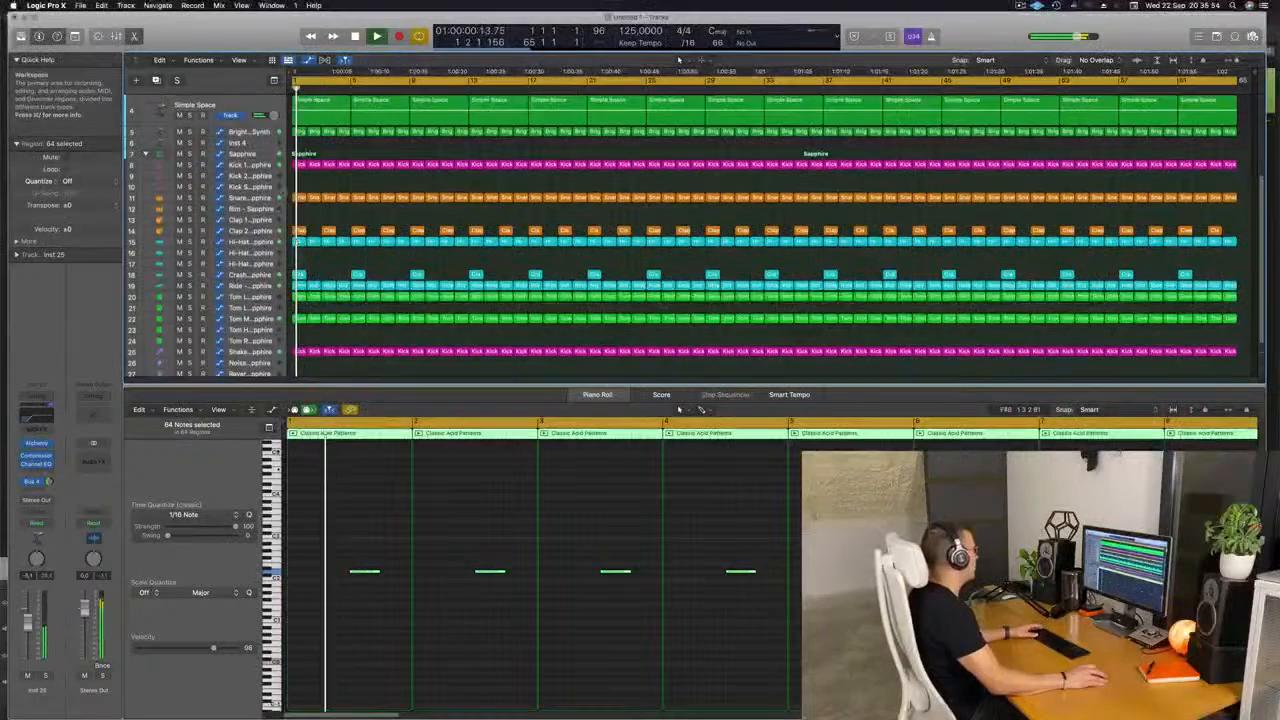
{"action": "scroll", "coordinate": [300, 250], "scroll_direction": "up", "scroll_amount": 1}
{"action": "left_click", "coordinate": [258, 182]}
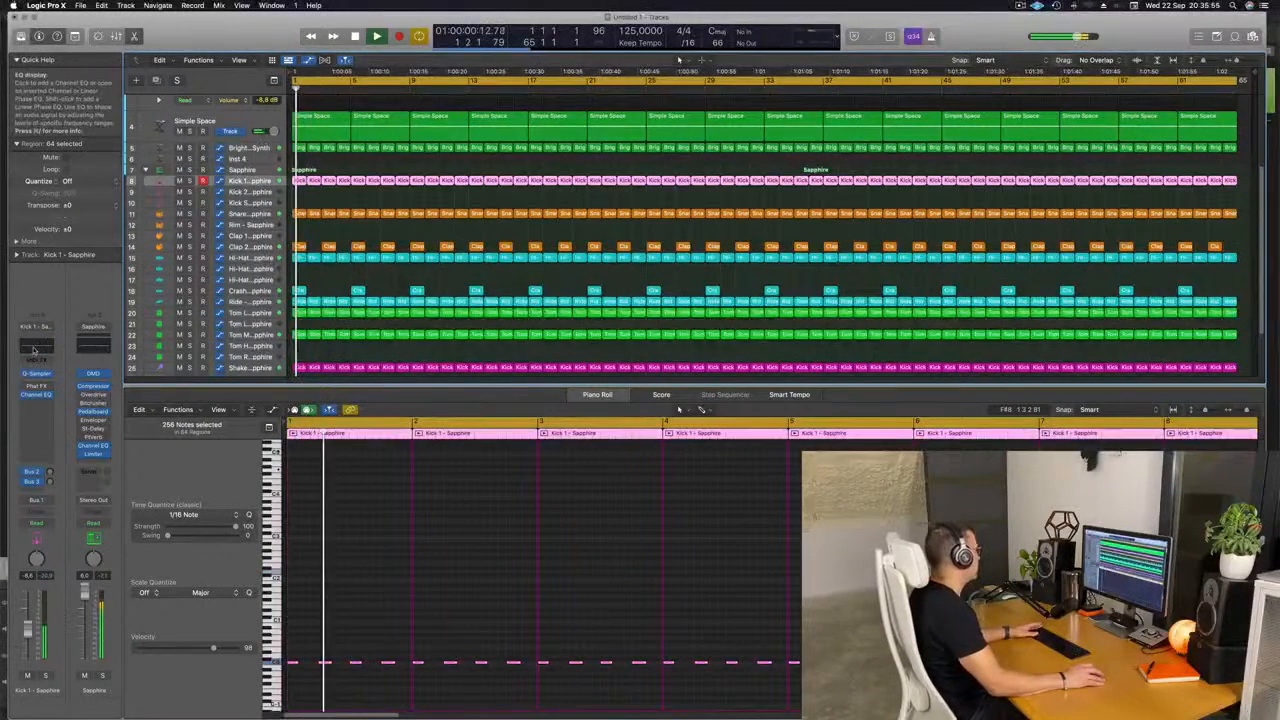
{"action": "left_click", "coordinate": [36, 395]}
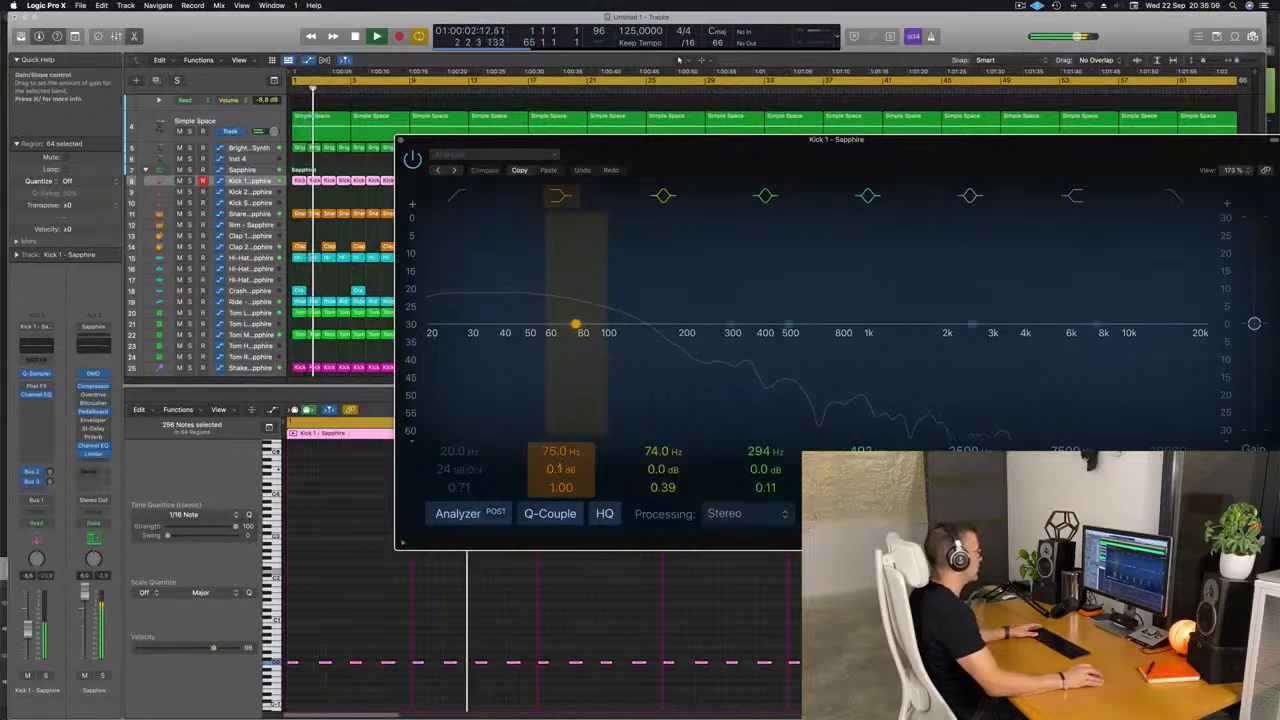
{"action": "left_click_drag", "start_coordinate": [560, 467], "coordinate": [560, 445]}
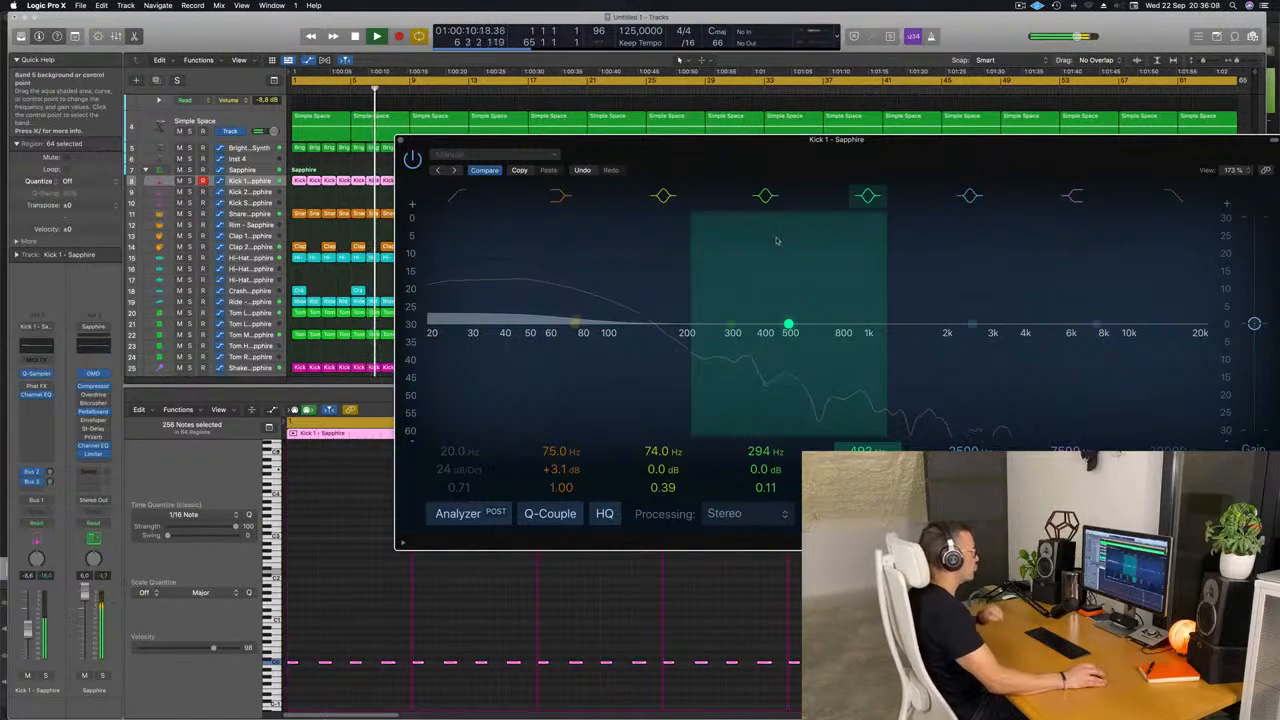
{"action": "left_click_drag", "start_coordinate": [402, 142], "coordinate": [328, 146]}
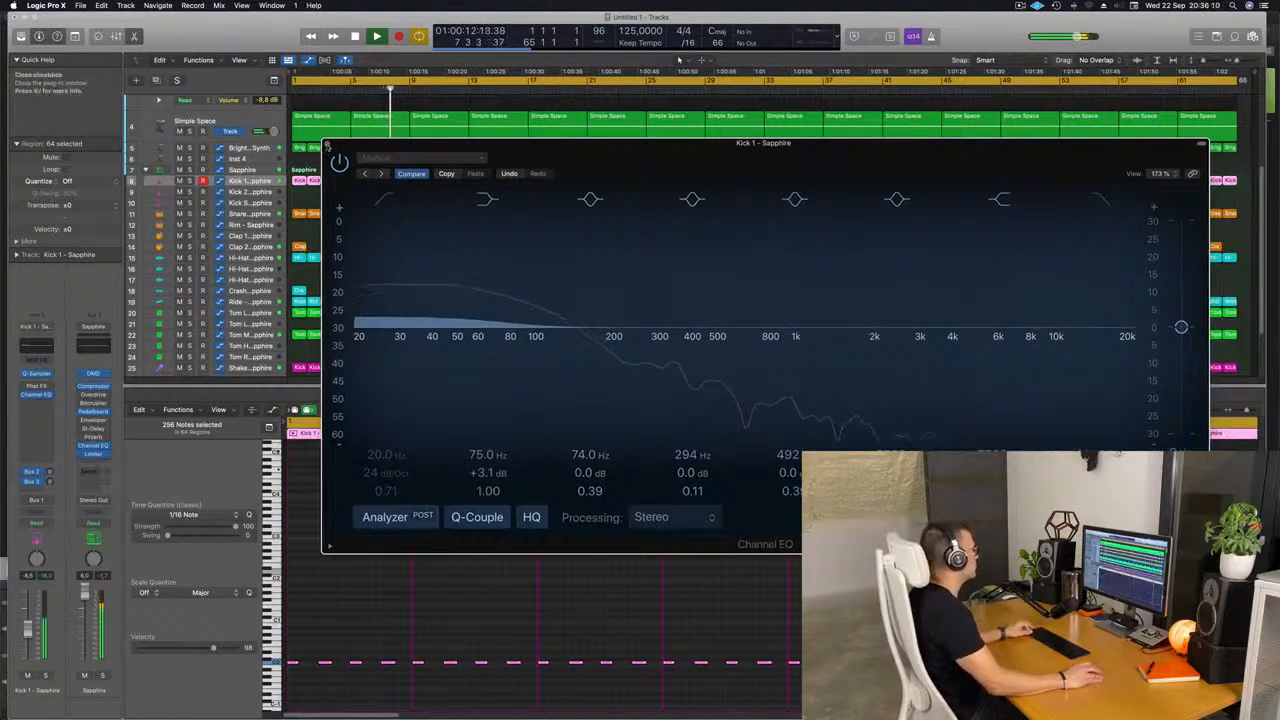
{"action": "left_click", "coordinate": [327, 146]}
Step: Reduce the track heights to fit more tracks in the arrangement, and stop playback
{"action": "key", "text": "super+Up"}
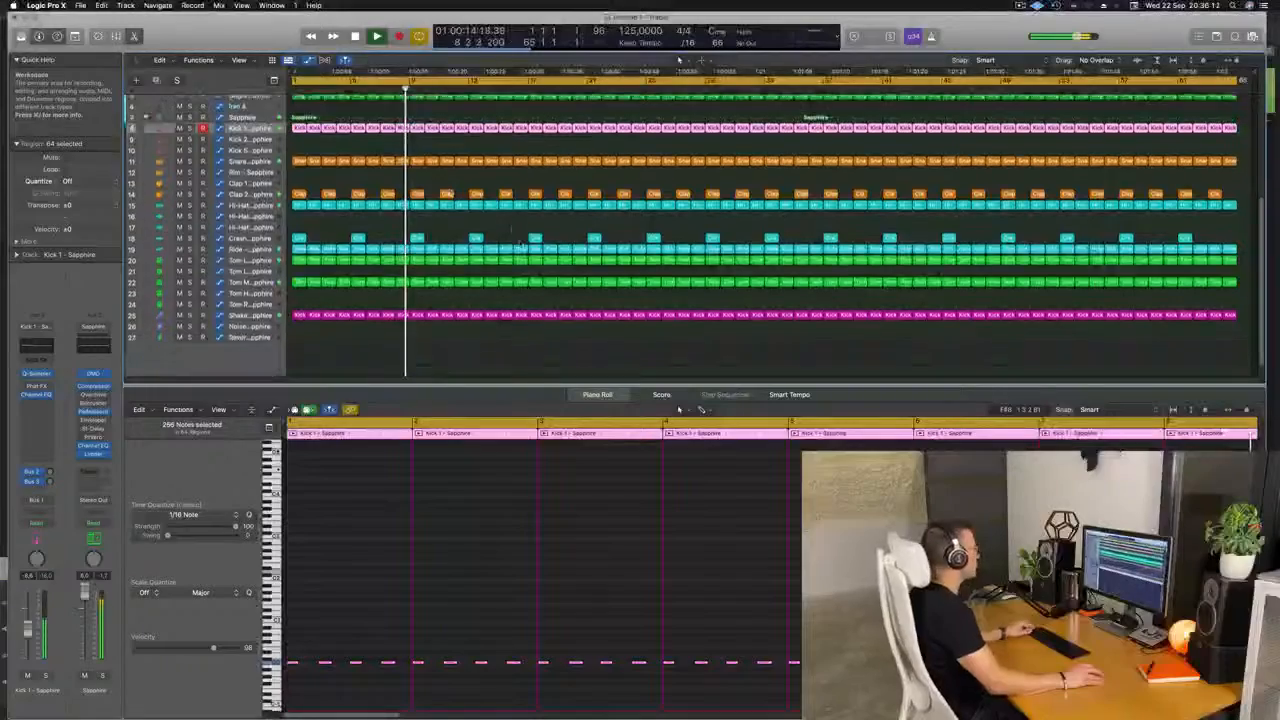
{"action": "scroll", "coordinate": [519, 243], "scroll_direction": "down", "scroll_amount": 1}
{"action": "key", "text": "super+Up"}
{"action": "key", "text": "super+Up"}
{"action": "scroll", "coordinate": [520, 280], "scroll_direction": "up", "scroll_amount": 4}
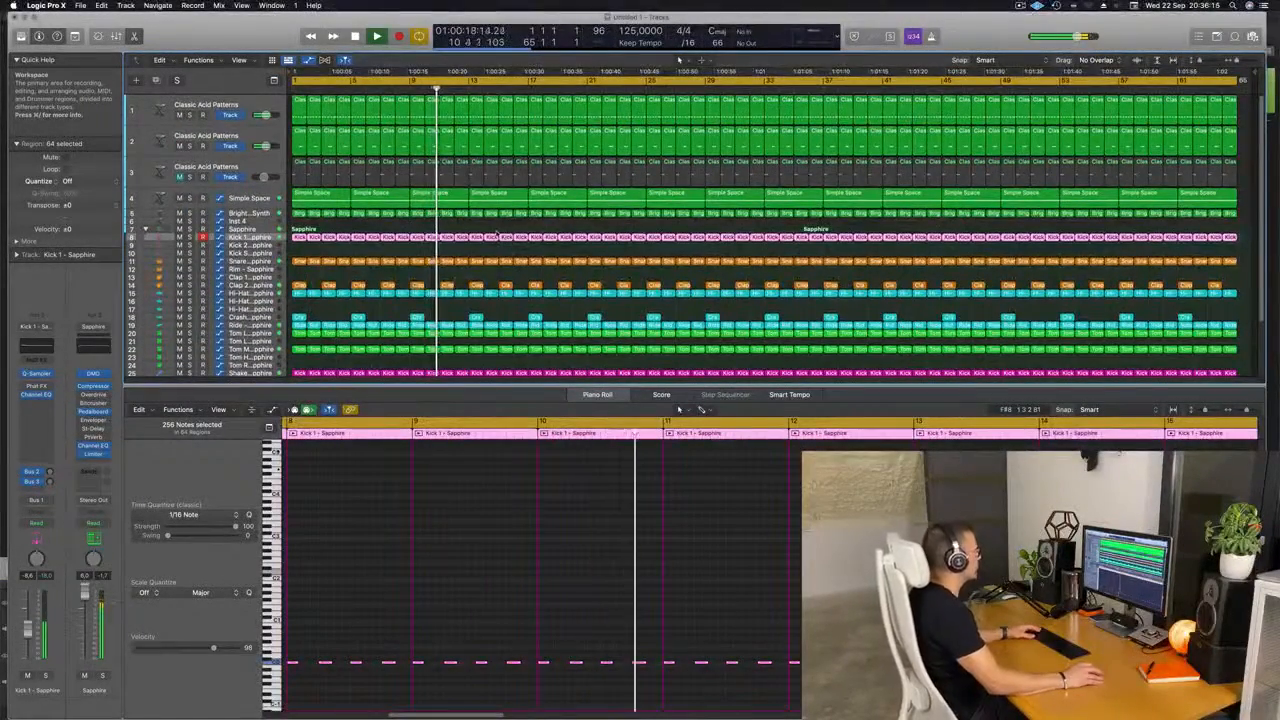
{"action": "scroll", "coordinate": [268, 277], "scroll_direction": "down", "scroll_amount": 1}
{"action": "key", "text": "space"}
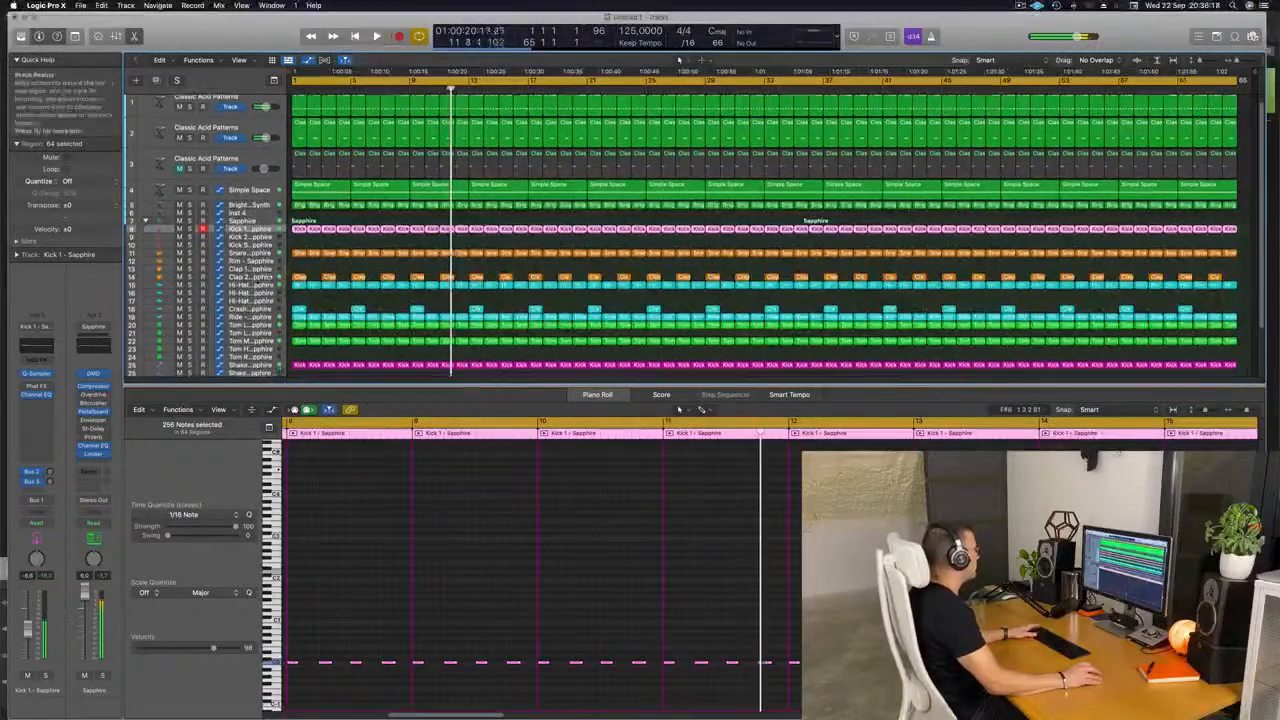
Step: Select the Clap 2 - Sapphire track, lower its volume slightly, and play from the beginning
{"action": "key", "text": "Return"}
{"action": "key", "text": "space"}
{"action": "left_click", "coordinate": [267, 277]}
{"action": "key", "text": "space"}
{"action": "key", "text": "Return"}
{"action": "key", "text": "space"}
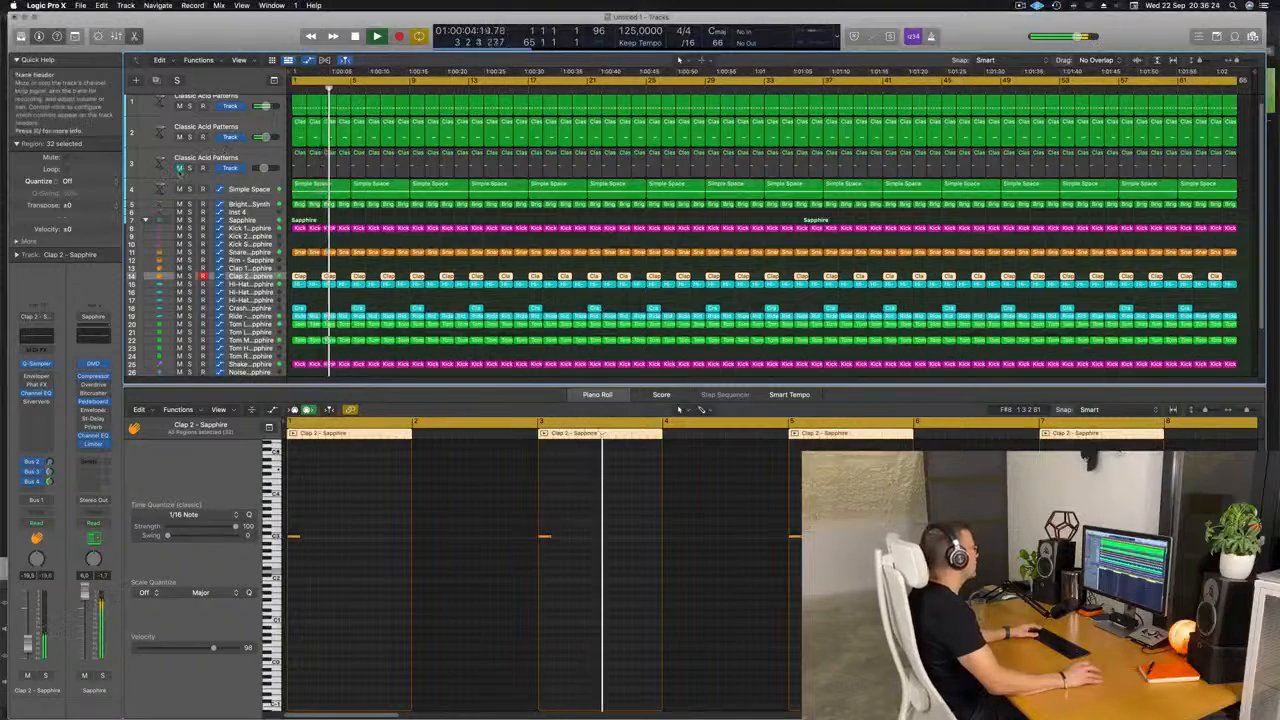
Step: Unmute the third Classic Acid Patterns track and lengthen all its notes to one beat
{"action": "left_click", "coordinate": [179, 167]}
{"action": "key", "text": "Return"}
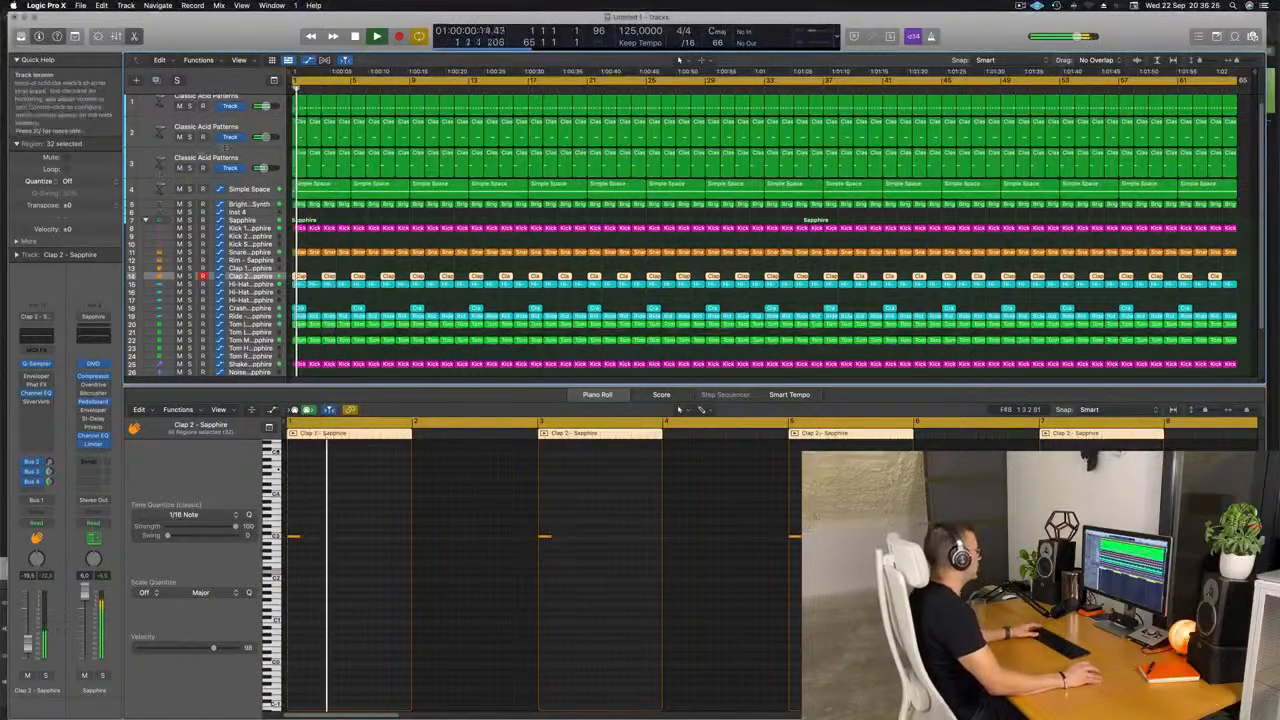
{"action": "left_click", "coordinate": [238, 165]}
{"action": "key", "text": "Return"}
{"action": "key", "text": "space"}
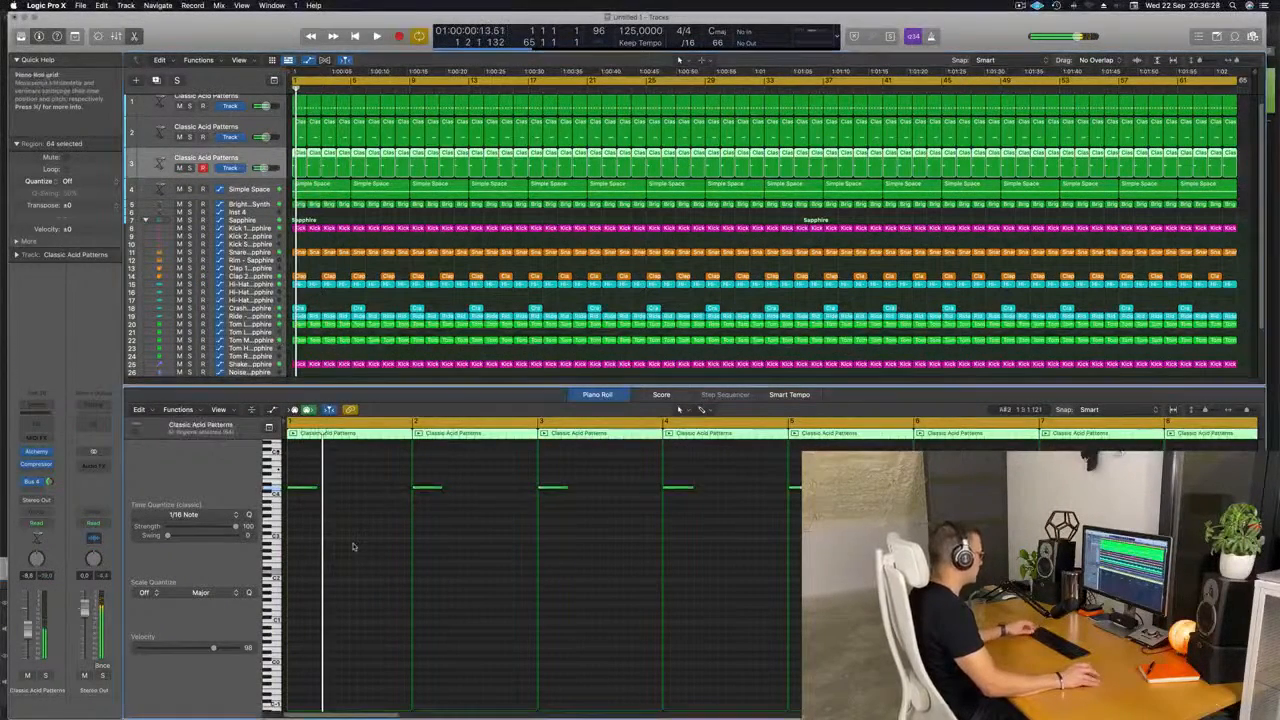
{"action": "left_click_drag", "start_coordinate": [318, 491], "coordinate": [346, 493]}
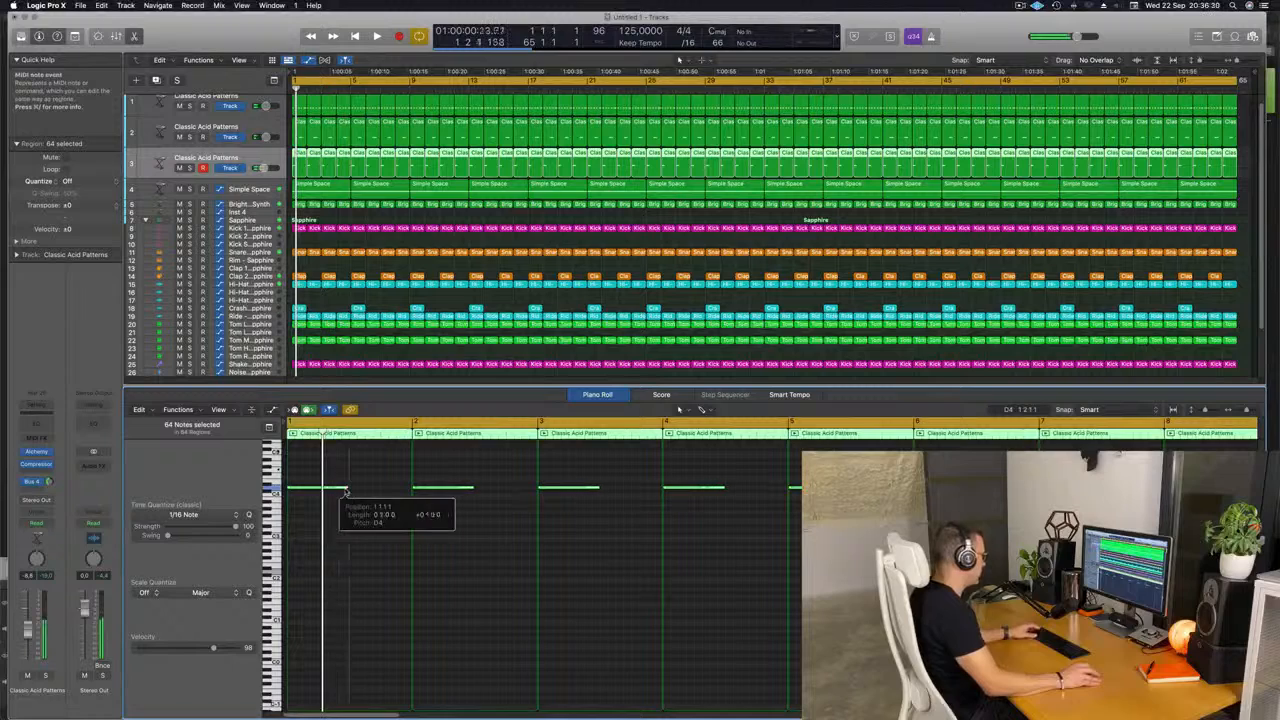
{"action": "key", "text": "space"}
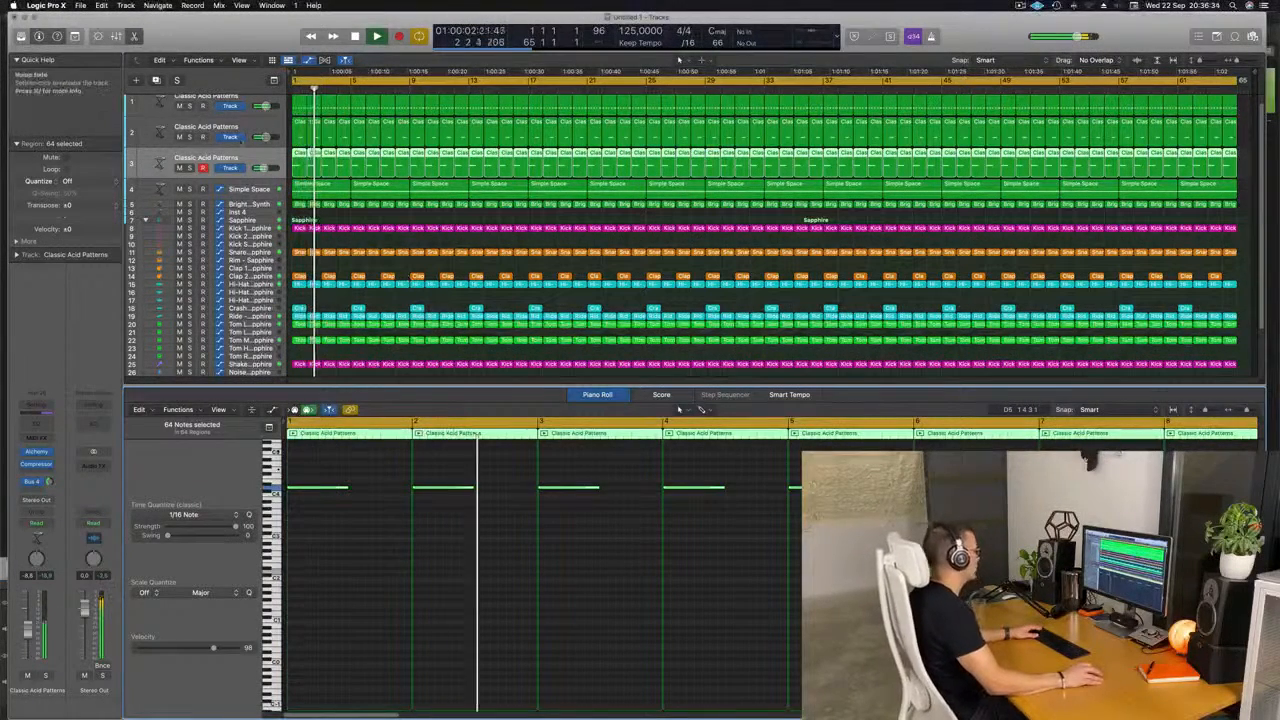
Step: Lower the third acid track's volume to about -11.4 dB while restarting playback to check the level
{"action": "left_click_drag", "start_coordinate": [260, 167], "coordinate": [257, 167]}
{"action": "key", "text": "space"}
{"action": "key", "text": "space"}
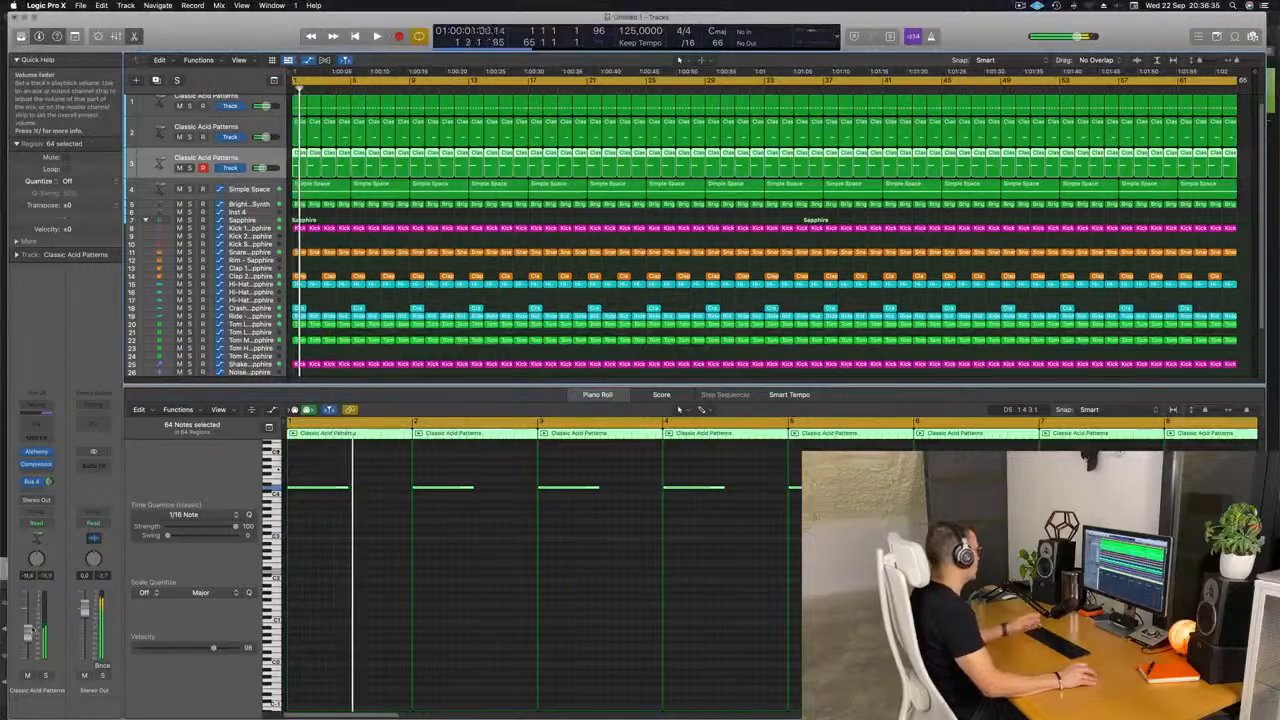
{"action": "key", "text": "space"}
{"action": "key", "text": "space"}
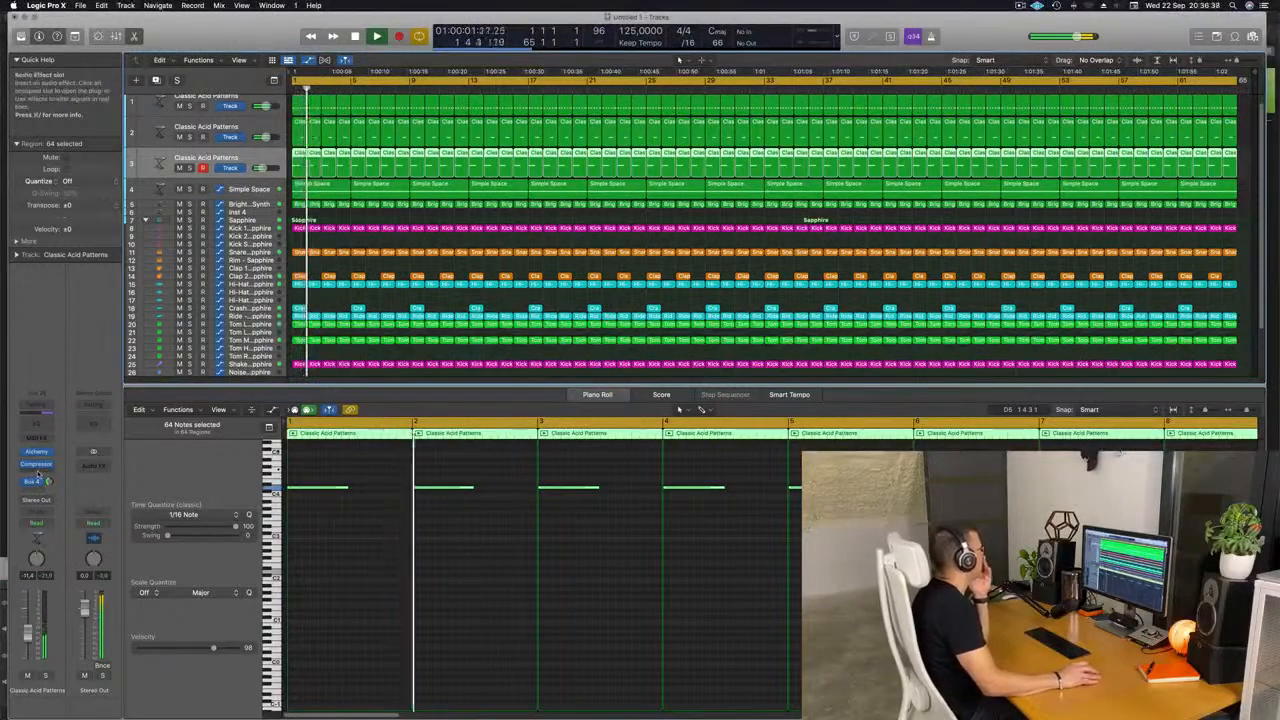
Step: Insert the stereo Ringshifter modulation effect after the Compressor on the third acid track and restart playback
{"action": "left_click", "coordinate": [38, 474]}
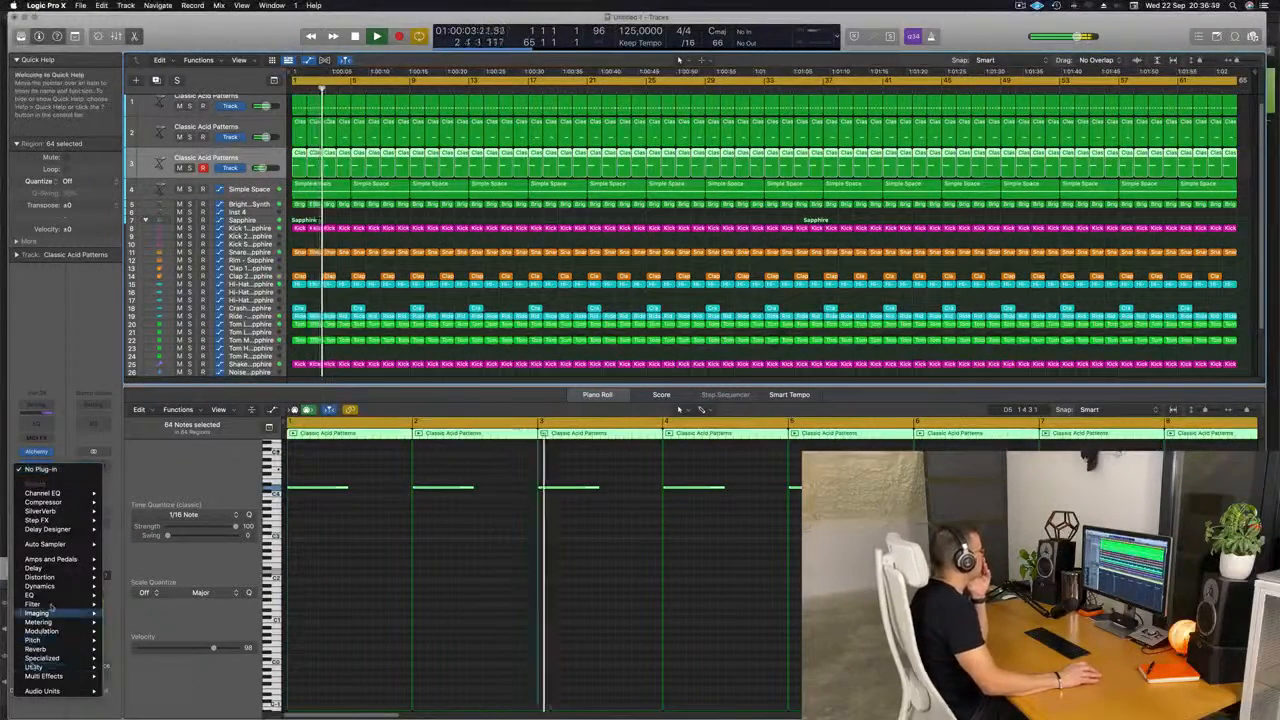
{"action": "mouse_move", "coordinate": [44, 635]}
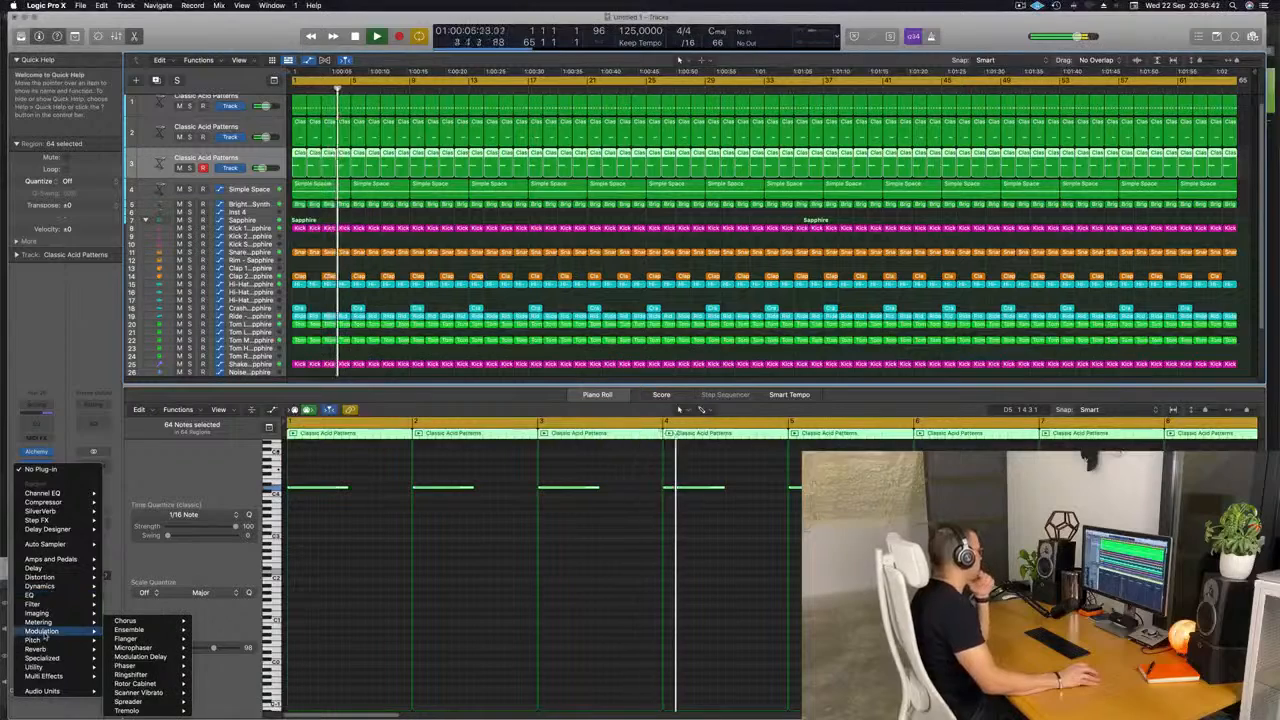
{"action": "mouse_move", "coordinate": [121, 657]}
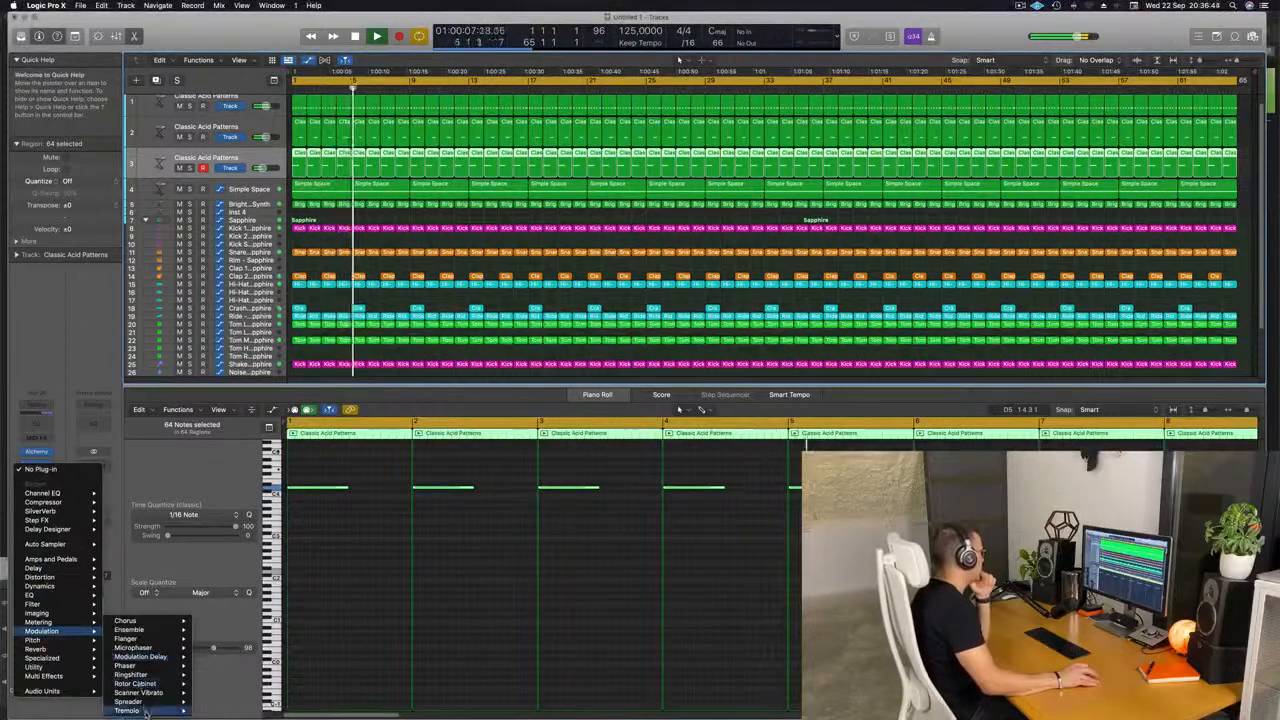
{"action": "mouse_move", "coordinate": [163, 676]}
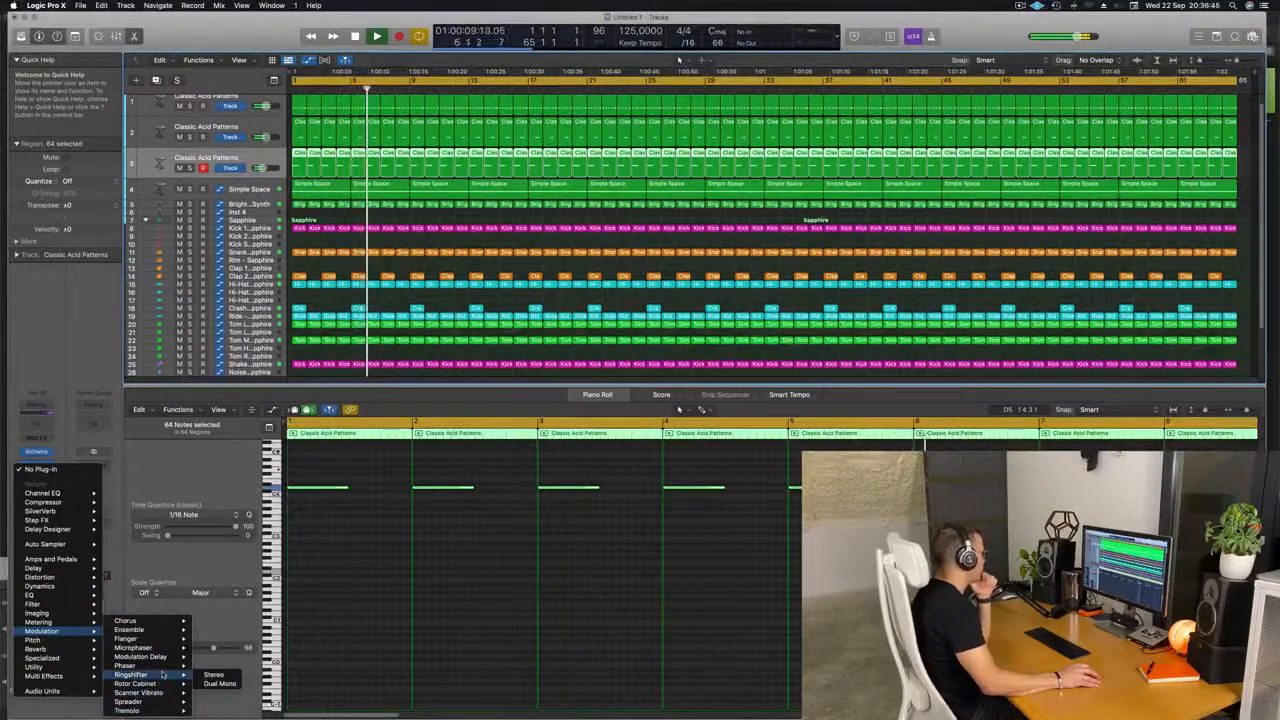
{"action": "left_click", "coordinate": [213, 675]}
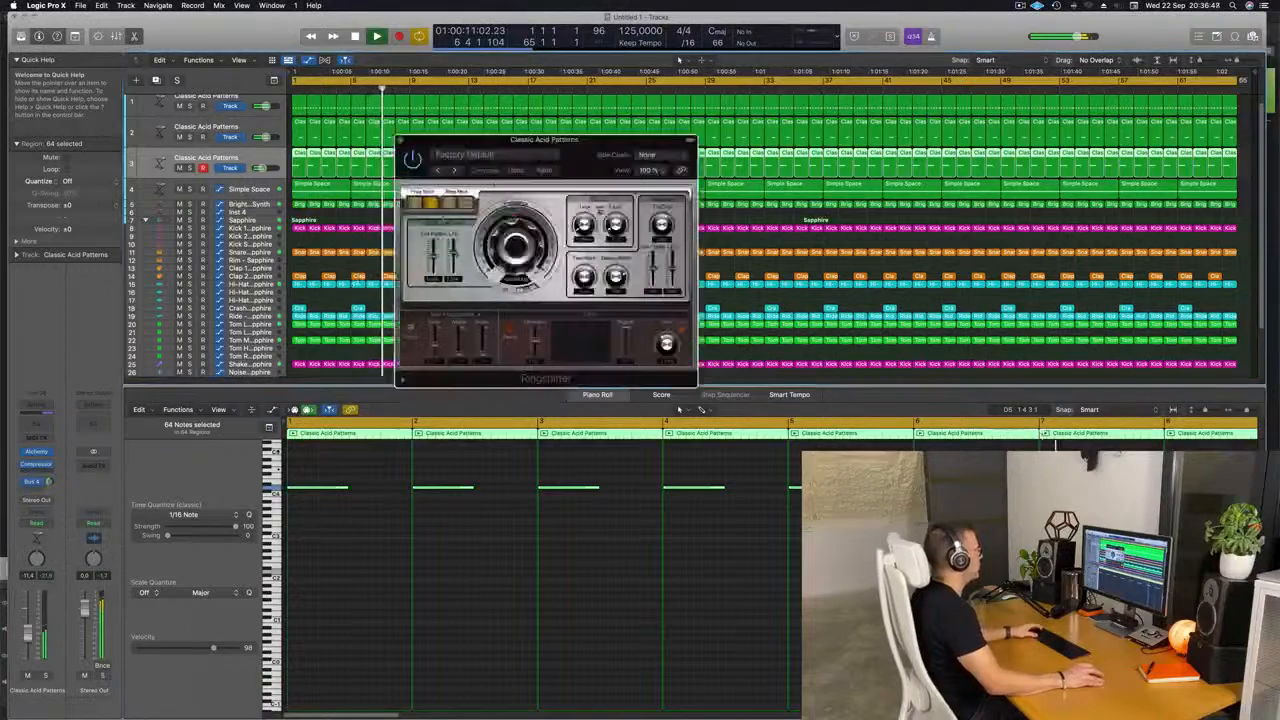
{"action": "key", "text": "space"}
{"action": "left_click", "coordinate": [590, 133]}
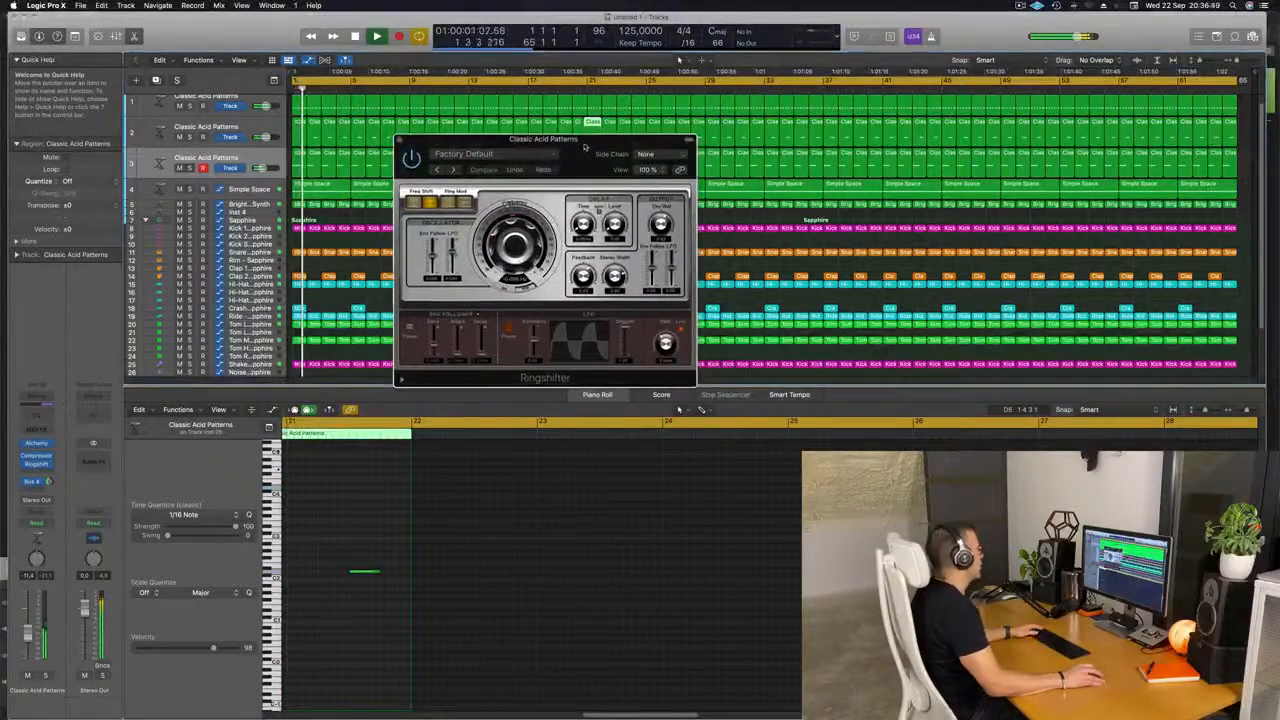
Step: Audition the Ringshifter's Groove Shadow presets one after another up to Groove Shadow 05
{"action": "left_click_drag", "start_coordinate": [472, 162], "coordinate": [434, 190]}
{"action": "left_click", "coordinate": [415, 198]}
{"action": "key", "text": "Return"}
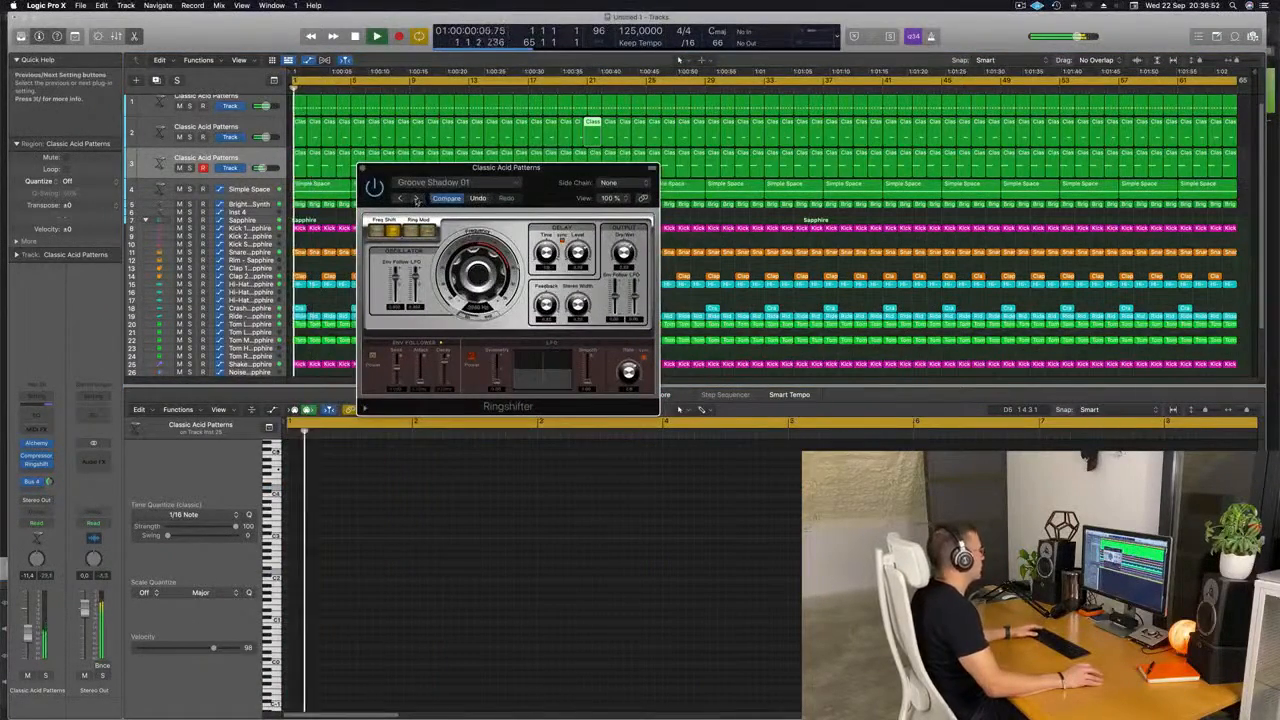
{"action": "key", "text": "Return"}
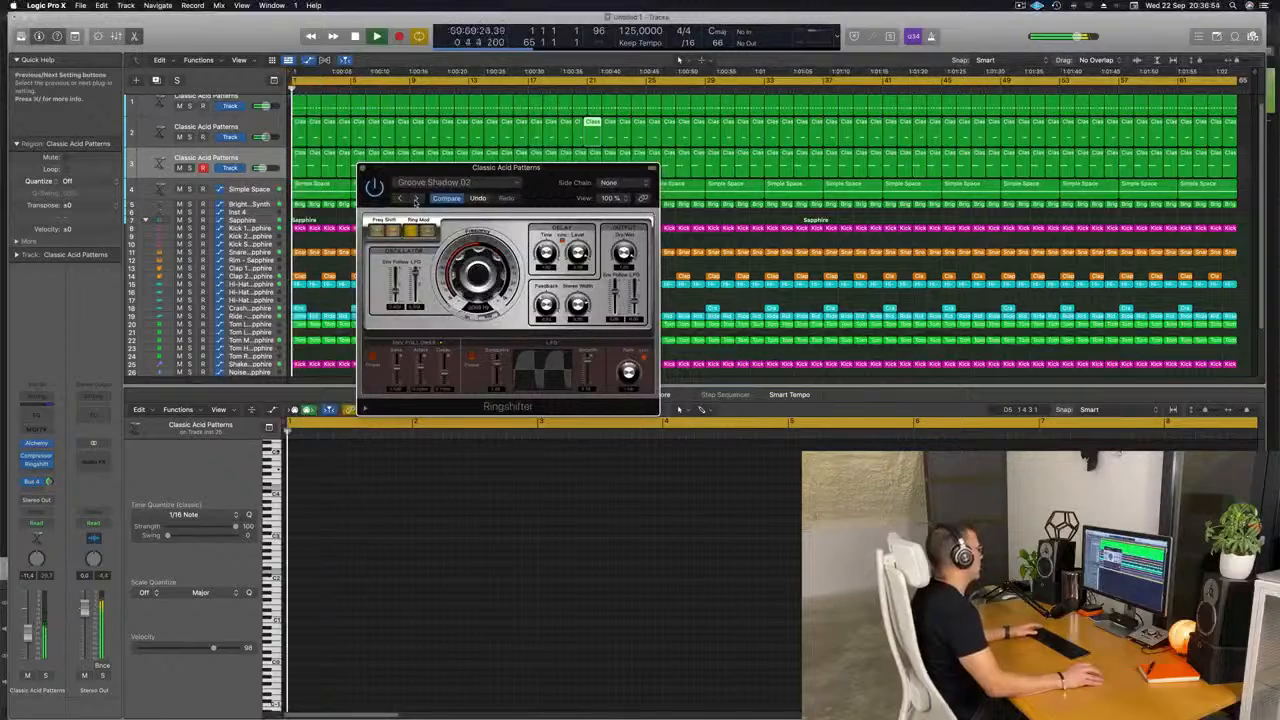
{"action": "double_click", "coordinate": [415, 198]}
{"action": "left_click", "coordinate": [415, 198]}
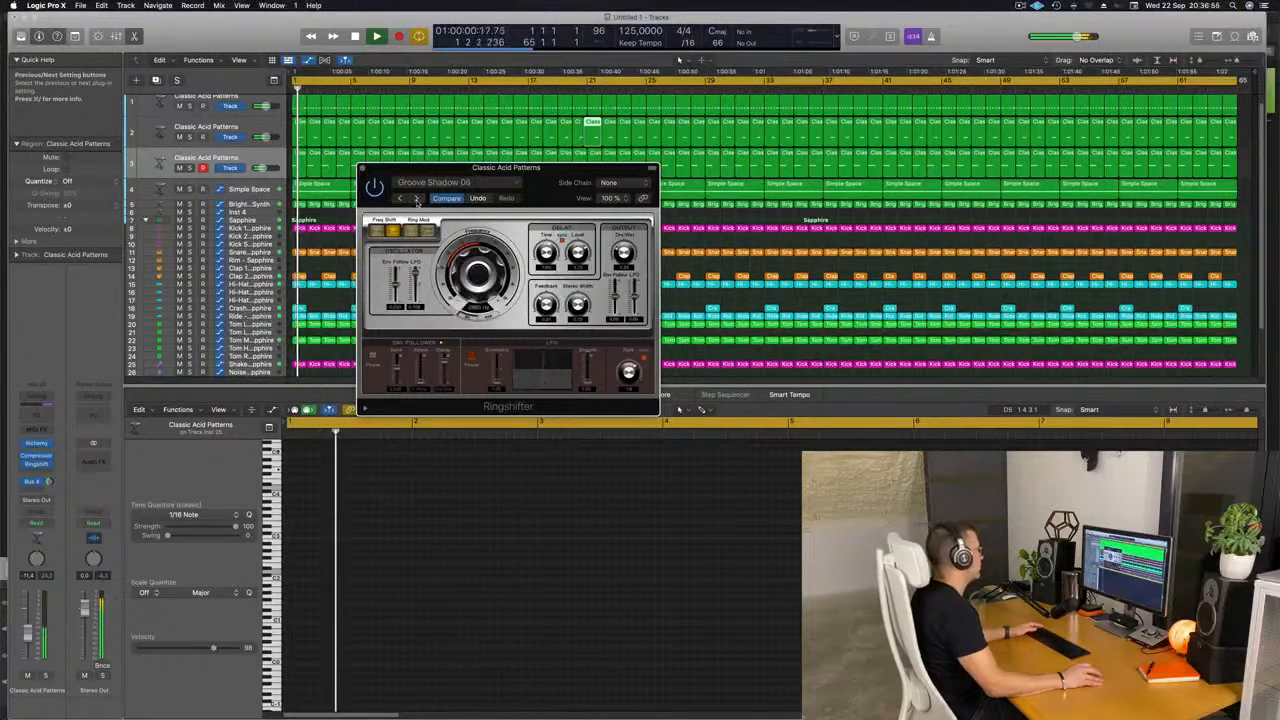
Step: Load the Double Mod preset from Ringshifter's Warped category, raise the third acid track's volume, and replay from the beginning
{"action": "left_click", "coordinate": [440, 182]}
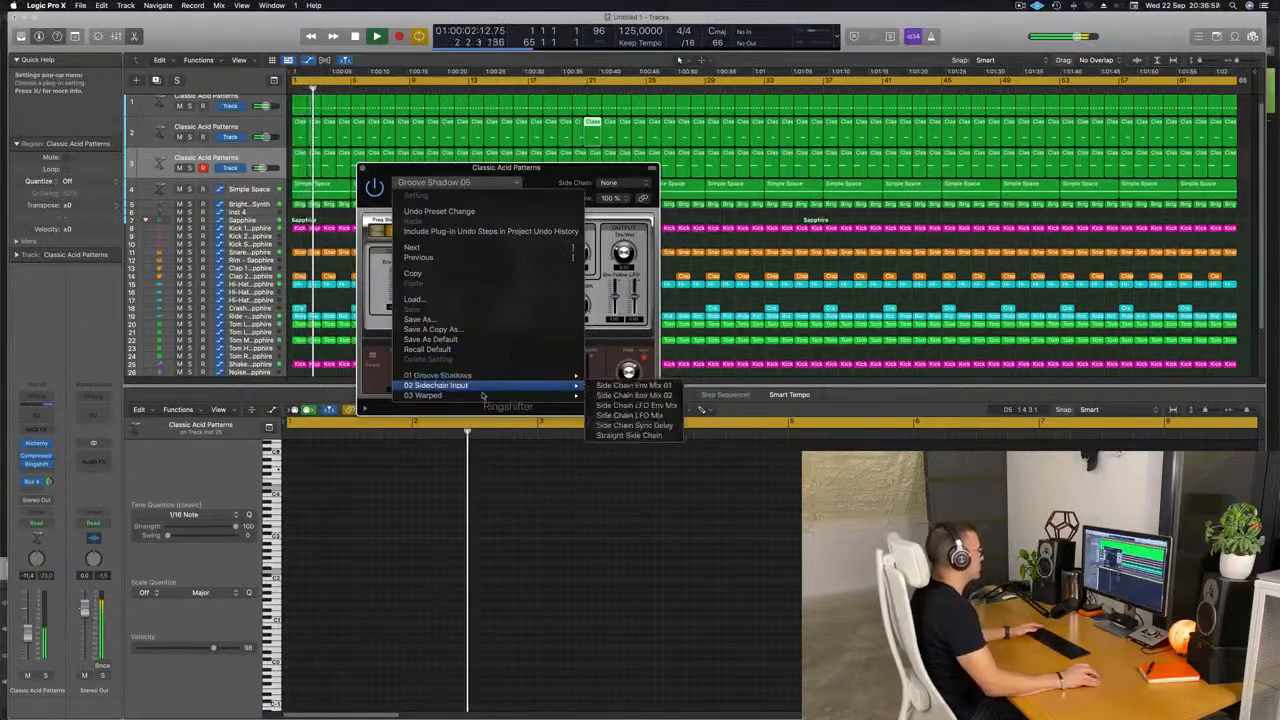
{"action": "mouse_move", "coordinate": [540, 395]}
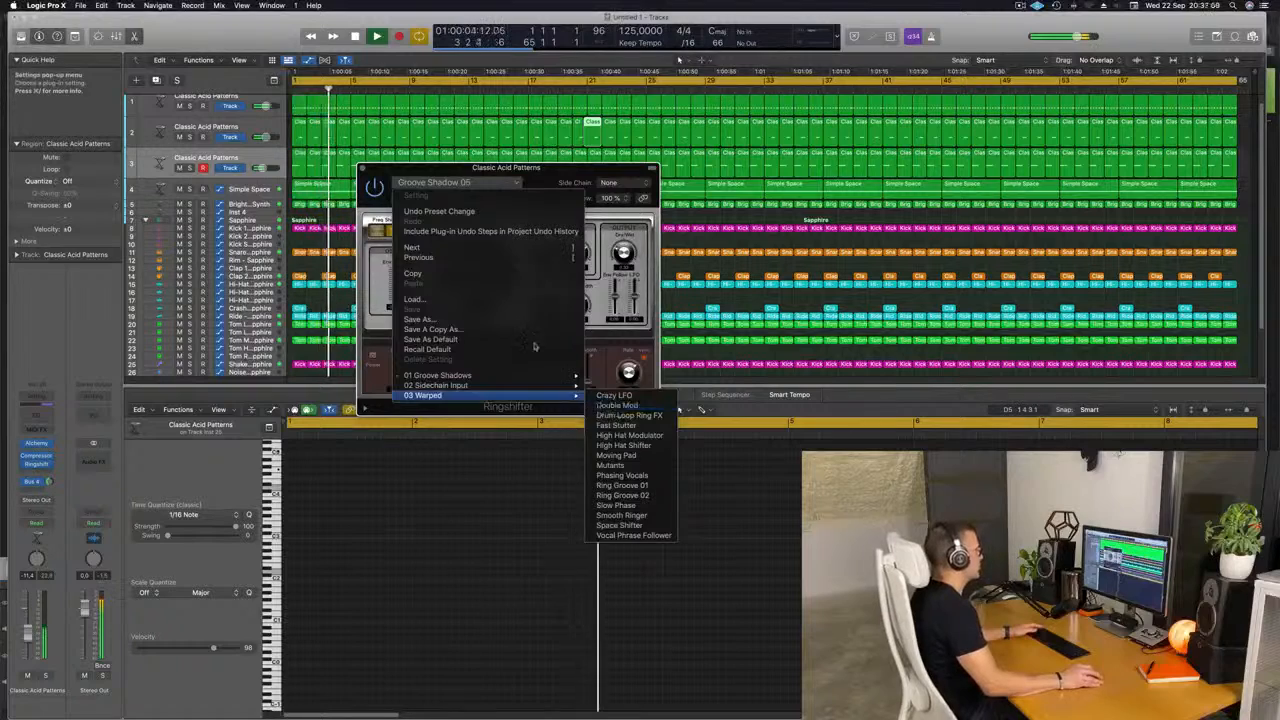
{"action": "left_click", "coordinate": [617, 405]}
{"action": "left_click_drag", "start_coordinate": [506, 167], "coordinate": [491, 167]}
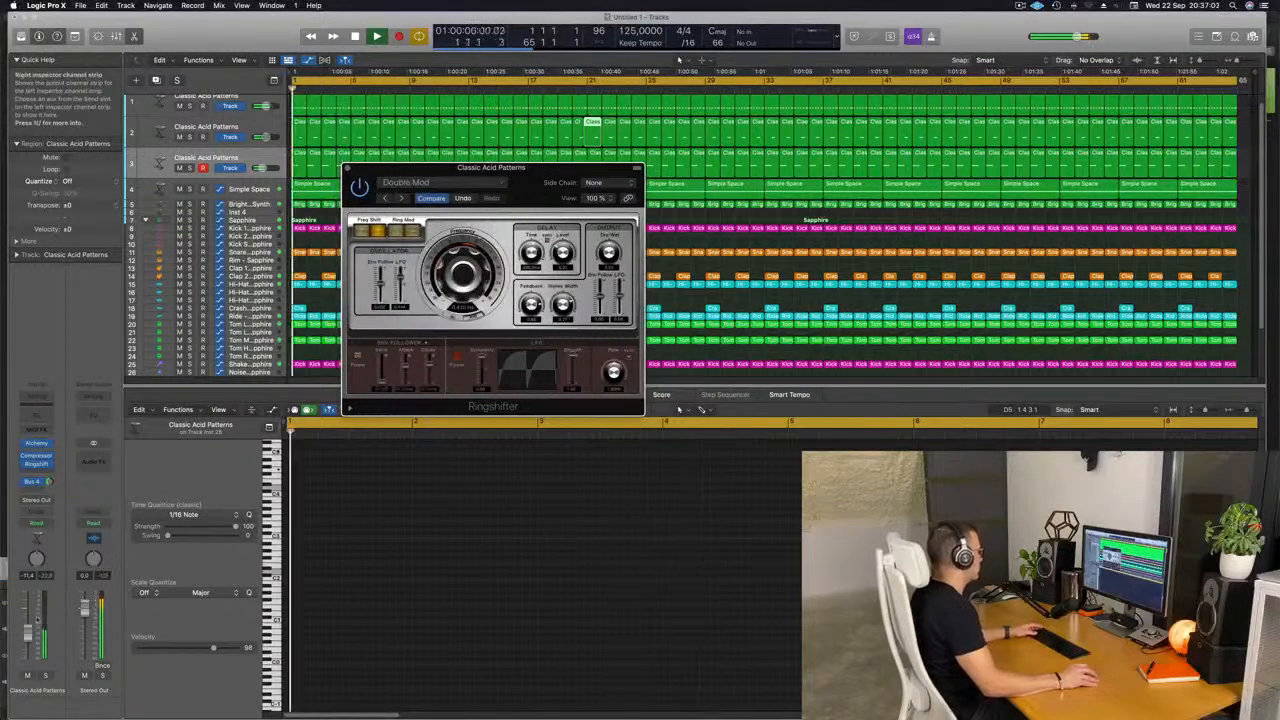
{"action": "left_click", "coordinate": [28, 628]}
{"action": "key", "text": "Return"}
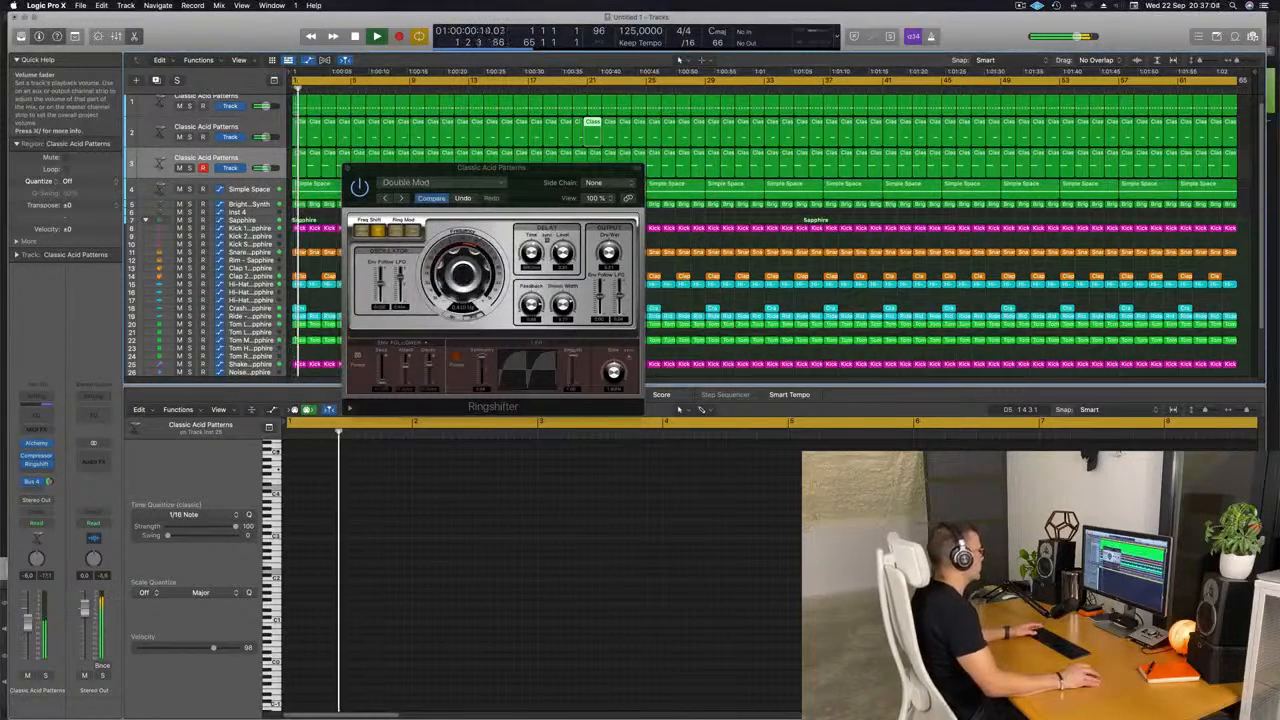
Step: Audition Ringshifter's Warped presets one after another from Drum Loop Ring FX onward and keep Phasing Vocals loaded
{"action": "left_click_drag", "start_coordinate": [535, 187], "coordinate": [527, 187]}
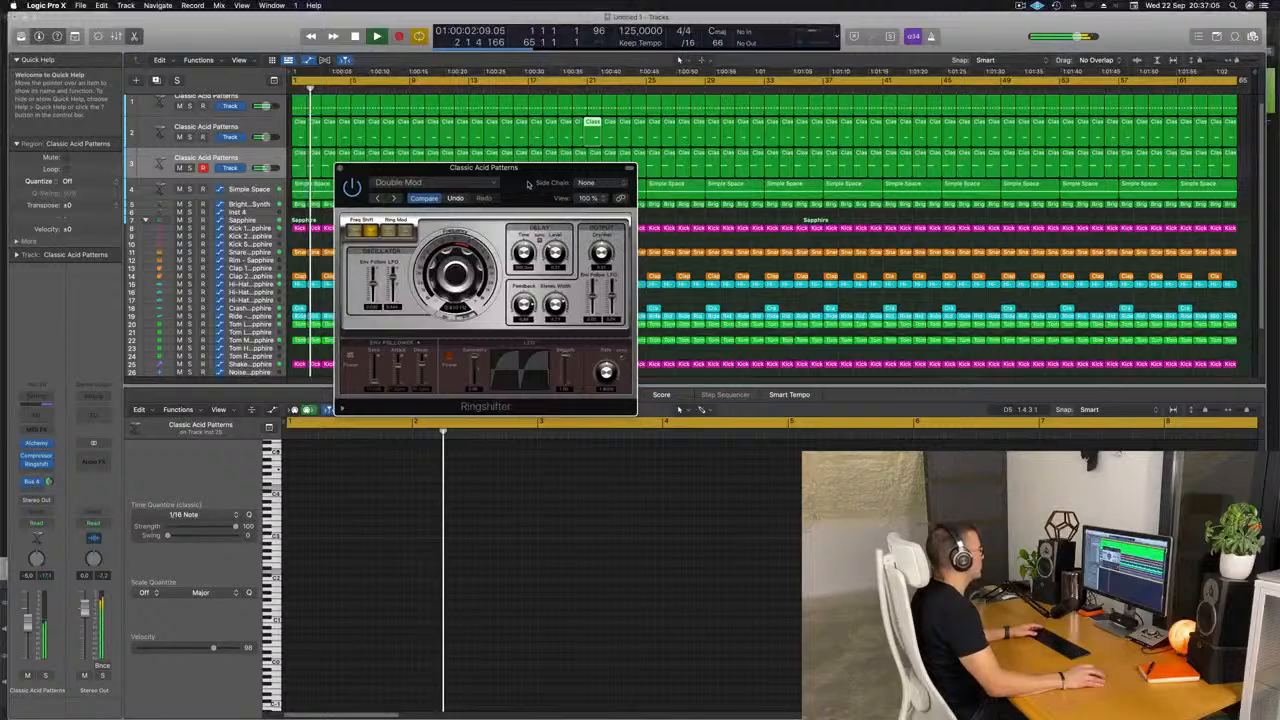
{"action": "left_click", "coordinate": [393, 198]}
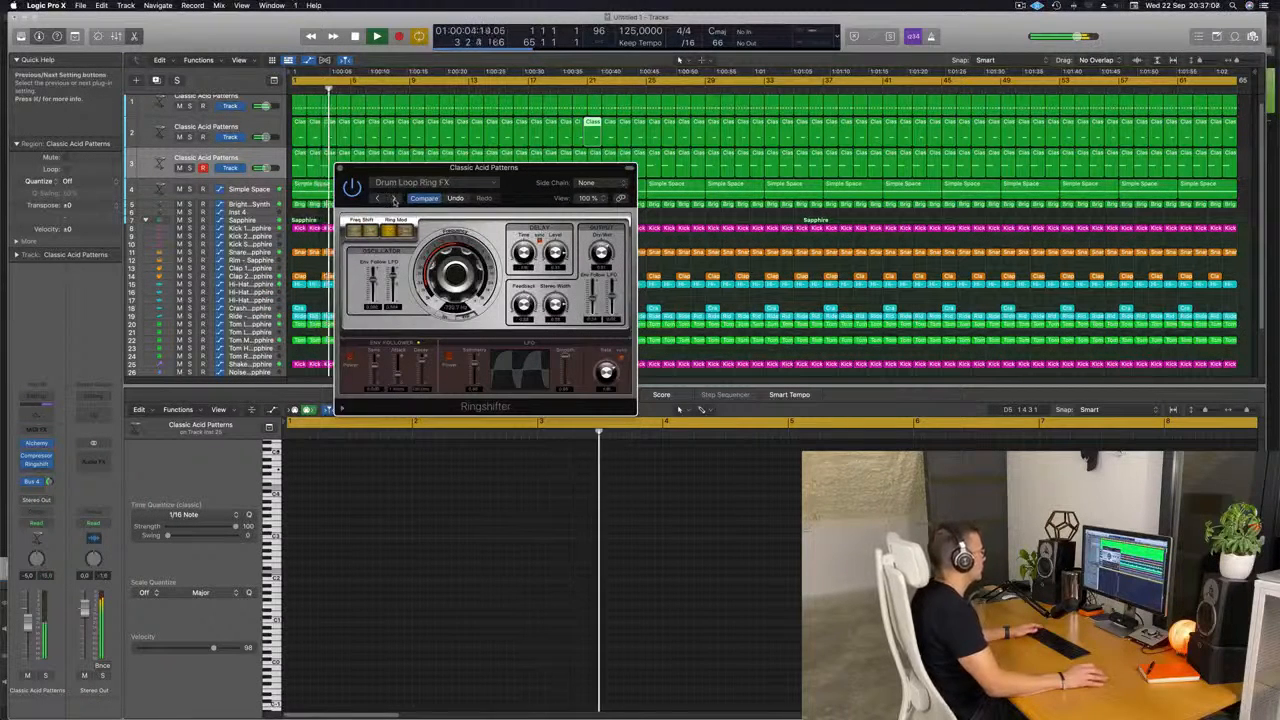
{"action": "left_click", "coordinate": [393, 198]}
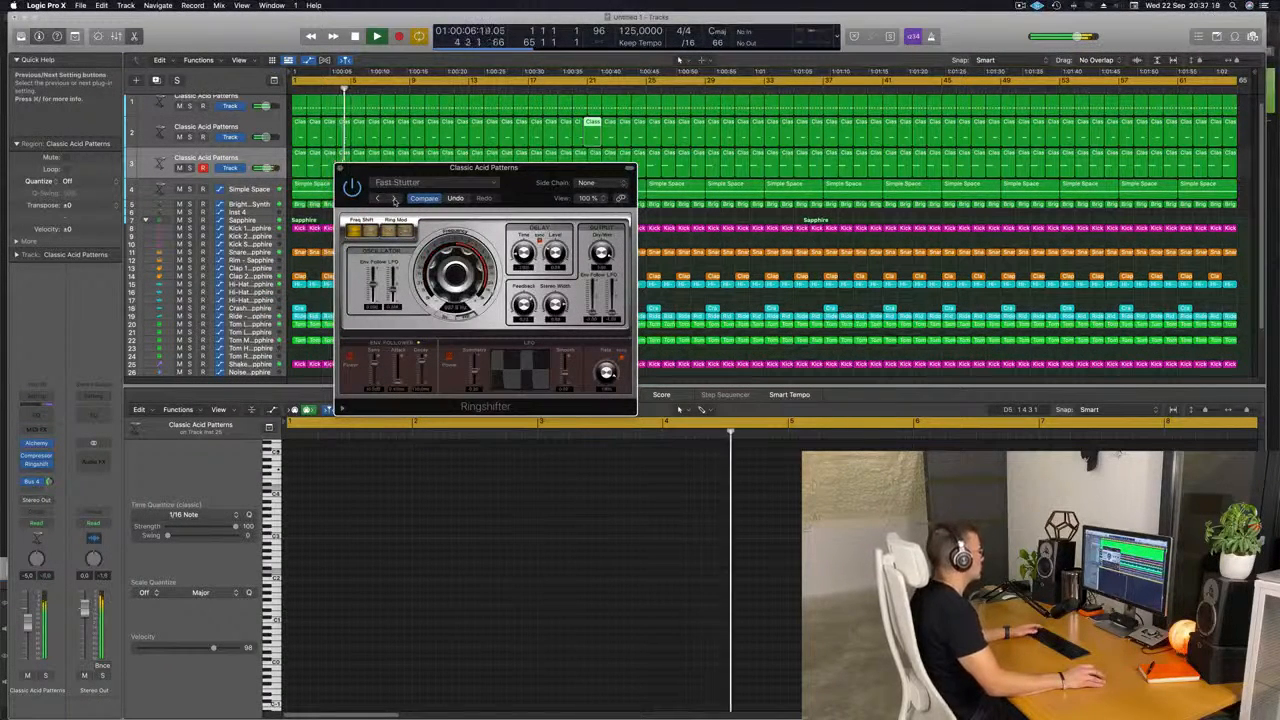
{"action": "left_click", "coordinate": [394, 199]}
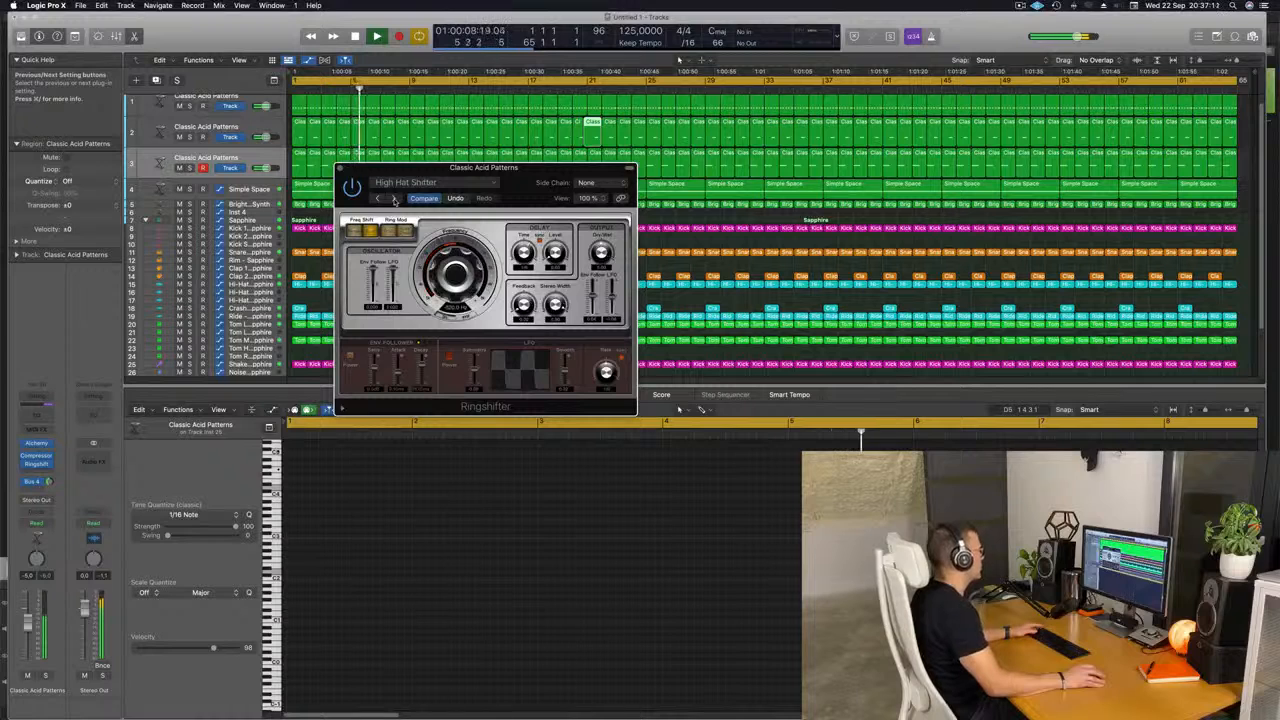
{"action": "left_click", "coordinate": [394, 199]}
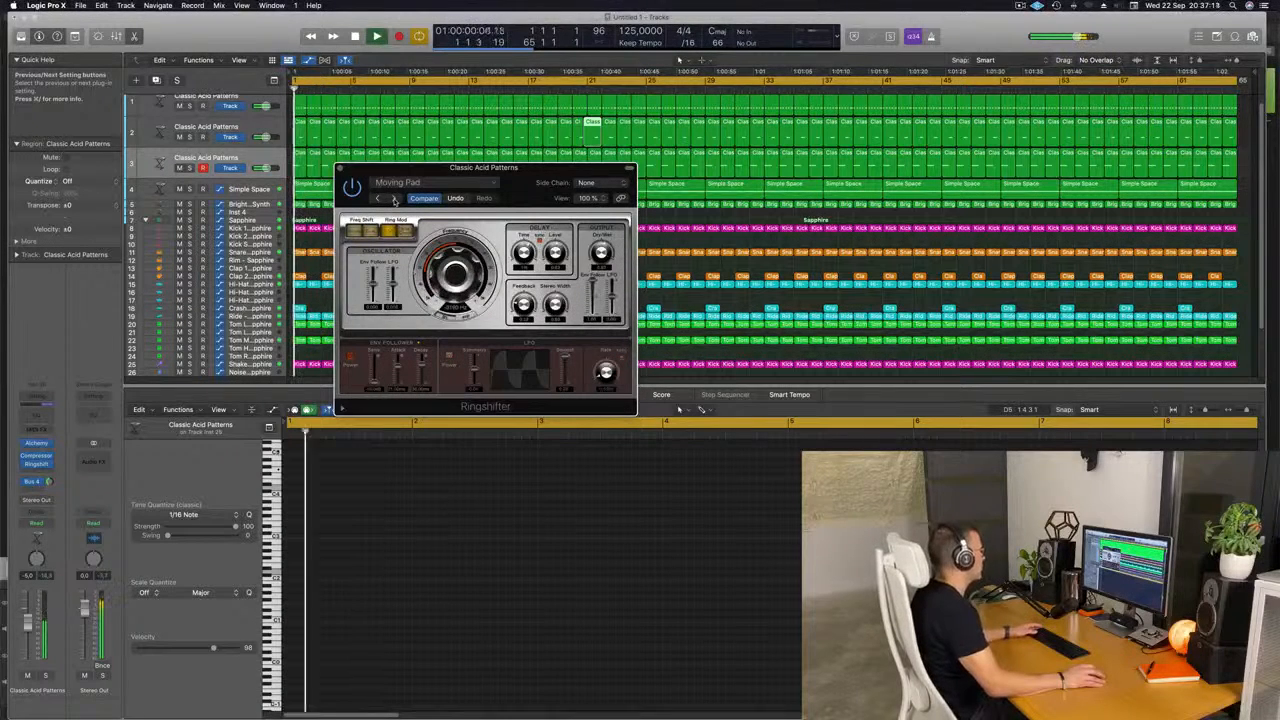
{"action": "left_click", "coordinate": [394, 199]}
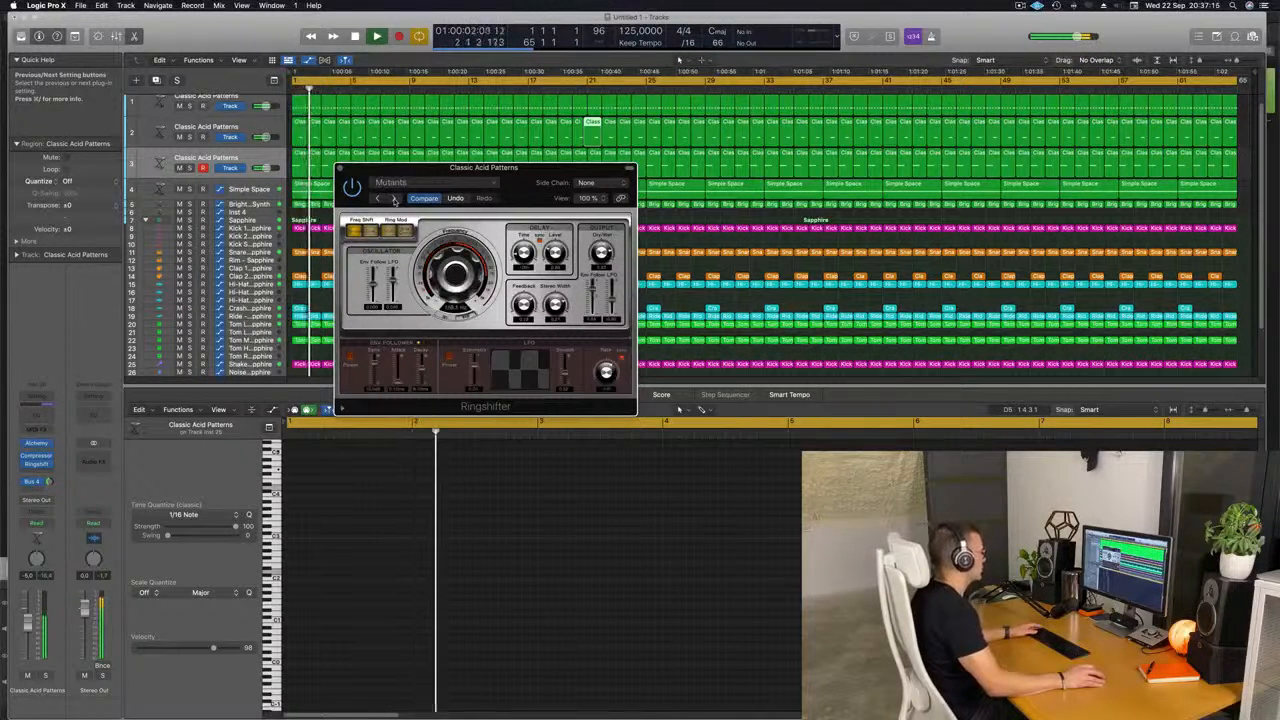
{"action": "left_click", "coordinate": [394, 199]}
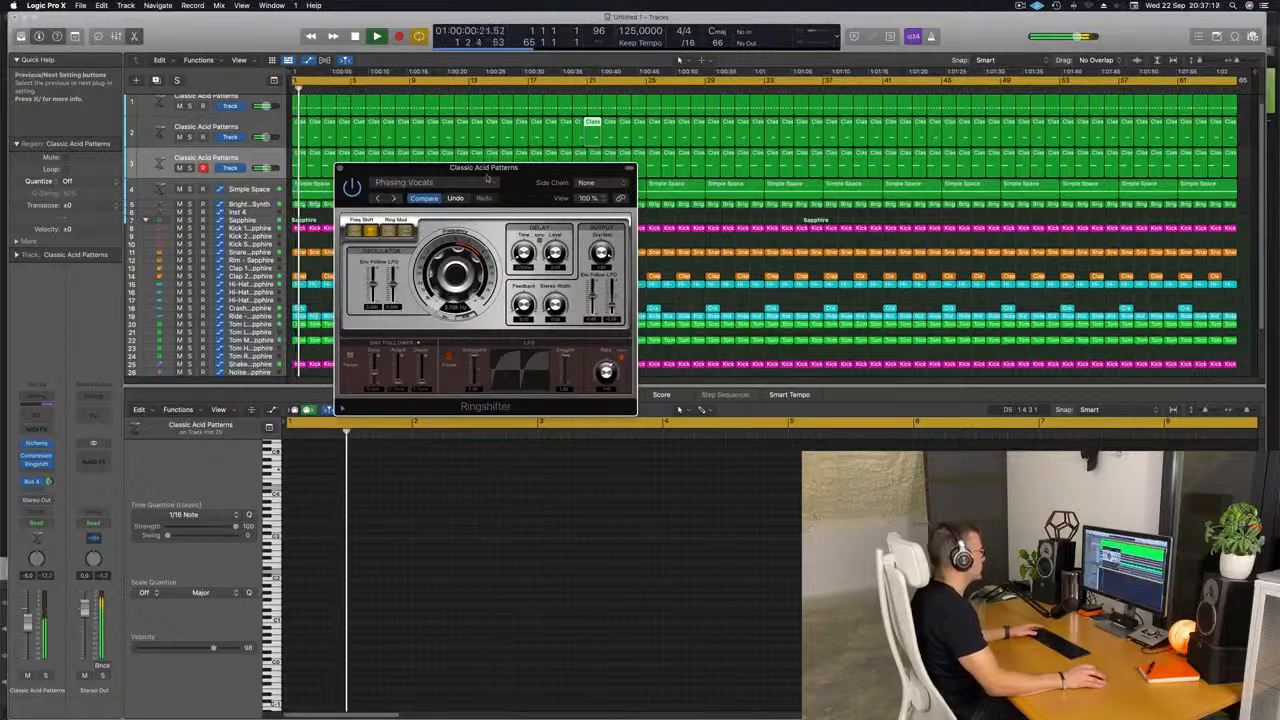
{"action": "left_click_drag", "start_coordinate": [487, 178], "coordinate": [473, 208]}
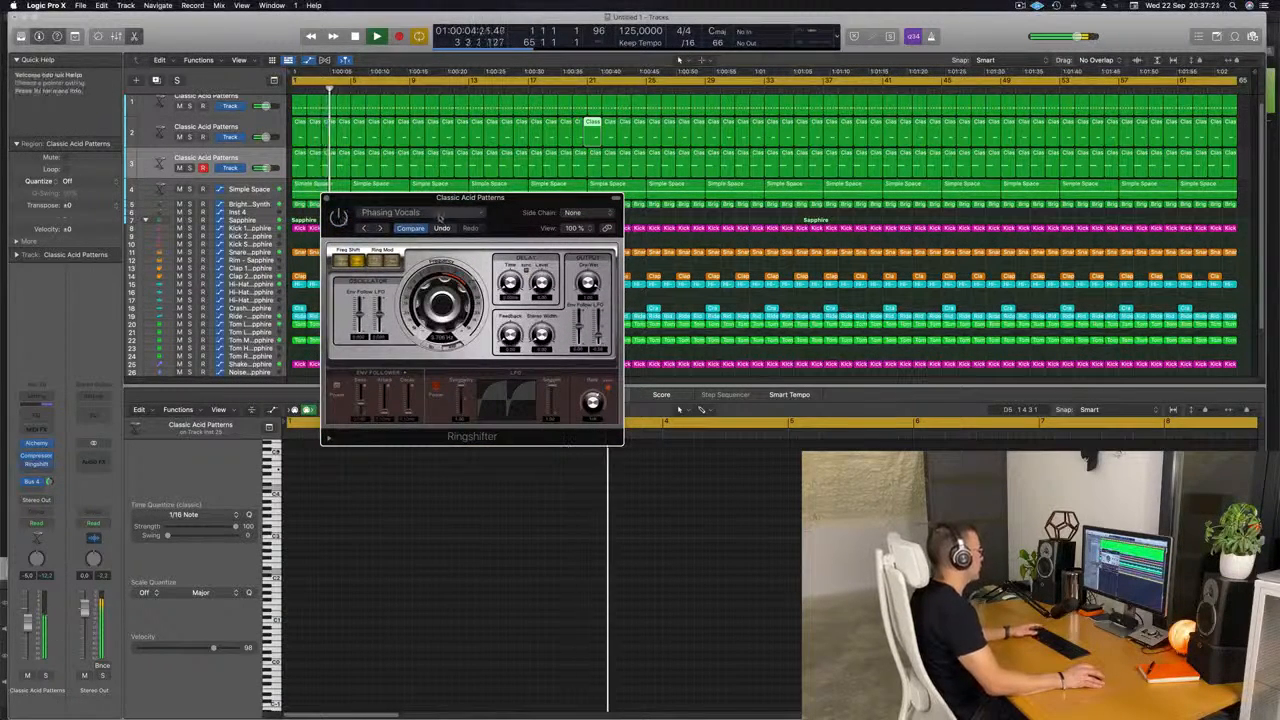
Step: Replay from the beginning, lower the third acid track's volume to about -7.3 dB, and close the Ringshifter window
{"action": "key", "text": "space"}
{"action": "left_click_drag", "start_coordinate": [510, 212], "coordinate": [497, 187]}
{"action": "key", "text": "space"}
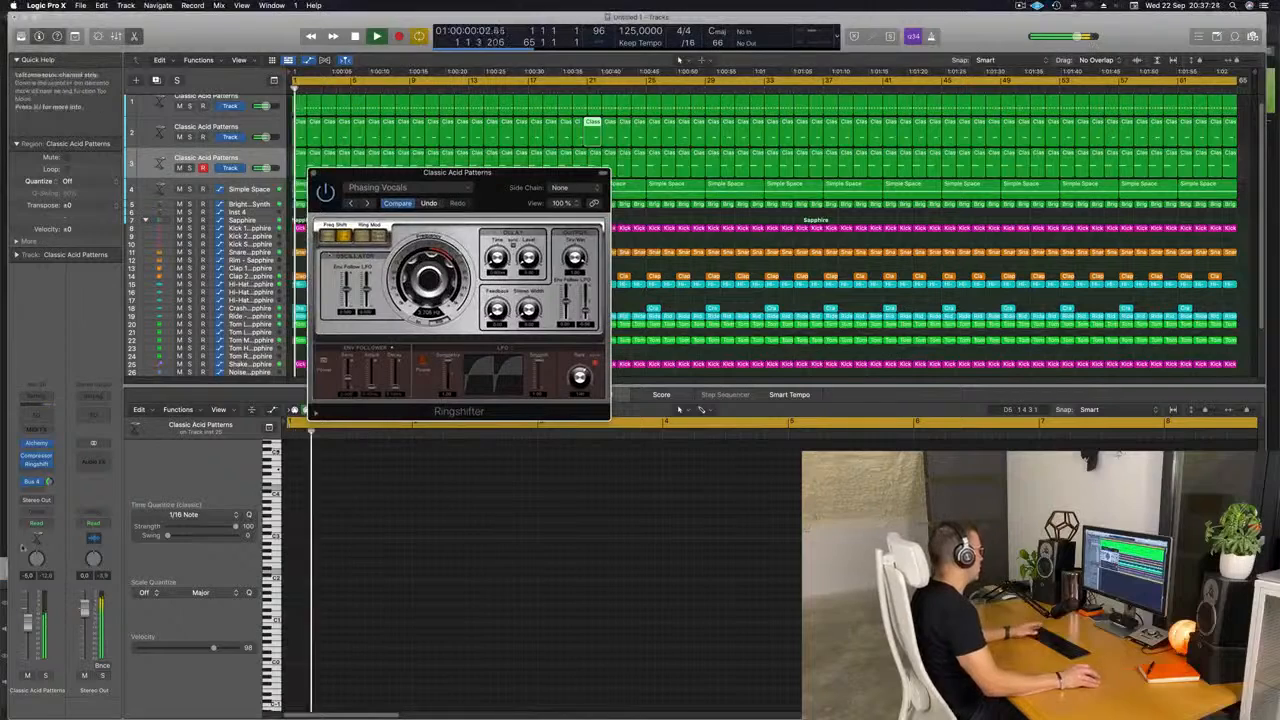
{"action": "left_click_drag", "start_coordinate": [28, 626], "coordinate": [29, 635]}
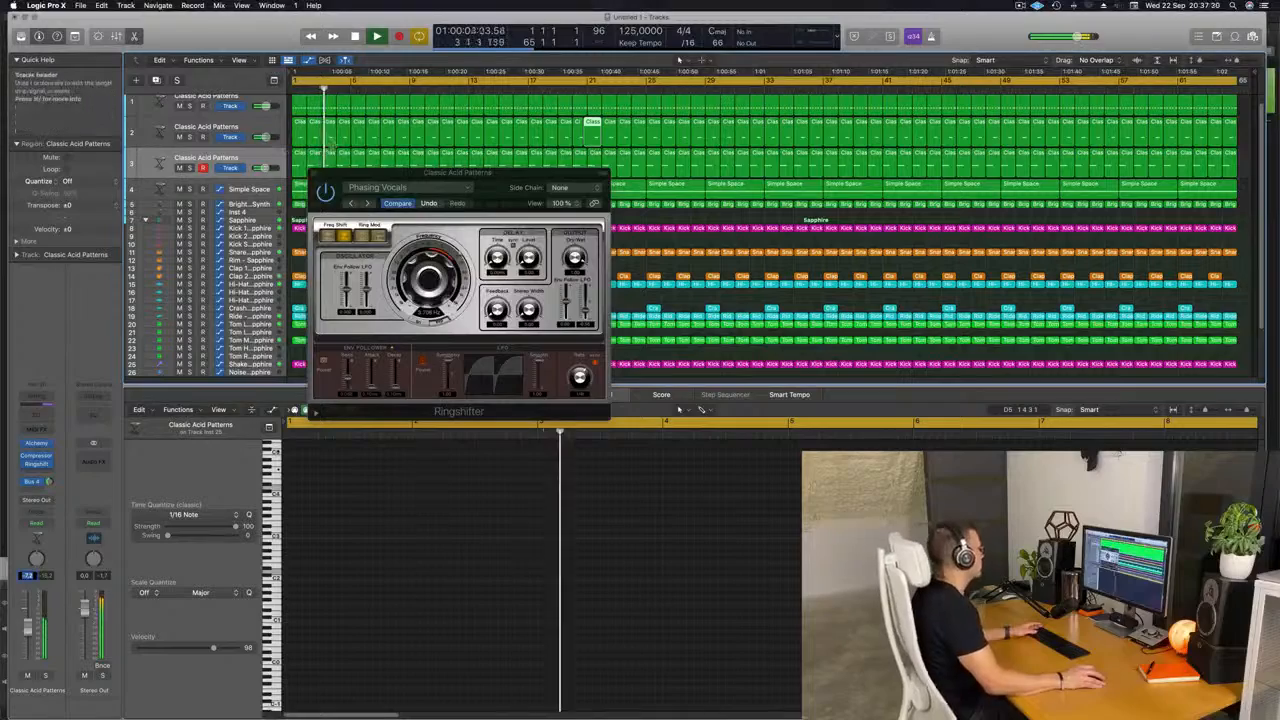
{"action": "left_click", "coordinate": [313, 173]}
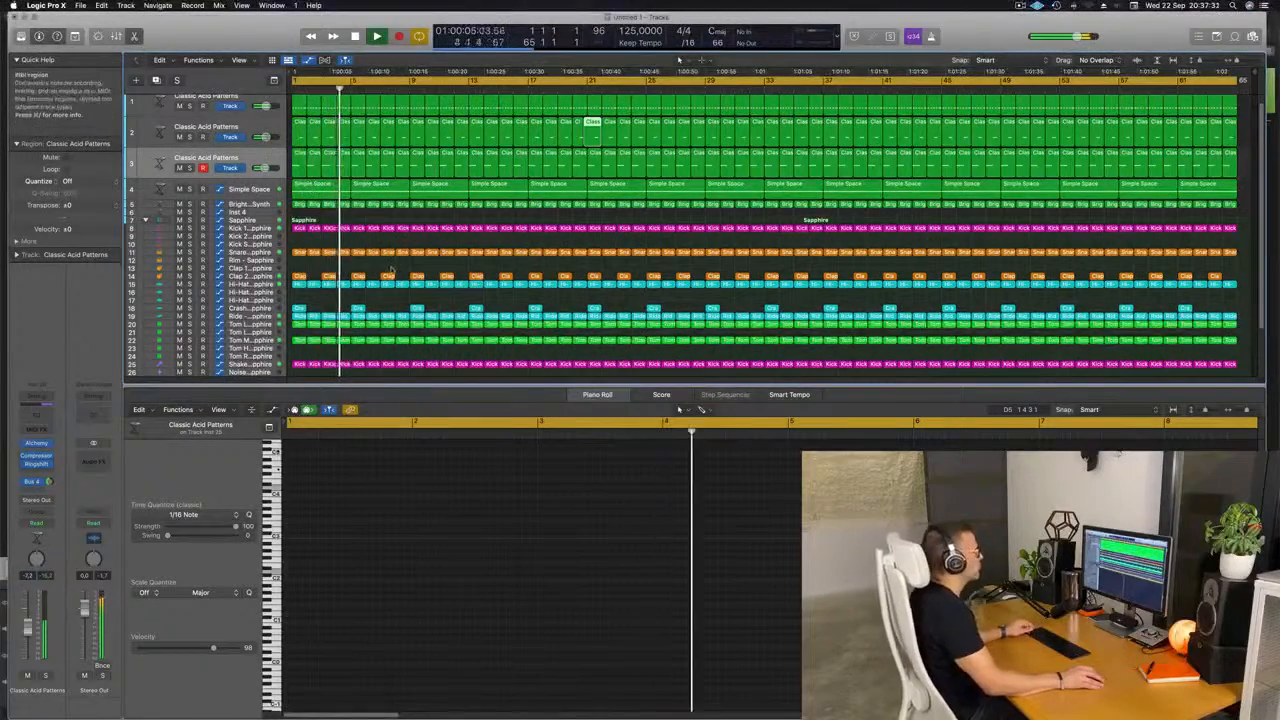